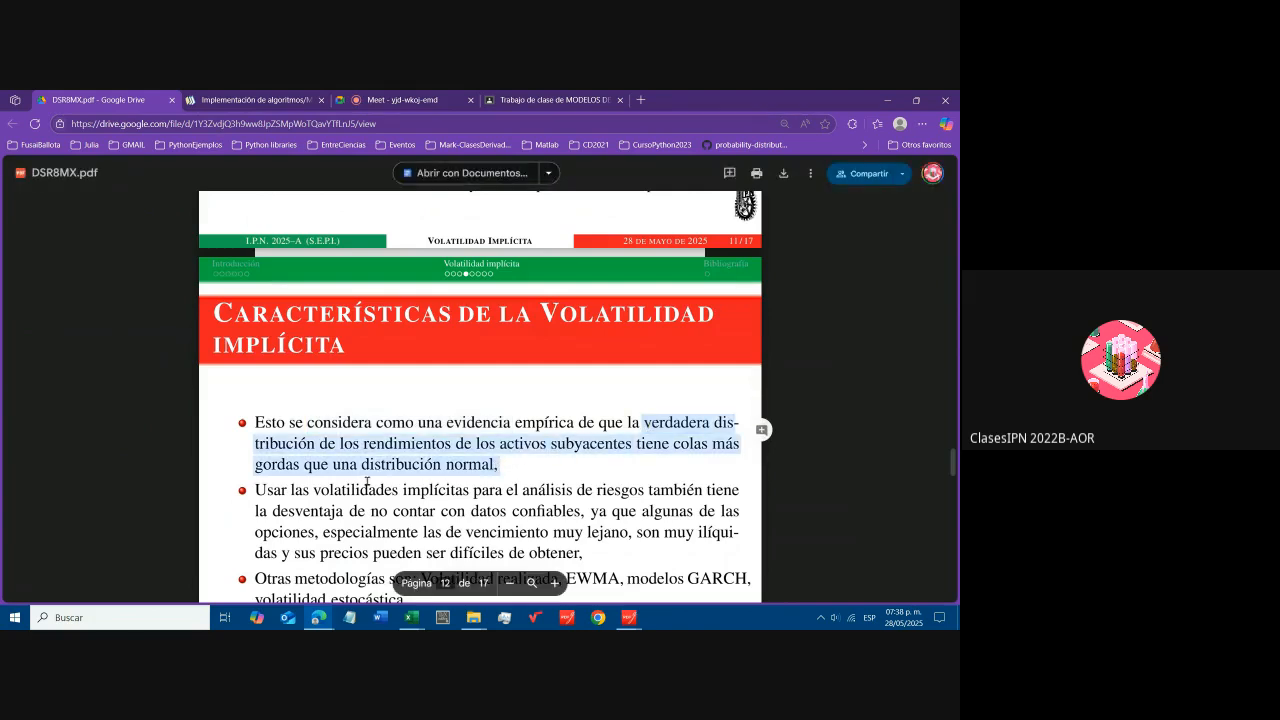
- Select the slide 12 passages on unreliable data, "especialmente las de vencimiento muy lejano", "modelos GARCH" and "volatilidad estocástica" while reading them
{"action": "scroll", "coordinate": [367, 483], "scroll_direction": "down", "scroll_amount": 2}
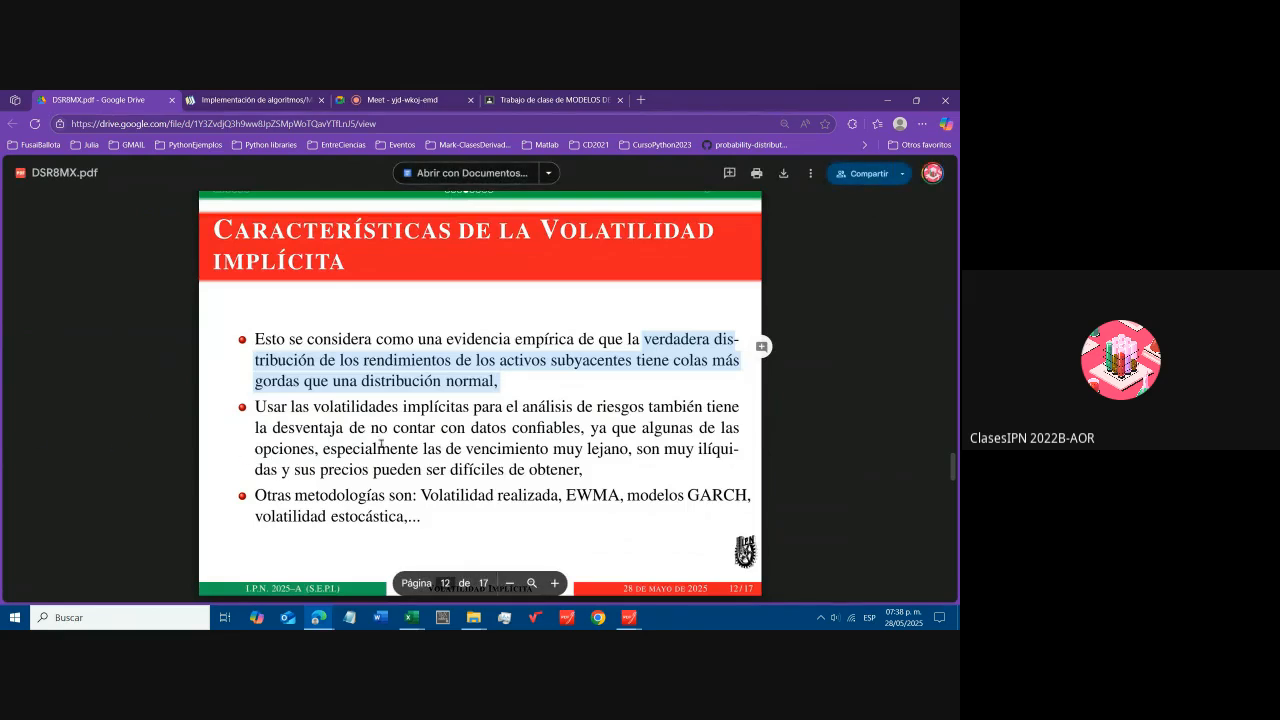
{"action": "left_click_drag", "start_coordinate": [331, 406], "coordinate": [579, 435]}
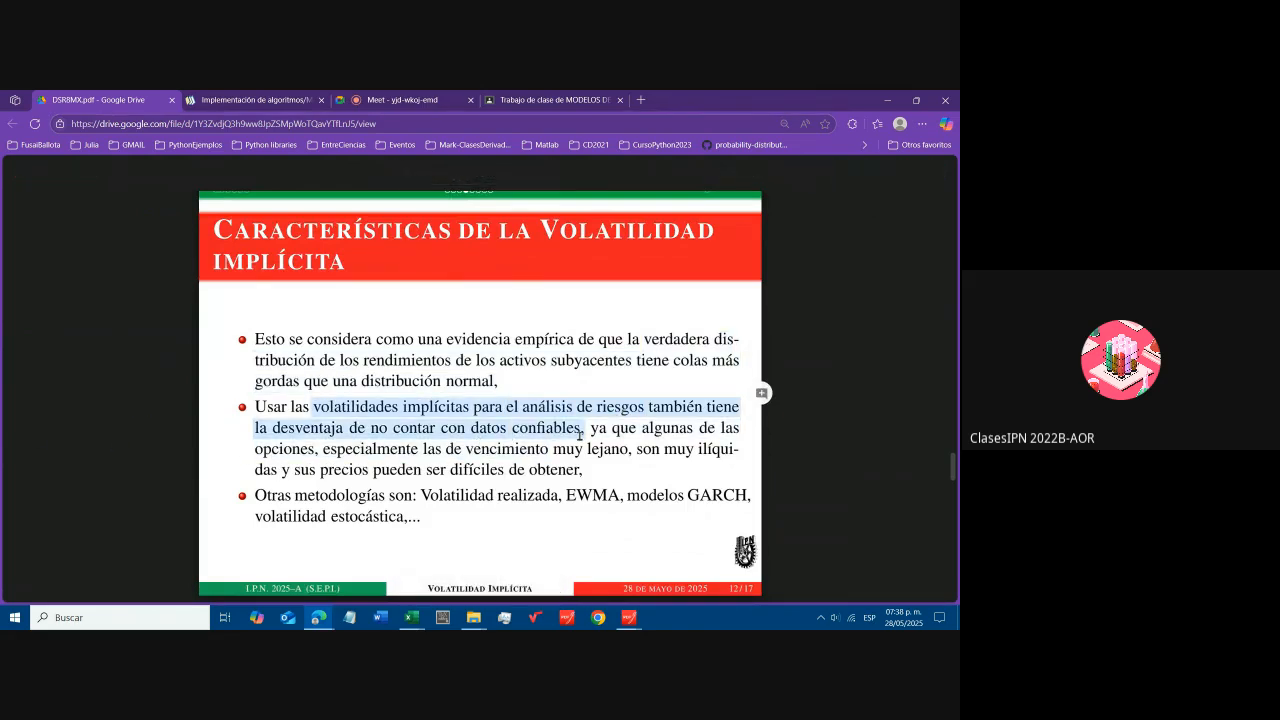
{"action": "left_click_drag", "start_coordinate": [340, 449], "coordinate": [600, 450]}
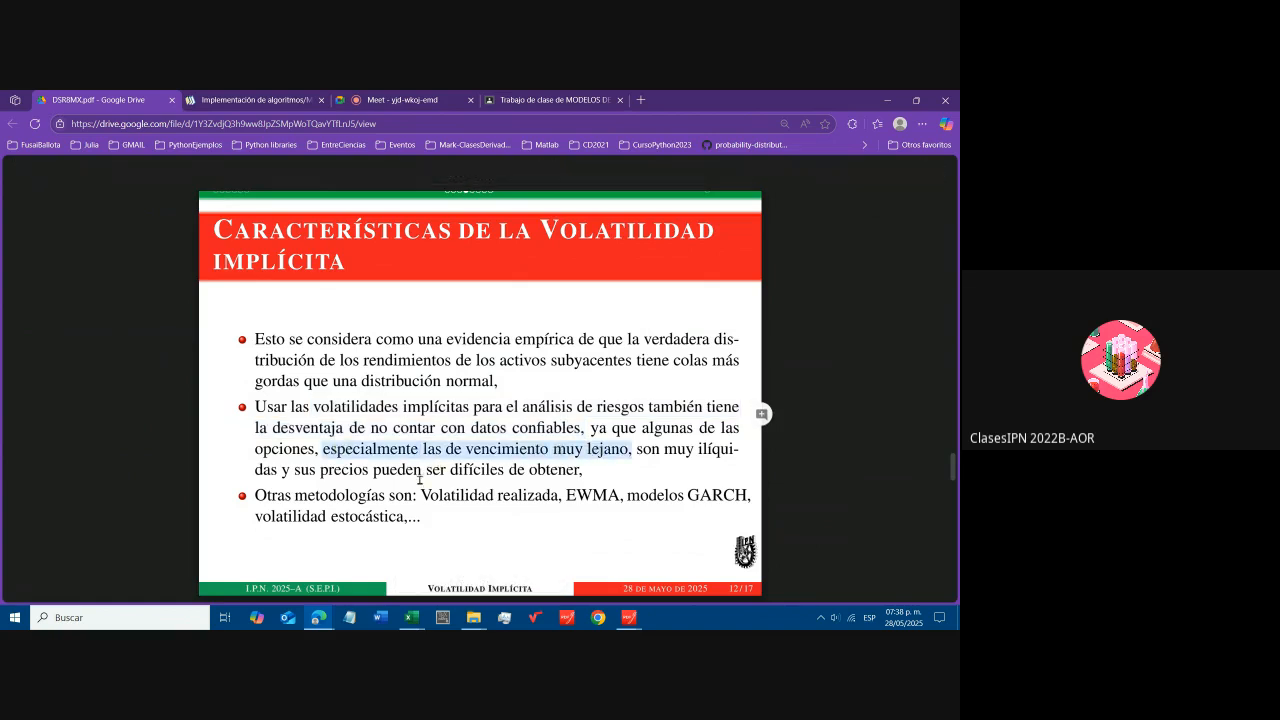
{"action": "scroll", "coordinate": [436, 458], "scroll_direction": "down", "scroll_amount": 1}
{"action": "scroll", "coordinate": [436, 458], "scroll_direction": "down", "scroll_amount": 1}
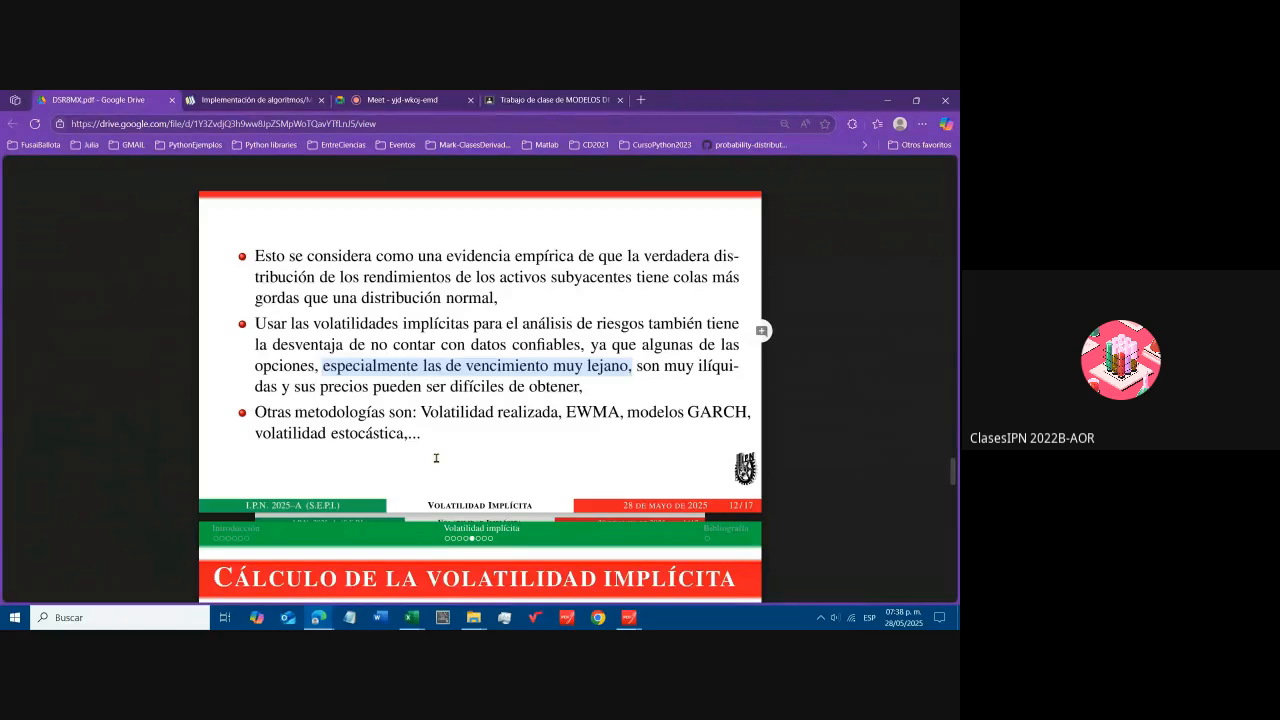
{"action": "left_click_drag", "start_coordinate": [421, 412], "coordinate": [750, 412]}
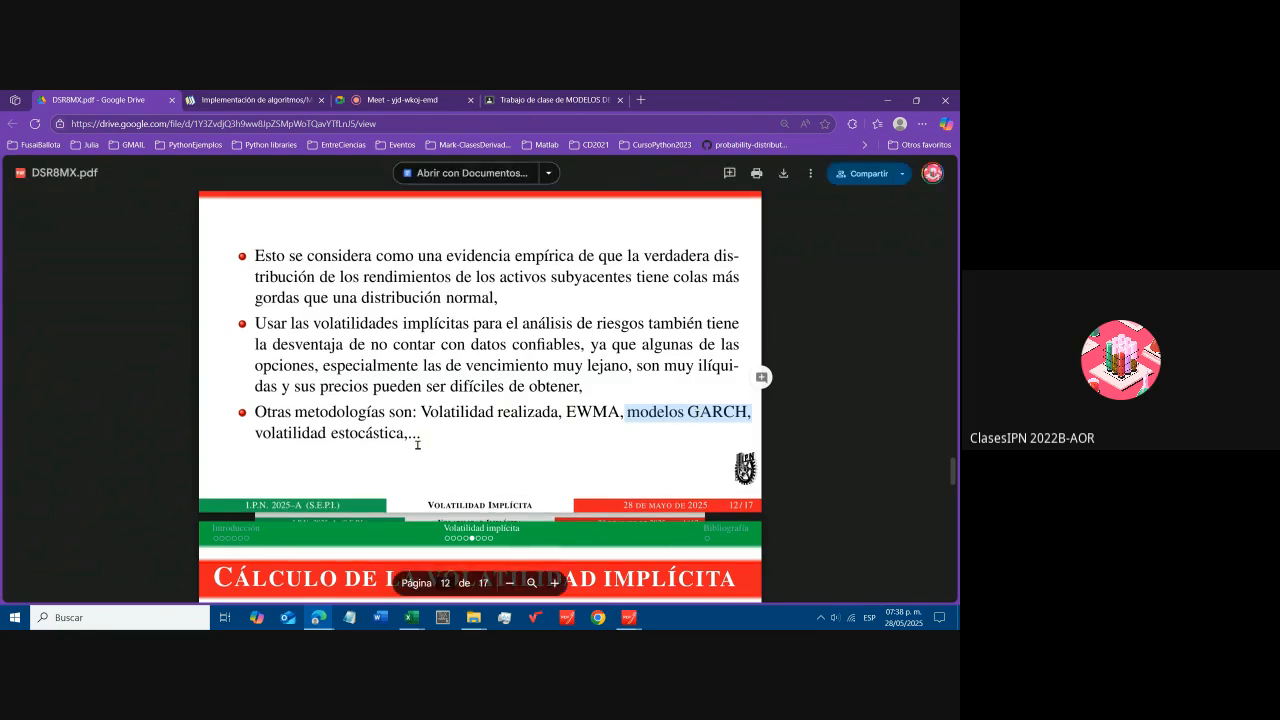
{"action": "left_click_drag", "start_coordinate": [419, 440], "coordinate": [254, 436]}
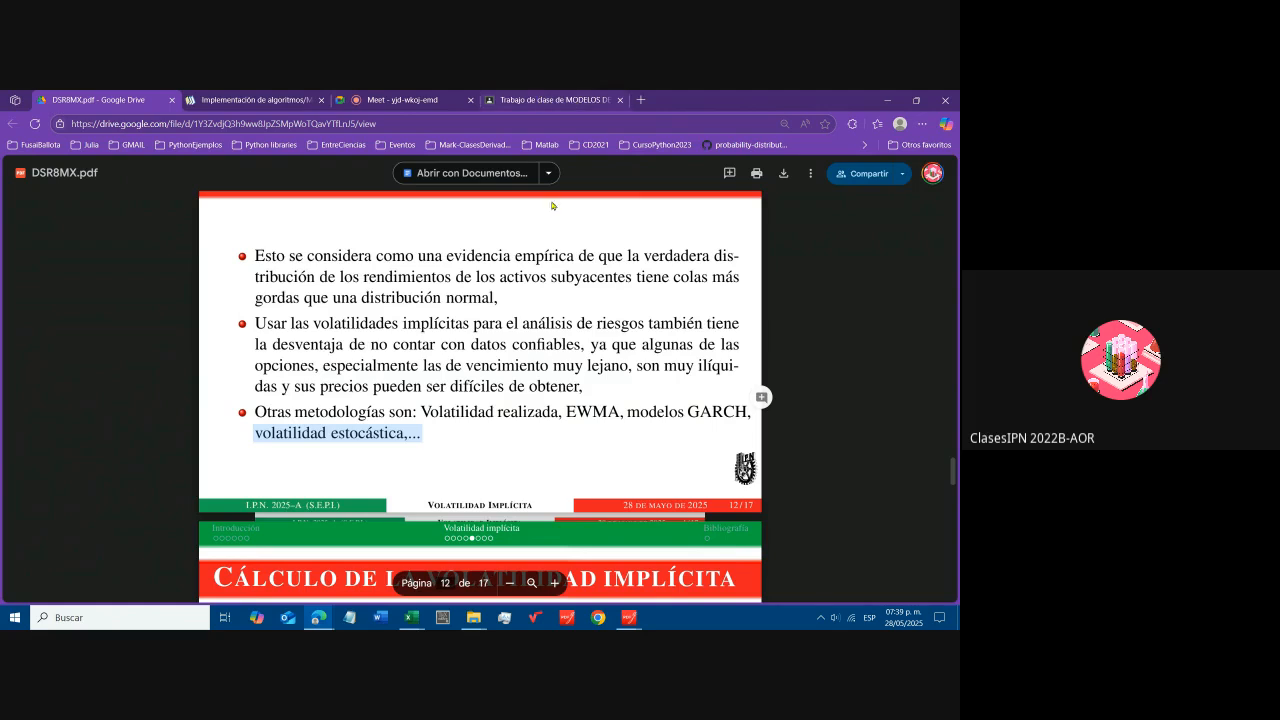
- Switch to Opciones.pdf in PDFgear and examine the MexDer options bulletin's header and implied volatility table
{"action": "mouse_move", "coordinate": [630, 618]}
{"action": "left_click", "coordinate": [696, 560]}
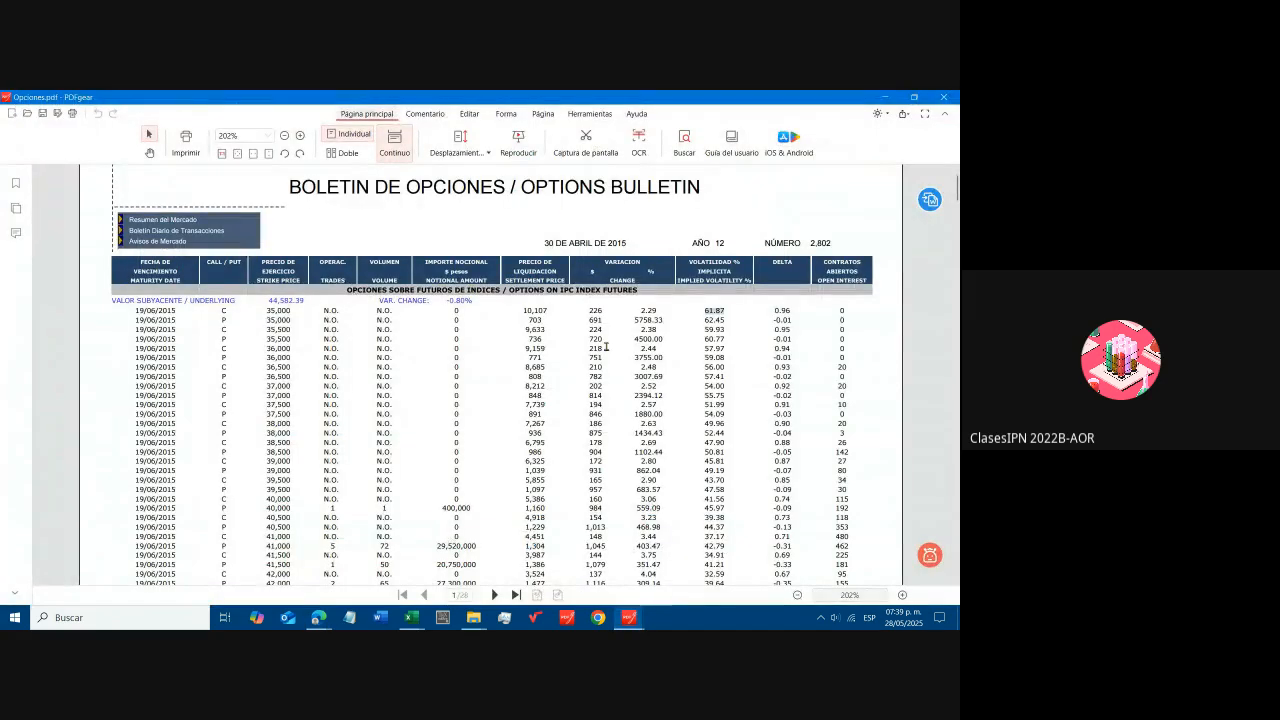
{"action": "scroll", "coordinate": [526, 456], "scroll_direction": "up", "scroll_amount": 1}
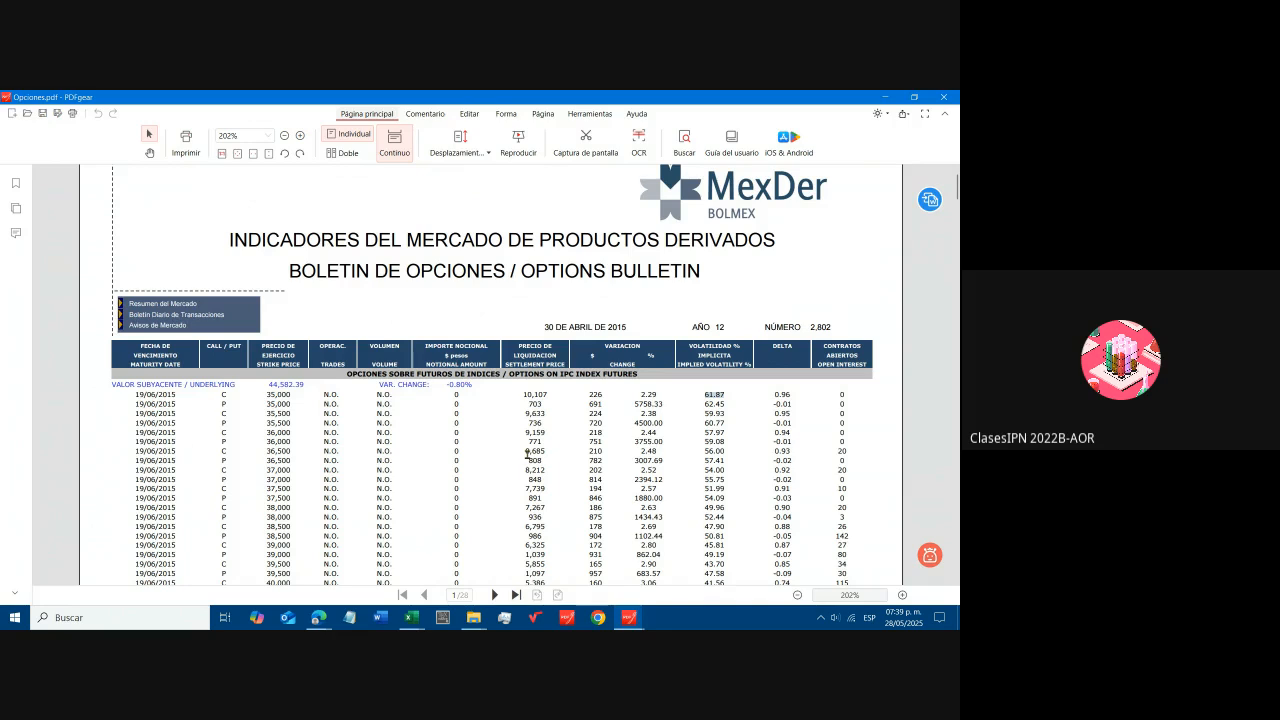
{"action": "scroll", "coordinate": [527, 453], "scroll_direction": "down", "scroll_amount": 1}
- Return to DSR8MX.pdf in the browser and select slide 13's statement on solving numerically and its definition of the observed option price
{"action": "mouse_move", "coordinate": [316, 615]}
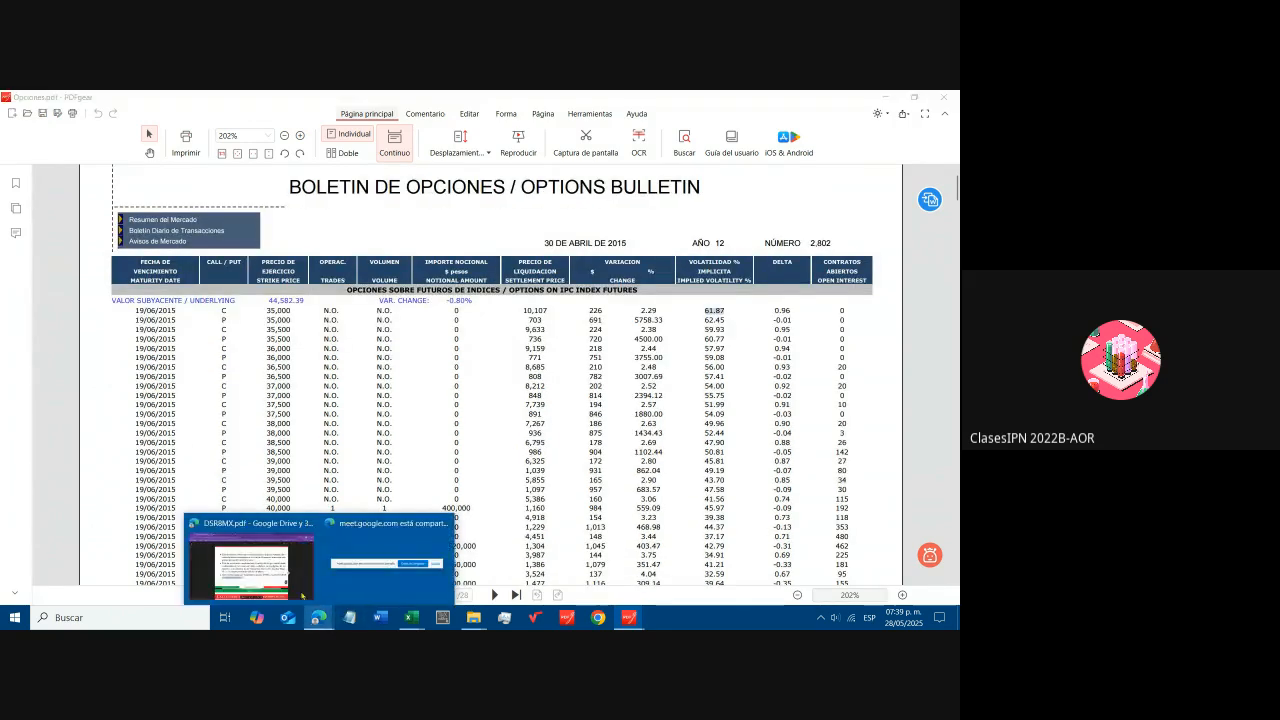
{"action": "left_click", "coordinate": [301, 595]}
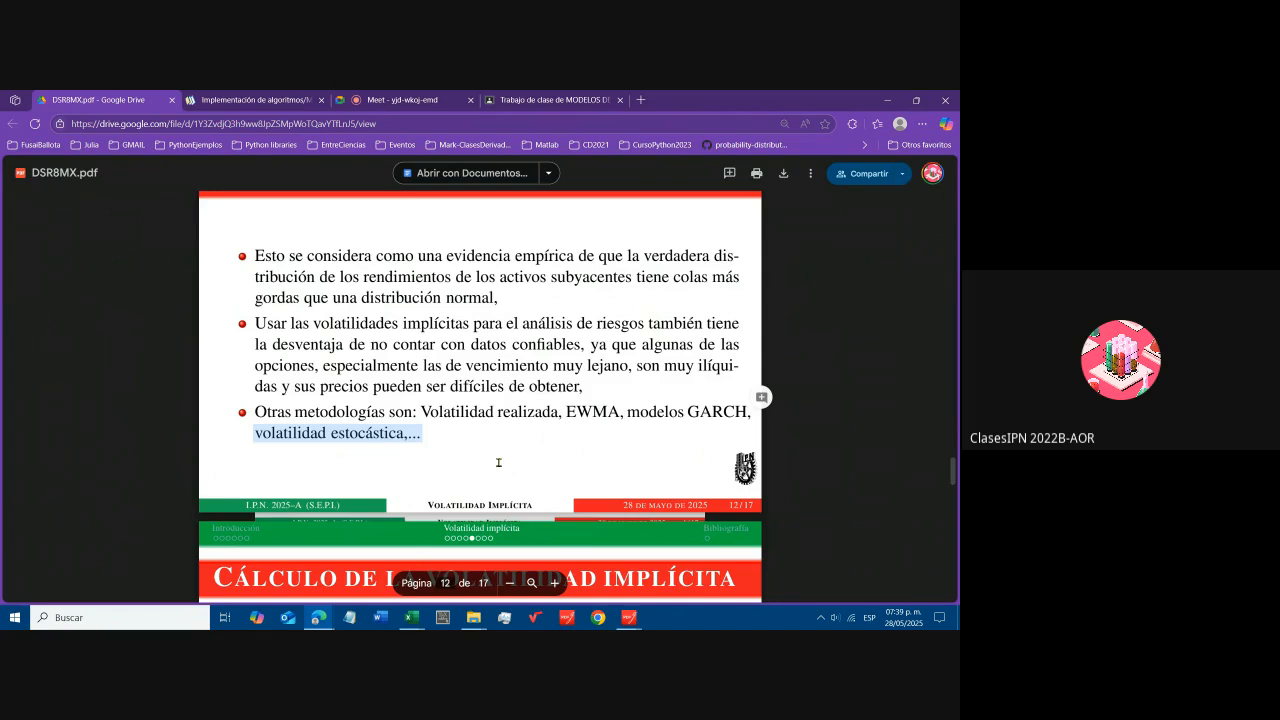
{"action": "scroll", "coordinate": [498, 462], "scroll_direction": "down", "scroll_amount": 3}
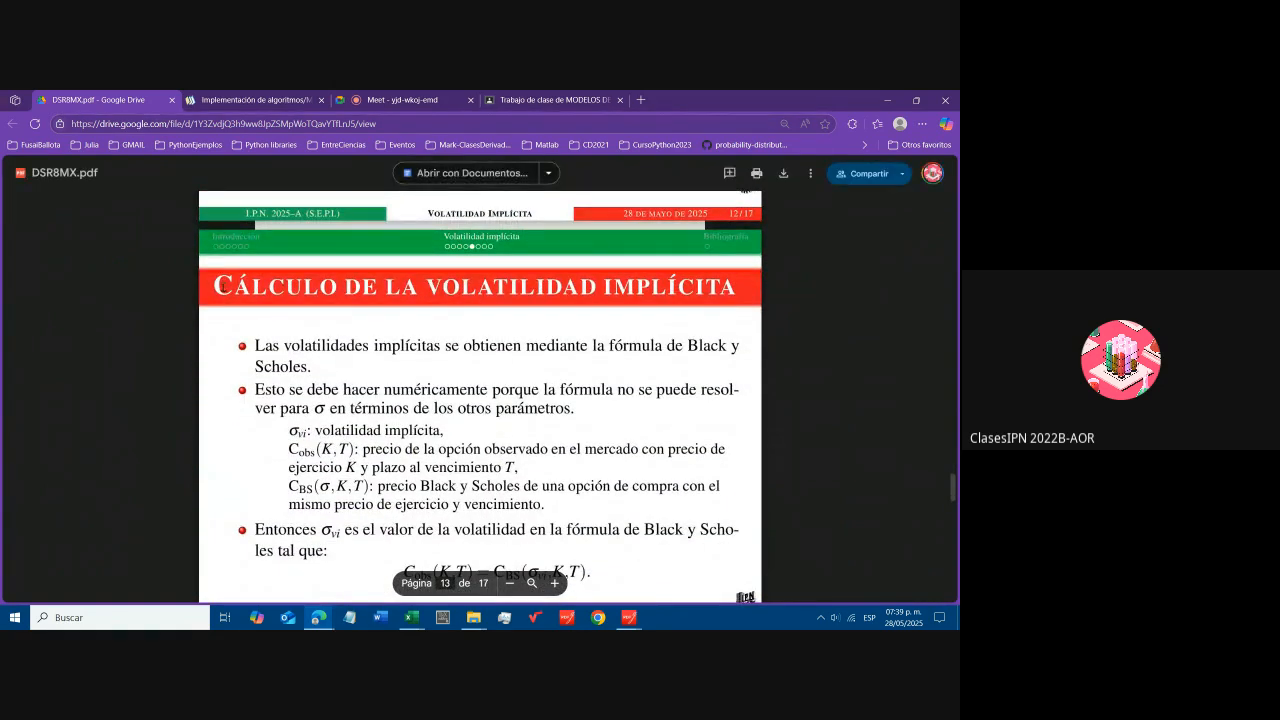
{"action": "scroll", "coordinate": [304, 350], "scroll_direction": "down", "scroll_amount": 1}
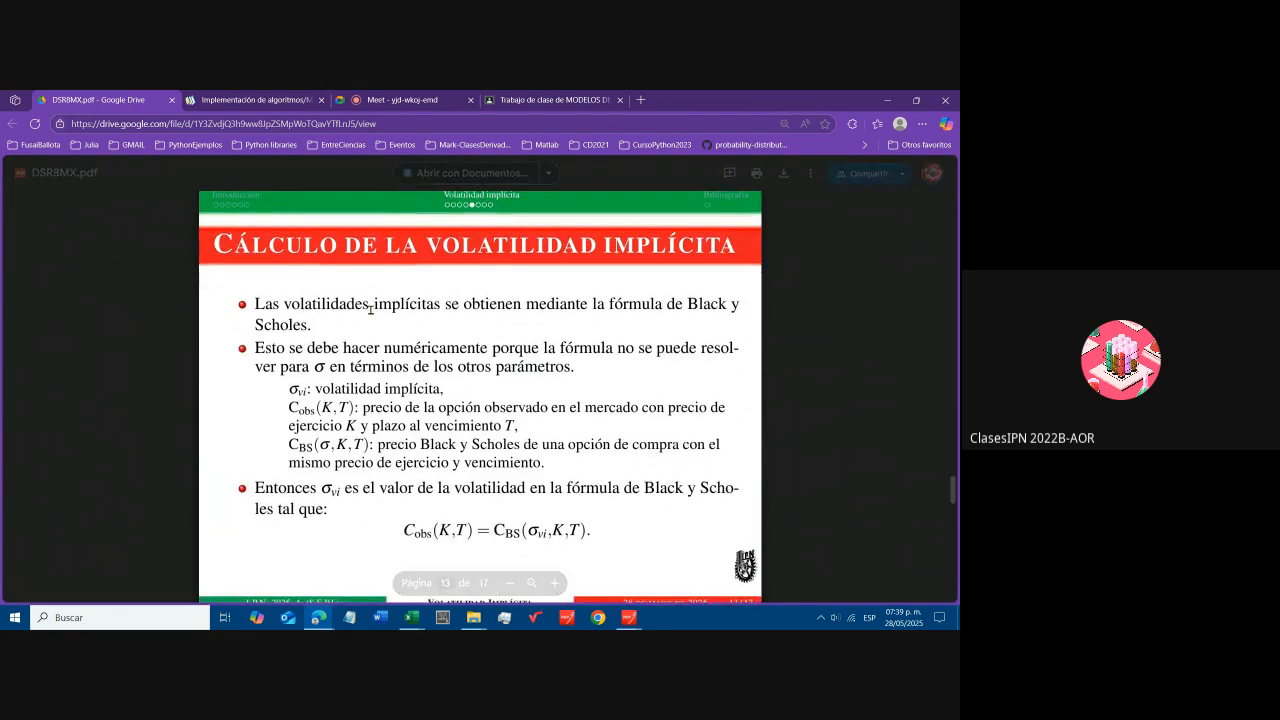
{"action": "left_click_drag", "start_coordinate": [254, 305], "coordinate": [570, 366]}
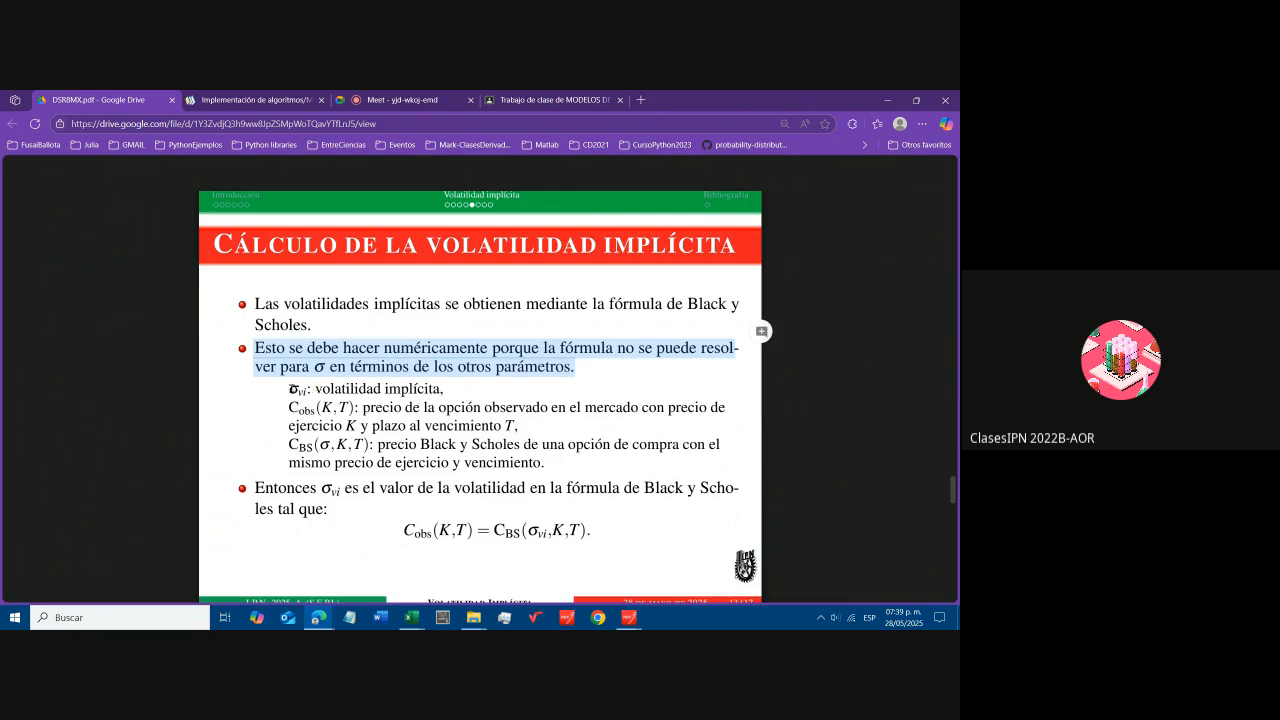
{"action": "left_click_drag", "start_coordinate": [290, 389], "coordinate": [584, 409]}
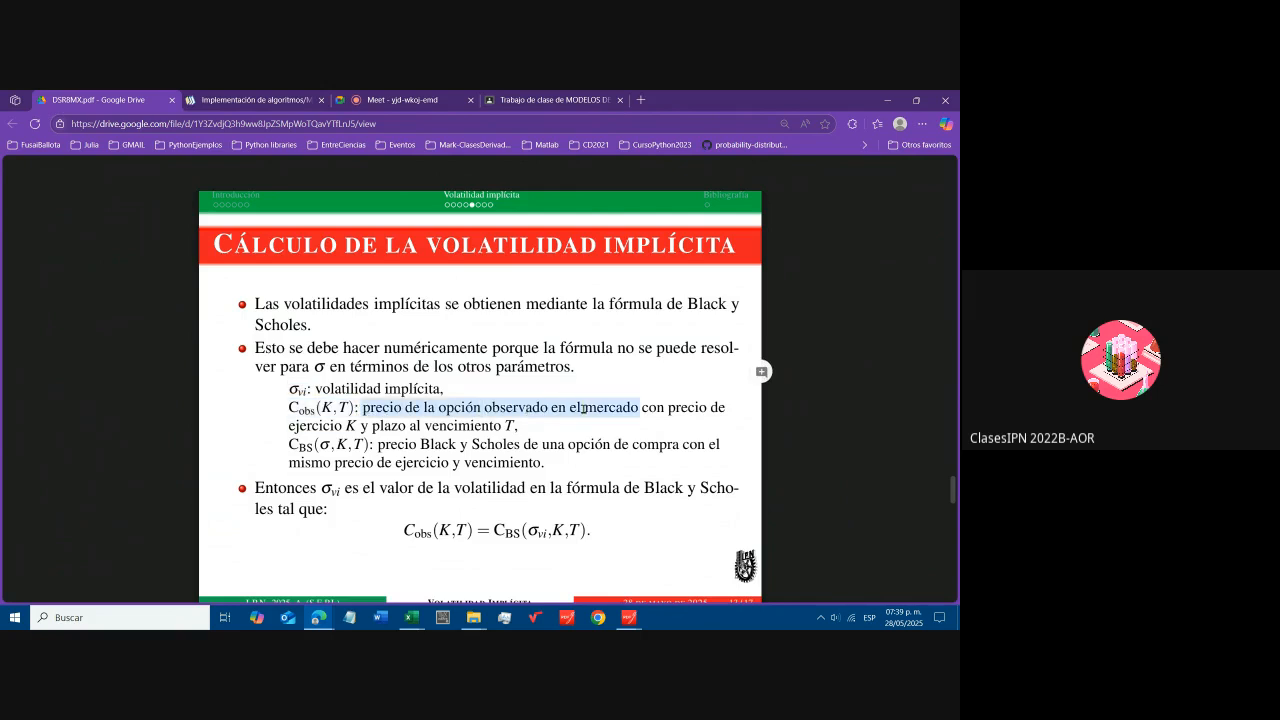
{"action": "left_click_drag", "start_coordinate": [347, 426], "coordinate": [518, 426]}
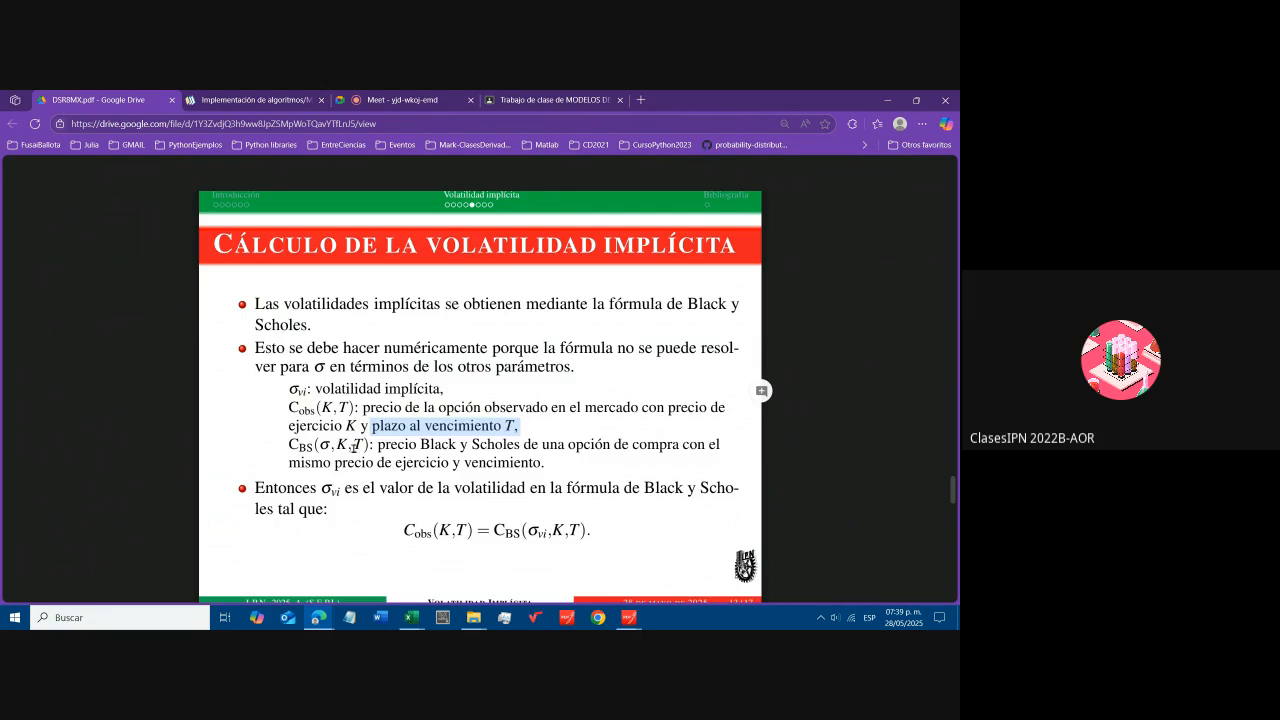
- Select the Black y Scholes price definition on slide 13 and each side of the equation equating observed and model prices
{"action": "scroll", "coordinate": [355, 448], "scroll_direction": "down", "scroll_amount": 1}
{"action": "double_click", "coordinate": [296, 405]}
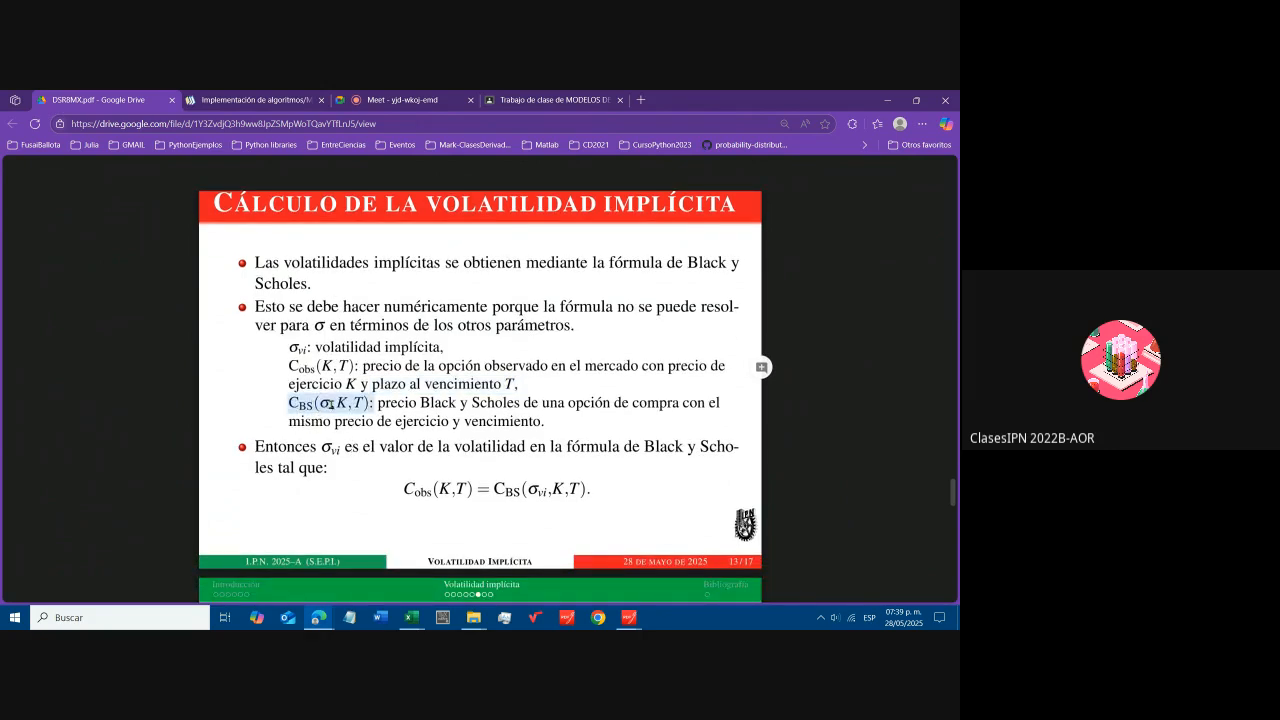
{"action": "left_click_drag", "start_coordinate": [378, 404], "coordinate": [520, 404]}
{"action": "left_click", "coordinate": [364, 398]}
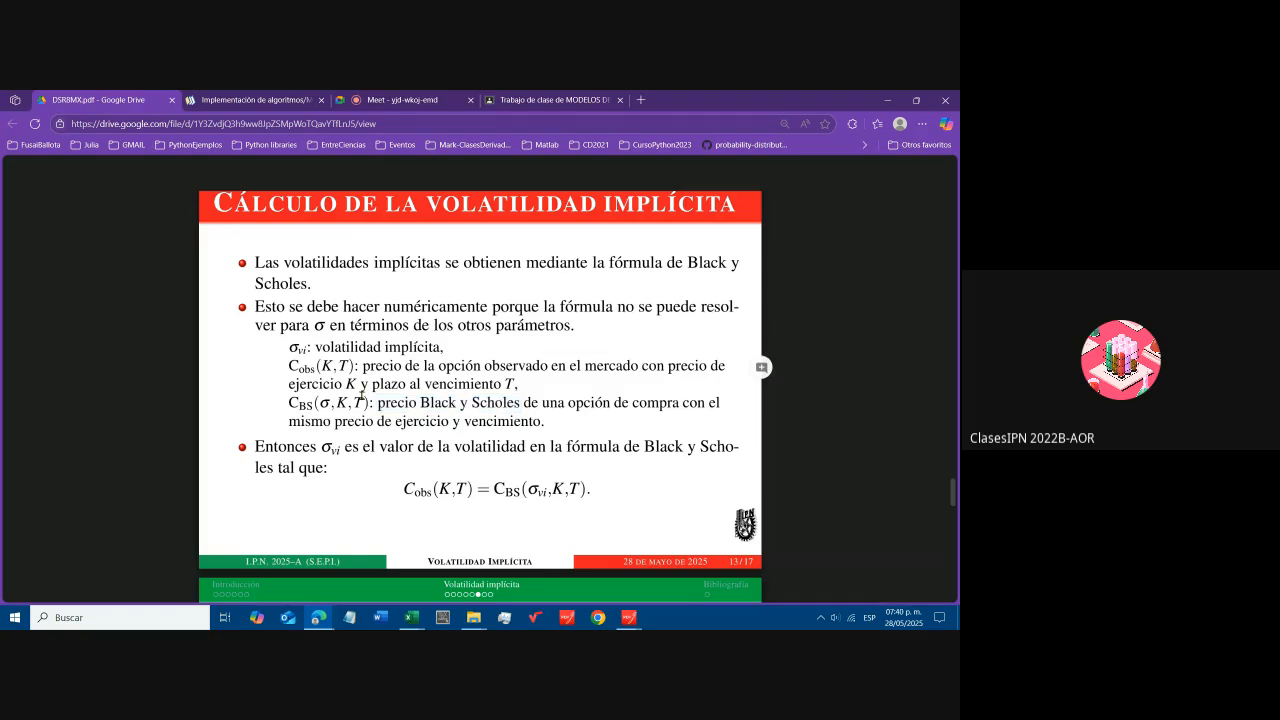
{"action": "left_click_drag", "start_coordinate": [291, 421], "coordinate": [511, 424]}
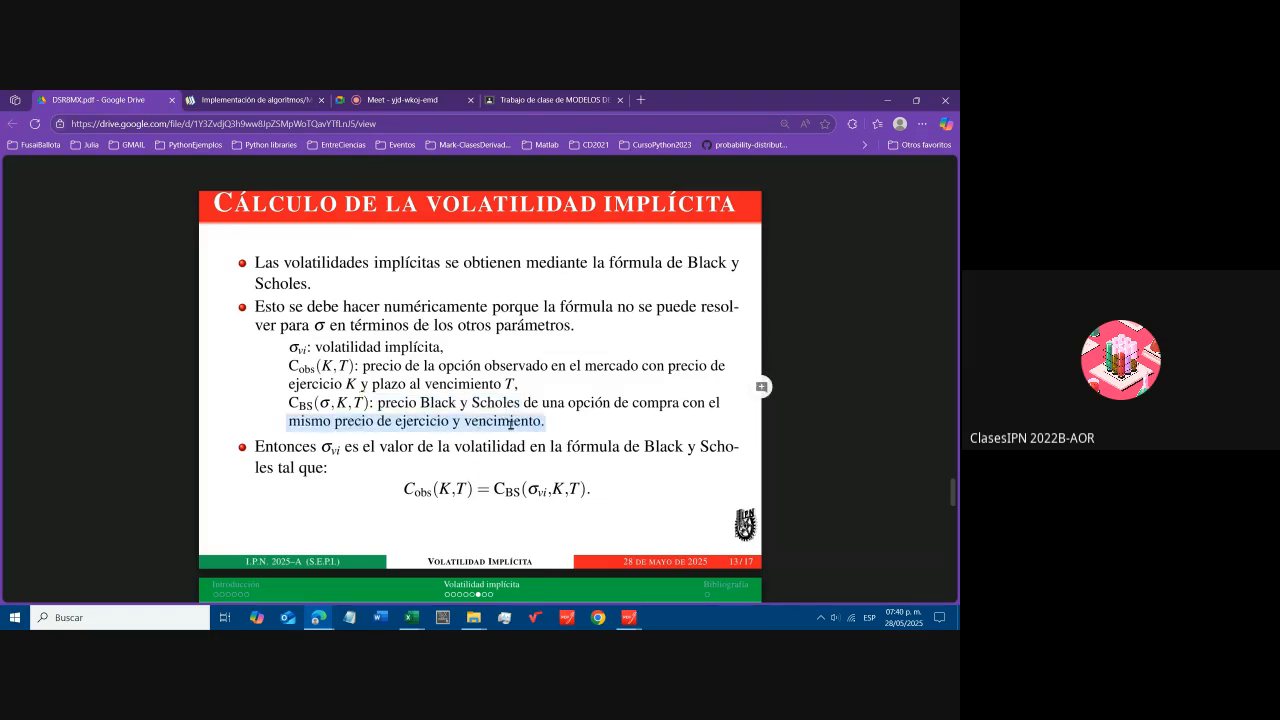
{"action": "scroll", "coordinate": [511, 424], "scroll_direction": "down", "scroll_amount": 1}
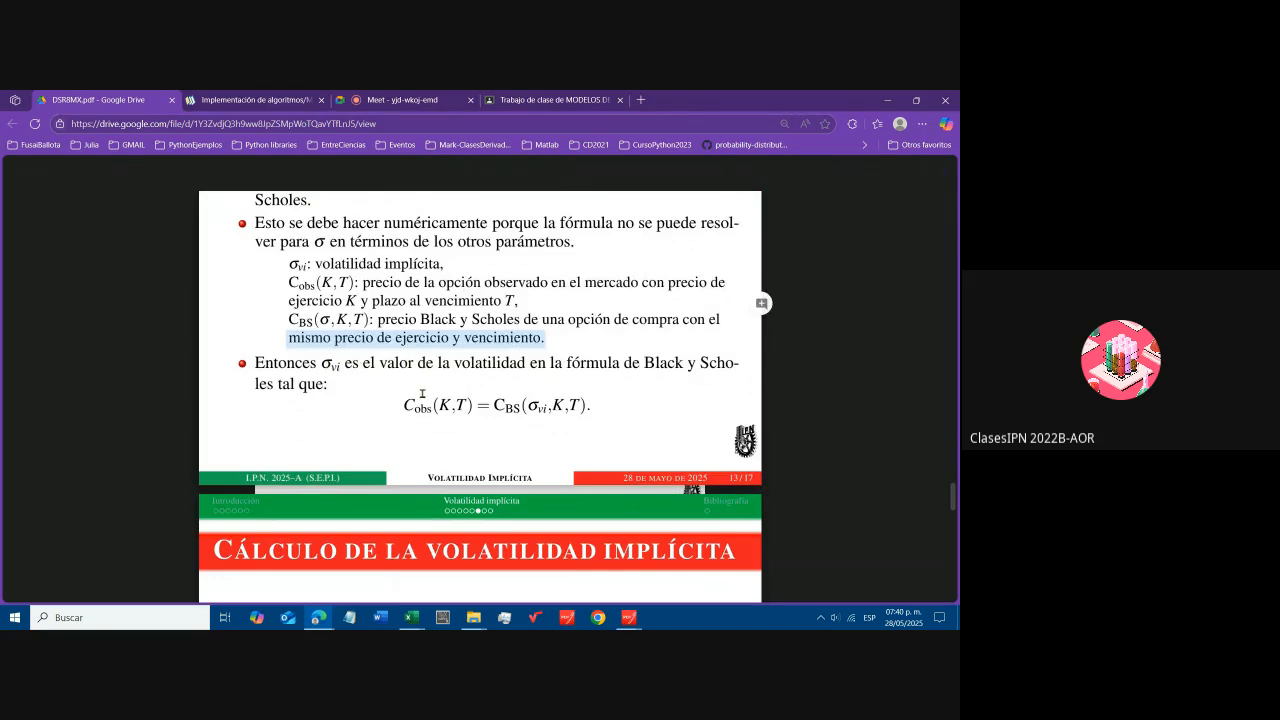
{"action": "double_click", "coordinate": [405, 404]}
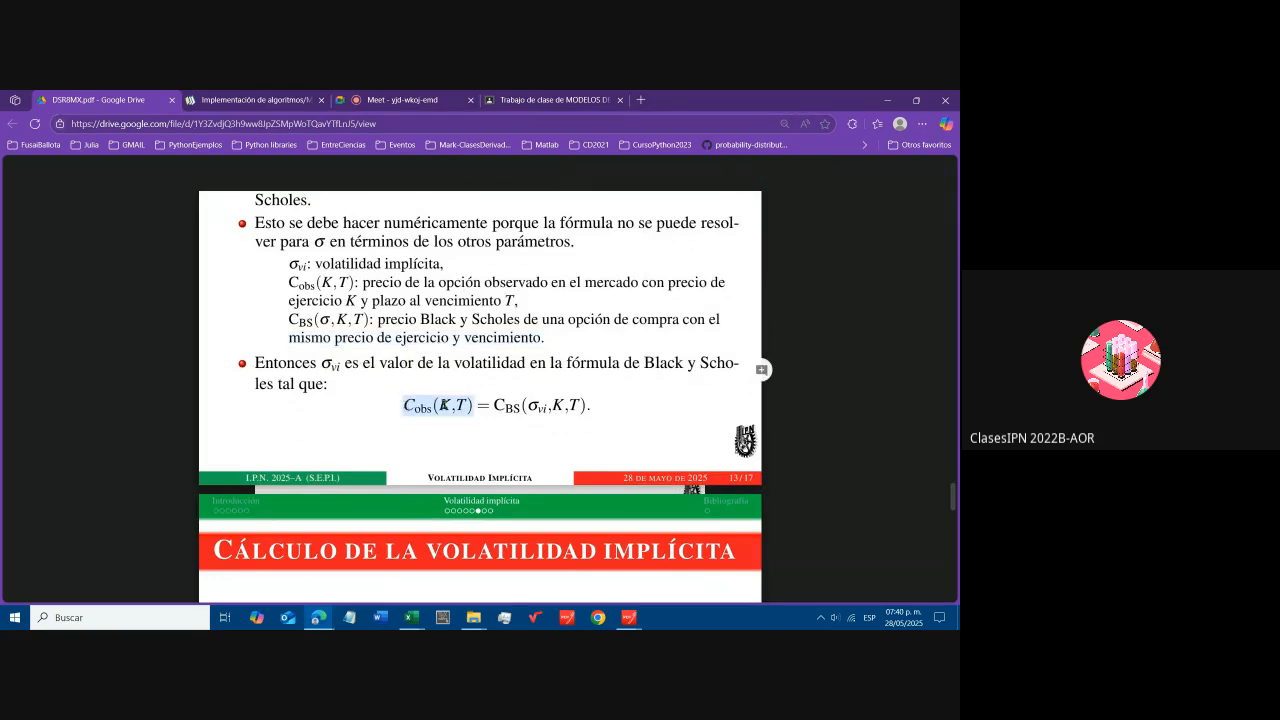
{"action": "double_click", "coordinate": [530, 405]}
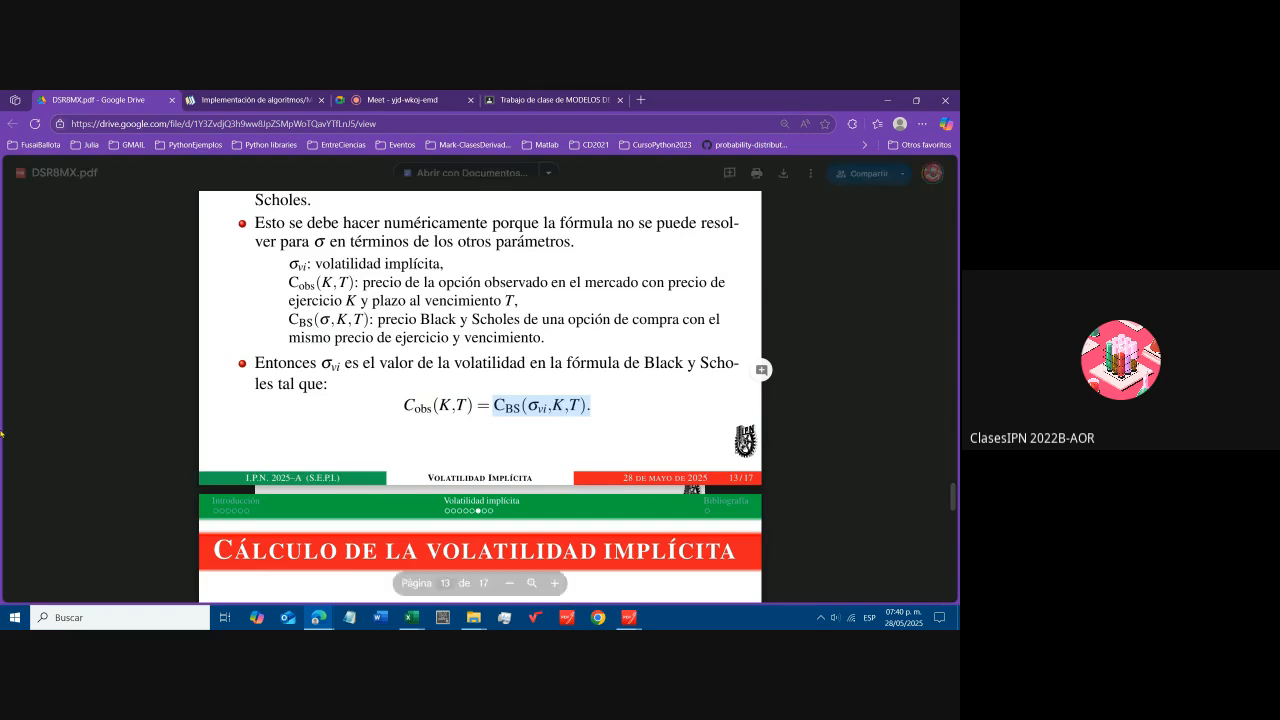
- Move to slide 14 and select the objective function f(σ) and the bracketed price difference in equation (2)
{"action": "scroll", "coordinate": [420, 445], "scroll_direction": "down", "scroll_amount": 1}
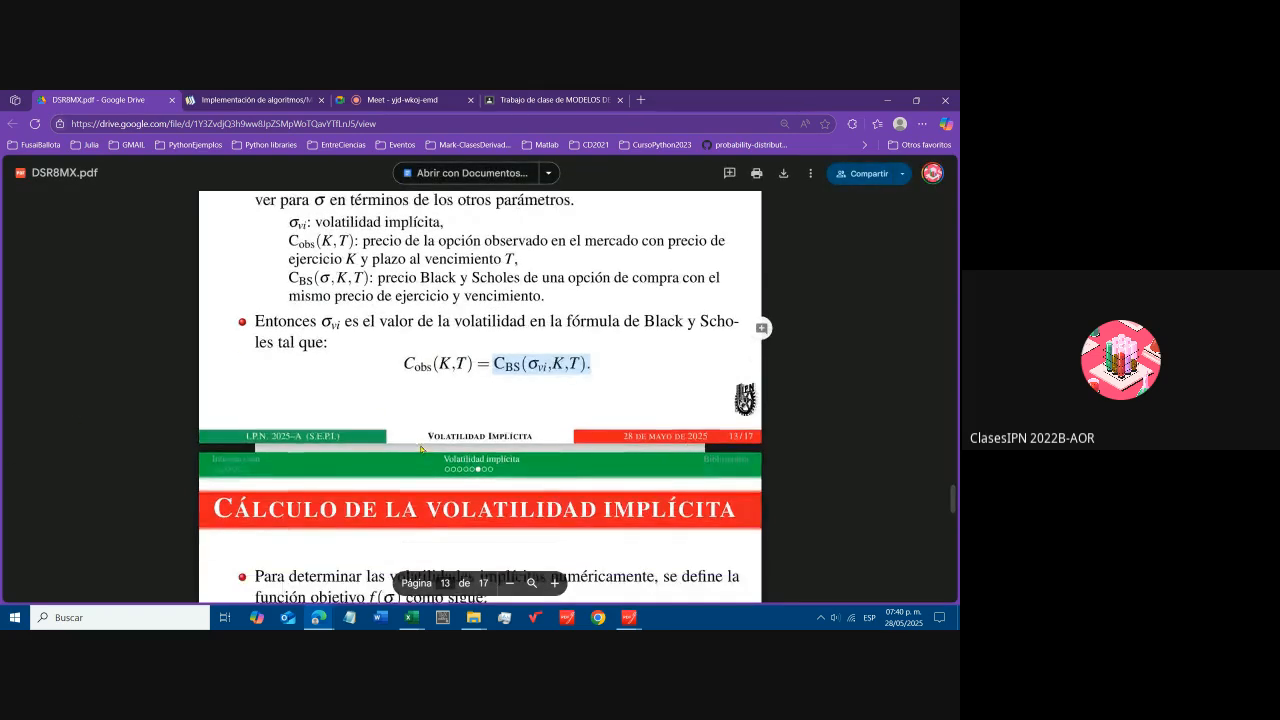
{"action": "scroll", "coordinate": [510, 447], "scroll_direction": "down", "scroll_amount": 2}
{"action": "scroll", "coordinate": [510, 447], "scroll_direction": "down", "scroll_amount": 2}
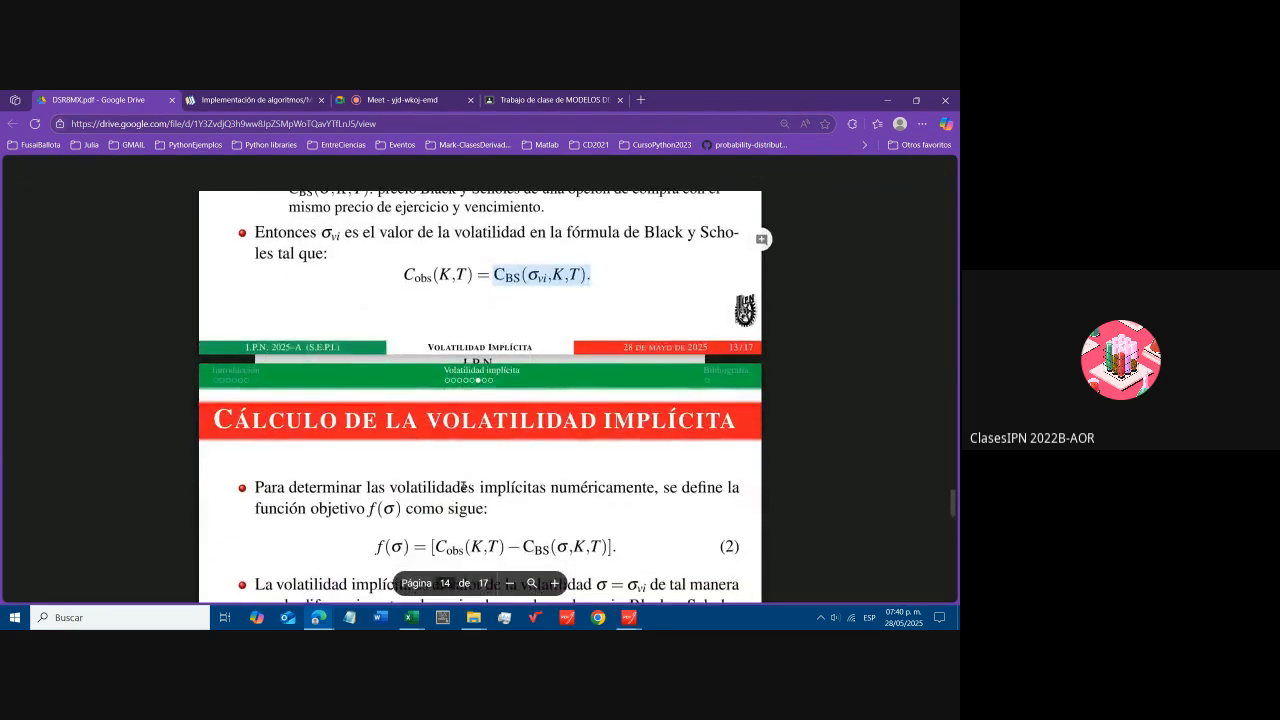
{"action": "scroll", "coordinate": [503, 250], "scroll_direction": "up", "scroll_amount": 1}
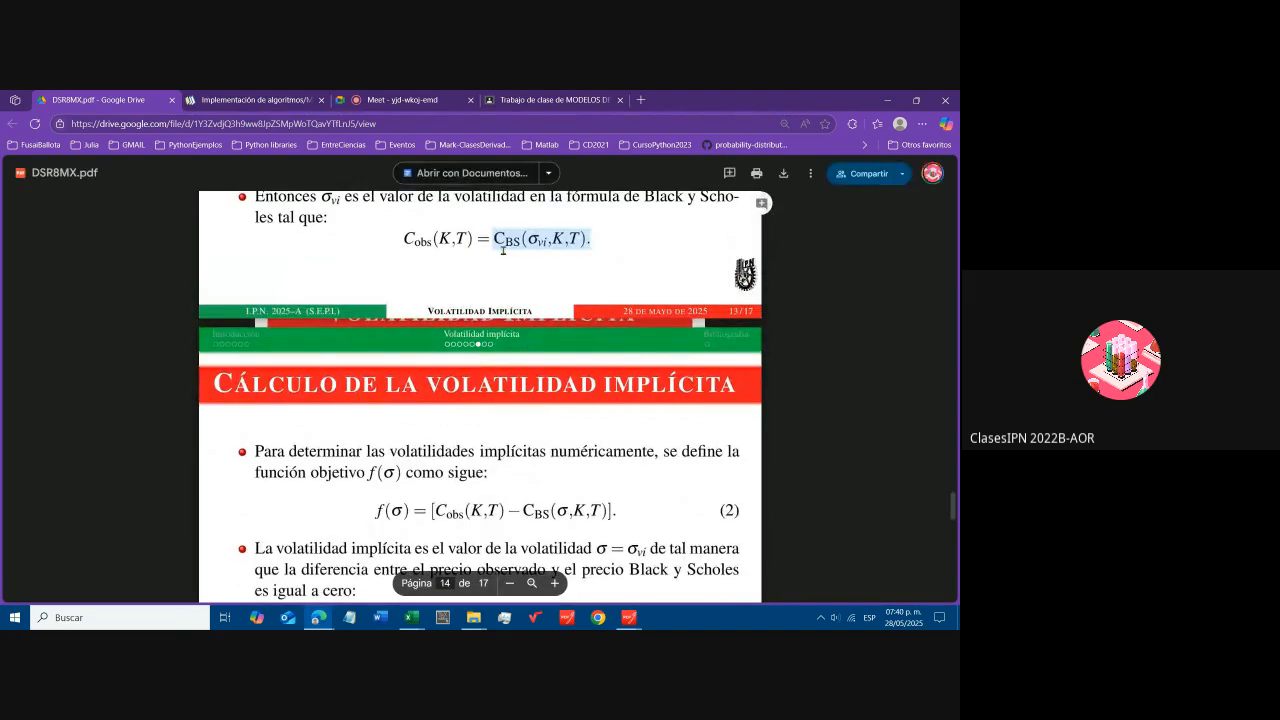
{"action": "double_click", "coordinate": [388, 472]}
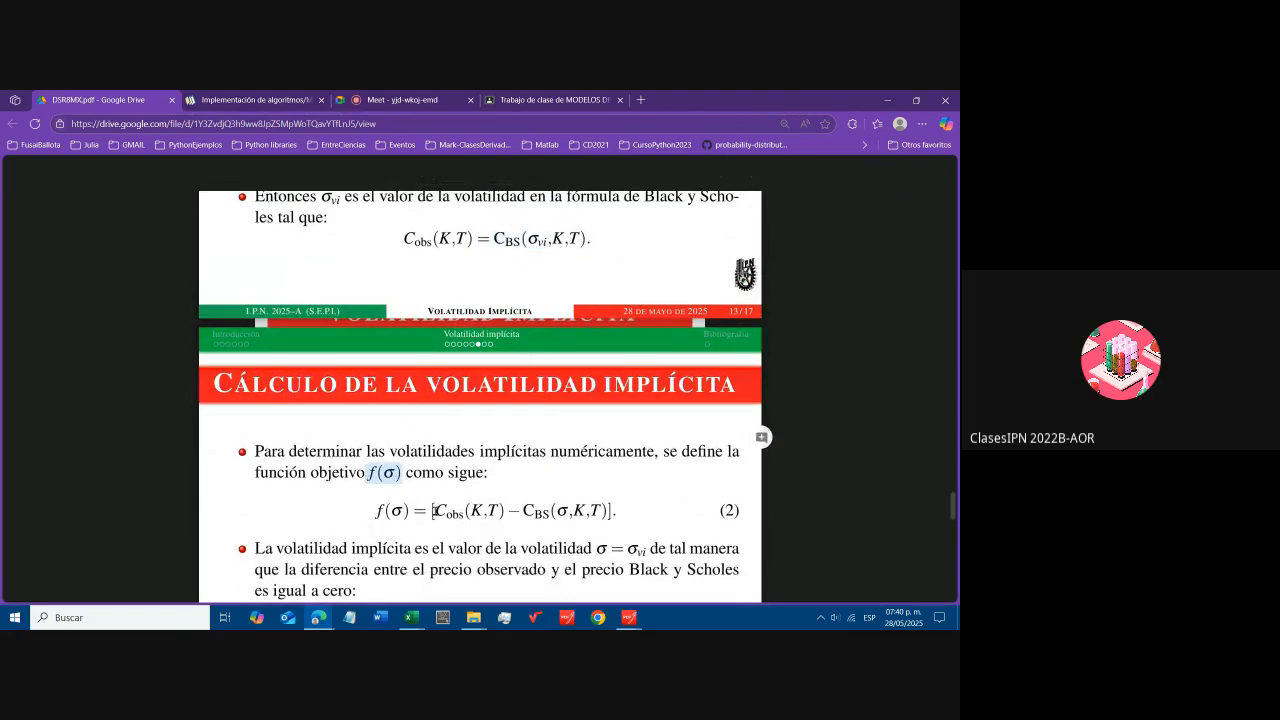
{"action": "double_click", "coordinate": [462, 511]}
{"action": "left_click", "coordinate": [474, 512]}
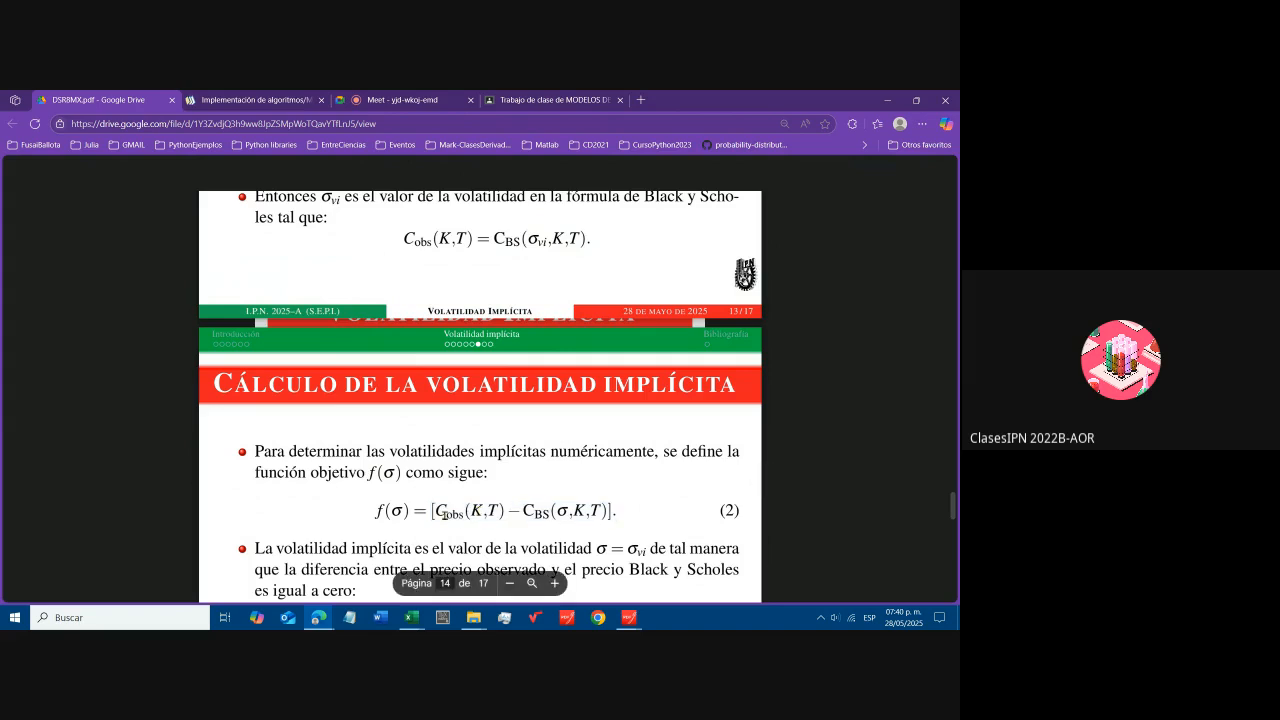
{"action": "double_click", "coordinate": [456, 514]}
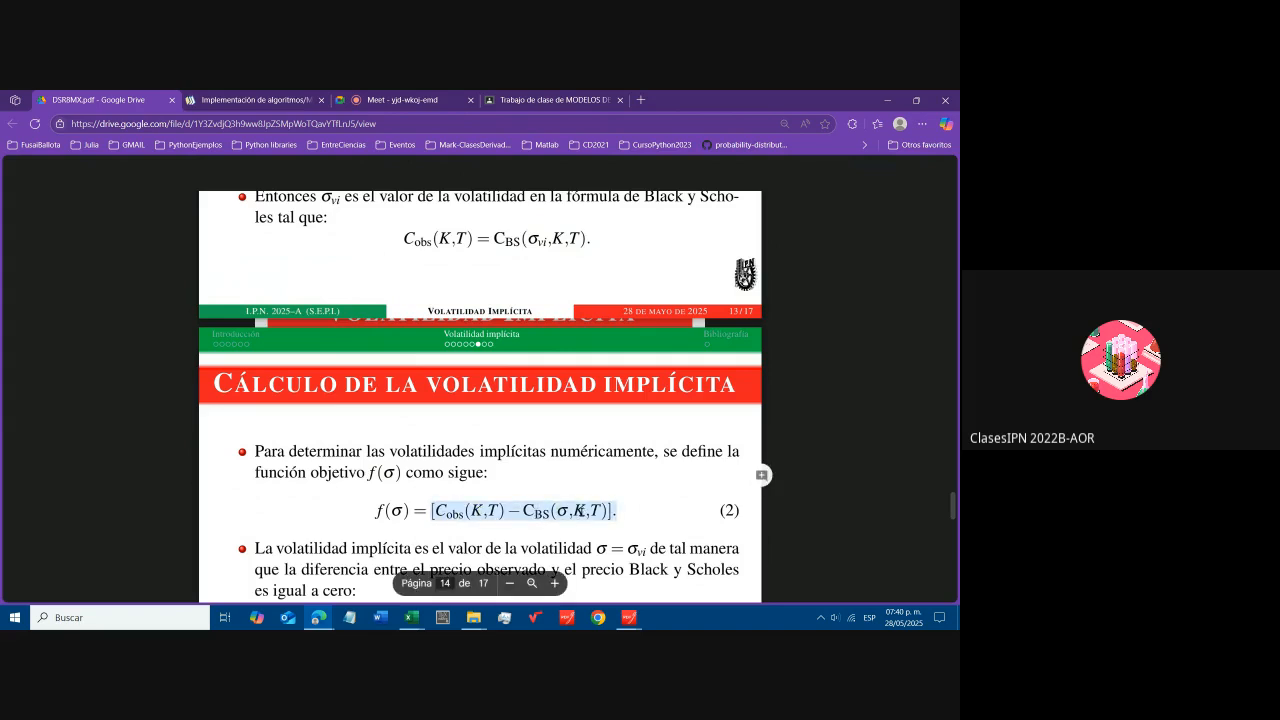
- Review slide 14's zero-difference condition against equation (2), then select "una función no lineal utilizamos un algoritmo" and "minimización"
{"action": "scroll", "coordinate": [581, 480], "scroll_direction": "down", "scroll_amount": 1}
{"action": "scroll", "coordinate": [581, 480], "scroll_direction": "down", "scroll_amount": 1}
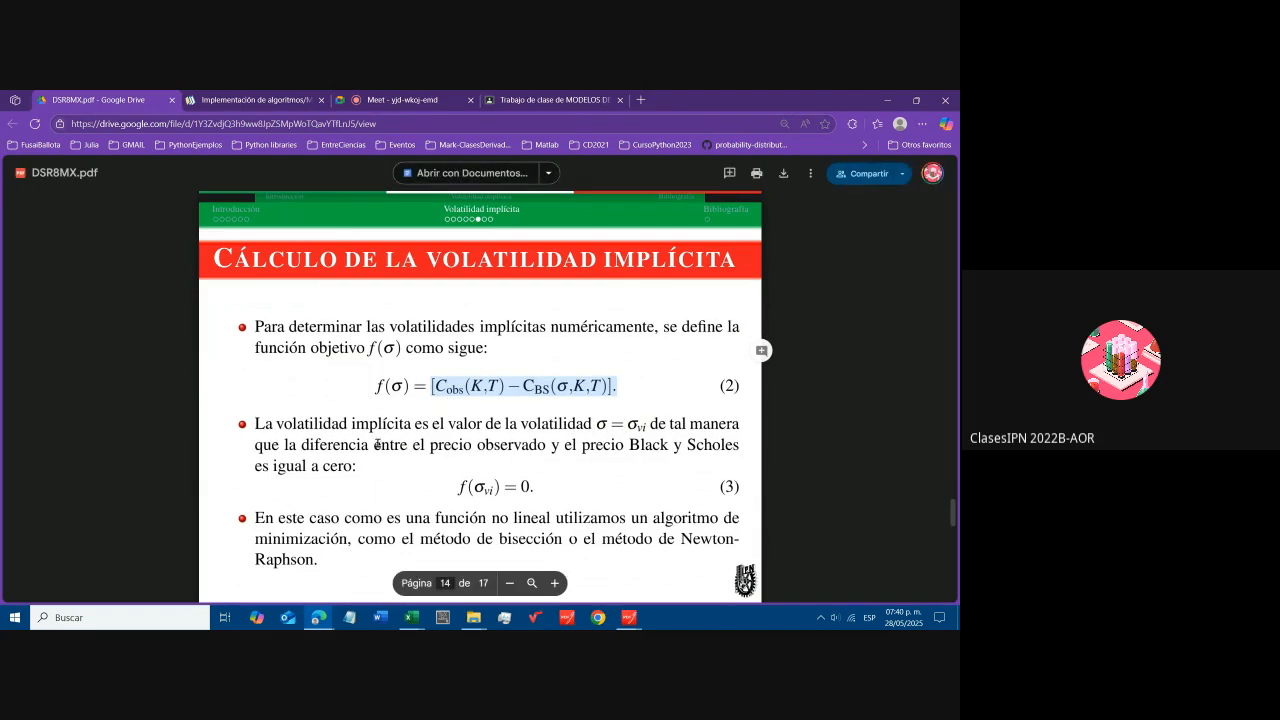
{"action": "double_click", "coordinate": [333, 445]}
{"action": "double_click", "coordinate": [438, 386]}
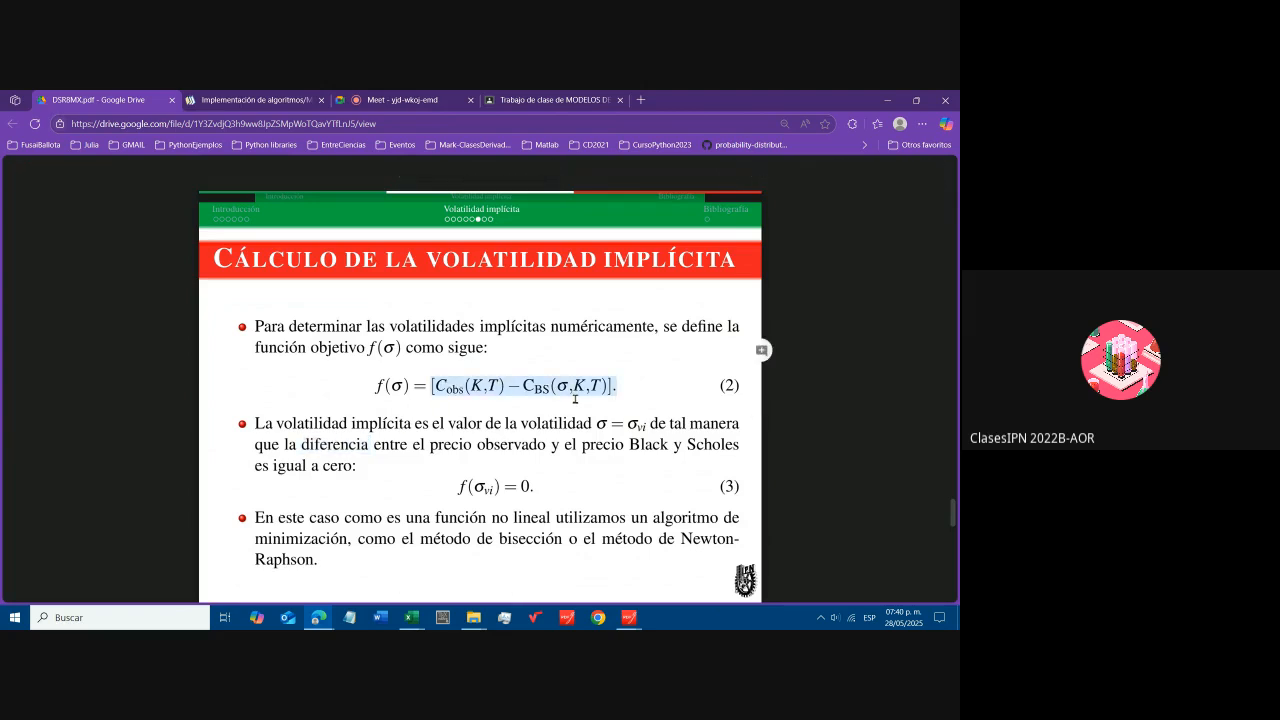
{"action": "scroll", "coordinate": [466, 440], "scroll_direction": "down", "scroll_amount": 2}
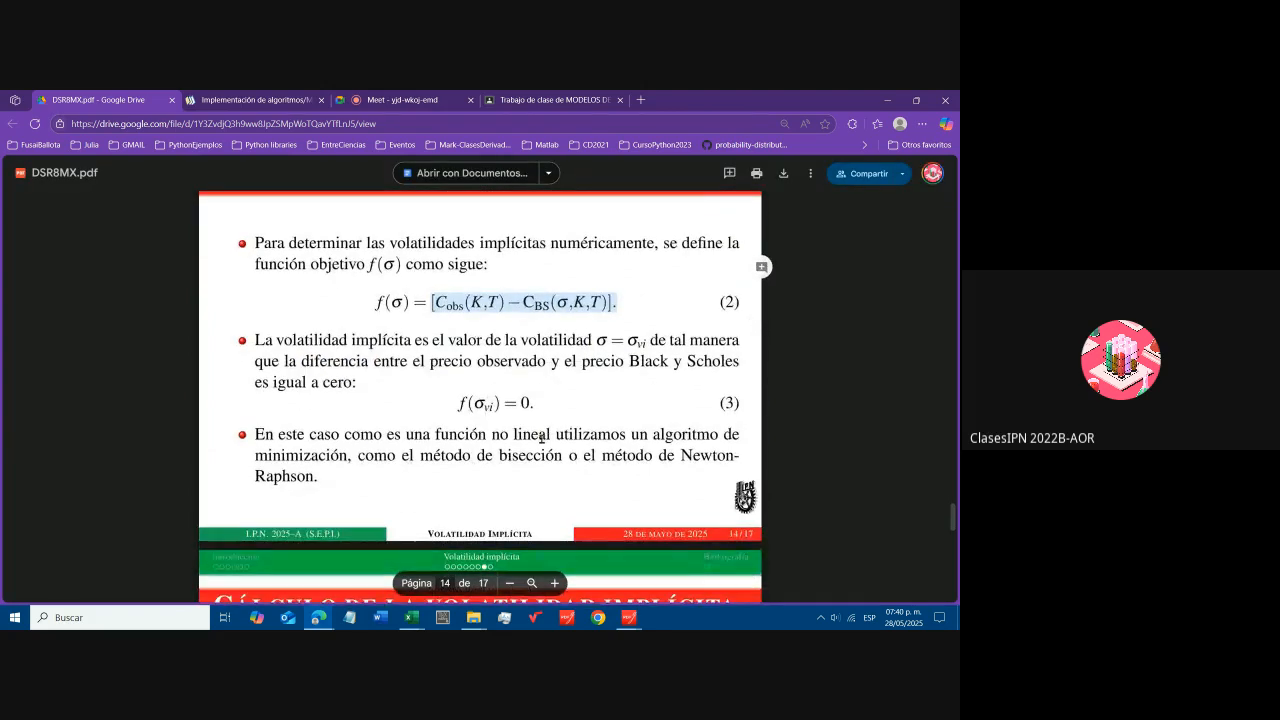
{"action": "left_click_drag", "start_coordinate": [405, 434], "coordinate": [683, 434]}
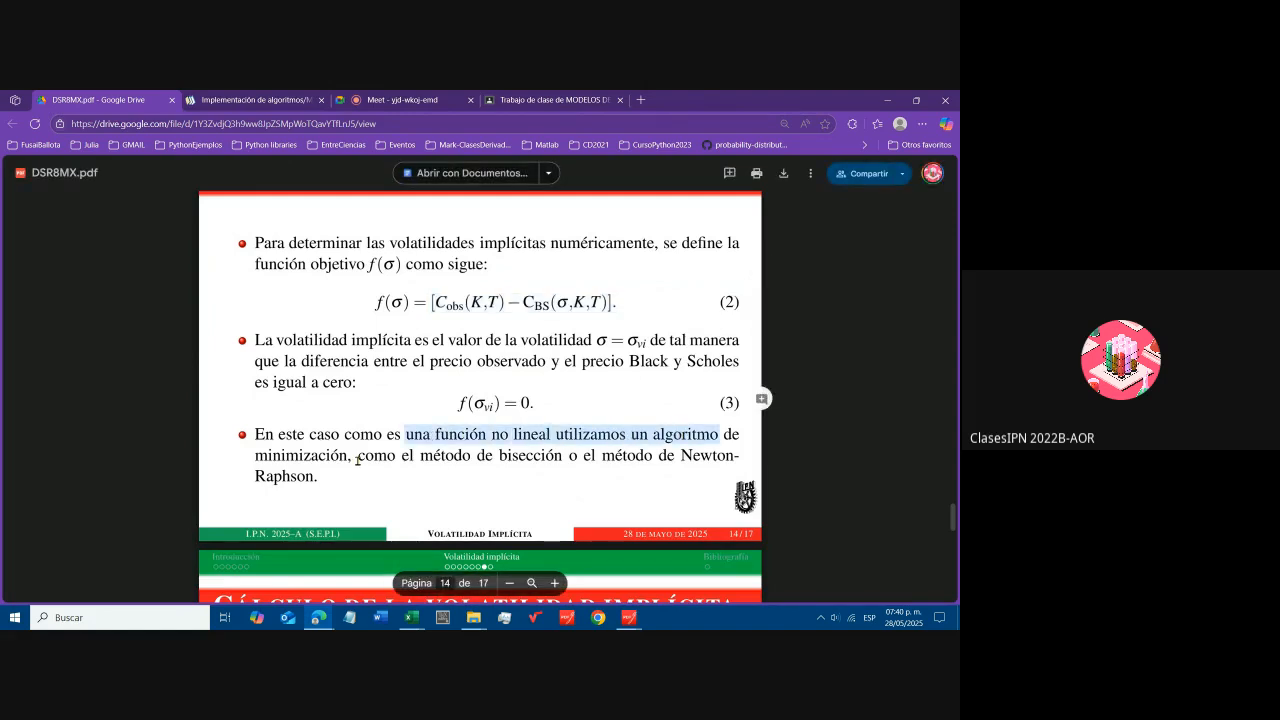
{"action": "double_click", "coordinate": [266, 456]}
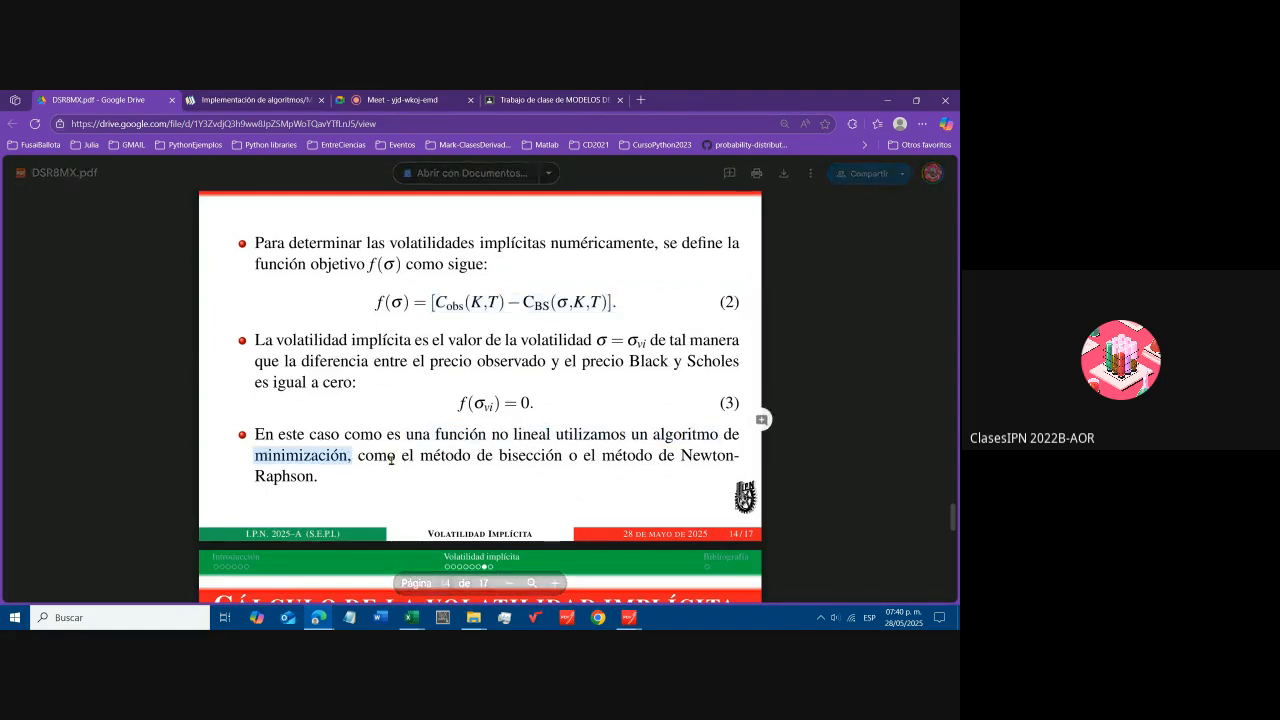
- Go to the Ejemplo on slide 15, check the Google Meet call, and return to the slides
{"action": "scroll", "coordinate": [441, 437], "scroll_direction": "down", "scroll_amount": 4}
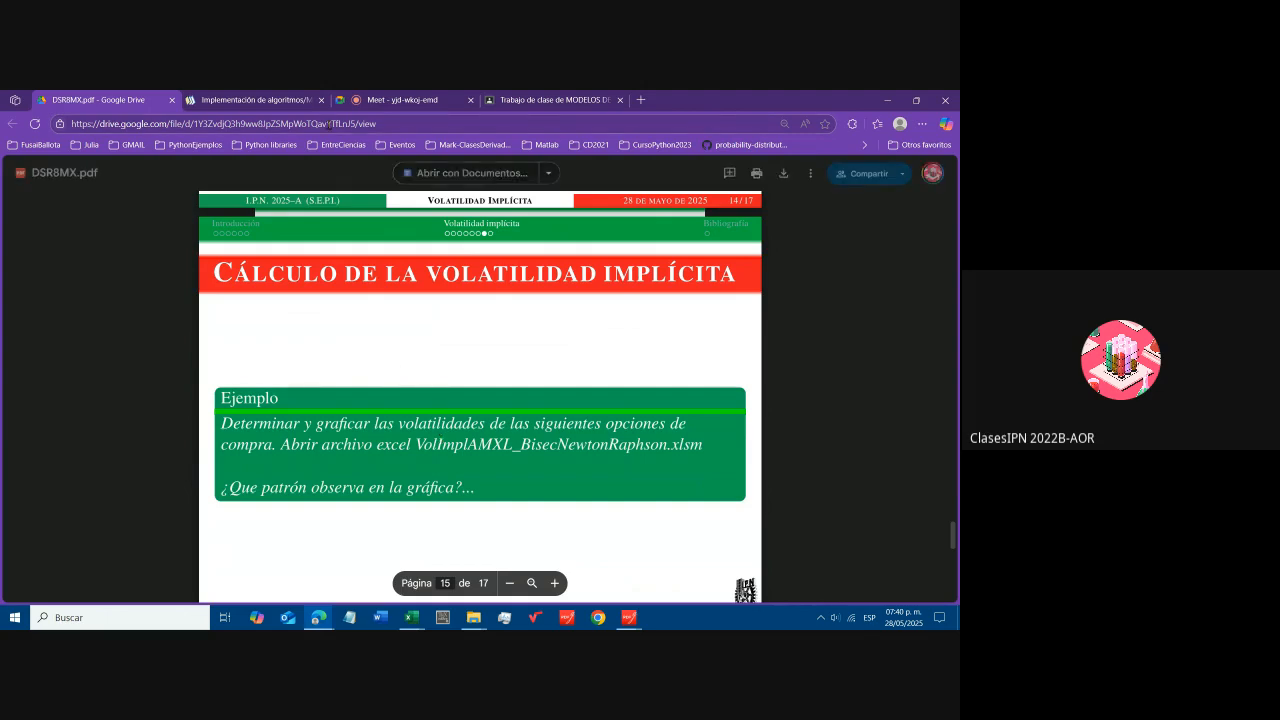
{"action": "left_click", "coordinate": [393, 103]}
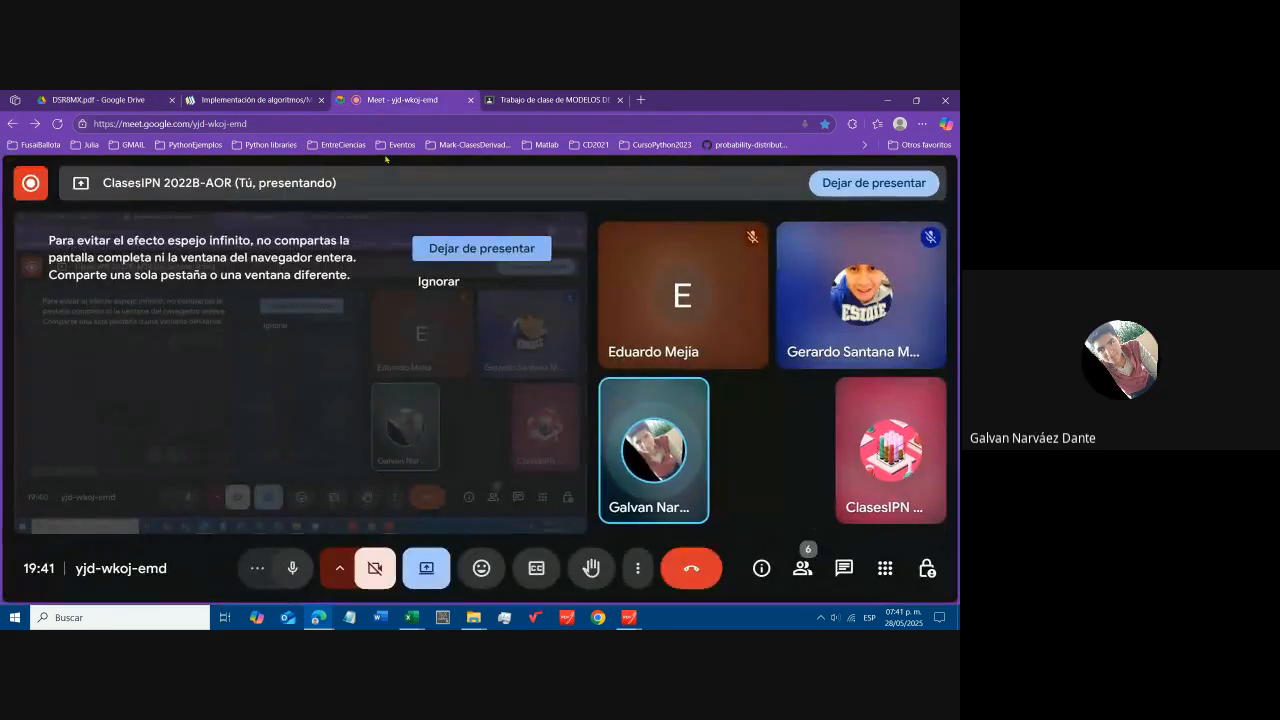
{"action": "left_click", "coordinate": [95, 100]}
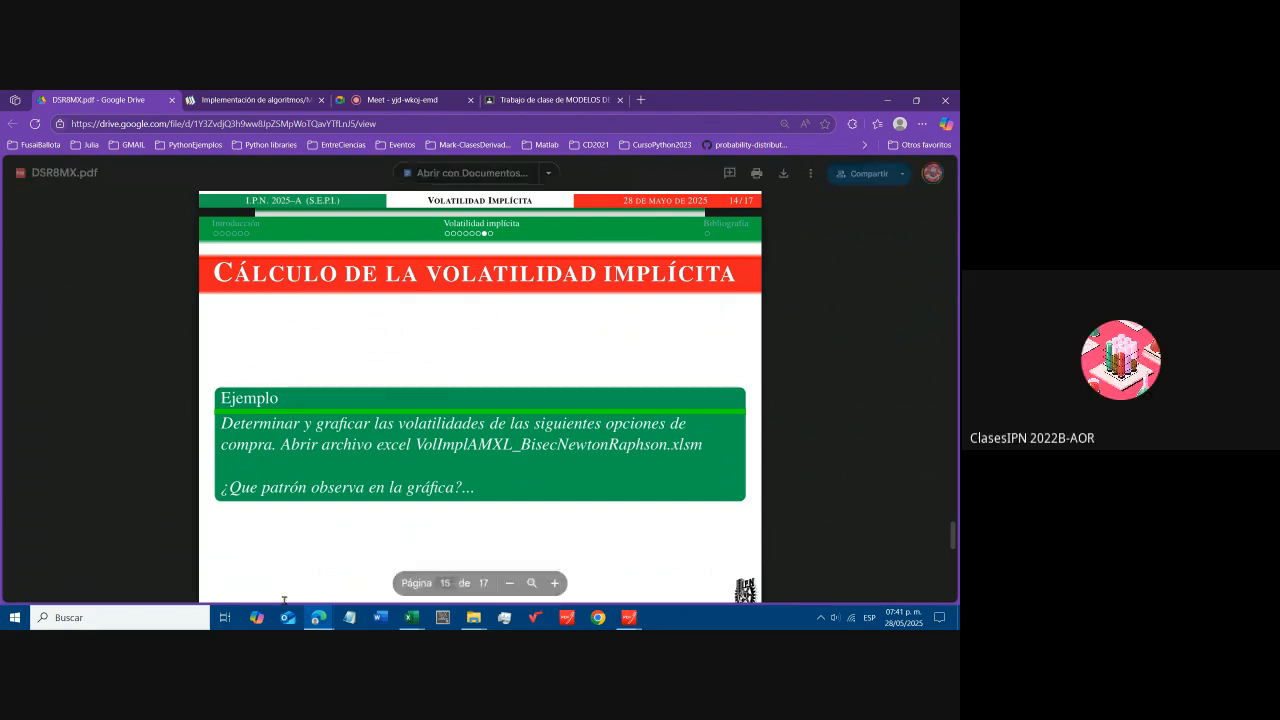
- Switch to the VolImplAMXL_BisecNewtonRaphson.xlsm workbook in Excel and enlarge the AMXL1 sheet to 200% zoom
{"action": "mouse_move", "coordinate": [410, 616]}
{"action": "left_click", "coordinate": [297, 563]}
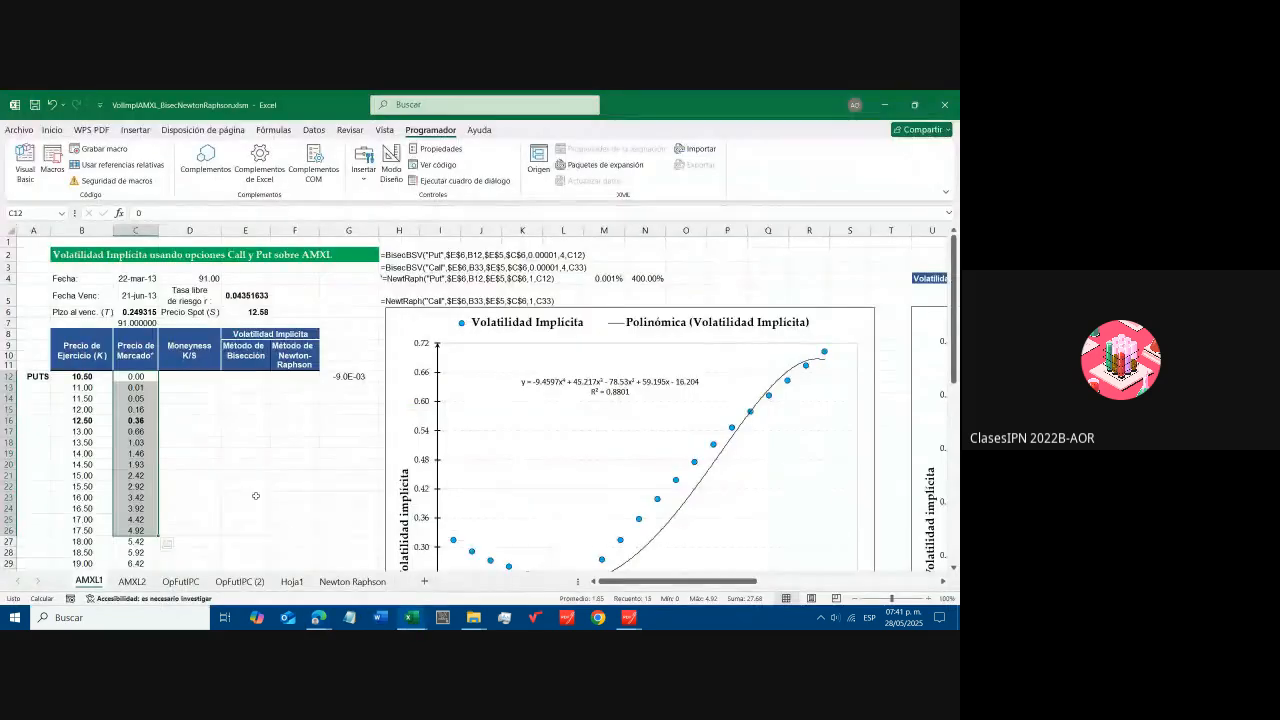
{"action": "scroll", "coordinate": [154, 361], "scroll_direction": "down", "scroll_amount": 2}
{"action": "scroll", "coordinate": [154, 361], "scroll_direction": "up", "scroll_amount": 2}
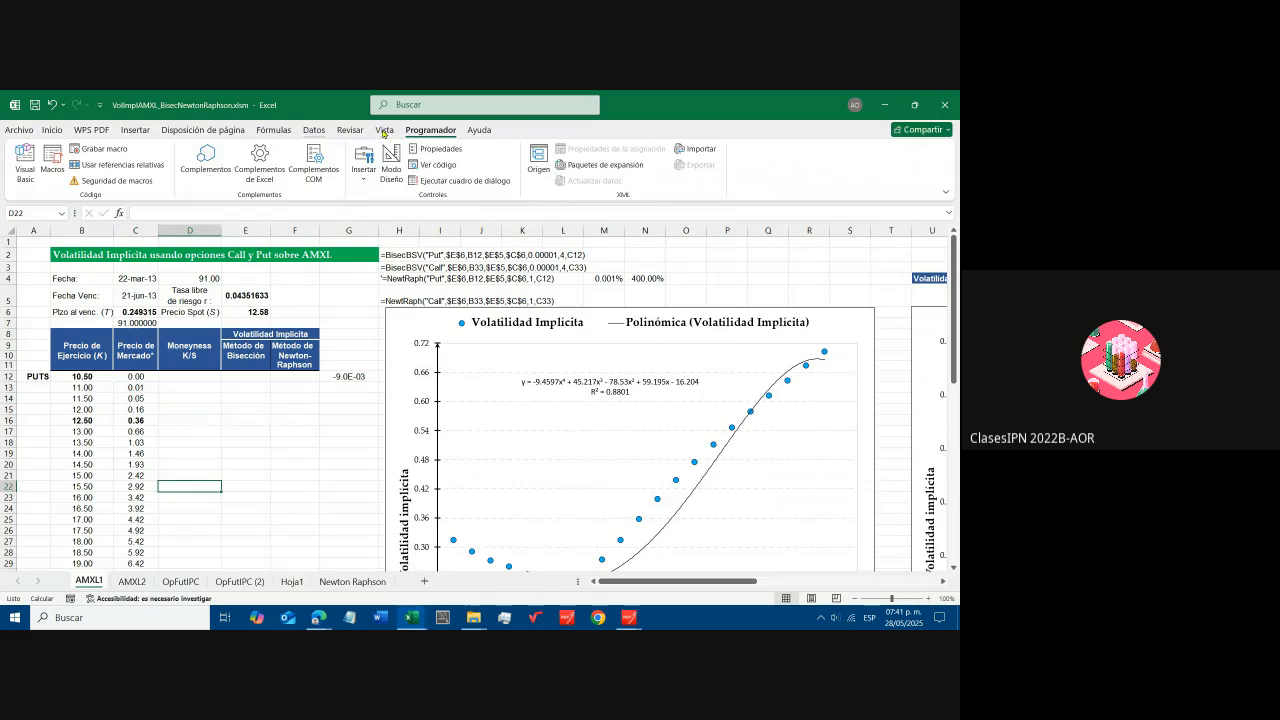
{"action": "left_click", "coordinate": [384, 130]}
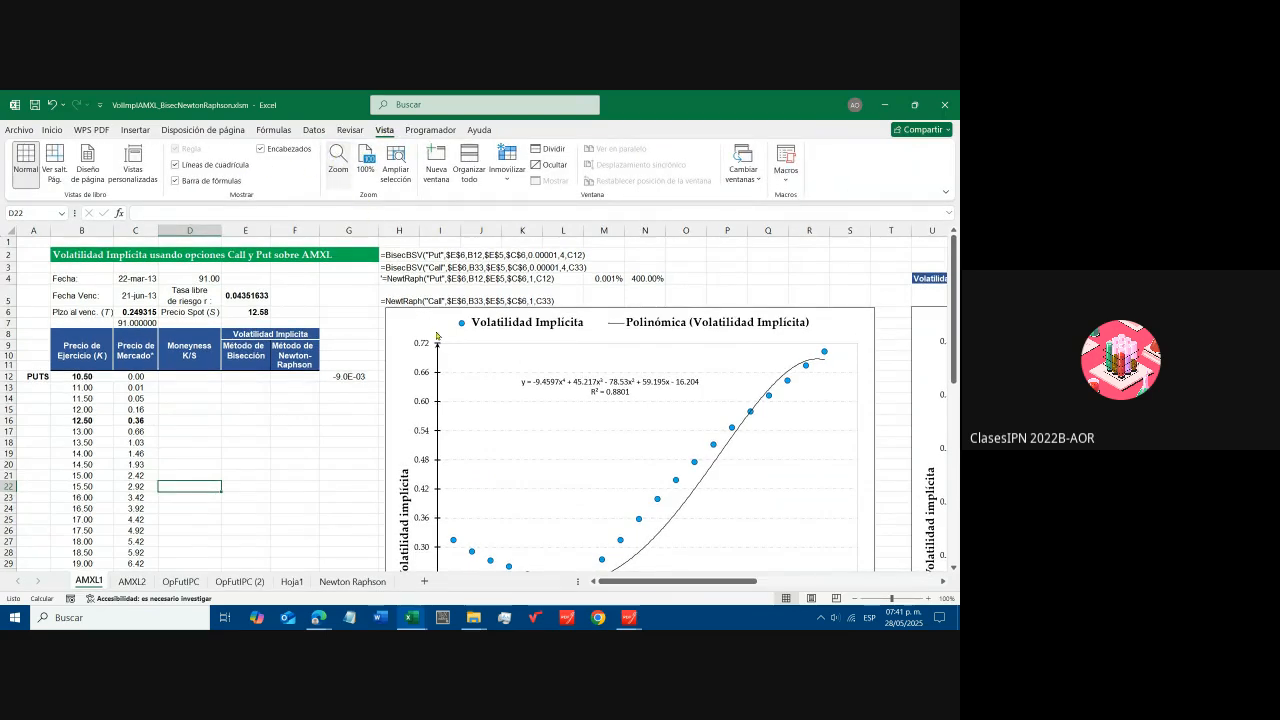
{"action": "left_click", "coordinate": [337, 160]}
{"action": "left_click", "coordinate": [737, 498]}
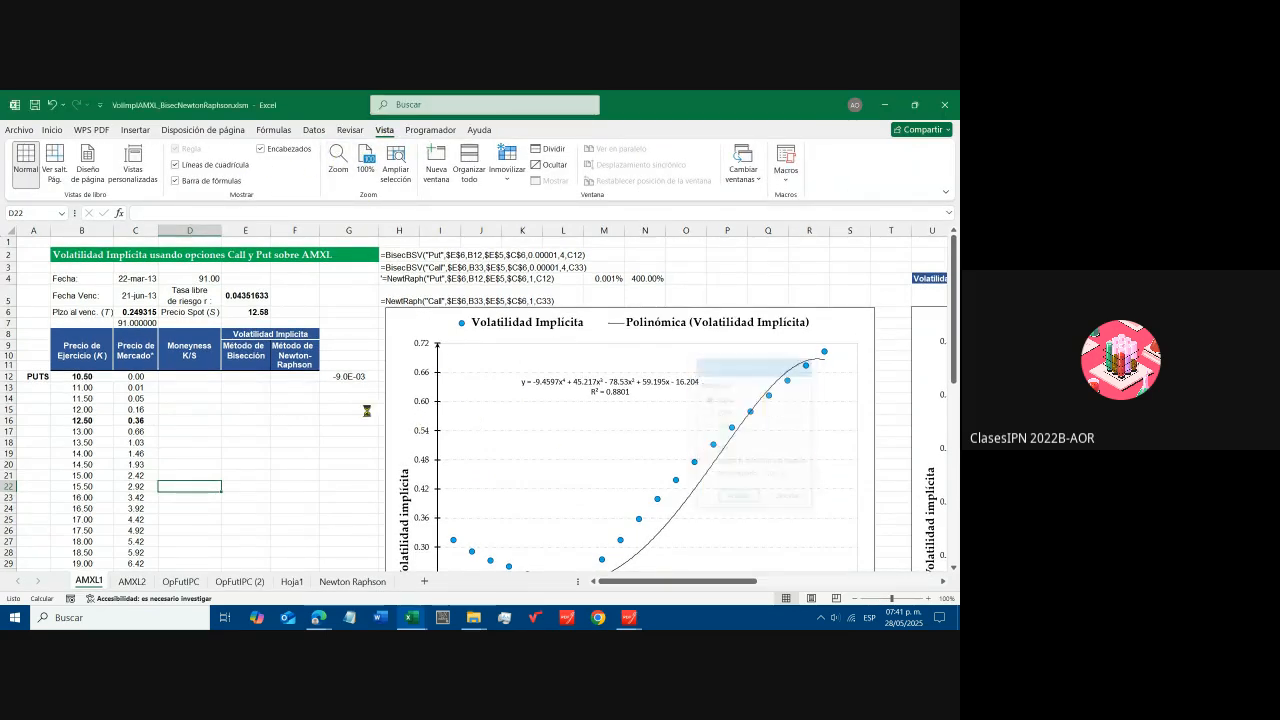
{"action": "scroll", "coordinate": [293, 404], "scroll_direction": "down", "scroll_amount": 4}
{"action": "scroll", "coordinate": [293, 404], "scroll_direction": "up", "scroll_amount": 2}
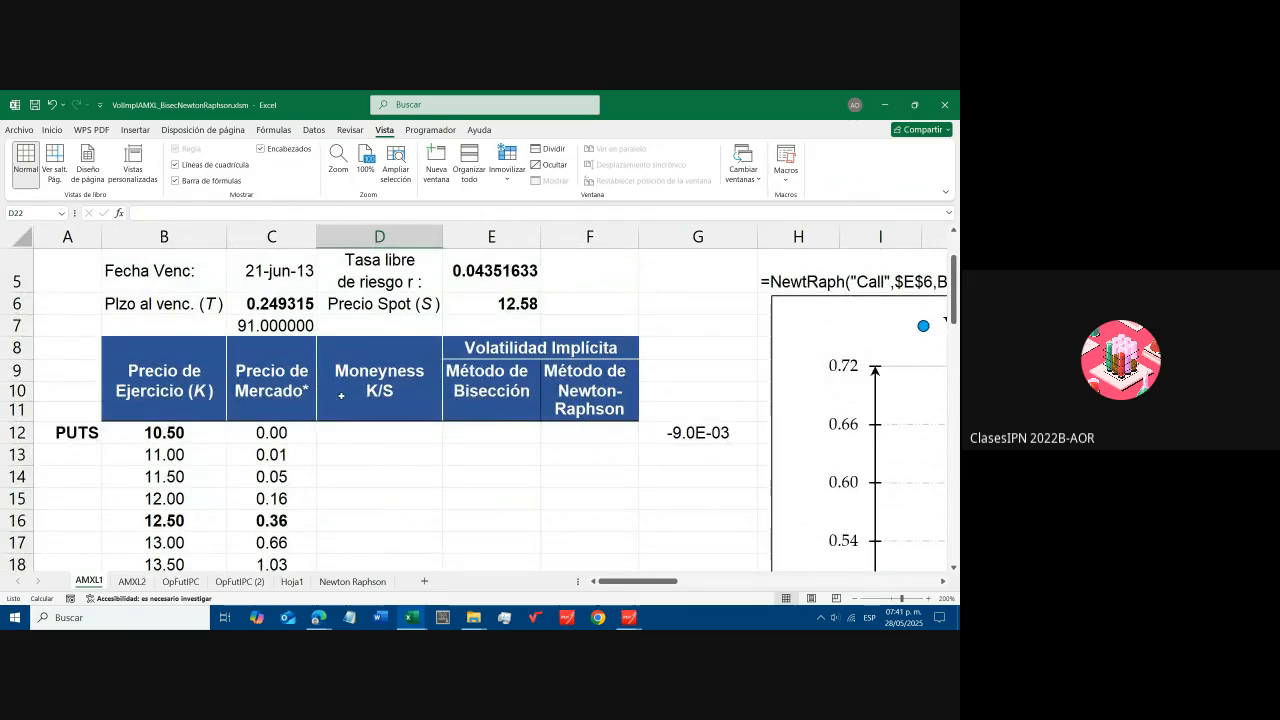
- Review the empty AMXL1 volatility table, look over the OpFutIPC (2) and OpFutIPC sheets, and go to AMXL2
{"action": "scroll", "coordinate": [343, 394], "scroll_direction": "down", "scroll_amount": 2}
{"action": "scroll", "coordinate": [345, 396], "scroll_direction": "down", "scroll_amount": 1}
{"action": "scroll", "coordinate": [345, 396], "scroll_direction": "up", "scroll_amount": 2}
{"action": "scroll", "coordinate": [345, 405], "scroll_direction": "down", "scroll_amount": 1}
{"action": "left_click", "coordinate": [240, 581]}
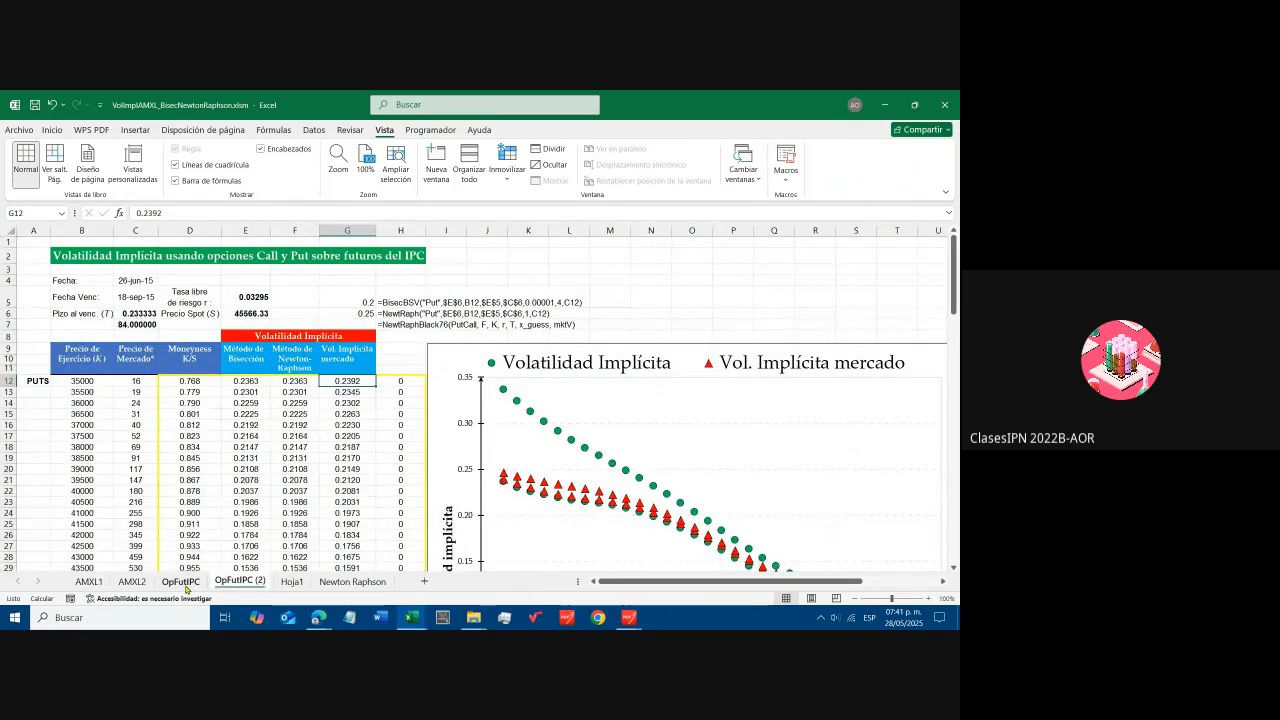
{"action": "left_click", "coordinate": [184, 586]}
{"action": "left_click", "coordinate": [140, 586]}
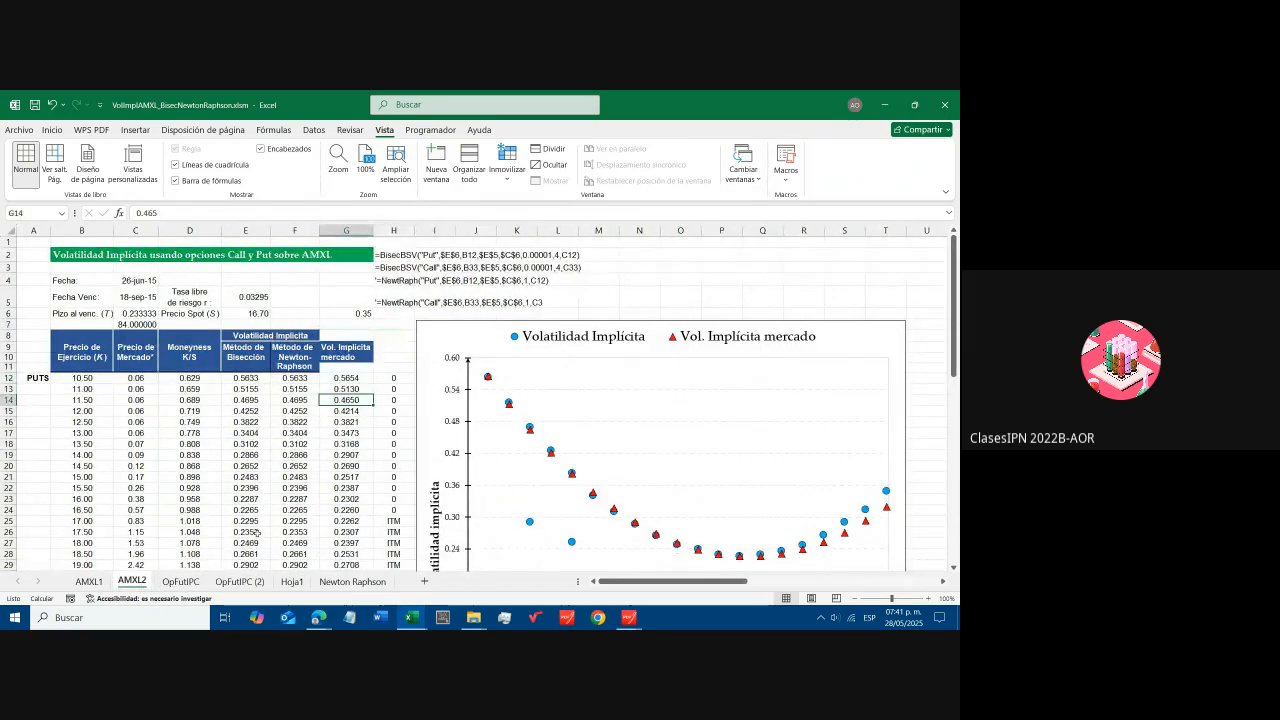
- On AMXL2, select the first ITM flag in H25, the PUTS label and the put strike prices B12:B31
{"action": "scroll", "coordinate": [347, 471], "scroll_direction": "down", "scroll_amount": 2}
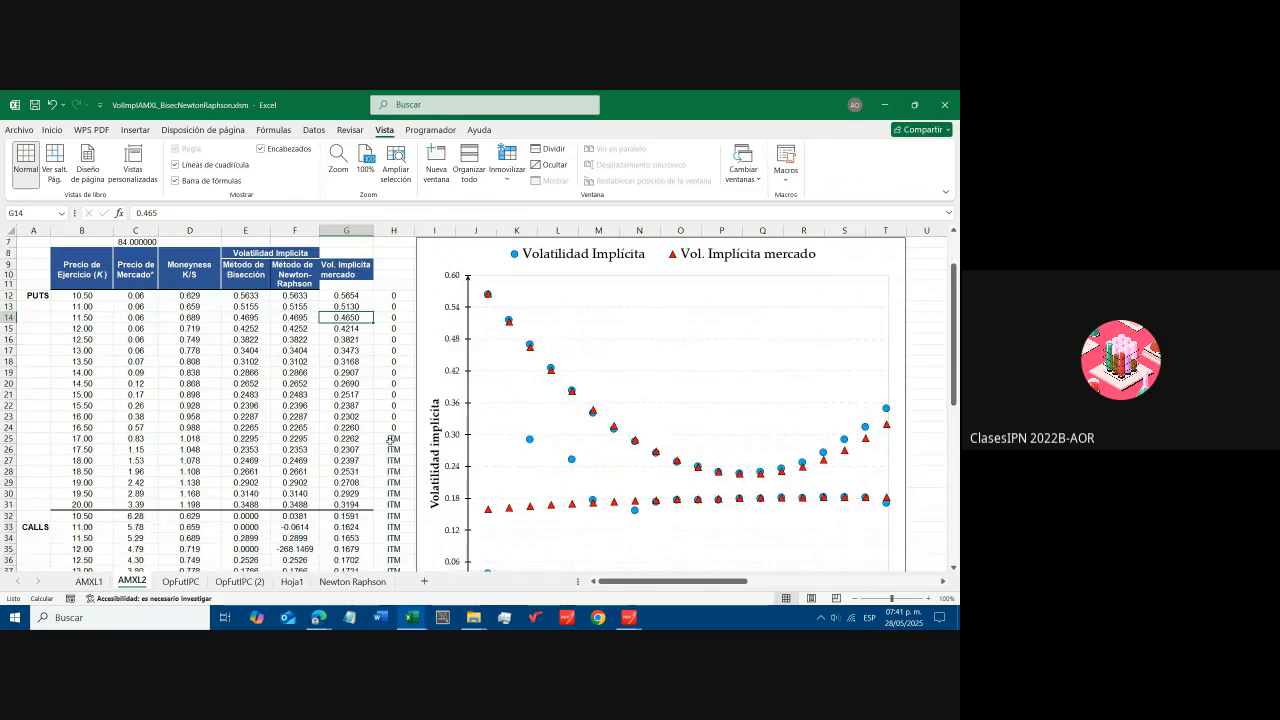
{"action": "left_click", "coordinate": [393, 438]}
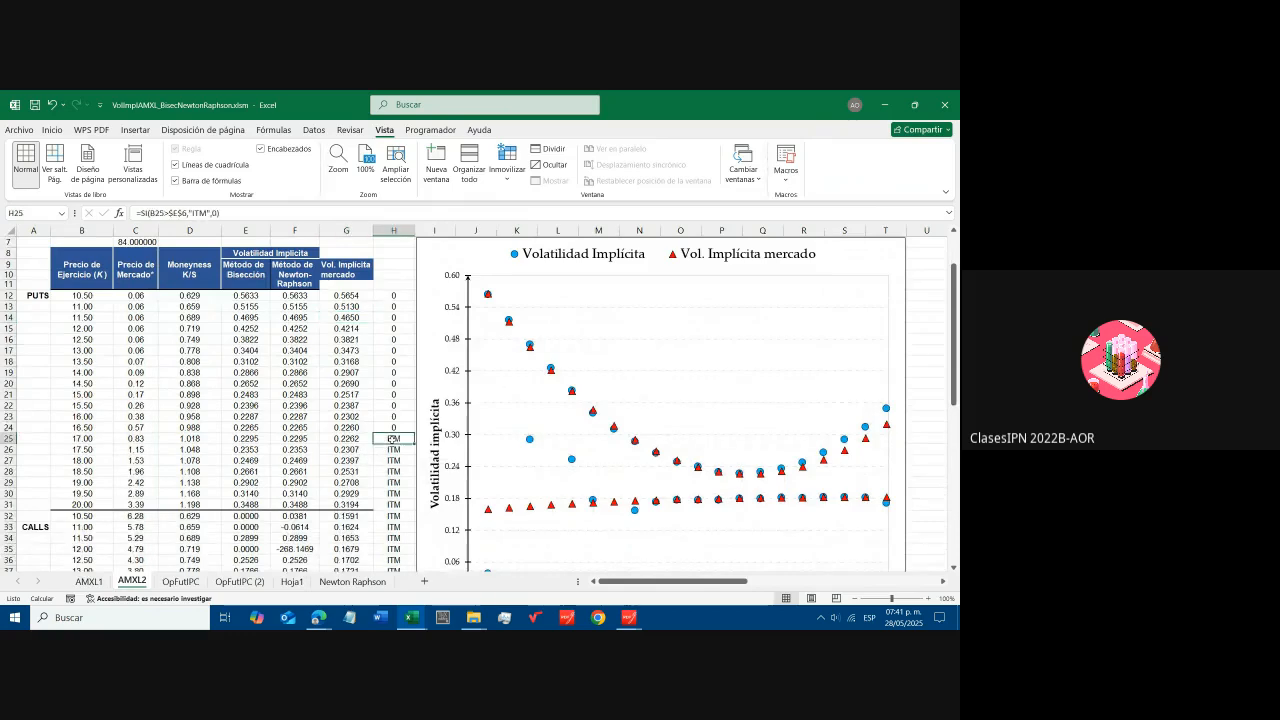
{"action": "left_click", "coordinate": [40, 295]}
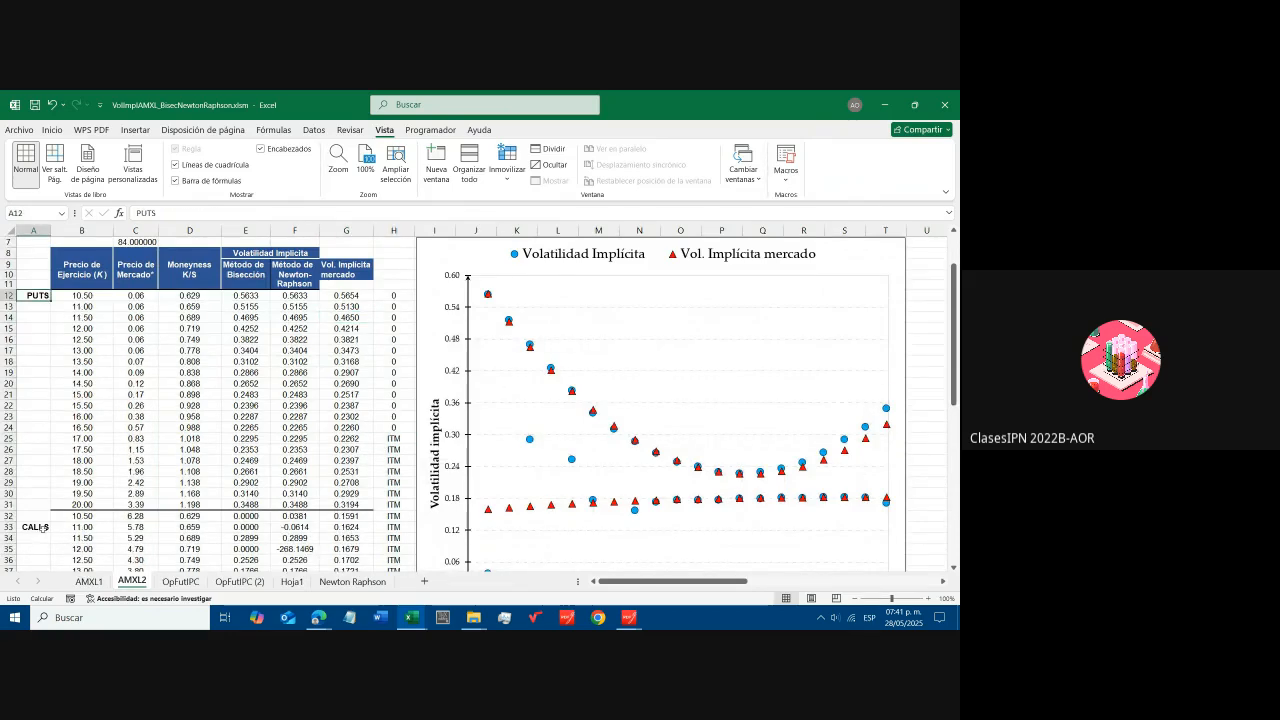
{"action": "left_click_drag", "start_coordinate": [82, 295], "coordinate": [91, 507]}
- Select the spot price in E6 and the put moneyness values D12:D31, and inspect the K/S formula in D12
{"action": "scroll", "coordinate": [140, 320], "scroll_direction": "up", "scroll_amount": 2}
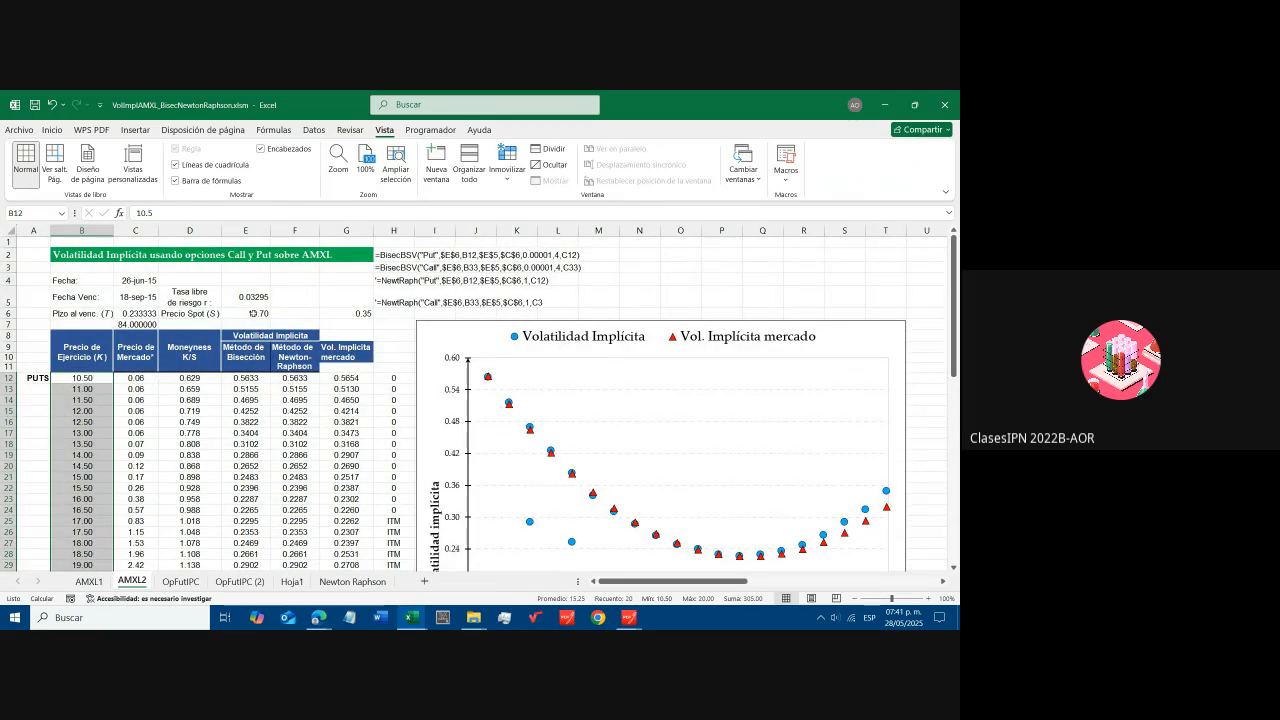
{"action": "left_click", "coordinate": [250, 313]}
{"action": "scroll", "coordinate": [260, 345], "scroll_direction": "down", "scroll_amount": 1}
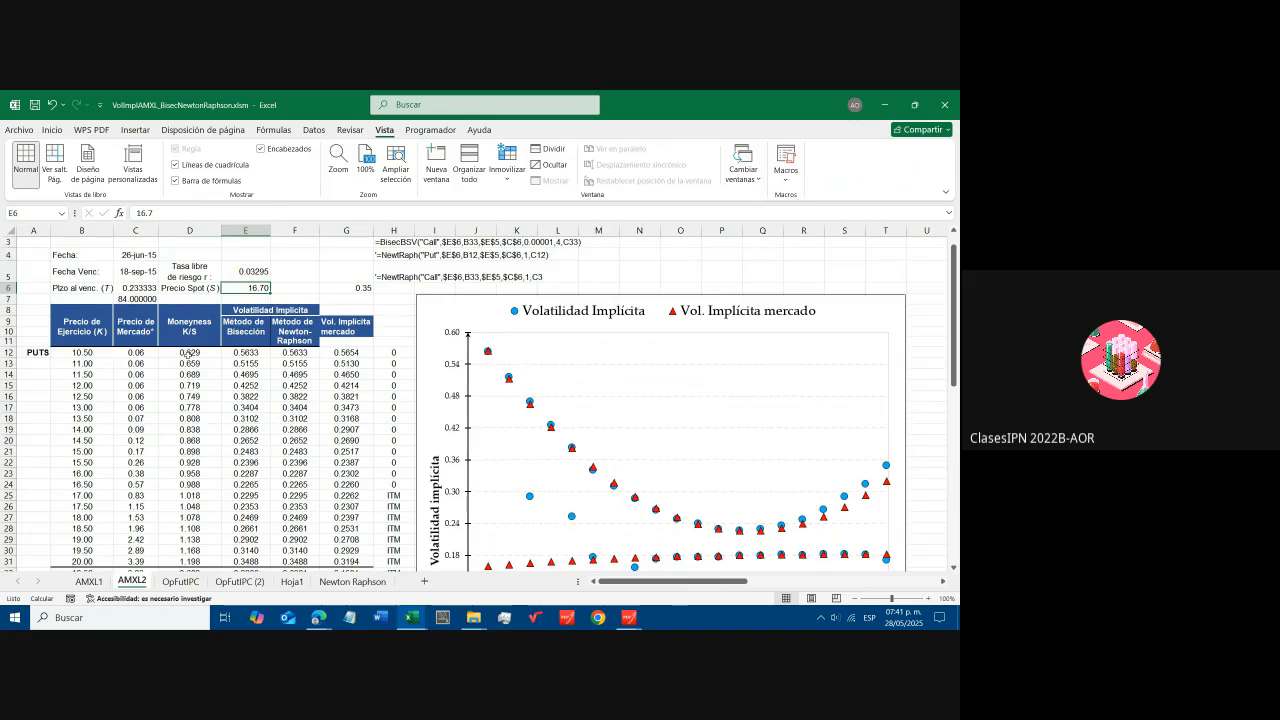
{"action": "left_click_drag", "start_coordinate": [190, 353], "coordinate": [197, 562]}
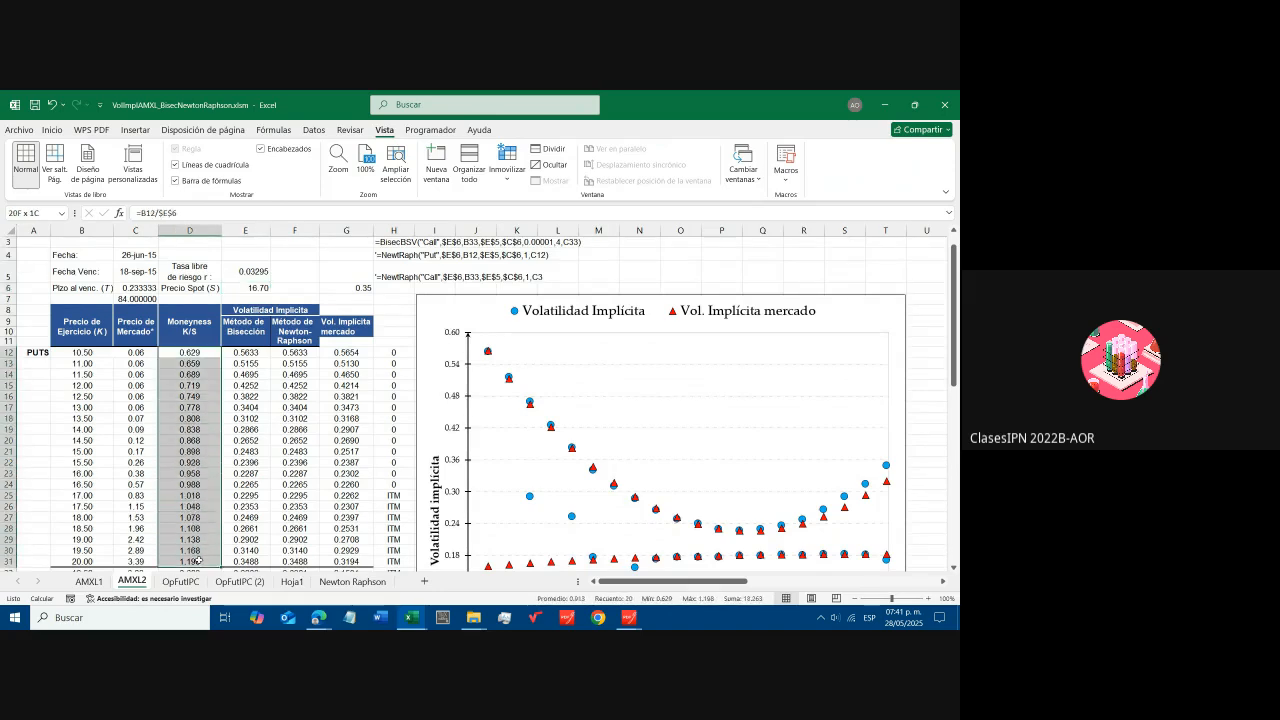
{"action": "left_click", "coordinate": [190, 355]}
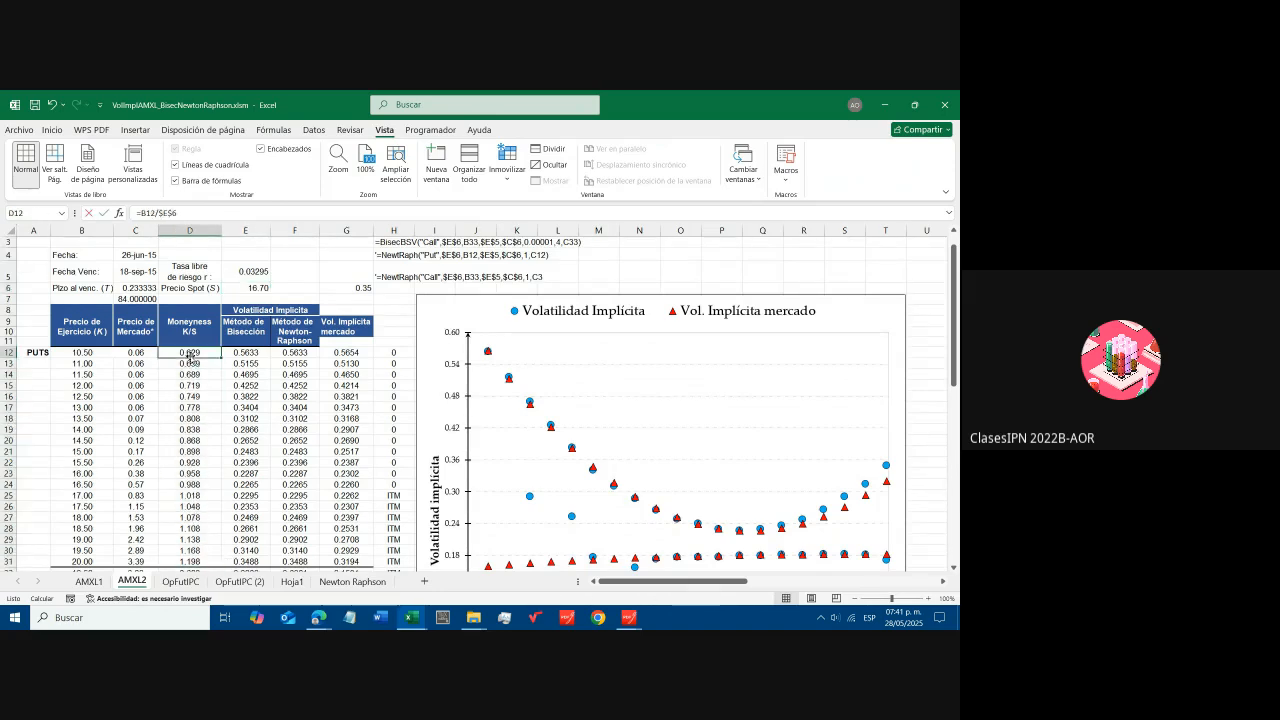
{"action": "double_click", "coordinate": [190, 357]}
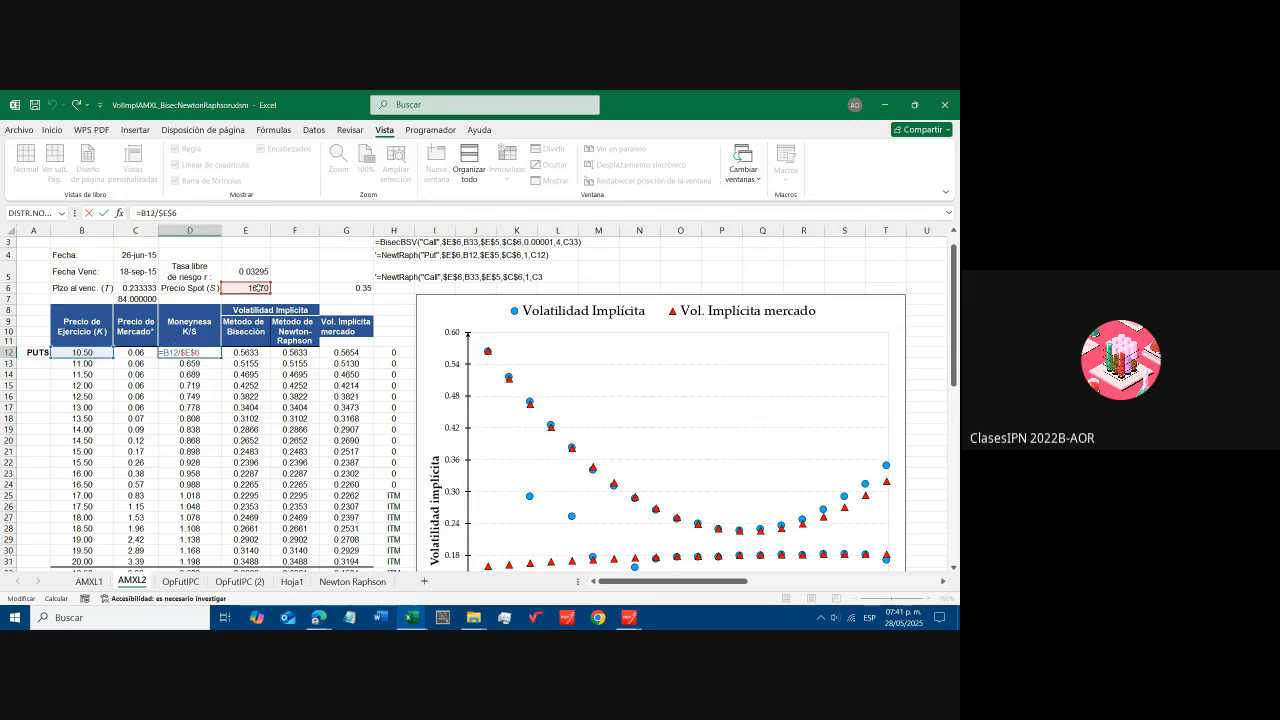
{"action": "key", "text": "Escape"}
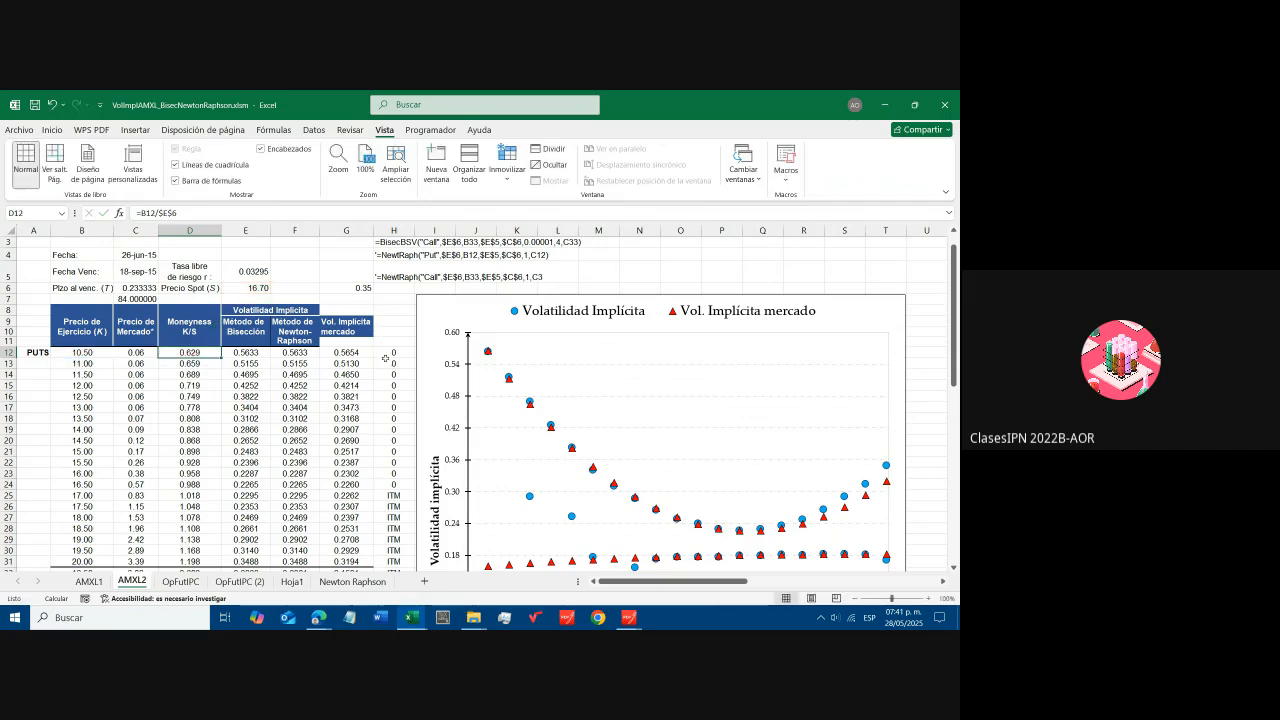
- Inspect the ITM condition formula for the first put in H12
{"action": "left_click", "coordinate": [385, 357]}
{"action": "key", "text": "F2"}
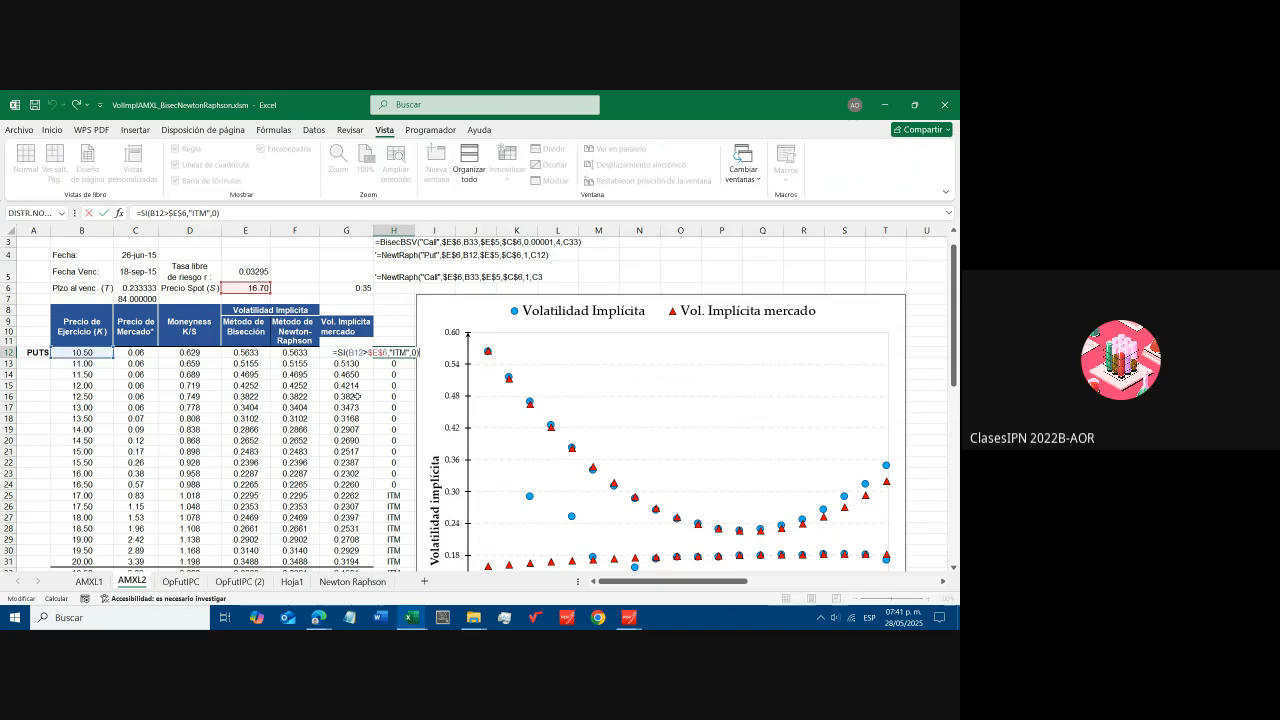
{"action": "key", "text": "Escape"}
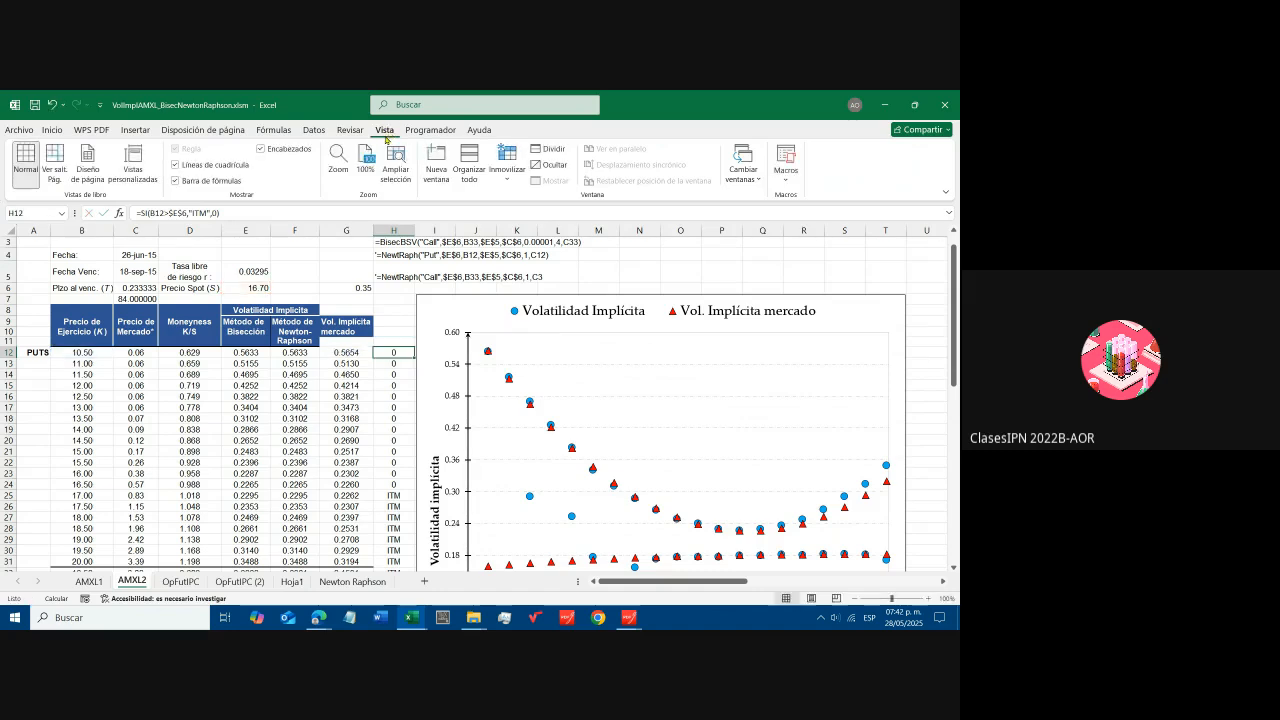
- Enlarge the AMXL2 sheet to 200% zoom and show the formula in H12 with its cell references
{"action": "left_click", "coordinate": [338, 160]}
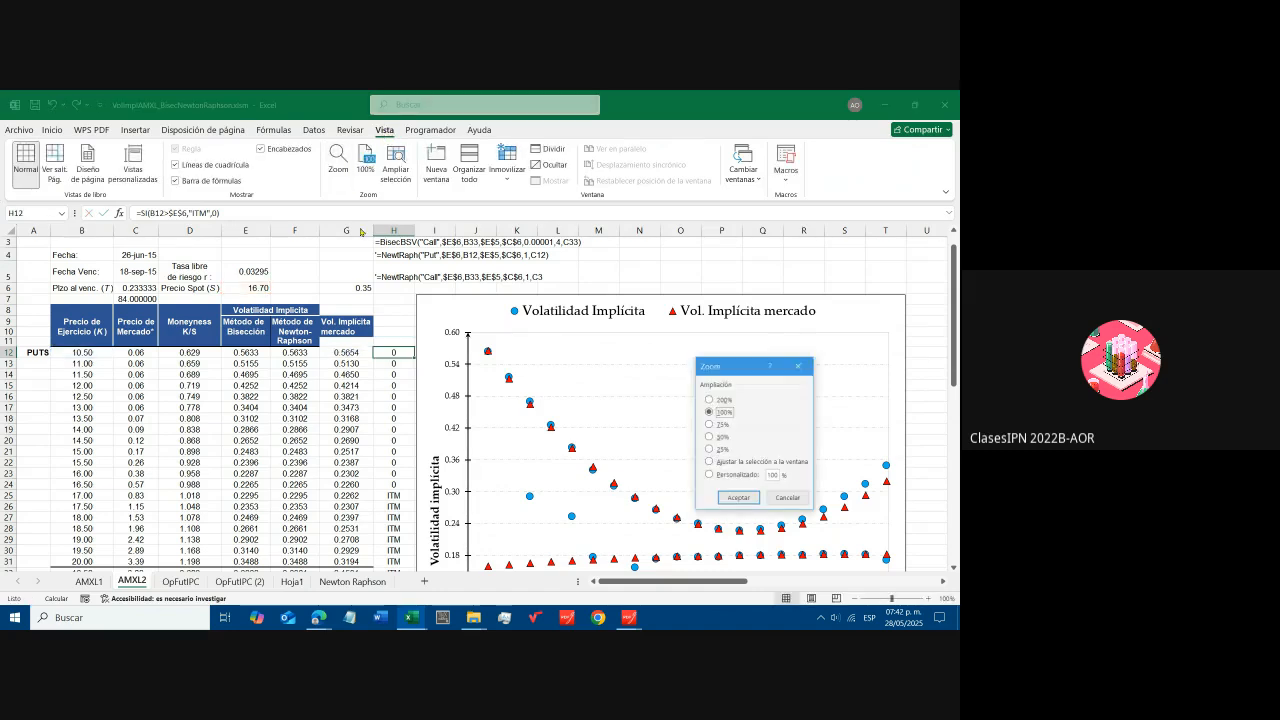
{"action": "left_click", "coordinate": [709, 399]}
{"action": "left_click", "coordinate": [738, 497]}
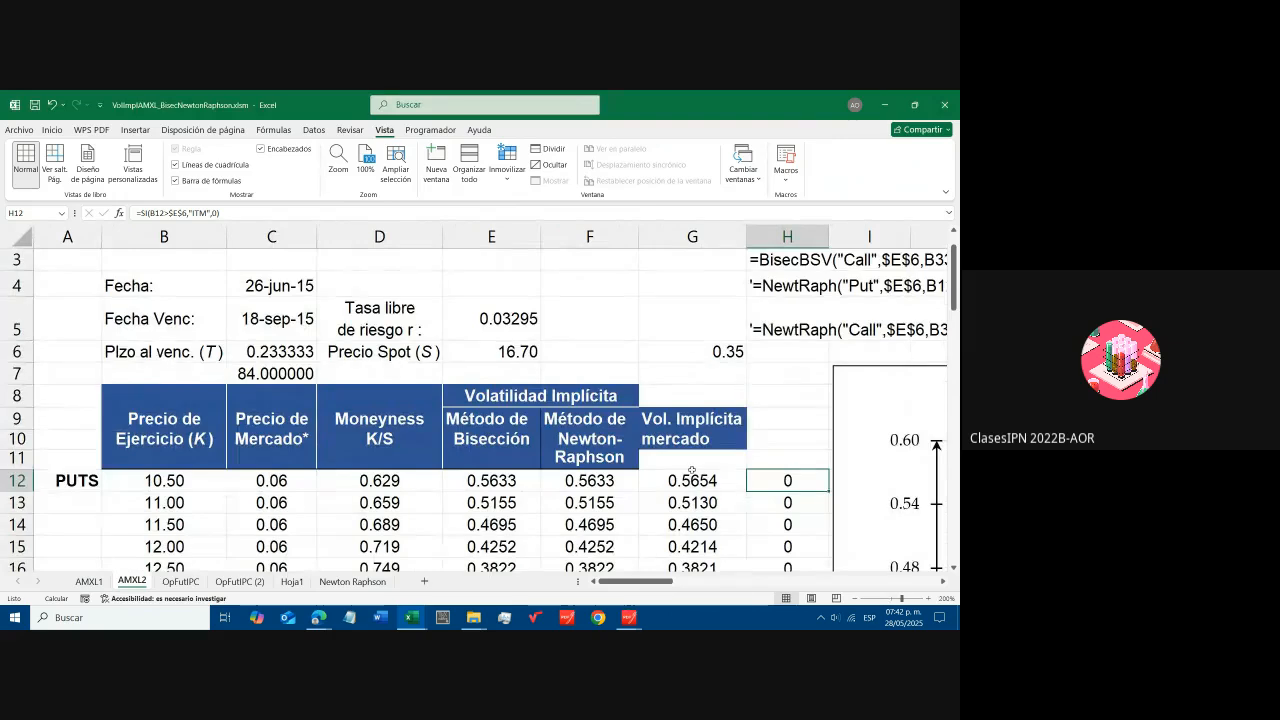
{"action": "scroll", "coordinate": [784, 405], "scroll_direction": "down", "scroll_amount": 1}
{"action": "key", "text": "F2"}
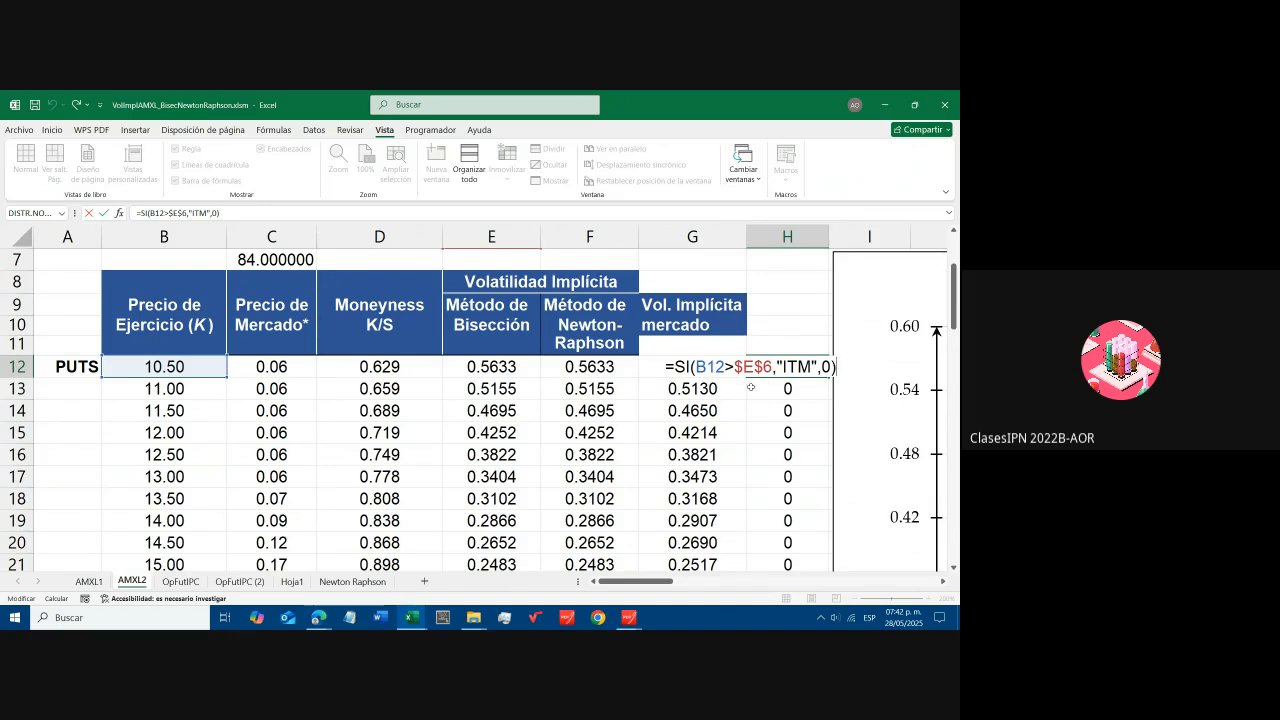
{"action": "key", "text": "ctrl+Return"}
- Go to the first call option row and inspect its ITM condition formula in H32
{"action": "scroll", "coordinate": [762, 392], "scroll_direction": "down", "scroll_amount": 4}
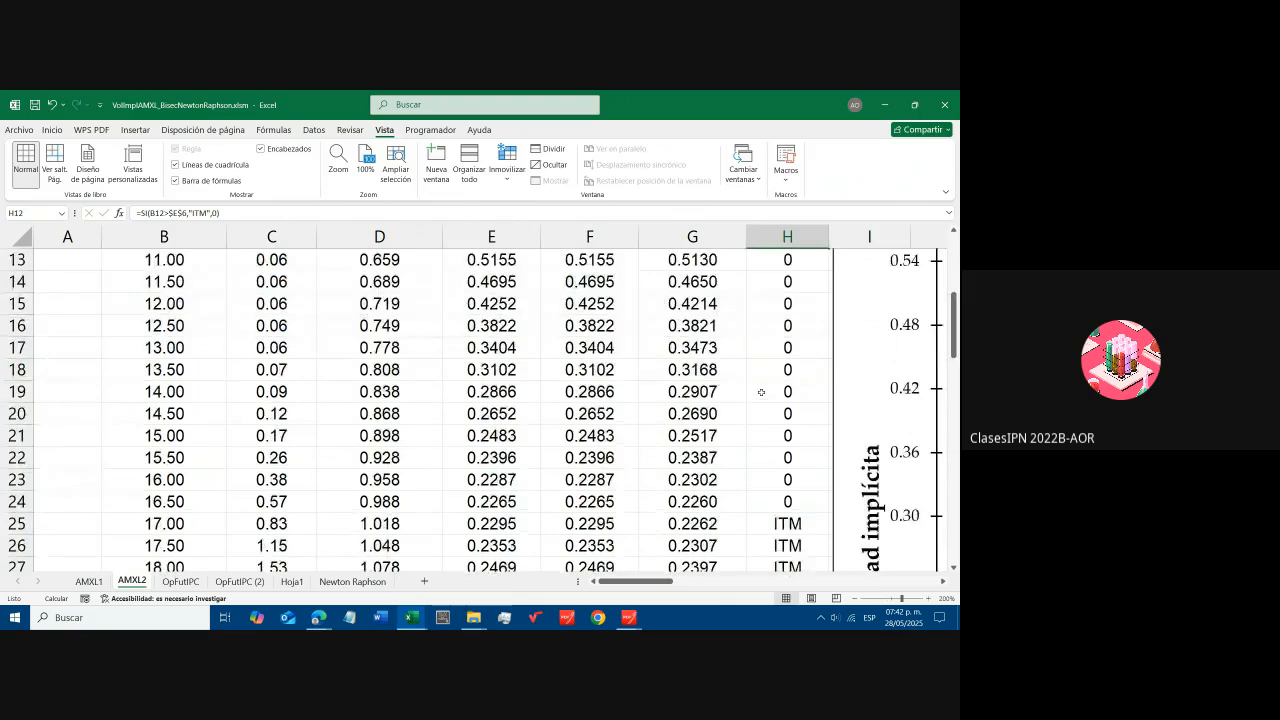
{"action": "scroll", "coordinate": [762, 392], "scroll_direction": "down", "scroll_amount": 4}
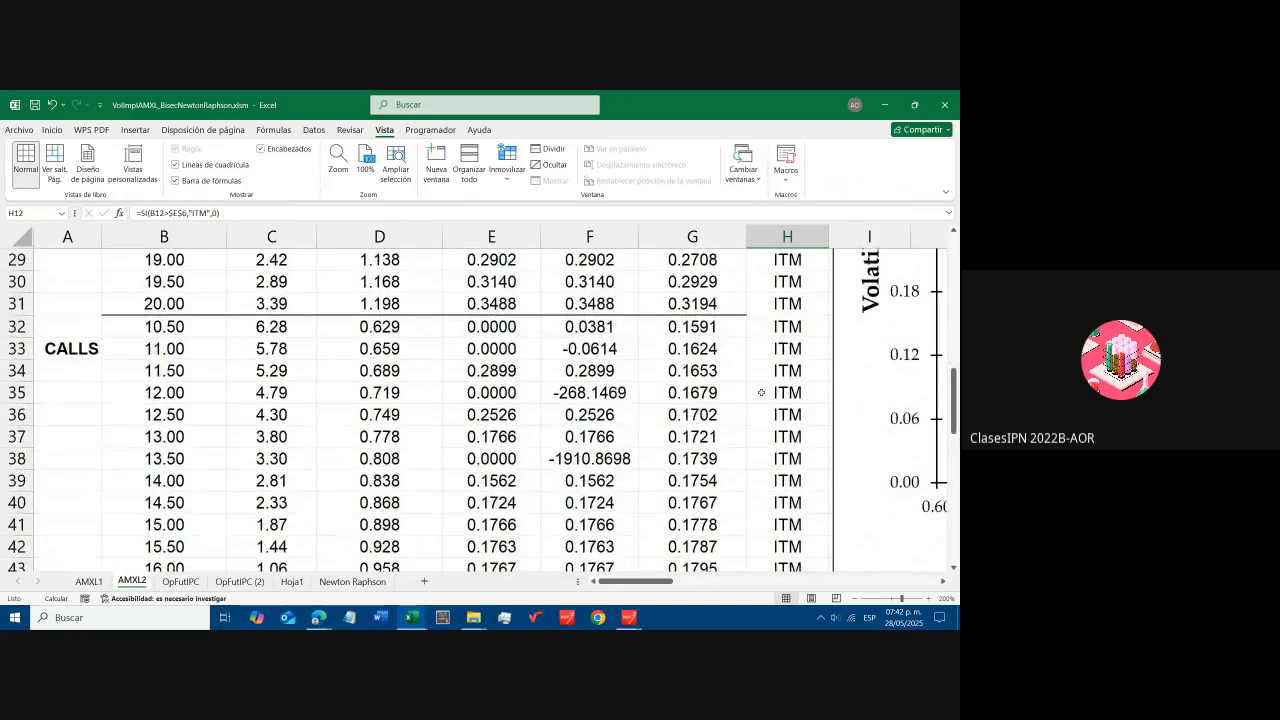
{"action": "left_click", "coordinate": [779, 327]}
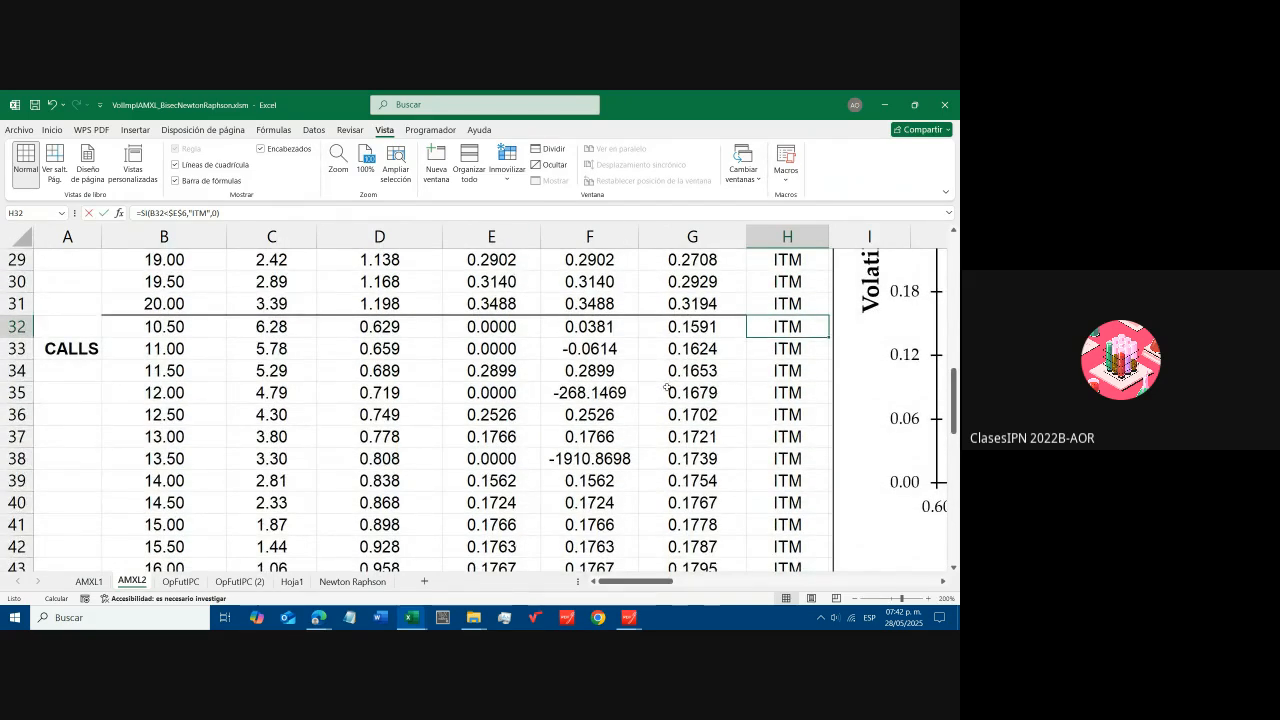
{"action": "key", "text": "F2"}
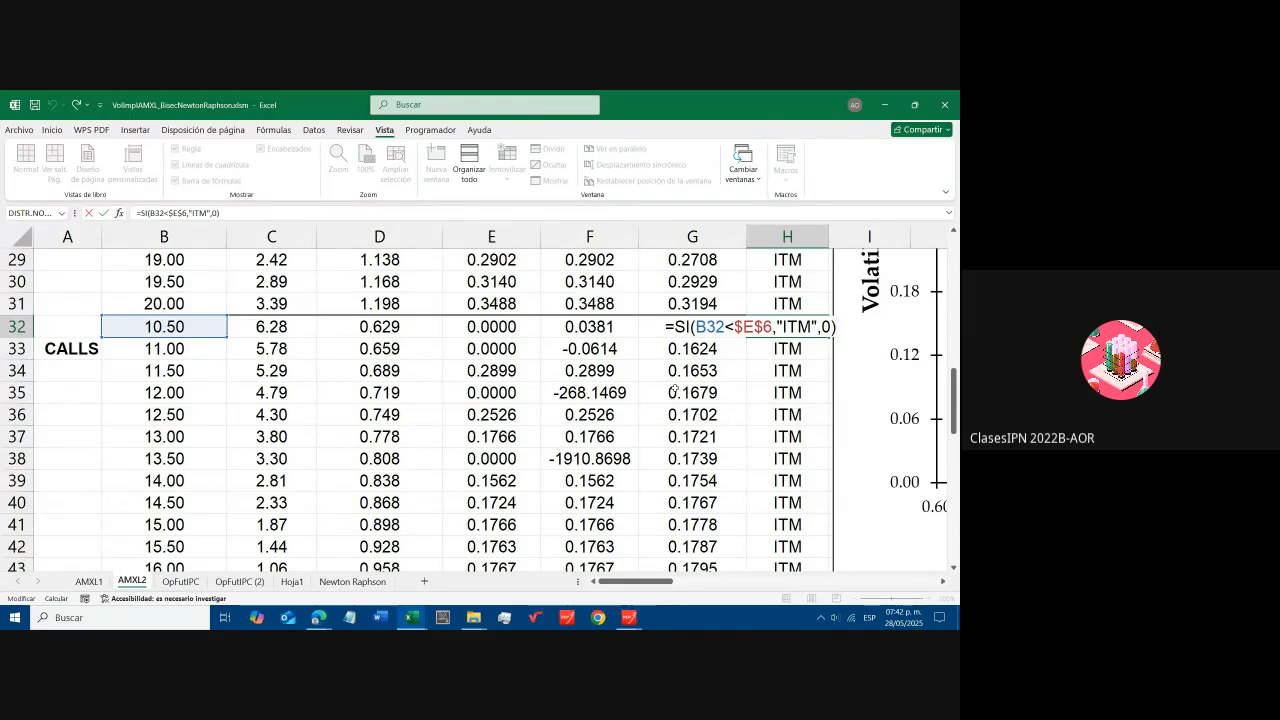
{"action": "key", "text": "ctrl+Return"}
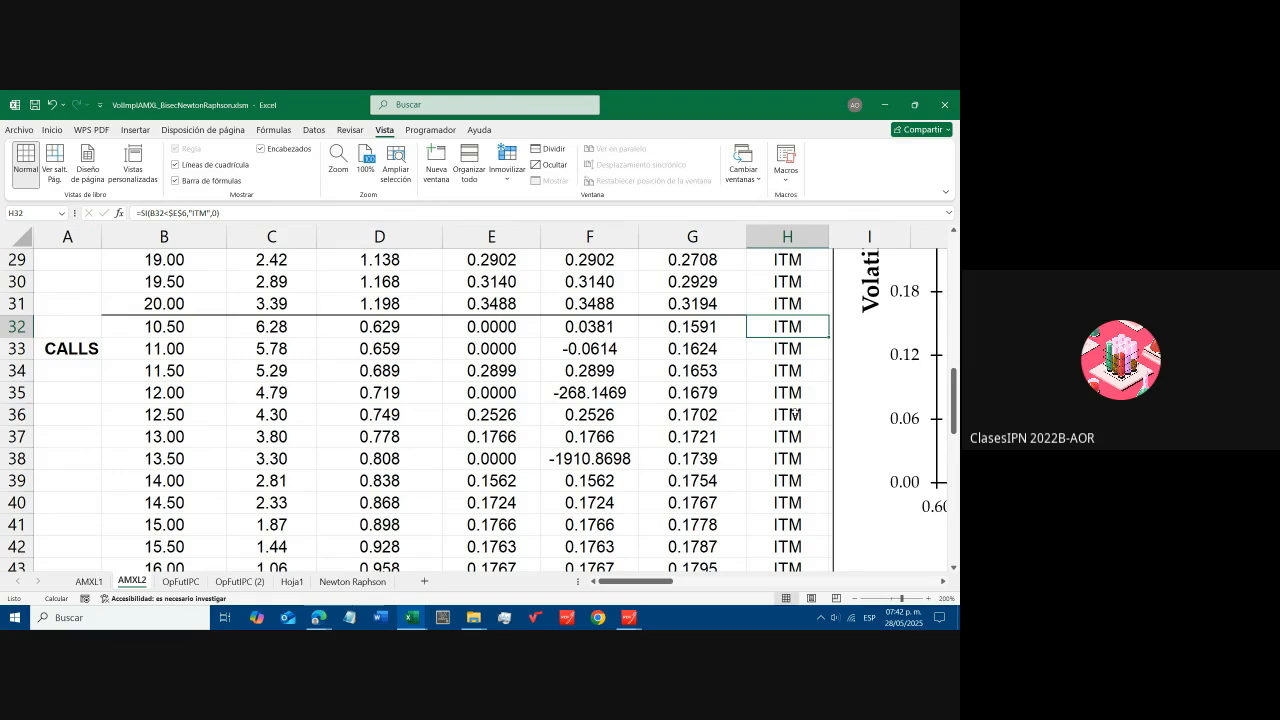
- Compare the ITM flags in column H for the calls down to row 51 with those of the puts
{"action": "scroll", "coordinate": [793, 411], "scroll_direction": "down", "scroll_amount": 3}
{"action": "scroll", "coordinate": [793, 411], "scroll_direction": "down", "scroll_amount": 1}
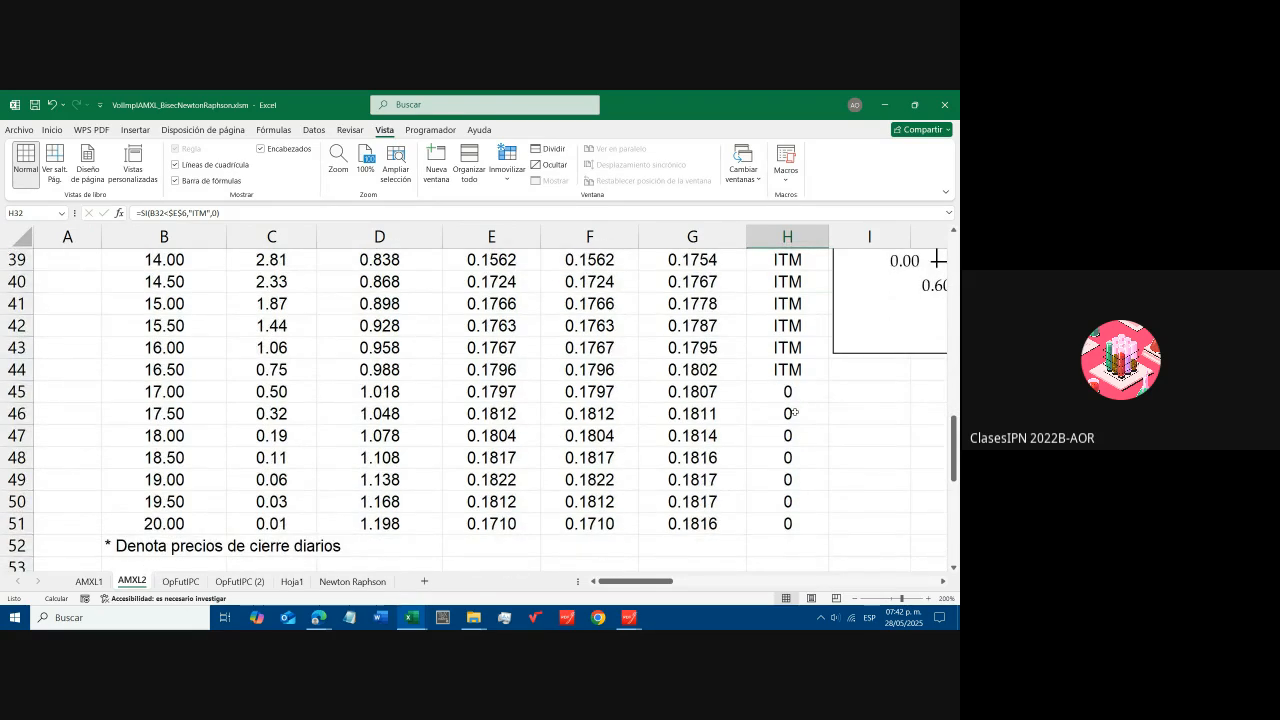
{"action": "scroll", "coordinate": [793, 411], "scroll_direction": "up", "scroll_amount": 5}
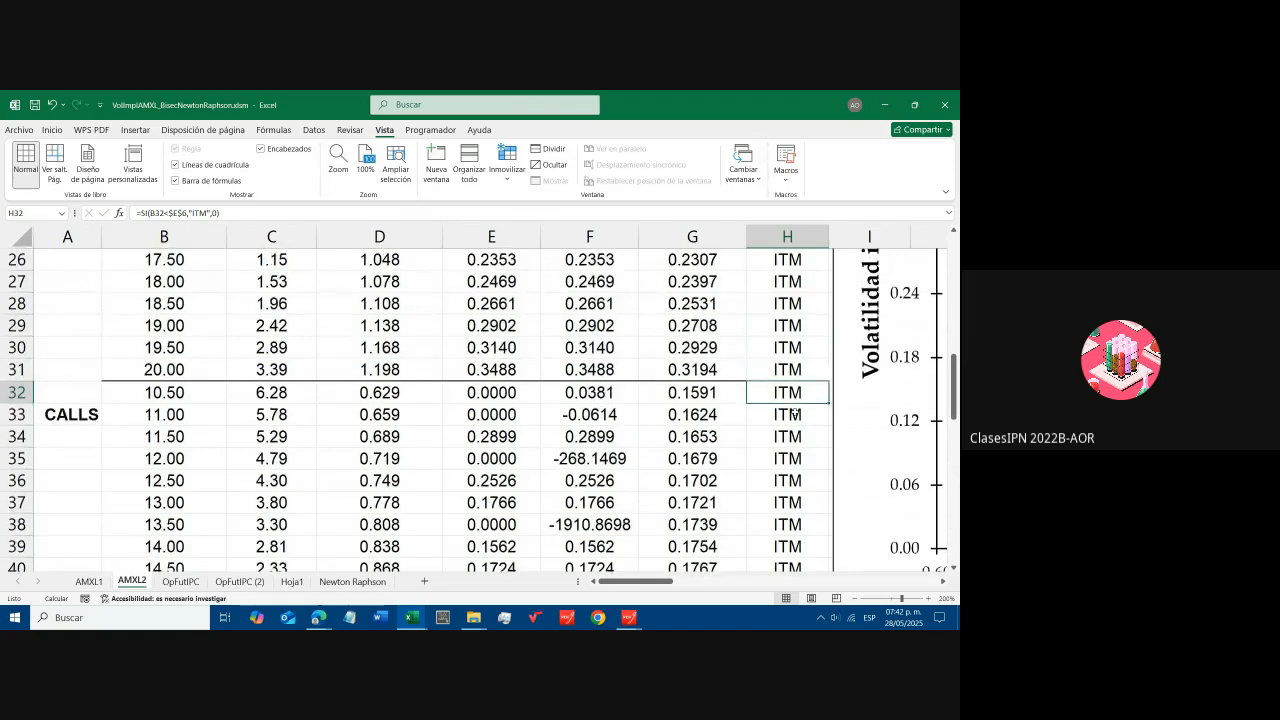
{"action": "scroll", "coordinate": [793, 411], "scroll_direction": "up", "scroll_amount": 1}
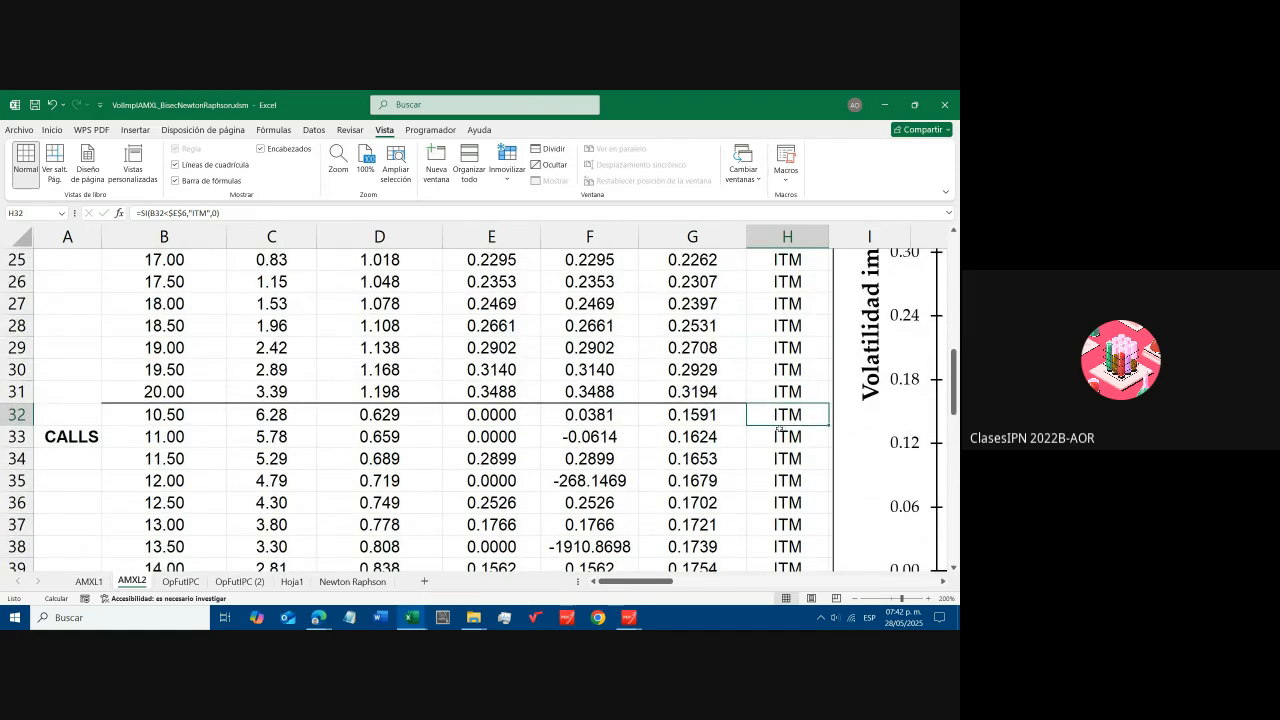
{"action": "scroll", "coordinate": [718, 432], "scroll_direction": "up", "scroll_amount": 4}
{"action": "scroll", "coordinate": [718, 432], "scroll_direction": "up", "scroll_amount": 1}
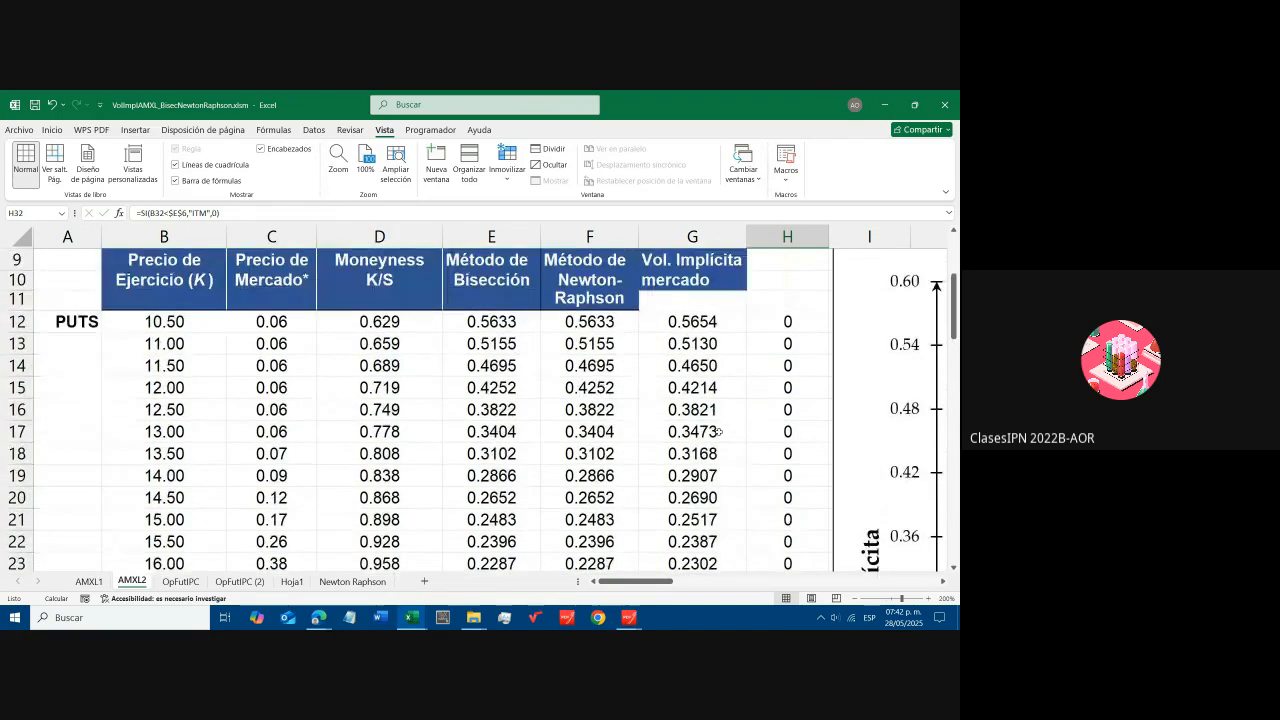
{"action": "scroll", "coordinate": [811, 361], "scroll_direction": "down", "scroll_amount": 6}
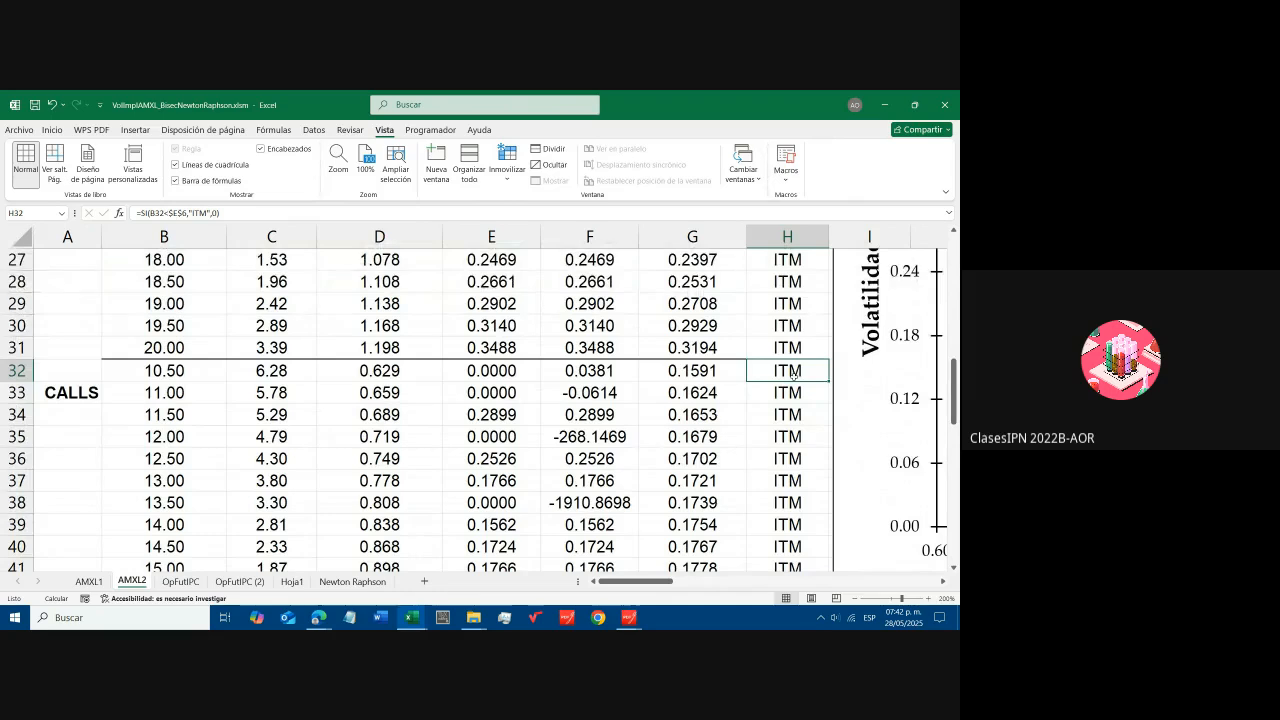
- Reopen the H32 formula, select its $E$6 and B32 references, then leave editing and return to the put rows
{"action": "double_click", "coordinate": [790, 378]}
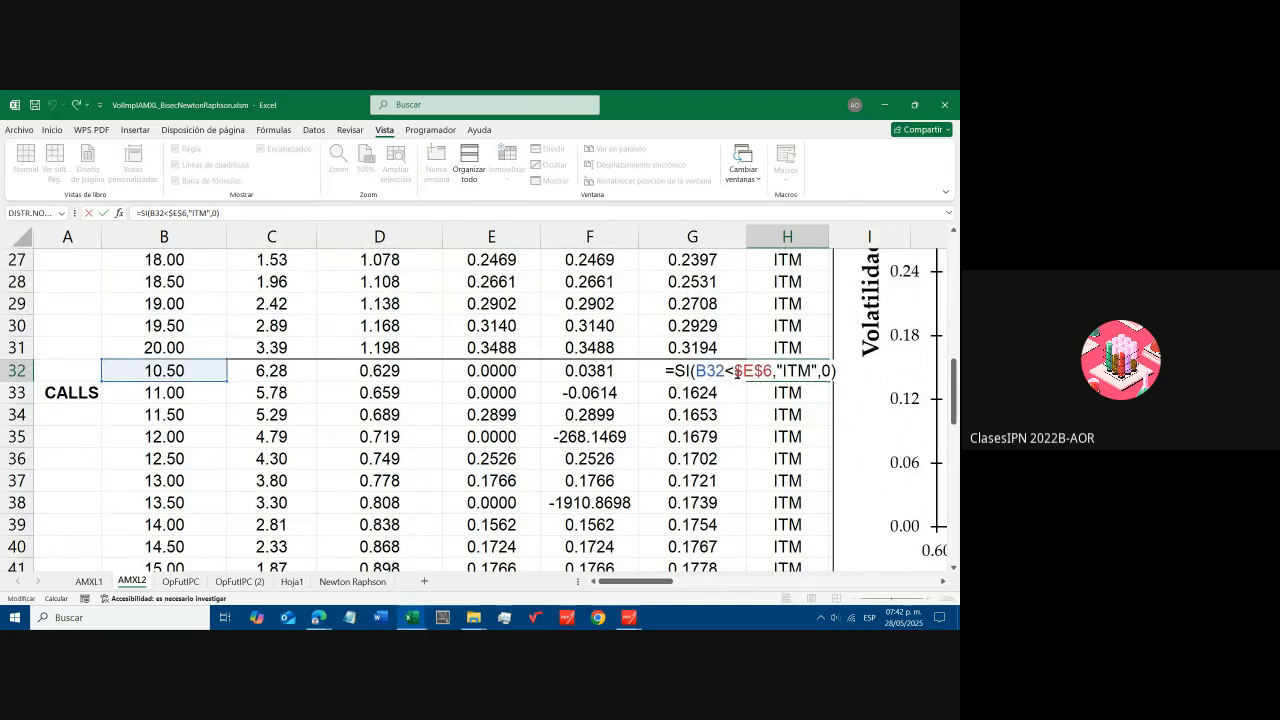
{"action": "left_click_drag", "start_coordinate": [735, 372], "coordinate": [772, 372]}
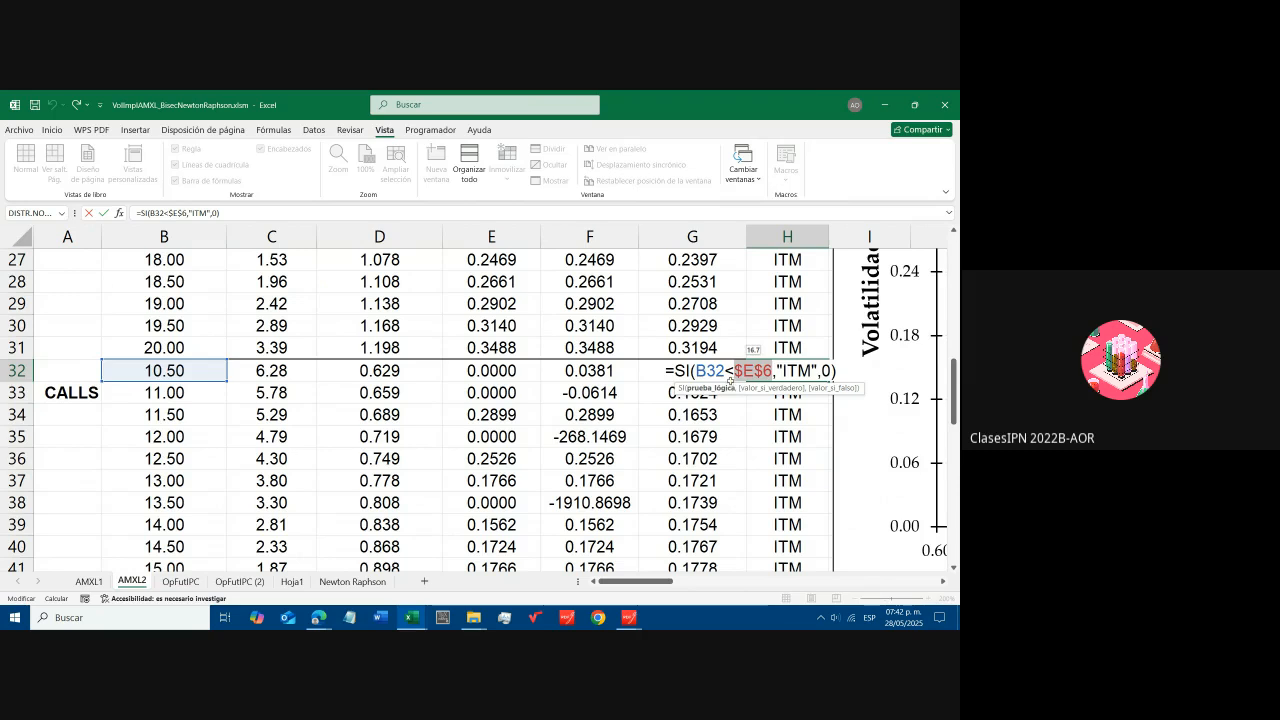
{"action": "left_click_drag", "start_coordinate": [696, 372], "coordinate": [718, 378]}
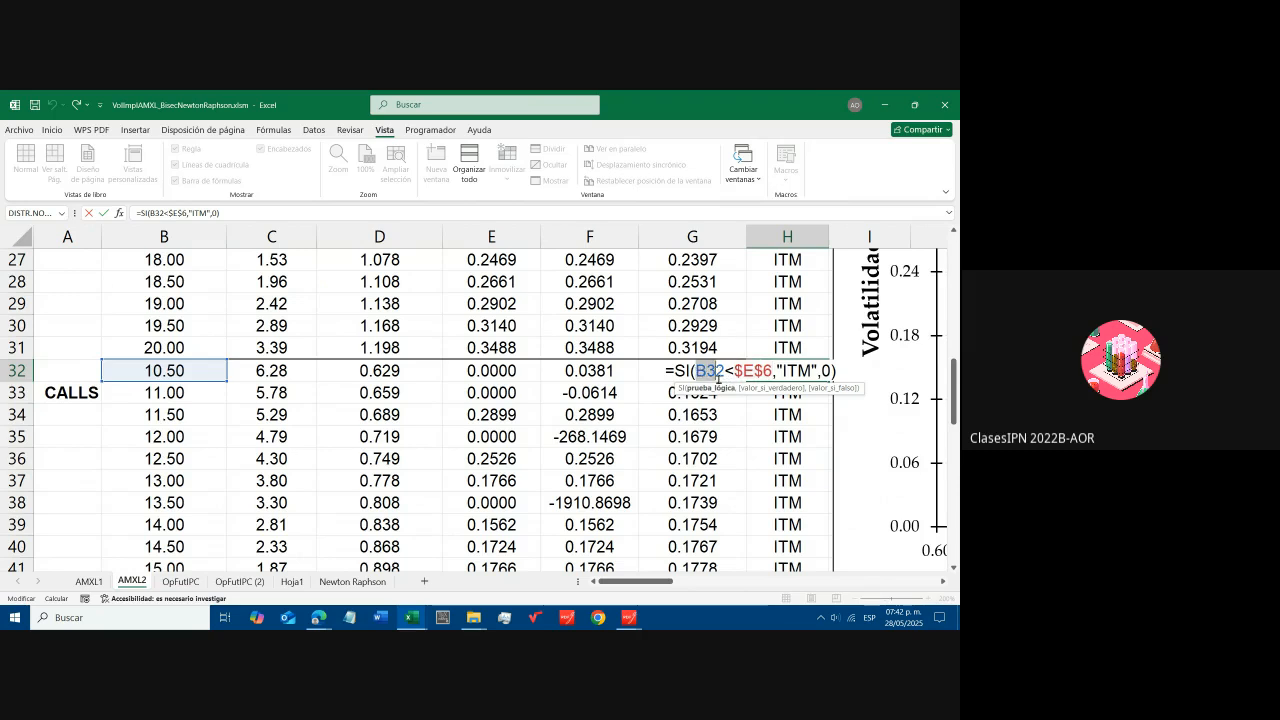
{"action": "left_click", "coordinate": [720, 373]}
{"action": "key", "text": "Escape"}
{"action": "scroll", "coordinate": [771, 371], "scroll_direction": "up", "scroll_amount": 7}
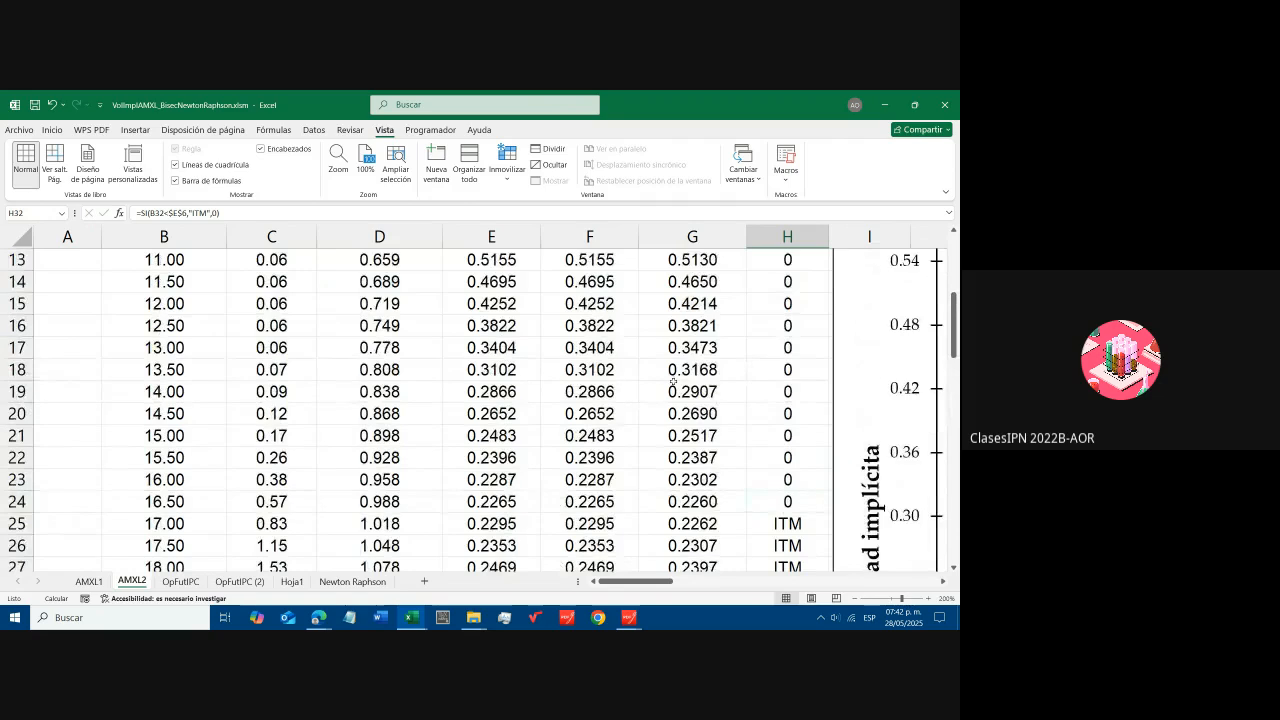
- Open the first put's ITM formula in H12, select its $E$6 reference, and leave editing without changes
{"action": "left_click", "coordinate": [771, 369]}
{"action": "key", "text": "F2"}
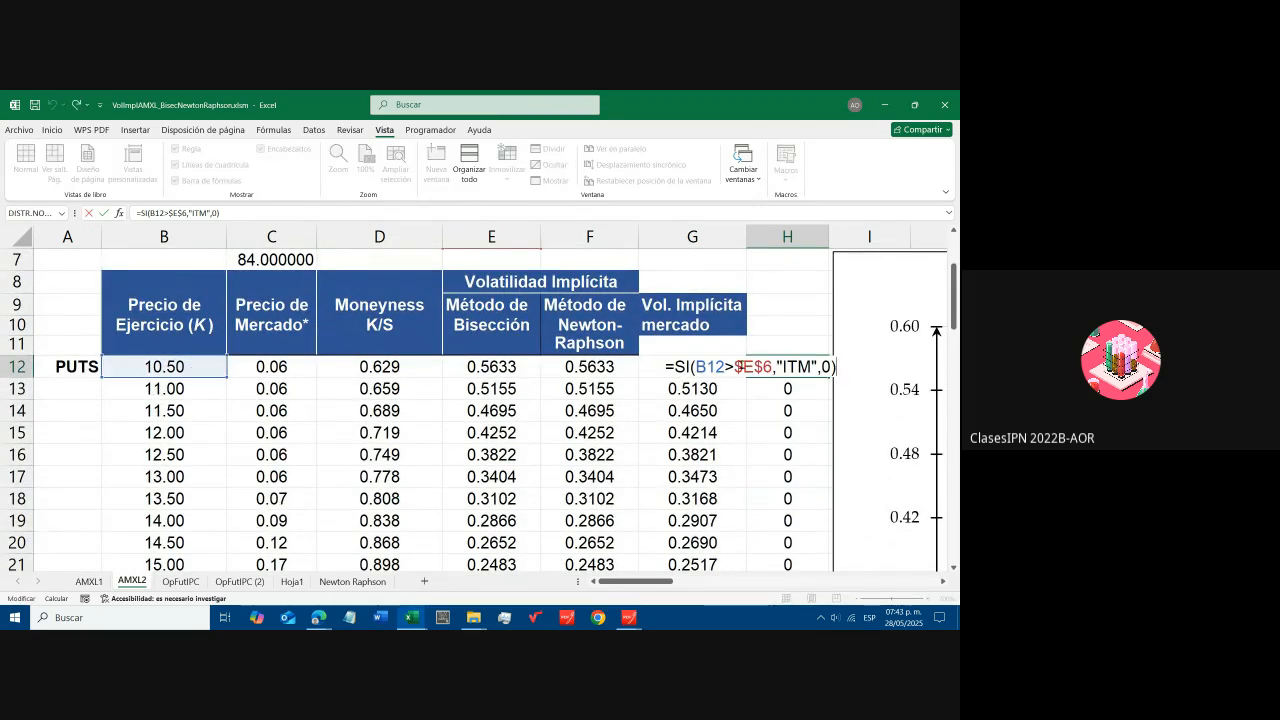
{"action": "left_click_drag", "start_coordinate": [734, 367], "coordinate": [773, 369]}
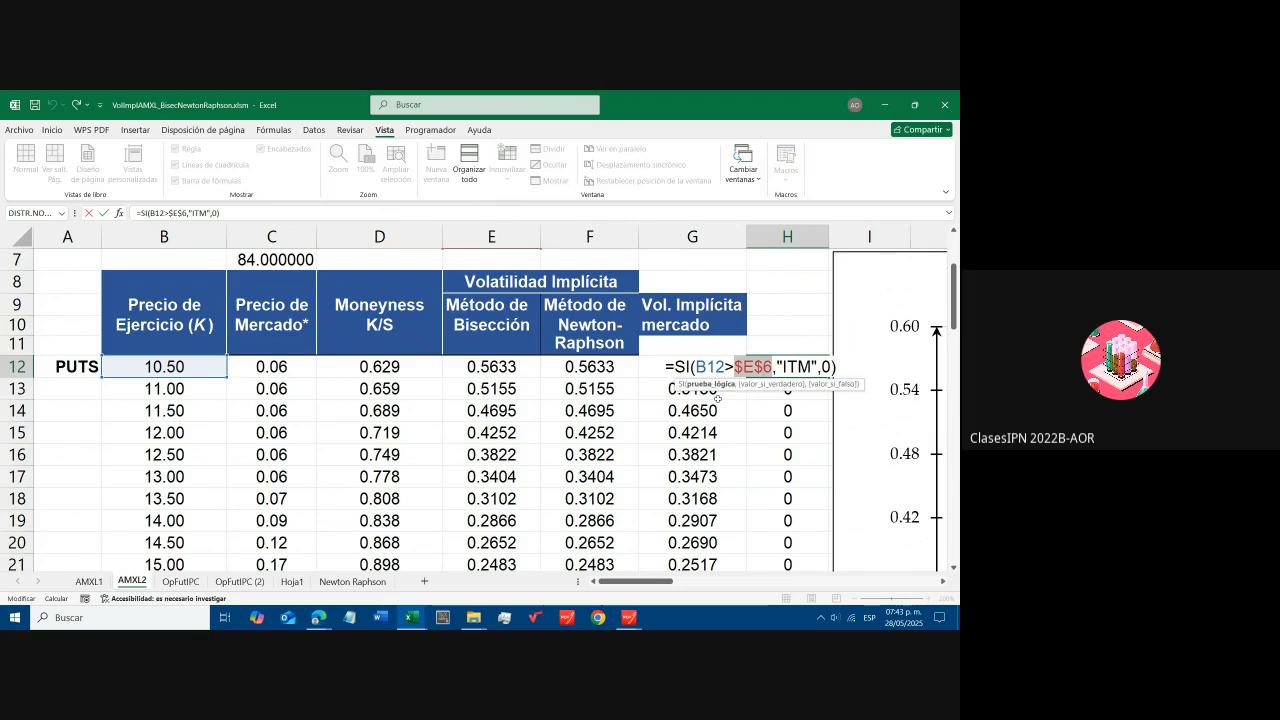
{"action": "key", "text": "Escape"}
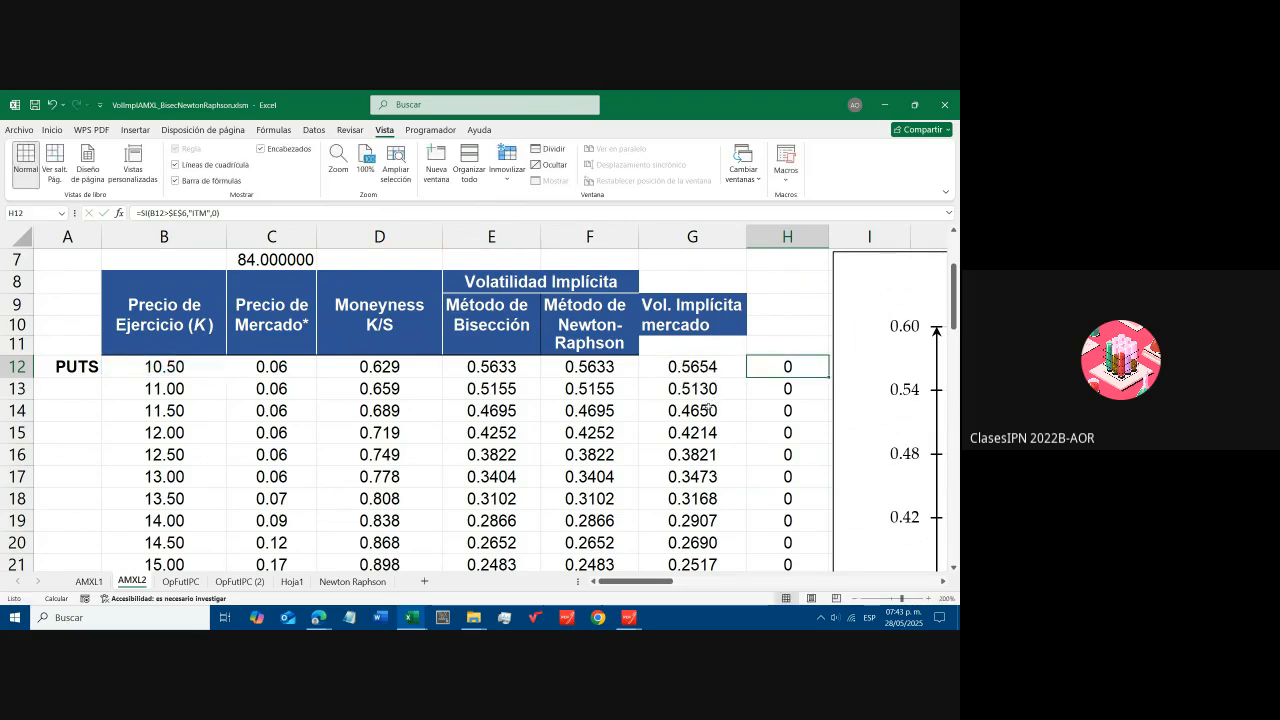
- Locate the first put flagged ITM and select its row of values from H25 to B25
{"action": "scroll", "coordinate": [732, 432], "scroll_direction": "down", "scroll_amount": 4}
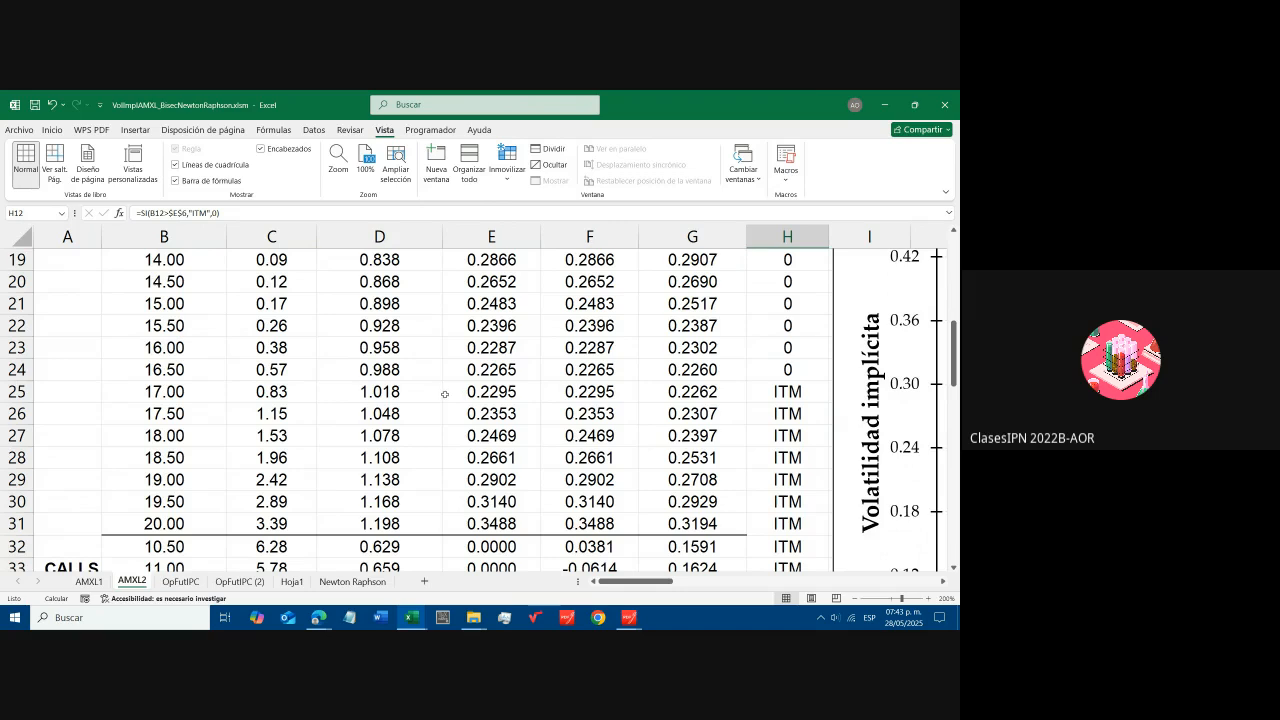
{"action": "scroll", "coordinate": [446, 412], "scroll_direction": "up", "scroll_amount": 2}
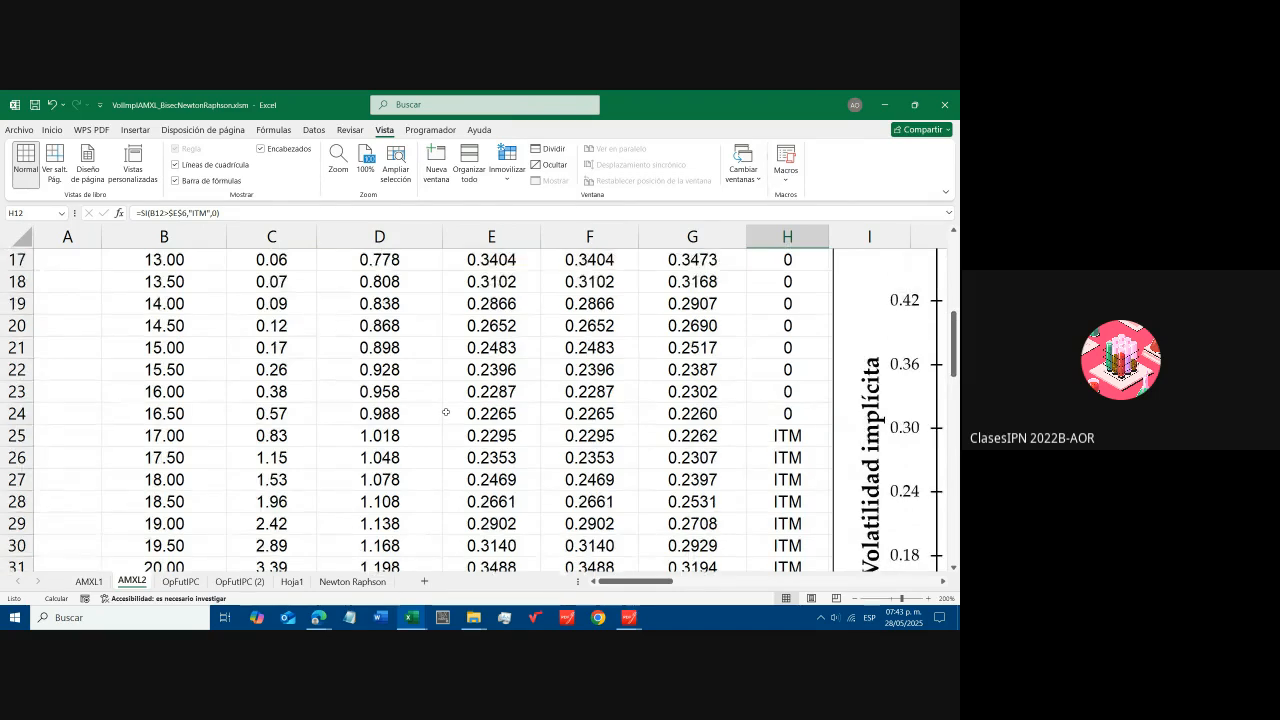
{"action": "scroll", "coordinate": [446, 412], "scroll_direction": "down", "scroll_amount": 2}
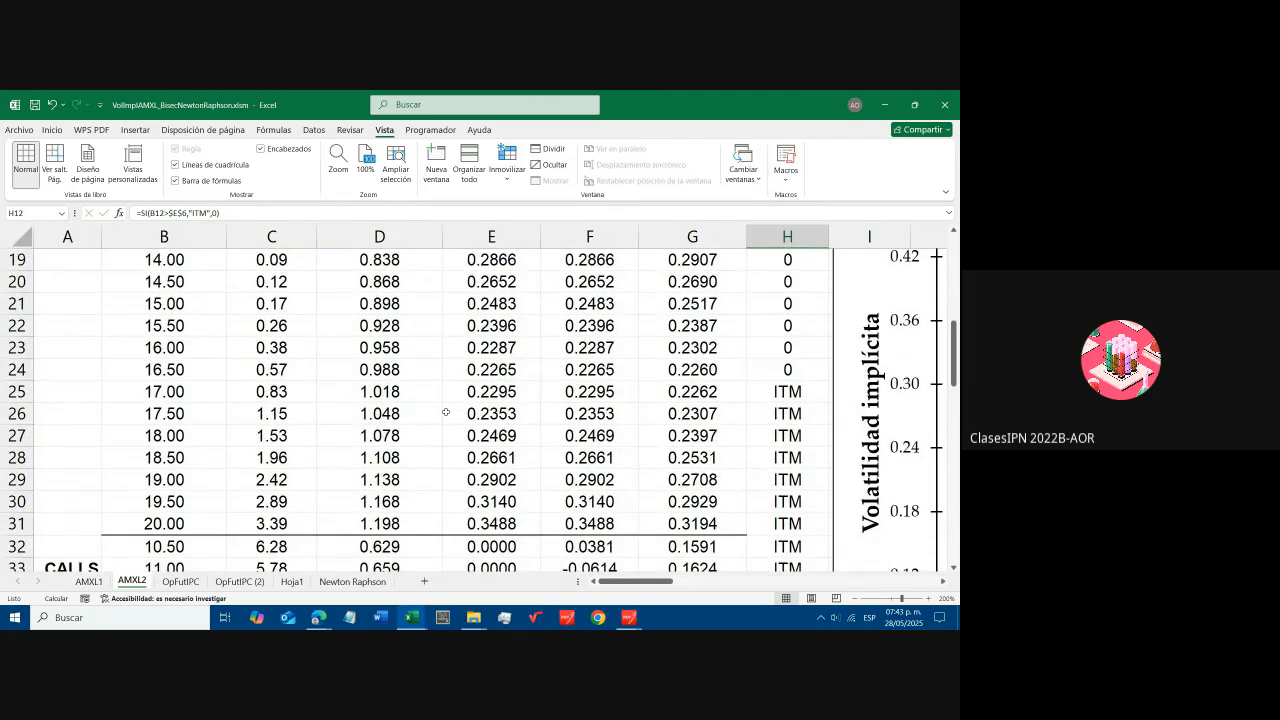
{"action": "scroll", "coordinate": [446, 412], "scroll_direction": "up", "scroll_amount": 2}
{"action": "scroll", "coordinate": [446, 412], "scroll_direction": "down", "scroll_amount": 1}
{"action": "scroll", "coordinate": [446, 412], "scroll_direction": "down", "scroll_amount": 1}
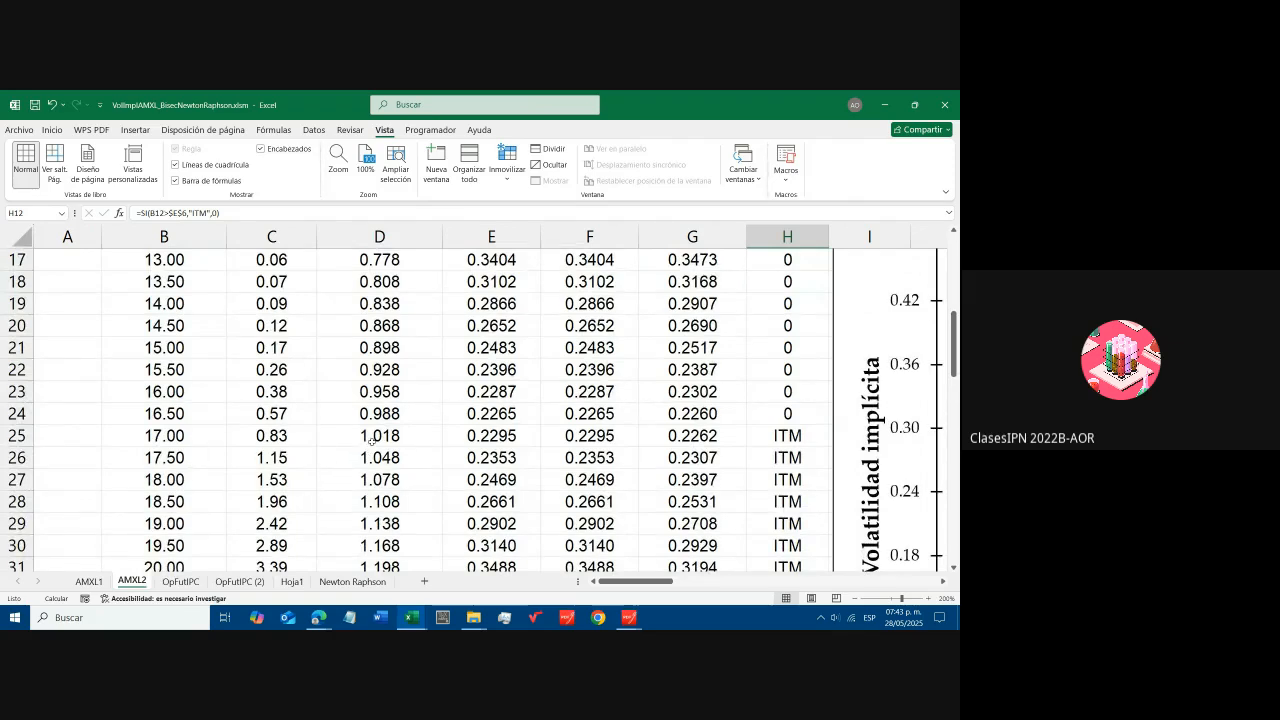
{"action": "left_click", "coordinate": [371, 440]}
{"action": "left_click_drag", "start_coordinate": [787, 437], "coordinate": [190, 440]}
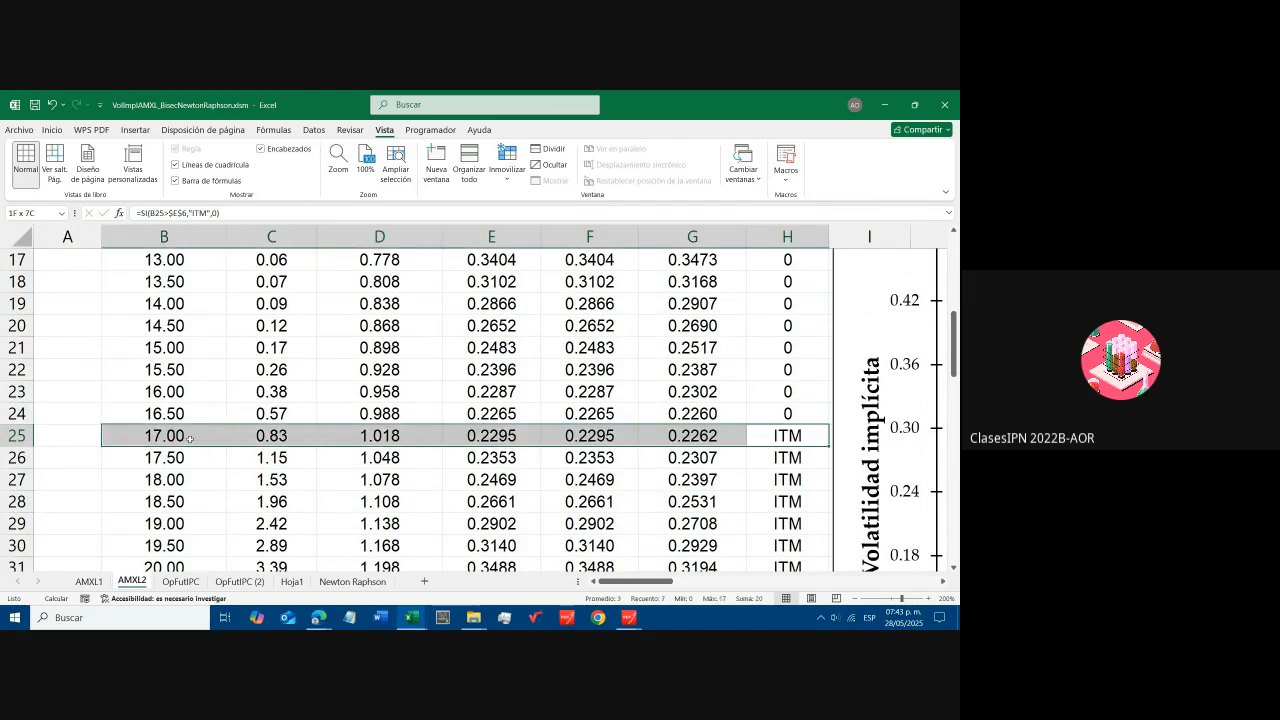
- Select the strike price in B25 and the spot price in E6 to compare them
{"action": "left_click", "coordinate": [202, 440]}
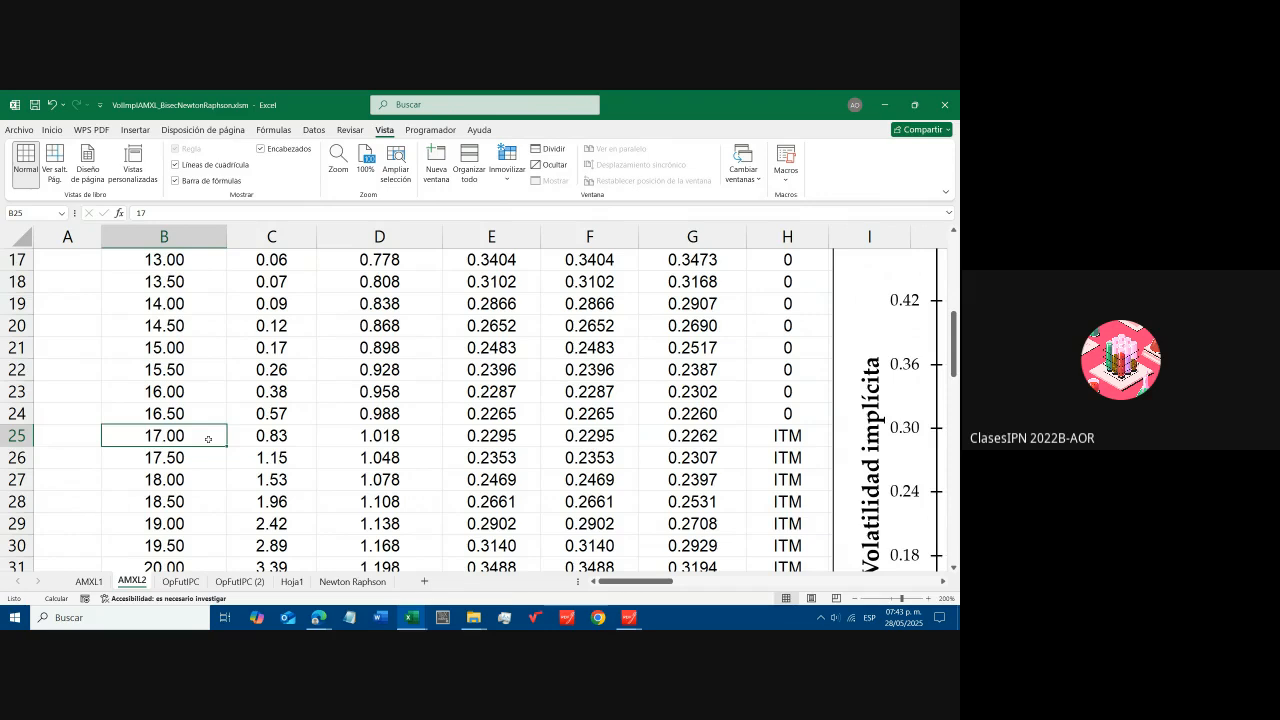
{"action": "scroll", "coordinate": [209, 439], "scroll_direction": "up", "scroll_amount": 5}
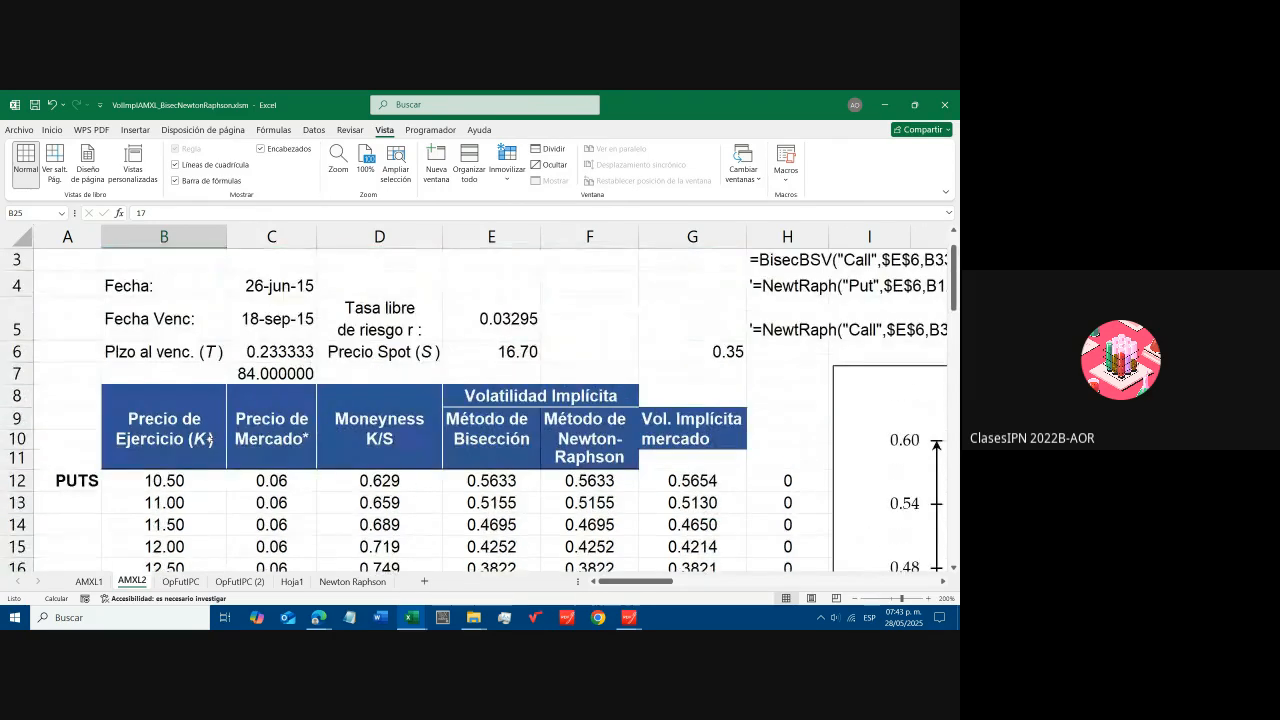
{"action": "left_click", "coordinate": [500, 358]}
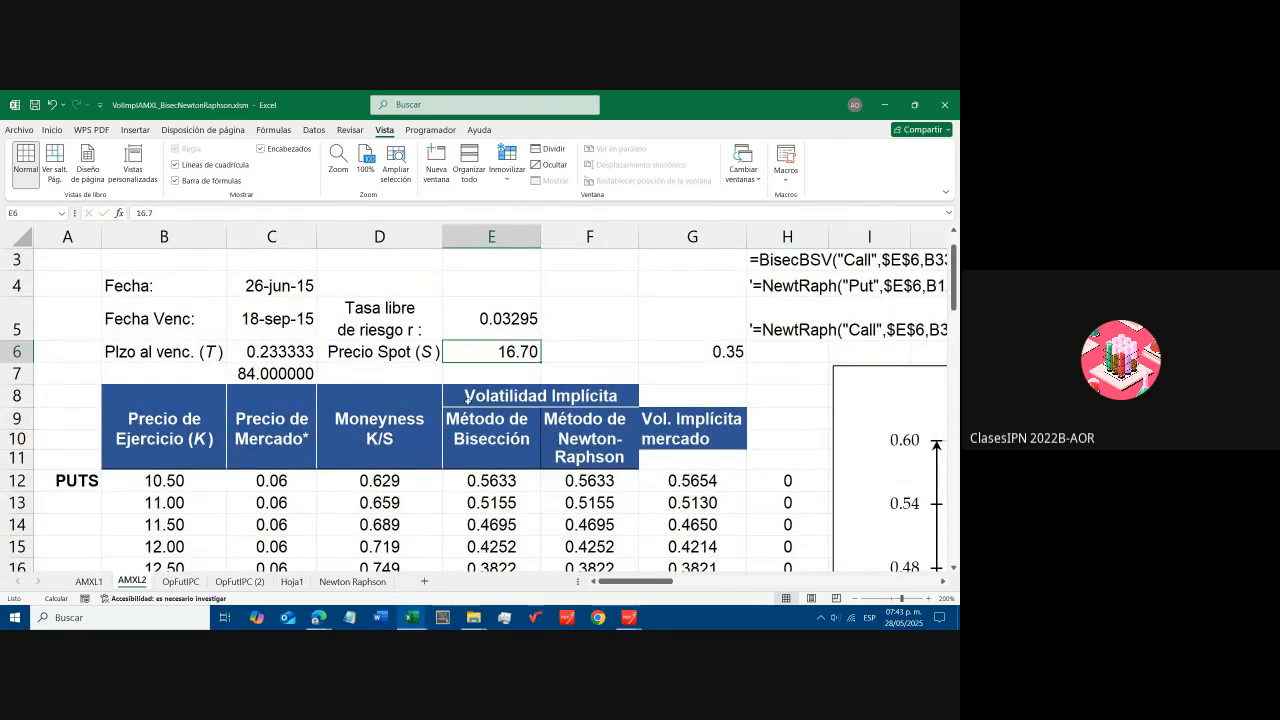
- Return to the ITM puts, select B26:G26, and point out strike B26, market price C26 and the flag in H27
{"action": "scroll", "coordinate": [453, 430], "scroll_direction": "down", "scroll_amount": 7}
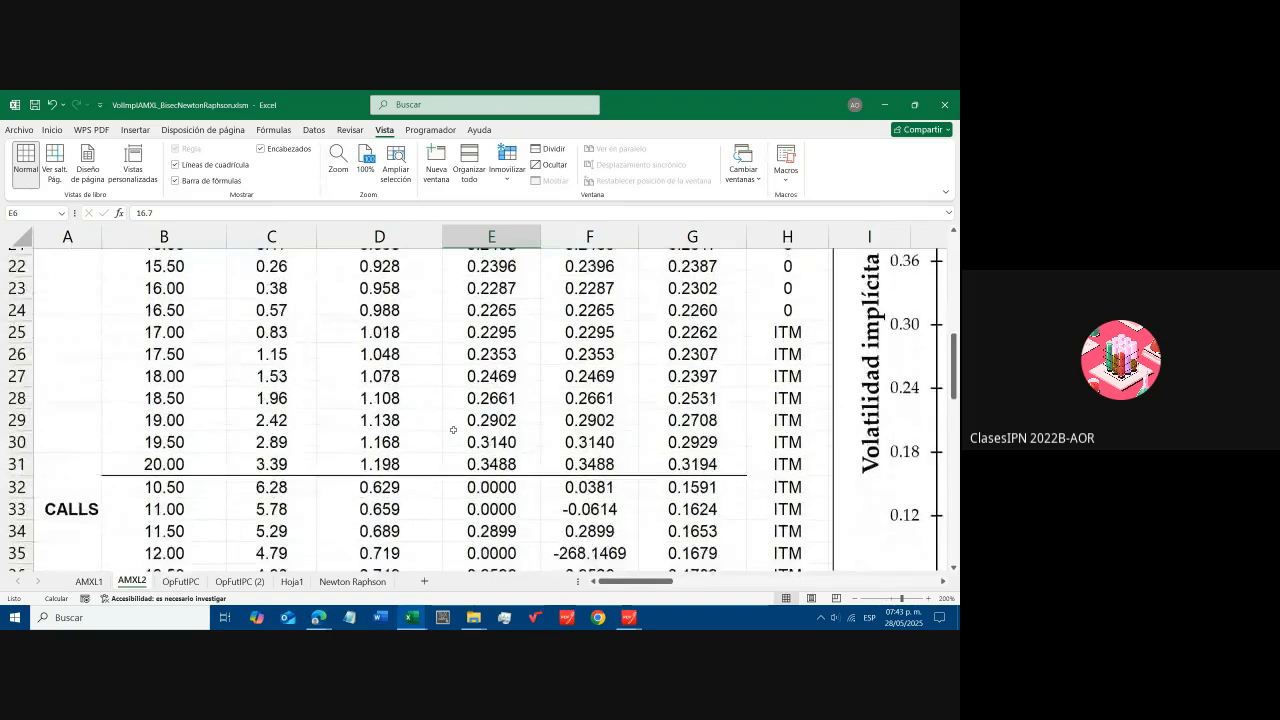
{"action": "scroll", "coordinate": [453, 430], "scroll_direction": "up", "scroll_amount": 1}
{"action": "scroll", "coordinate": [451, 431], "scroll_direction": "up", "scroll_amount": 1}
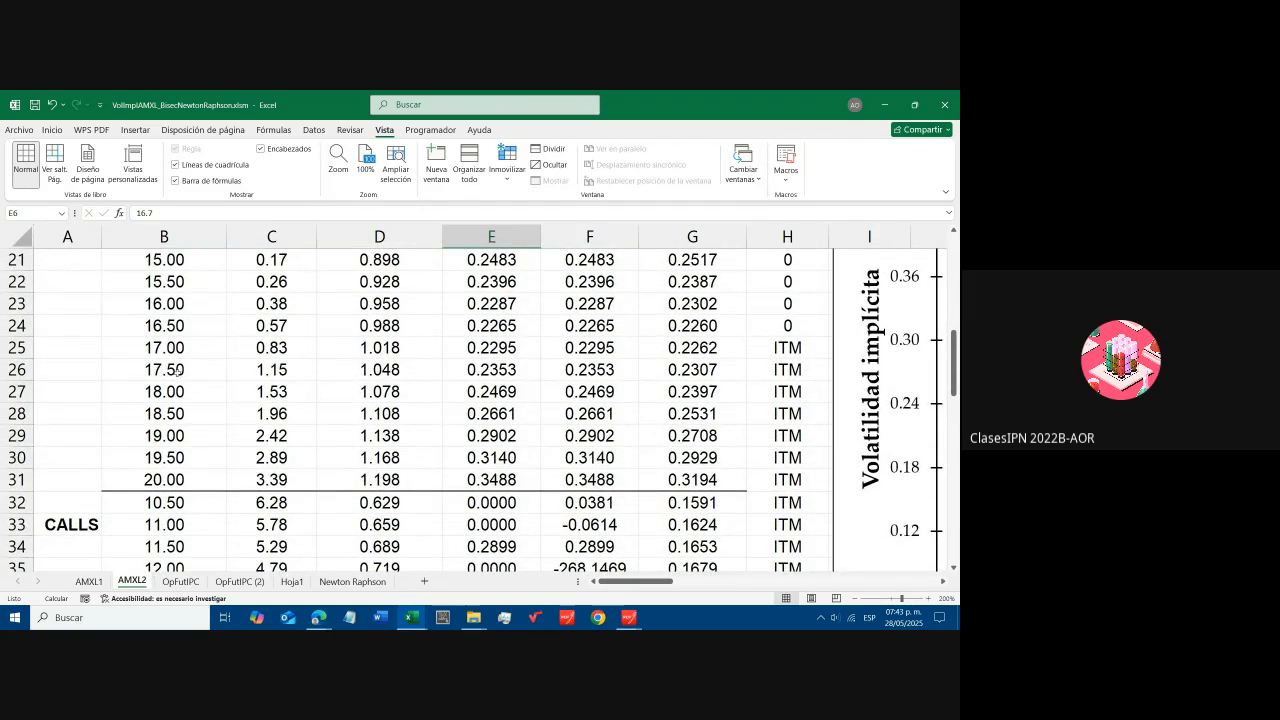
{"action": "left_click_drag", "start_coordinate": [178, 372], "coordinate": [700, 370]}
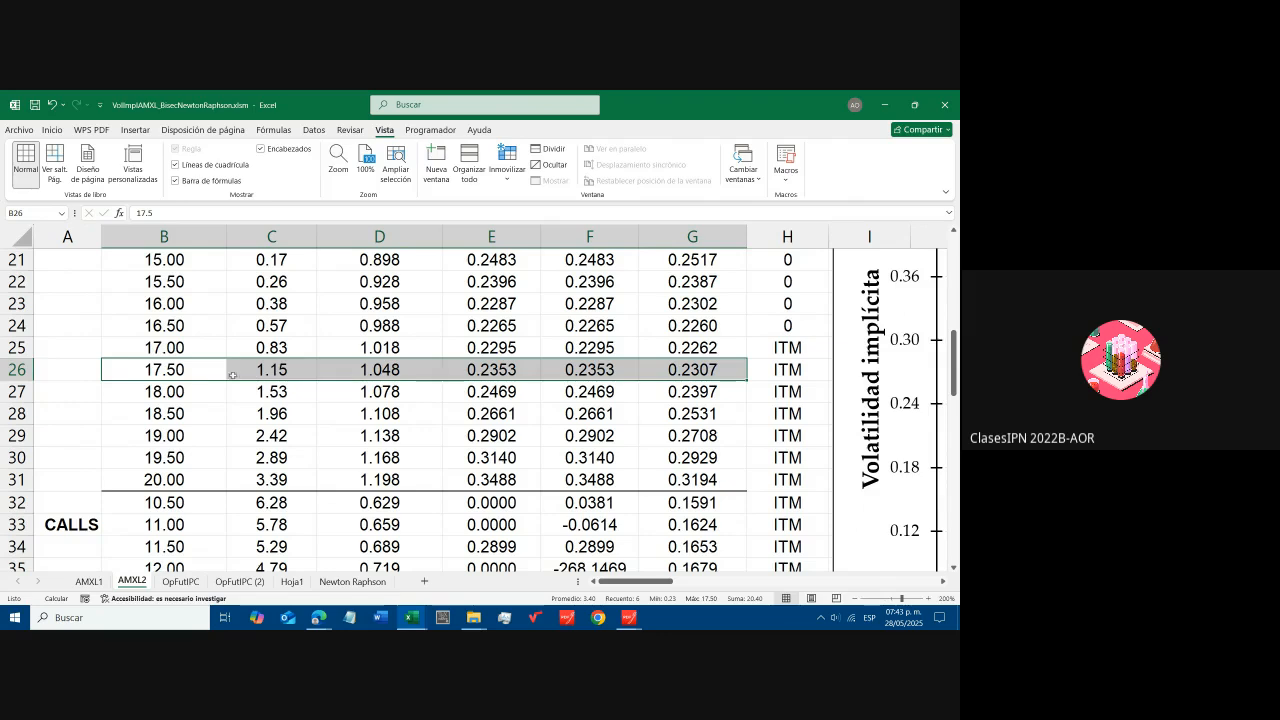
{"action": "left_click", "coordinate": [186, 373]}
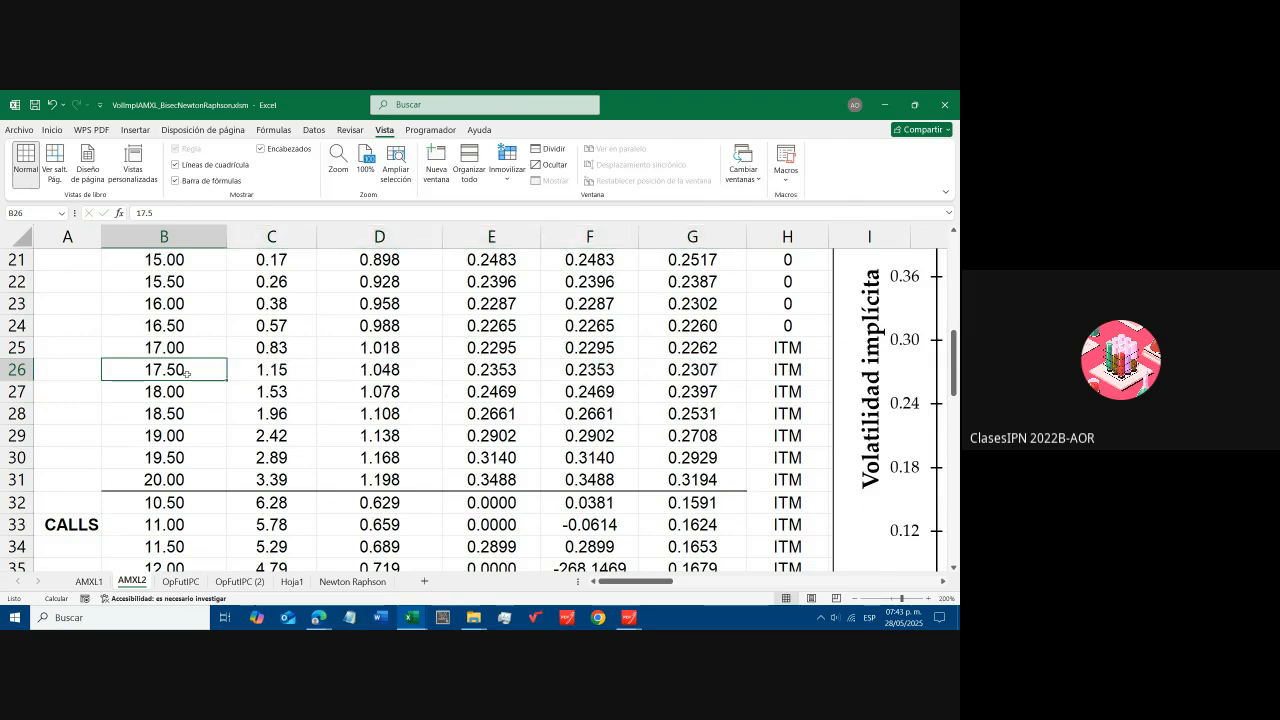
{"action": "left_click", "coordinate": [270, 373]}
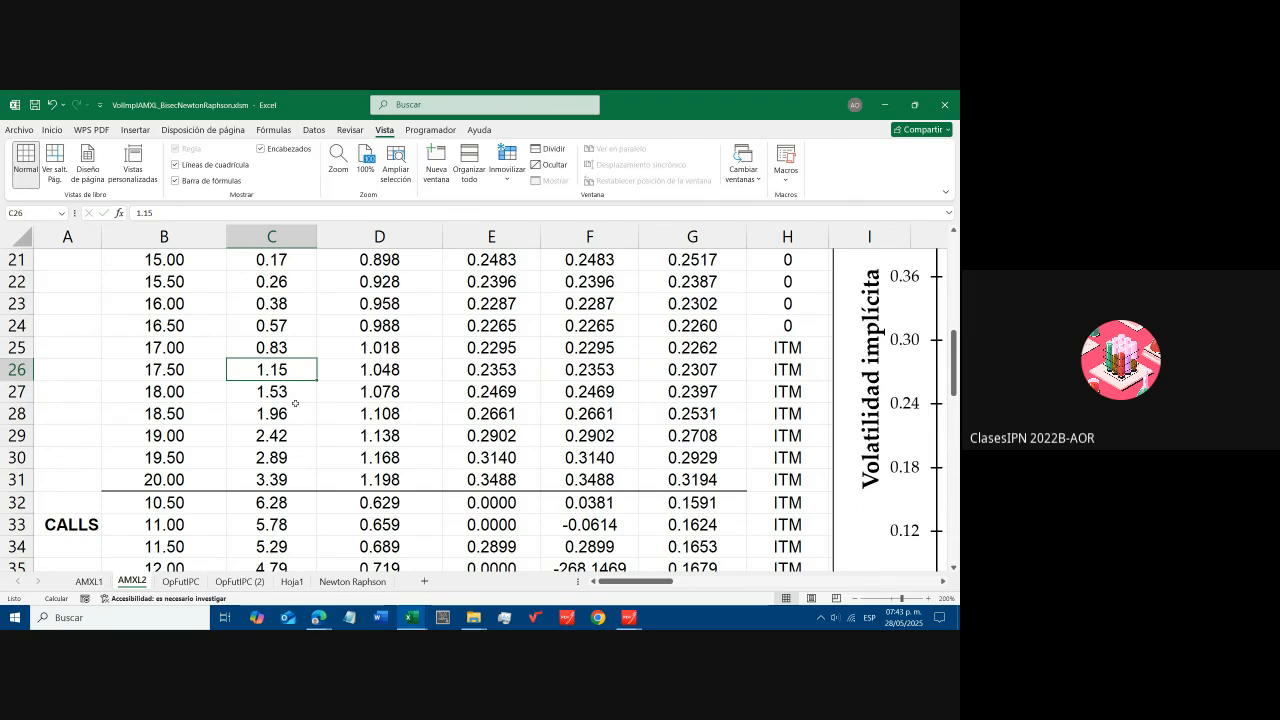
{"action": "left_click", "coordinate": [789, 393]}
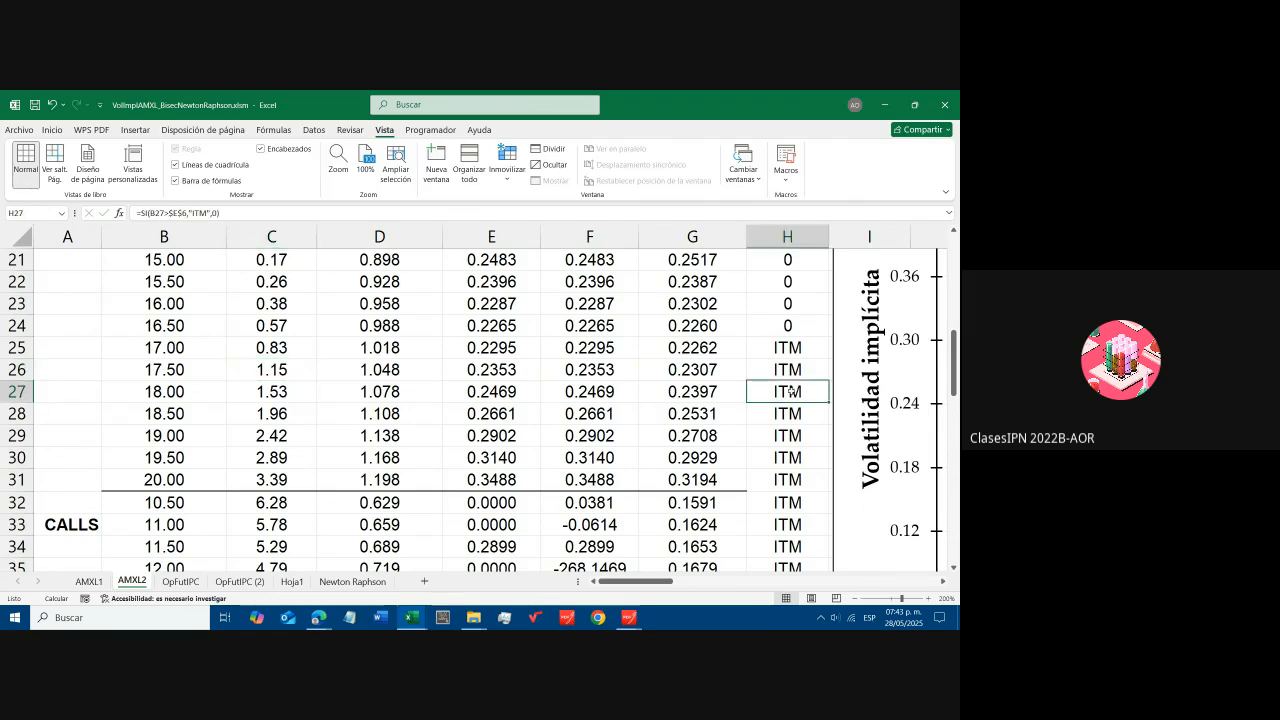
- Switch to the AMXL1 sheet and review the put strikes and market prices down to the start of the calls
{"action": "left_click", "coordinate": [92, 581]}
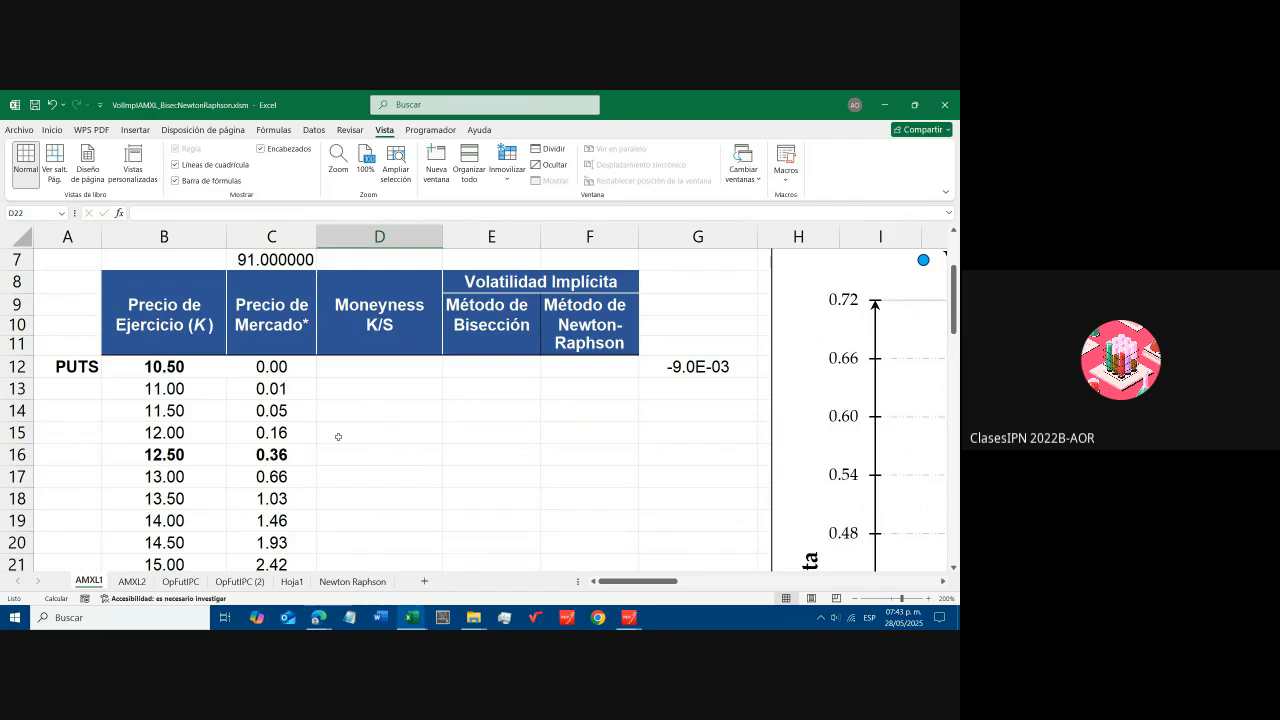
{"action": "scroll", "coordinate": [338, 437], "scroll_direction": "down", "scroll_amount": 2}
{"action": "scroll", "coordinate": [338, 437], "scroll_direction": "up", "scroll_amount": 1}
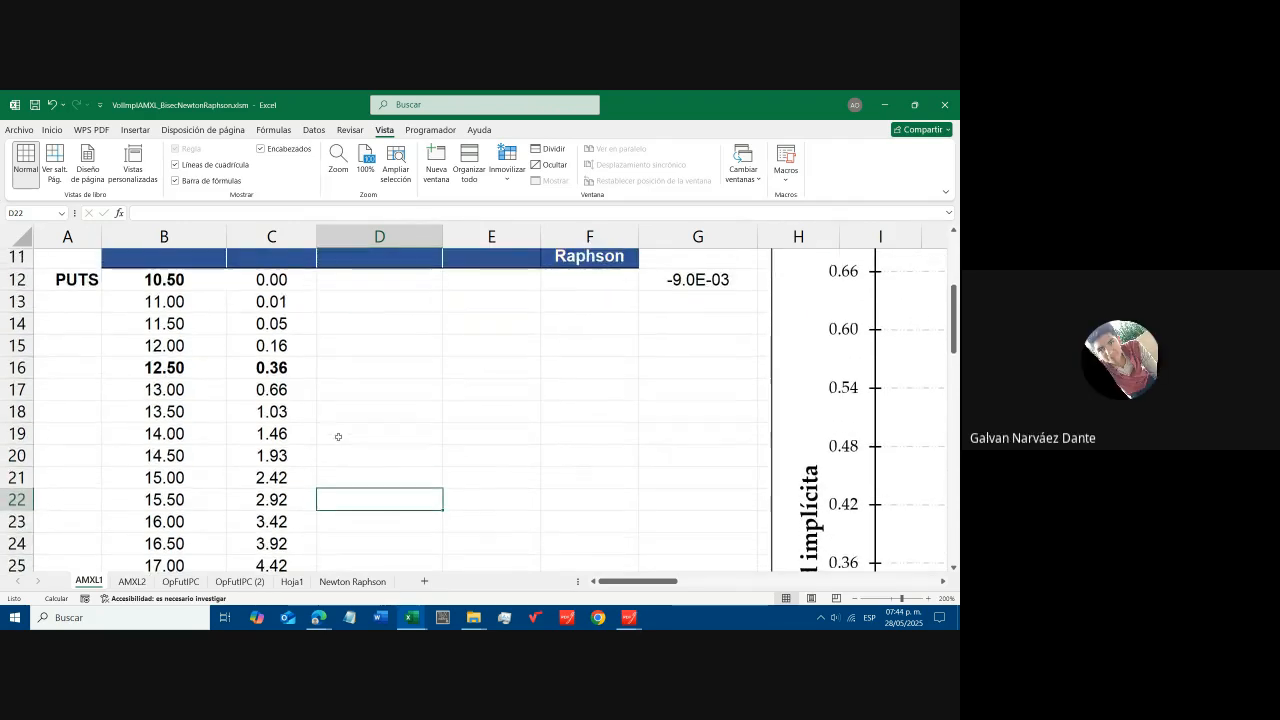
{"action": "scroll", "coordinate": [338, 437], "scroll_direction": "down", "scroll_amount": 3}
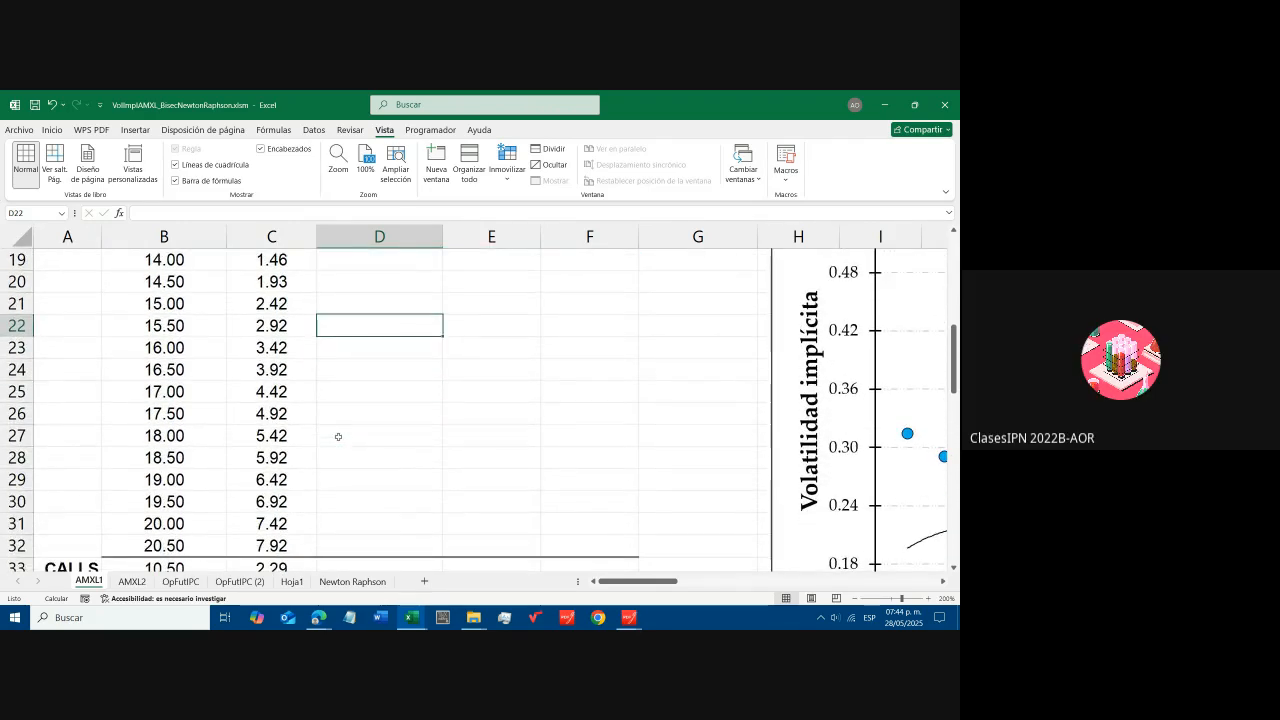
- Switch to DSR8MX.pdf in the browser, highlight the example's instruction to graph the option volatilities, and show the AMXL implied volatility chart on page 16
{"action": "mouse_move", "coordinate": [318, 620]}
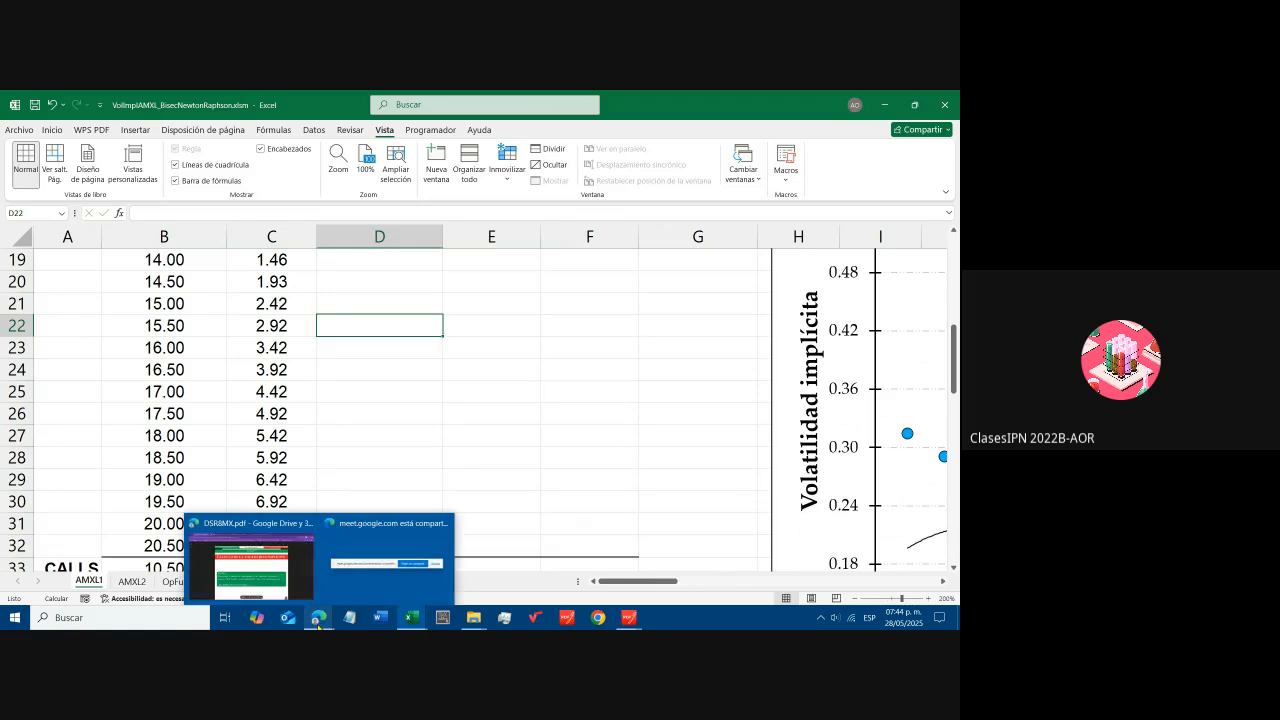
{"action": "left_click", "coordinate": [288, 580]}
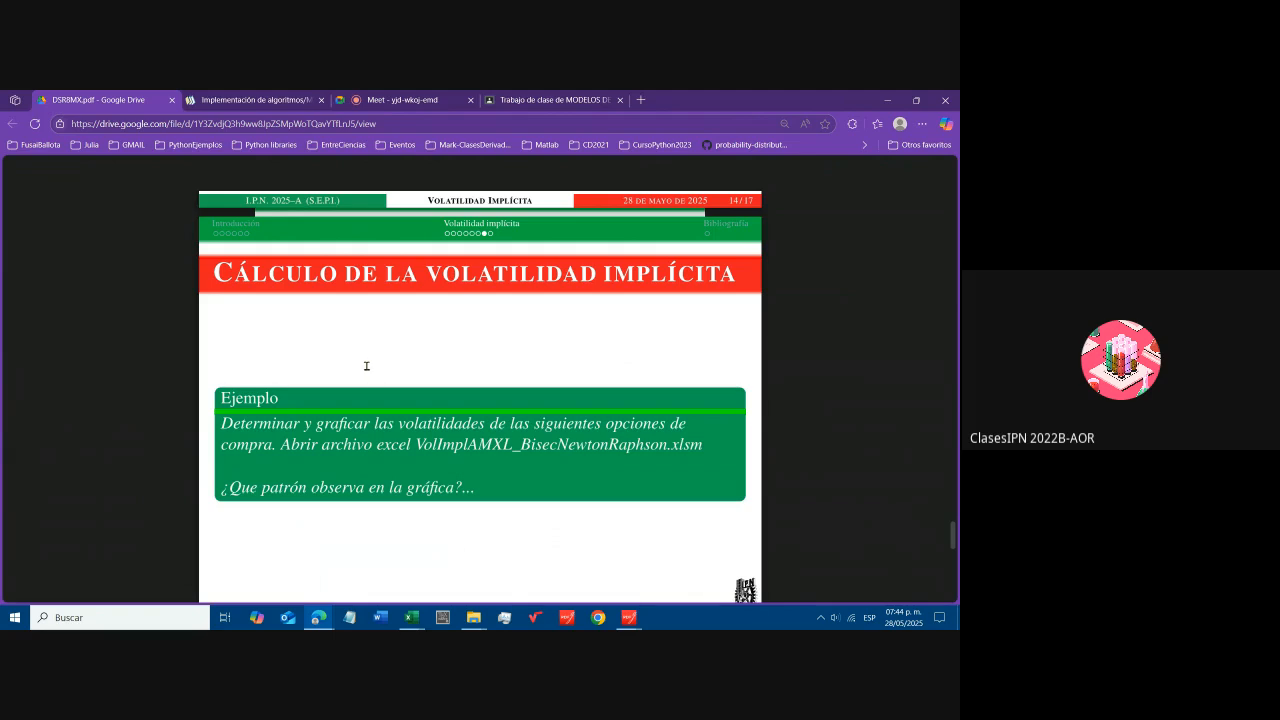
{"action": "left_click_drag", "start_coordinate": [316, 425], "coordinate": [424, 426]}
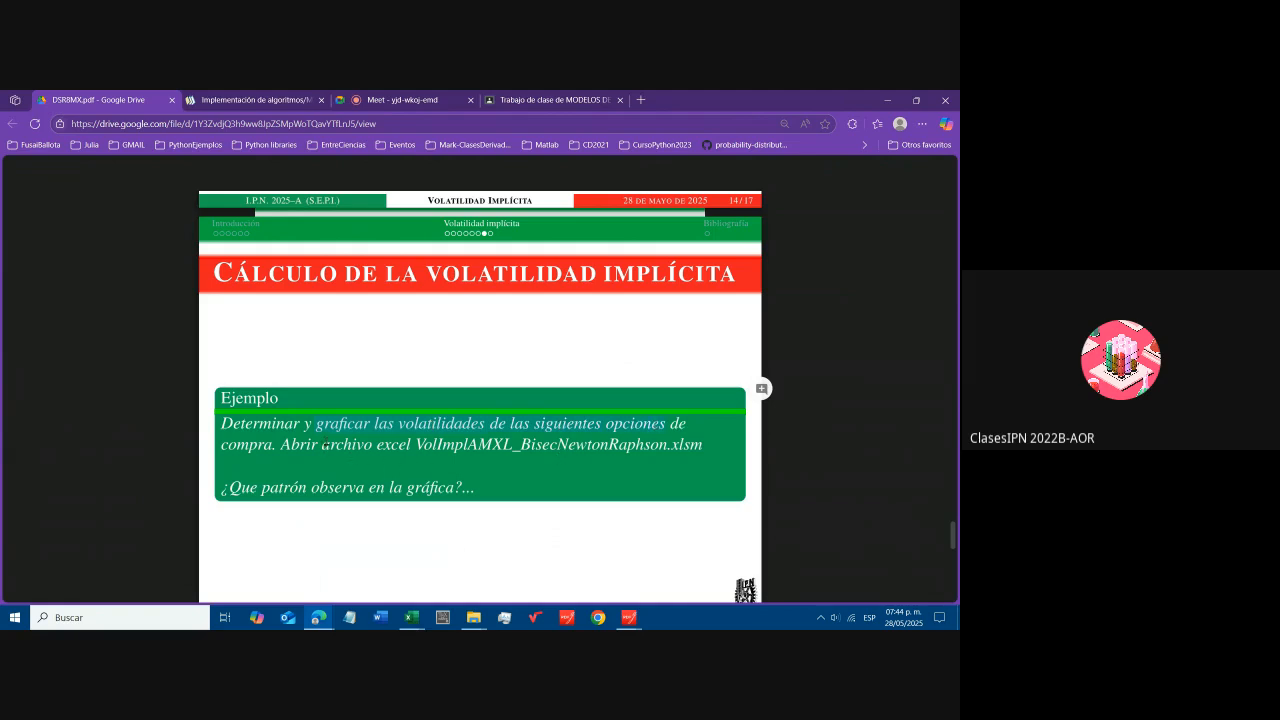
{"action": "scroll", "coordinate": [571, 444], "scroll_direction": "down", "scroll_amount": 5}
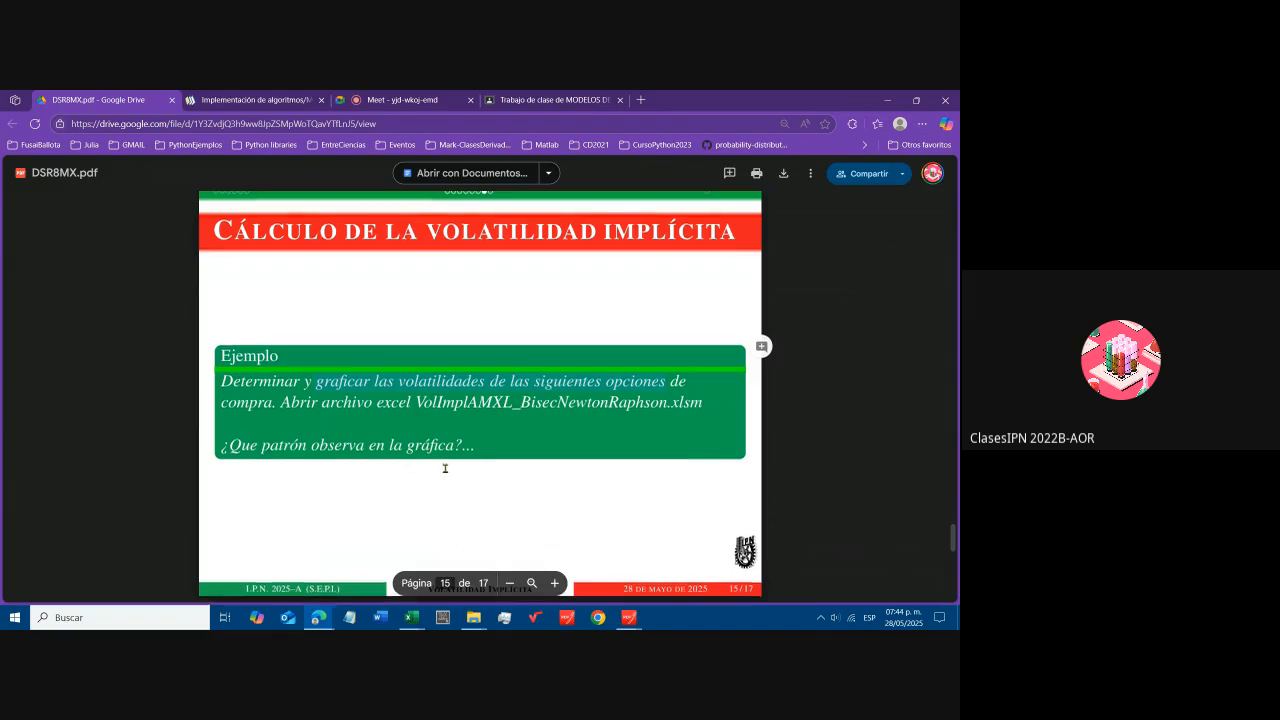
{"action": "scroll", "coordinate": [454, 465], "scroll_direction": "down", "scroll_amount": 1}
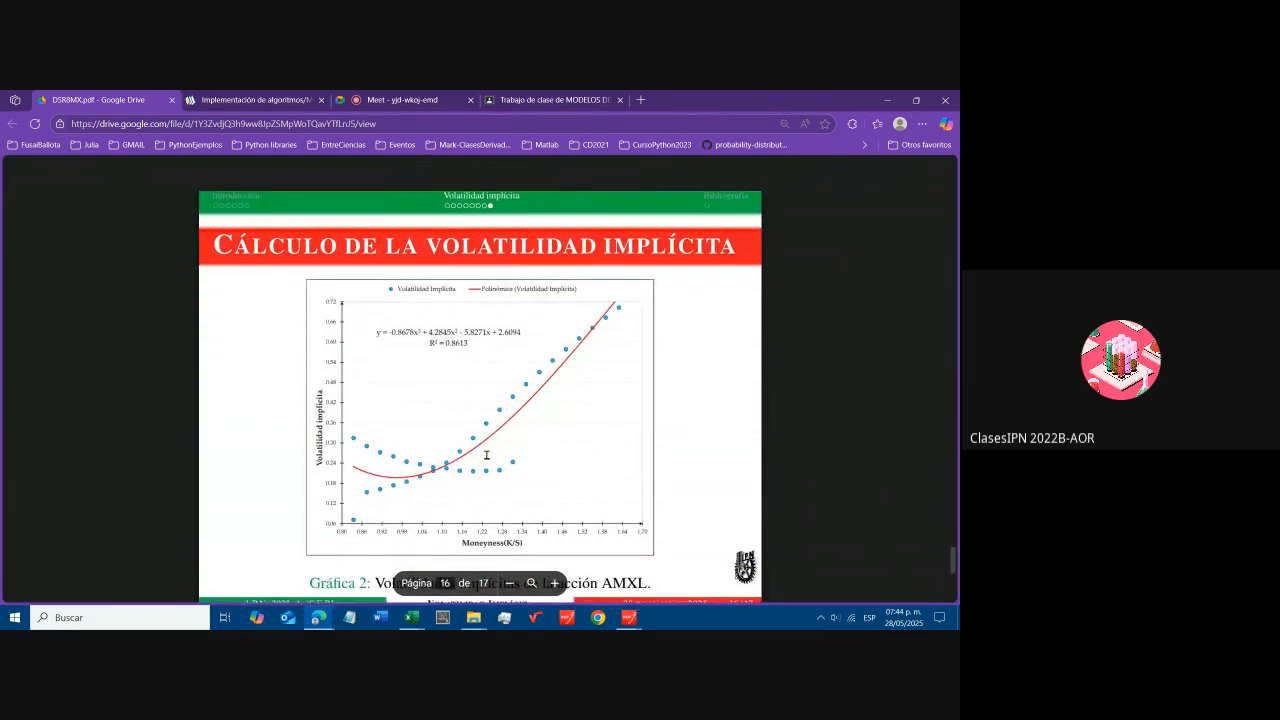
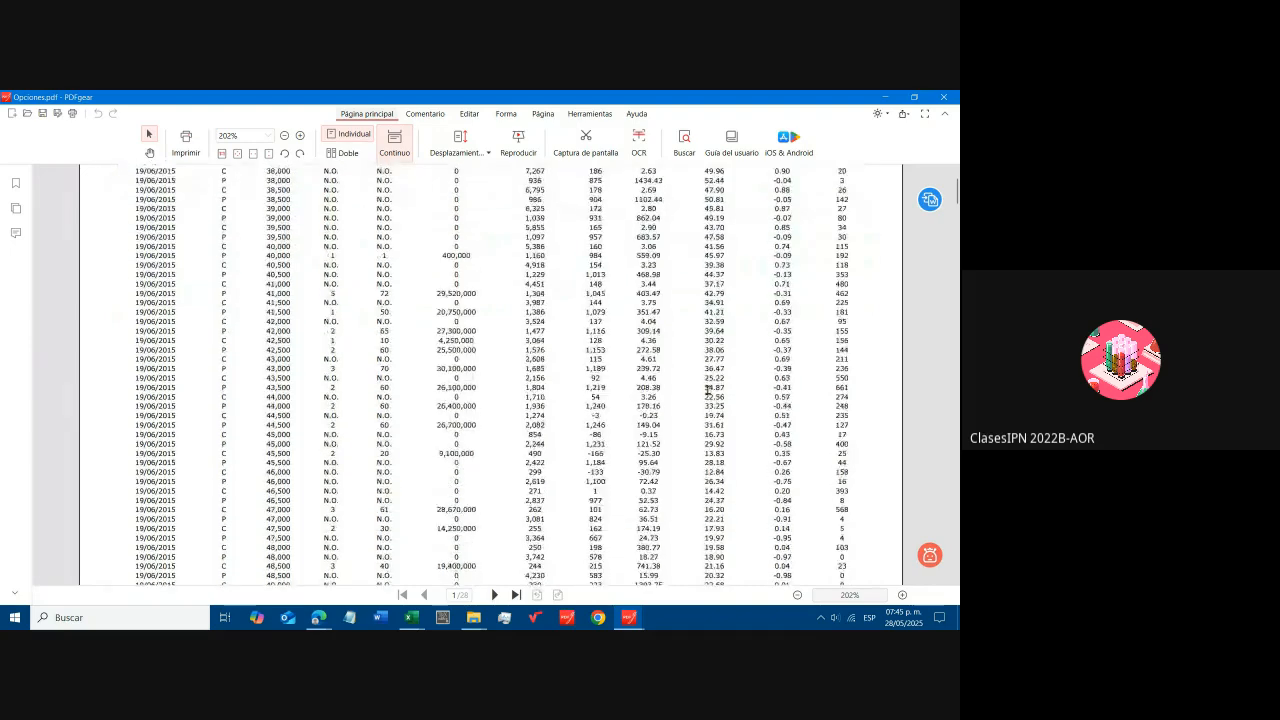
- Page through the options bulletin in Opciones.pdf to the AMX L individual equity options section on page 7
{"action": "scroll", "coordinate": [707, 390], "scroll_direction": "down", "scroll_amount": 10}
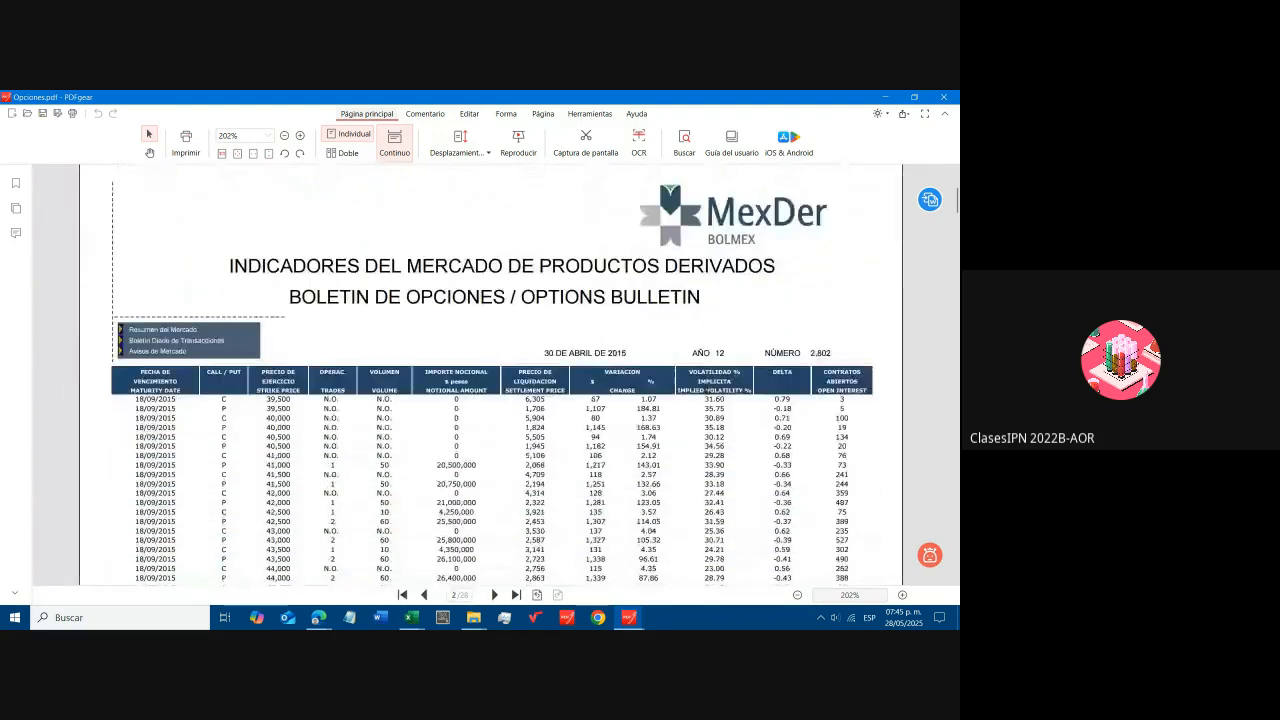
{"action": "scroll", "coordinate": [707, 390], "scroll_direction": "down", "scroll_amount": 10}
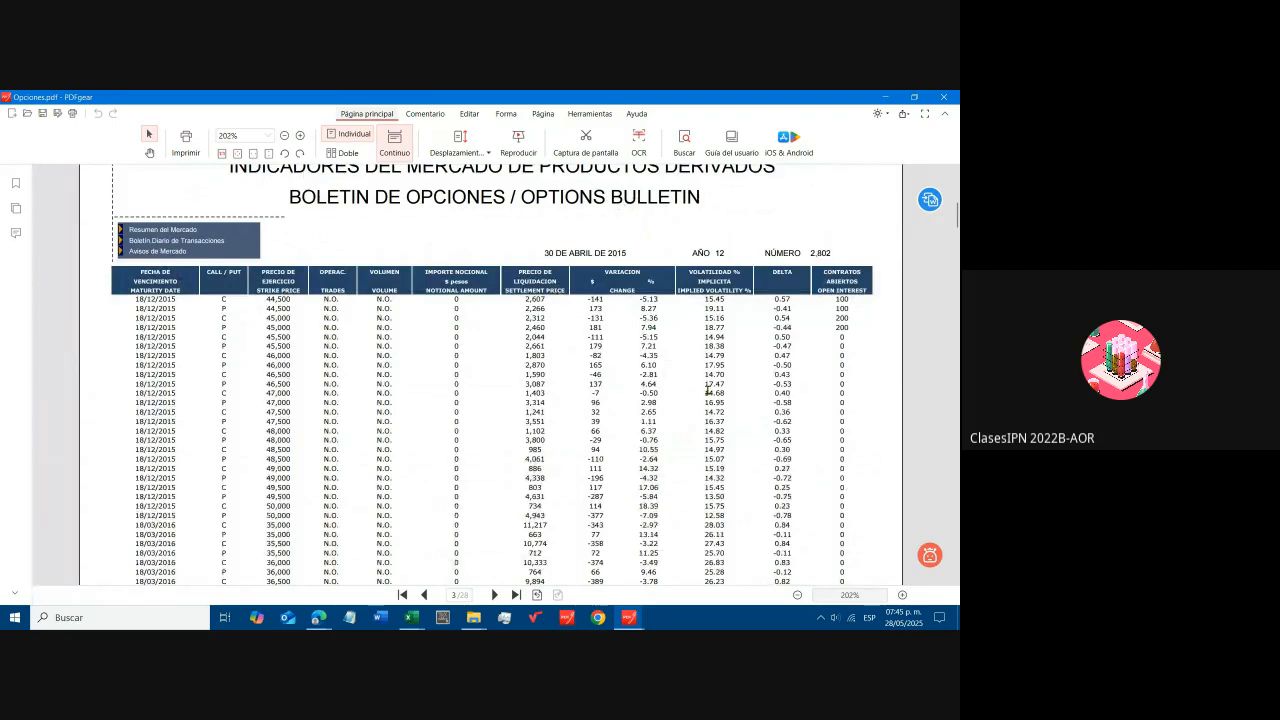
{"action": "scroll", "coordinate": [707, 390], "scroll_direction": "down", "scroll_amount": 10}
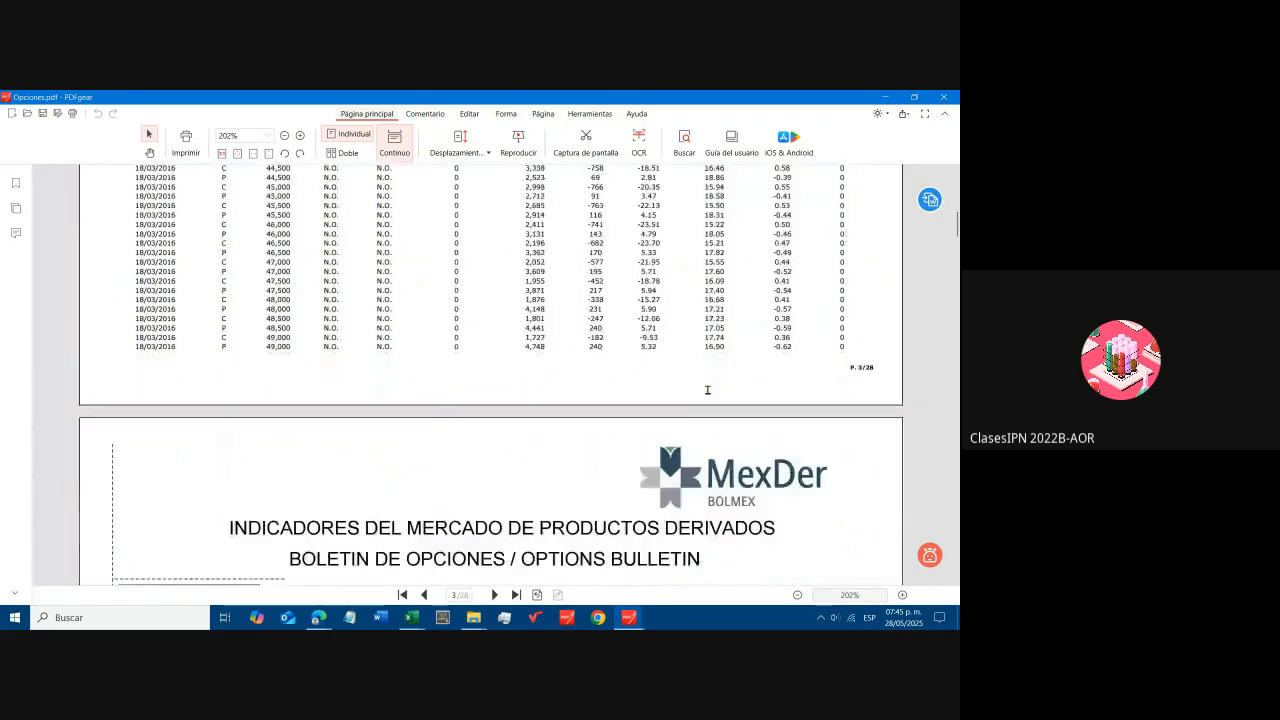
{"action": "scroll", "coordinate": [707, 390], "scroll_direction": "down", "scroll_amount": 3}
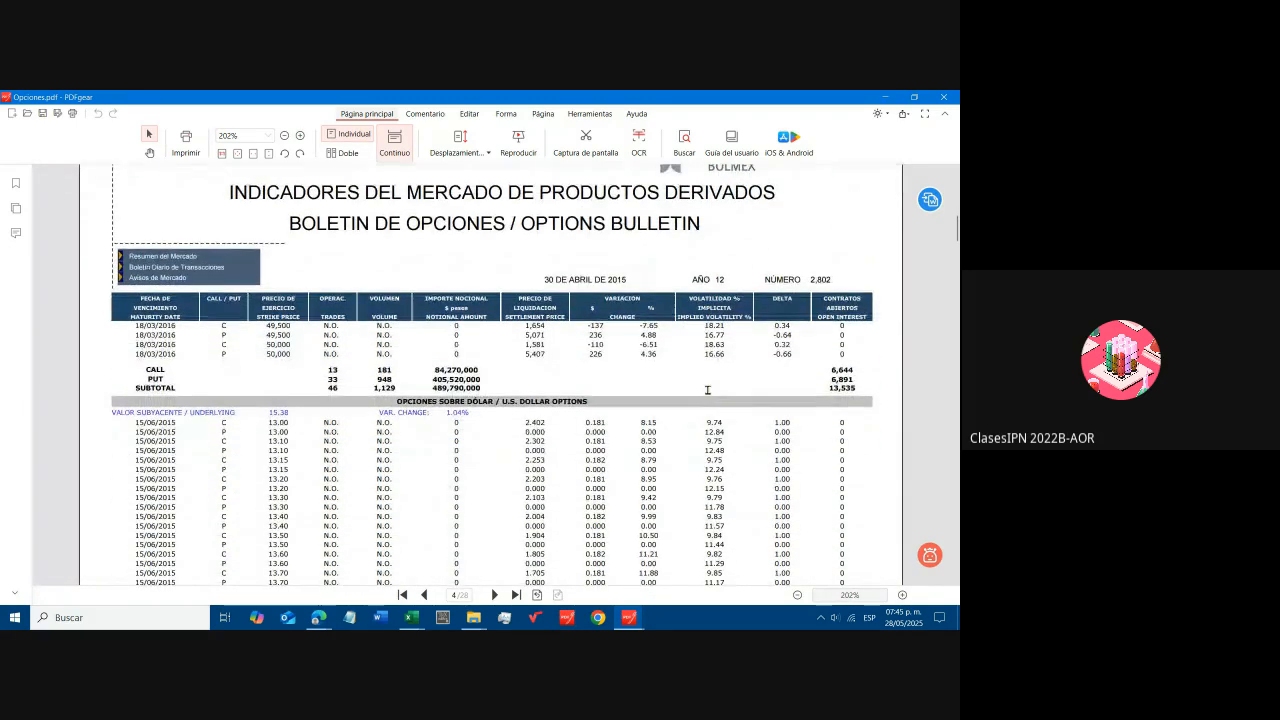
{"action": "scroll", "coordinate": [581, 398], "scroll_direction": "down", "scroll_amount": 15}
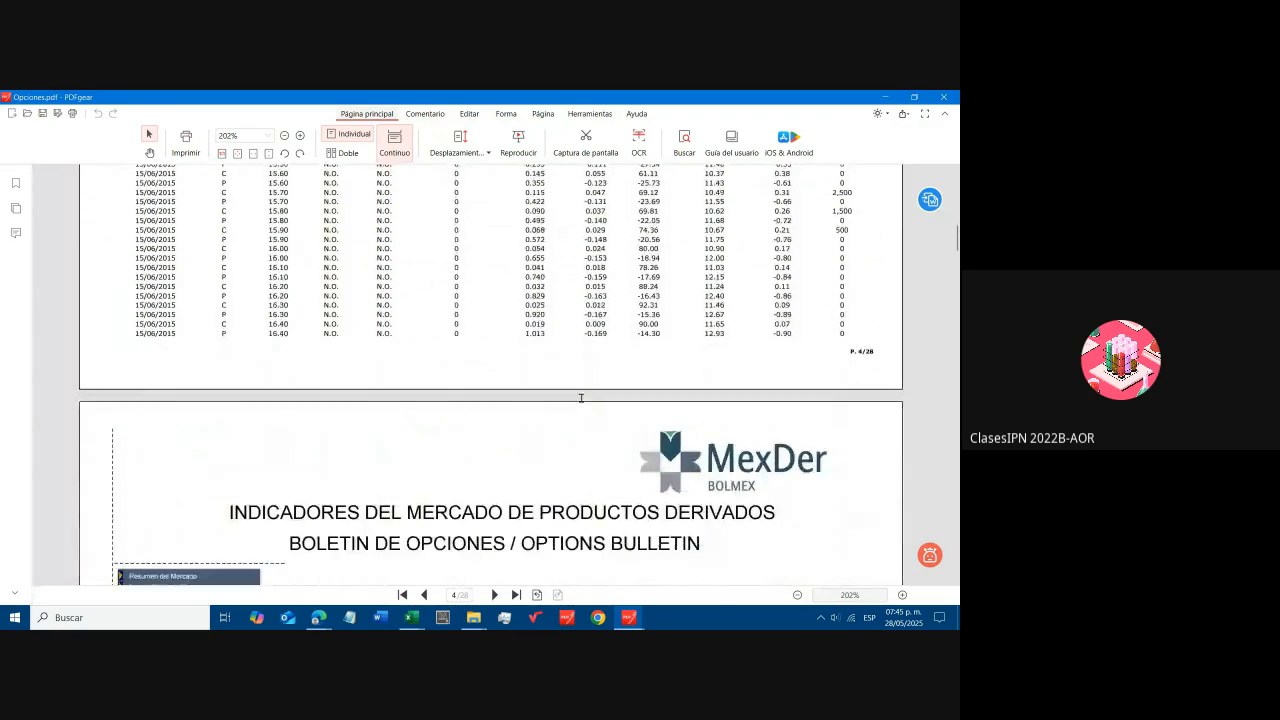
{"action": "scroll", "coordinate": [521, 469], "scroll_direction": "down", "scroll_amount": 7}
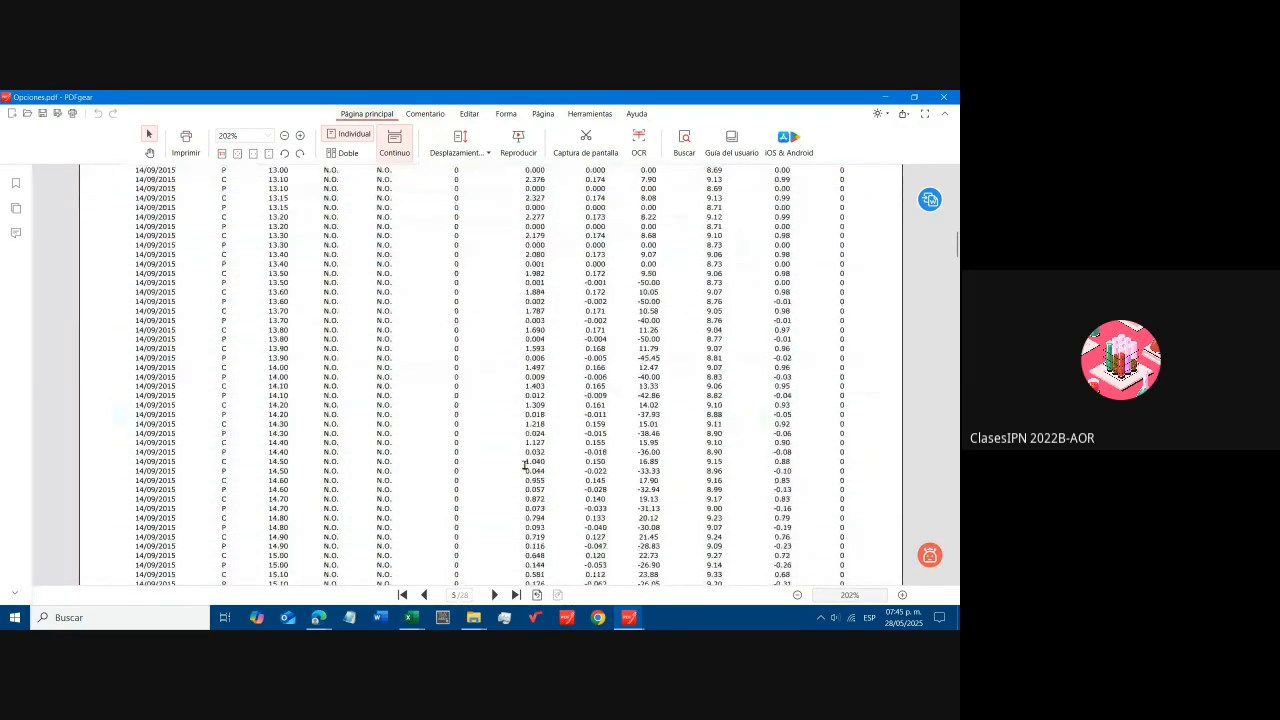
{"action": "scroll", "coordinate": [525, 464], "scroll_direction": "down", "scroll_amount": 13}
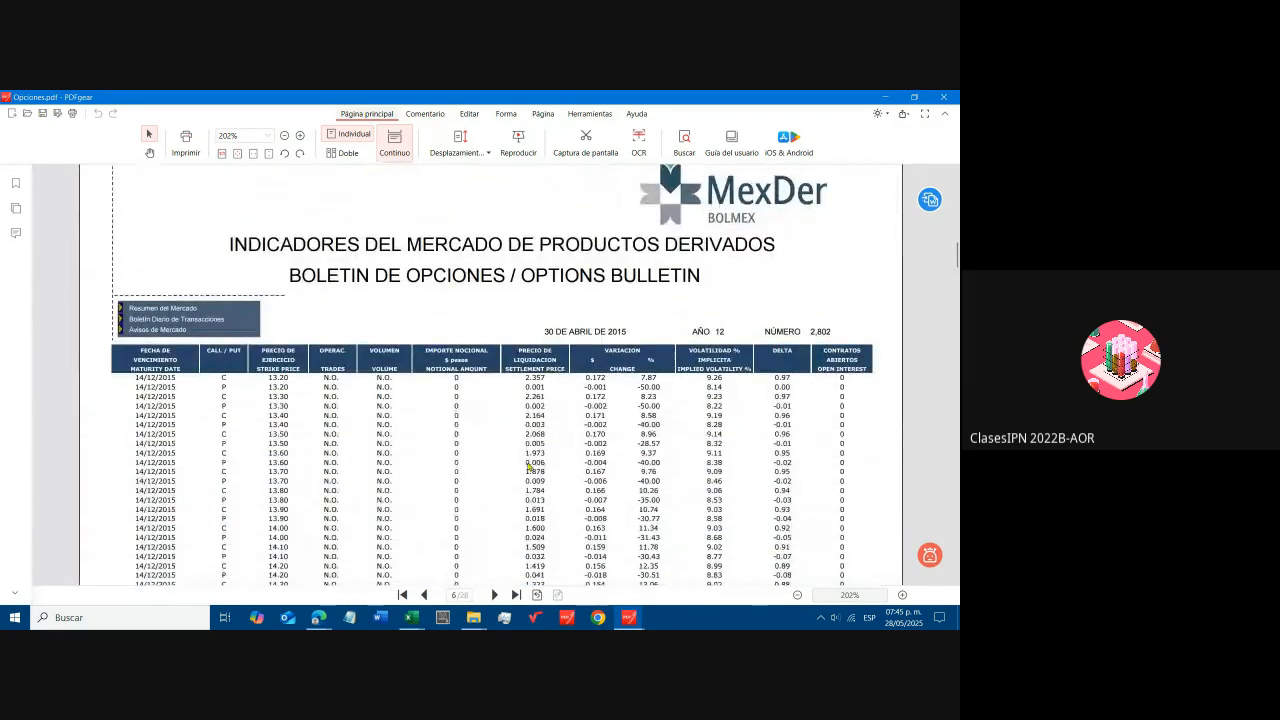
{"action": "scroll", "coordinate": [529, 467], "scroll_direction": "down", "scroll_amount": 13}
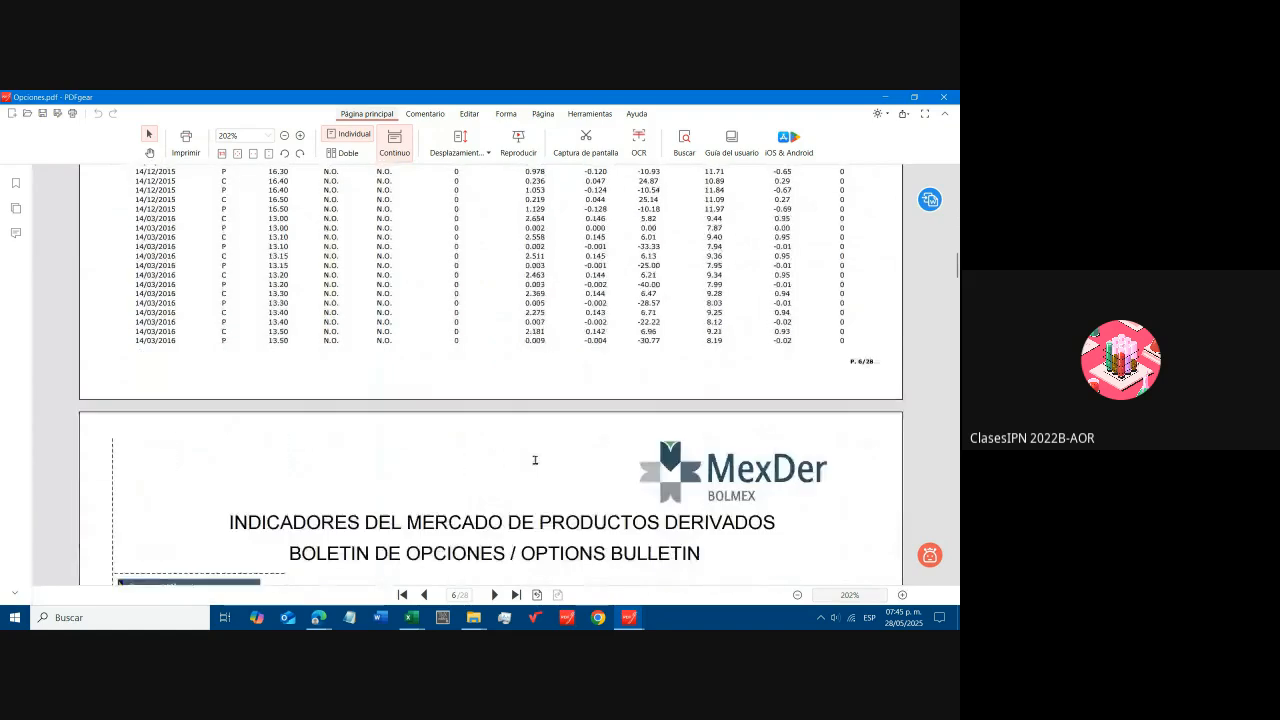
{"action": "scroll", "coordinate": [537, 460], "scroll_direction": "down", "scroll_amount": 13}
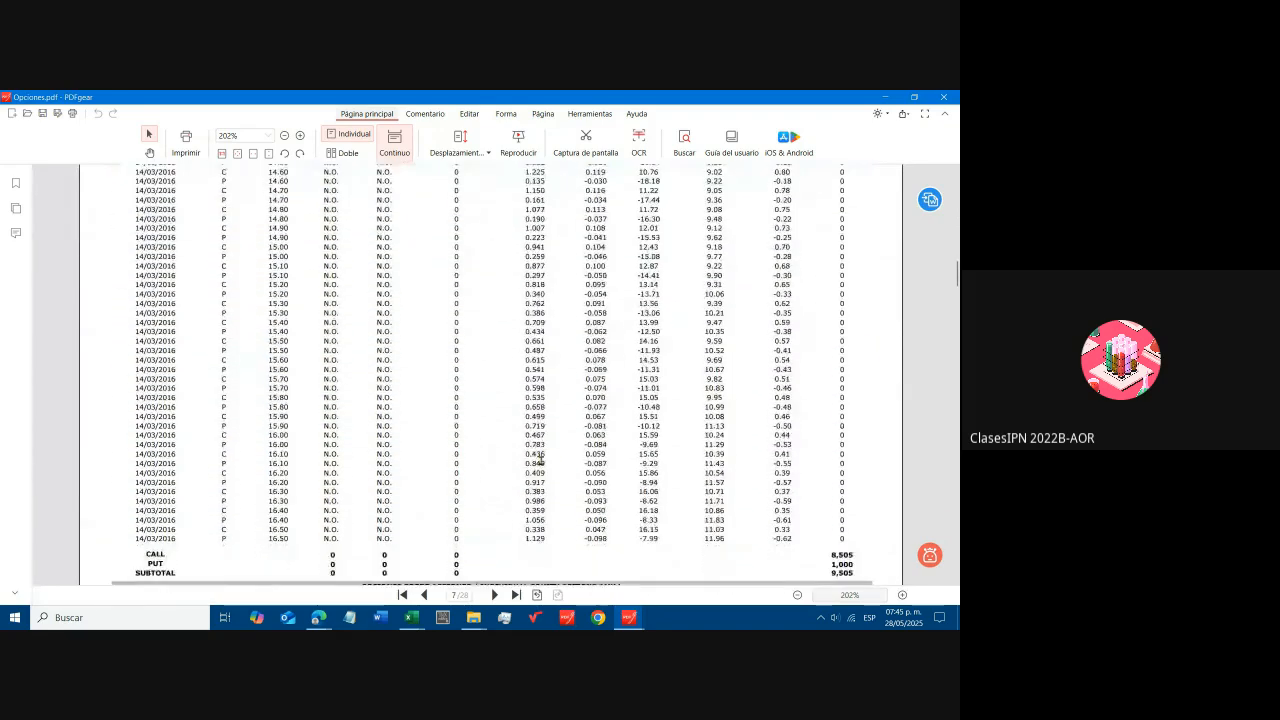
{"action": "scroll", "coordinate": [545, 464], "scroll_direction": "down", "scroll_amount": 1}
{"action": "scroll", "coordinate": [548, 466], "scroll_direction": "up", "scroll_amount": 3}
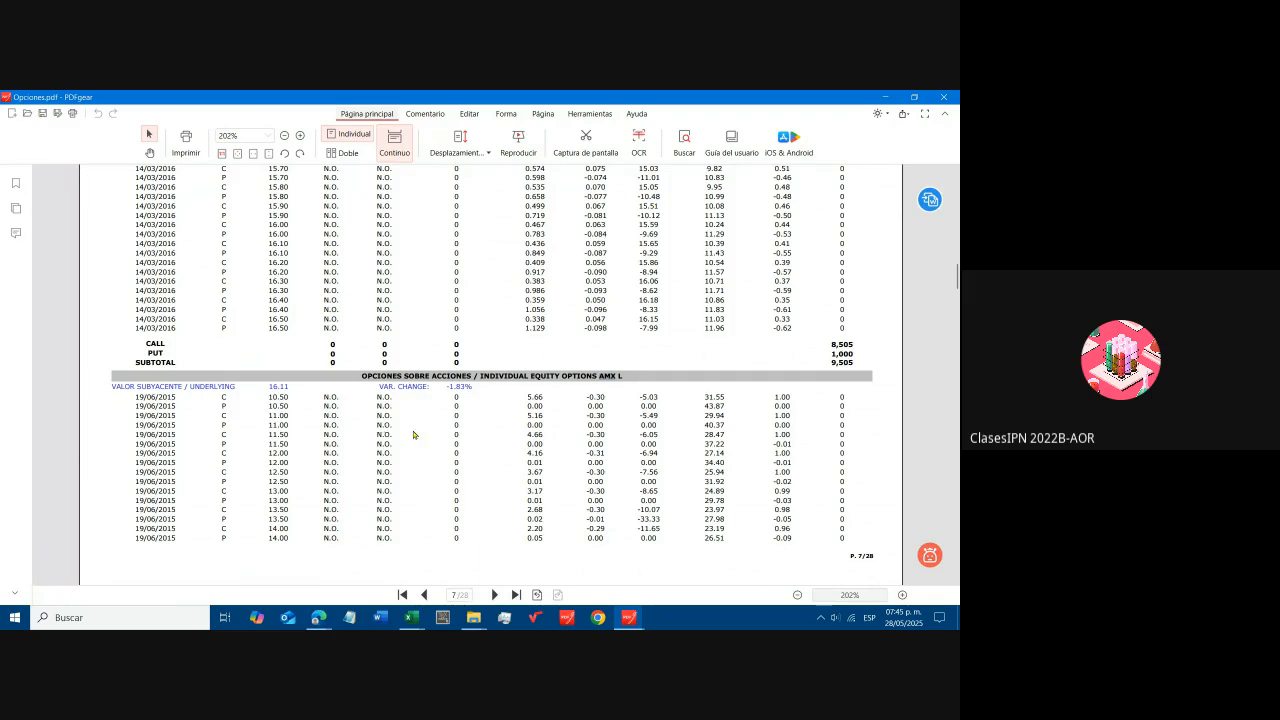
- Select the AMX L option rows maturing 19/06/2015 on page 7, strikes 10.50 to 14.00, to point them out
{"action": "left_click_drag", "start_coordinate": [138, 397], "coordinate": [828, 539]}
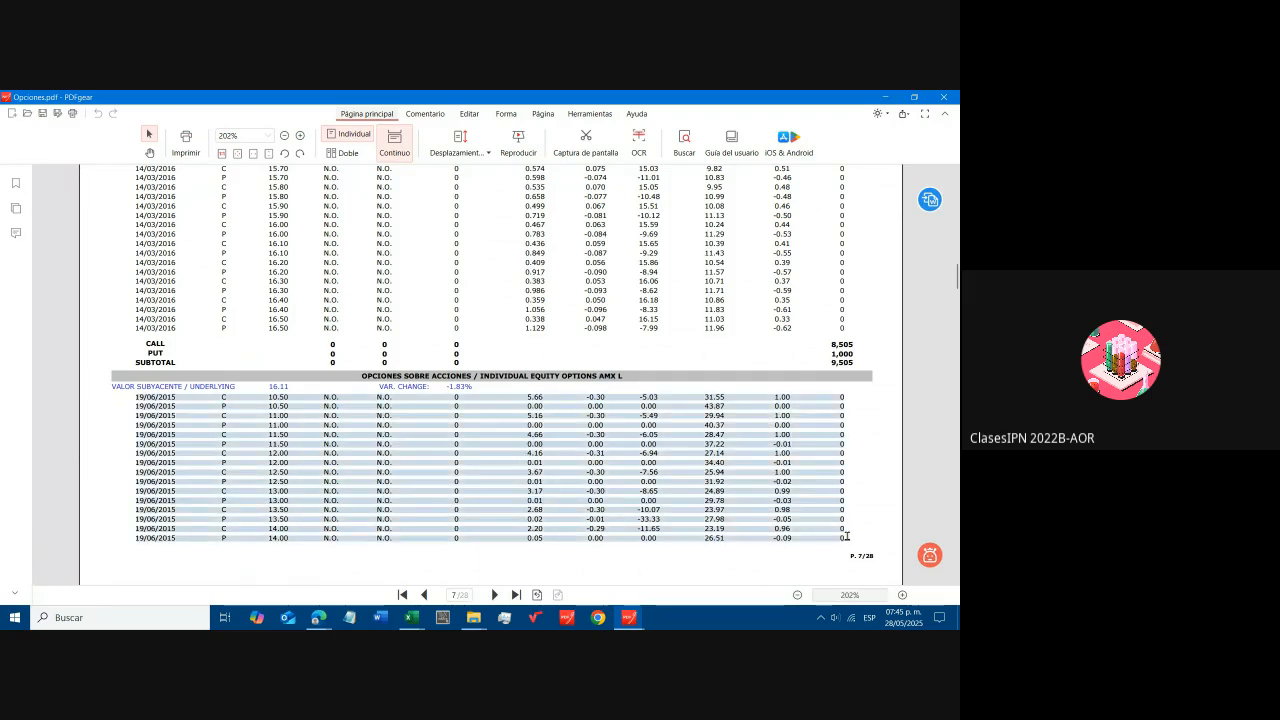
{"action": "right_click", "coordinate": [718, 468]}
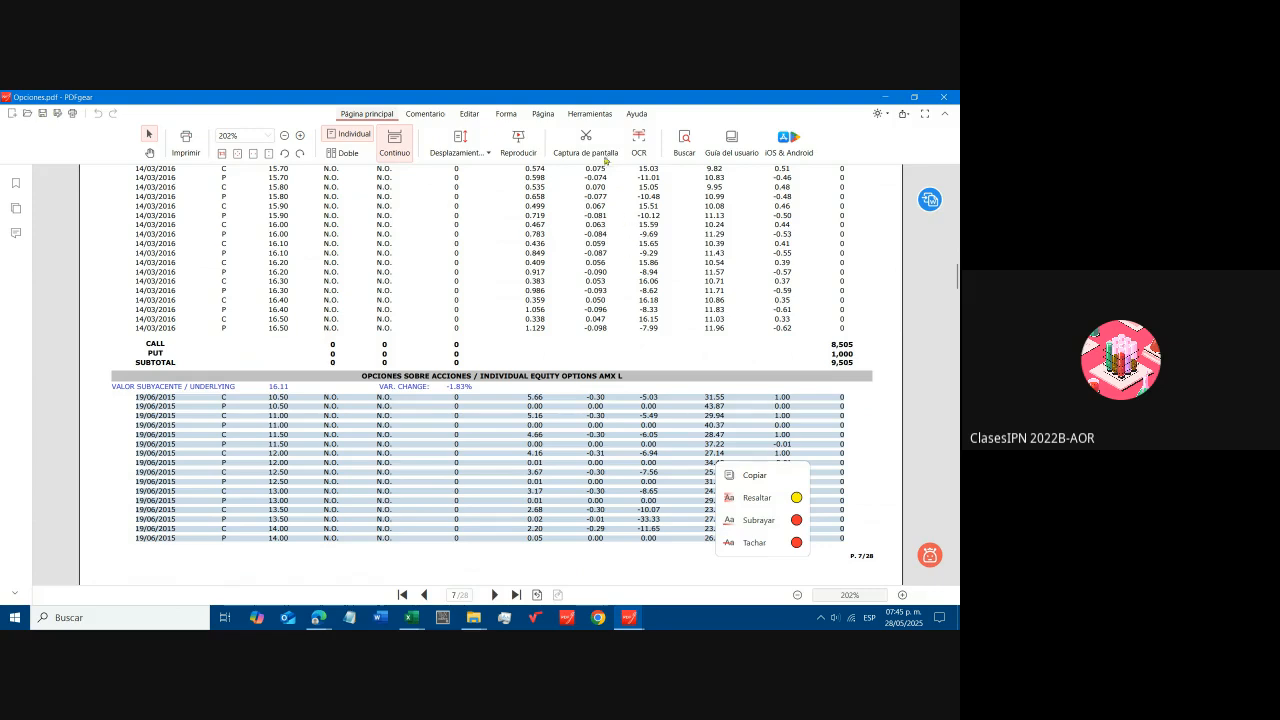
{"action": "left_click", "coordinate": [941, 314]}
- Review the AMX L options on pages 8 and 9, marking the start of the implied volatility column on page 8
{"action": "scroll", "coordinate": [677, 425], "scroll_direction": "down", "scroll_amount": 5}
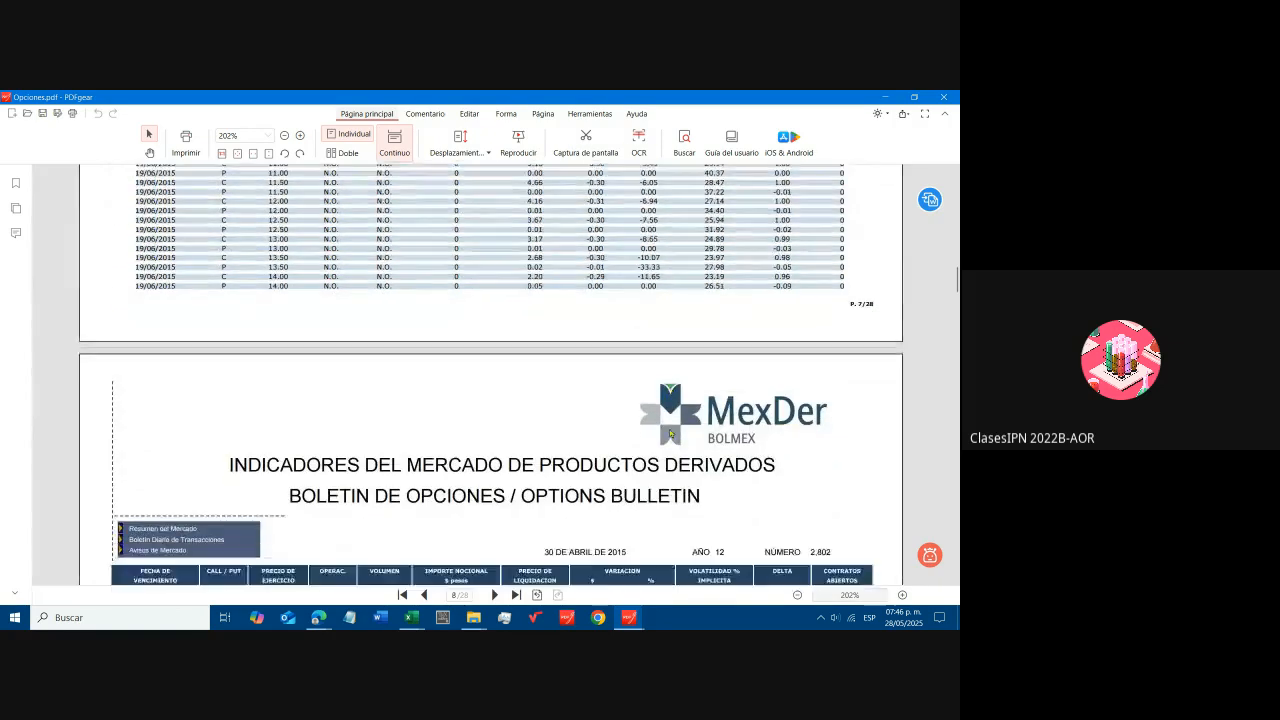
{"action": "scroll", "coordinate": [670, 432], "scroll_direction": "down", "scroll_amount": 4}
{"action": "scroll", "coordinate": [670, 432], "scroll_direction": "down", "scroll_amount": 2}
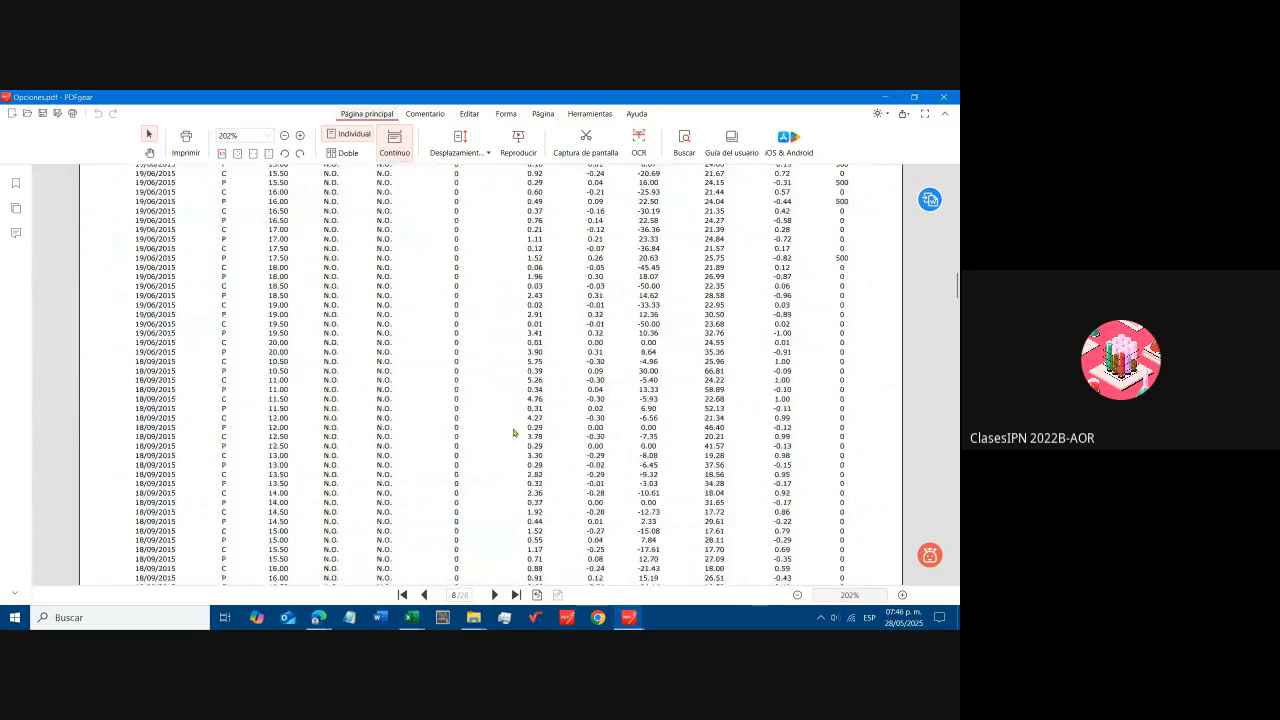
{"action": "scroll", "coordinate": [486, 432], "scroll_direction": "up", "scroll_amount": 4}
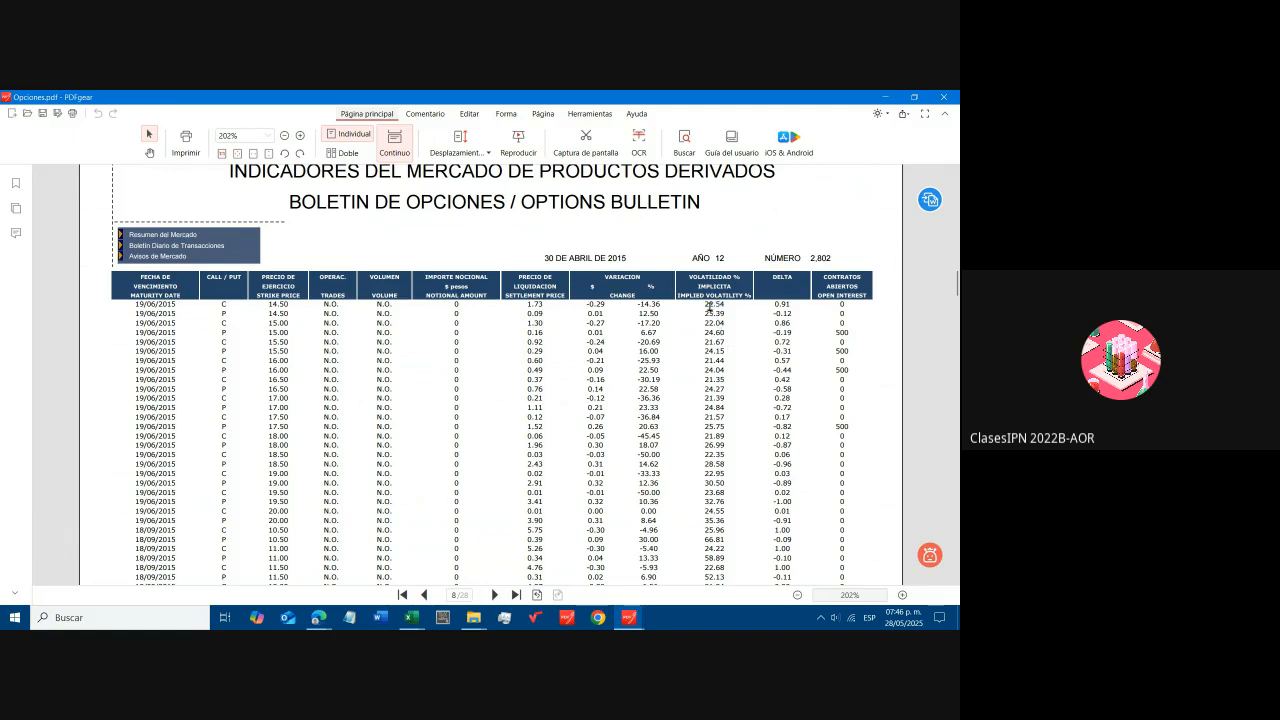
{"action": "left_click_drag", "start_coordinate": [704, 304], "coordinate": [702, 345]}
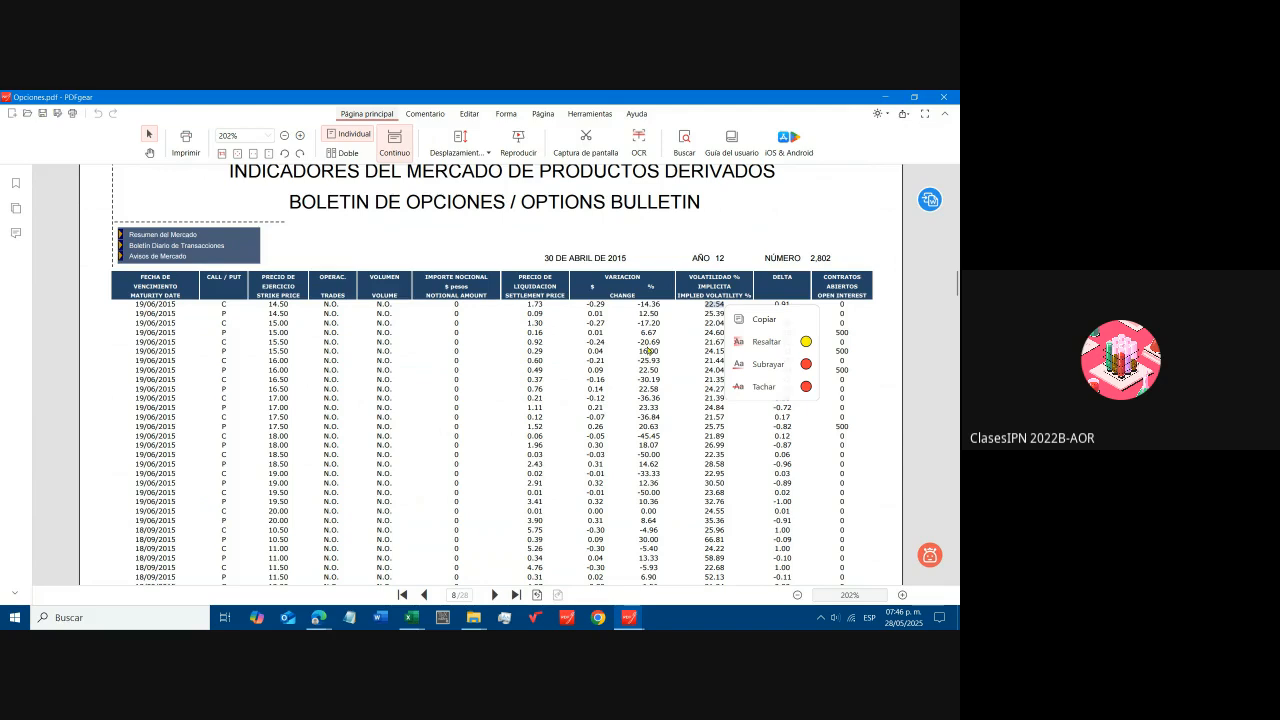
{"action": "left_click", "coordinate": [672, 350]}
{"action": "scroll", "coordinate": [525, 384], "scroll_direction": "down", "scroll_amount": 15}
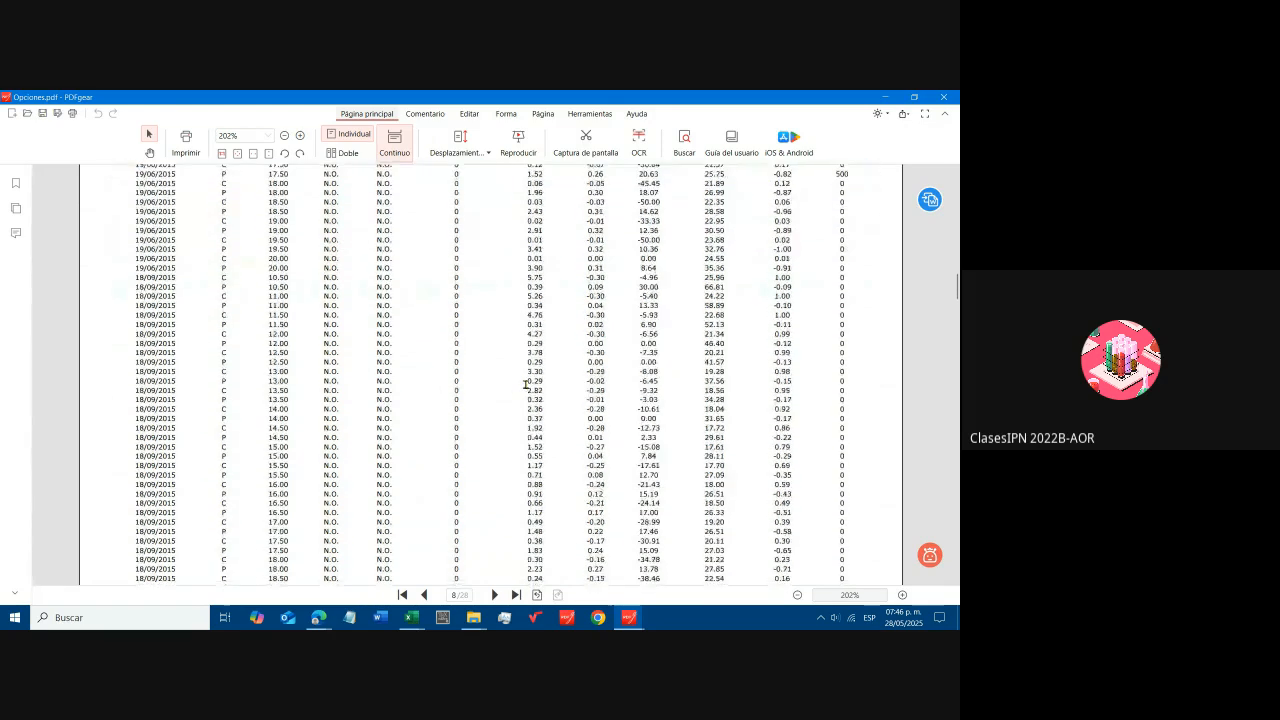
{"action": "scroll", "coordinate": [527, 384], "scroll_direction": "down", "scroll_amount": 10}
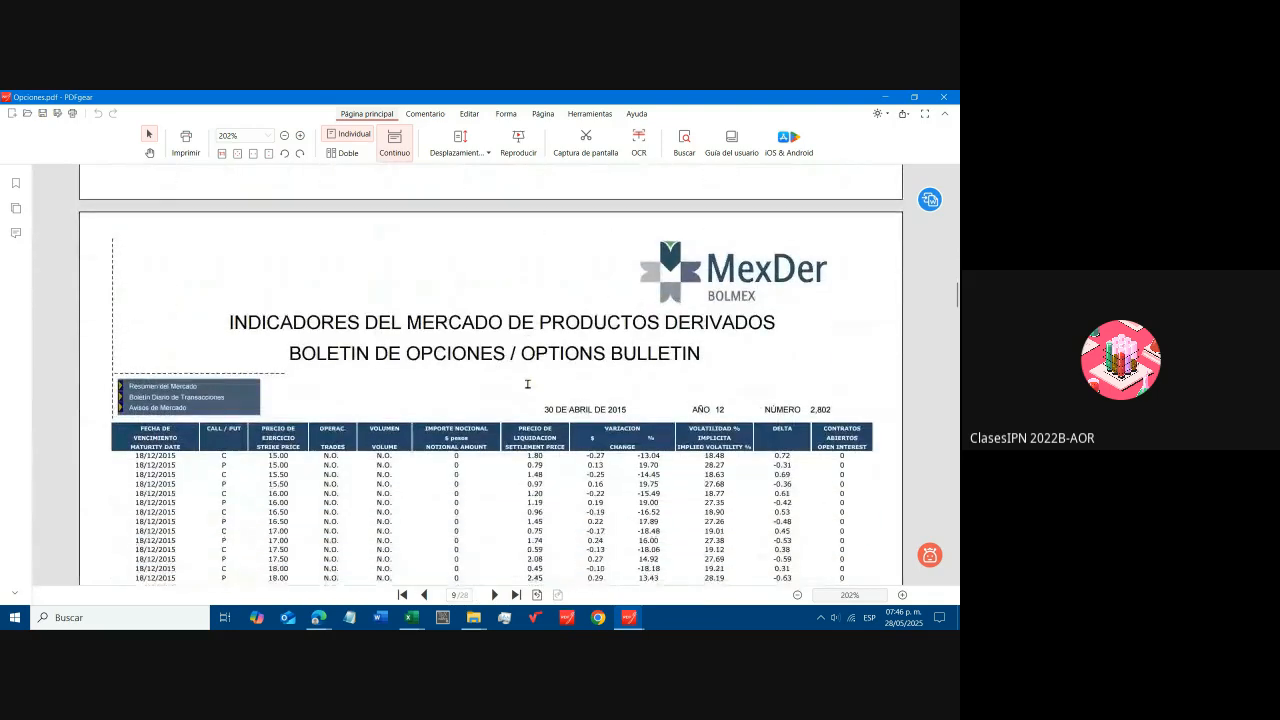
{"action": "scroll", "coordinate": [527, 384], "scroll_direction": "down", "scroll_amount": 5}
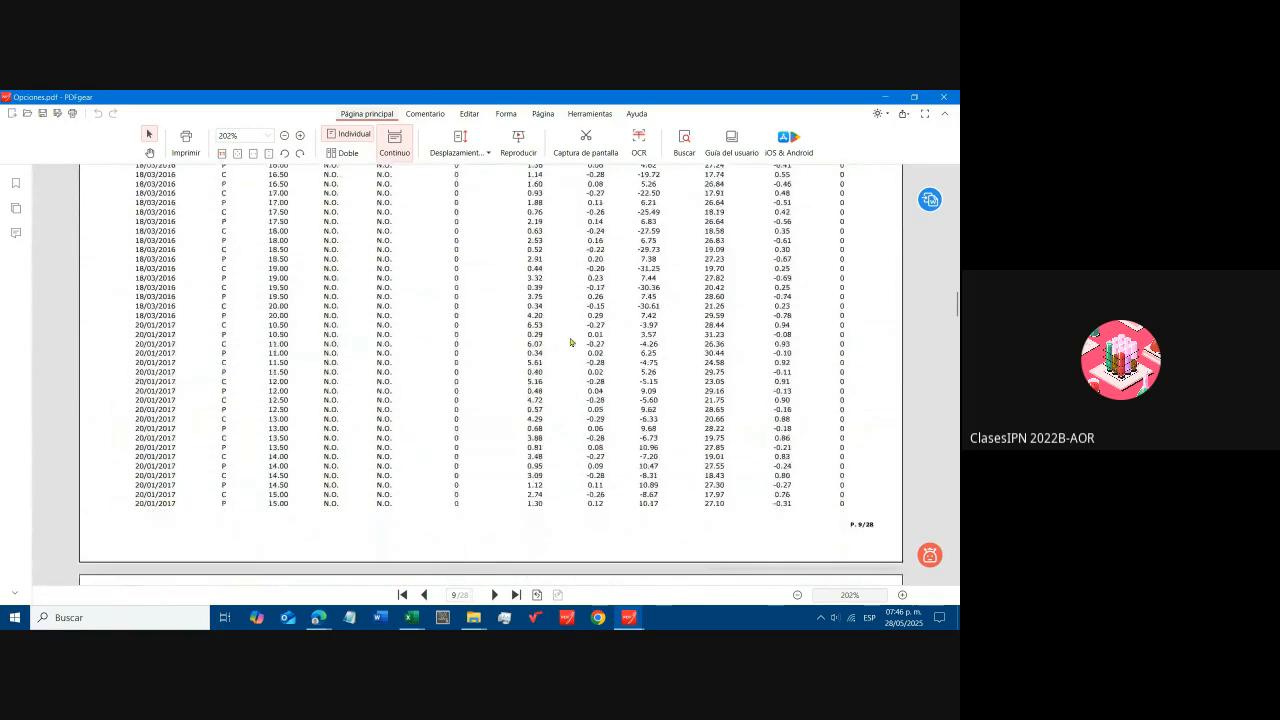
- Switch to the VolImplAMXL_BisecNewtonRaphson.xlsm workbook in Excel and set the zoom of the AMXL1 sheet to 175%
{"action": "left_click", "coordinate": [410, 617]}
{"action": "left_click", "coordinate": [367, 576]}
{"action": "scroll", "coordinate": [365, 440], "scroll_direction": "up", "scroll_amount": 6}
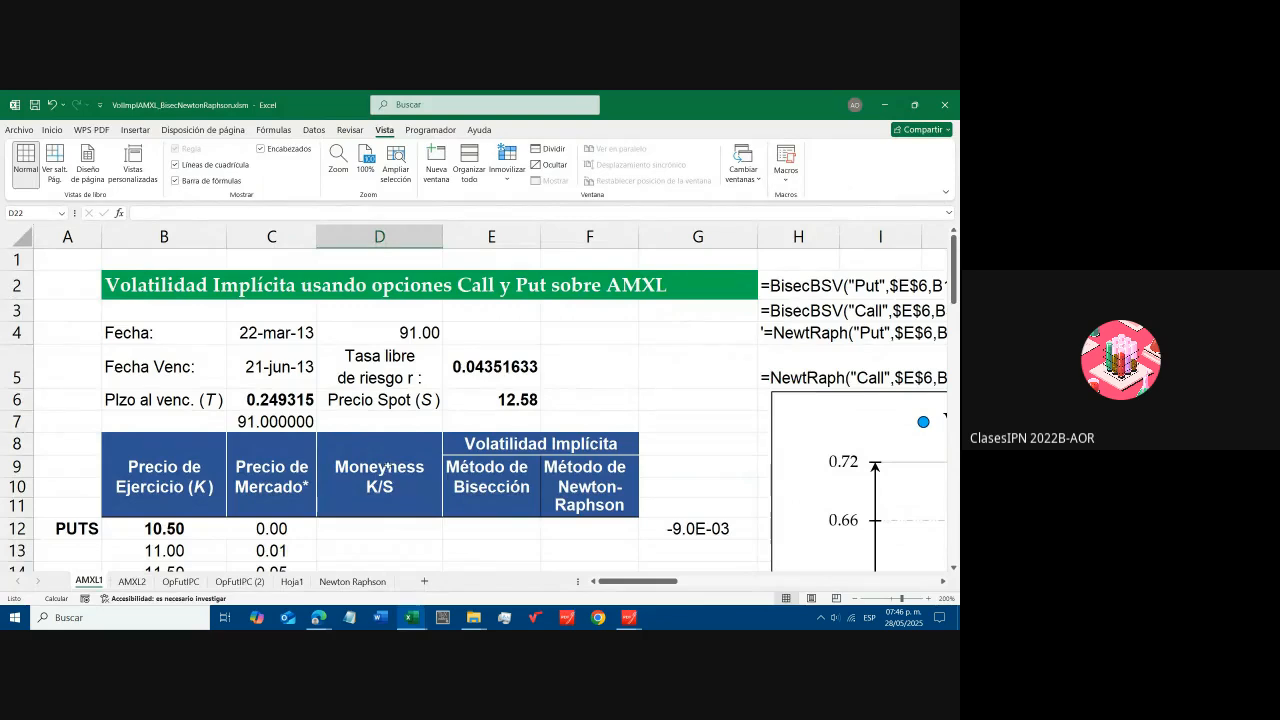
{"action": "scroll", "coordinate": [367, 439], "scroll_direction": "down", "scroll_amount": 2}
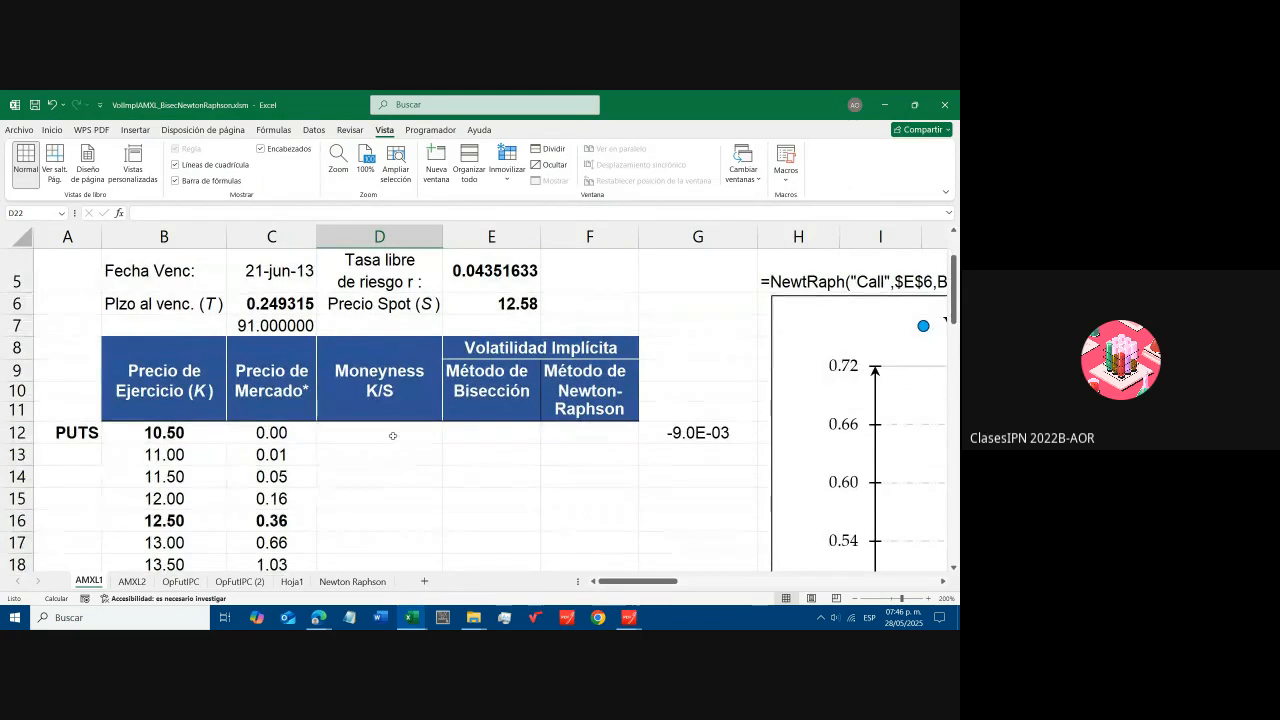
{"action": "left_click", "coordinate": [338, 160]}
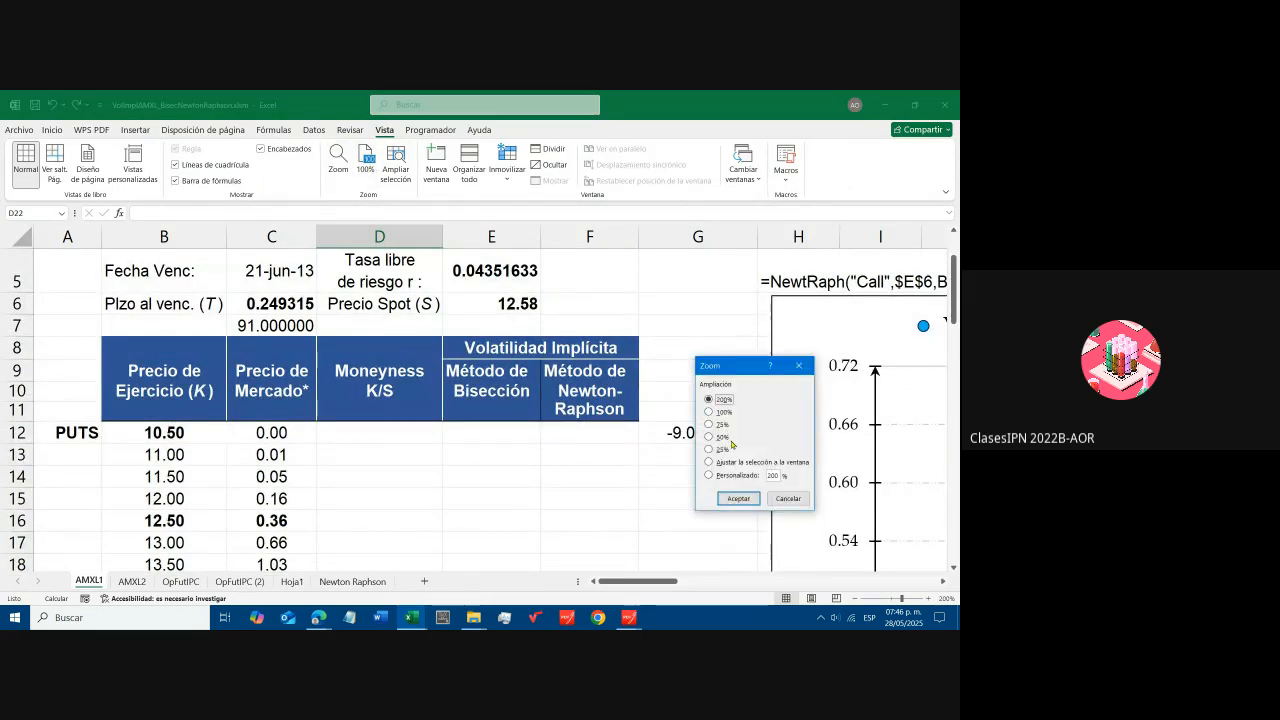
{"action": "double_click", "coordinate": [778, 475]}
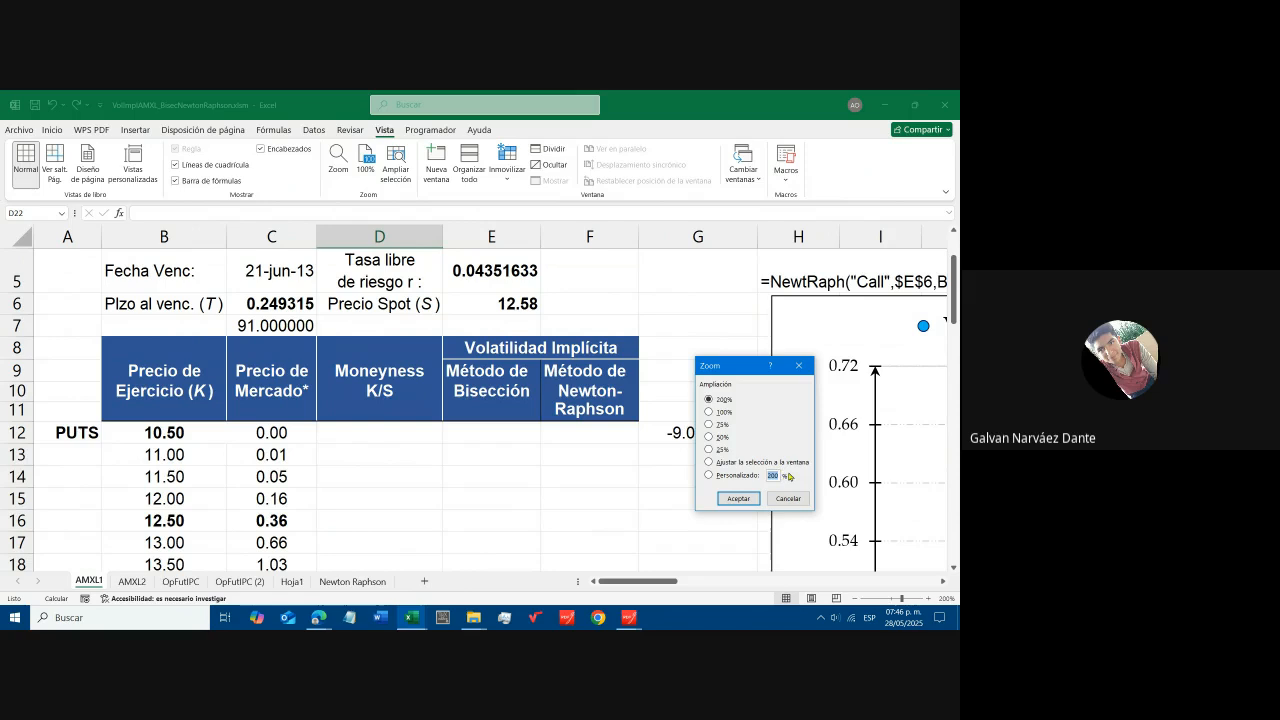
{"action": "type", "text": "175"}
{"action": "key", "text": "Return"}
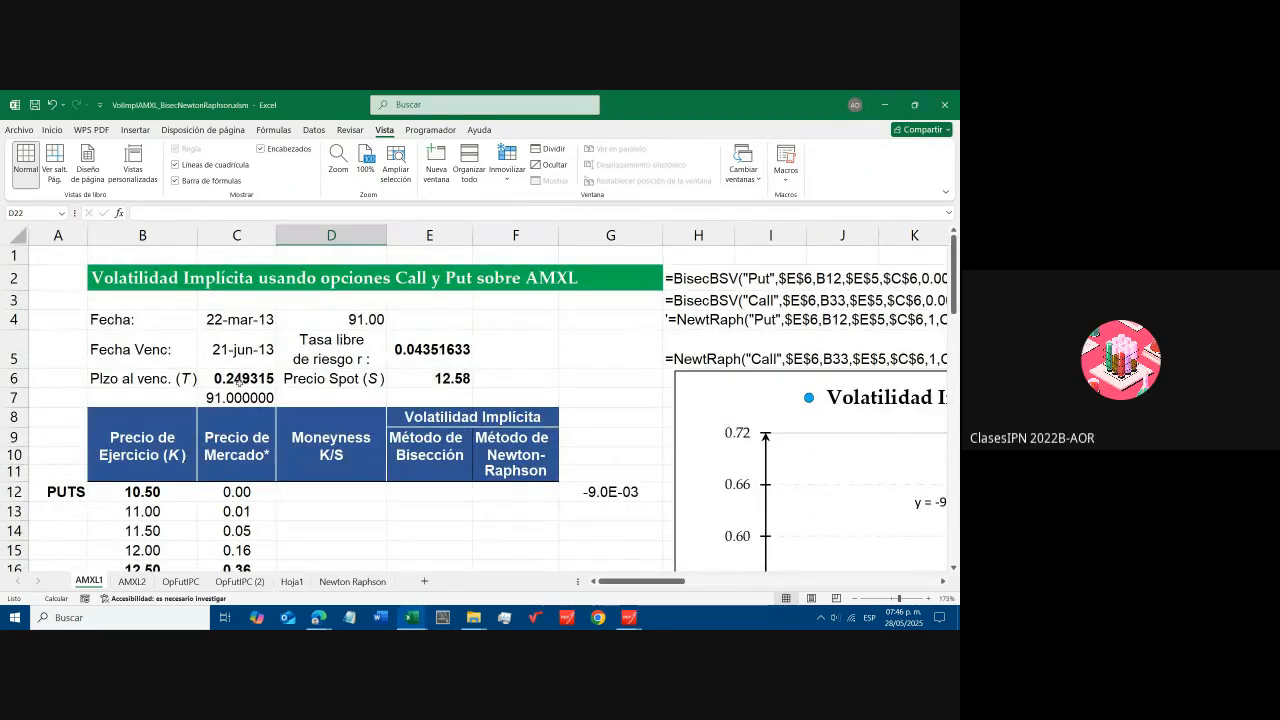
- Inspect the full dates stored in C4 (Fecha) and C5 (Fecha Venc) without changing them
{"action": "left_click", "coordinate": [240, 380]}
{"action": "key", "text": "Up"}
{"action": "key", "text": "Up"}
{"action": "key", "text": "Up"}
{"action": "key", "text": "Up"}
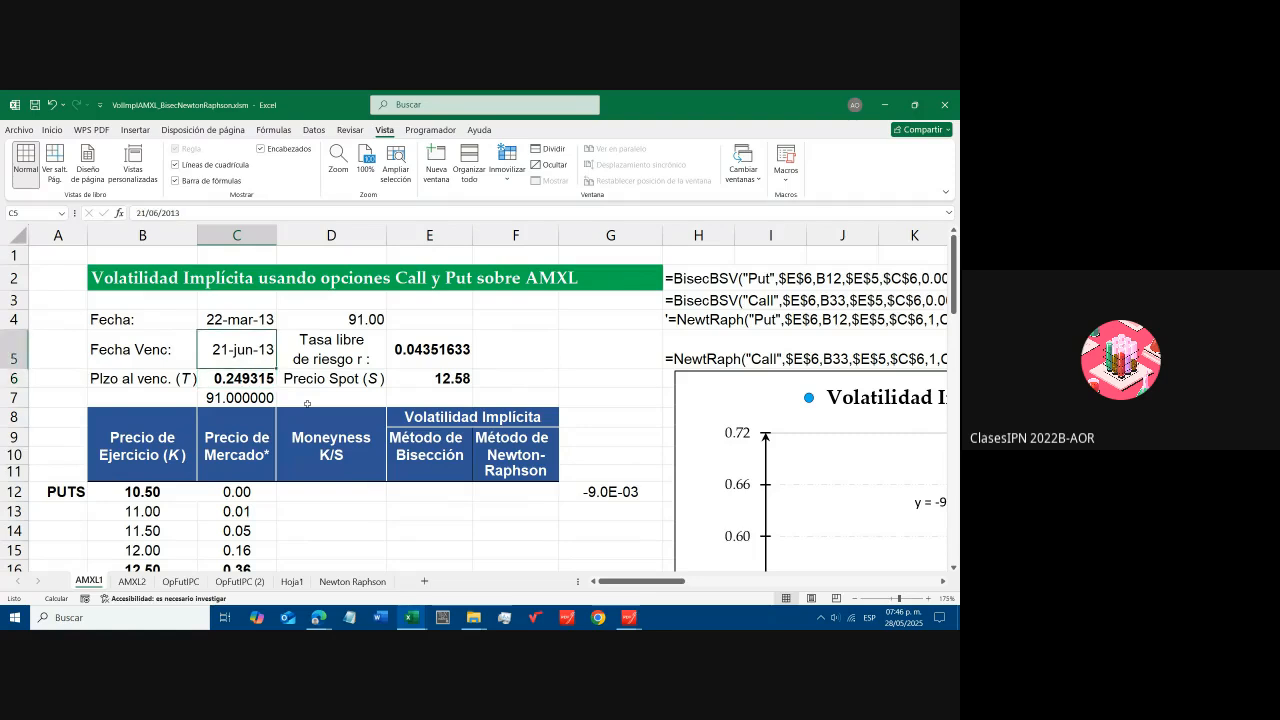
{"action": "key", "text": "Left"}
{"action": "key", "text": "Left"}
{"action": "key", "text": "Right"}
{"action": "key", "text": "Down"}
{"action": "key", "text": "Down"}
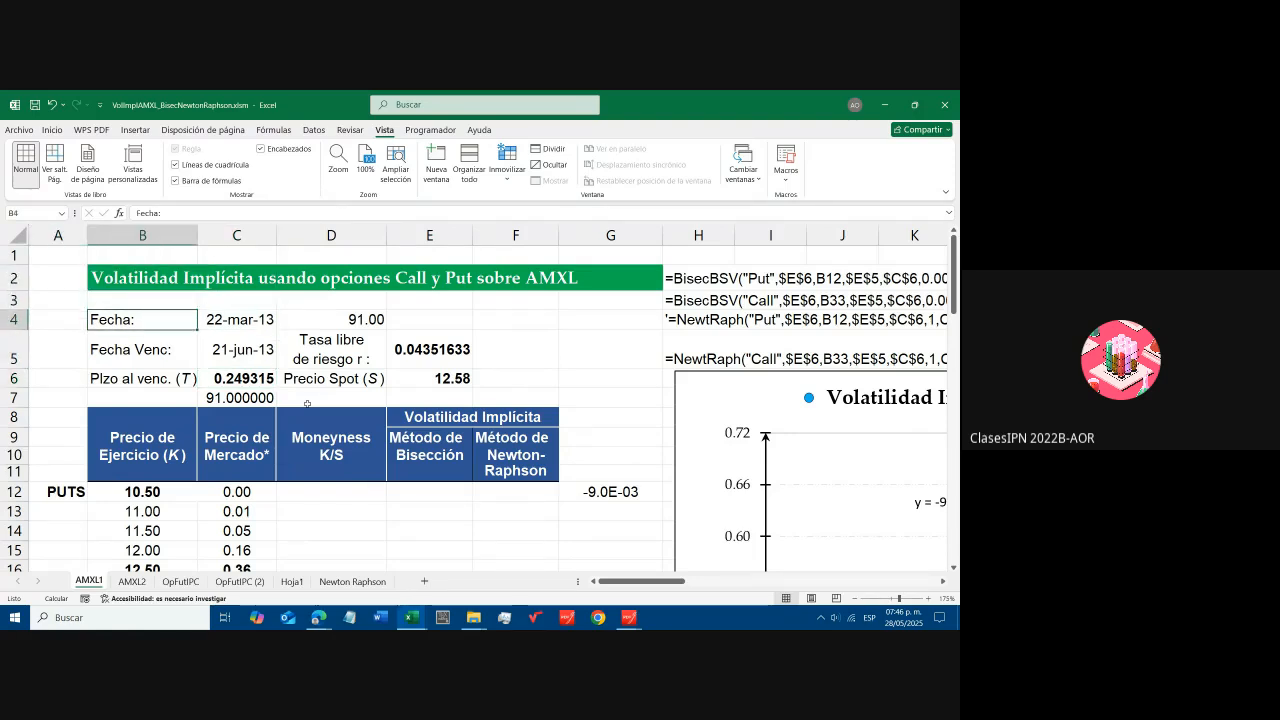
{"action": "key", "text": "Right"}
{"action": "key", "text": "F2"}
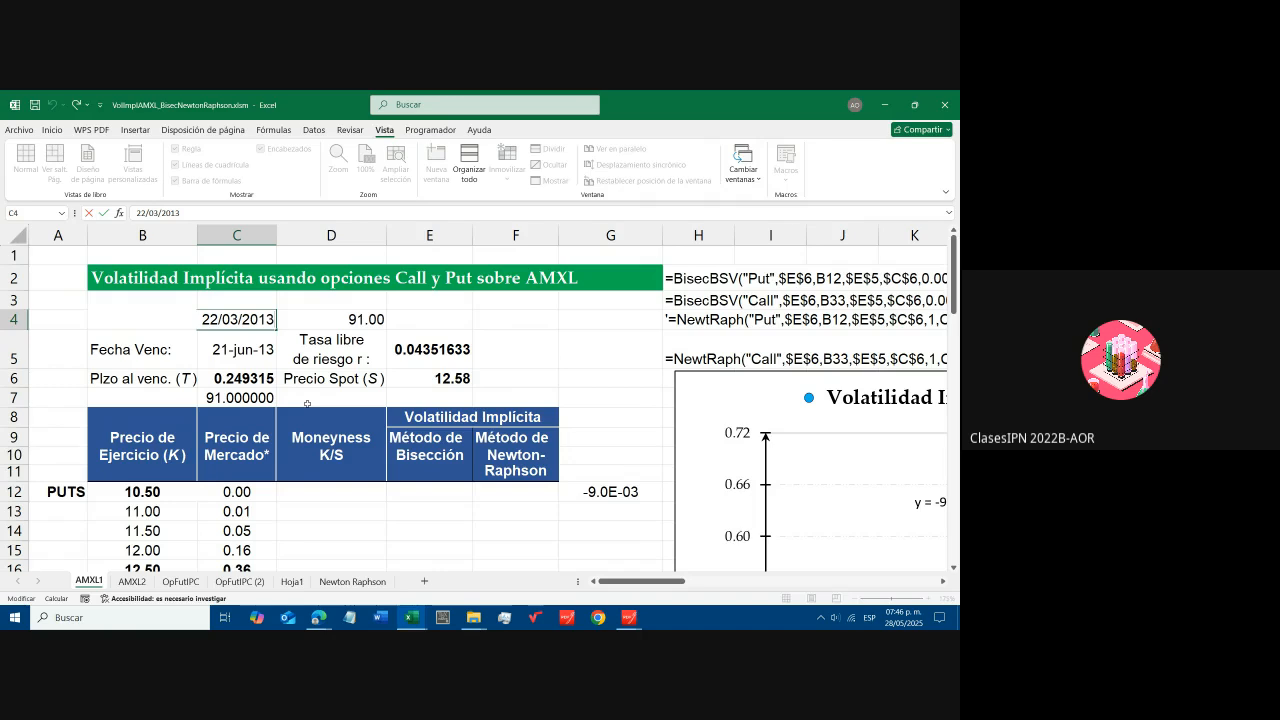
{"action": "key", "text": "Return"}
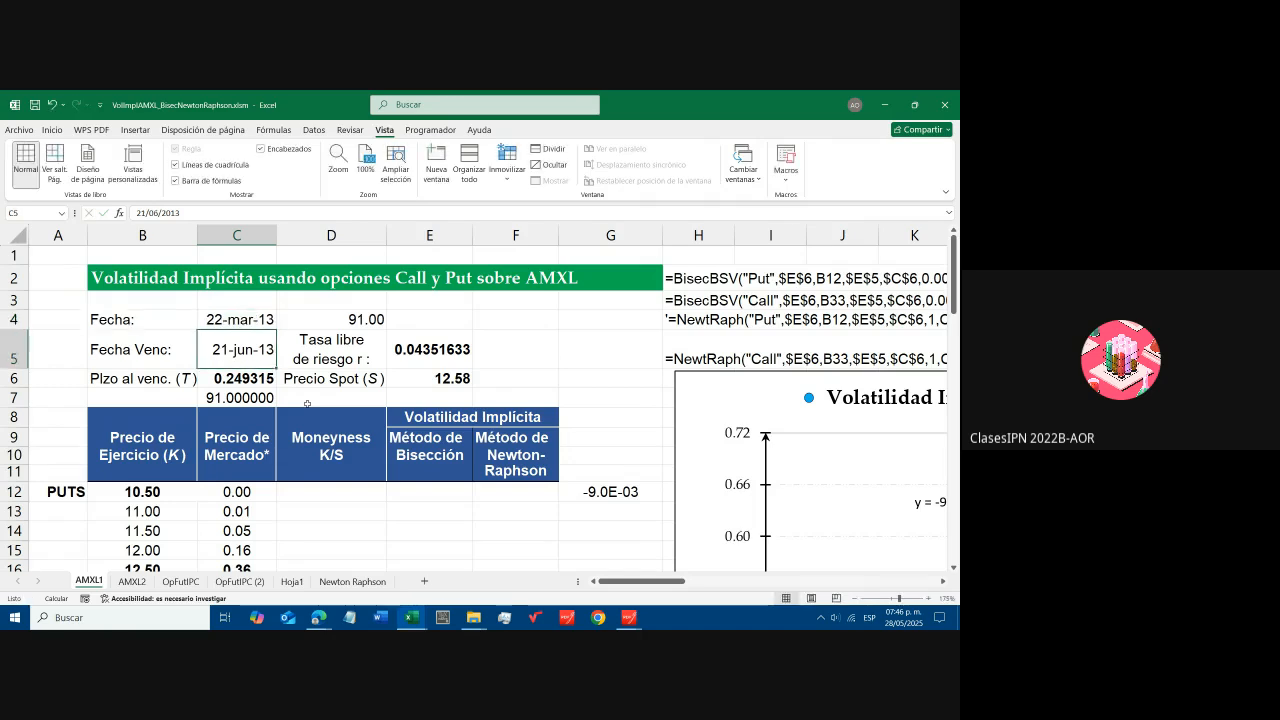
{"action": "key", "text": "F2"}
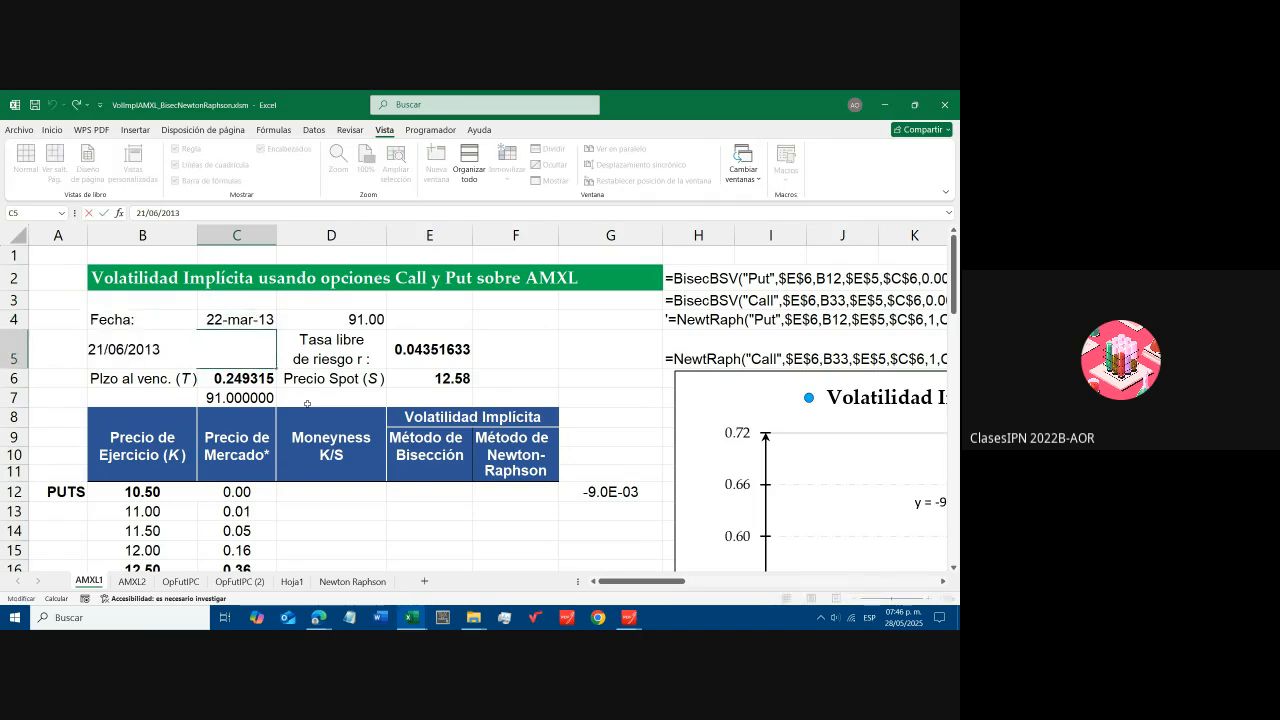
{"action": "key", "text": "Return"}
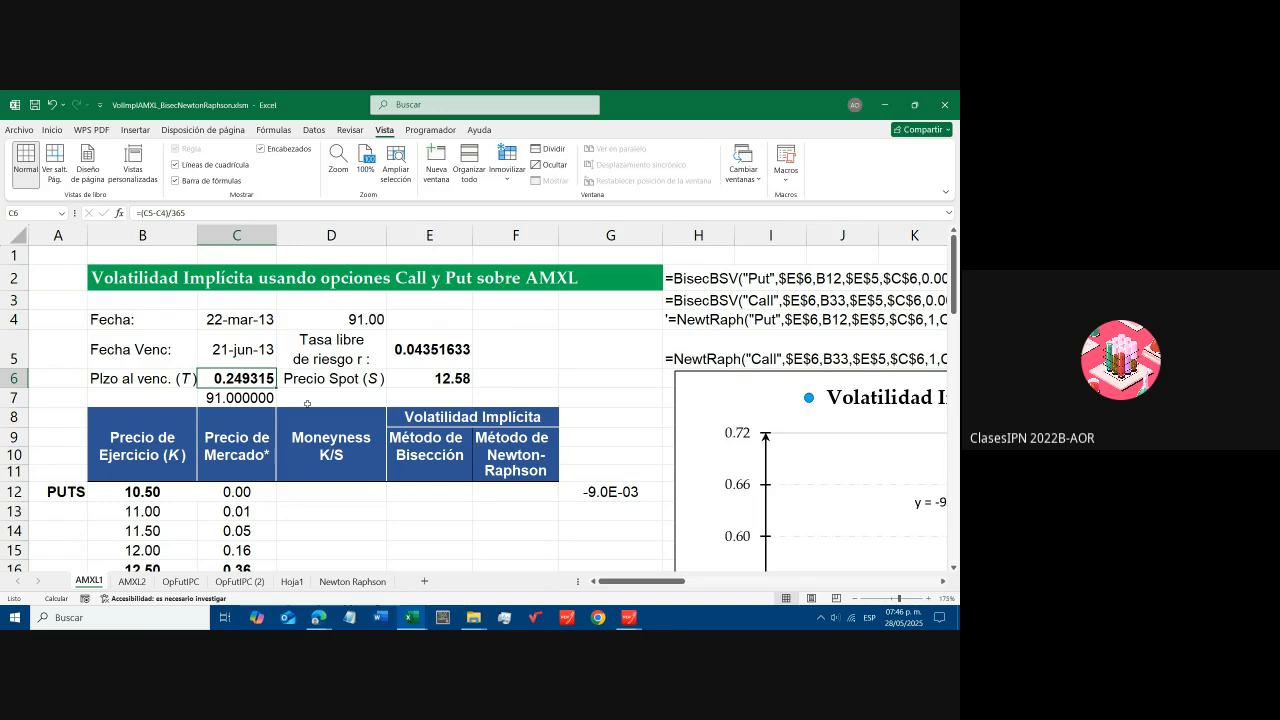
- Show the formulas behind the time to maturity in C6 and the day difference in C7, keeping both as they are
{"action": "key", "text": "F2"}
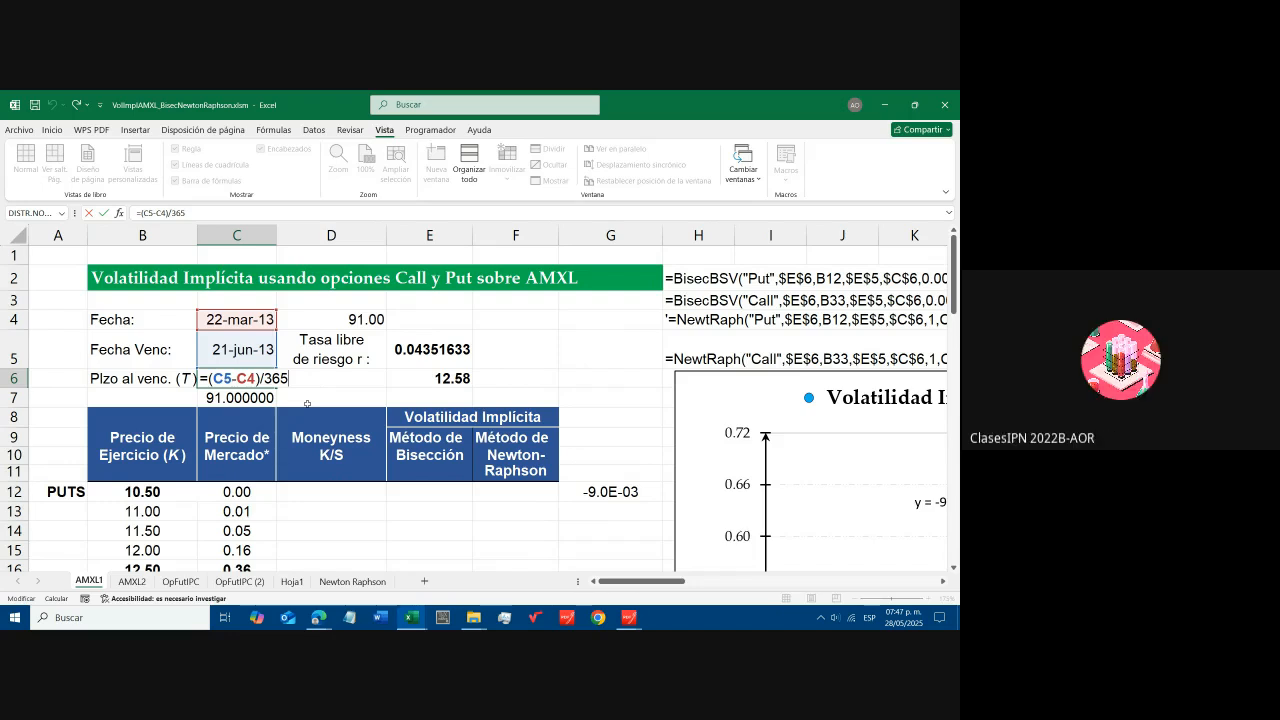
{"action": "key", "text": "Return"}
{"action": "key", "text": "Up"}
{"action": "key", "text": "Down"}
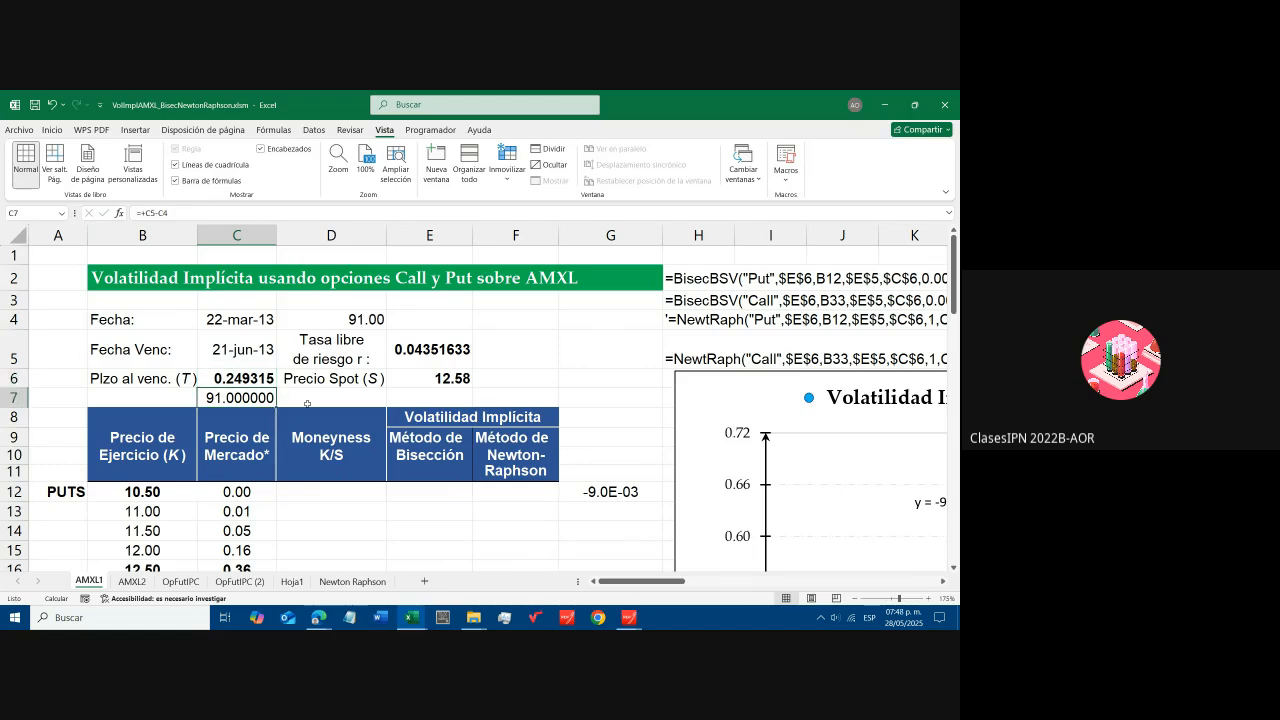
{"action": "key", "text": "F2"}
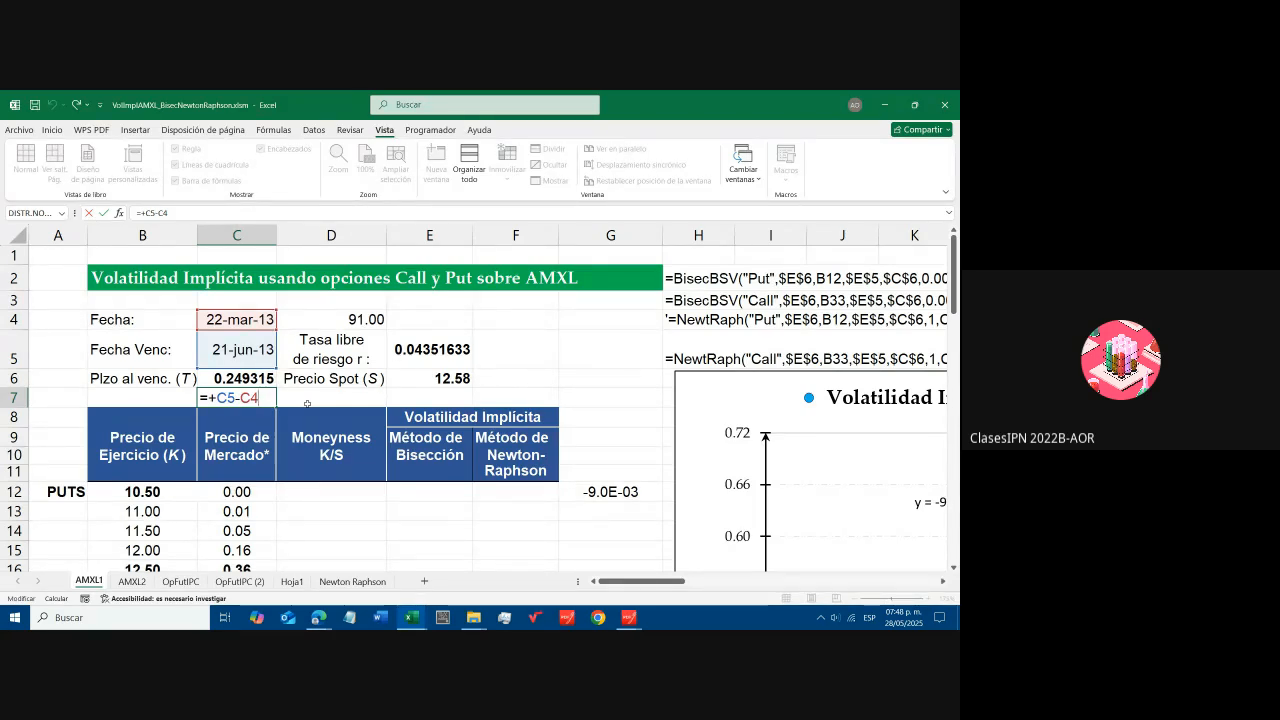
{"action": "key", "text": "ctrl+Return"}
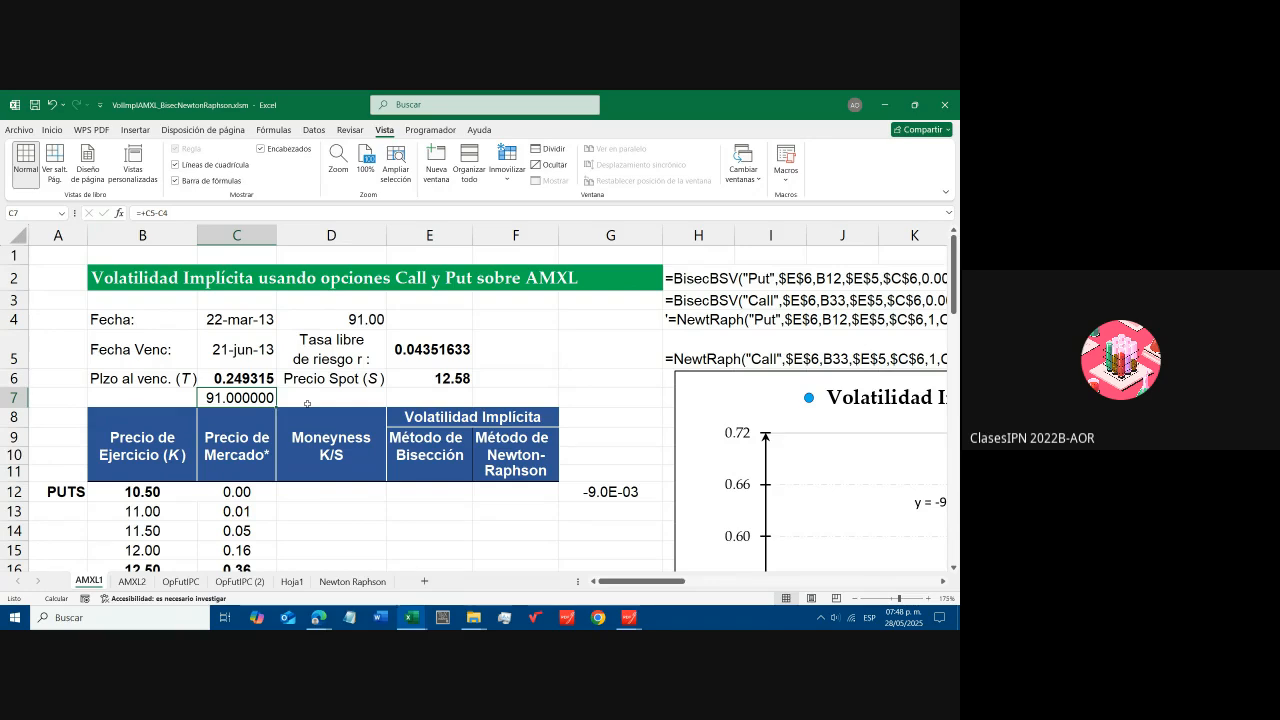
{"action": "key", "text": "F3"}
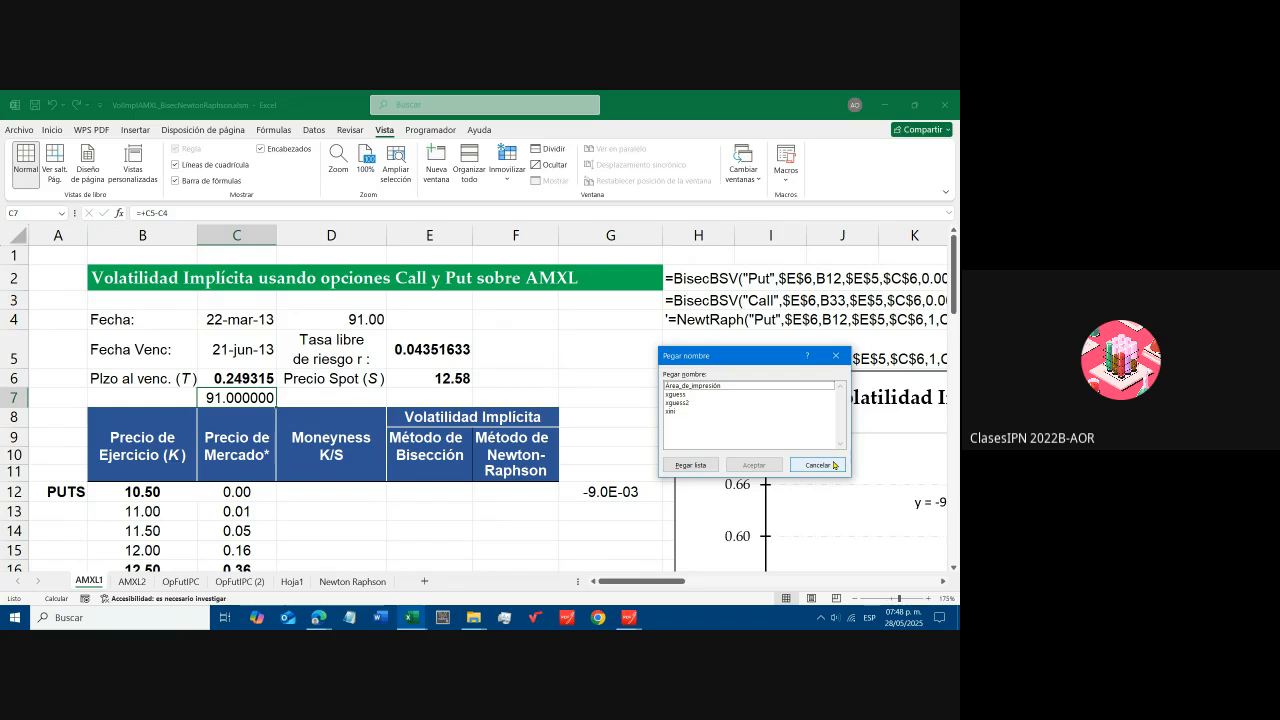
- Inspect the risk-free rate stored in E5 of the AMXL1 sheet without changing it
{"action": "left_click", "coordinate": [835, 465]}
{"action": "left_click", "coordinate": [237, 320]}
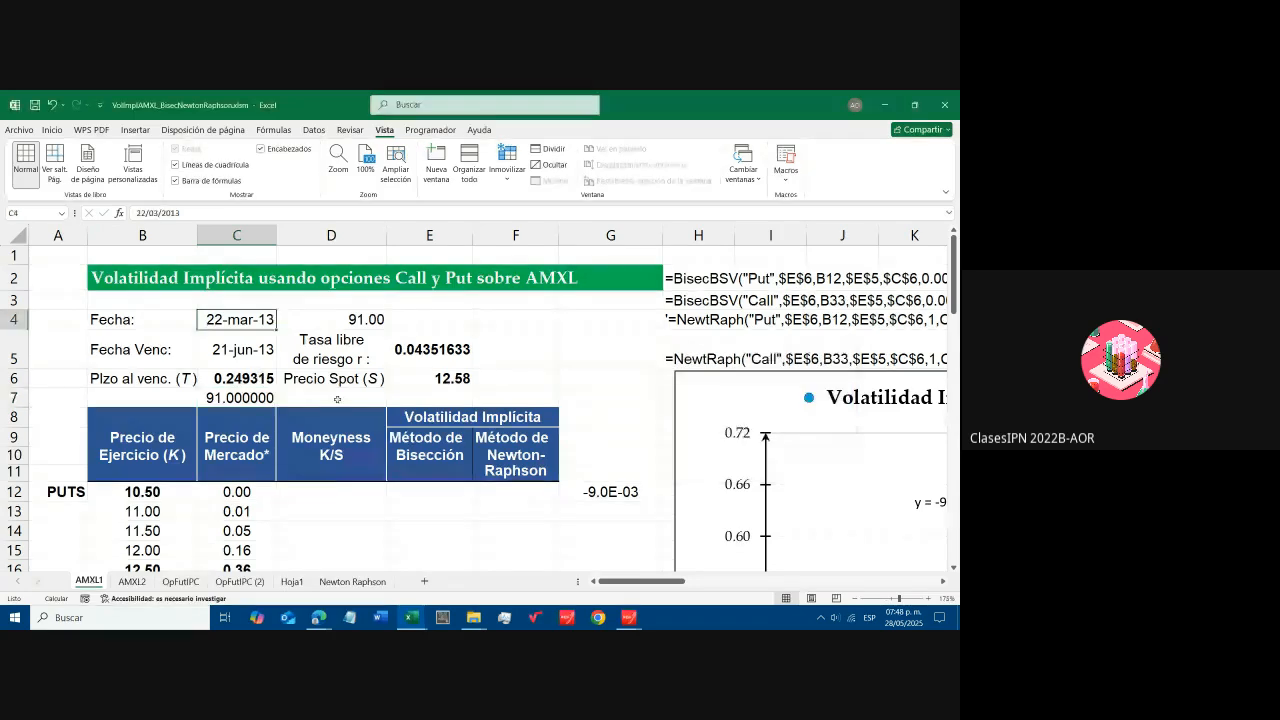
{"action": "key", "text": "Right"}
{"action": "key", "text": "Right"}
{"action": "key", "text": "Down"}
{"action": "key", "text": "F2"}
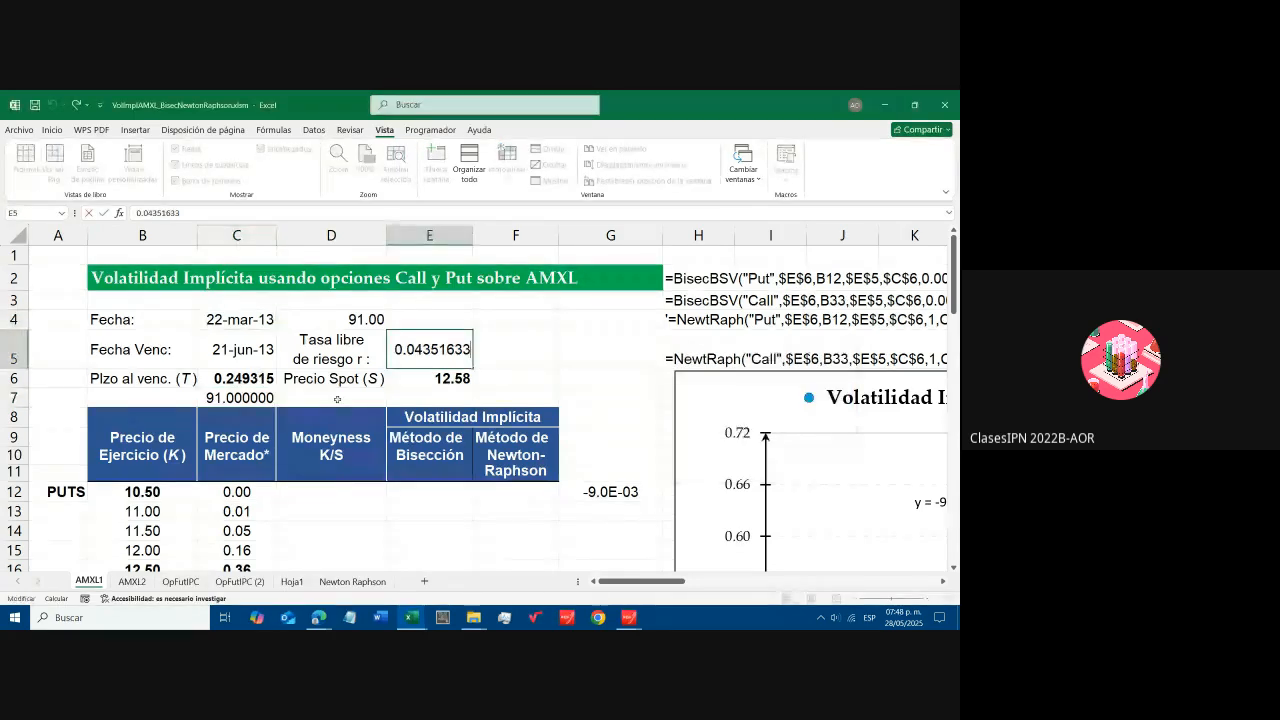
{"action": "key", "text": "Escape"}
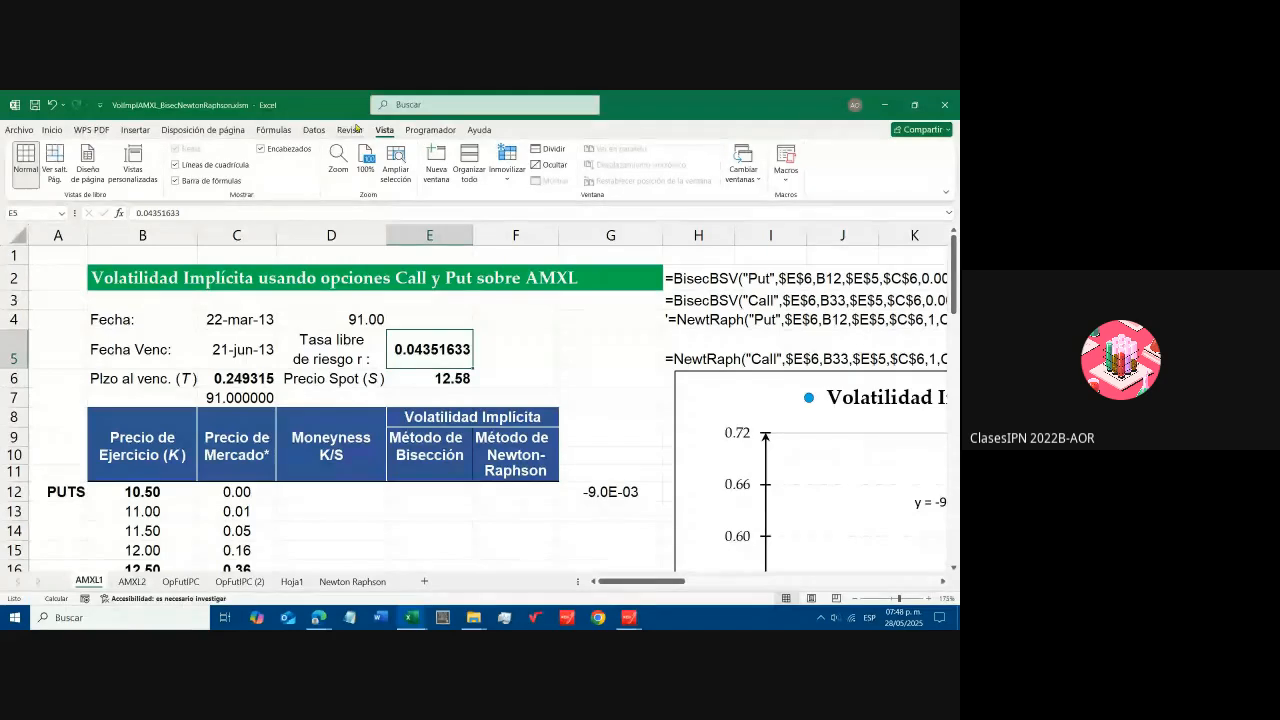
- Open the workbook's VBA code at the start of Módulo1 and mark the r argument of the bs_price function
{"action": "left_click", "coordinate": [430, 130]}
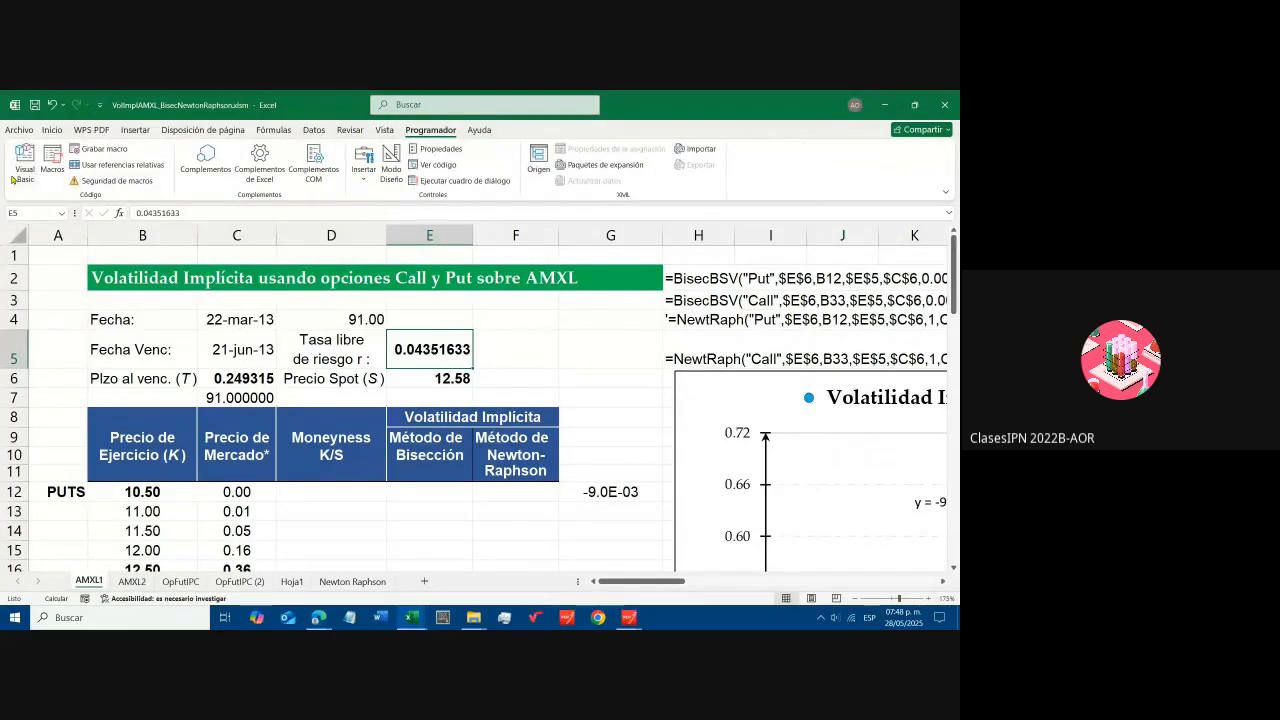
{"action": "left_click", "coordinate": [20, 176]}
{"action": "left_click", "coordinate": [196, 316]}
{"action": "scroll", "coordinate": [217, 290], "scroll_direction": "up", "scroll_amount": 12}
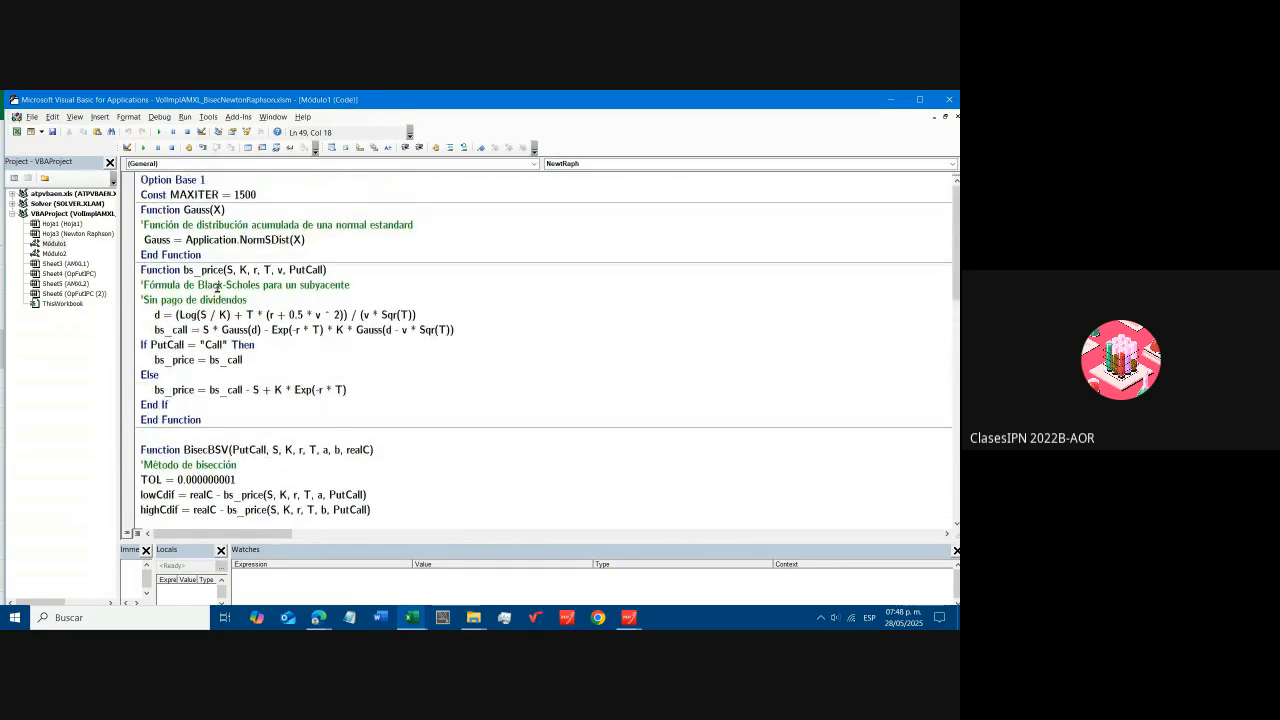
{"action": "double_click", "coordinate": [256, 271]}
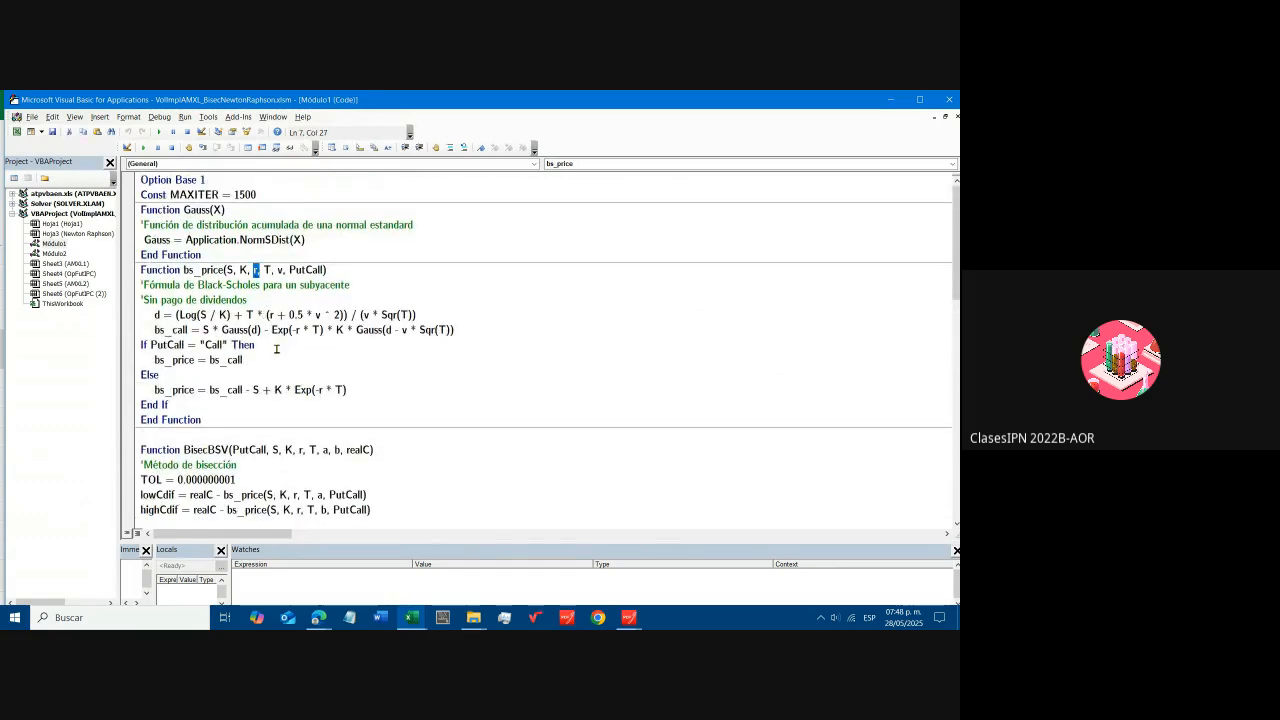
- Look briefly at the implied volatility slide in the browser, then return to the AMXL1 sheet and select the spot price in E6
{"action": "left_click", "coordinate": [318, 617]}
{"action": "left_click", "coordinate": [291, 563]}
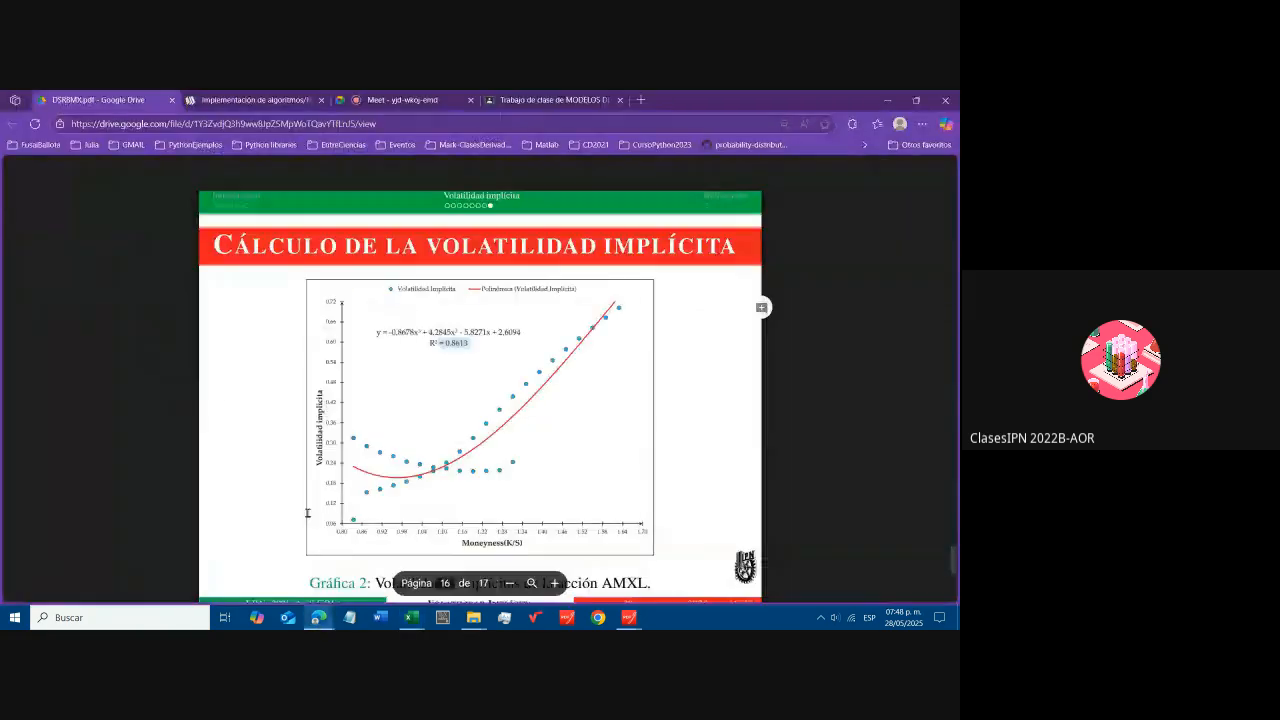
{"action": "left_click", "coordinate": [409, 617]}
{"action": "left_click", "coordinate": [343, 557]}
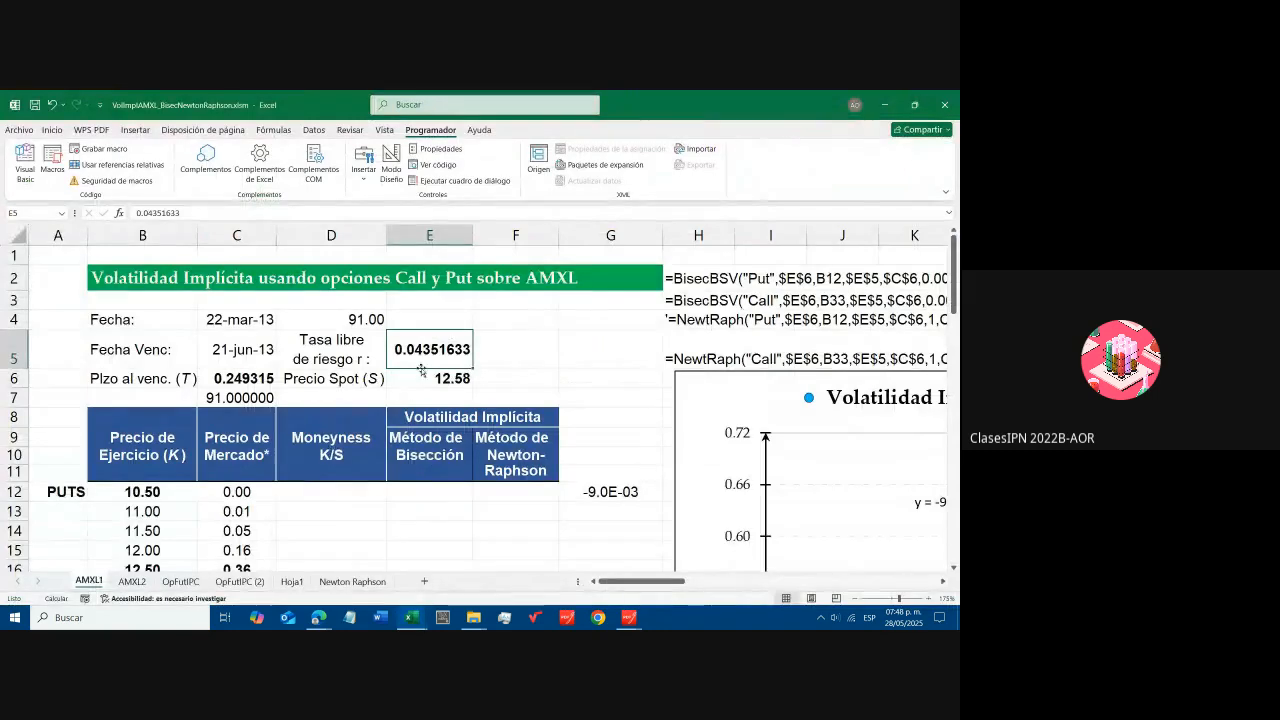
{"action": "left_click", "coordinate": [439, 379]}
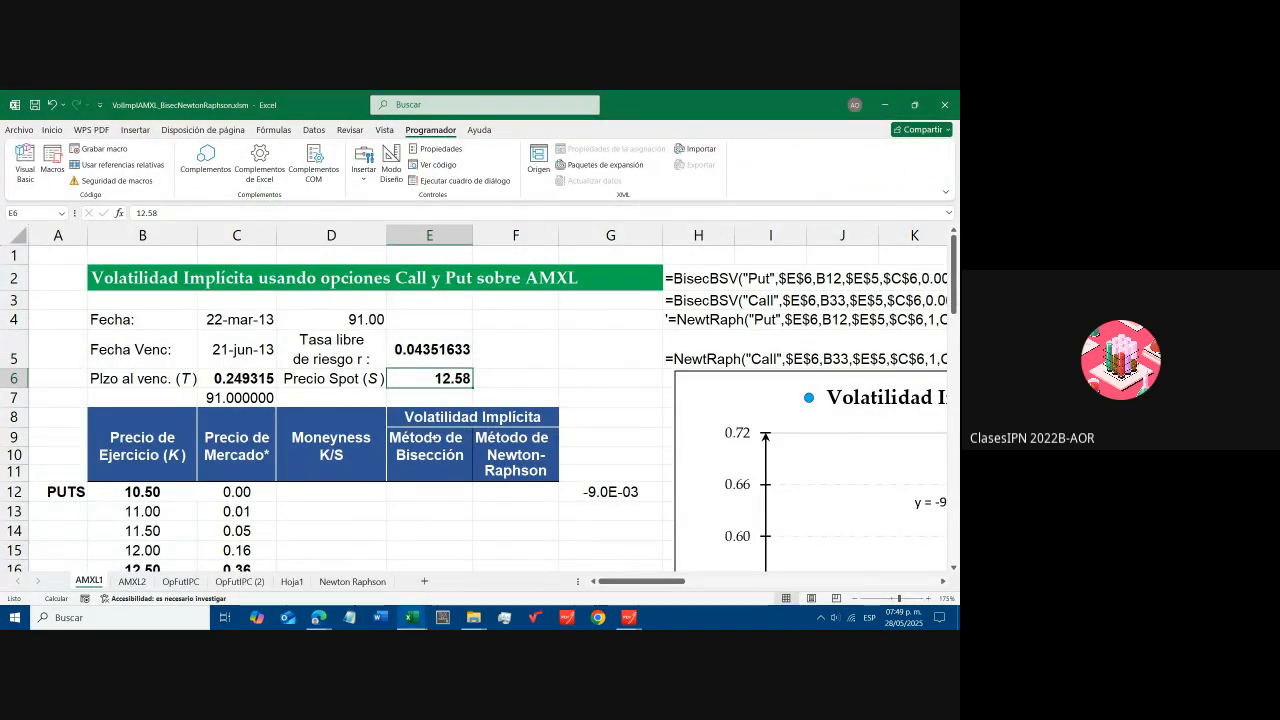
- Review the strike and market price columns of the AMXL puts and calls by selecting their ranges, then return to the table's header
{"action": "scroll", "coordinate": [440, 456], "scroll_direction": "down", "scroll_amount": 1}
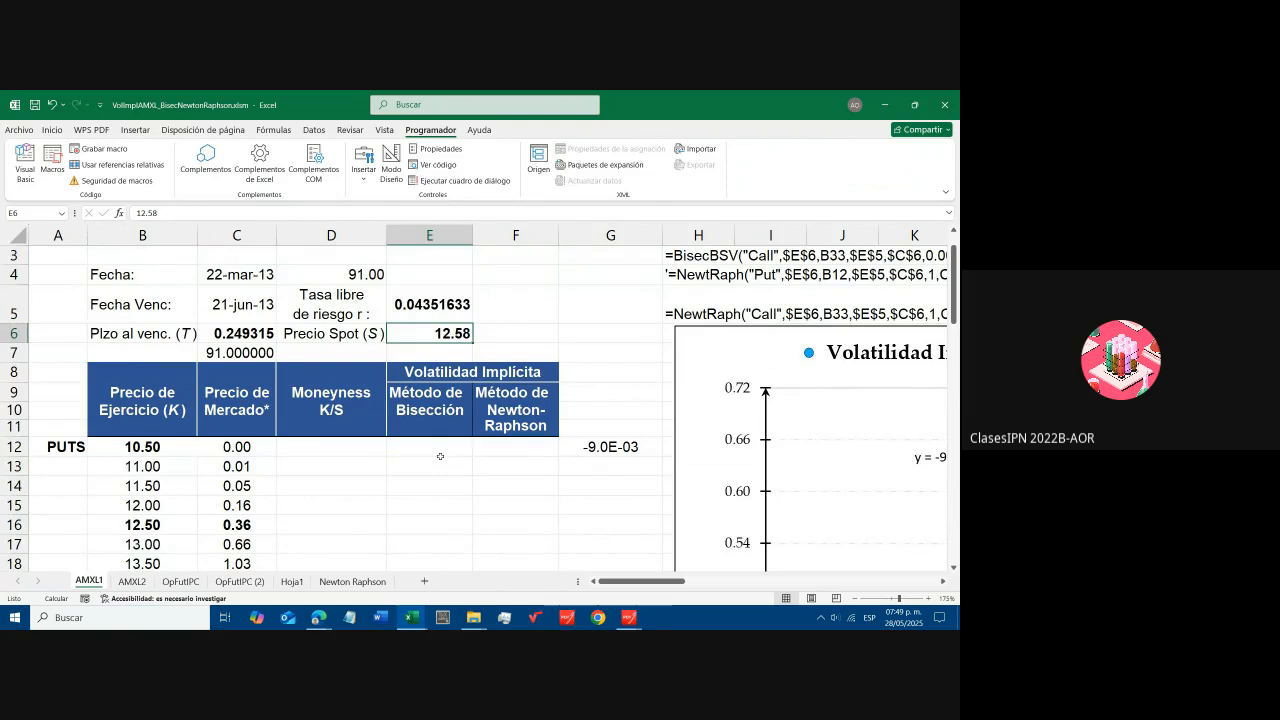
{"action": "scroll", "coordinate": [440, 456], "scroll_direction": "down", "scroll_amount": 3}
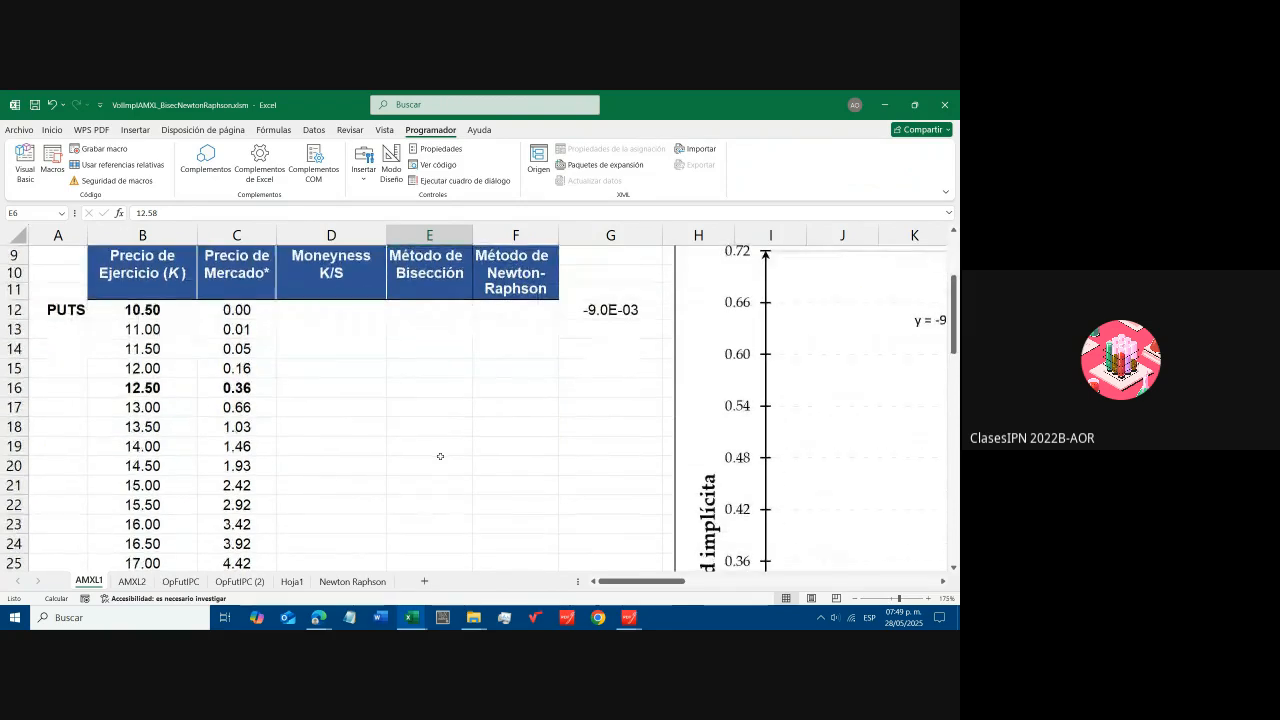
{"action": "left_click_drag", "start_coordinate": [156, 310], "coordinate": [193, 462]}
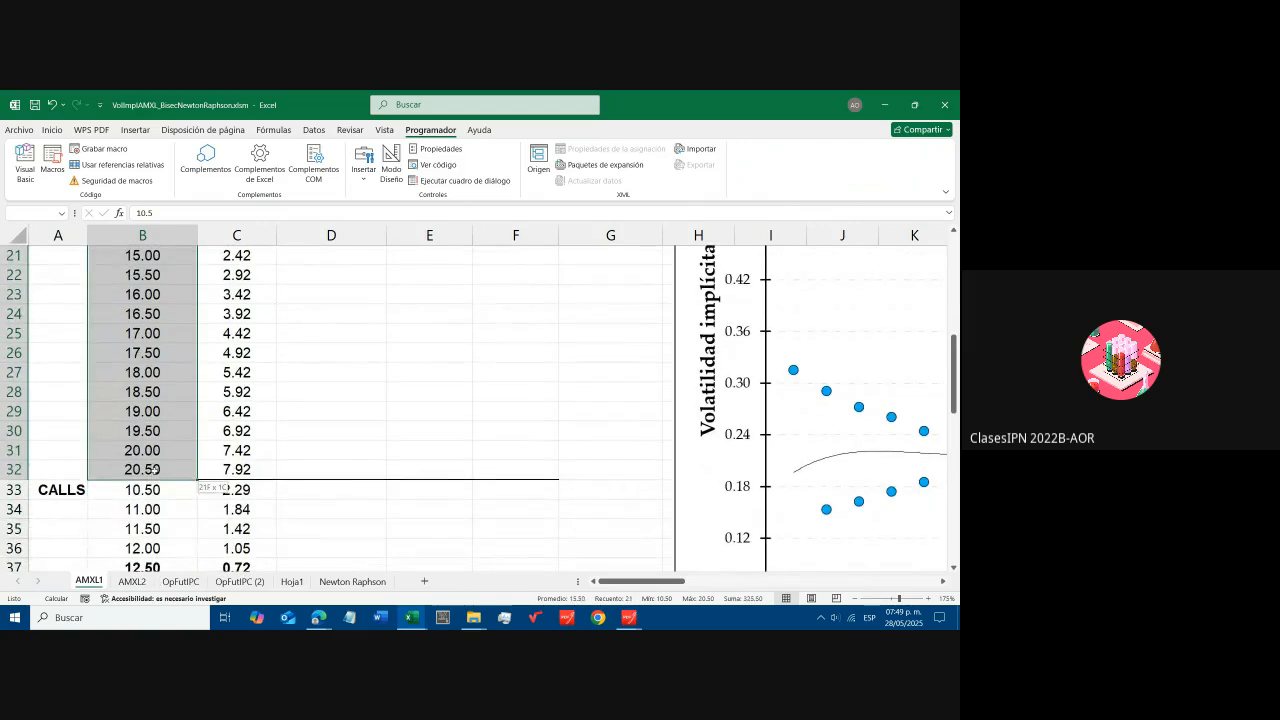
{"action": "scroll", "coordinate": [238, 436], "scroll_direction": "up", "scroll_amount": 5}
{"action": "mouse_move", "coordinate": [240, 410]}
{"action": "left_mouse_down"}
{"action": "mouse_move", "coordinate": [240, 548]}
{"action": "mouse_move", "coordinate": [240, 432]}
{"action": "left_mouse_up"}
{"action": "scroll", "coordinate": [240, 507], "scroll_direction": "down", "scroll_amount": 5}
{"action": "left_click_drag", "start_coordinate": [148, 451], "coordinate": [150, 528]}
{"action": "scroll", "coordinate": [255, 322], "scroll_direction": "up", "scroll_amount": 1}
{"action": "left_click_drag", "start_coordinate": [236, 294], "coordinate": [238, 530]}
{"action": "left_click", "coordinate": [316, 451]}
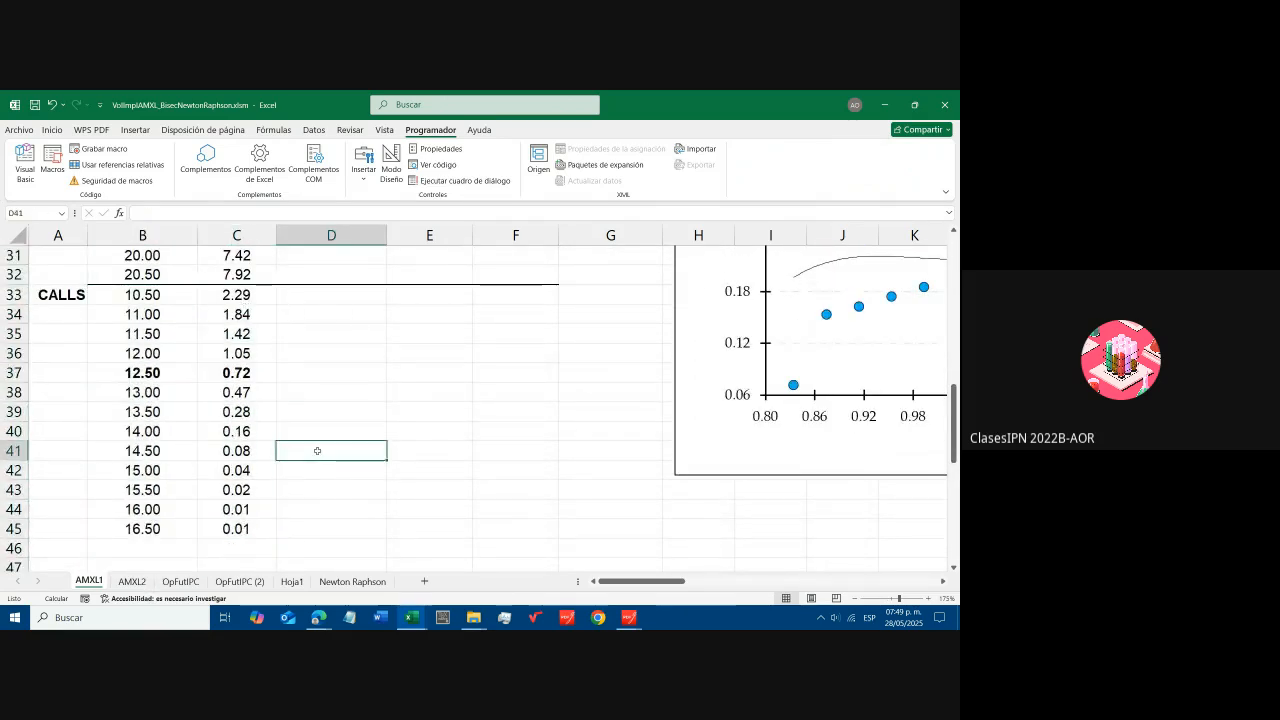
{"action": "scroll", "coordinate": [317, 450], "scroll_direction": "up", "scroll_amount": 2}
{"action": "scroll", "coordinate": [318, 450], "scroll_direction": "up", "scroll_amount": 5}
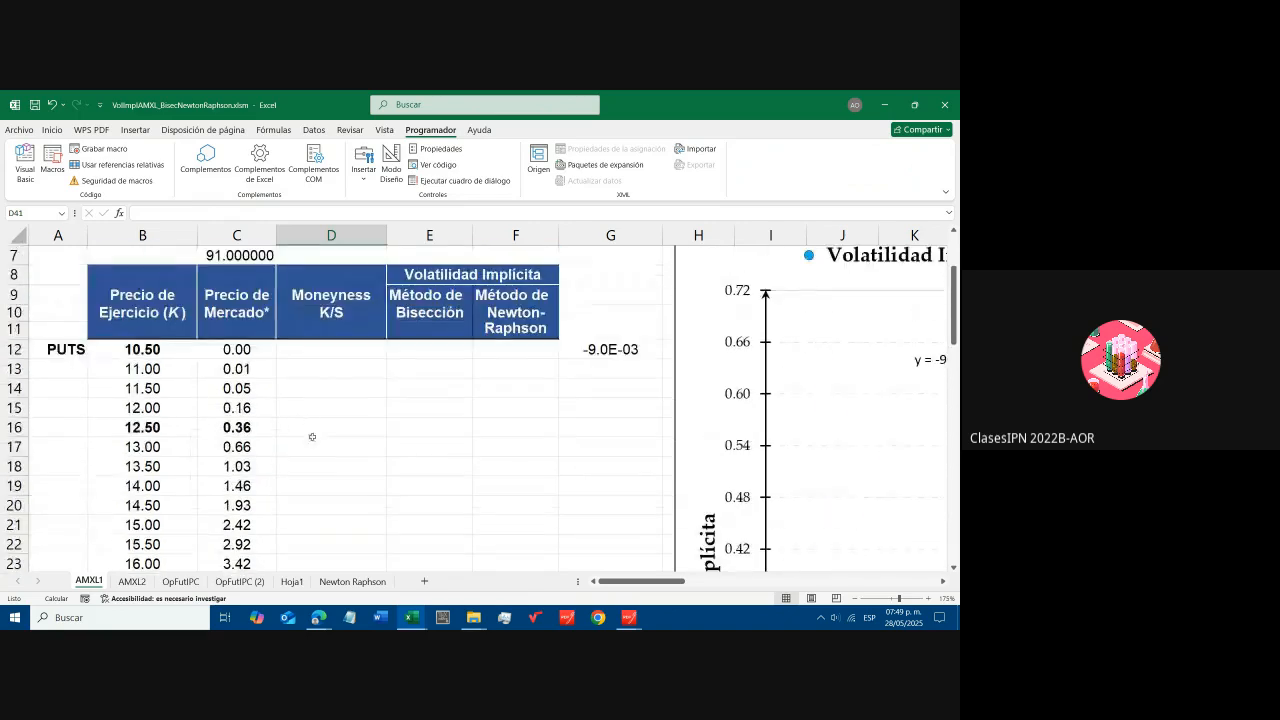
- Point out the first put's market price in C12 and its bisection and Newton-Raphson volatility cells, E12 and F12
{"action": "left_click", "coordinate": [236, 349]}
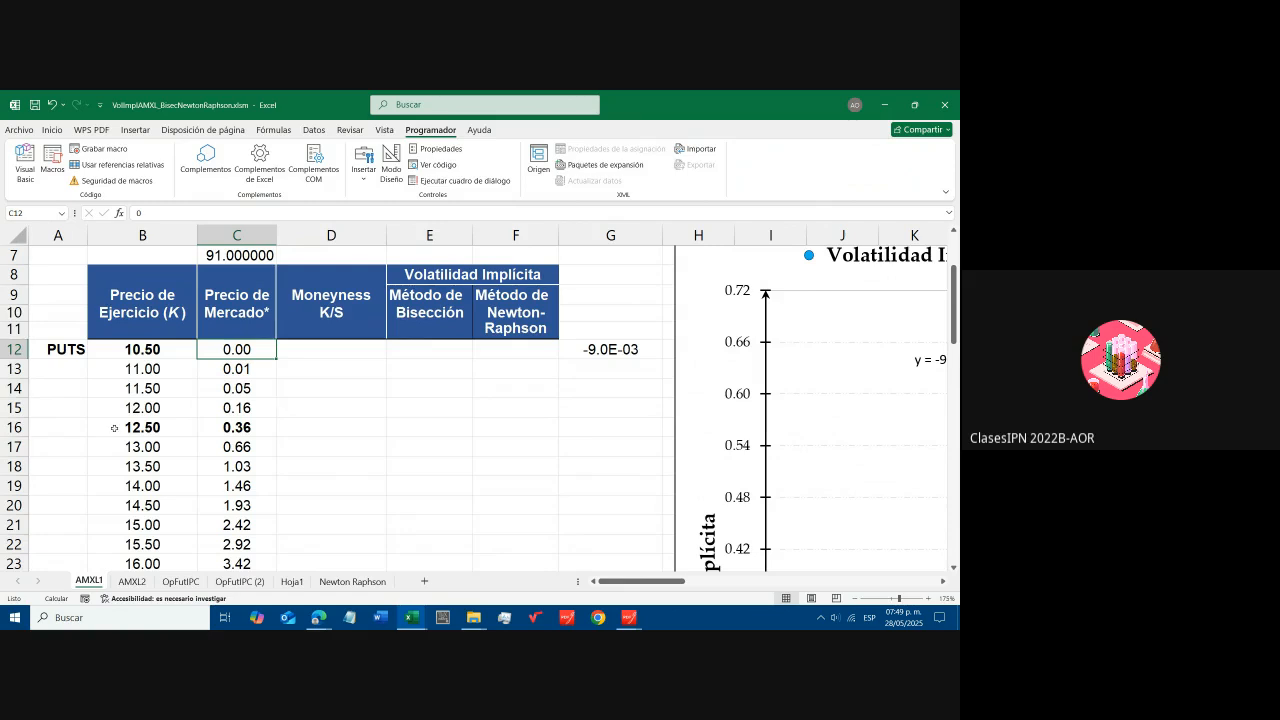
{"action": "left_click_drag", "start_coordinate": [418, 352], "coordinate": [493, 361]}
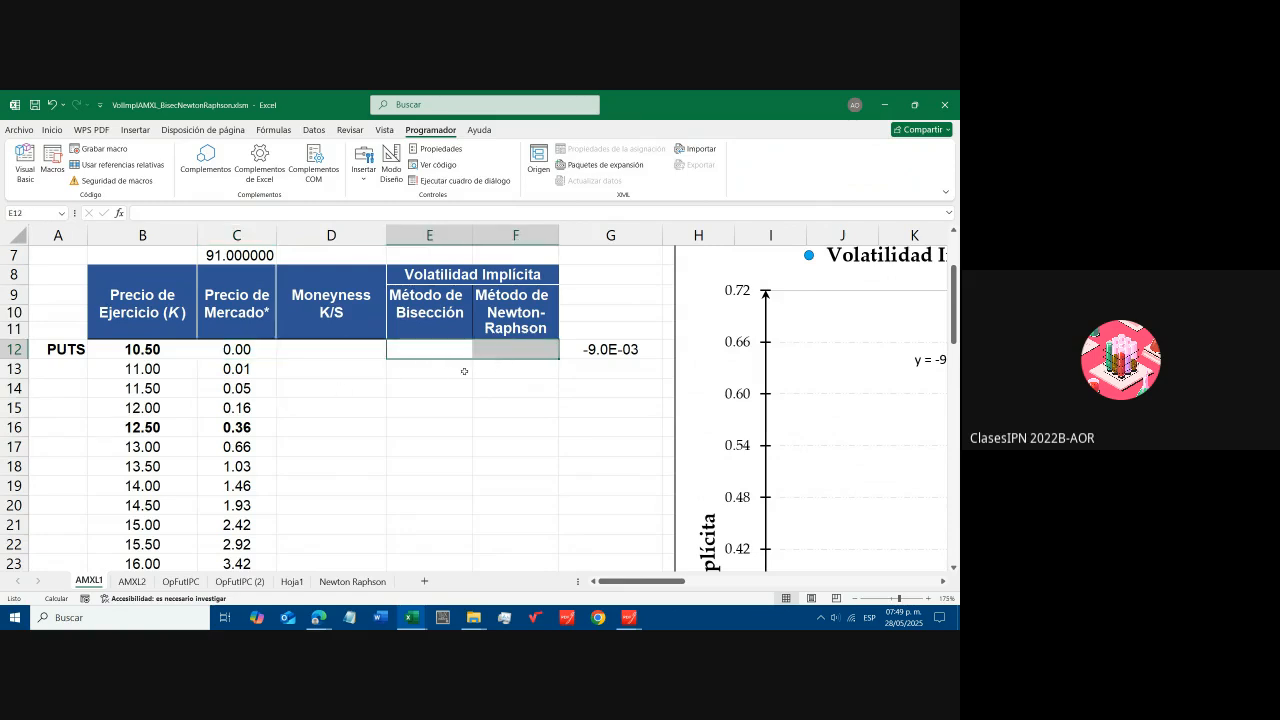
{"action": "left_click", "coordinate": [436, 345]}
{"action": "left_click", "coordinate": [503, 349]}
{"action": "left_click", "coordinate": [449, 349]}
{"action": "left_click", "coordinate": [540, 352]}
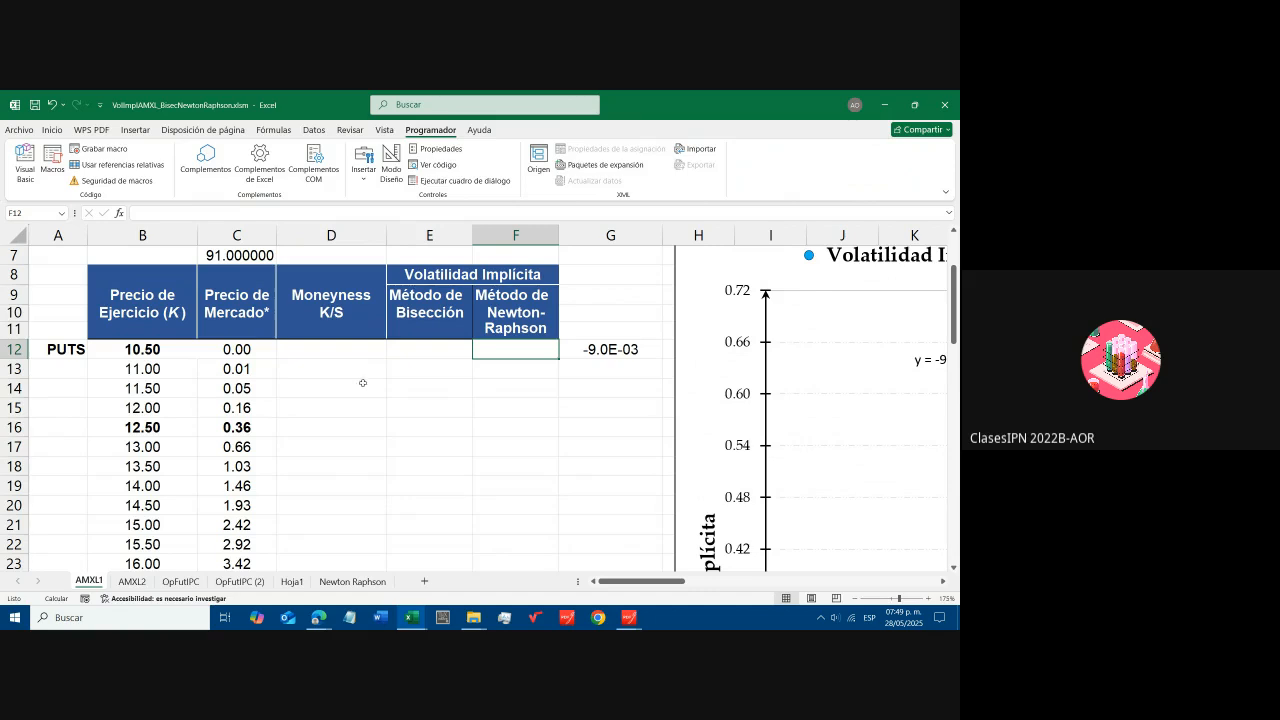
- Enter the moneyness formula =B12/$E$6 in D12, with an absolute reference to the spot price
{"action": "left_click", "coordinate": [315, 355]}
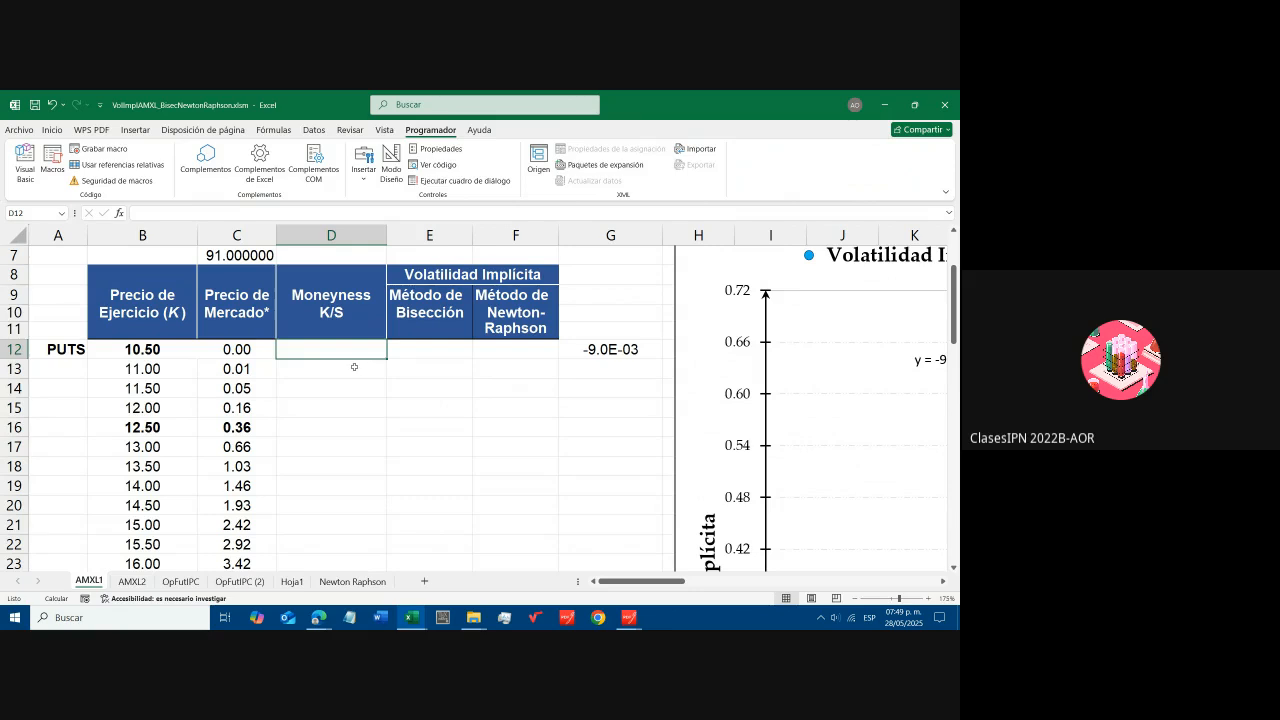
{"action": "type", "text": "="}
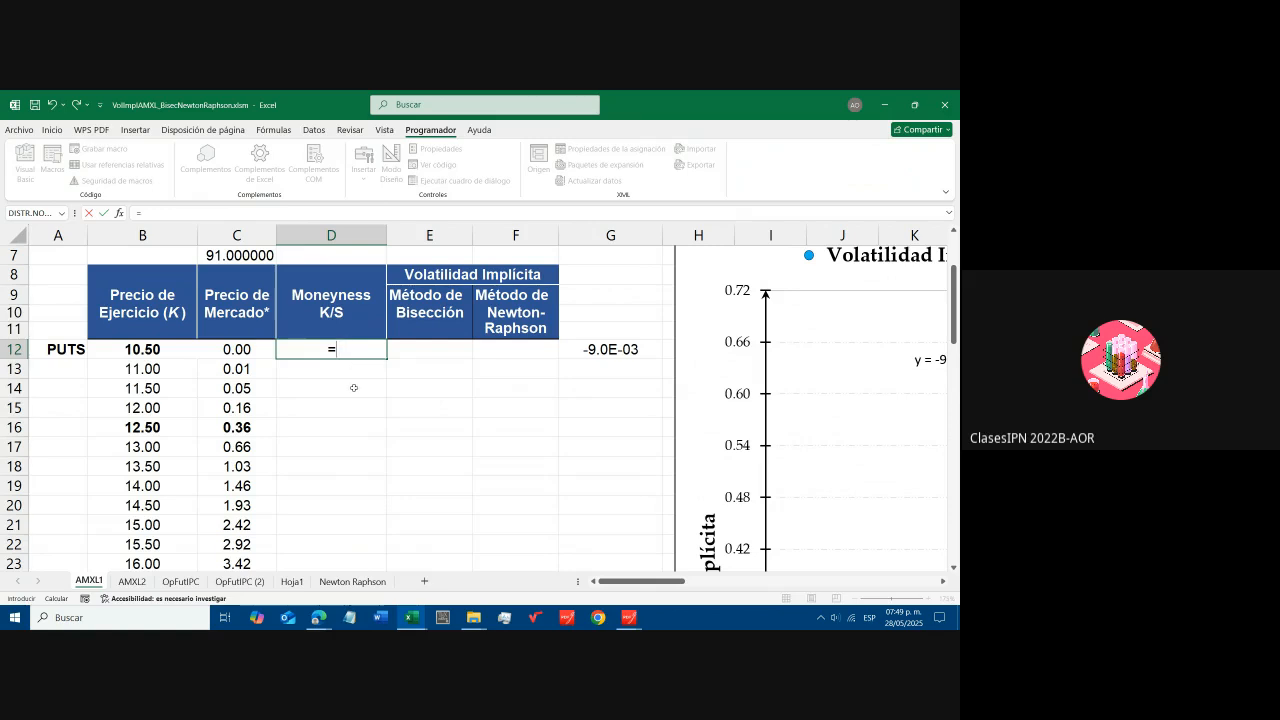
{"action": "left_click", "coordinate": [160, 352]}
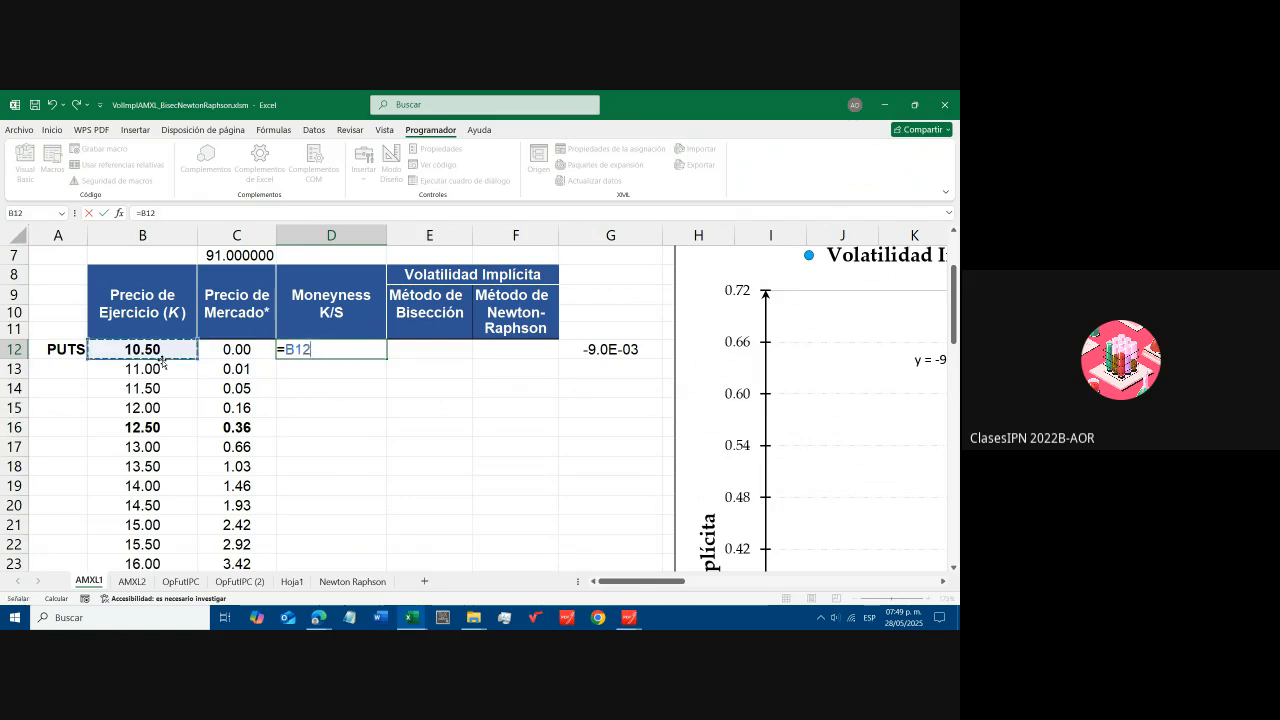
{"action": "type", "text": "/"}
{"action": "scroll", "coordinate": [312, 416], "scroll_direction": "up", "scroll_amount": 2}
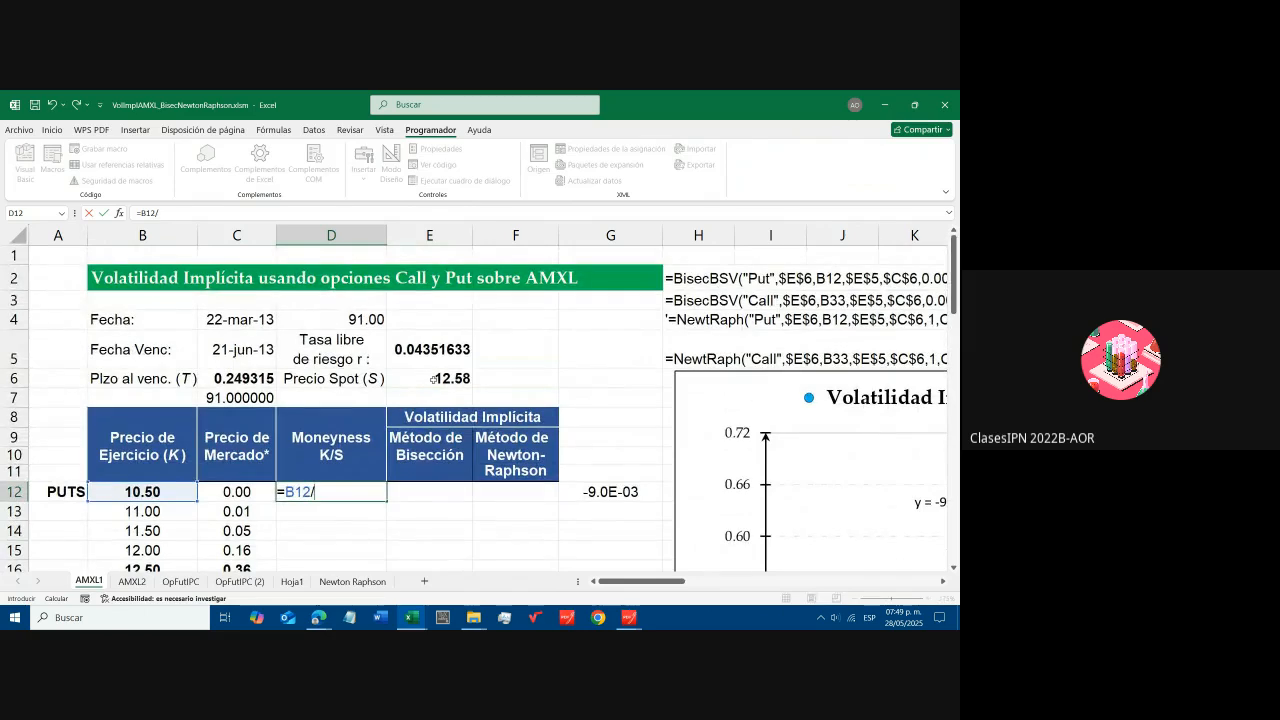
{"action": "left_click", "coordinate": [433, 378]}
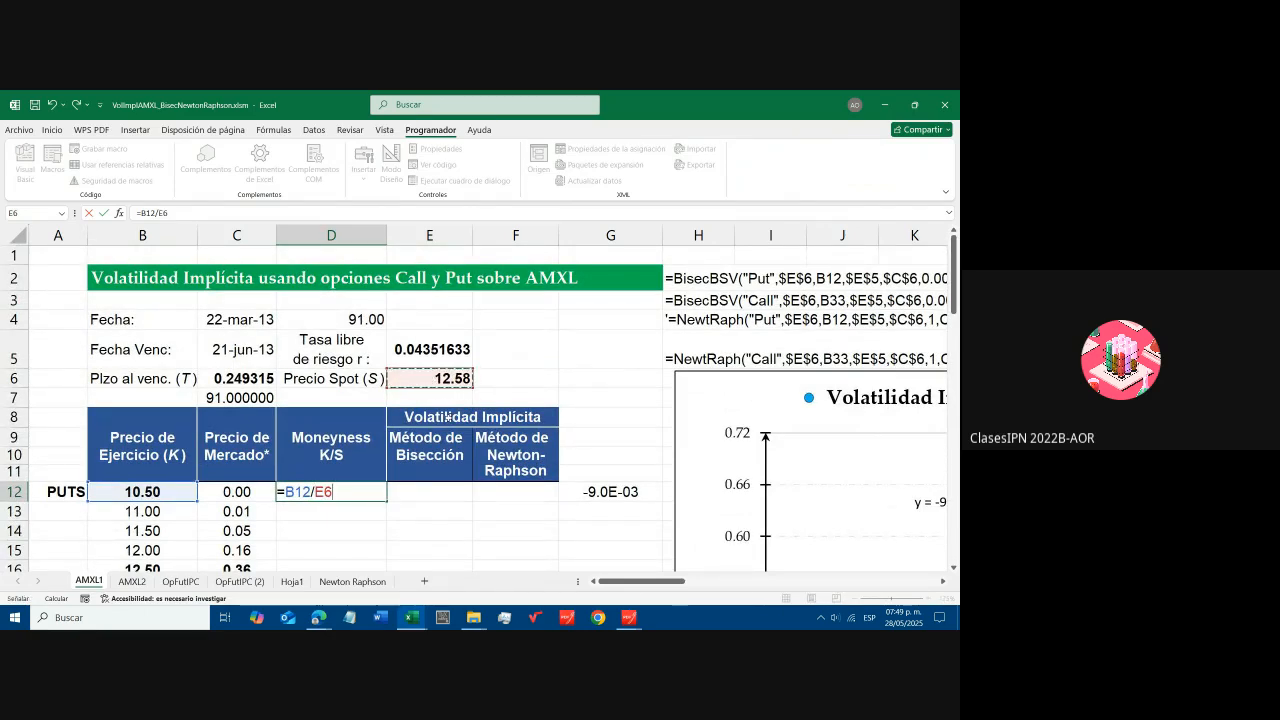
{"action": "key", "text": "F4"}
{"action": "scroll", "coordinate": [497, 441], "scroll_direction": "down", "scroll_amount": 2}
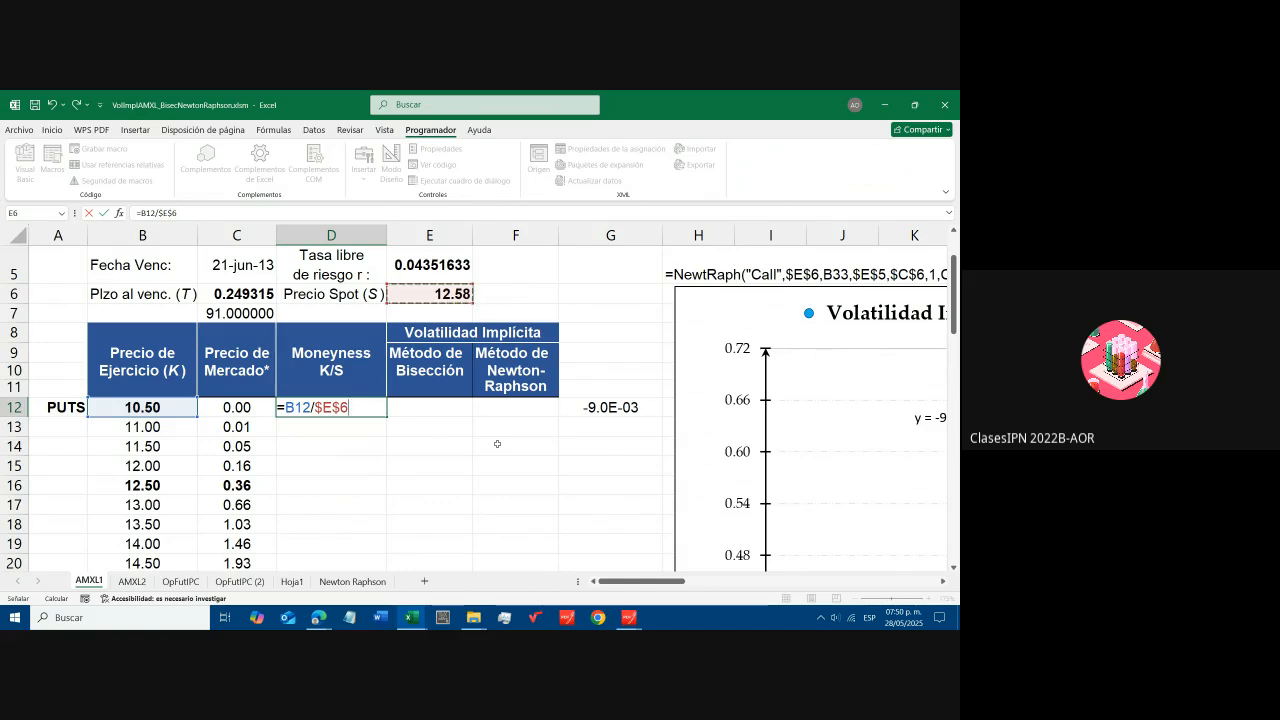
{"action": "key", "text": "Return"}
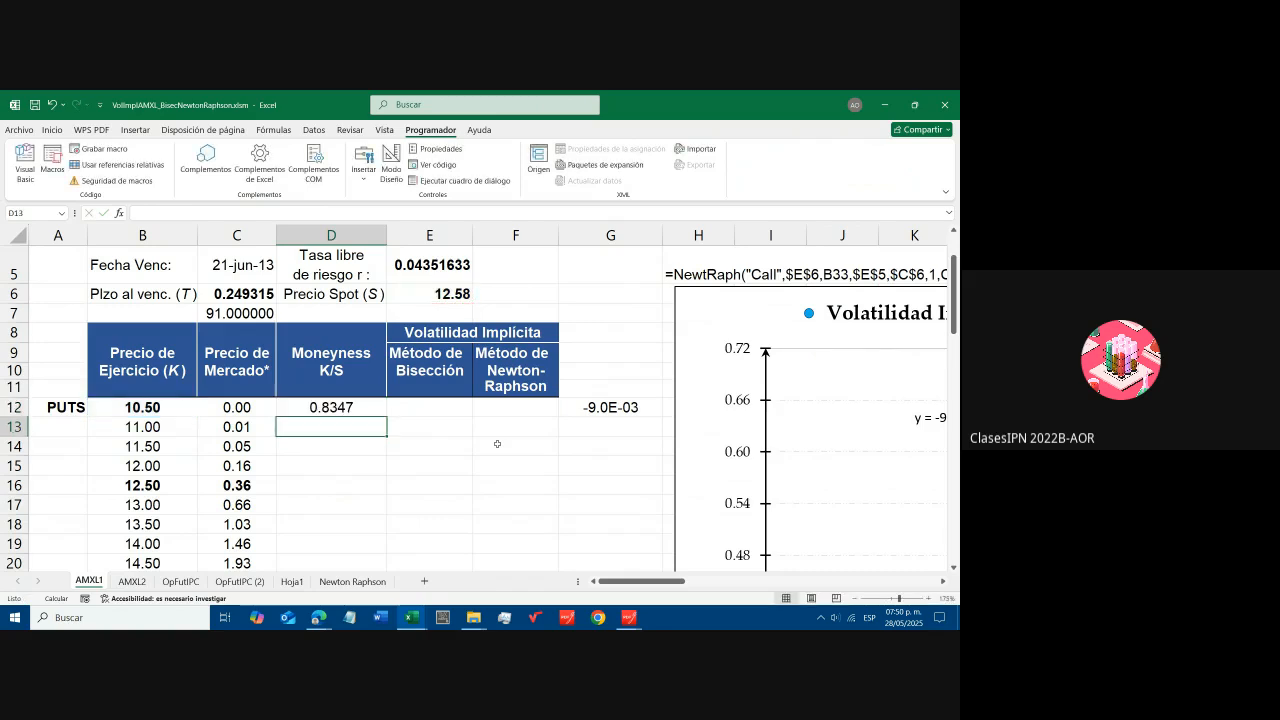
- Check the formula in D12, fill it down the Moneyness column to D45 and recalculate the sheet
{"action": "key", "text": "Up"}
{"action": "key", "text": "F2"}
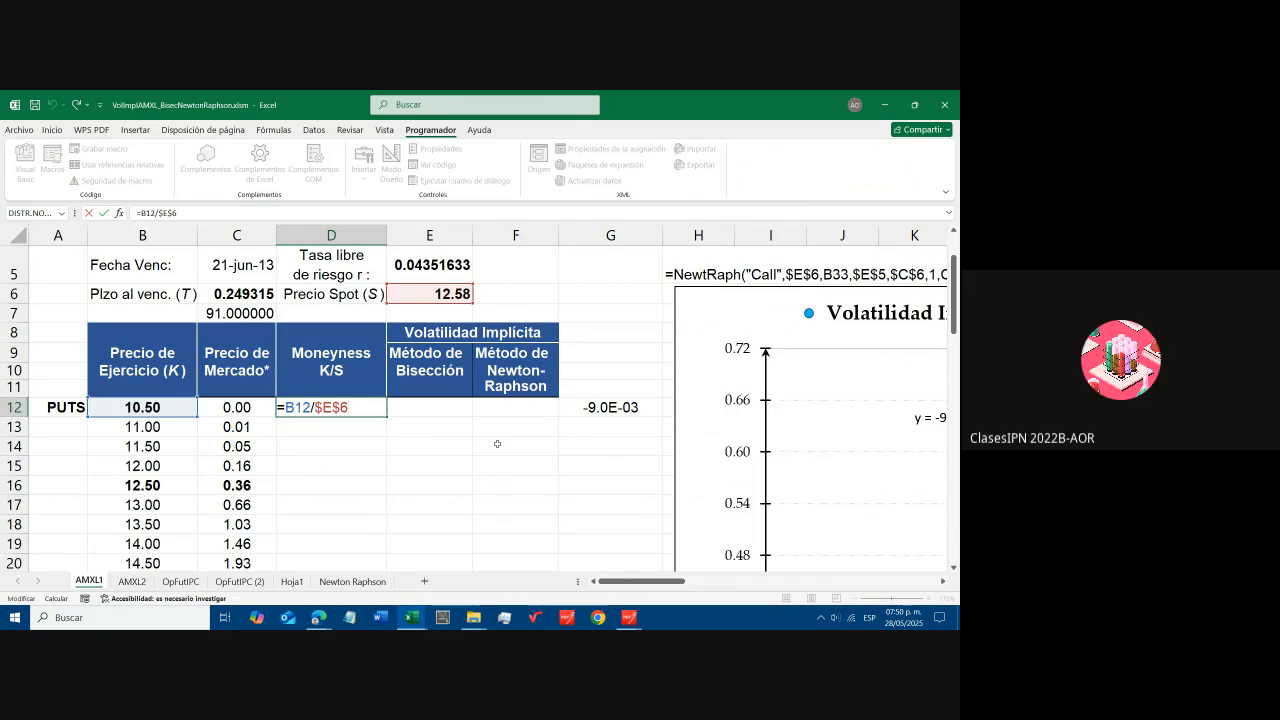
{"action": "key", "text": "Return"}
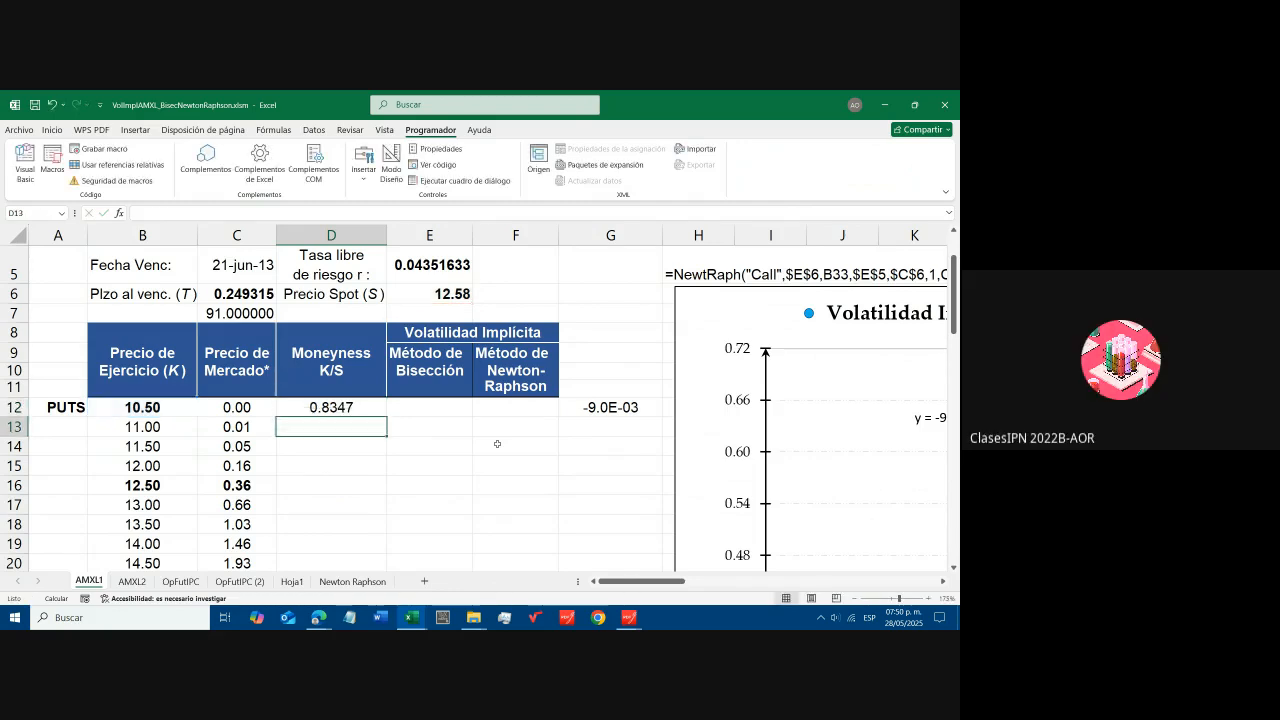
{"action": "left_click", "coordinate": [366, 410]}
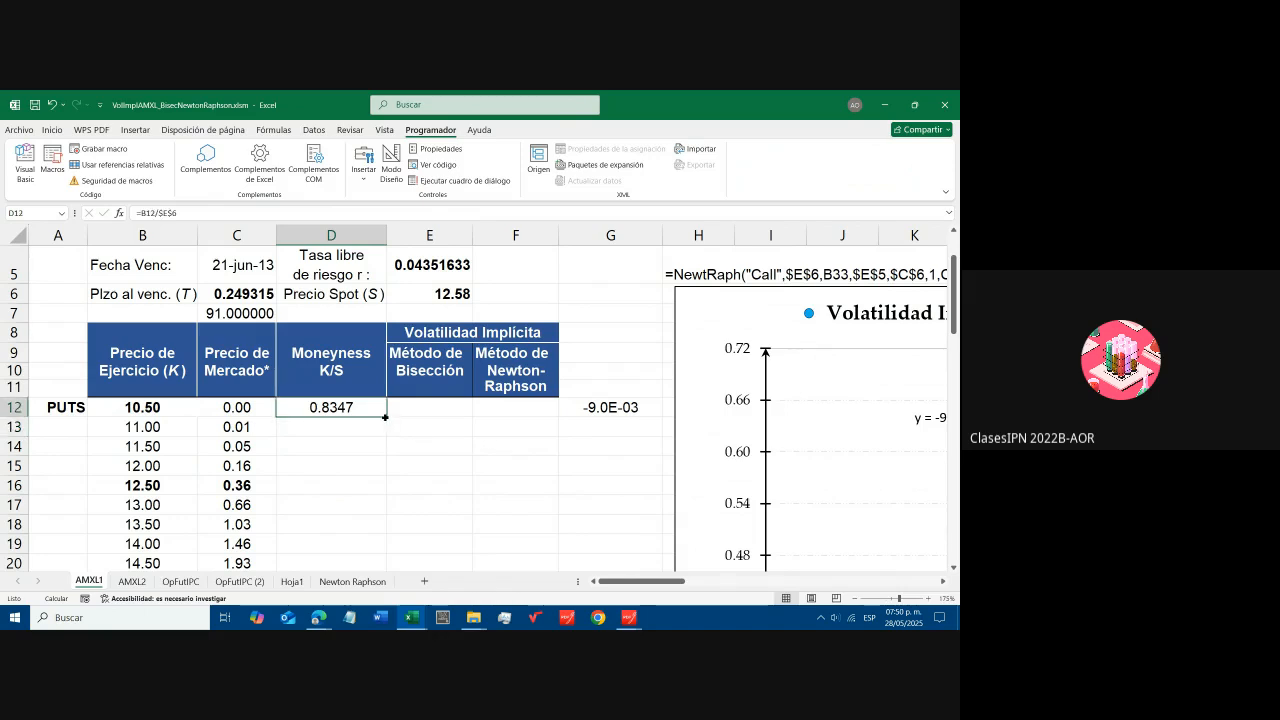
{"action": "double_click", "coordinate": [385, 417]}
{"action": "left_click", "coordinate": [400, 570]}
{"action": "left_click", "coordinate": [434, 537]}
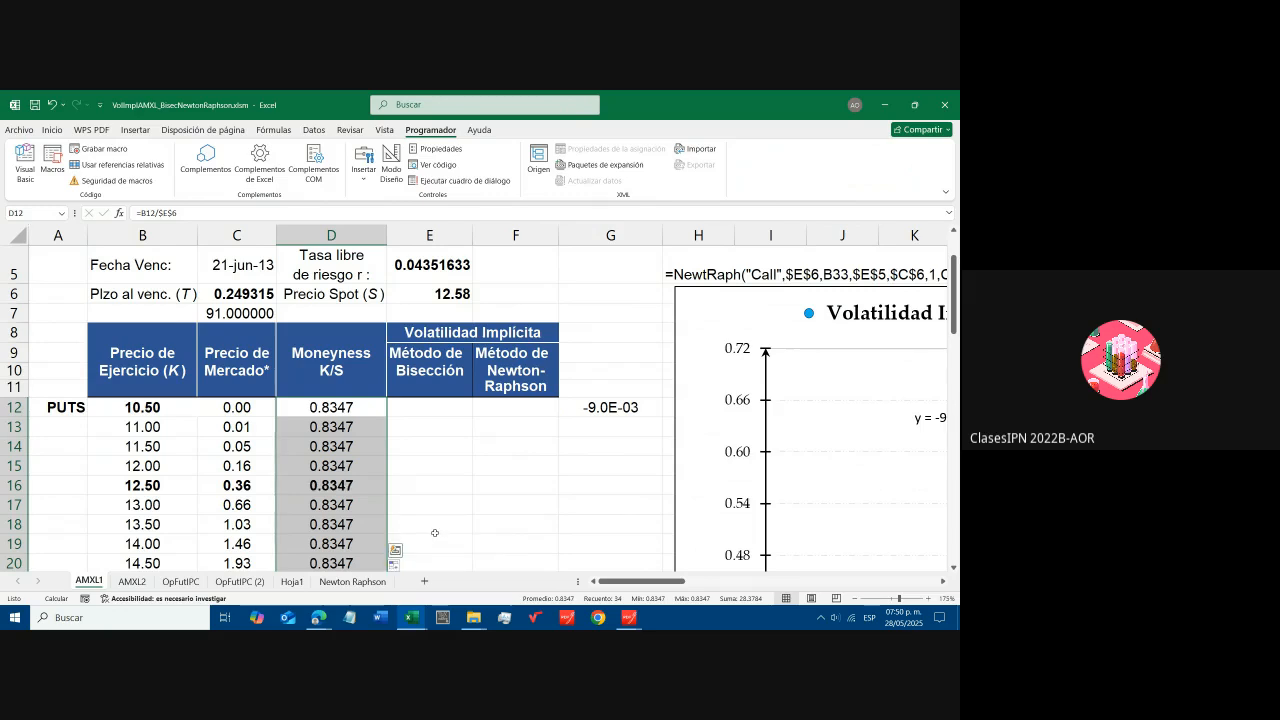
- Review the moneyness values down column D, from the first puts to the last calls
{"action": "key", "text": "Down"}
{"action": "key", "text": "Down"}
{"action": "key", "text": "Down"}
{"action": "key", "text": "Down"}
{"action": "key", "text": "Down"}
{"action": "key", "text": "Down"}
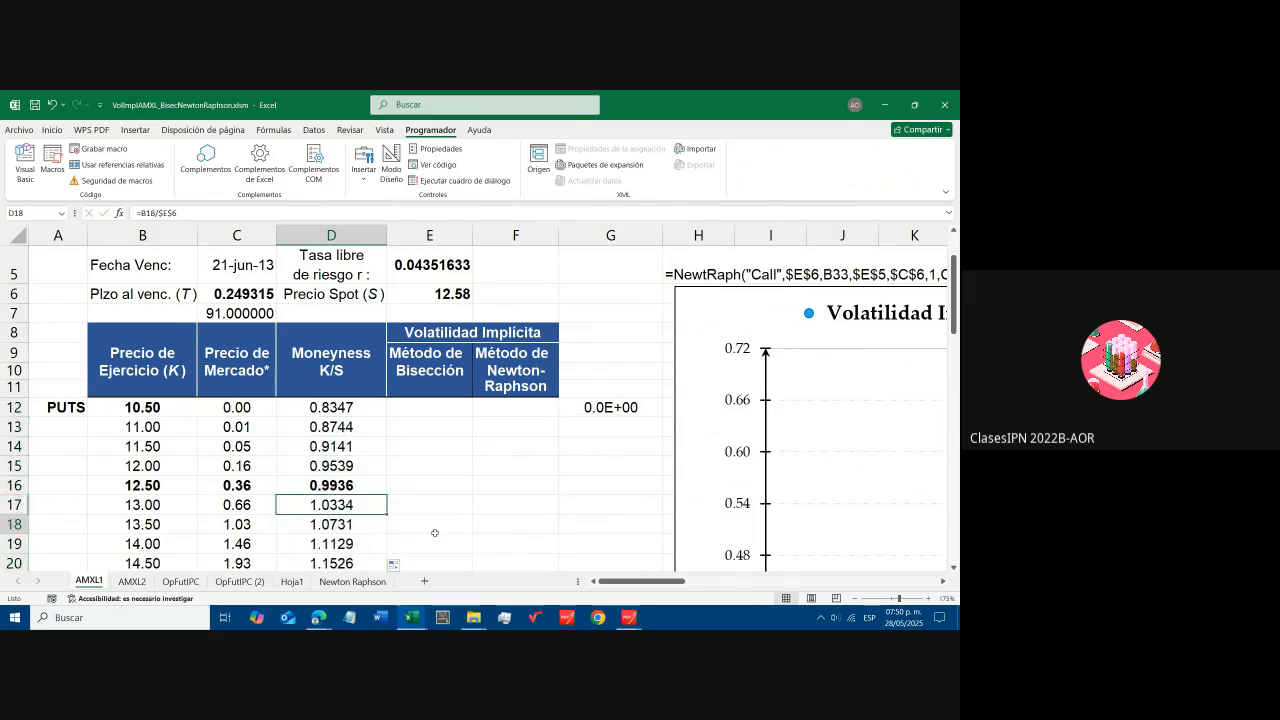
{"action": "key", "text": "Down"}
{"action": "key", "text": "Down"}
{"action": "key", "text": "Down"}
{"action": "key", "text": "Down"}
{"action": "key", "text": "Down"}
{"action": "key", "text": "Down"}
{"action": "key", "text": "Down"}
{"action": "key", "text": "Down"}
{"action": "key", "text": "Down"}
{"action": "key", "text": "Down"}
{"action": "key", "text": "Down"}
{"action": "key", "text": "Down"}
{"action": "key", "text": "Down"}
{"action": "key", "text": "Down"}
{"action": "key", "text": "Down"}
{"action": "key", "text": "Down"}
{"action": "key", "text": "Down"}
{"action": "key", "text": "Down"}
{"action": "key", "text": "Down"}
{"action": "key", "text": "Down"}
{"action": "key", "text": "Down"}
{"action": "key", "text": "Down"}
{"action": "key", "text": "Down"}
{"action": "key", "text": "Down"}
{"action": "key", "text": "Down"}
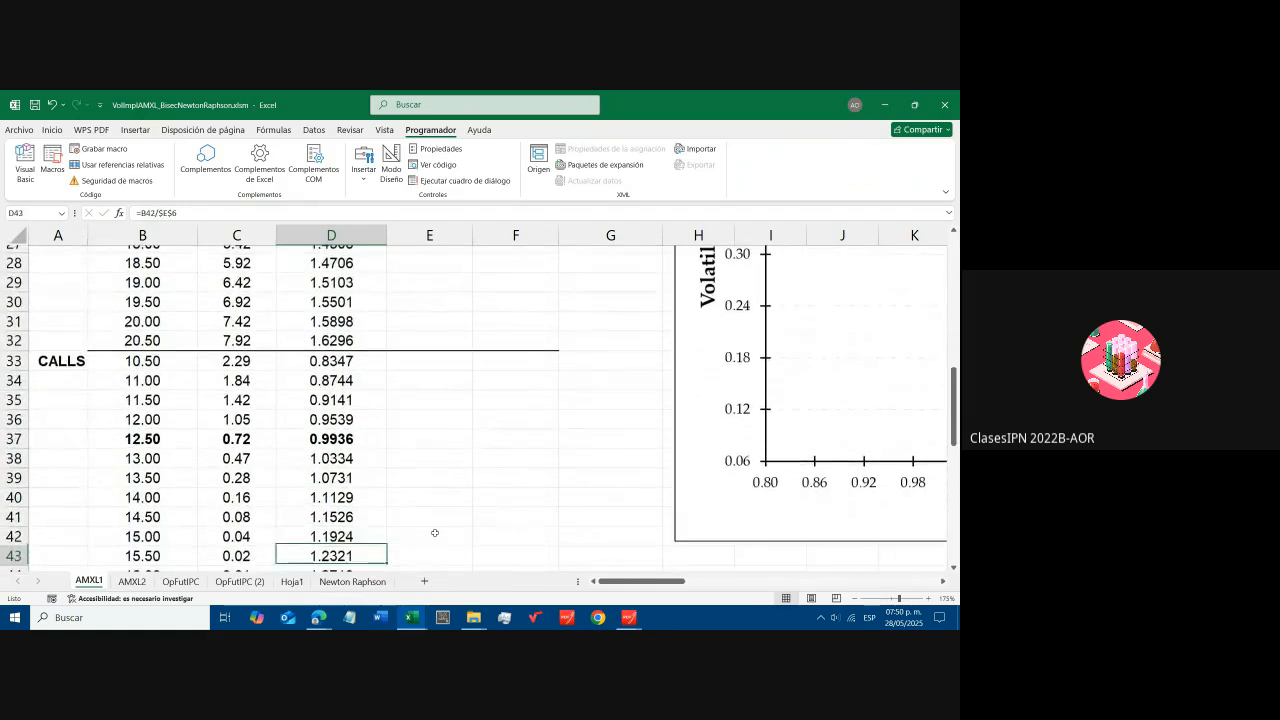
- Examine the chart of implied volatility against Moneyness (K/S) beside the table, then return to the options table
{"action": "key", "text": "Right"}
{"action": "key", "text": "Right"}
{"action": "key", "text": "Right"}
{"action": "key", "text": "Right"}
{"action": "key", "text": "Right"}
{"action": "key", "text": "Right"}
{"action": "key", "text": "Right"}
{"action": "key", "text": "Right"}
{"action": "key", "text": "Right"}
{"action": "key", "text": "Right"}
{"action": "key", "text": "Right"}
{"action": "key", "text": "Right"}
{"action": "key", "text": "Right"}
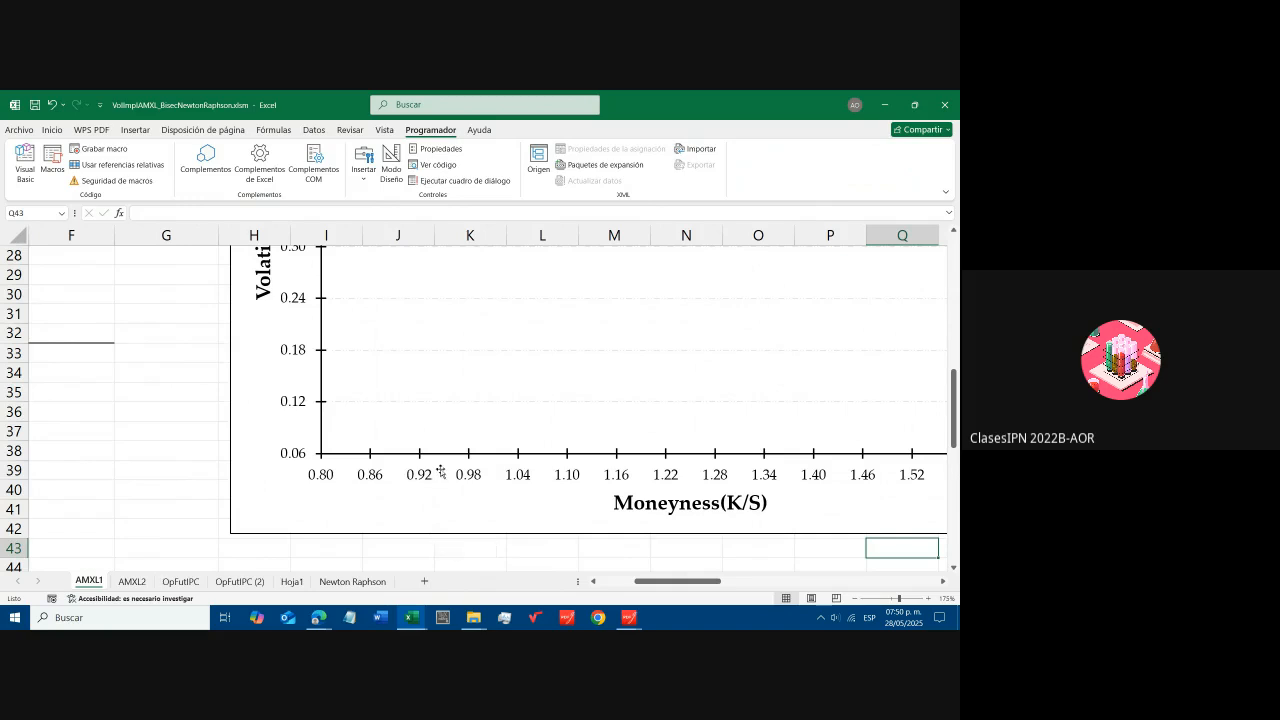
{"action": "scroll", "coordinate": [437, 466], "scroll_direction": "up", "scroll_amount": 4}
{"action": "scroll", "coordinate": [491, 489], "scroll_direction": "up", "scroll_amount": 3}
{"action": "scroll", "coordinate": [677, 549], "scroll_direction": "down", "scroll_amount": 4}
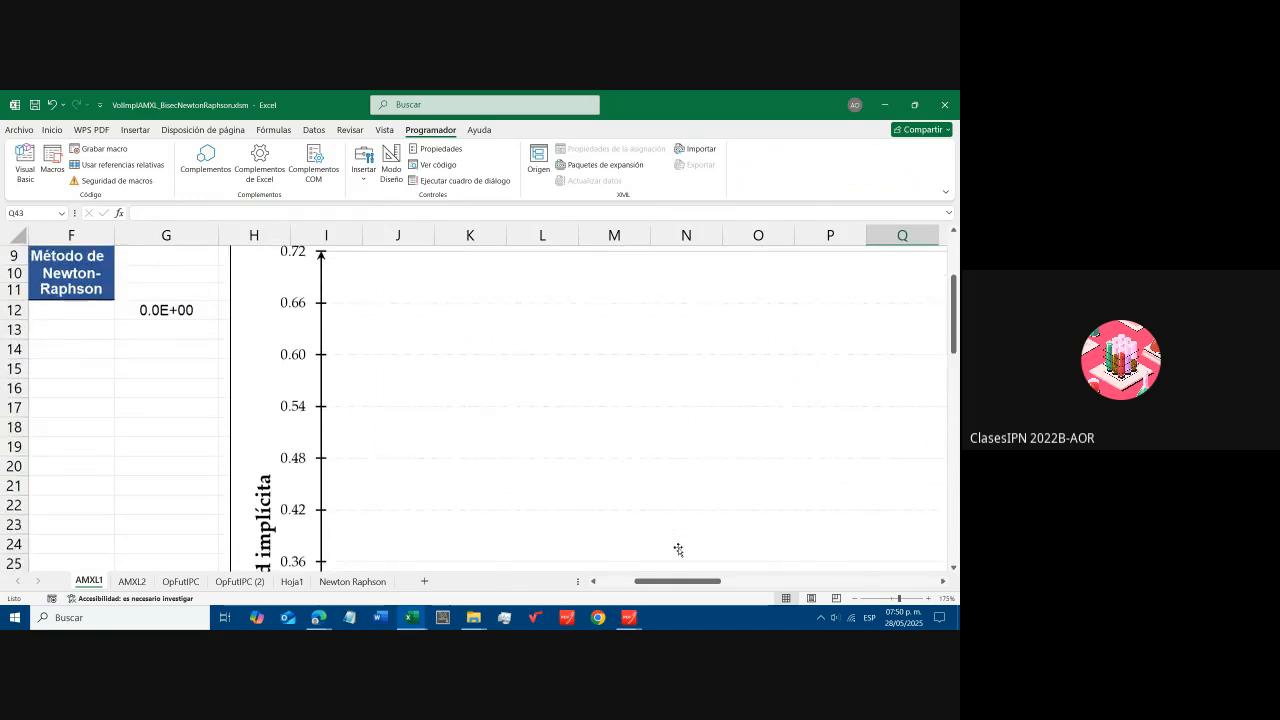
{"action": "left_click_drag", "start_coordinate": [680, 589], "coordinate": [628, 588]}
{"action": "scroll", "coordinate": [372, 441], "scroll_direction": "down", "scroll_amount": 2}
{"action": "scroll", "coordinate": [372, 441], "scroll_direction": "up", "scroll_amount": 6}
- Highlight the put with the 12.50 strike in B16:D16 and bring up the CALLS rows for comparison
{"action": "left_click", "coordinate": [331, 235]}
{"action": "left_click", "coordinate": [330, 369]}
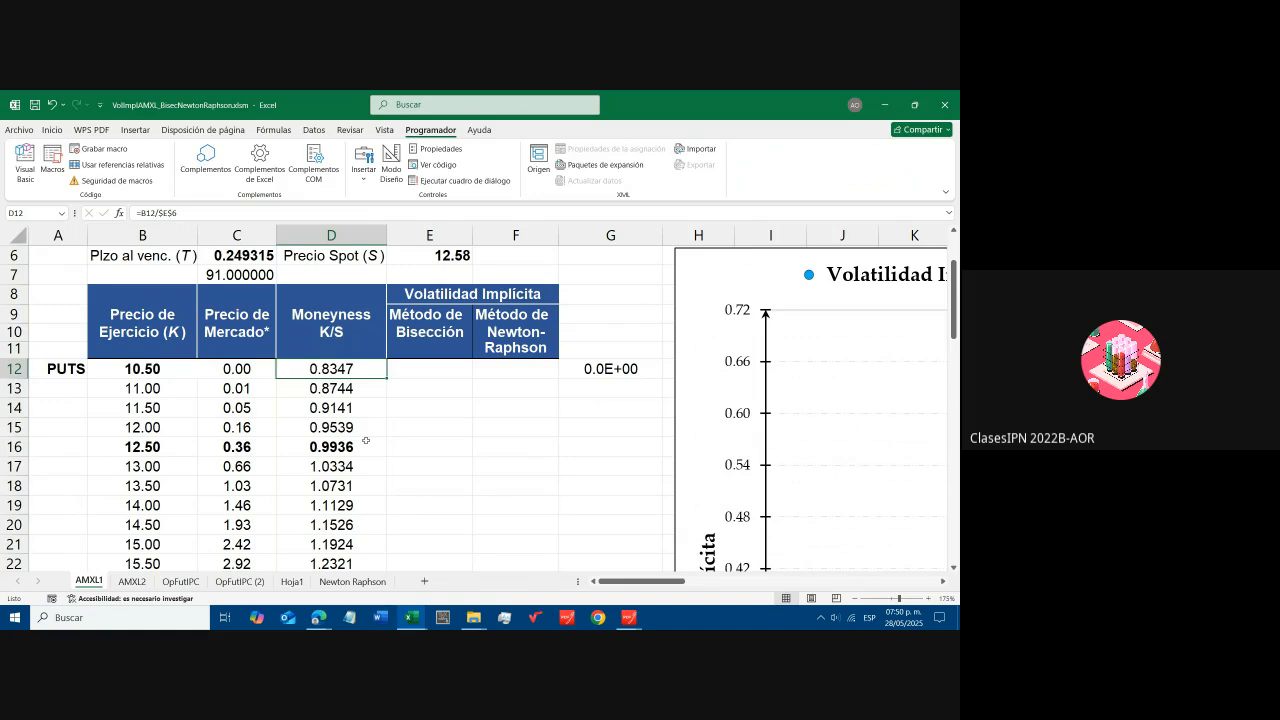
{"action": "left_click_drag", "start_coordinate": [120, 448], "coordinate": [275, 450]}
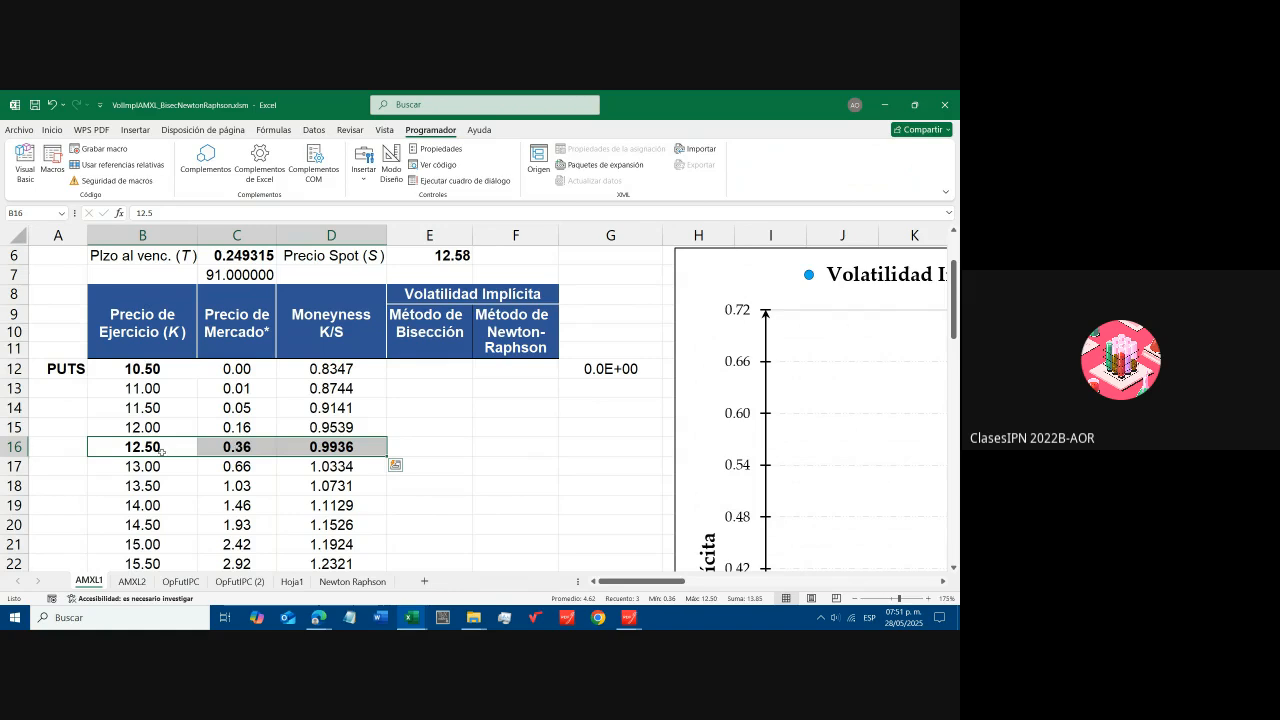
{"action": "scroll", "coordinate": [160, 451], "scroll_direction": "down", "scroll_amount": 9}
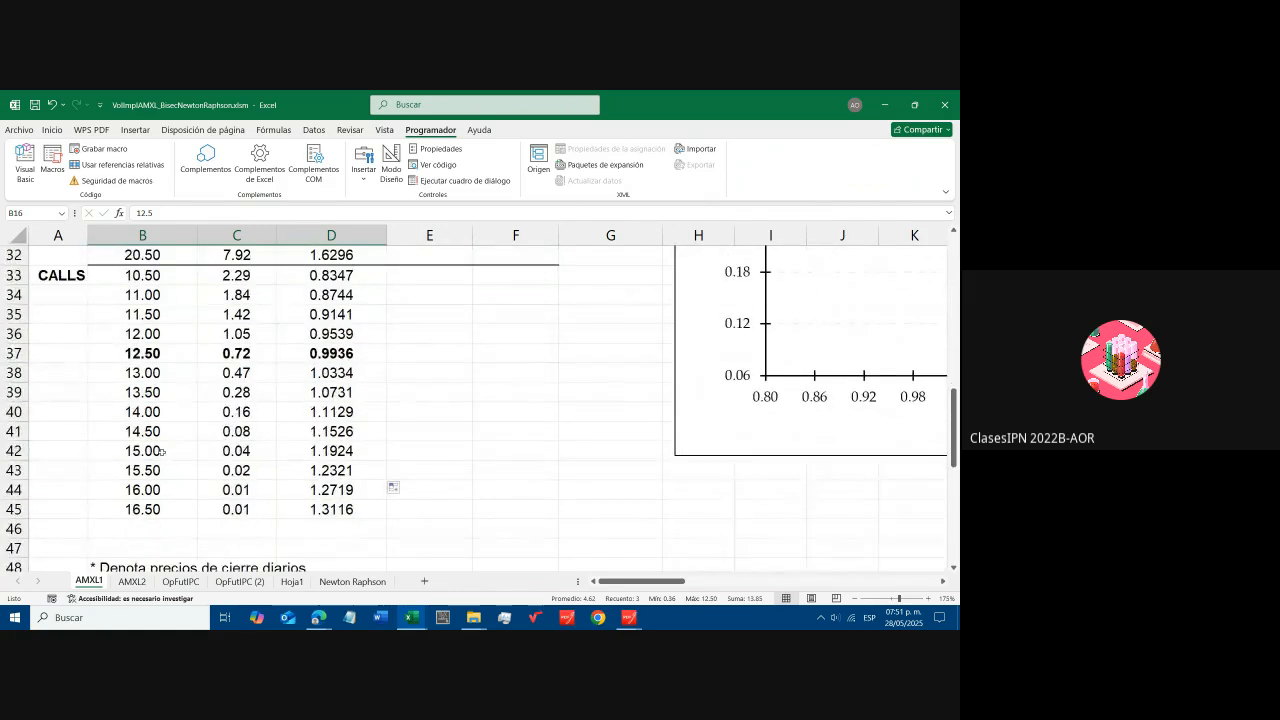
- Highlight the call with the 12.50 strike in B37:D37 and check its market price and moneyness formula
{"action": "left_click_drag", "start_coordinate": [140, 353], "coordinate": [330, 353]}
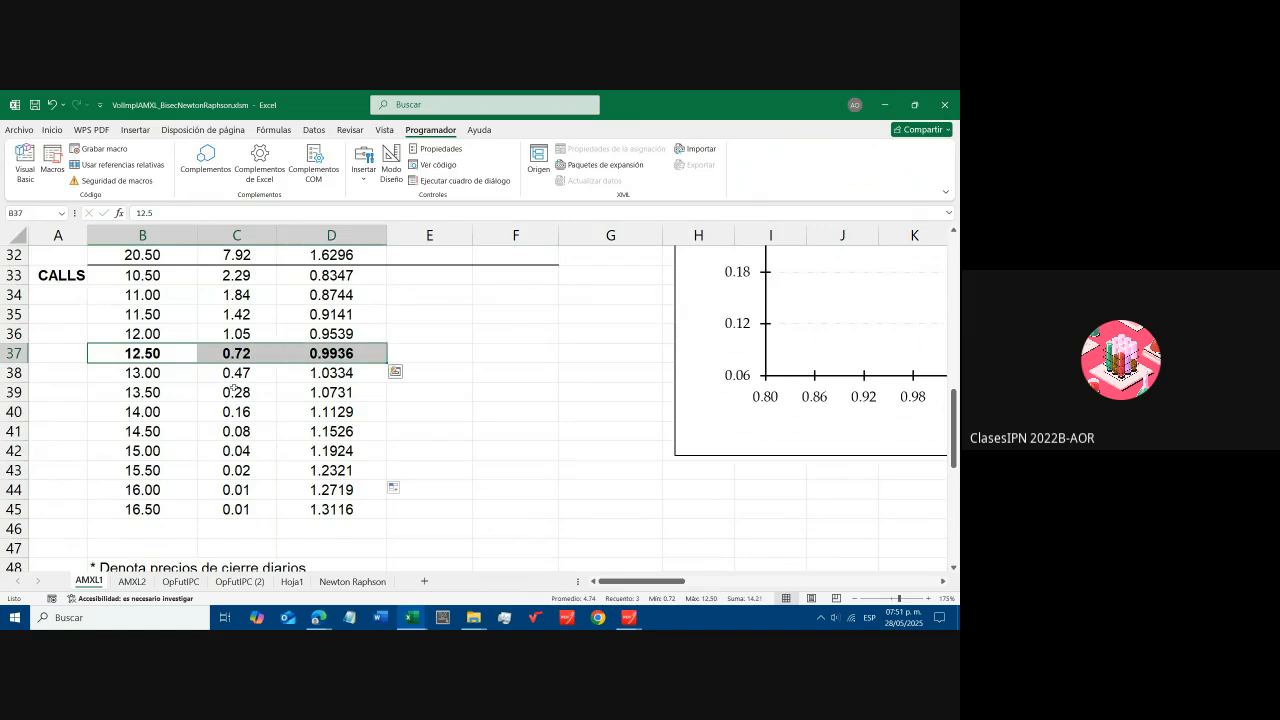
{"action": "scroll", "coordinate": [222, 431], "scroll_direction": "up", "scroll_amount": 2}
{"action": "left_click", "coordinate": [222, 431]}
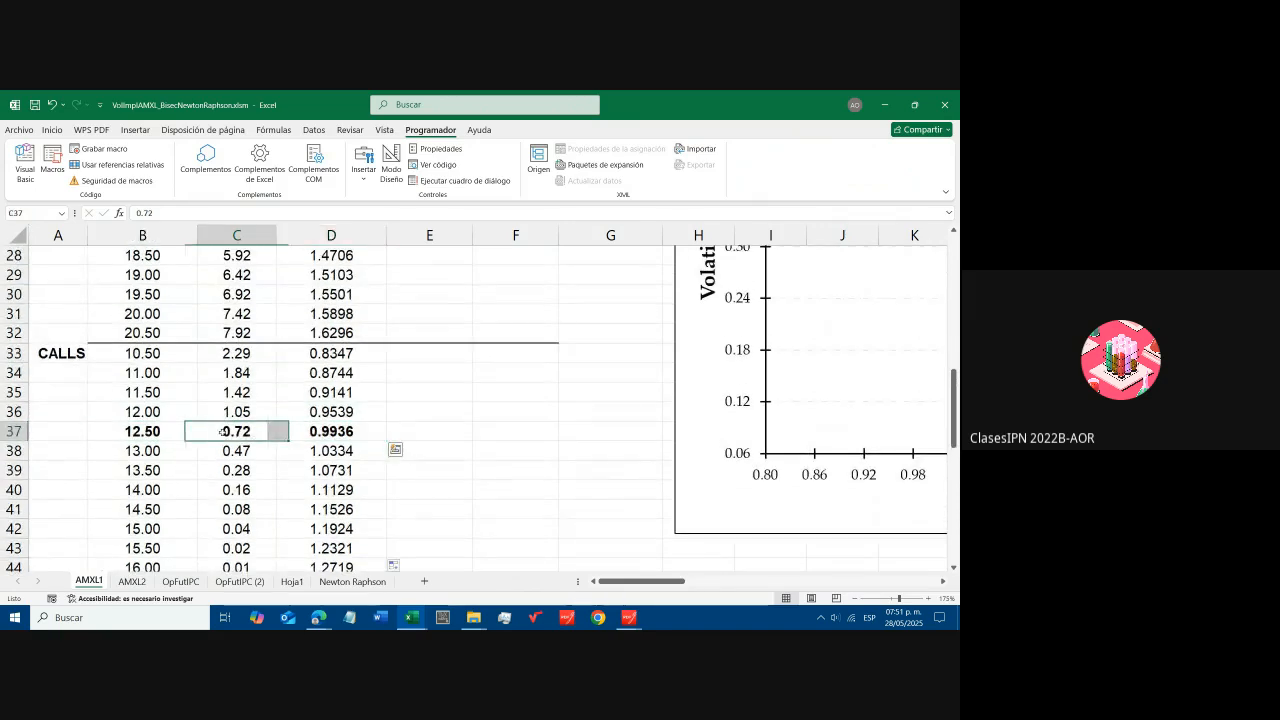
{"action": "left_click", "coordinate": [318, 436]}
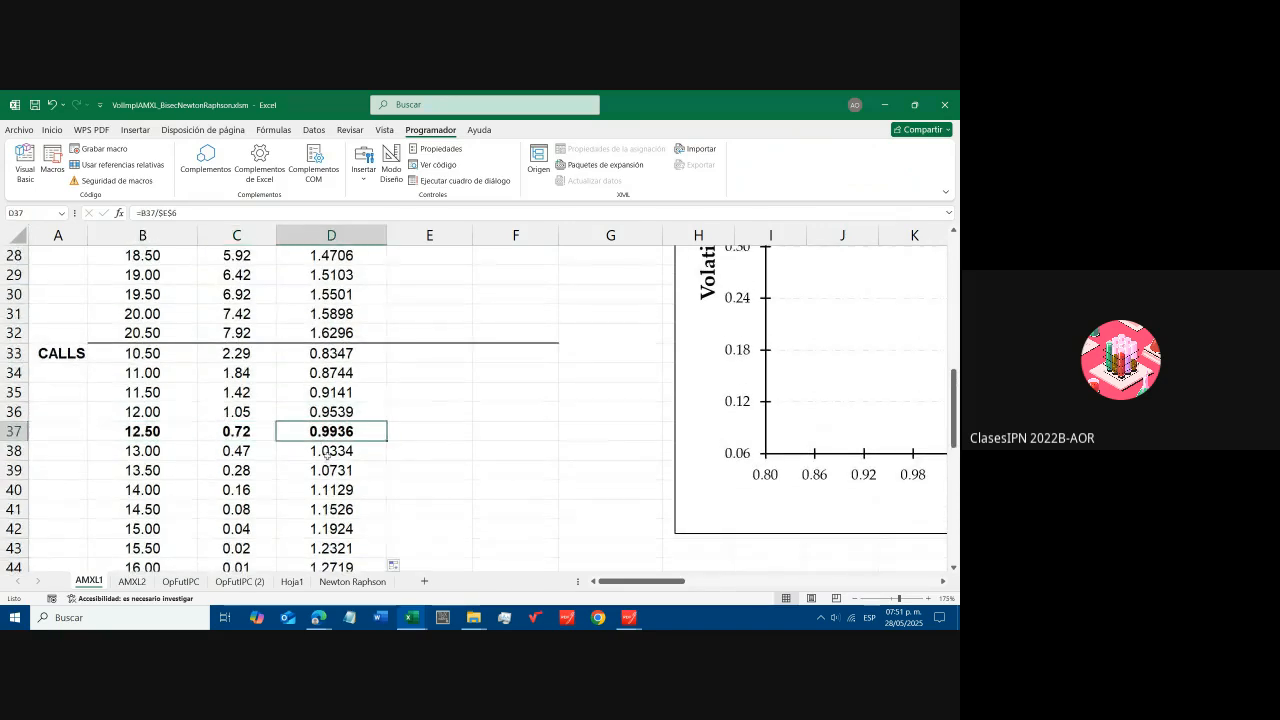
{"action": "scroll", "coordinate": [325, 451], "scroll_direction": "down", "scroll_amount": 1}
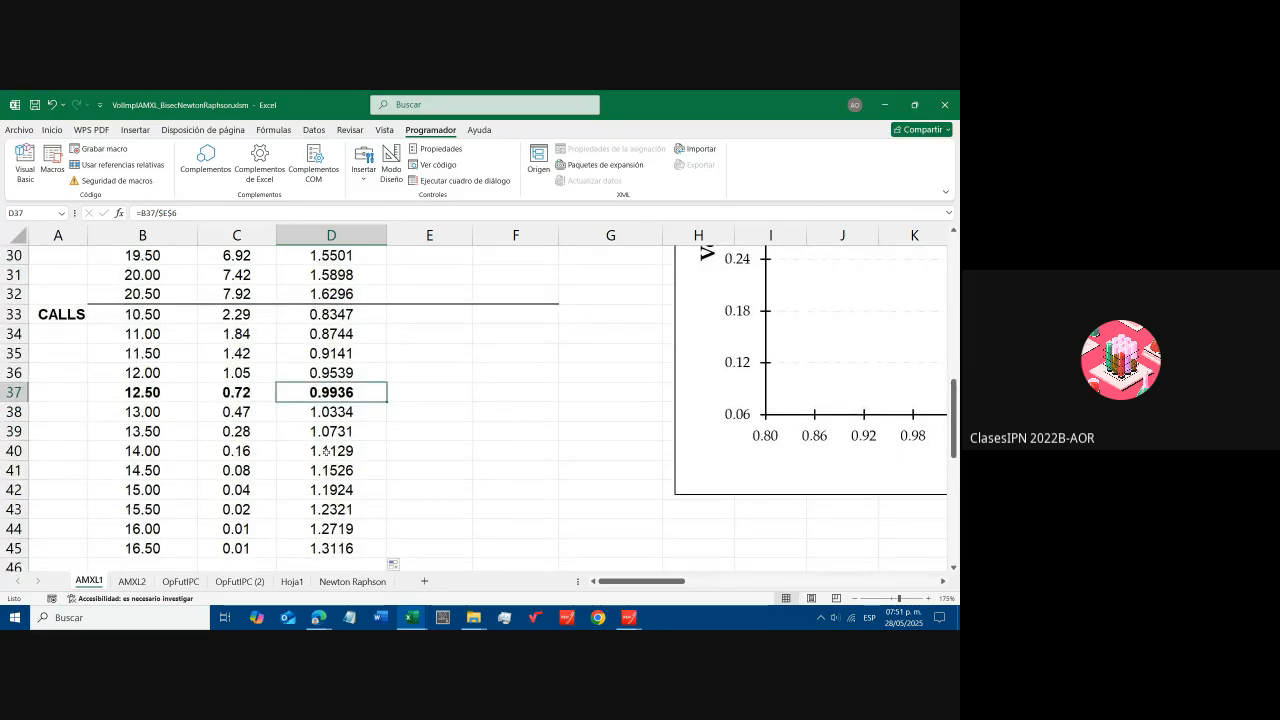
{"action": "scroll", "coordinate": [325, 451], "scroll_direction": "up", "scroll_amount": 8}
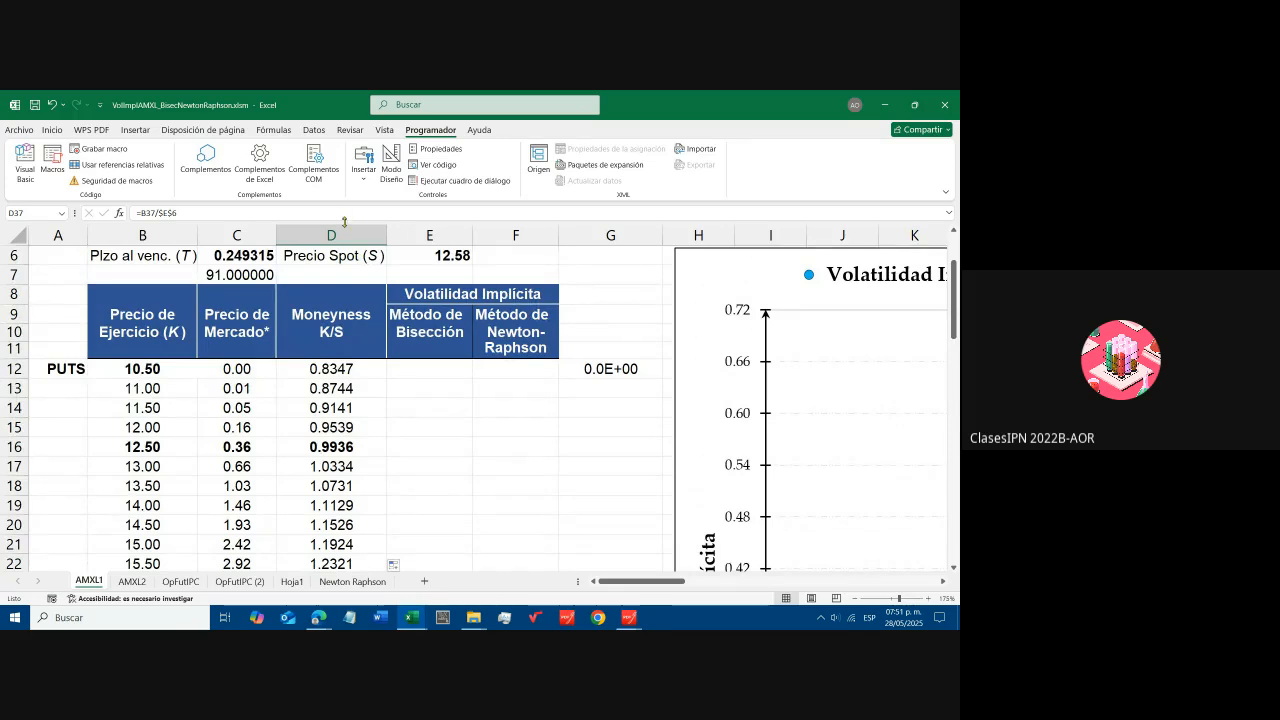
- Open the Visual Basic editor and examine the BisecBSV function's declaration and its arguments, including S, K and realC
{"action": "left_click", "coordinate": [30, 167]}
{"action": "scroll", "coordinate": [208, 366], "scroll_direction": "down", "scroll_amount": 3}
{"action": "left_click_drag", "start_coordinate": [184, 314], "coordinate": [228, 315]}
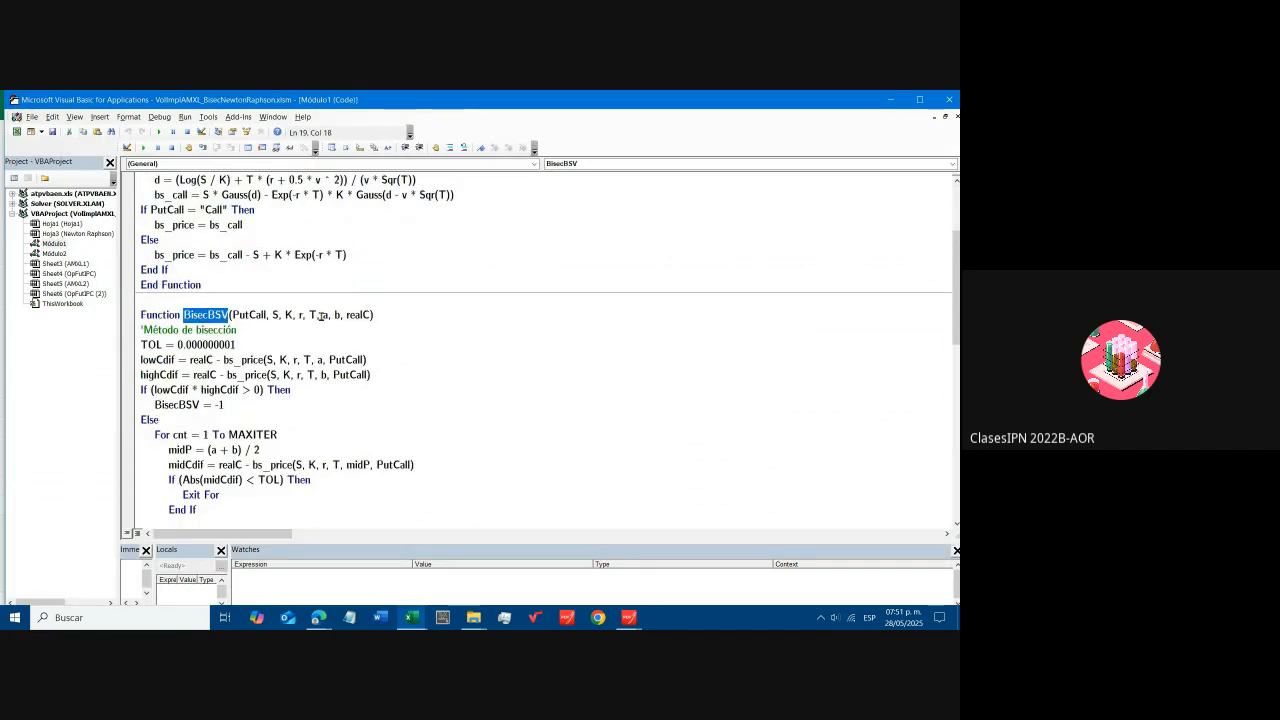
{"action": "left_click", "coordinate": [322, 315]}
{"action": "left_click_drag", "start_coordinate": [230, 315], "coordinate": [371, 315]}
{"action": "left_click", "coordinate": [277, 321]}
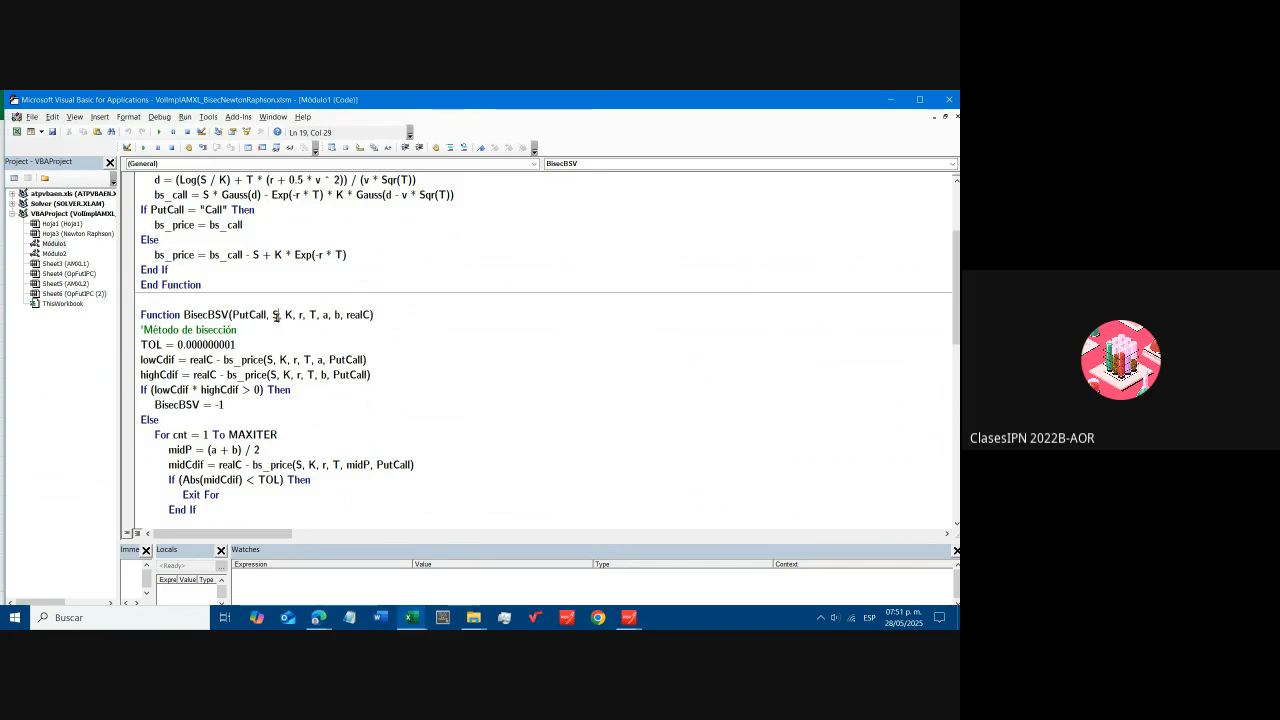
{"action": "left_click", "coordinate": [288, 315]}
{"action": "left_click_drag", "start_coordinate": [346, 317], "coordinate": [372, 318]}
- Examine the TOL line, the lowCdif and highCdif differences with bounds a and b, and the BisecBSV = -1 branch
{"action": "scroll", "coordinate": [291, 352], "scroll_direction": "down", "scroll_amount": 1}
{"action": "left_click_drag", "start_coordinate": [252, 299], "coordinate": [139, 299]}
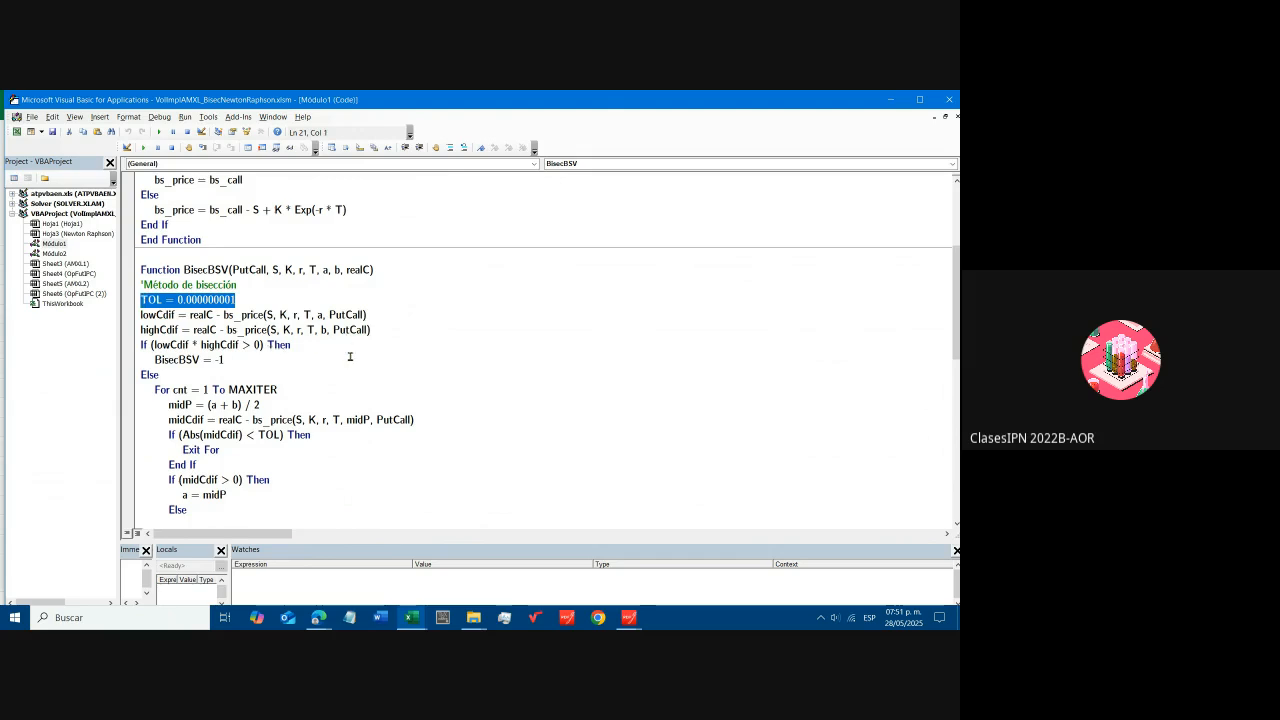
{"action": "scroll", "coordinate": [350, 357], "scroll_direction": "down", "scroll_amount": 1}
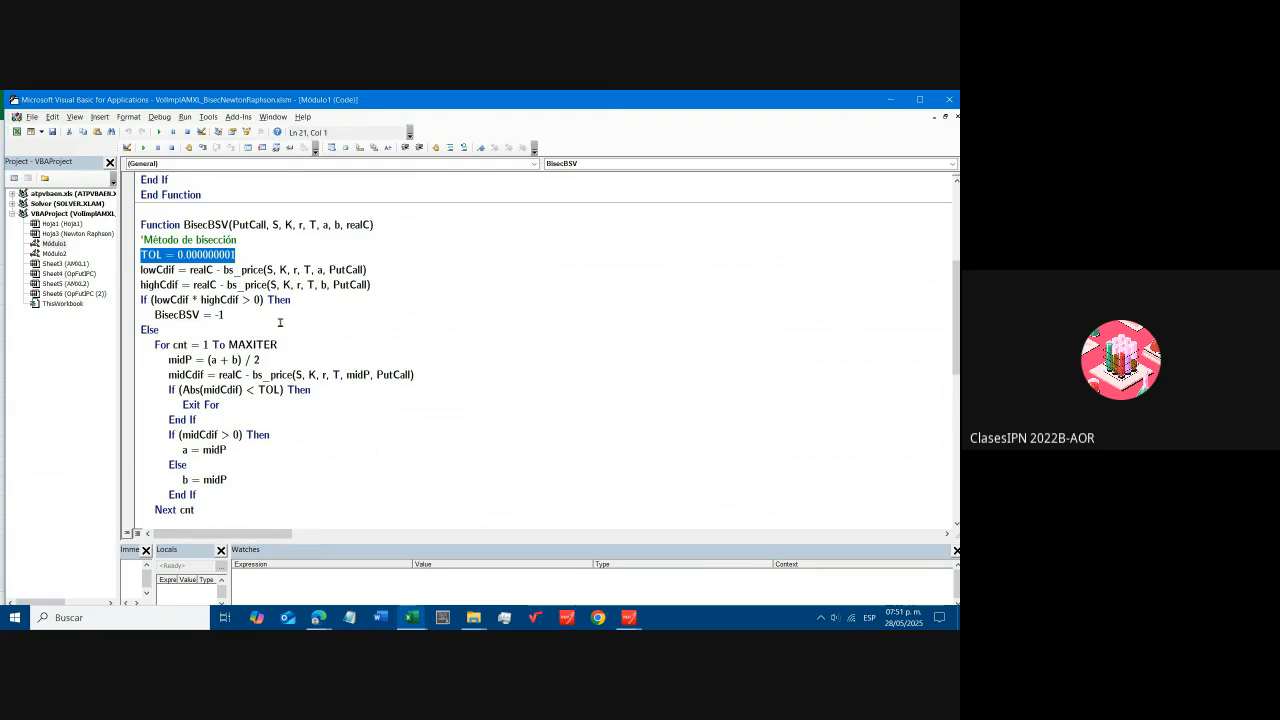
{"action": "scroll", "coordinate": [280, 322], "scroll_direction": "up", "scroll_amount": 1}
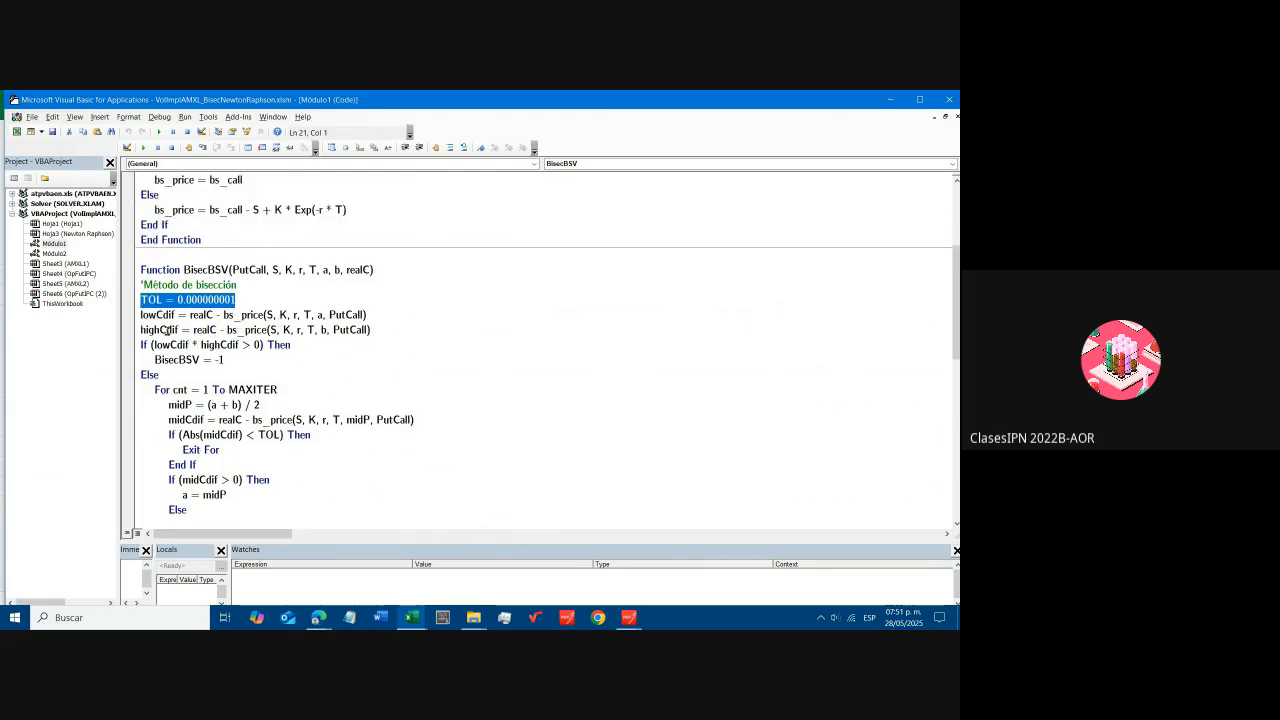
{"action": "left_click_drag", "start_coordinate": [146, 316], "coordinate": [240, 331]}
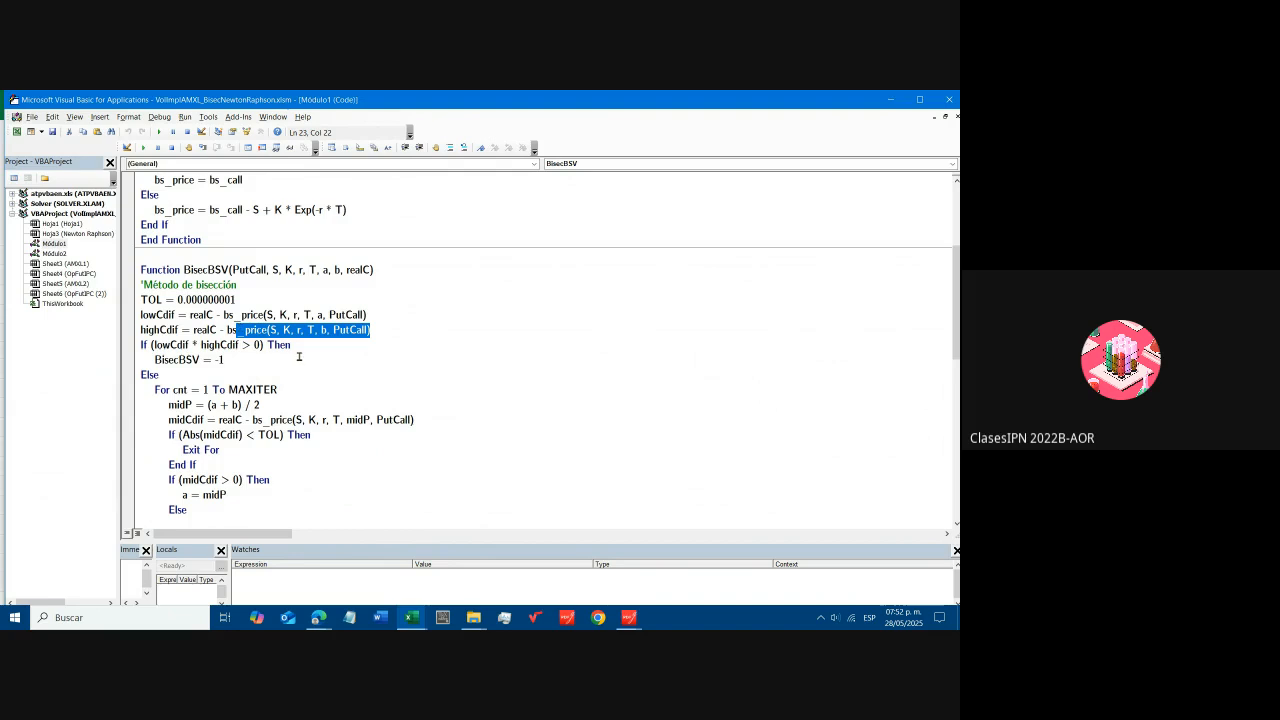
{"action": "left_click", "coordinate": [298, 356]}
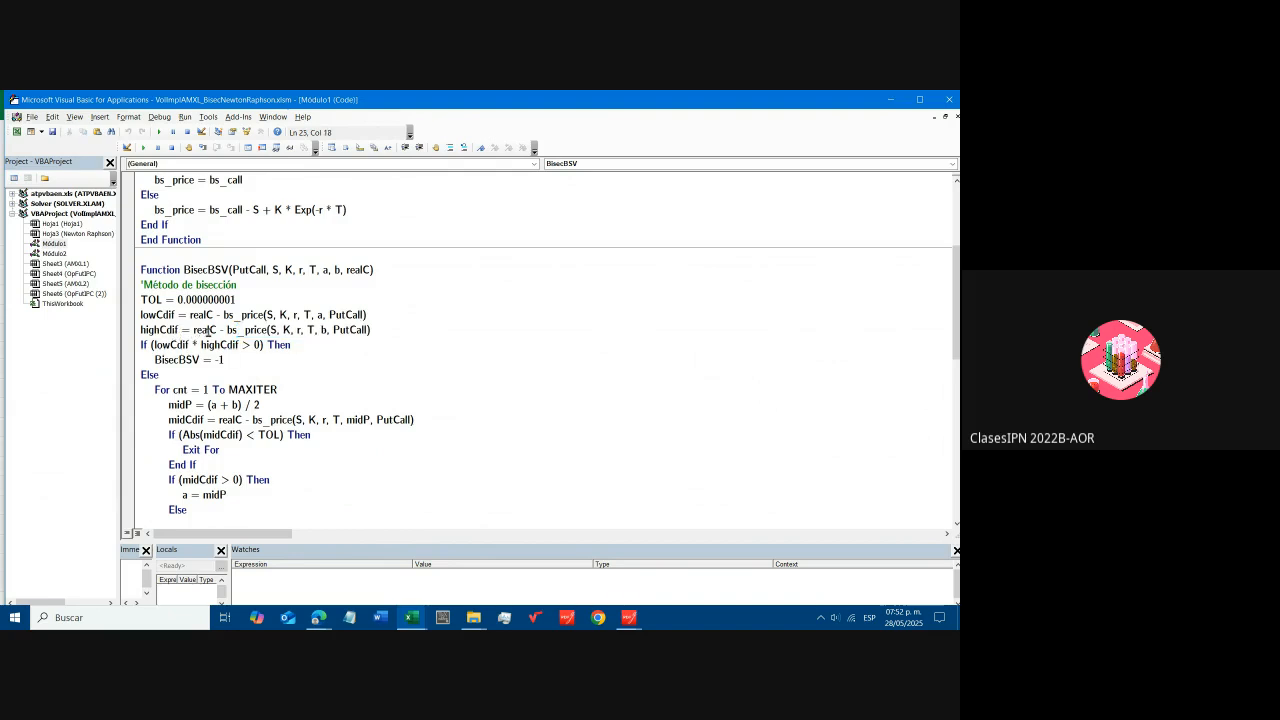
{"action": "double_click", "coordinate": [320, 315]}
{"action": "double_click", "coordinate": [322, 330]}
{"action": "scroll", "coordinate": [328, 372], "scroll_direction": "down", "scroll_amount": 1}
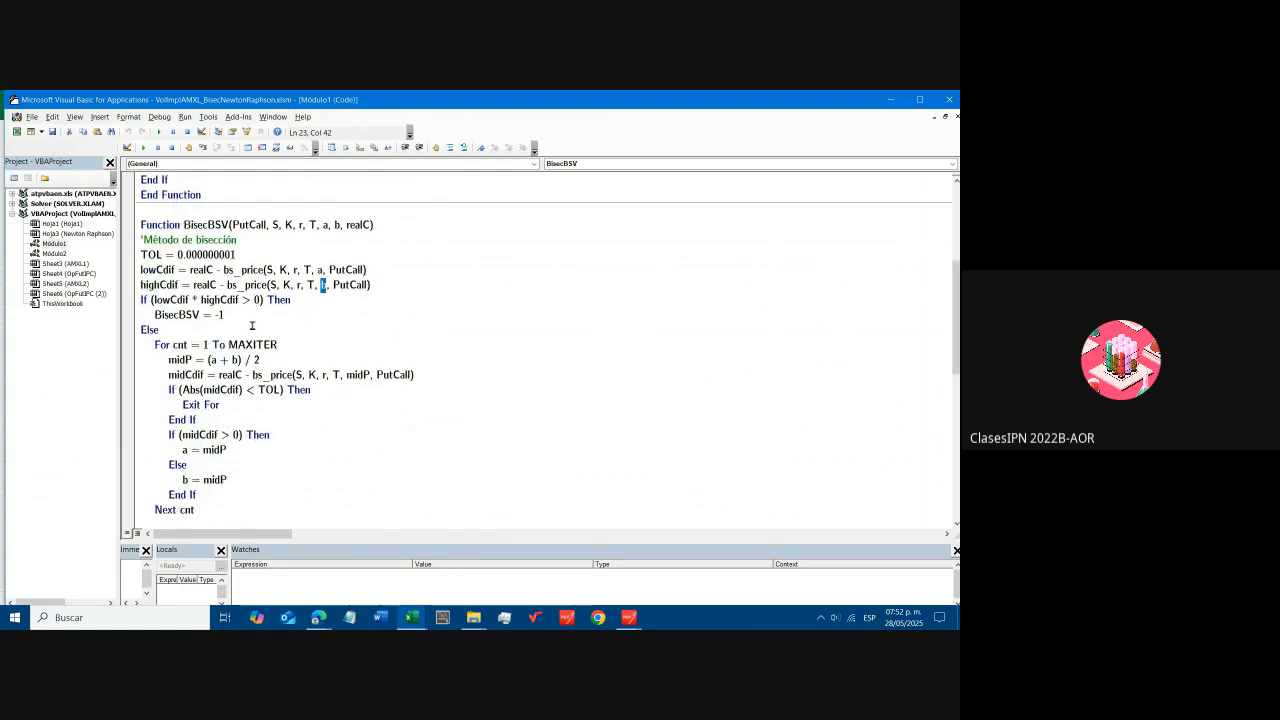
{"action": "left_click_drag", "start_coordinate": [223, 315], "coordinate": [154, 315]}
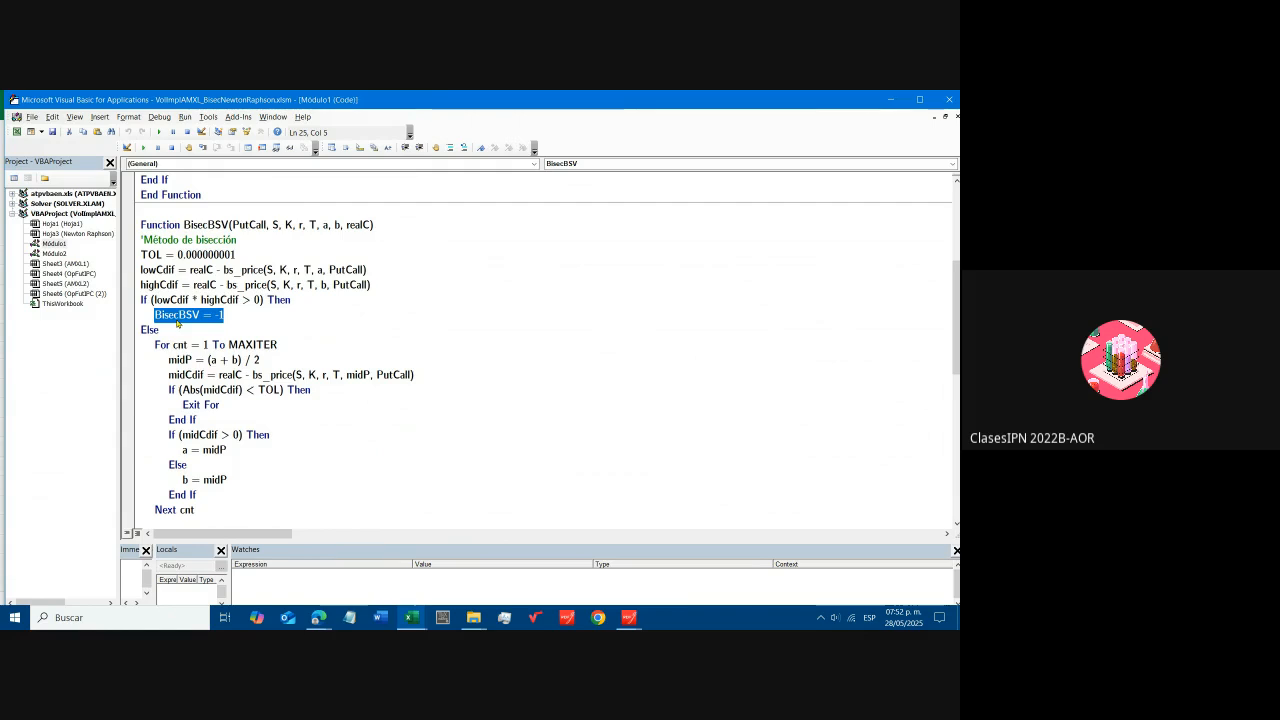
- Look up the MAXITER constant at the start of the module, then return to the bisection loop
{"action": "scroll", "coordinate": [204, 342], "scroll_direction": "down", "scroll_amount": 1}
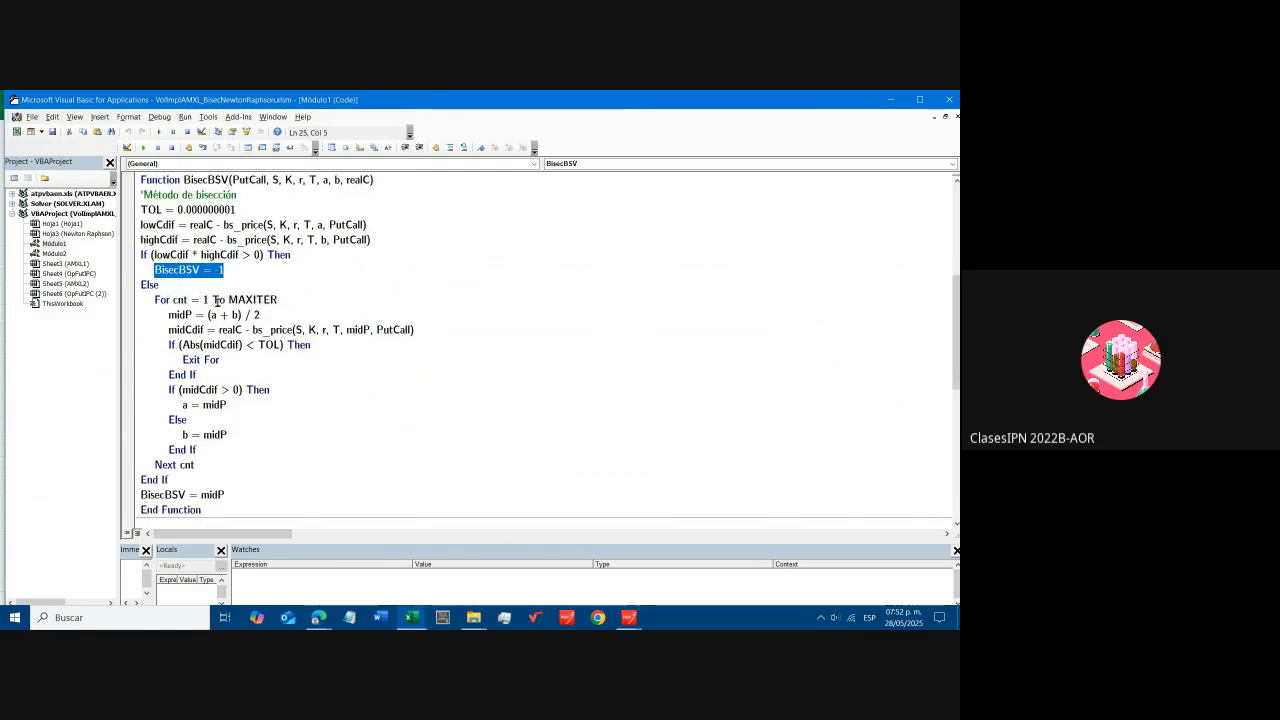
{"action": "scroll", "coordinate": [230, 300], "scroll_direction": "up", "scroll_amount": 1}
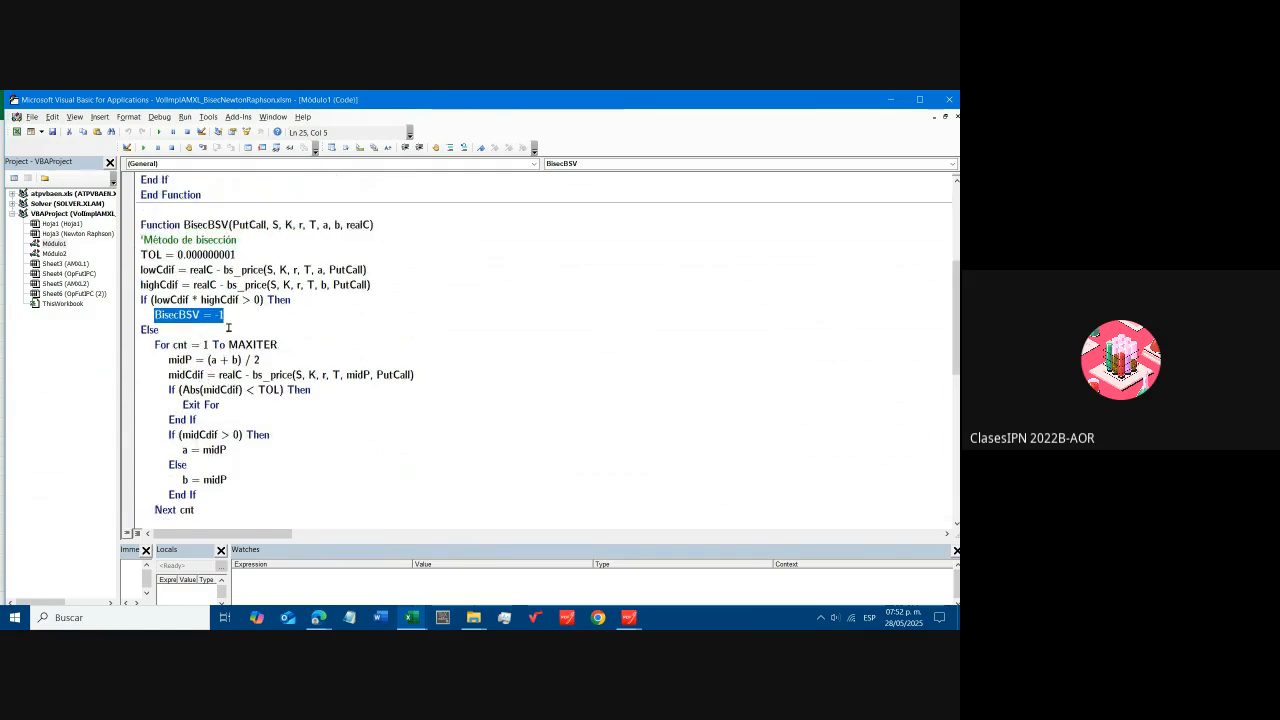
{"action": "scroll", "coordinate": [228, 327], "scroll_direction": "up", "scroll_amount": 5}
{"action": "double_click", "coordinate": [246, 195]}
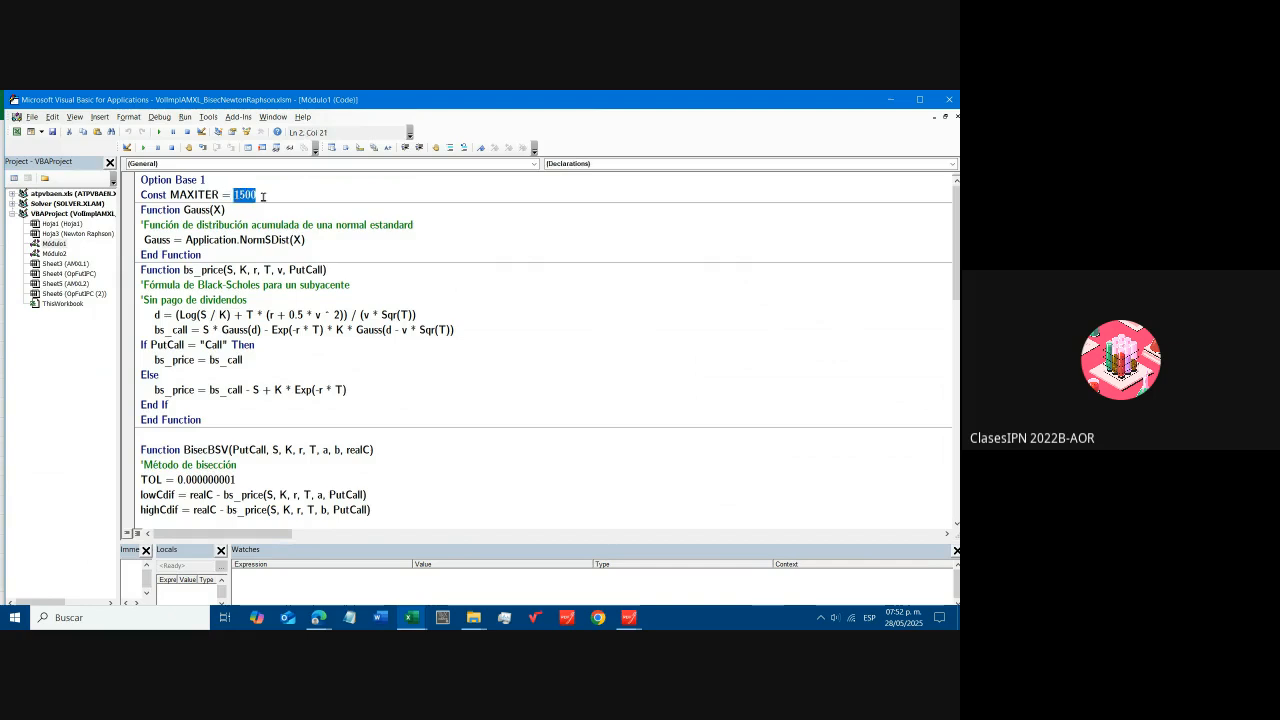
{"action": "scroll", "coordinate": [257, 336], "scroll_direction": "down", "scroll_amount": 5}
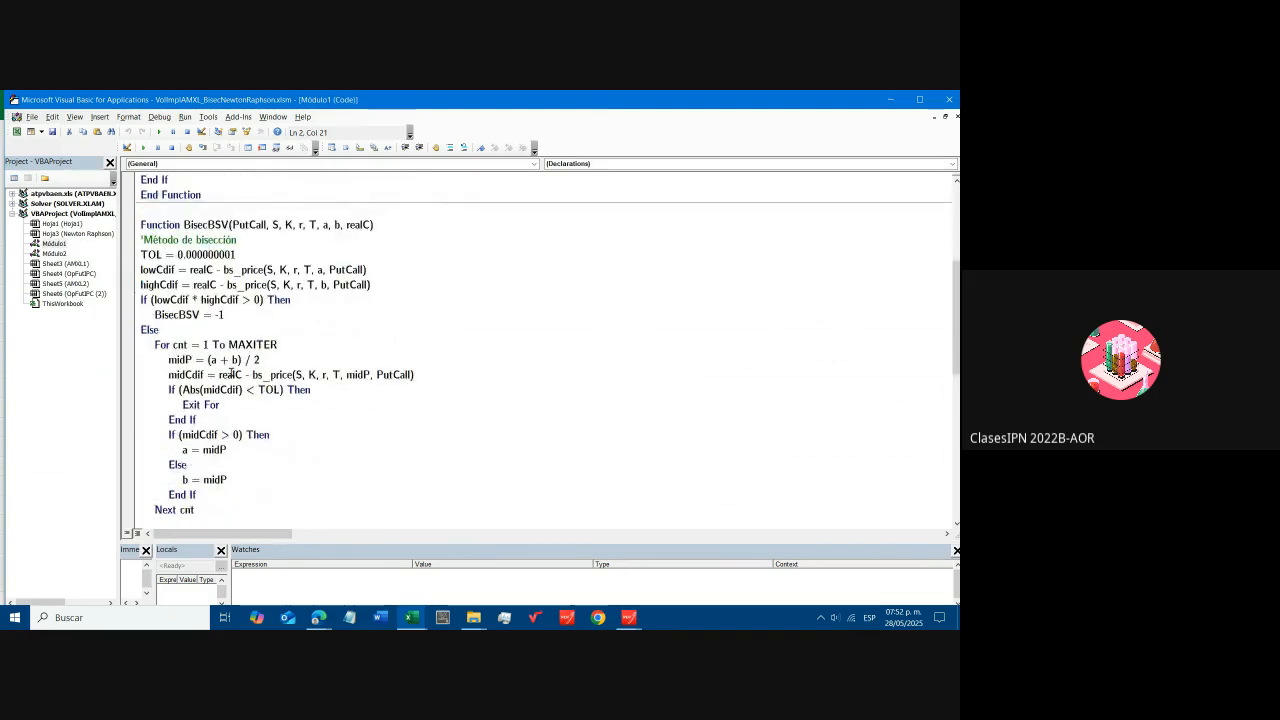
- Examine the bisection loop's midP formula, the midCdif difference and the reassignment of a and b to midP
{"action": "scroll", "coordinate": [233, 370], "scroll_direction": "down", "scroll_amount": 1}
{"action": "left_click_drag", "start_coordinate": [166, 315], "coordinate": [267, 314]}
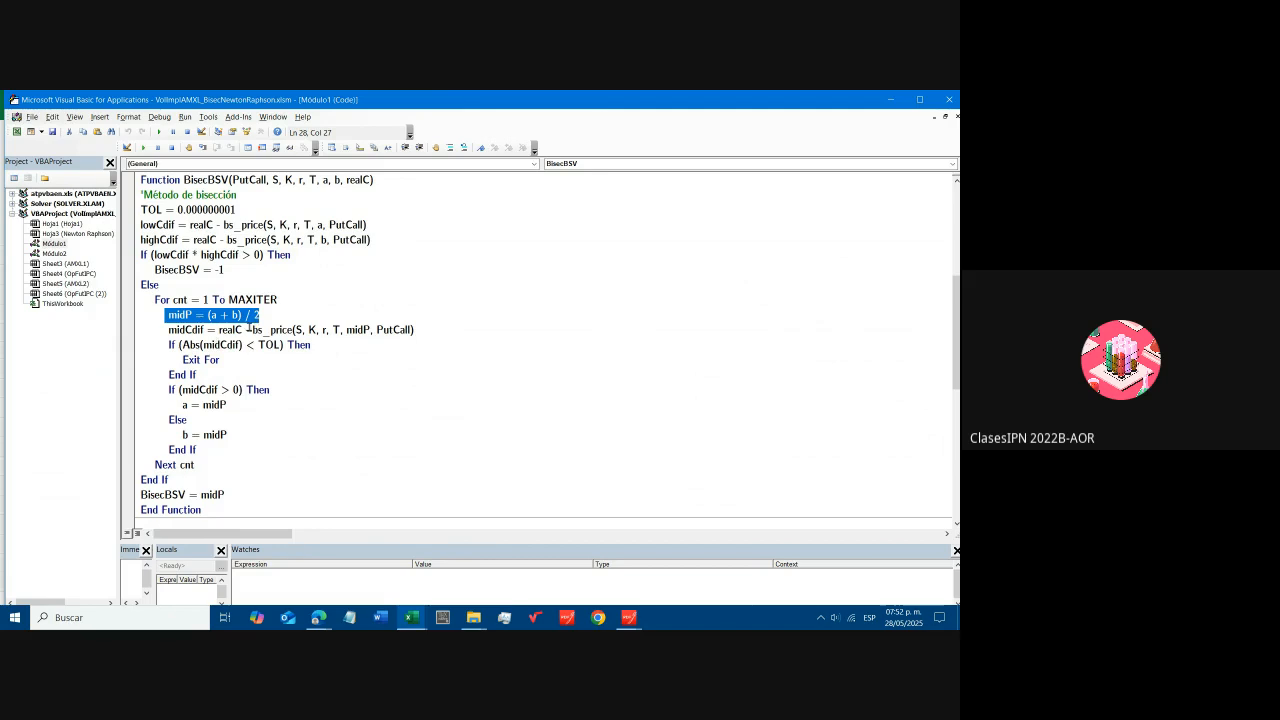
{"action": "left_click", "coordinate": [241, 346]}
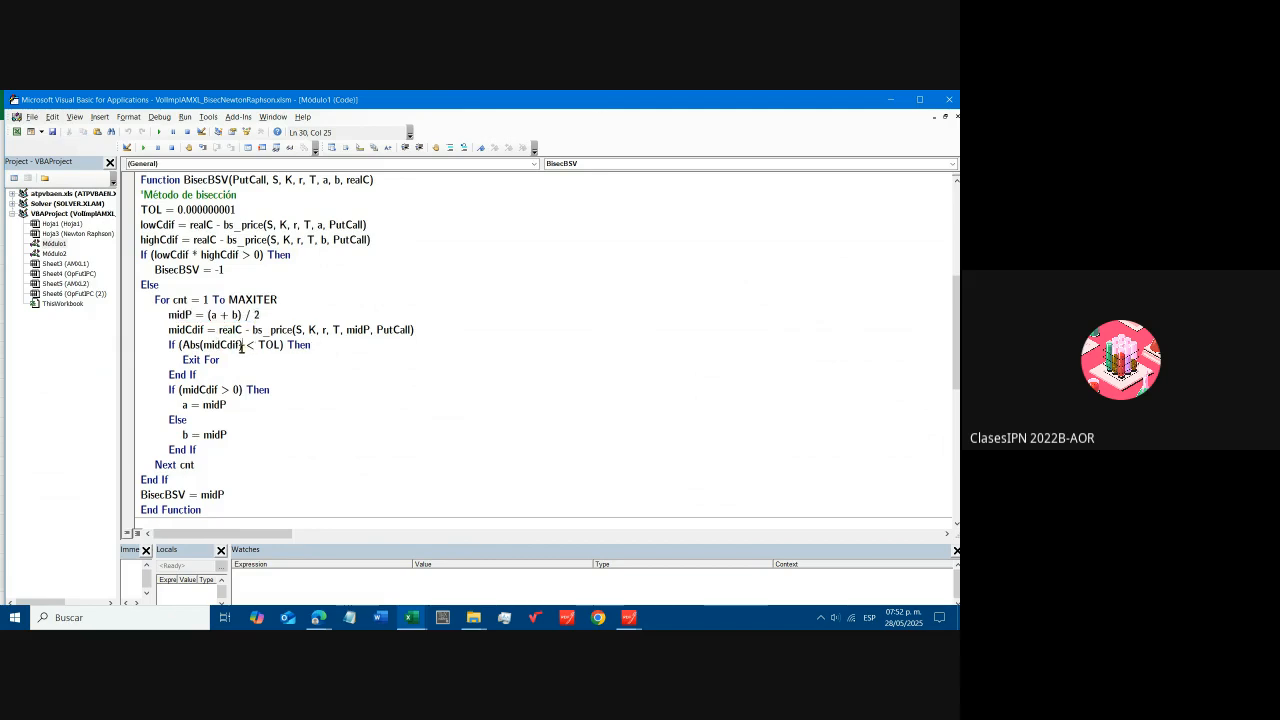
{"action": "left_click_drag", "start_coordinate": [346, 330], "coordinate": [362, 330]}
{"action": "scroll", "coordinate": [245, 357], "scroll_direction": "down", "scroll_amount": 1}
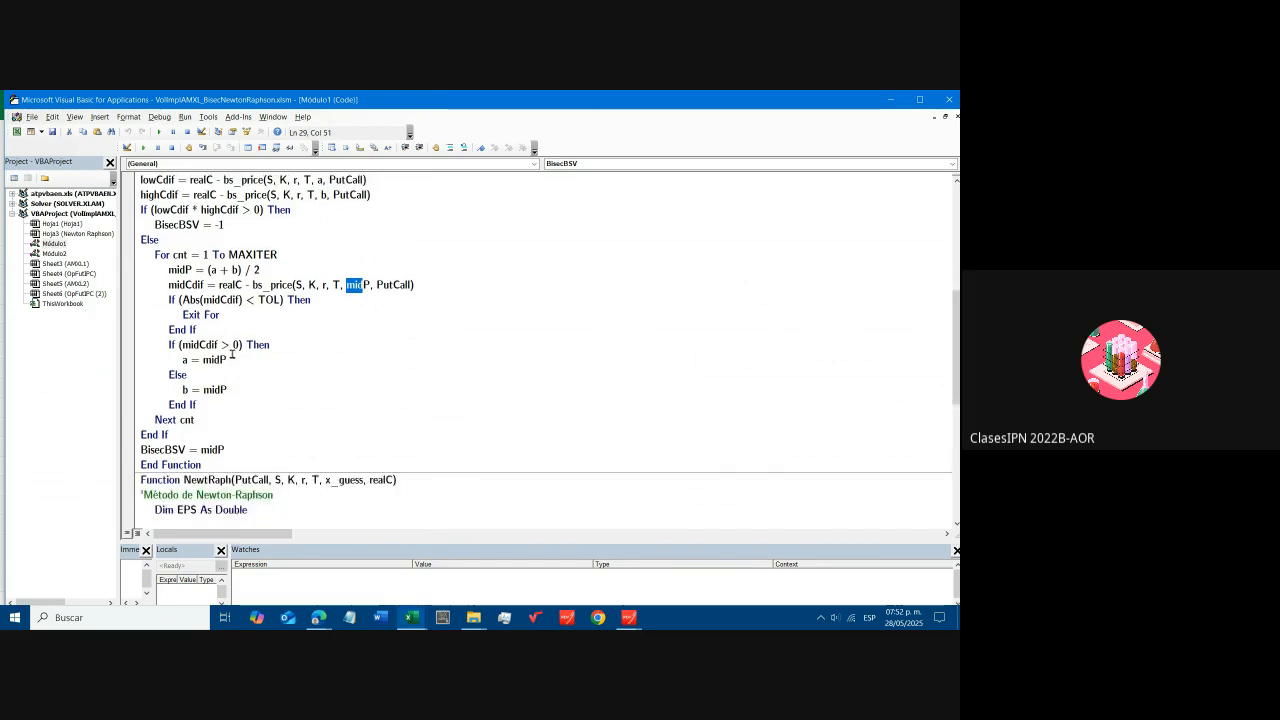
{"action": "left_click_drag", "start_coordinate": [182, 360], "coordinate": [184, 389]}
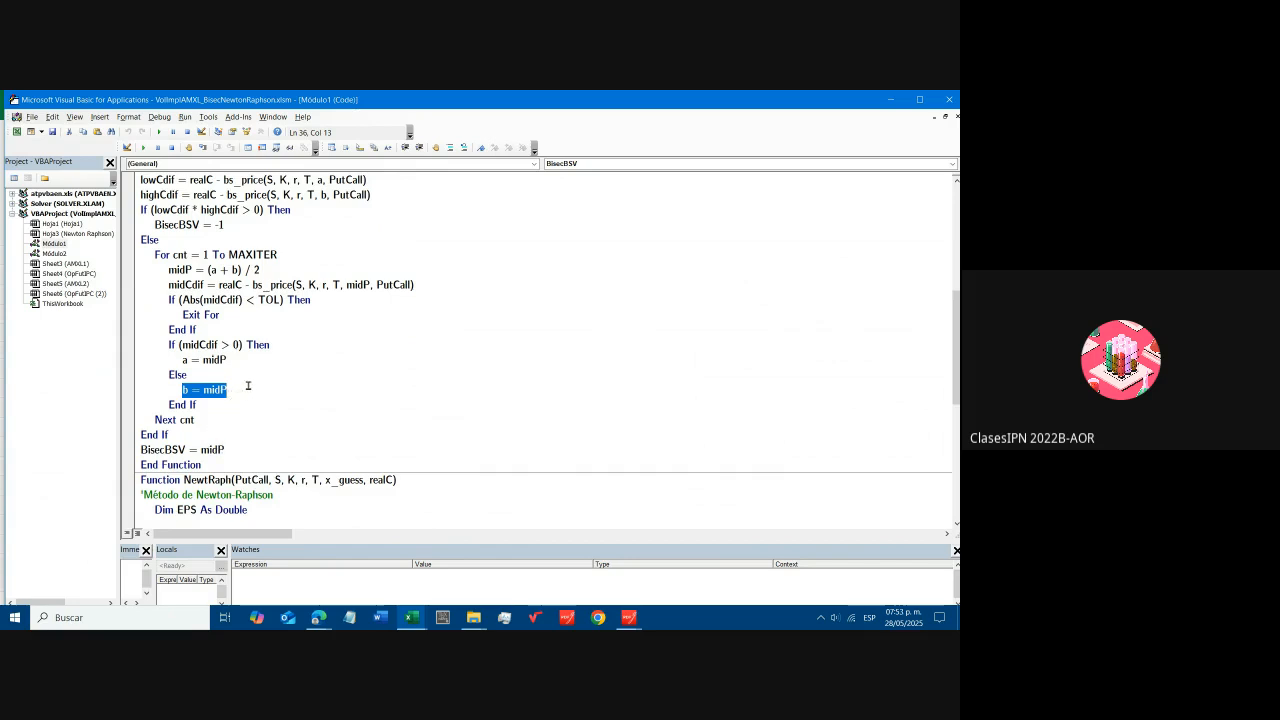
- Compare the loop's exit condition on TOL with the tolerance value defined at the start of BisecBSV
{"action": "left_click_drag", "start_coordinate": [258, 303], "coordinate": [276, 304]}
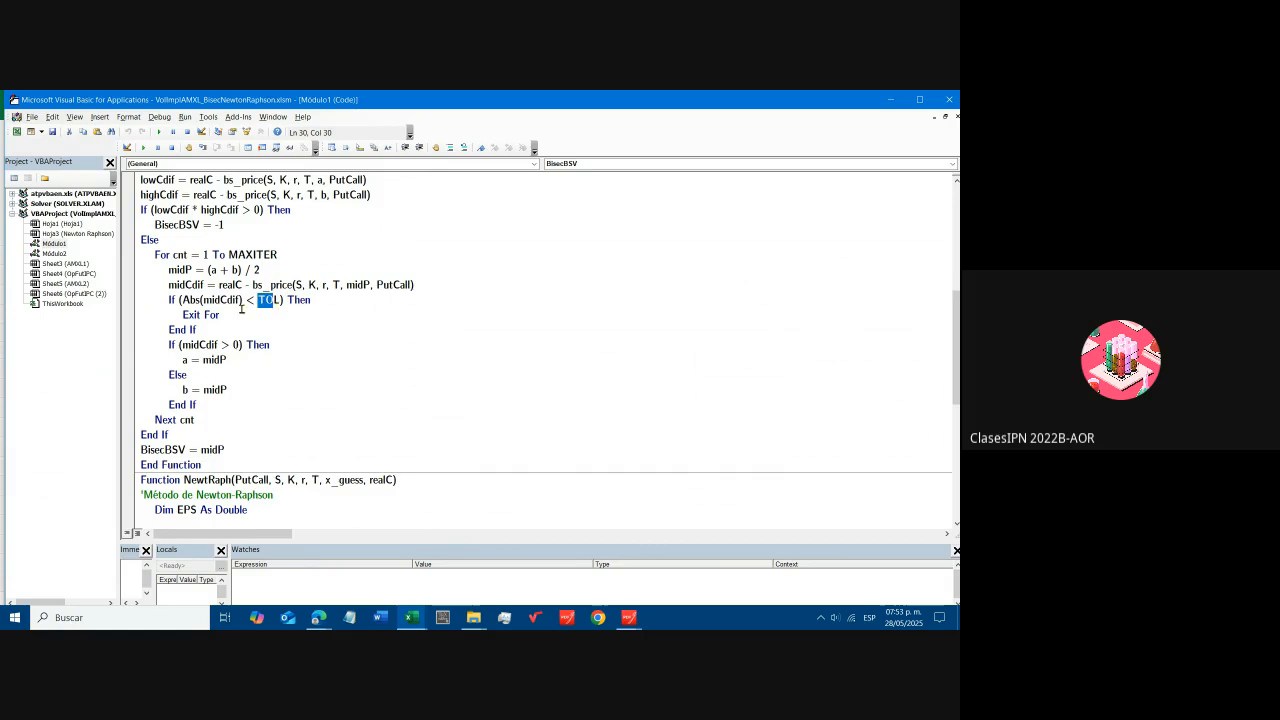
{"action": "scroll", "coordinate": [241, 309], "scroll_direction": "up", "scroll_amount": 2}
{"action": "left_click_drag", "start_coordinate": [236, 254], "coordinate": [176, 255]}
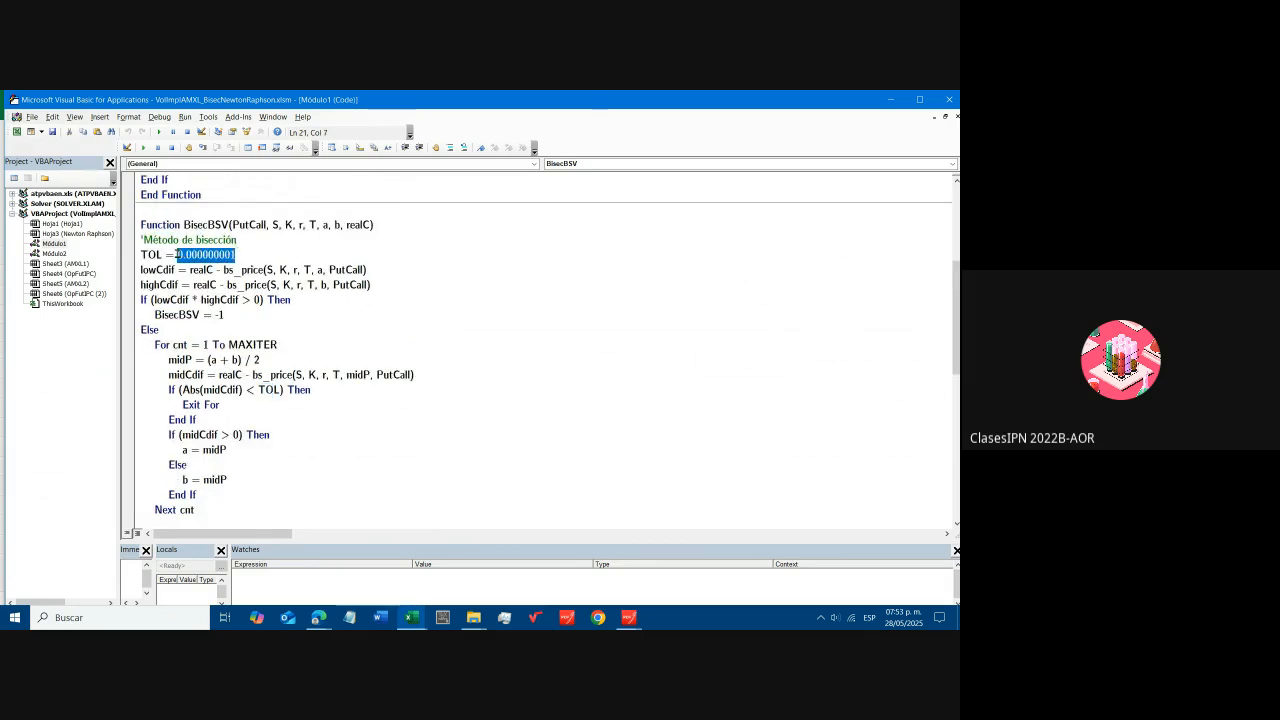
{"action": "left_click", "coordinate": [176, 254]}
{"action": "scroll", "coordinate": [280, 370], "scroll_direction": "down", "scroll_amount": 2}
- Review the NewtRaph function code, highlighting cur_x in its update formula, and return to BisecBSV
{"action": "scroll", "coordinate": [280, 371], "scroll_direction": "down", "scroll_amount": 3}
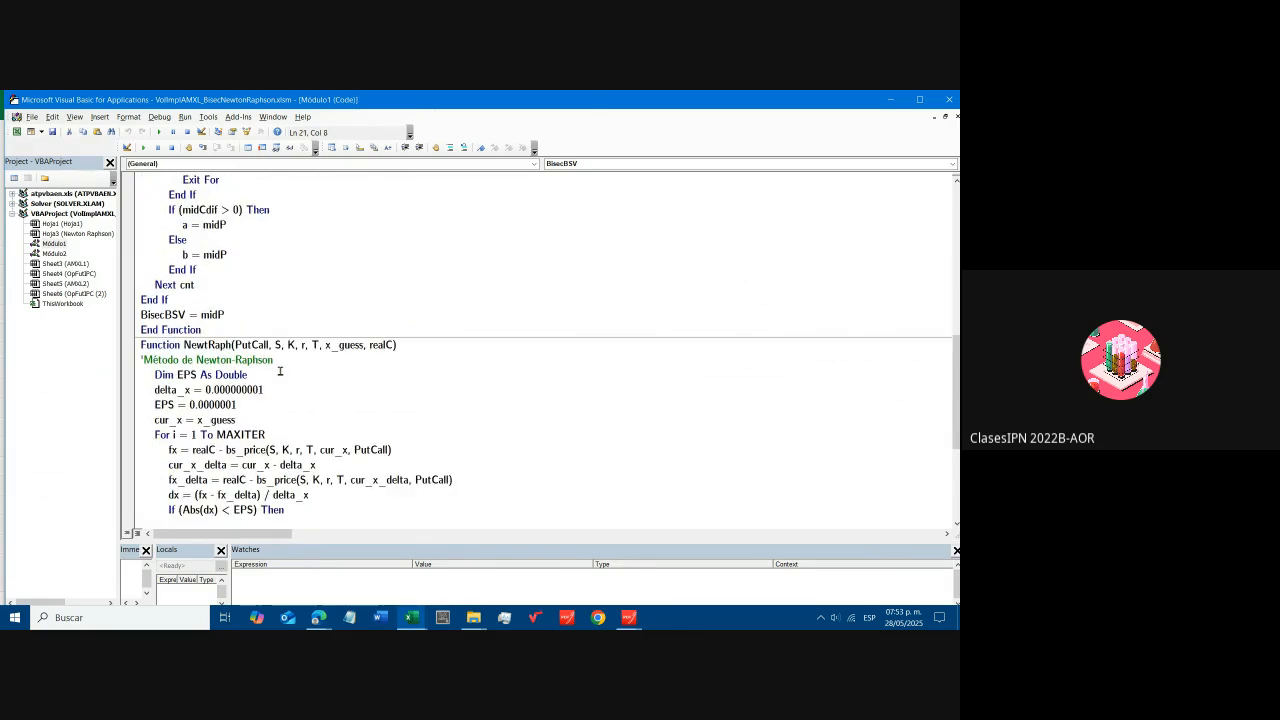
{"action": "scroll", "coordinate": [280, 371], "scroll_direction": "down", "scroll_amount": 2}
{"action": "scroll", "coordinate": [280, 372], "scroll_direction": "down", "scroll_amount": 1}
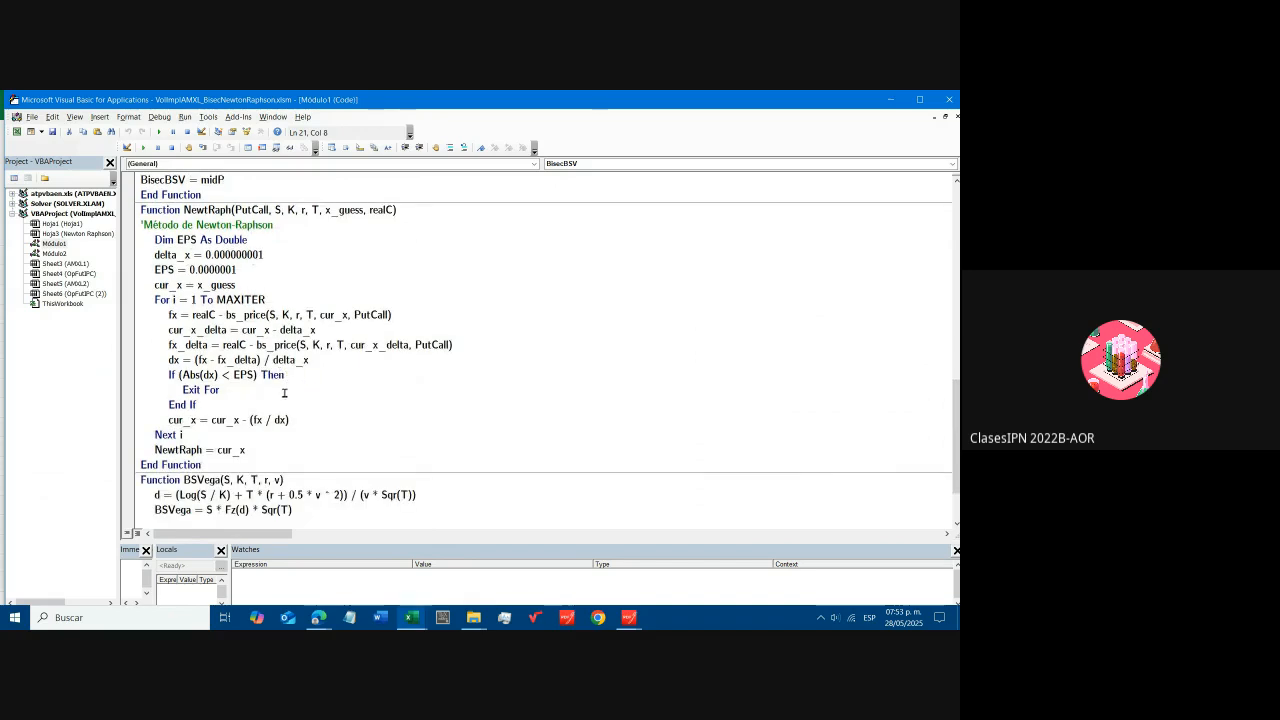
{"action": "left_click_drag", "start_coordinate": [248, 452], "coordinate": [238, 421]}
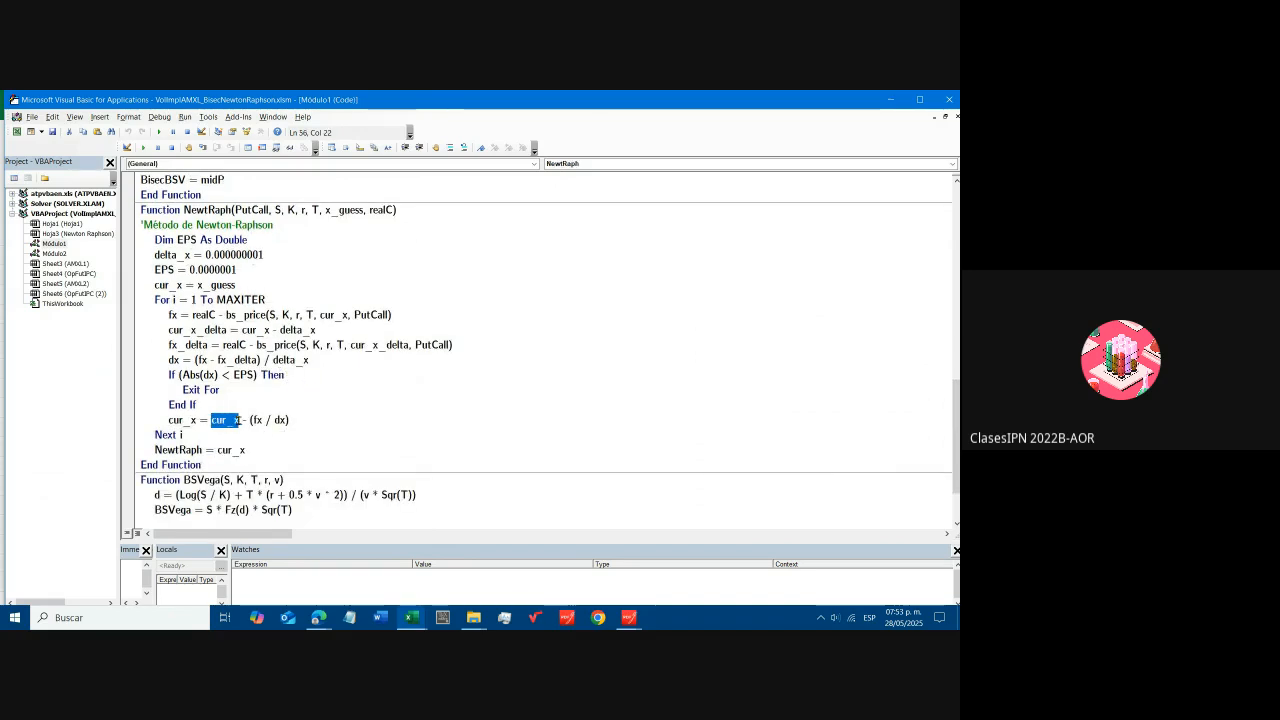
{"action": "left_click", "coordinate": [257, 420]}
{"action": "scroll", "coordinate": [335, 403], "scroll_direction": "up", "scroll_amount": 8}
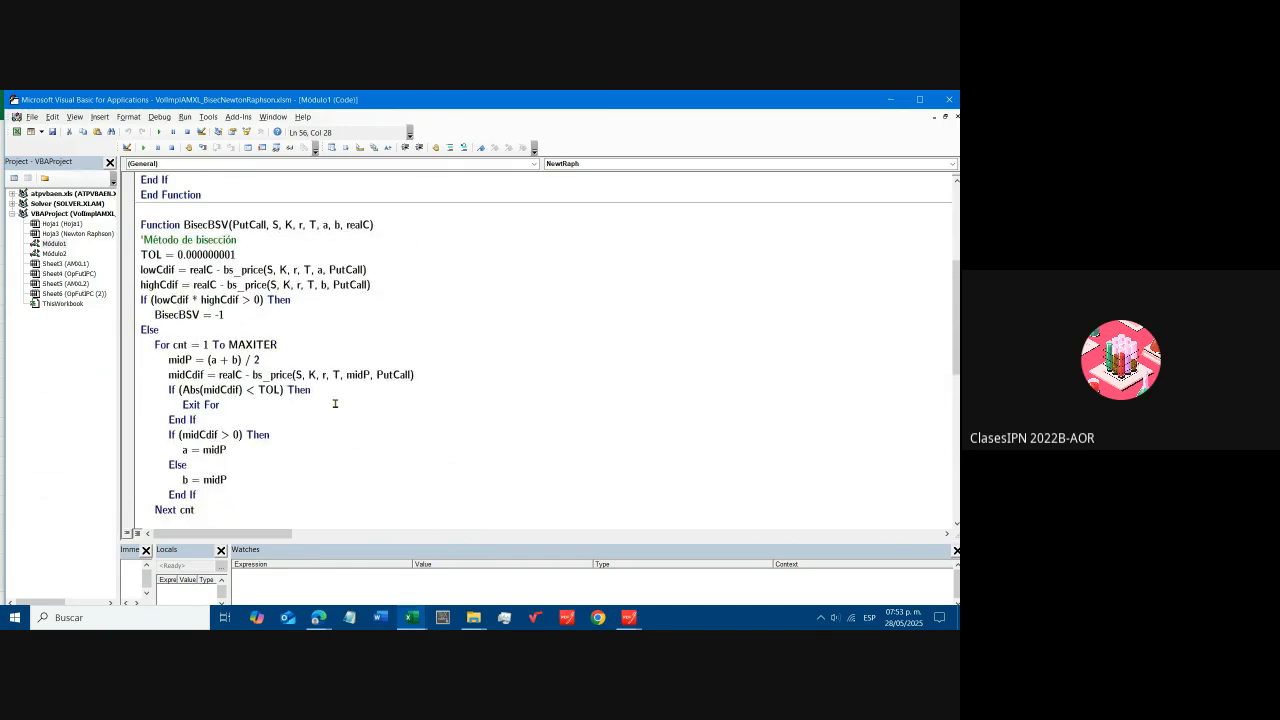
- Switch back to the Excel workbook and insert the user-defined function BisecBSV in E12, opening its arguments
{"action": "mouse_move", "coordinate": [410, 617]}
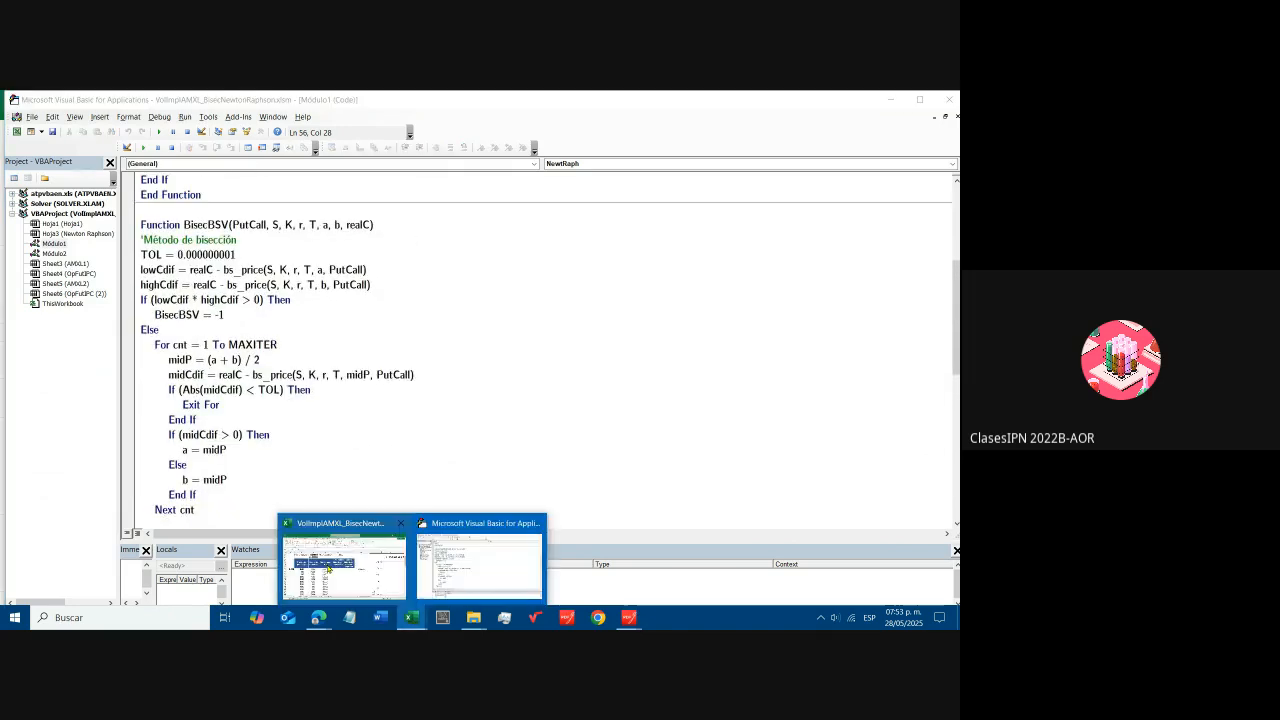
{"action": "left_click", "coordinate": [342, 560]}
{"action": "left_click", "coordinate": [417, 375]}
{"action": "scroll", "coordinate": [418, 378], "scroll_direction": "up", "scroll_amount": 2}
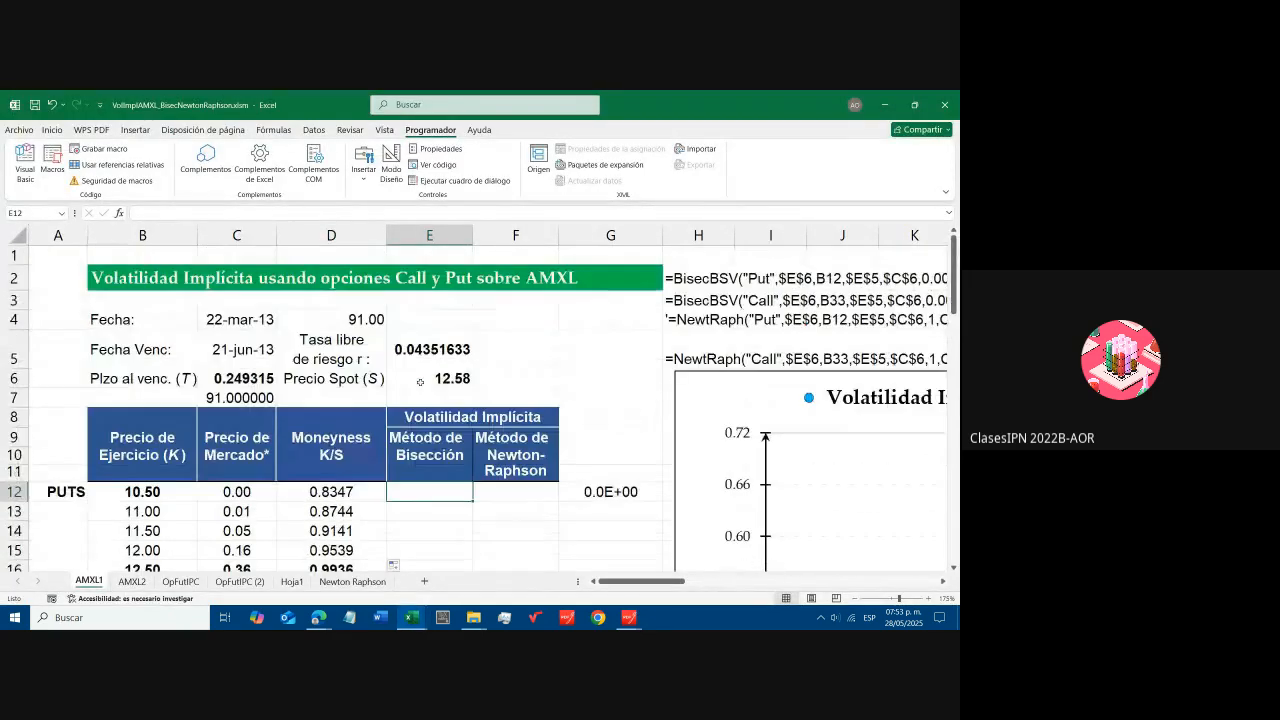
{"action": "scroll", "coordinate": [420, 383], "scroll_direction": "down", "scroll_amount": 1}
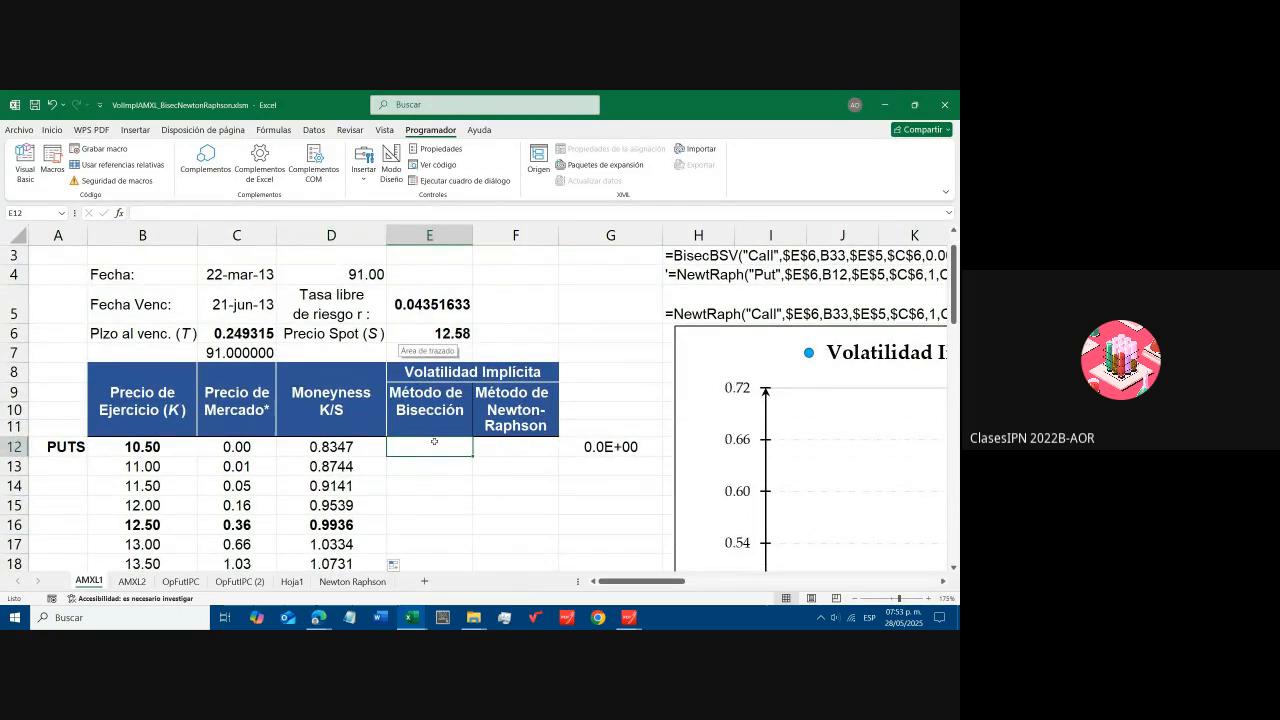
{"action": "left_click", "coordinate": [118, 213]}
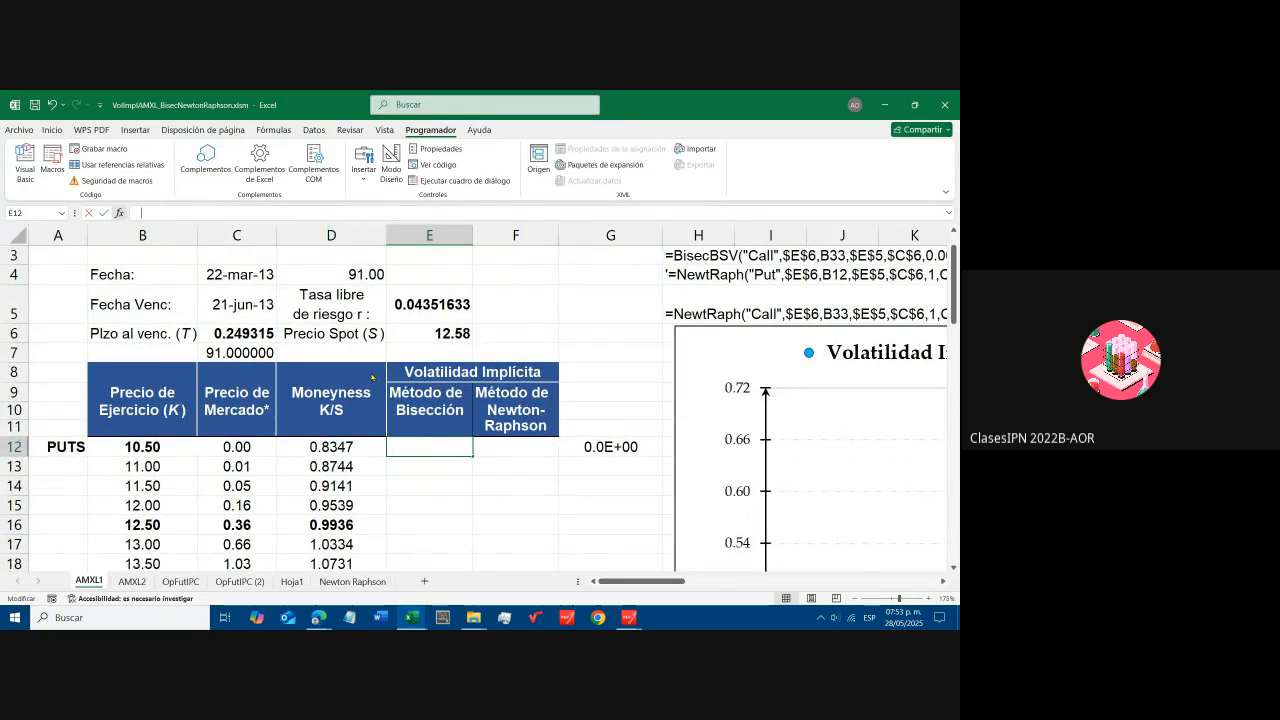
{"action": "left_click", "coordinate": [837, 358]}
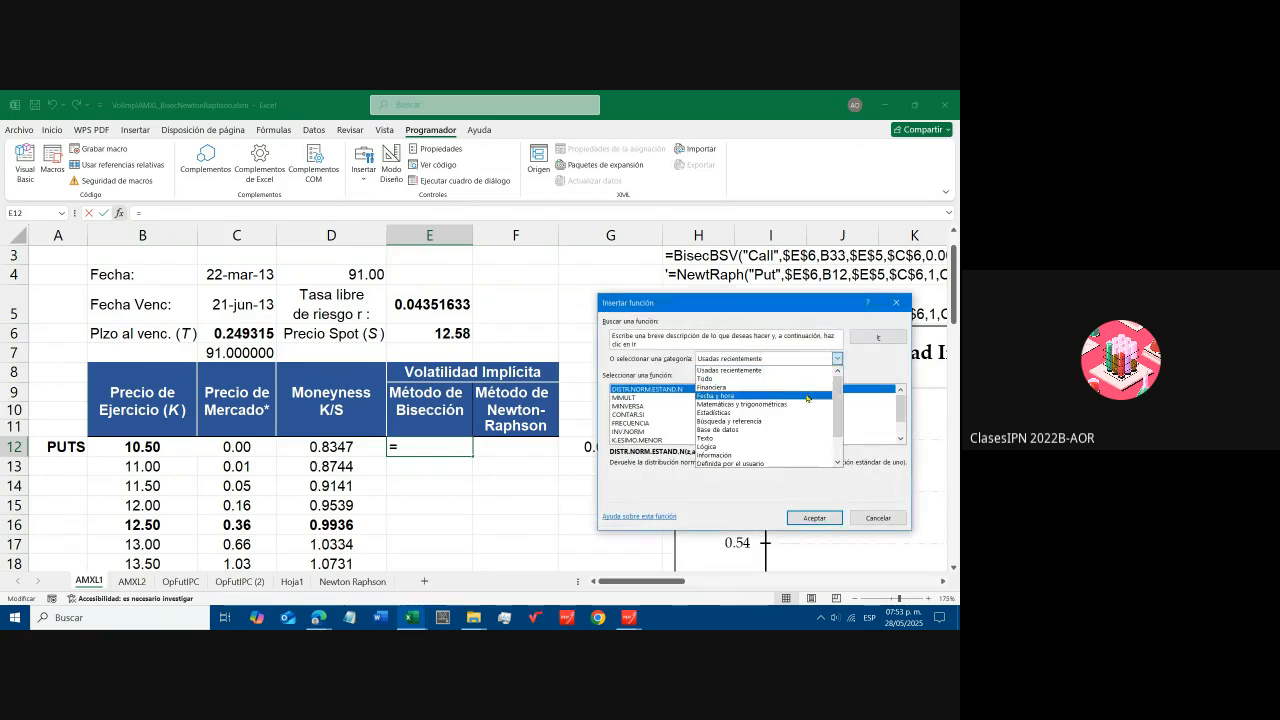
{"action": "left_click", "coordinate": [793, 463]}
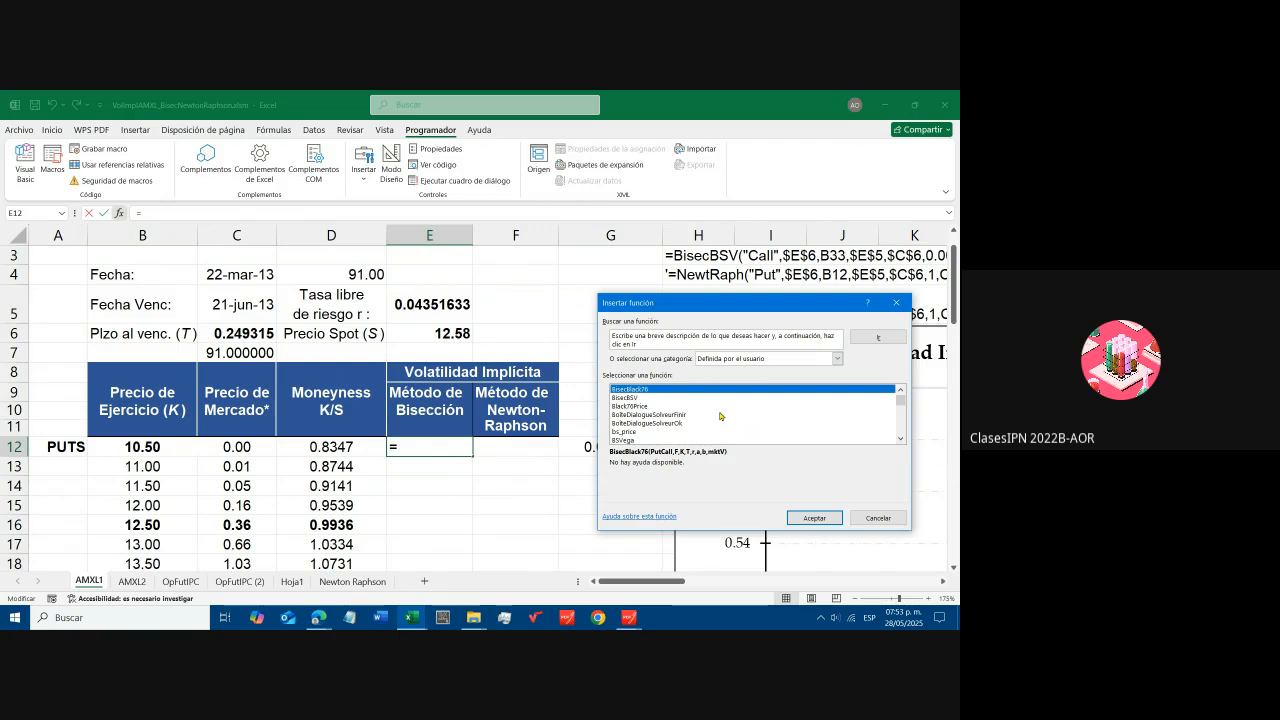
{"action": "left_click", "coordinate": [625, 397]}
{"action": "left_click", "coordinate": [813, 517]}
{"action": "scroll", "coordinate": [510, 321], "scroll_direction": "up", "scroll_amount": 1}
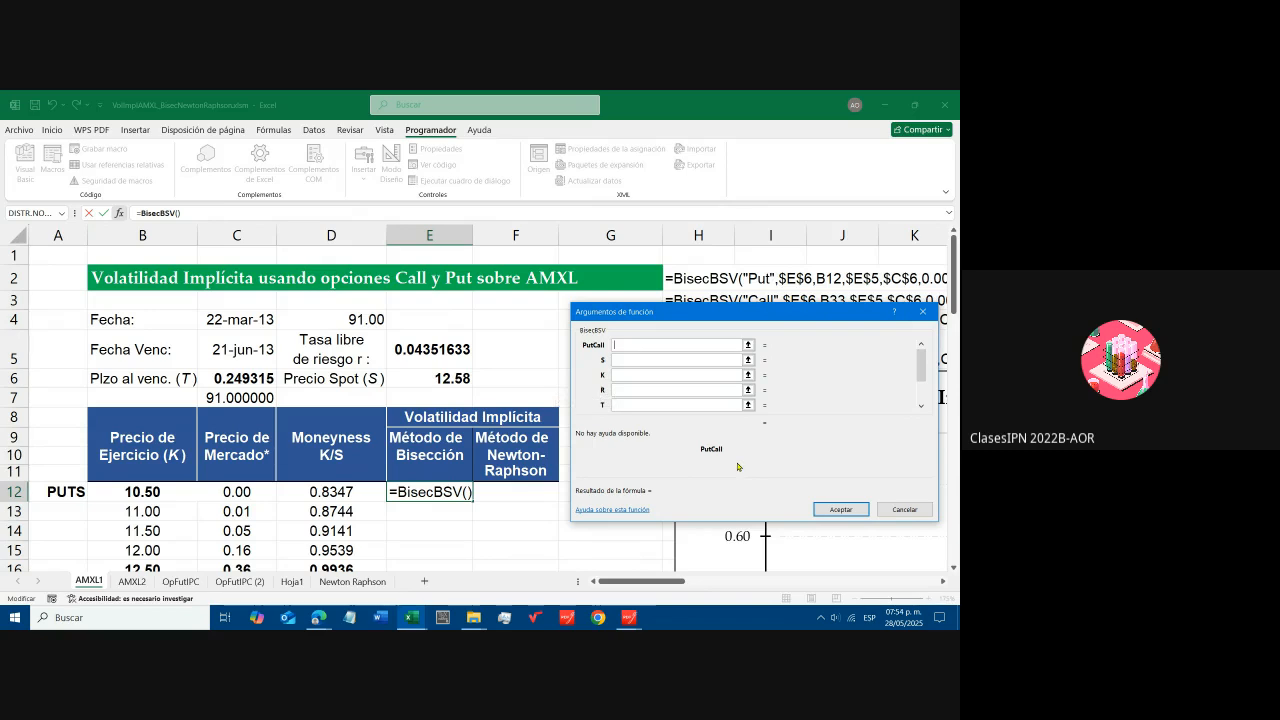
- Set the BisecBSV arguments PutCall to "Put", S to the absolute reference $E$6 and K to B12
{"action": "type", "text": "Put"}
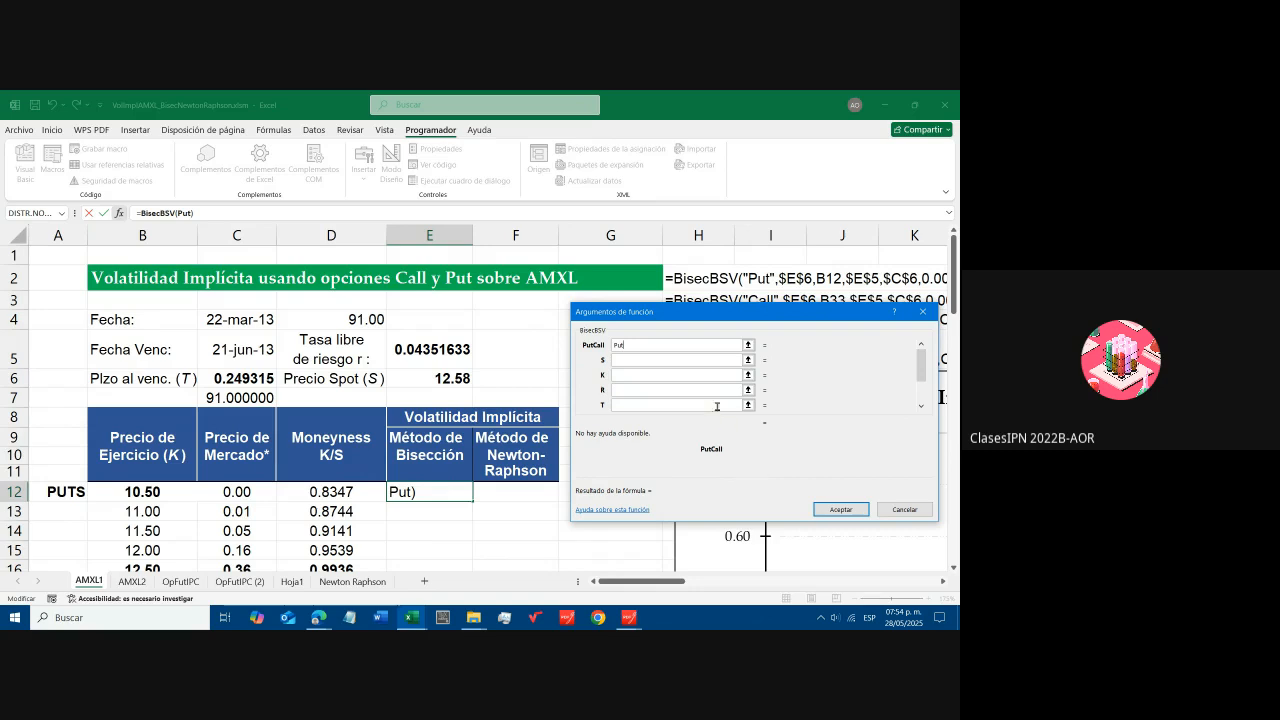
{"action": "left_click", "coordinate": [656, 360]}
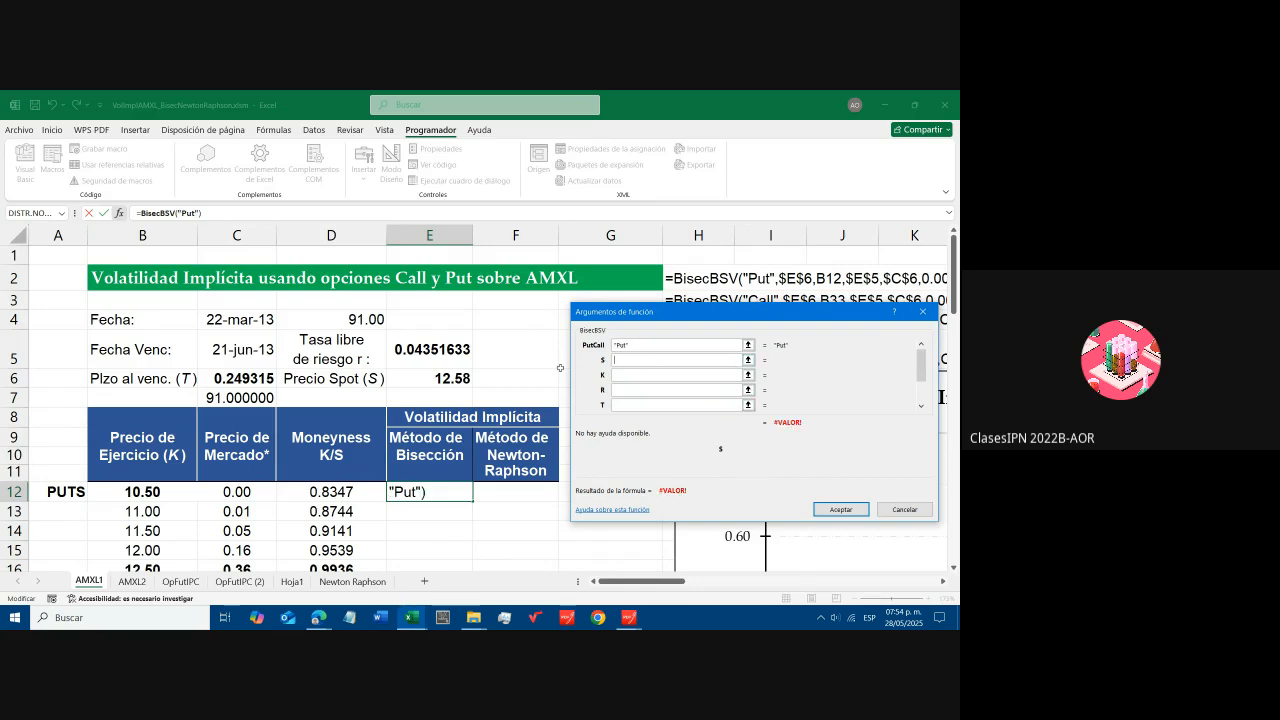
{"action": "left_click", "coordinate": [437, 378]}
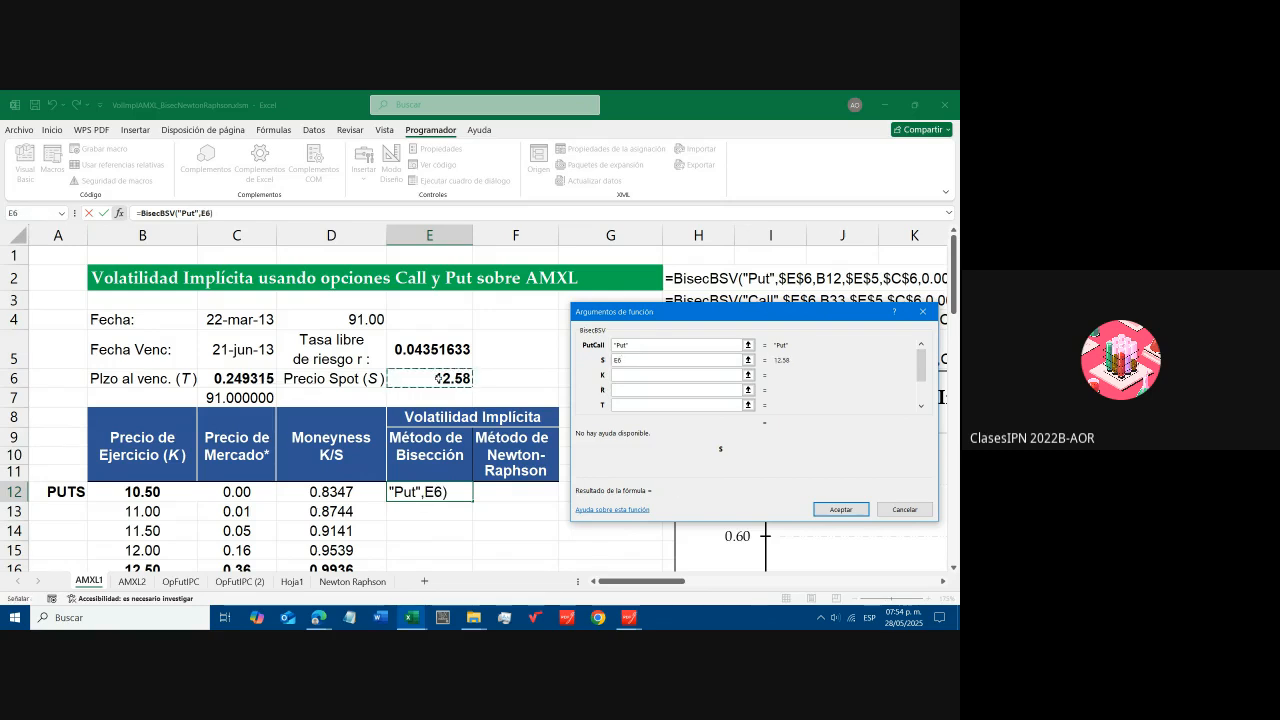
{"action": "key", "text": "F4"}
{"action": "left_click", "coordinate": [624, 376]}
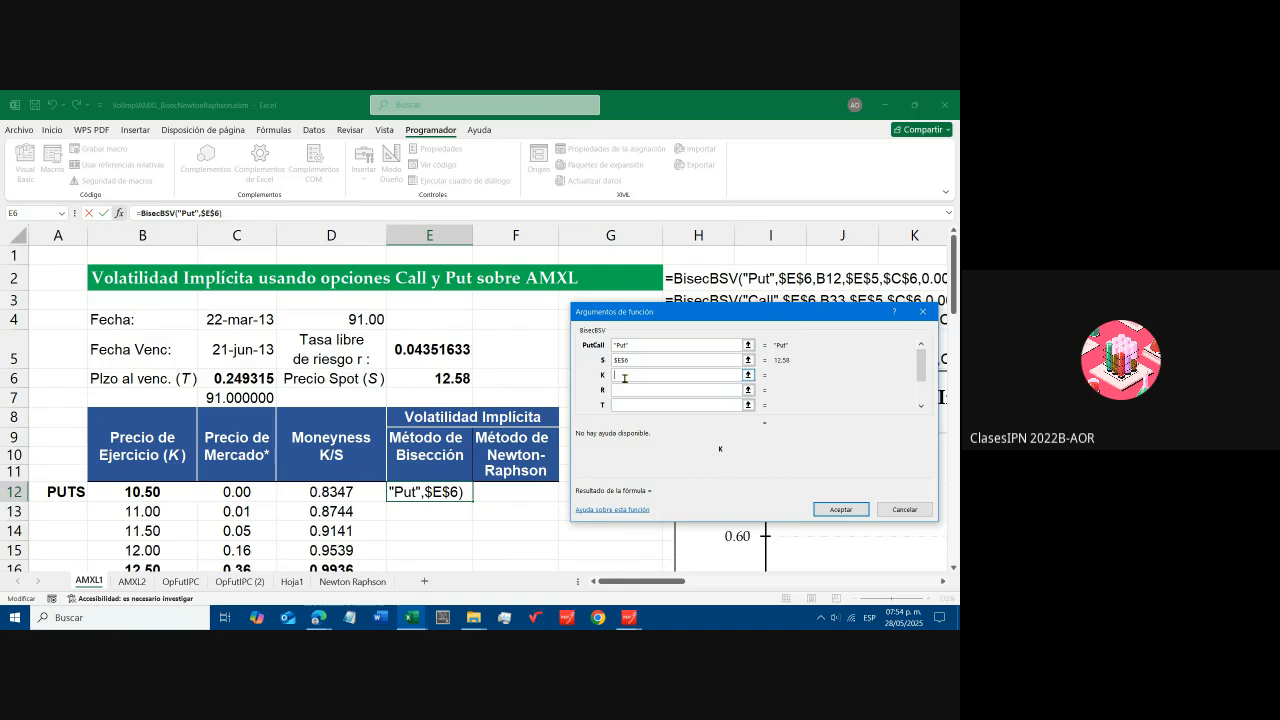
{"action": "left_click", "coordinate": [157, 491]}
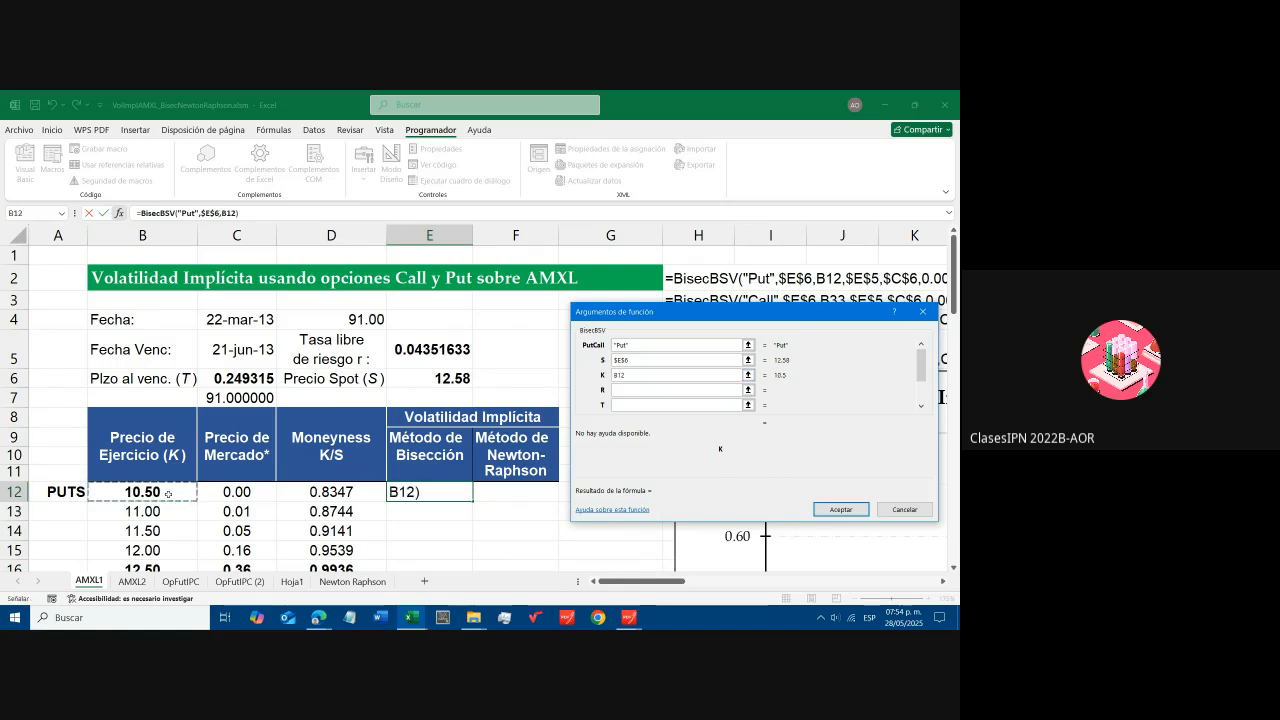
- Set the R argument to the absolute reference $E$5 and the T argument to $C$6
{"action": "left_click", "coordinate": [622, 391]}
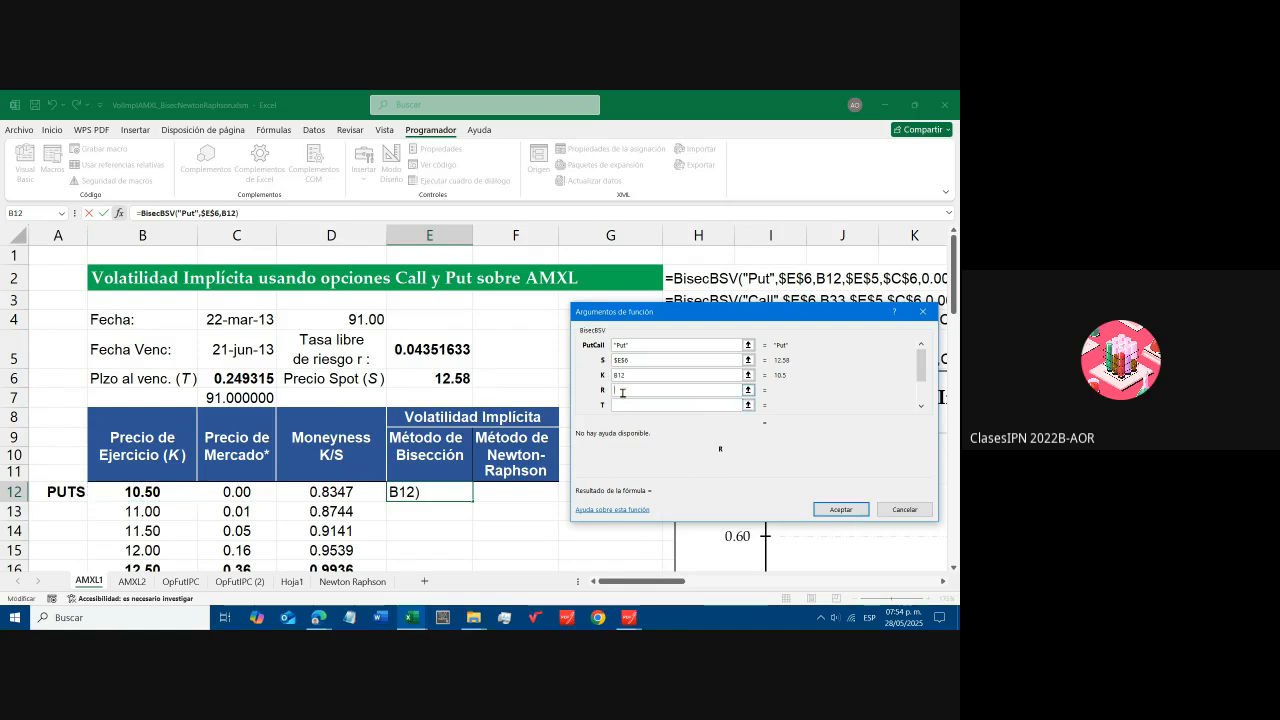
{"action": "left_click", "coordinate": [421, 357]}
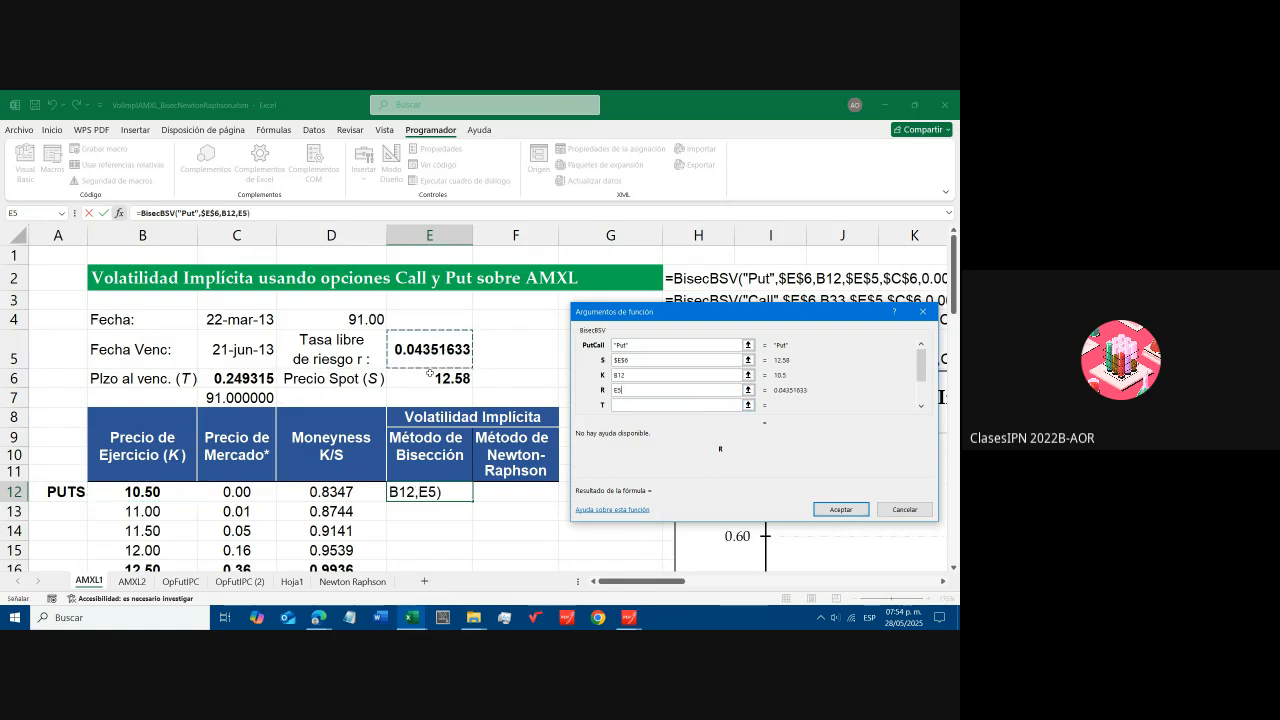
{"action": "key", "text": "F4"}
{"action": "left_click", "coordinate": [625, 405]}
{"action": "left_click", "coordinate": [237, 378]}
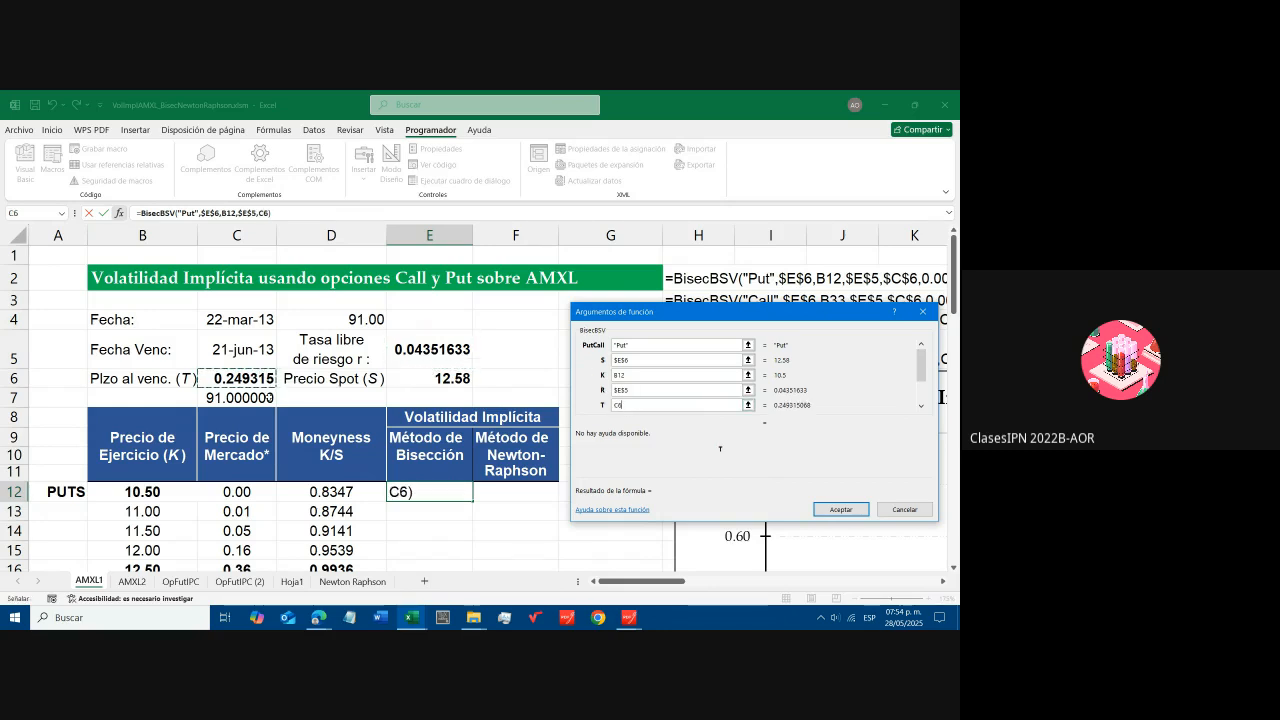
{"action": "key", "text": "F4"}
- Set the bisection bounds A to 0.00001 and B to 4, and RealC to the market price in C12
{"action": "key", "text": "Tab"}
{"action": "key", "text": "Tab"}
{"action": "key", "text": "Tab"}
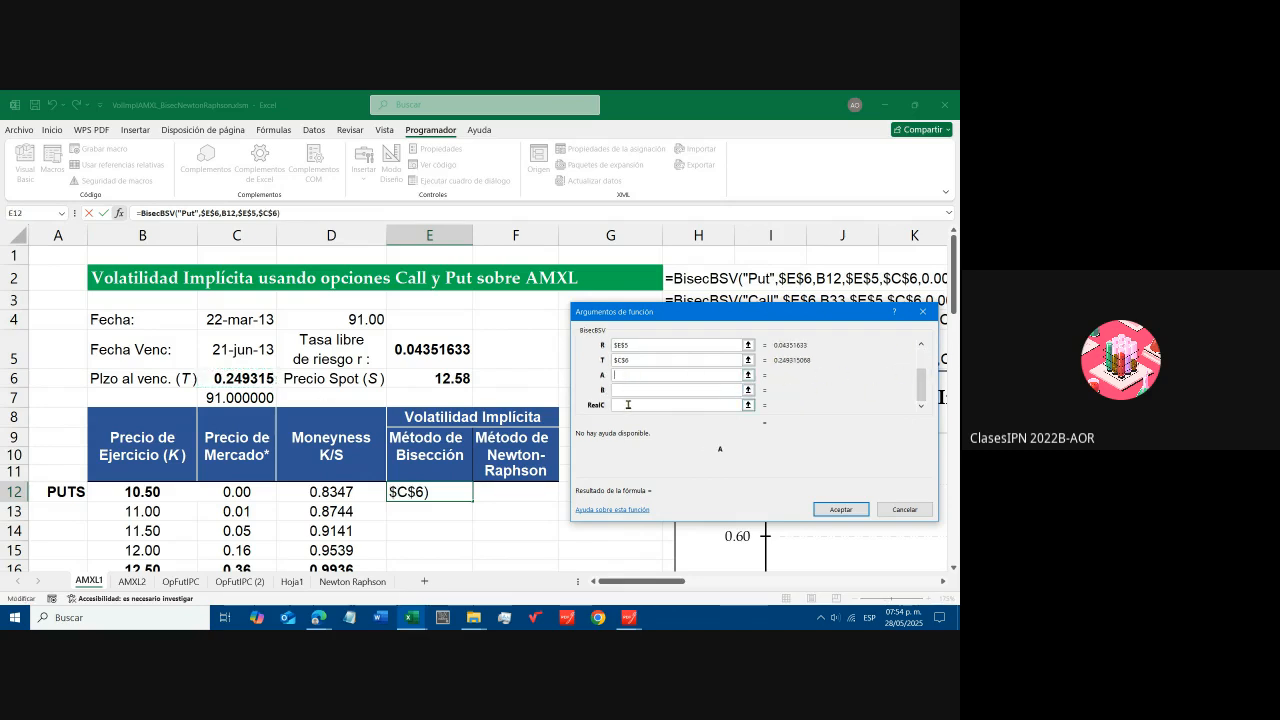
{"action": "left_click_drag", "start_coordinate": [650, 581], "coordinate": [656, 584]}
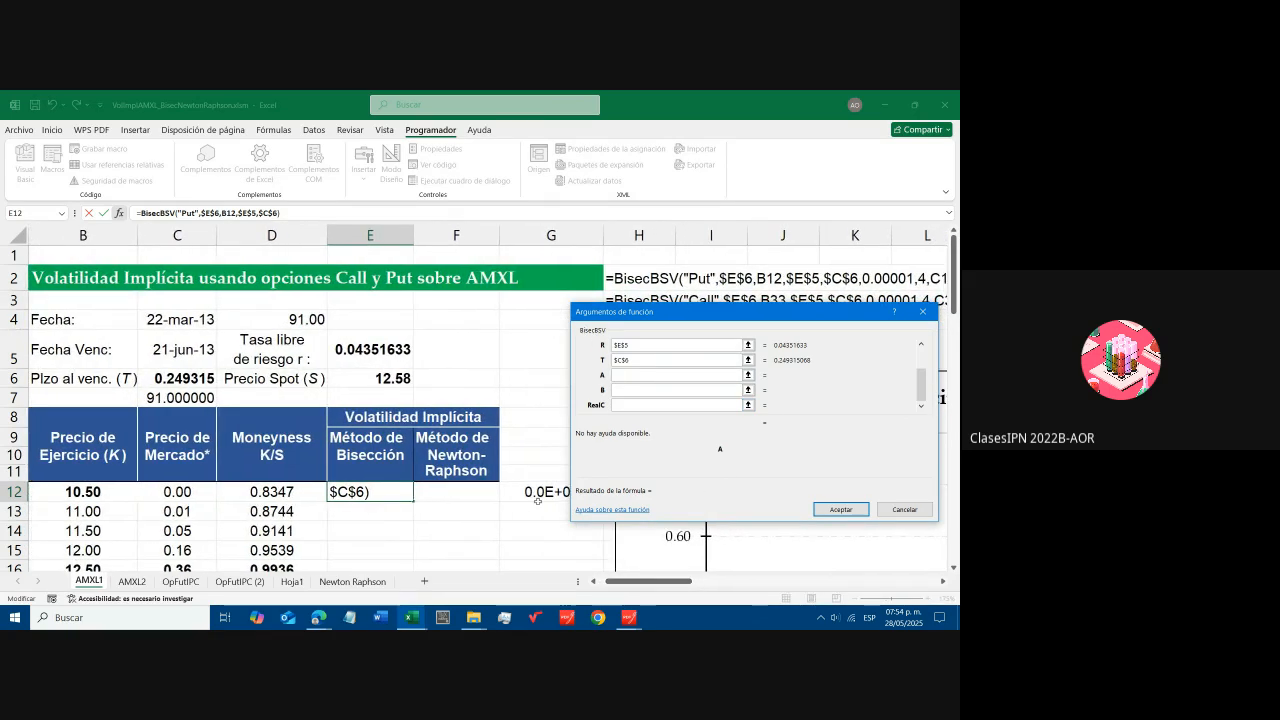
{"action": "type", "text": "0.00001"}
{"action": "left_click", "coordinate": [639, 390]}
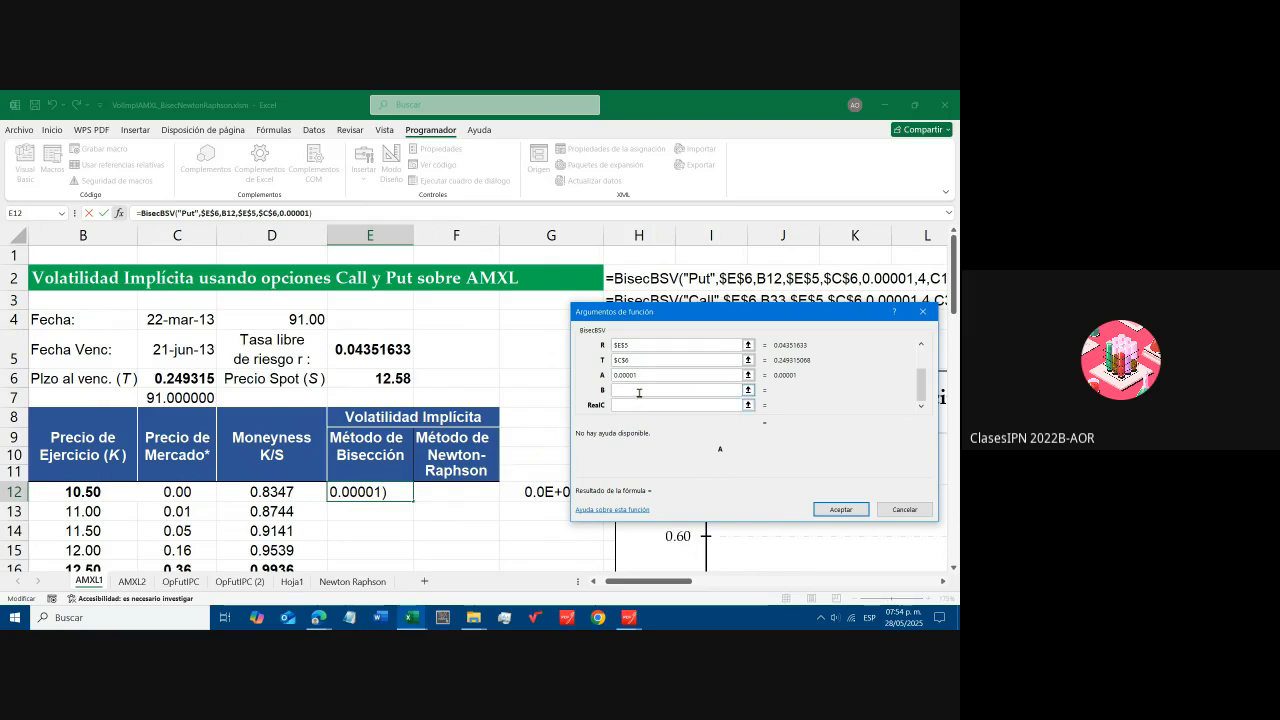
{"action": "type", "text": "4"}
{"action": "left_click", "coordinate": [630, 405]}
{"action": "left_click", "coordinate": [176, 492]}
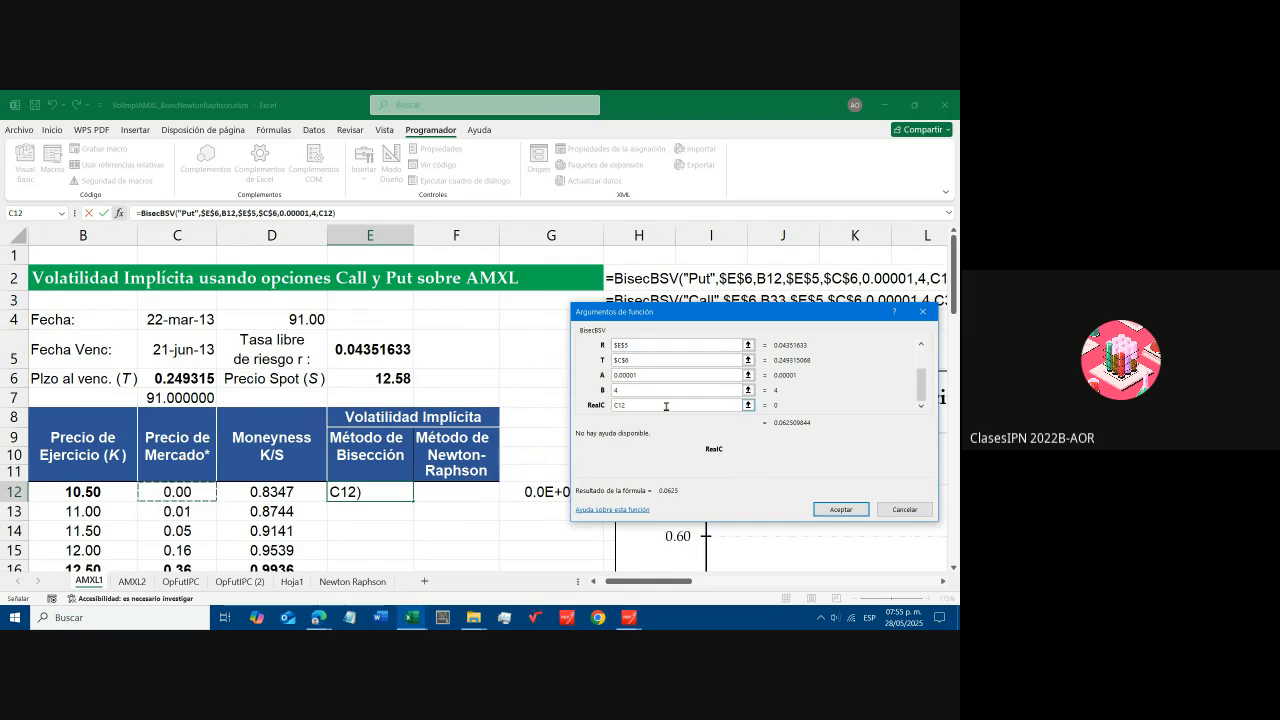
- Review the BisecBSV arguments from PutCall through RealC and accept the function in E12
{"action": "left_click_drag", "start_coordinate": [922, 394], "coordinate": [922, 358]}
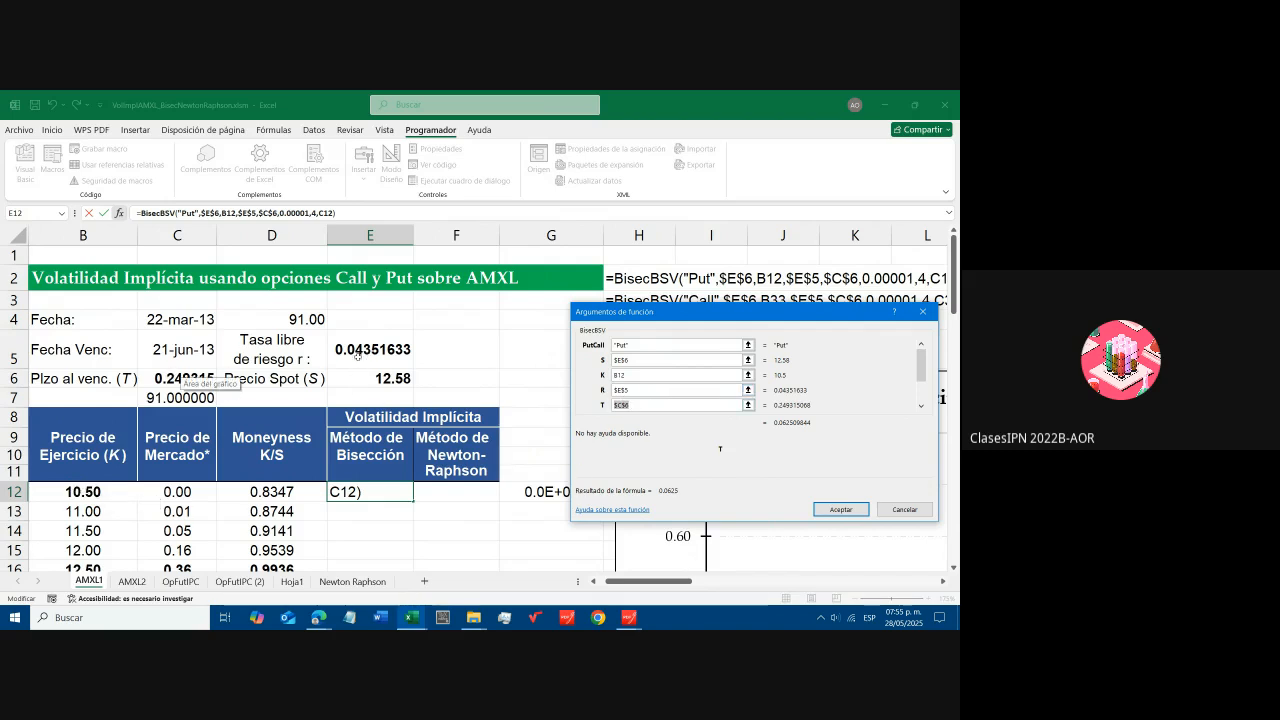
{"action": "left_click", "coordinate": [655, 407]}
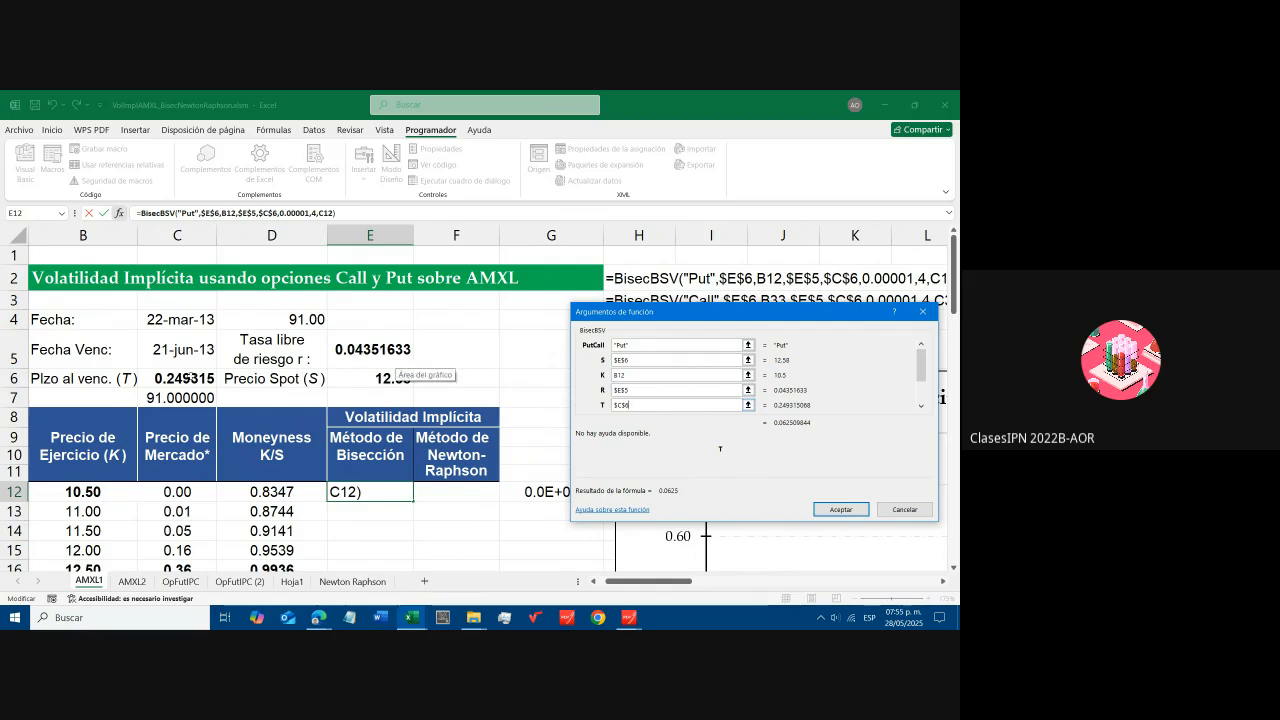
{"action": "key", "text": "Tab"}
{"action": "key", "text": "Tab"}
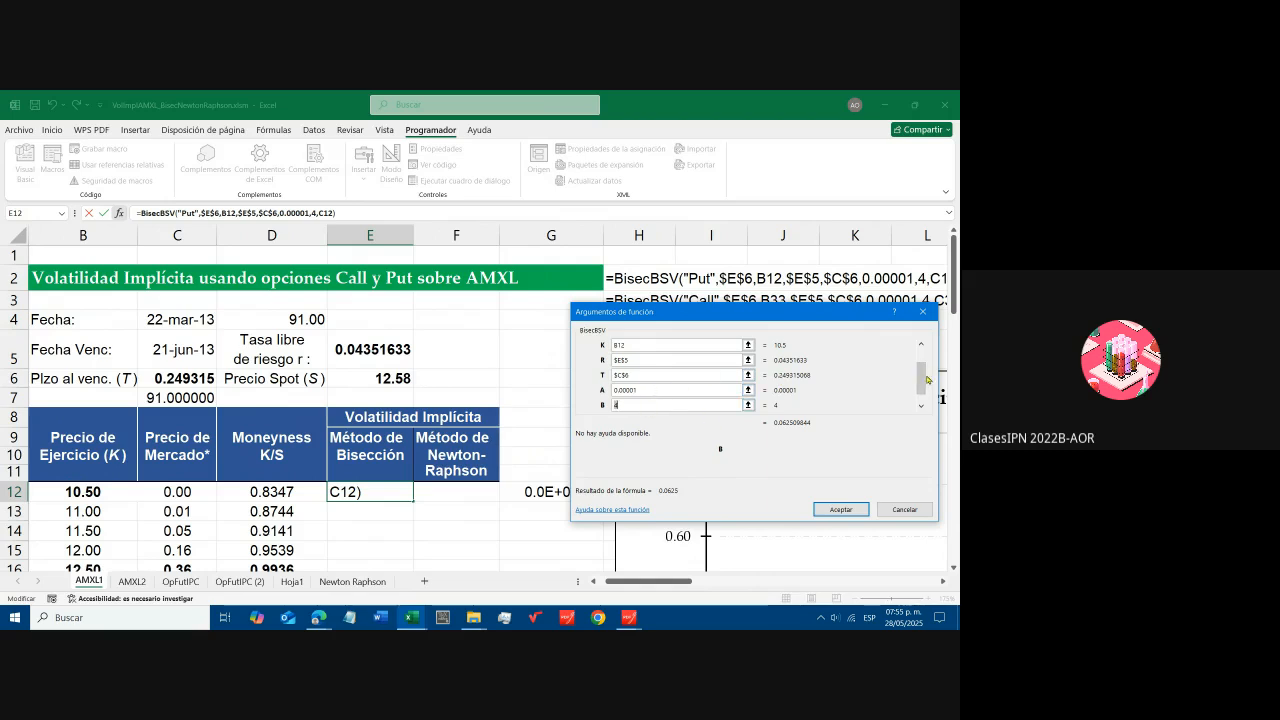
{"action": "key", "text": "Tab"}
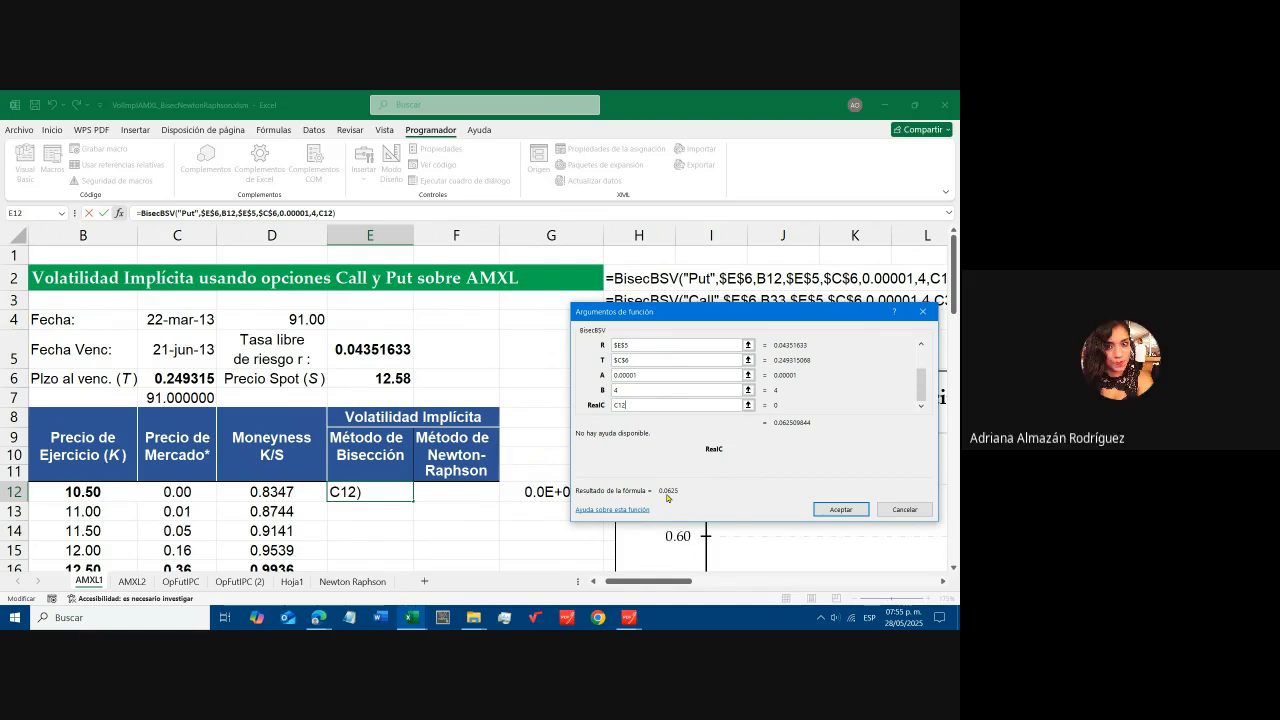
{"action": "left_click", "coordinate": [840, 509]}
- Fill the E12 bisection formula down the Método de Bisección column without formatting
{"action": "scroll", "coordinate": [538, 466], "scroll_direction": "down", "scroll_amount": 1}
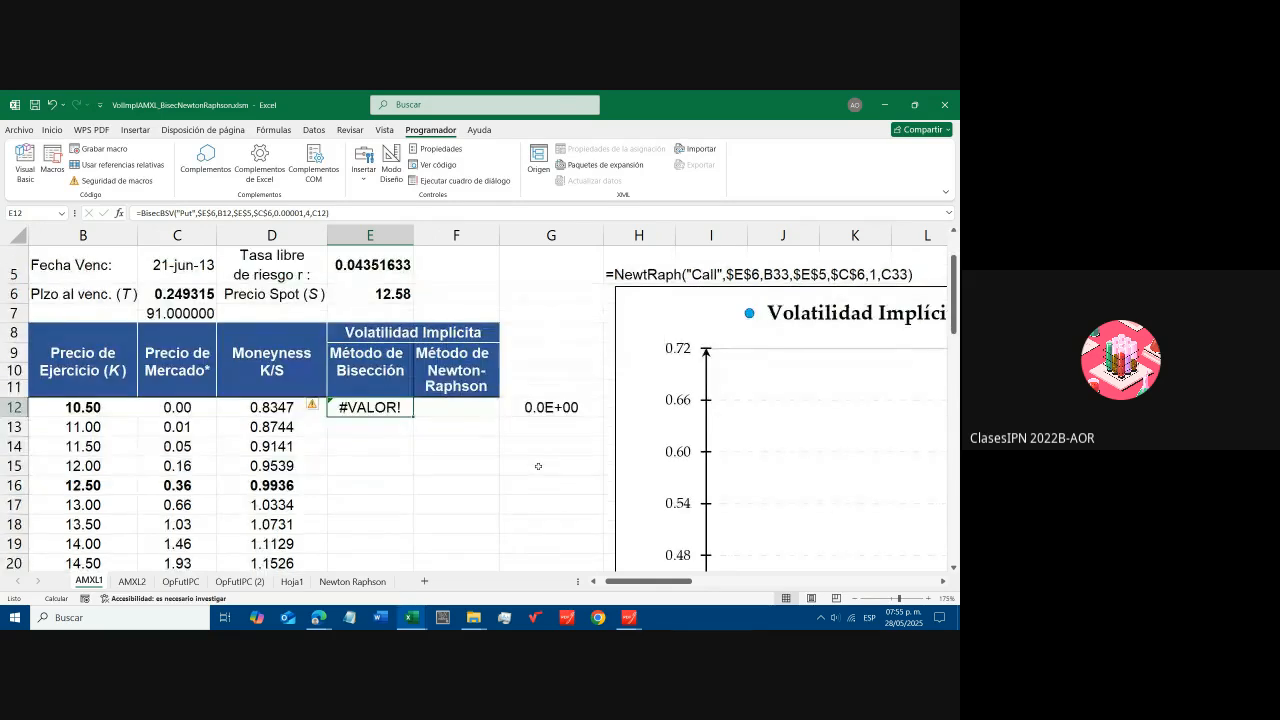
{"action": "scroll", "coordinate": [538, 466], "scroll_direction": "down", "scroll_amount": 1}
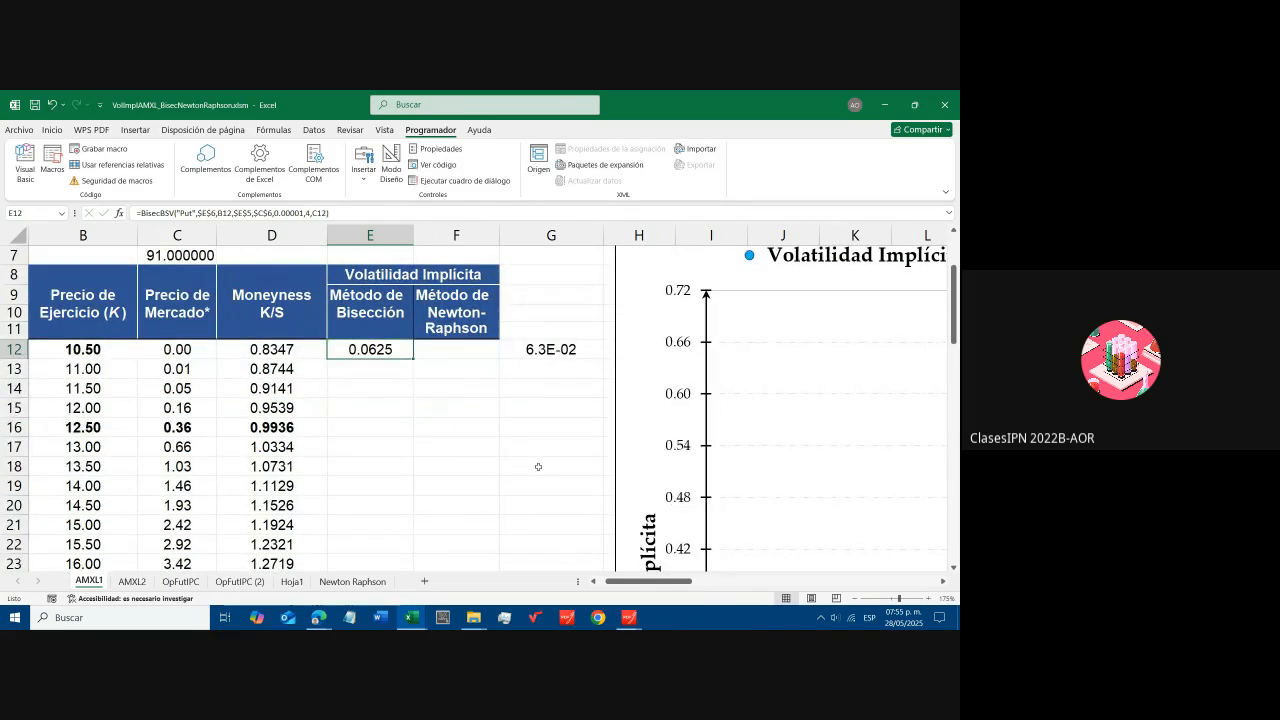
{"action": "double_click", "coordinate": [412, 358]}
{"action": "left_click", "coordinate": [421, 564]}
{"action": "left_click", "coordinate": [468, 535]}
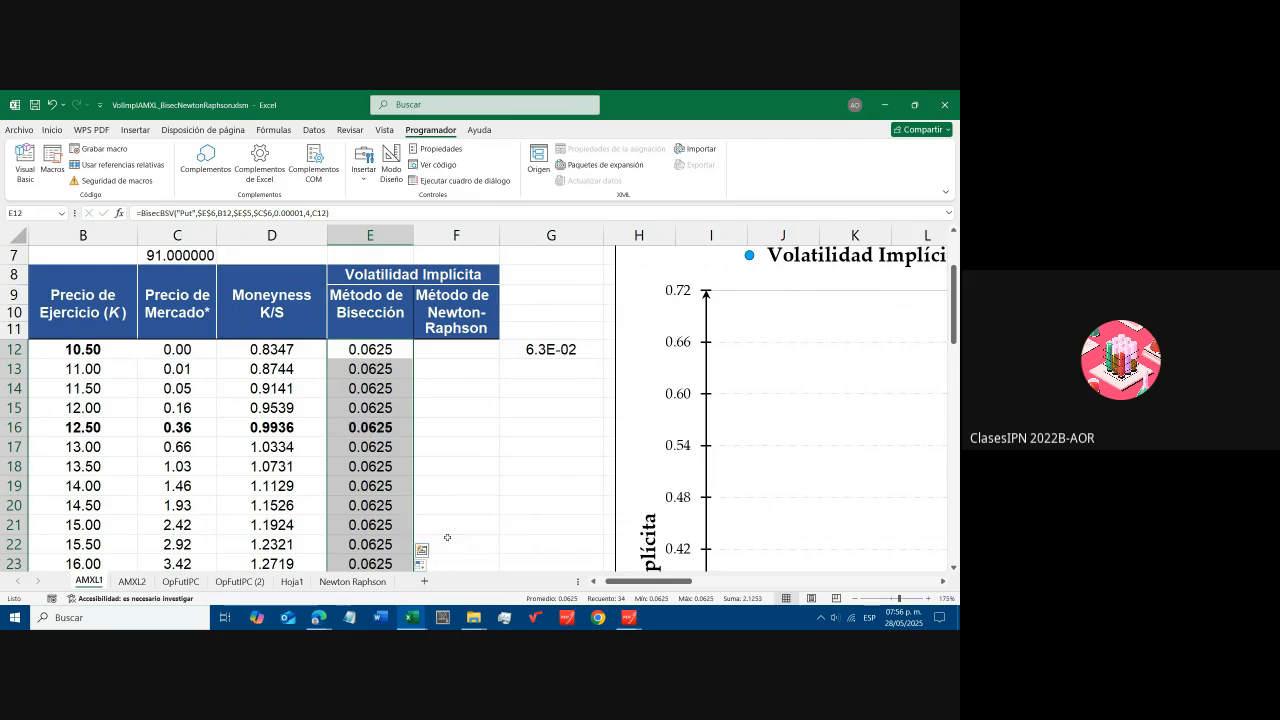
- Change the option type in the E33 BisecBSV formula from "Put" to "Call"
{"action": "scroll", "coordinate": [373, 500], "scroll_direction": "down", "scroll_amount": 5}
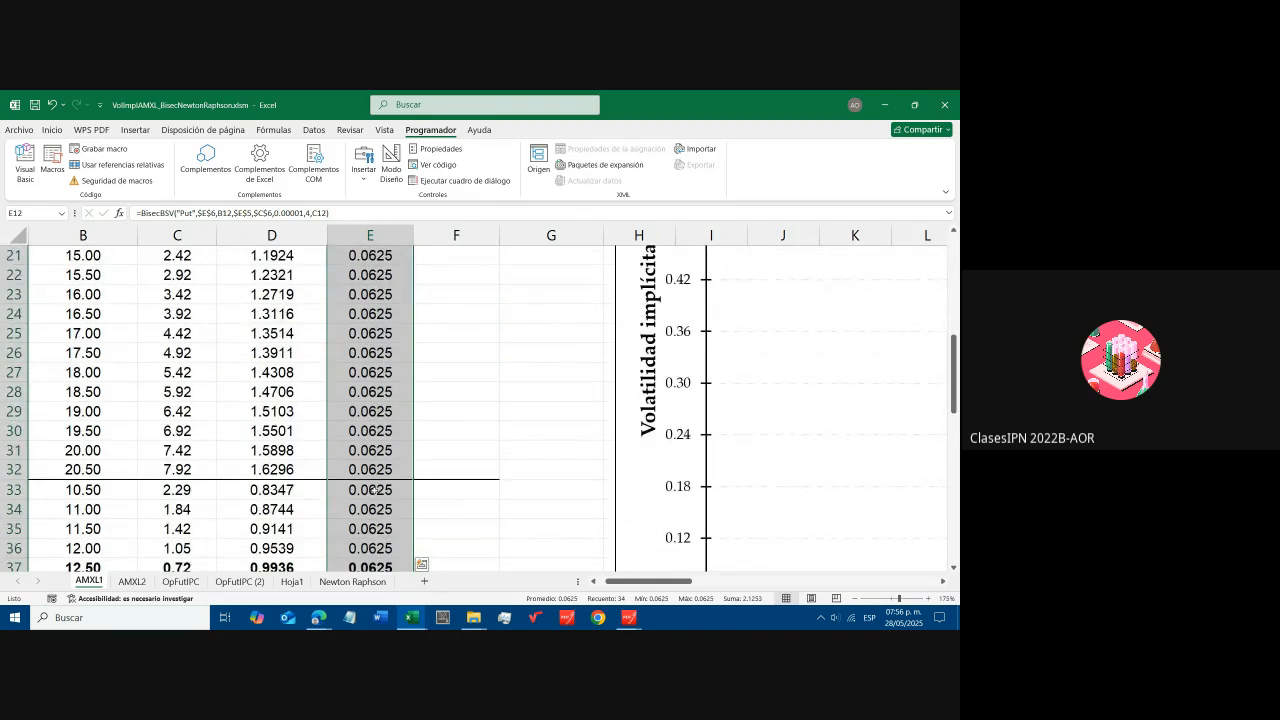
{"action": "left_click", "coordinate": [372, 490]}
{"action": "key", "text": "F2"}
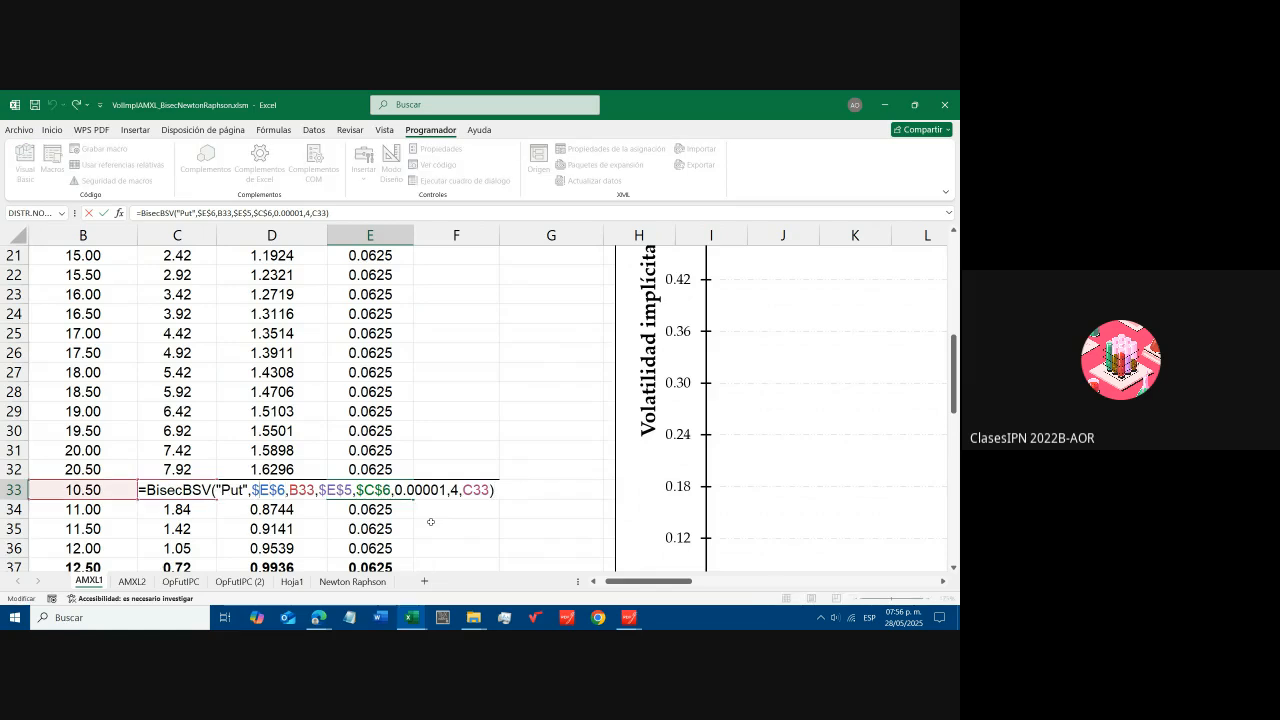
{"action": "key", "text": "BackSpace"}
{"action": "key", "text": "BackSpace"}
{"action": "key", "text": "BackSpace"}
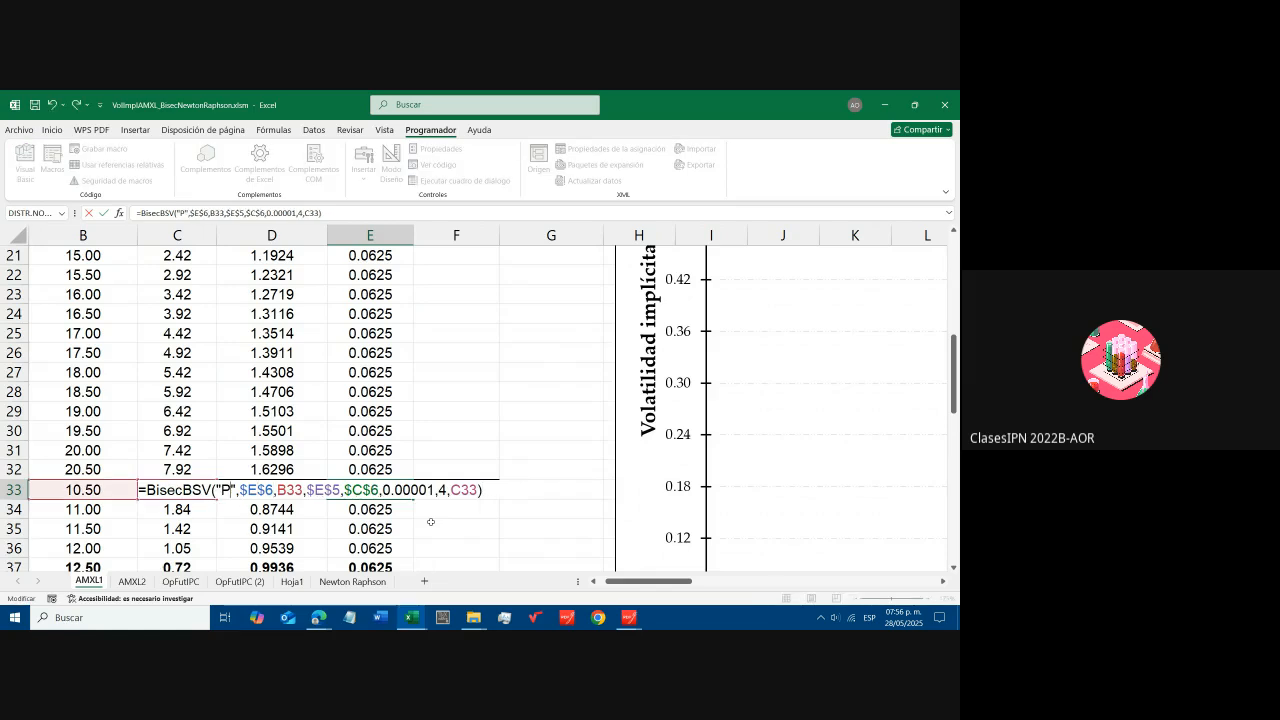
{"action": "type", "text": "Call"}
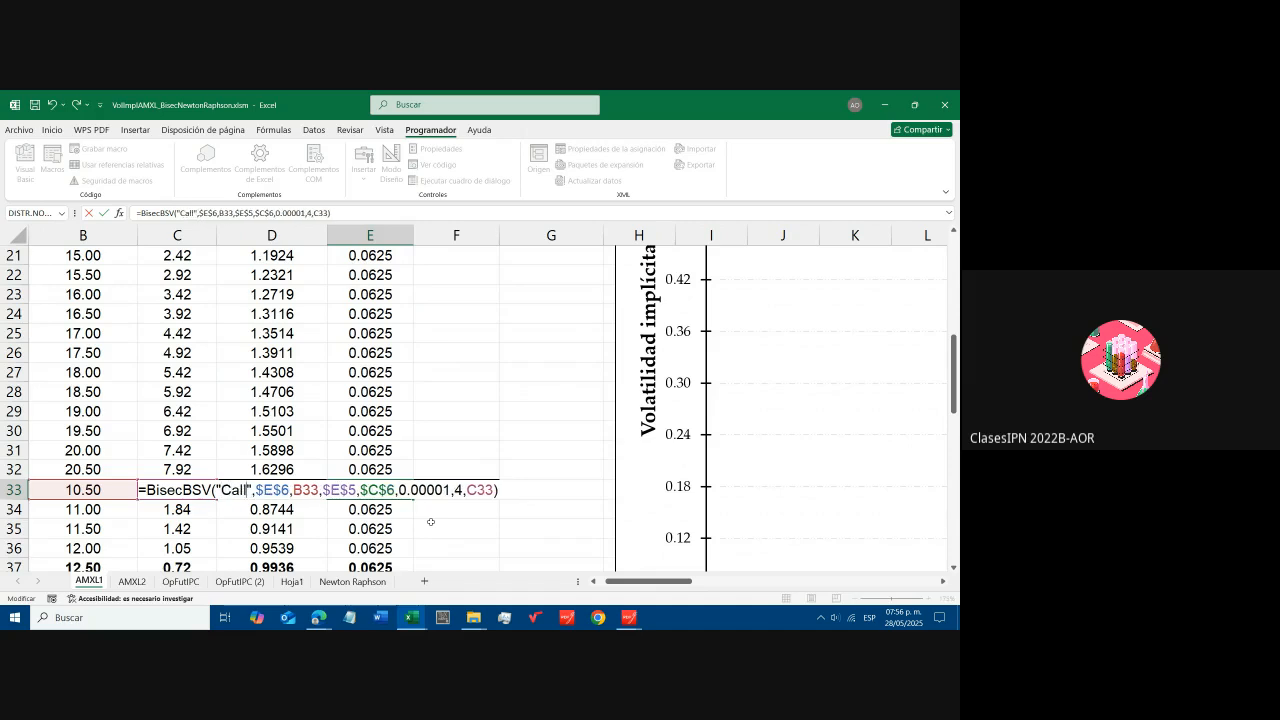
{"action": "key", "text": "Return"}
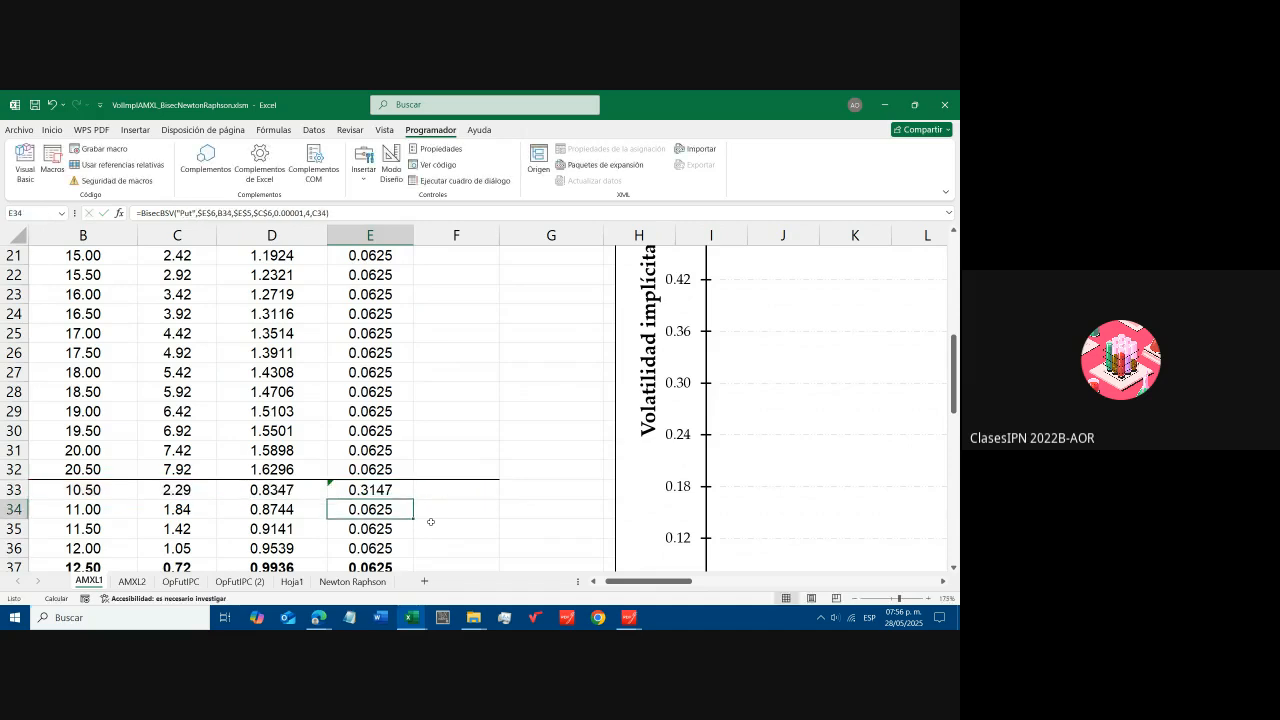
- Fill the E33 call formula down through the remaining call rows without formatting
{"action": "left_click", "coordinate": [387, 492]}
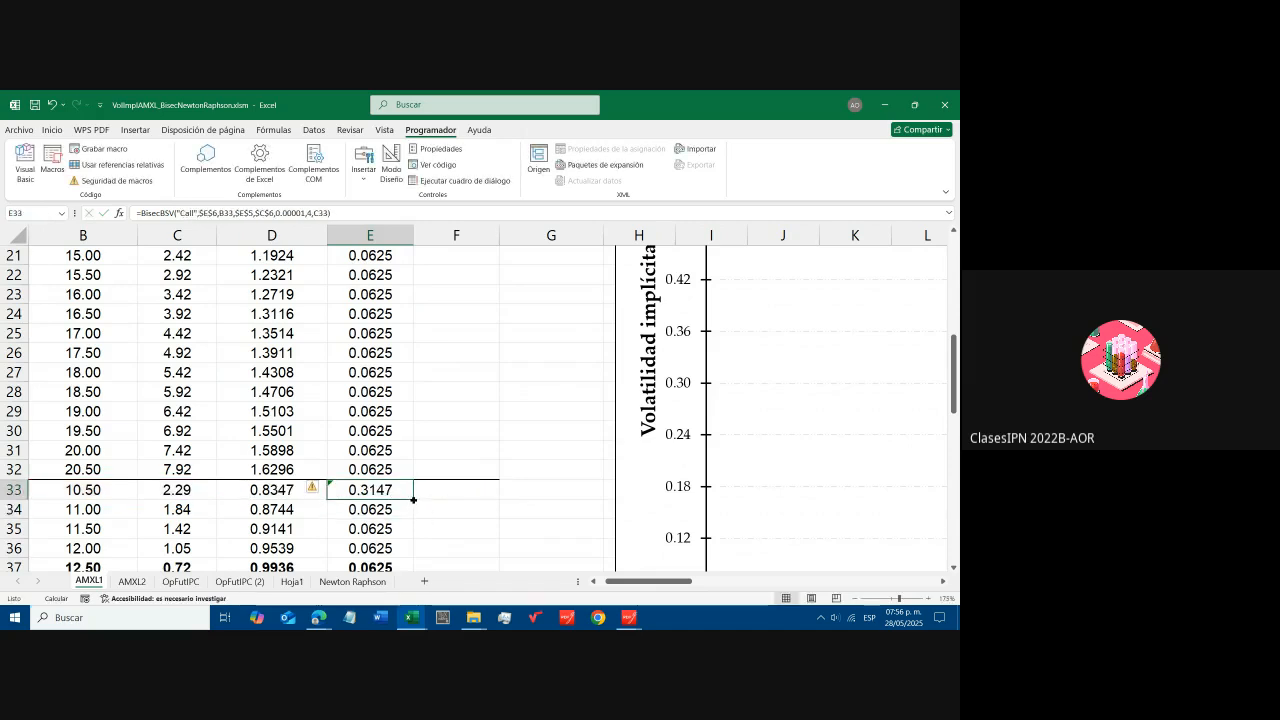
{"action": "double_click", "coordinate": [413, 499]}
{"action": "left_click", "coordinate": [424, 565]}
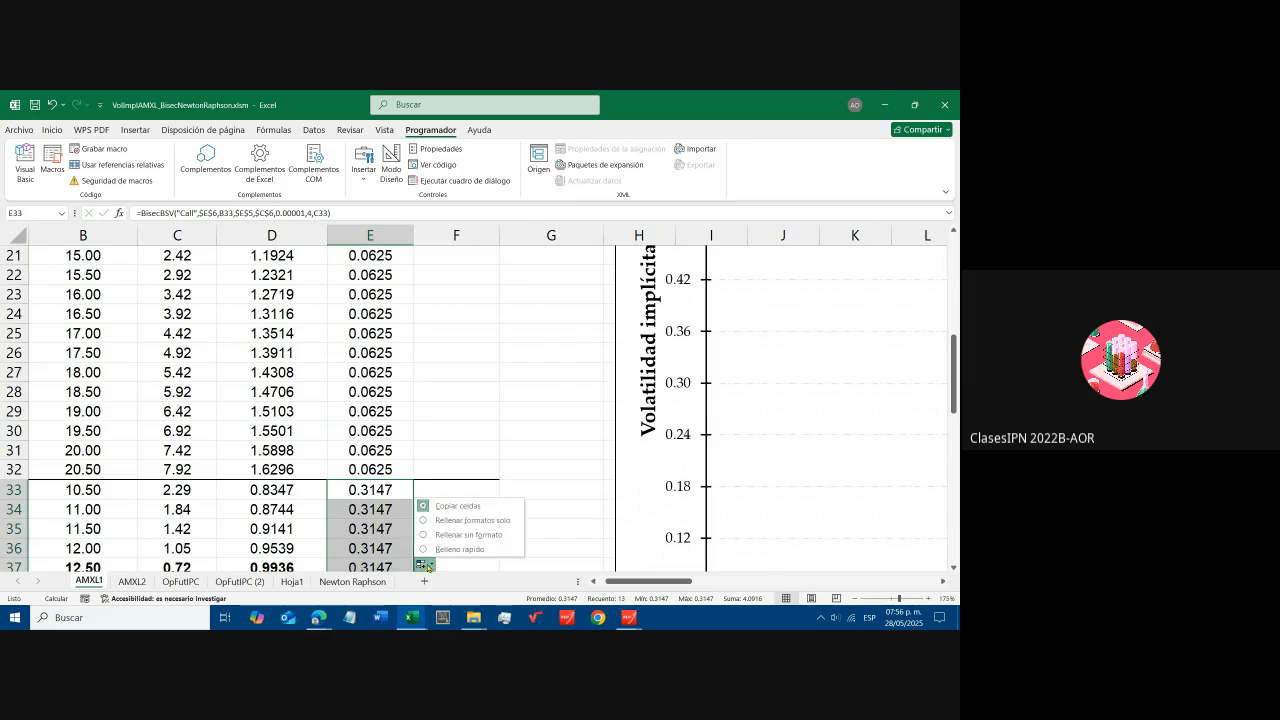
{"action": "left_click", "coordinate": [463, 535]}
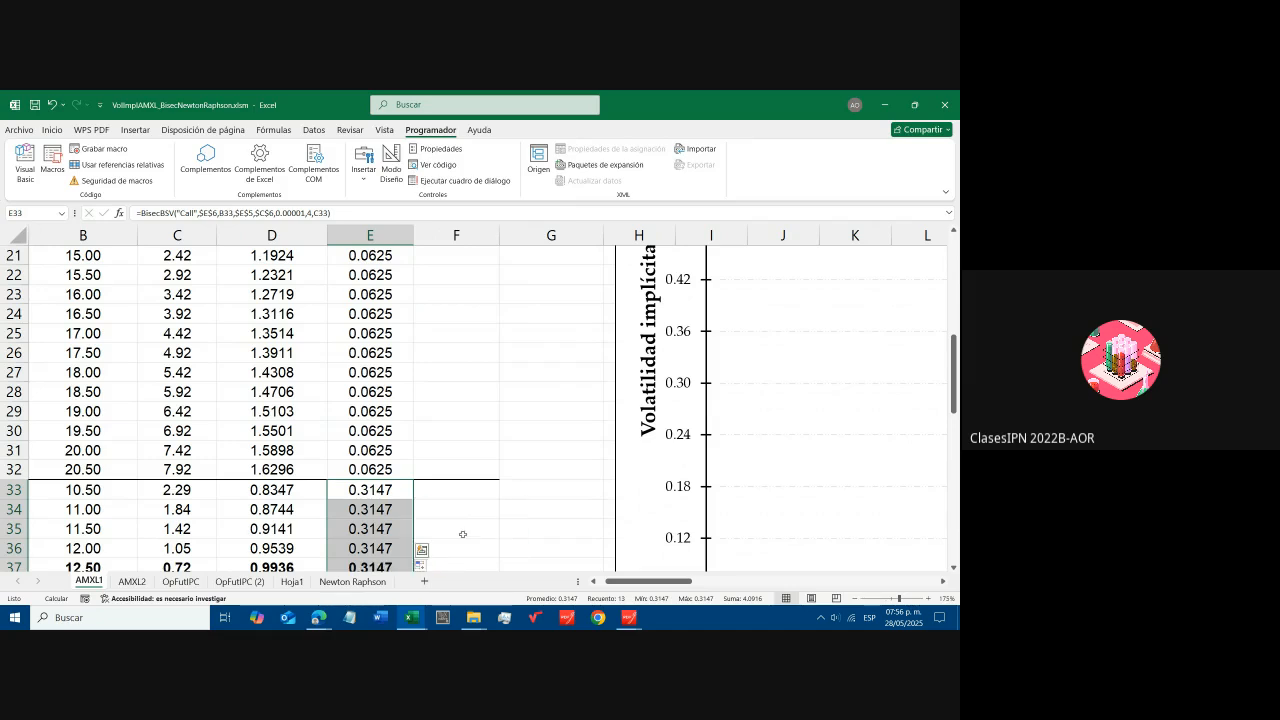
- Examine the bisection implied volatilities in column E for both the put and call rows
{"action": "left_click", "coordinate": [464, 418]}
{"action": "scroll", "coordinate": [464, 419], "scroll_direction": "down", "scroll_amount": 2}
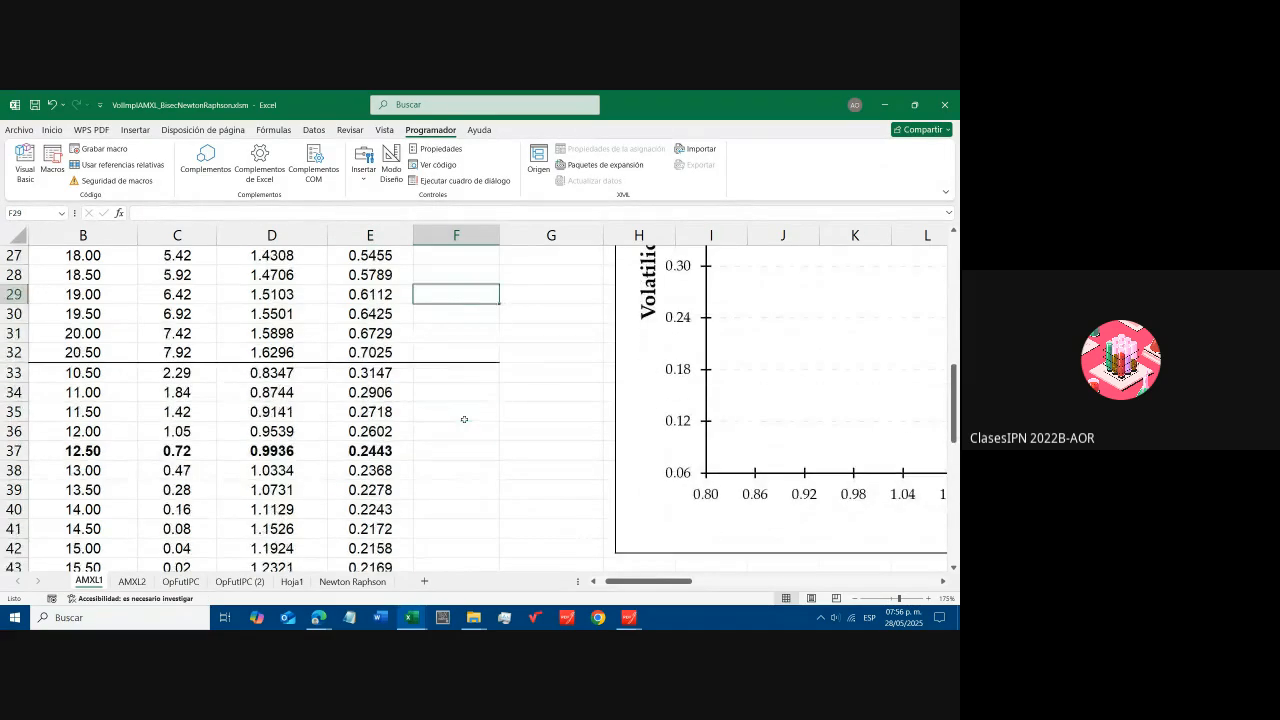
{"action": "scroll", "coordinate": [464, 419], "scroll_direction": "down", "scroll_amount": 1}
{"action": "scroll", "coordinate": [464, 419], "scroll_direction": "up", "scroll_amount": 8}
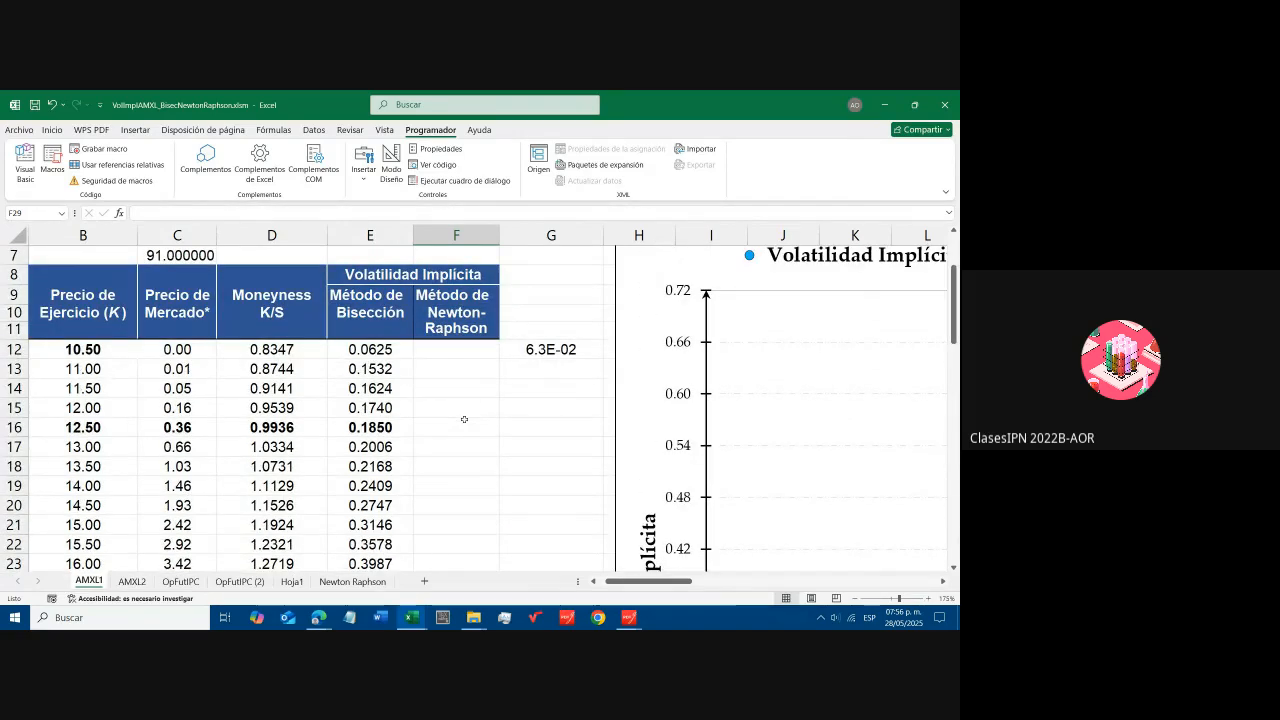
{"action": "scroll", "coordinate": [464, 420], "scroll_direction": "down", "scroll_amount": 7}
{"action": "scroll", "coordinate": [464, 420], "scroll_direction": "up", "scroll_amount": 6}
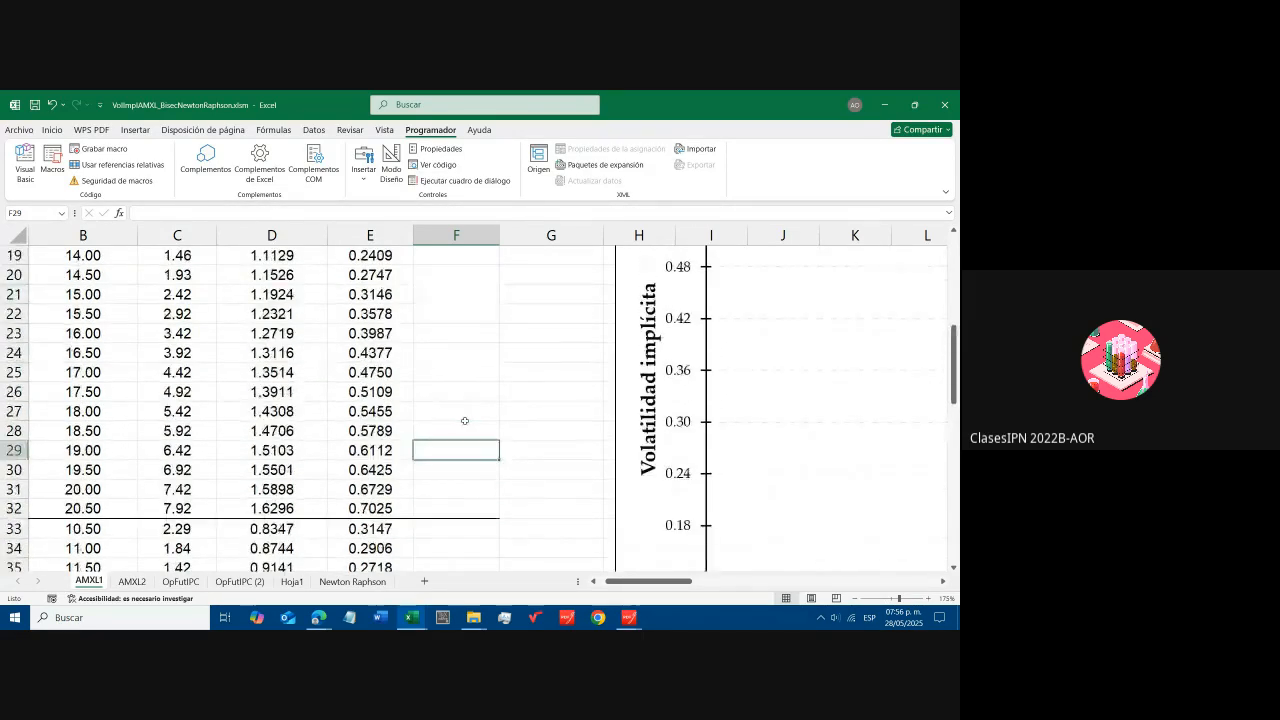
{"action": "scroll", "coordinate": [464, 420], "scroll_direction": "up", "scroll_amount": 2}
- Inspect the implied volatility chart beside the table and compare it with the calculated bisection values
{"action": "left_click_drag", "start_coordinate": [640, 586], "coordinate": [684, 590]}
{"action": "scroll", "coordinate": [680, 585], "scroll_direction": "down", "scroll_amount": 2}
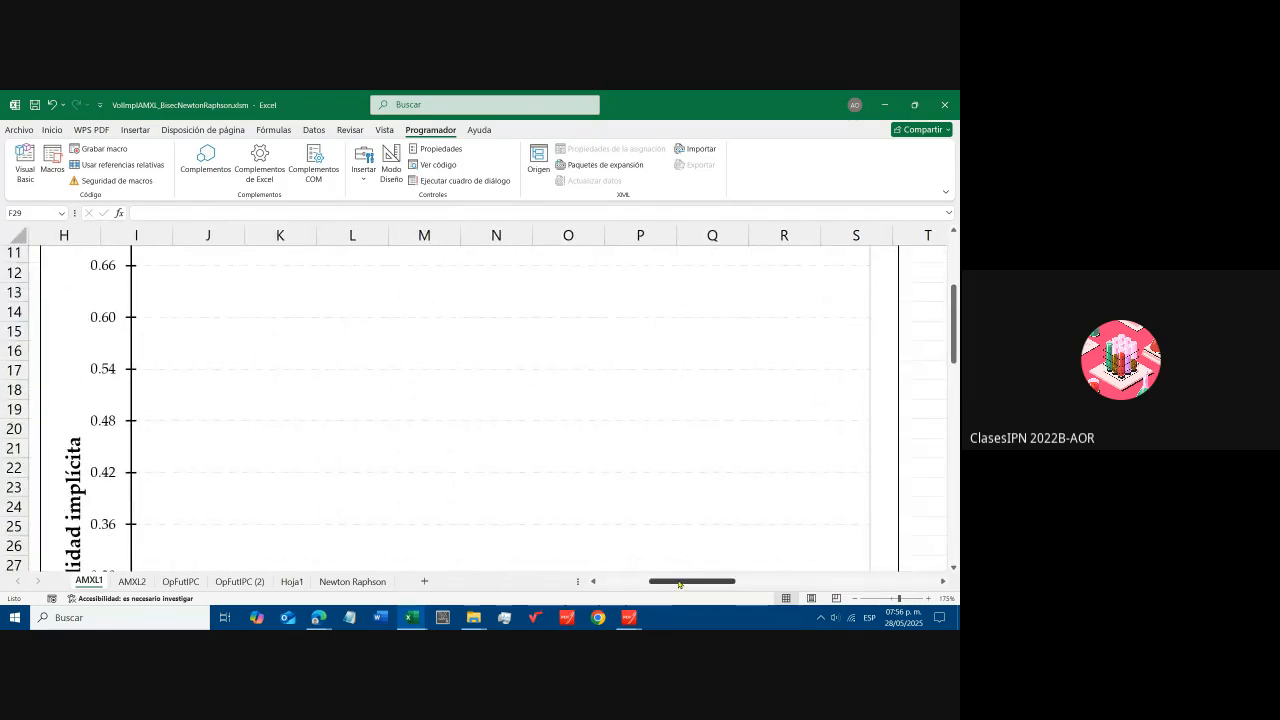
{"action": "scroll", "coordinate": [679, 584], "scroll_direction": "down", "scroll_amount": 2}
{"action": "left_click_drag", "start_coordinate": [679, 584], "coordinate": [606, 577]}
{"action": "left_click", "coordinate": [535, 432]}
{"action": "scroll", "coordinate": [540, 434], "scroll_direction": "up", "scroll_amount": 5}
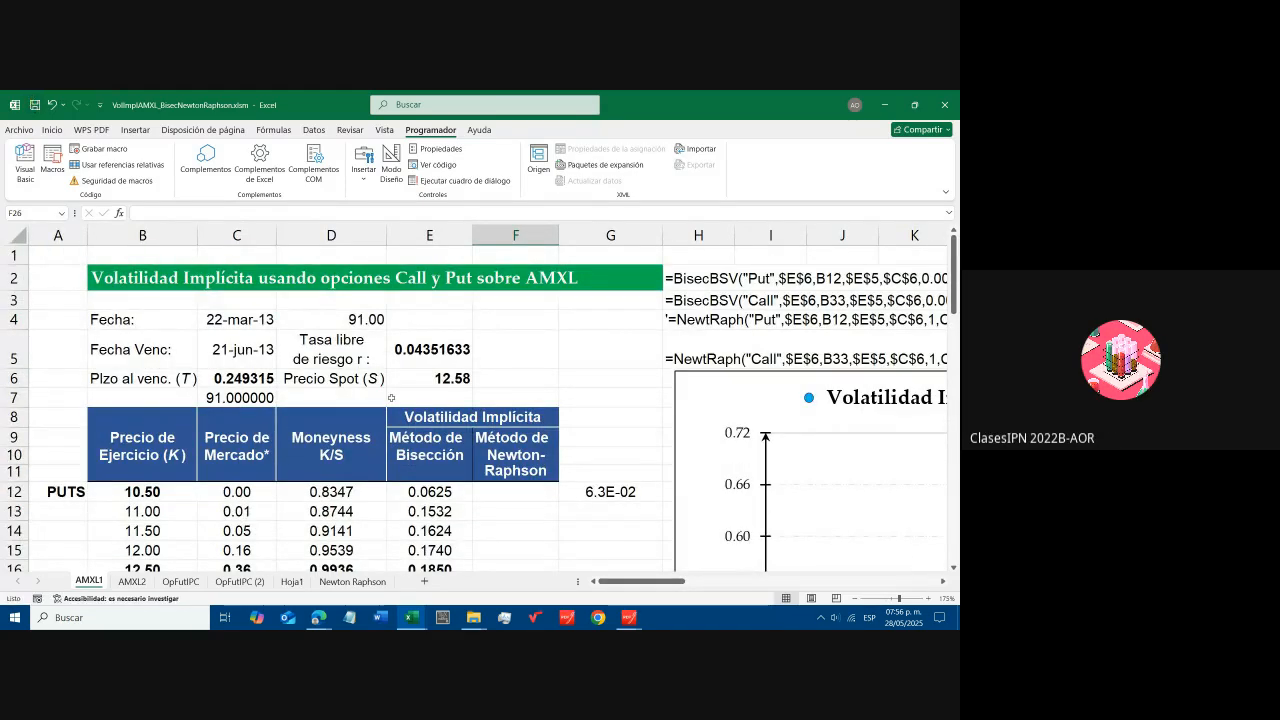
{"action": "scroll", "coordinate": [727, 516], "scroll_direction": "down", "scroll_amount": 1}
{"action": "scroll", "coordinate": [727, 516], "scroll_direction": "down", "scroll_amount": 4}
{"action": "left_click_drag", "start_coordinate": [654, 581], "coordinate": [705, 584]}
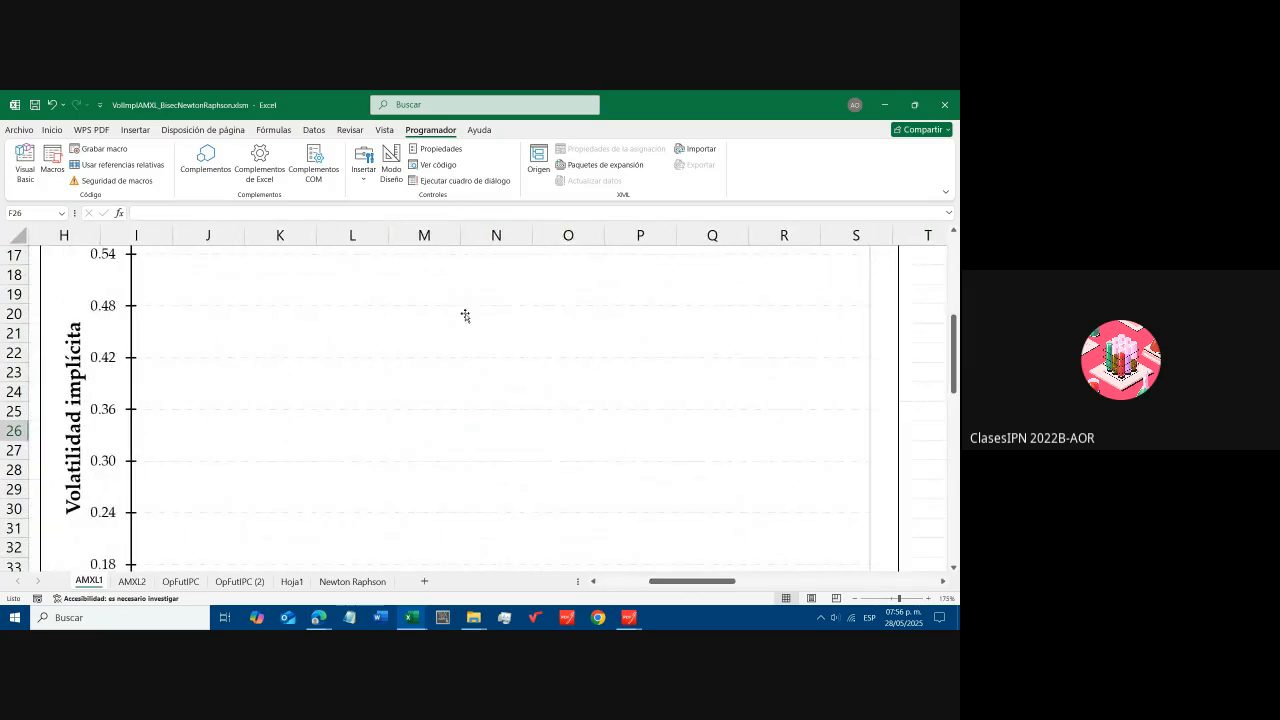
{"action": "scroll", "coordinate": [520, 352], "scroll_direction": "down", "scroll_amount": 5}
{"action": "scroll", "coordinate": [520, 352], "scroll_direction": "up", "scroll_amount": 9}
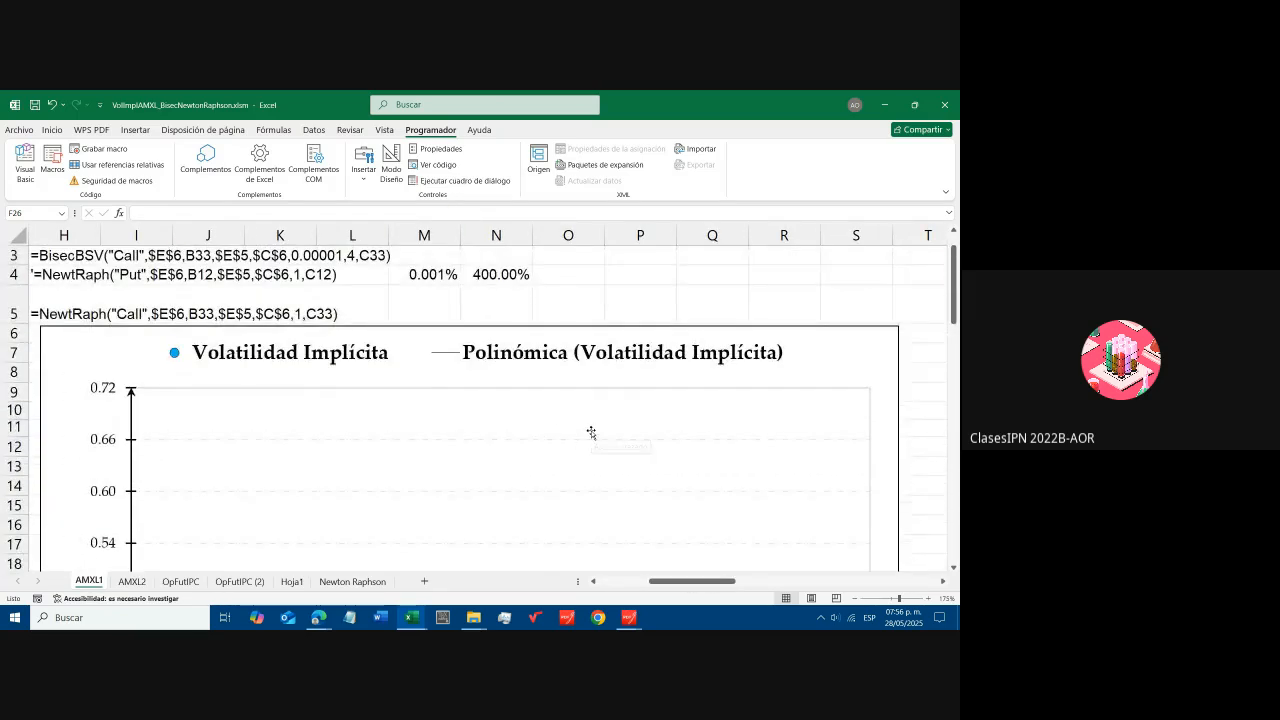
{"action": "scroll", "coordinate": [583, 451], "scroll_direction": "down", "scroll_amount": 4}
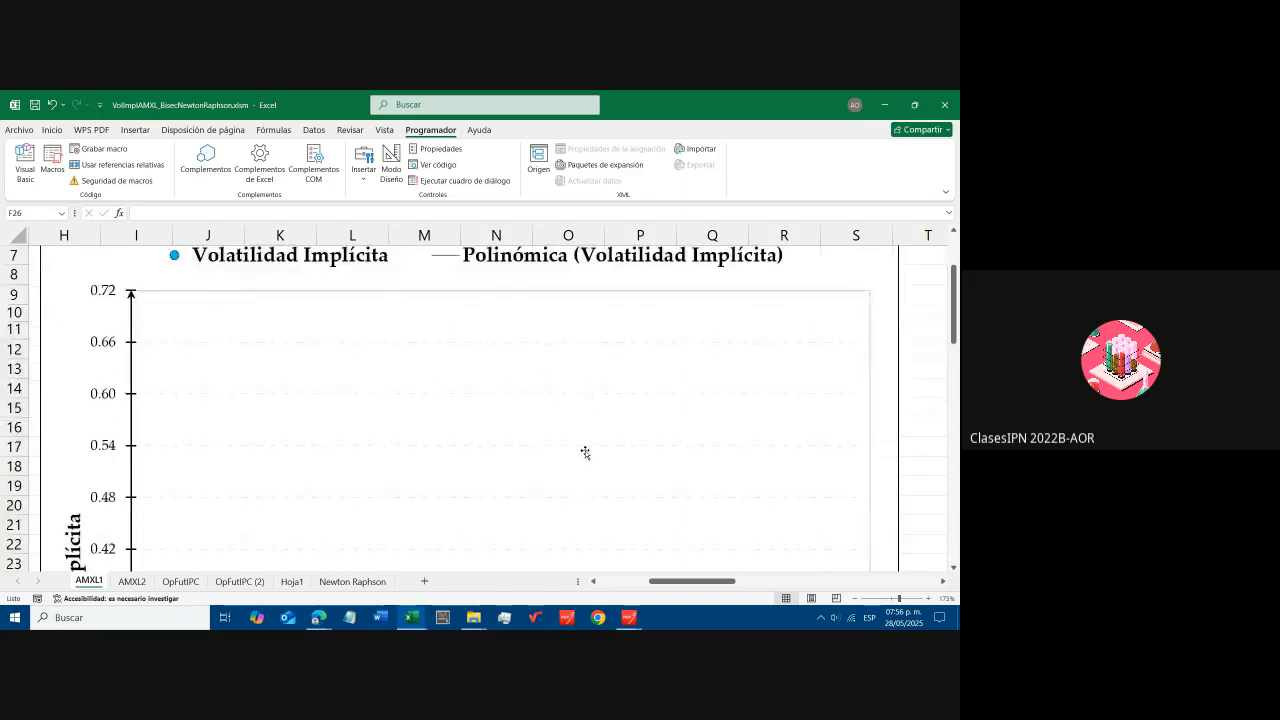
{"action": "left_click_drag", "start_coordinate": [716, 583], "coordinate": [688, 583]}
{"action": "scroll", "coordinate": [586, 449], "scroll_direction": "down", "scroll_amount": 4}
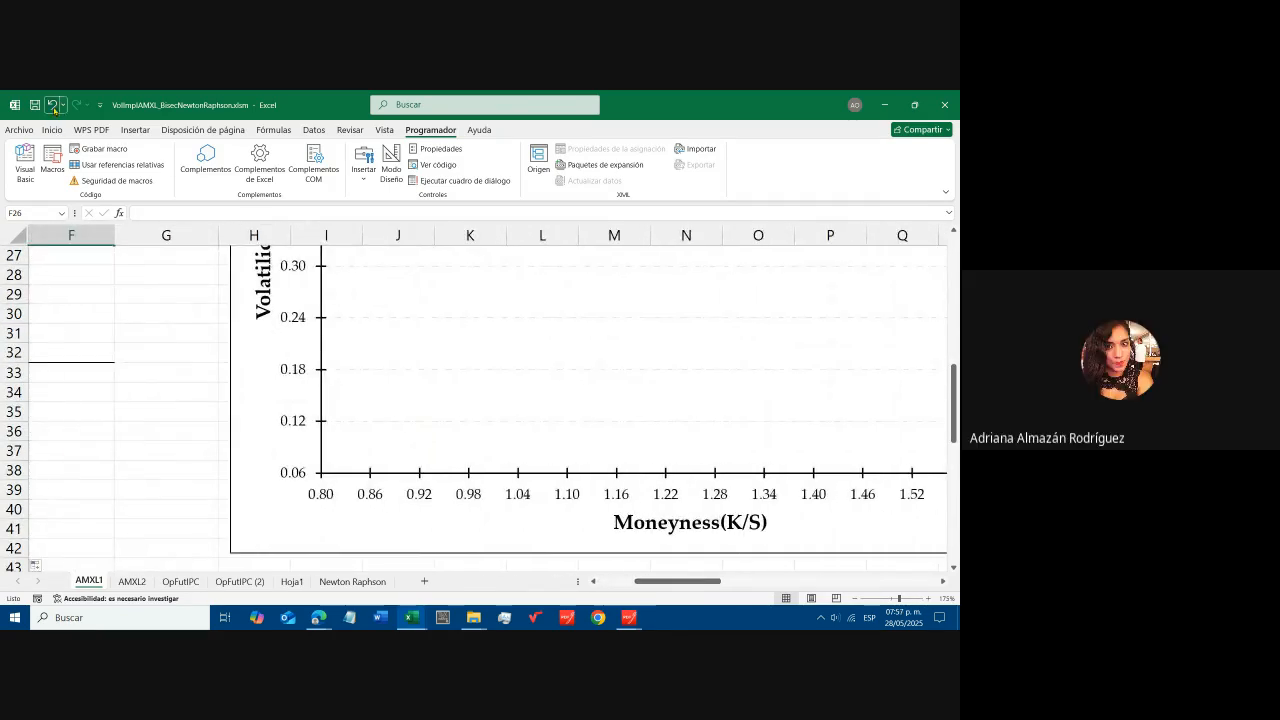
- Go to cell F12, the first entry under the Método de Newton-Raphson heading on sheet AMXL1
{"action": "left_click", "coordinate": [162, 341]}
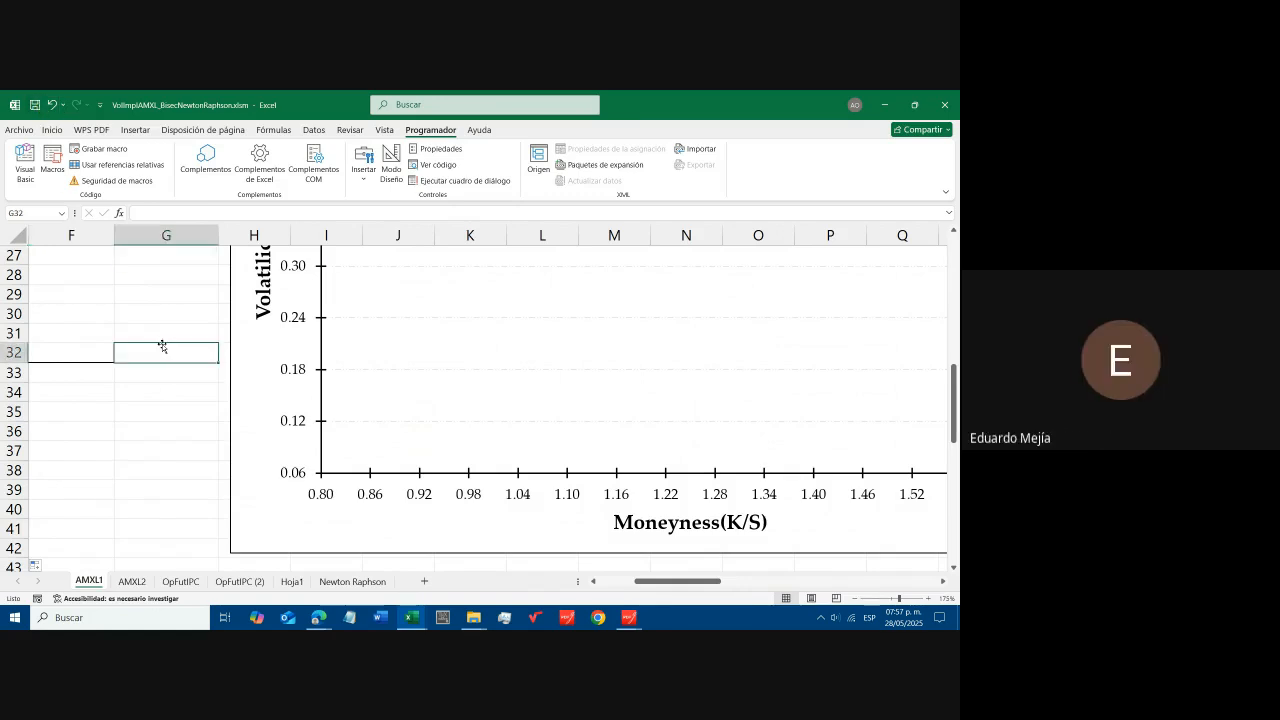
{"action": "key", "text": "ctrl+Home"}
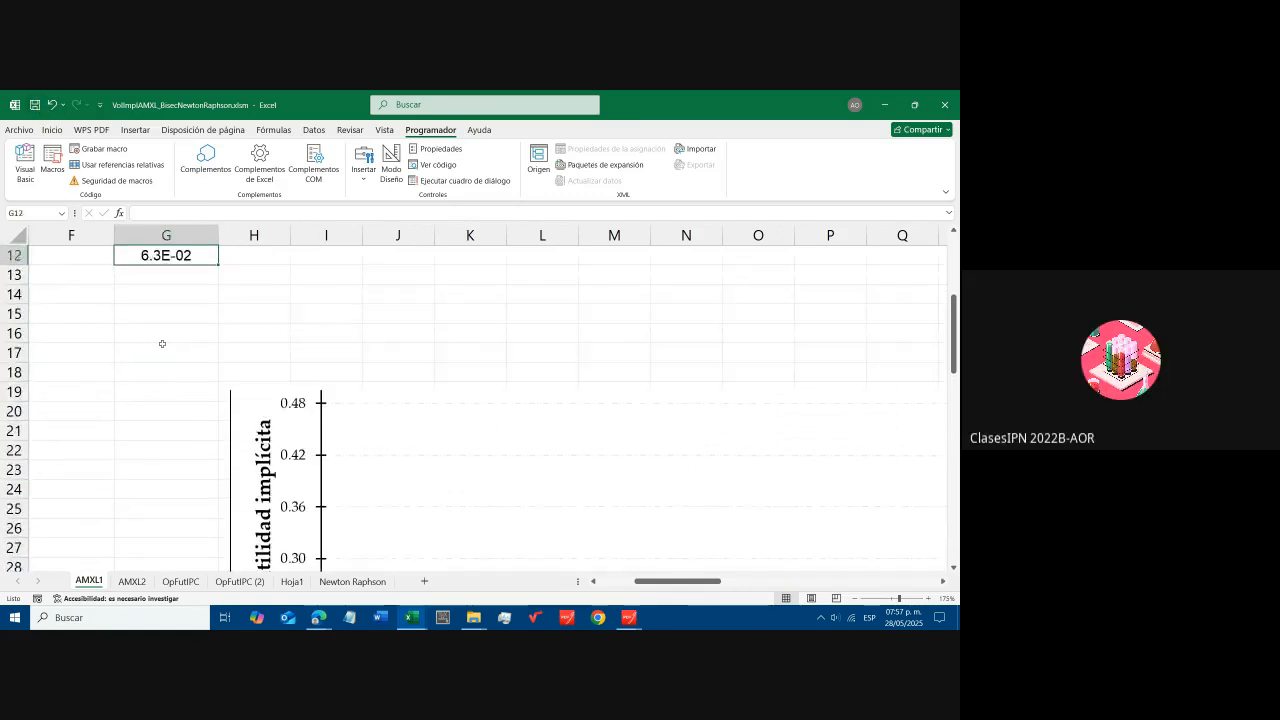
{"action": "key", "text": "Home"}
{"action": "key", "text": "Down"}
{"action": "key", "text": "Down"}
{"action": "key", "text": "Down"}
{"action": "key", "text": "Down"}
{"action": "key", "text": "Down"}
{"action": "key", "text": "Down"}
{"action": "key", "text": "Down"}
{"action": "key", "text": "Down"}
{"action": "key", "text": "Down"}
{"action": "key", "text": "Down"}
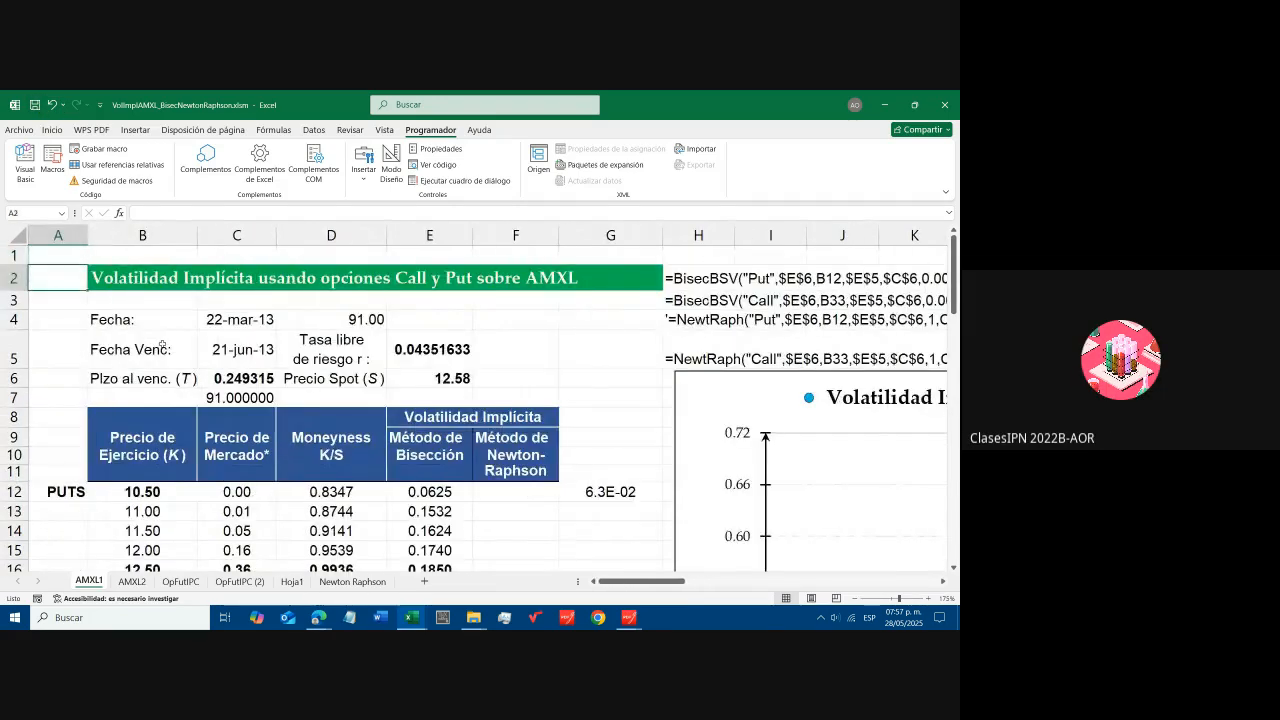
{"action": "key", "text": "Down"}
{"action": "key", "text": "Right"}
{"action": "key", "text": "Right"}
{"action": "key", "text": "Right"}
{"action": "key", "text": "Right"}
{"action": "key", "text": "Right"}
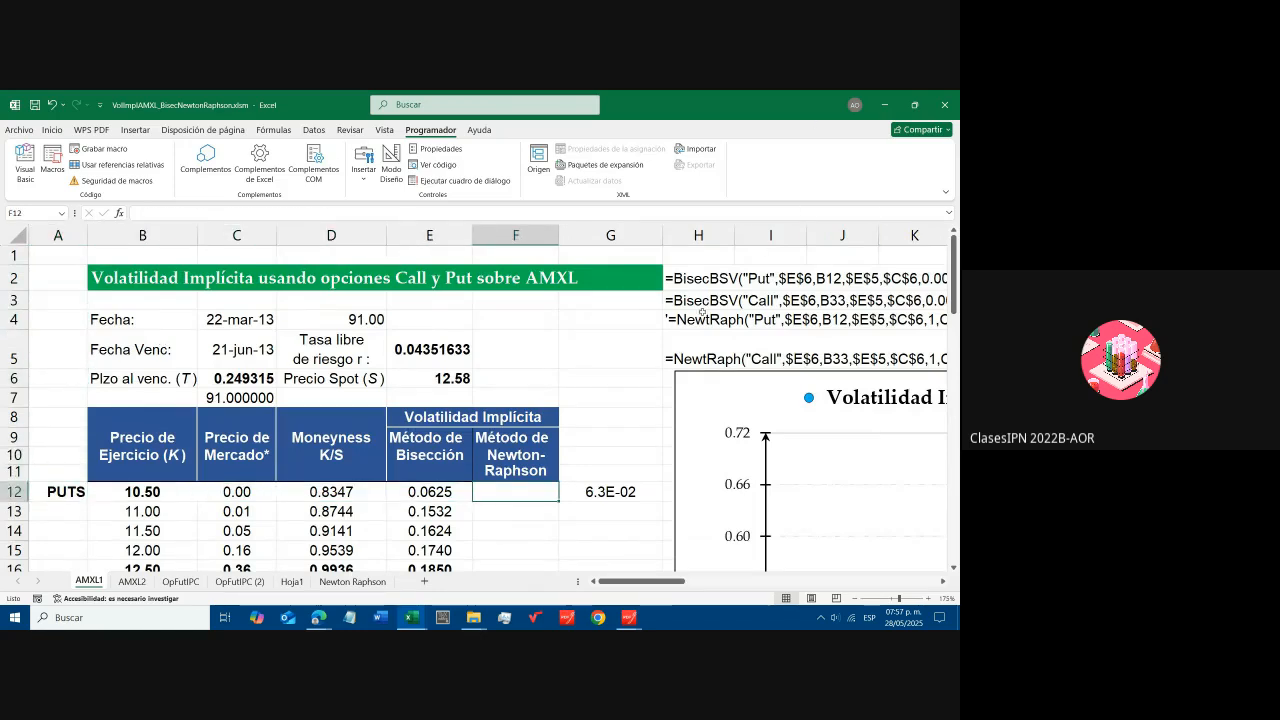
{"action": "left_click_drag", "start_coordinate": [690, 282], "coordinate": [698, 348]}
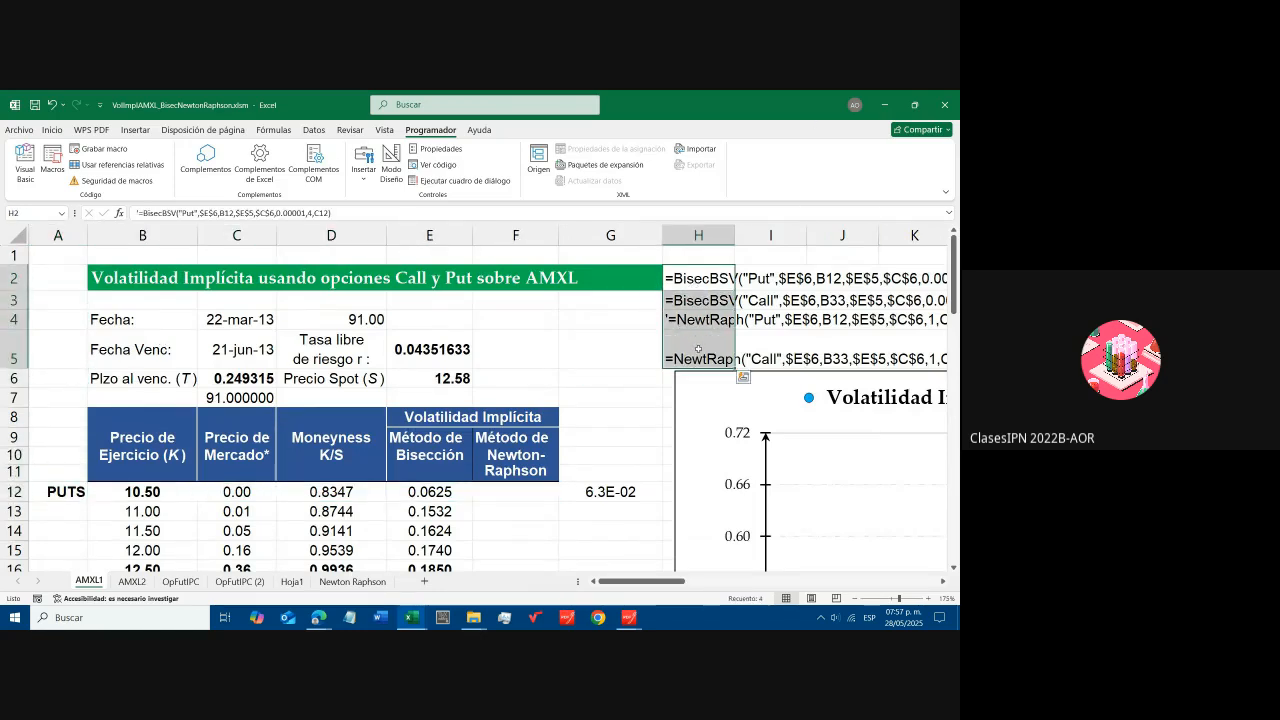
{"action": "left_click", "coordinate": [51, 130]}
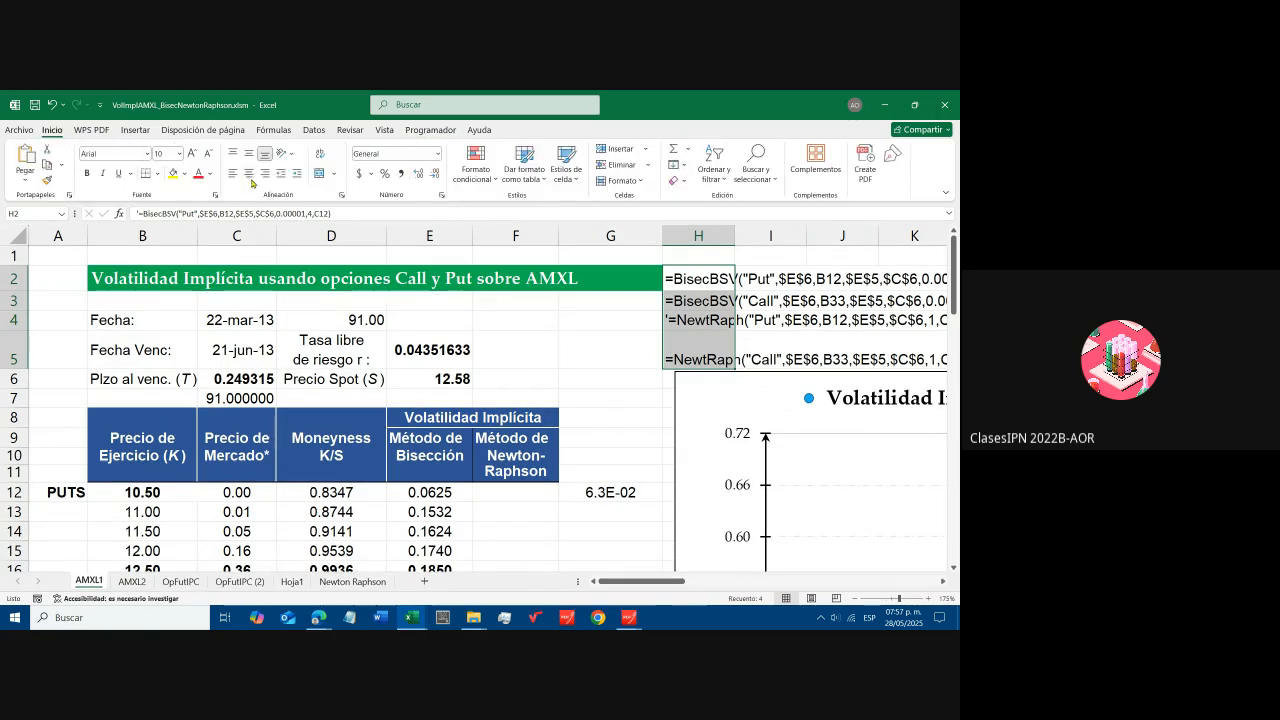
{"action": "left_click", "coordinate": [185, 180]}
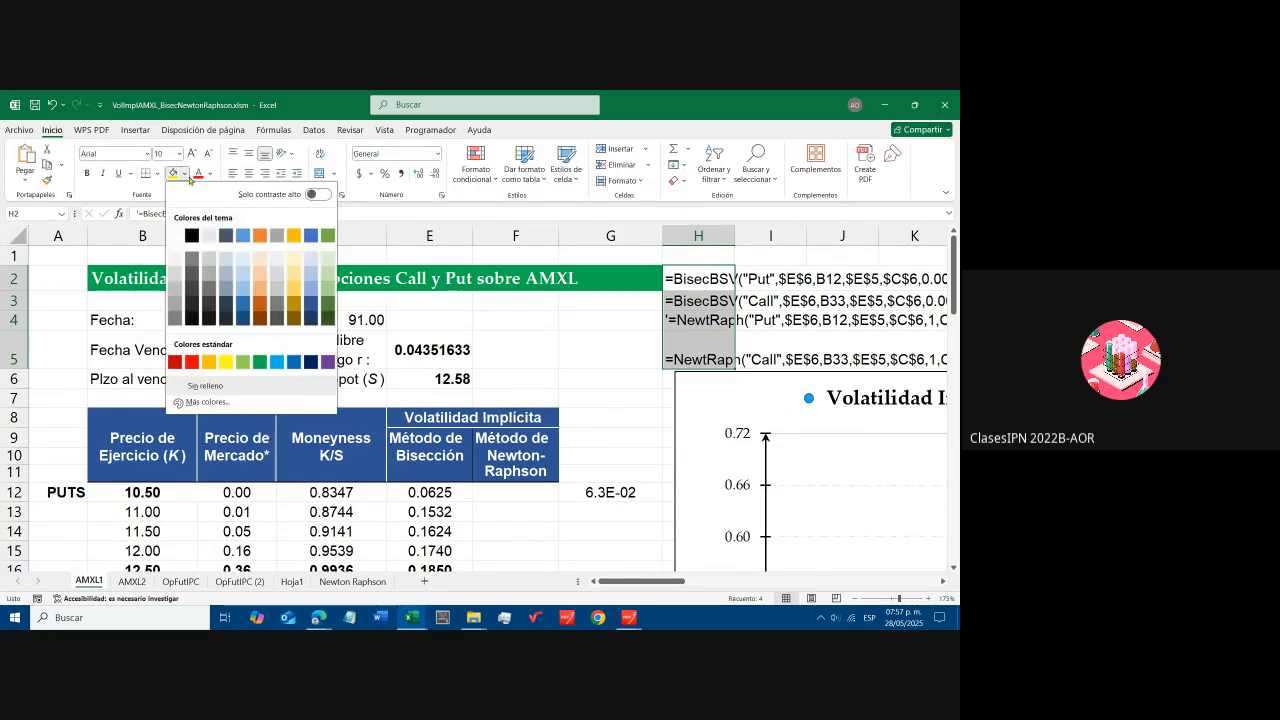
{"action": "left_click", "coordinate": [188, 180]}
{"action": "left_click", "coordinate": [211, 180]}
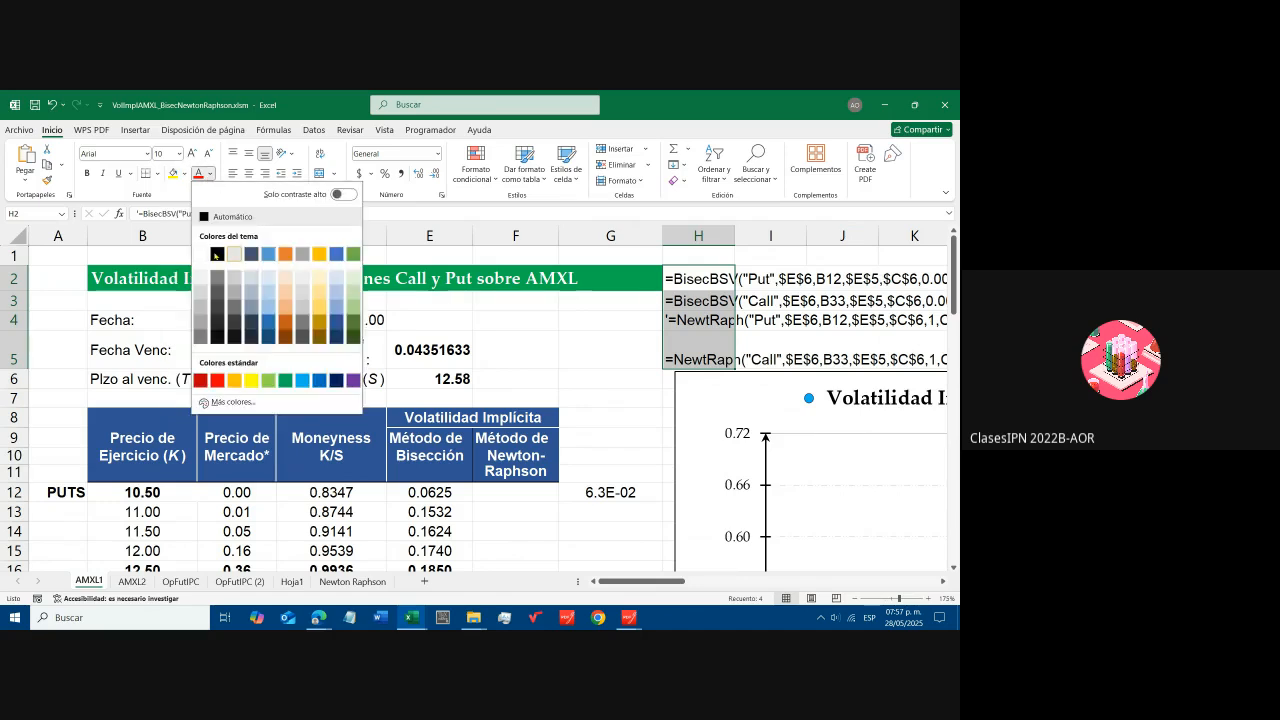
{"action": "left_click", "coordinate": [447, 336]}
{"action": "left_click", "coordinate": [606, 365]}
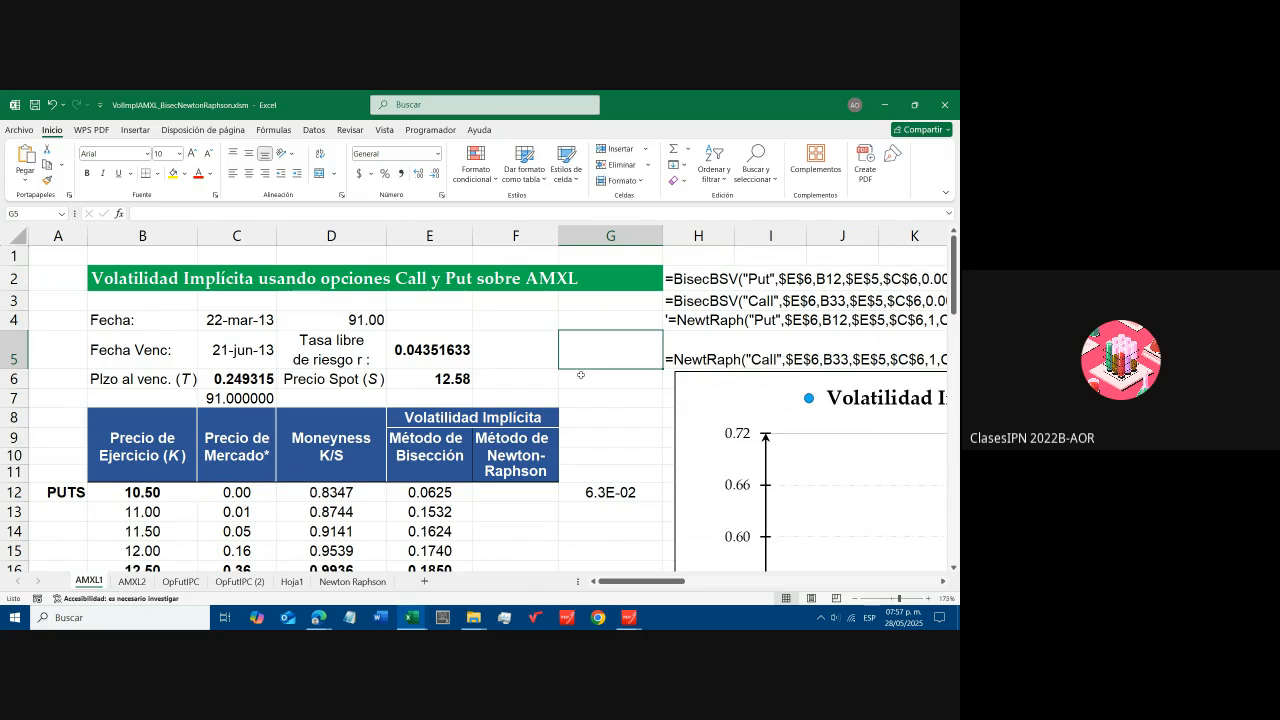
- Select the empty Newton-Raphson cell for the 10.50 put and review the sample BisecBSV and NewtRaph formulas beside the table
{"action": "scroll", "coordinate": [581, 374], "scroll_direction": "down", "scroll_amount": 2}
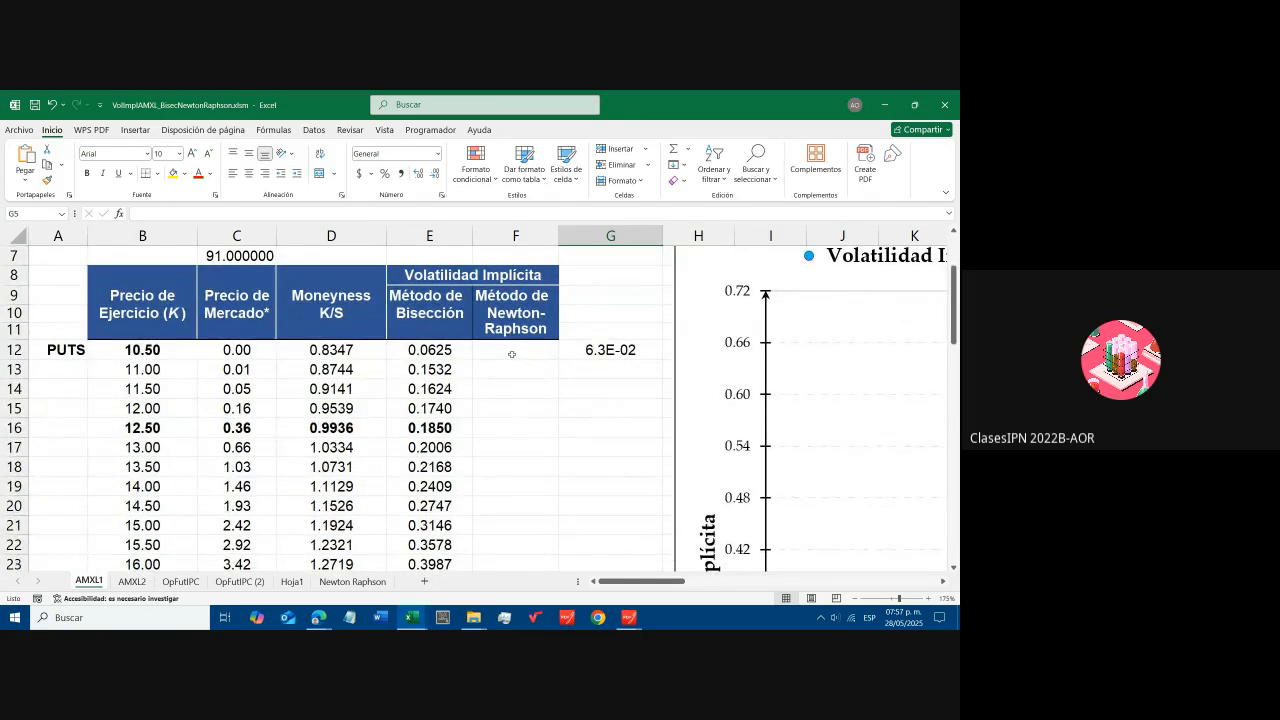
{"action": "left_click", "coordinate": [511, 354]}
{"action": "scroll", "coordinate": [518, 360], "scroll_direction": "up", "scroll_amount": 2}
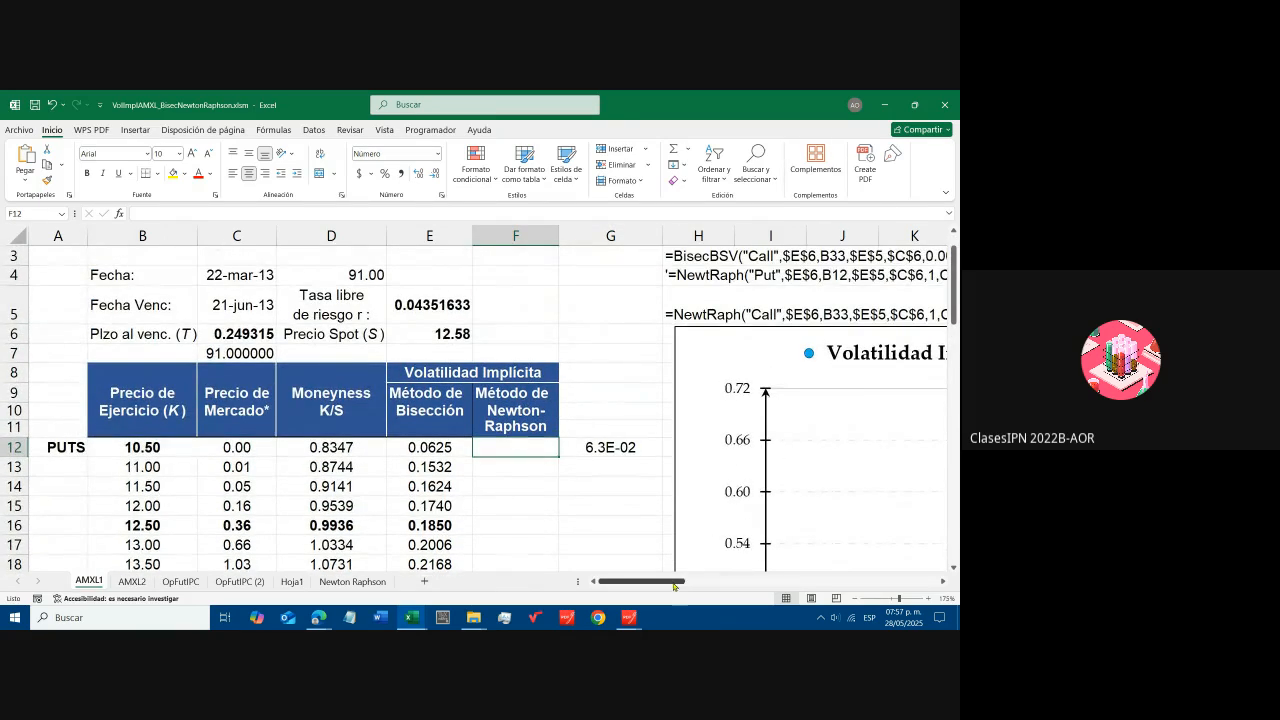
{"action": "left_click_drag", "start_coordinate": [675, 587], "coordinate": [690, 587]}
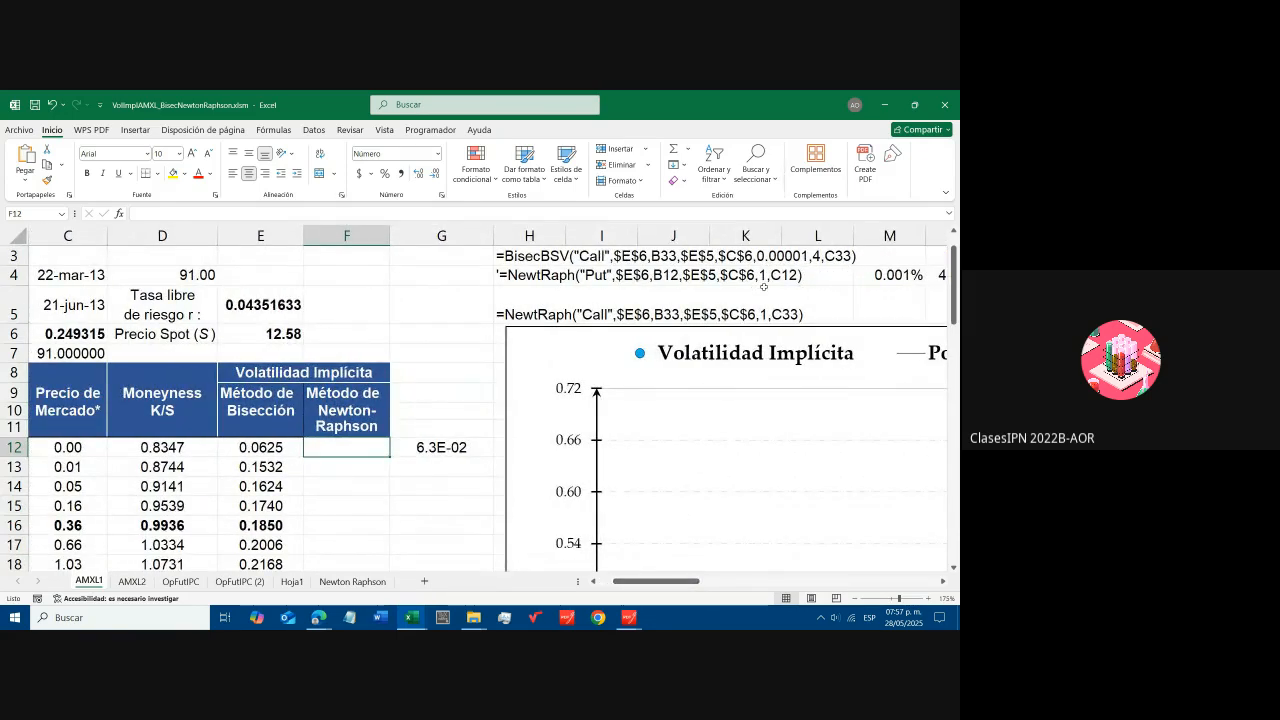
{"action": "scroll", "coordinate": [766, 290], "scroll_direction": "up", "scroll_amount": 1}
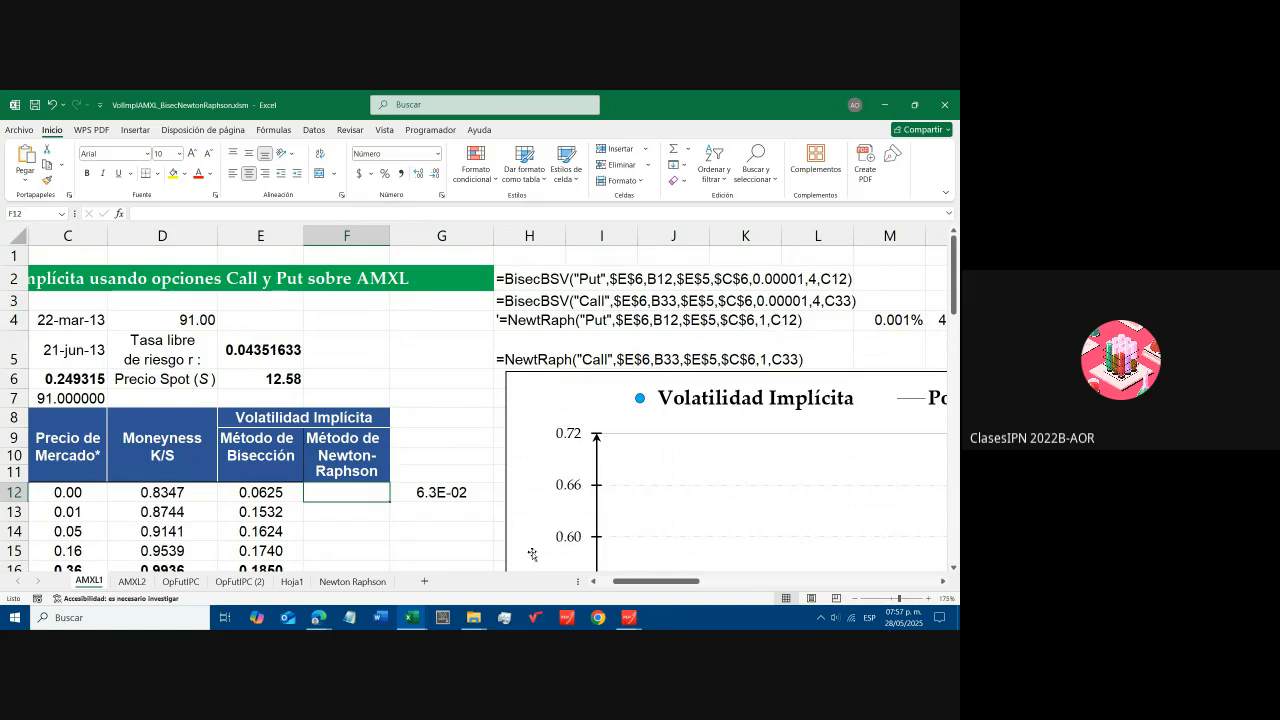
- Switch to the Visual Basic editor and highlight the x_guess argument in the NewtRaph function declaration
{"action": "mouse_move", "coordinate": [321, 601]}
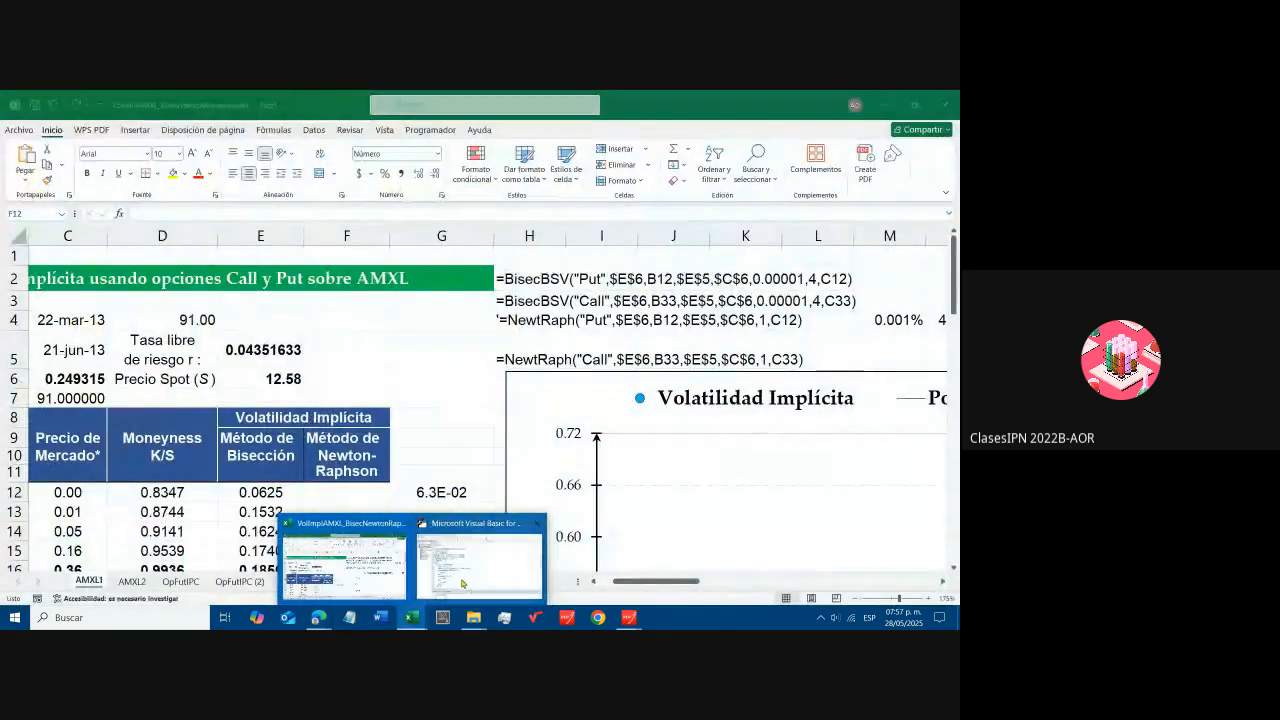
{"action": "left_click", "coordinate": [462, 583]}
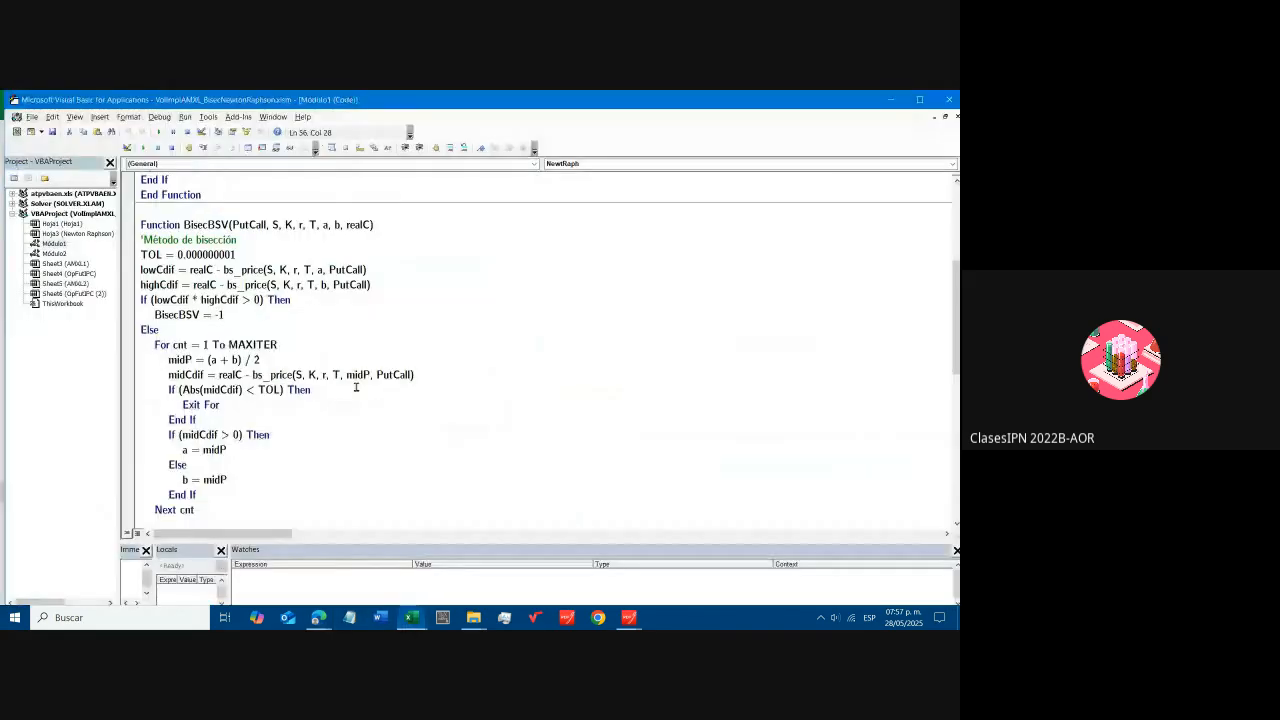
{"action": "scroll", "coordinate": [355, 387], "scroll_direction": "down", "scroll_amount": 4}
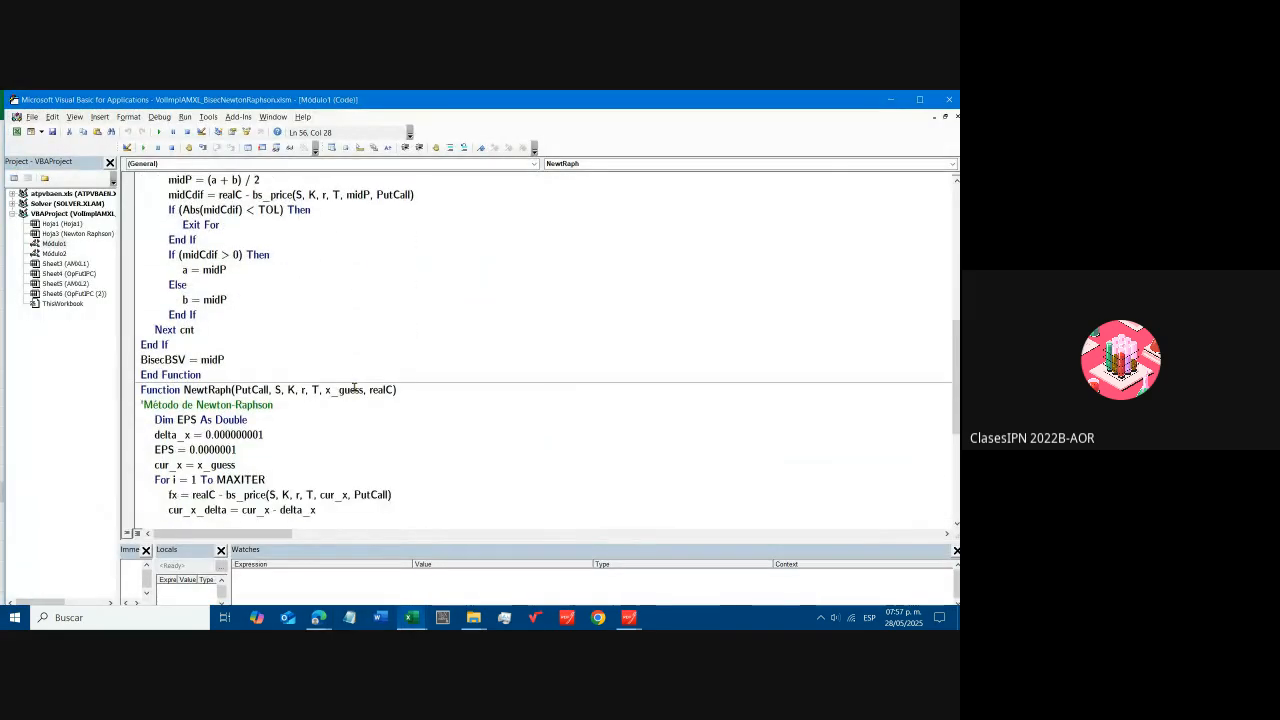
{"action": "left_click_drag", "start_coordinate": [325, 392], "coordinate": [362, 393]}
- Switch to the browser, open the Wikibooks Newton's method page, and highlight the initial value 0.5 in the C code
{"action": "mouse_move", "coordinate": [318, 617]}
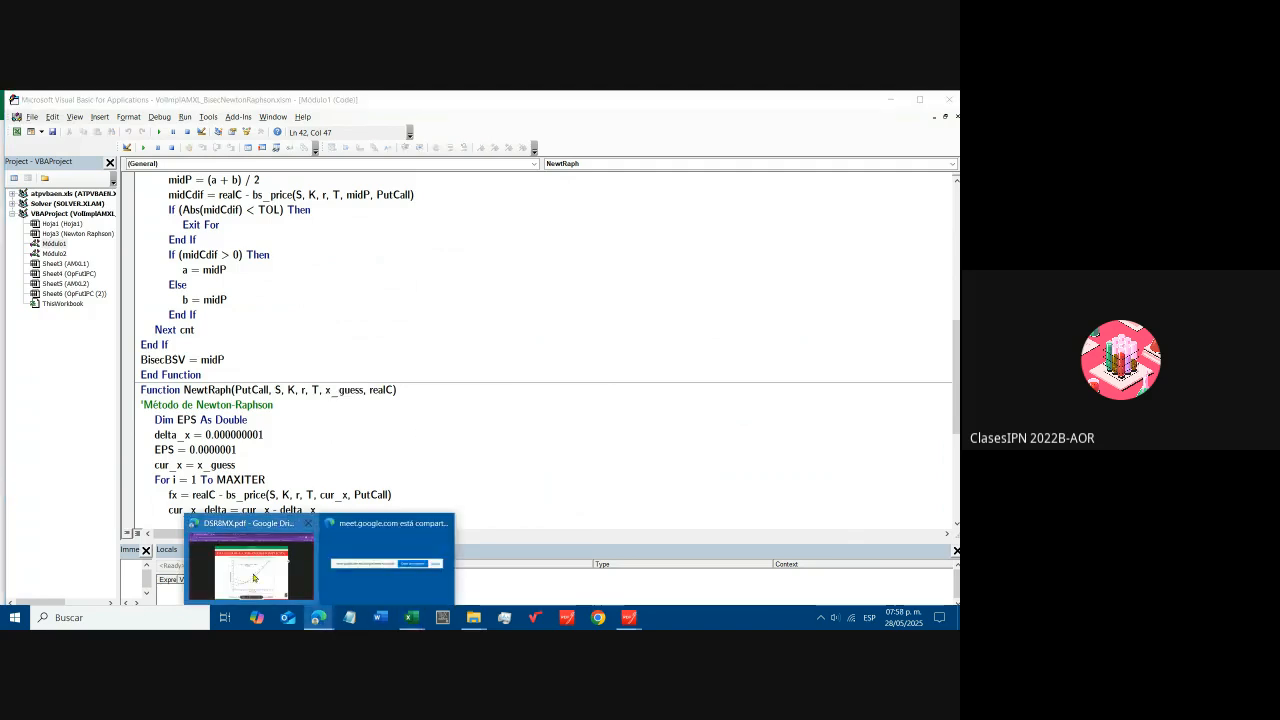
{"action": "left_click", "coordinate": [252, 555]}
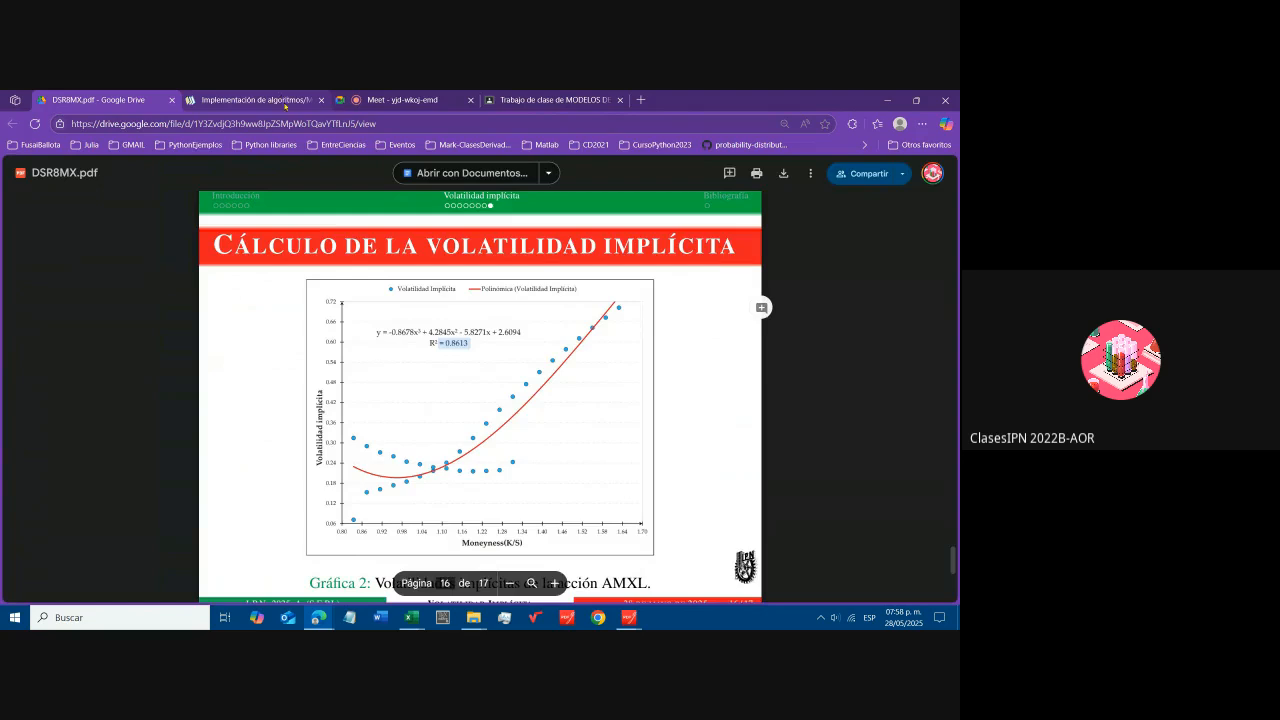
{"action": "left_click", "coordinate": [285, 104]}
{"action": "scroll", "coordinate": [408, 337], "scroll_direction": "up", "scroll_amount": 10}
{"action": "scroll", "coordinate": [410, 337], "scroll_direction": "up", "scroll_amount": 10}
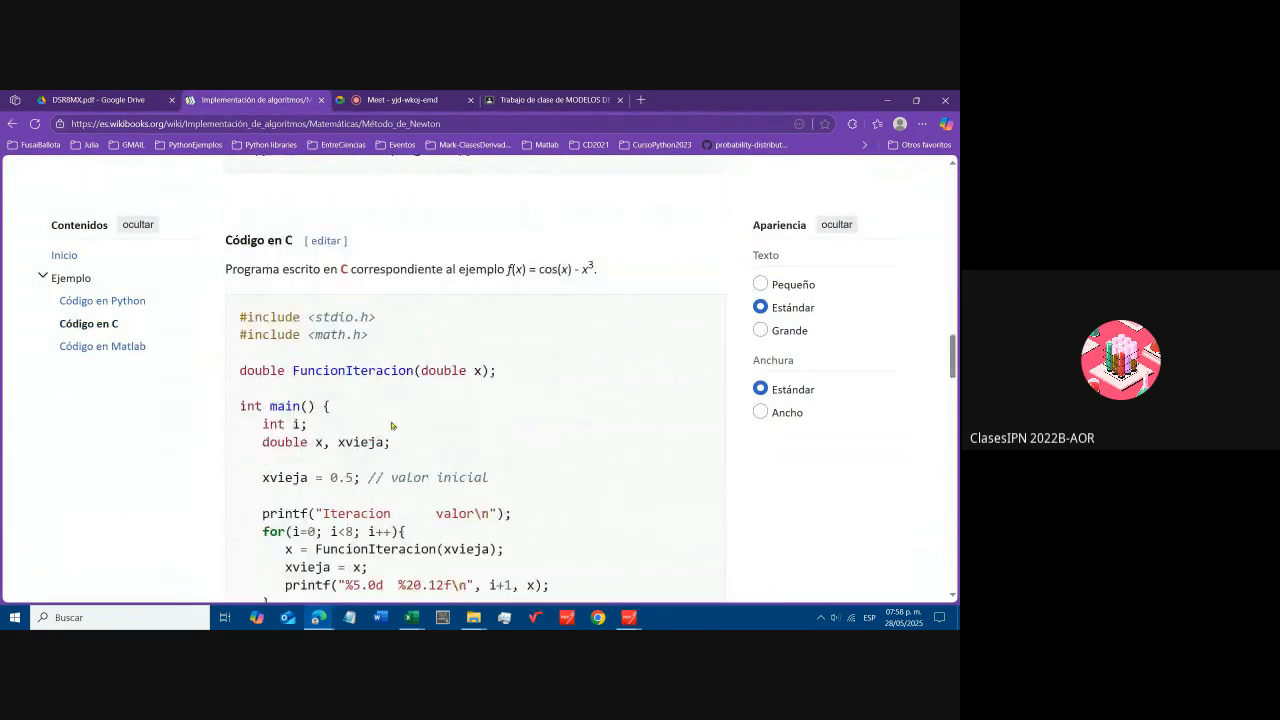
{"action": "scroll", "coordinate": [386, 433], "scroll_direction": "down", "scroll_amount": 1}
{"action": "left_click_drag", "start_coordinate": [323, 394], "coordinate": [356, 395]}
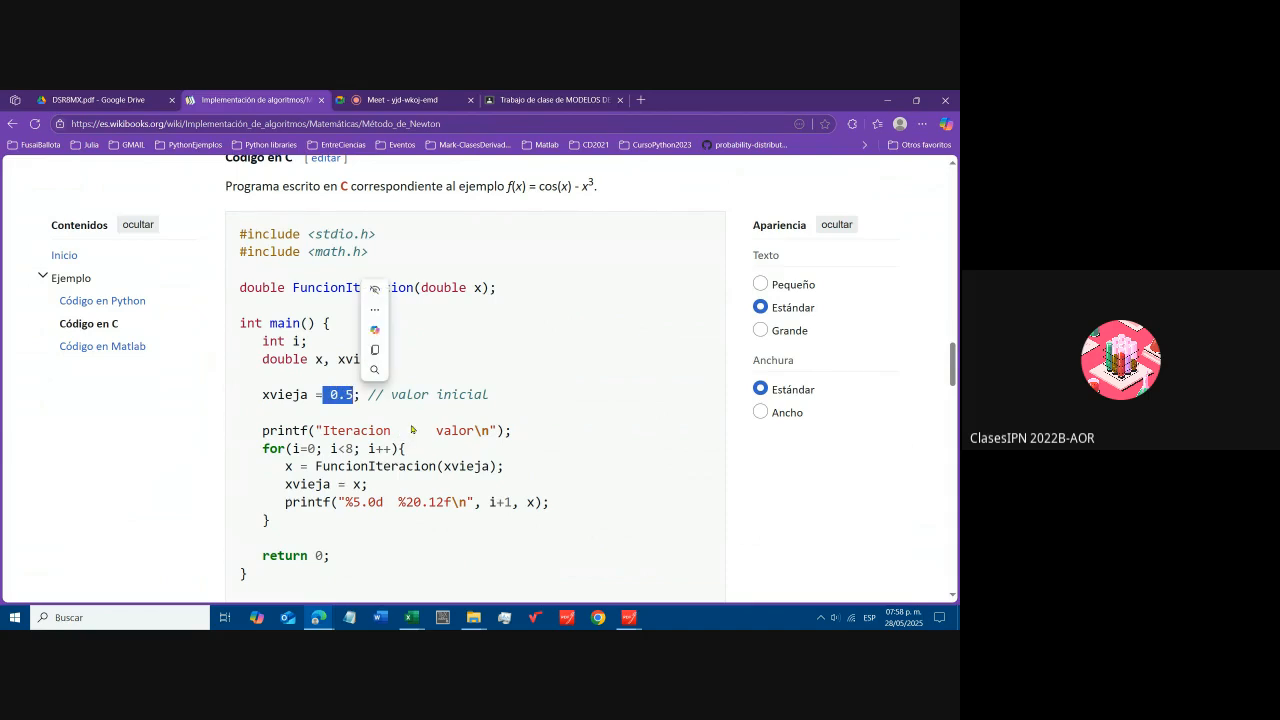
- Examine how the C example's main loop and FuncionIteracion function use the initial value
{"action": "scroll", "coordinate": [411, 429], "scroll_direction": "up", "scroll_amount": 5}
{"action": "scroll", "coordinate": [411, 429], "scroll_direction": "down", "scroll_amount": 6}
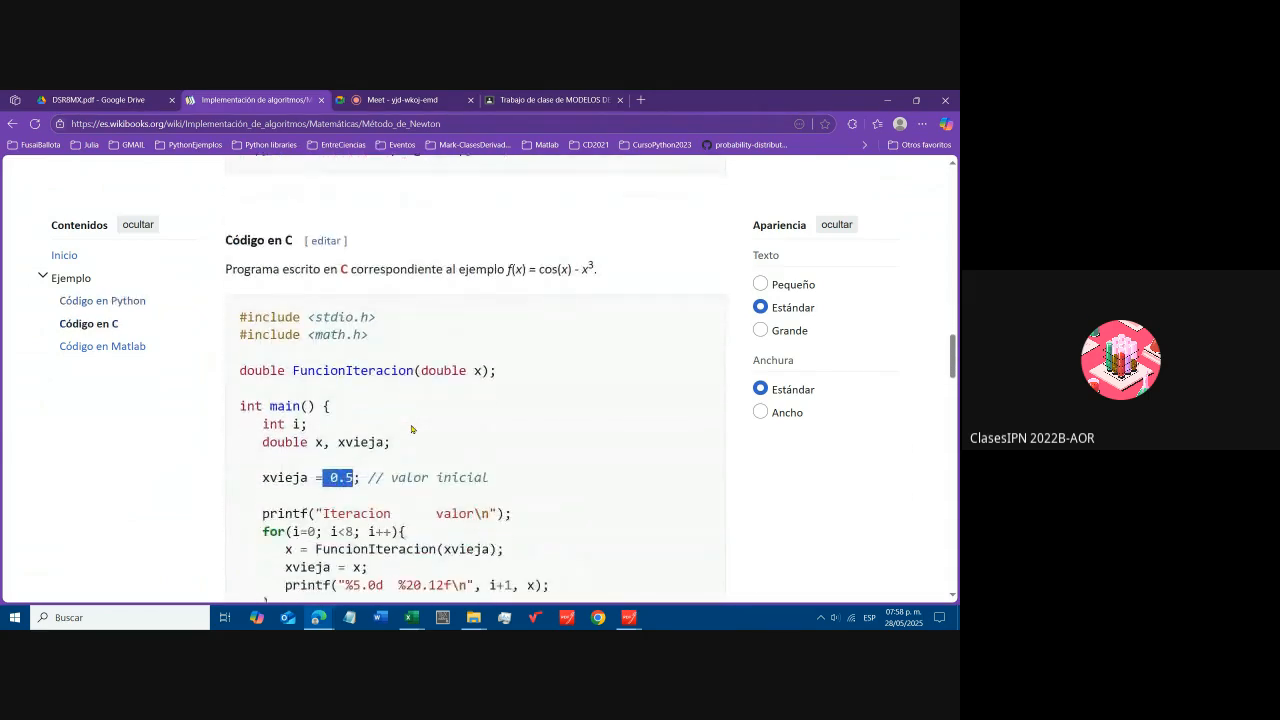
{"action": "scroll", "coordinate": [411, 428], "scroll_direction": "down", "scroll_amount": 2}
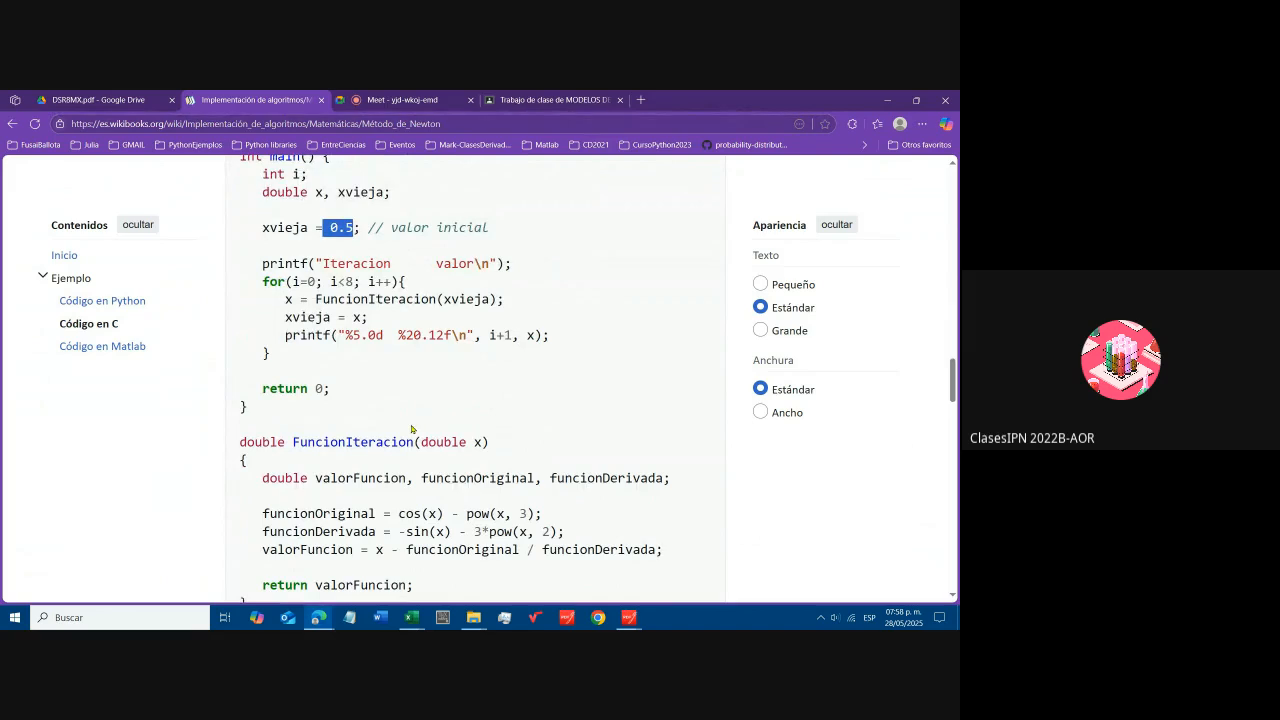
{"action": "scroll", "coordinate": [411, 429], "scroll_direction": "up", "scroll_amount": 1}
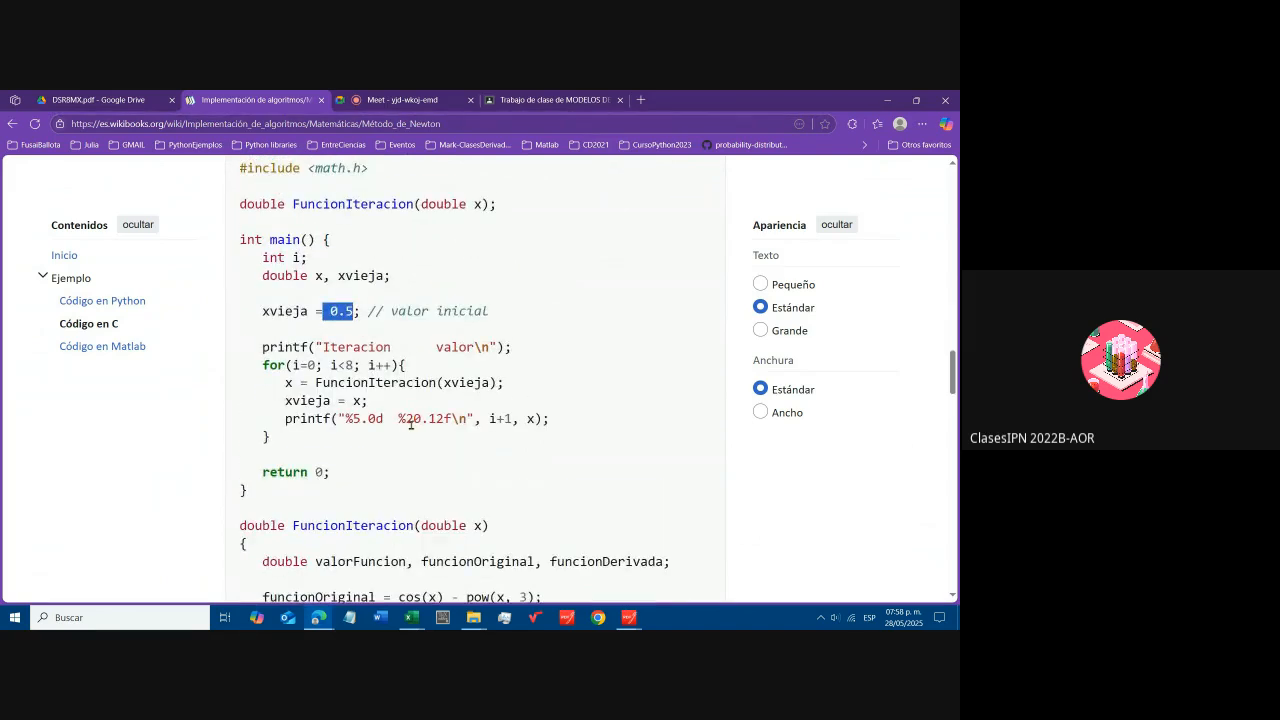
{"action": "scroll", "coordinate": [411, 425], "scroll_direction": "up", "scroll_amount": 2}
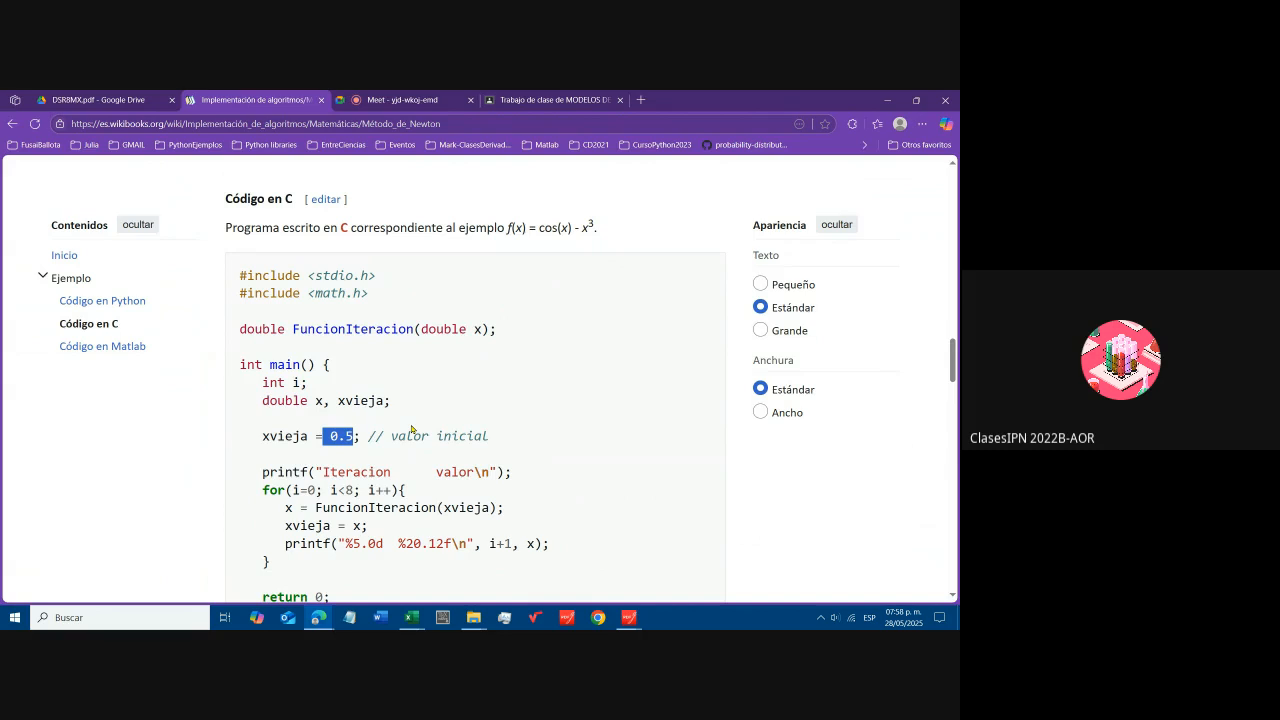
{"action": "scroll", "coordinate": [410, 430], "scroll_direction": "up", "scroll_amount": 1}
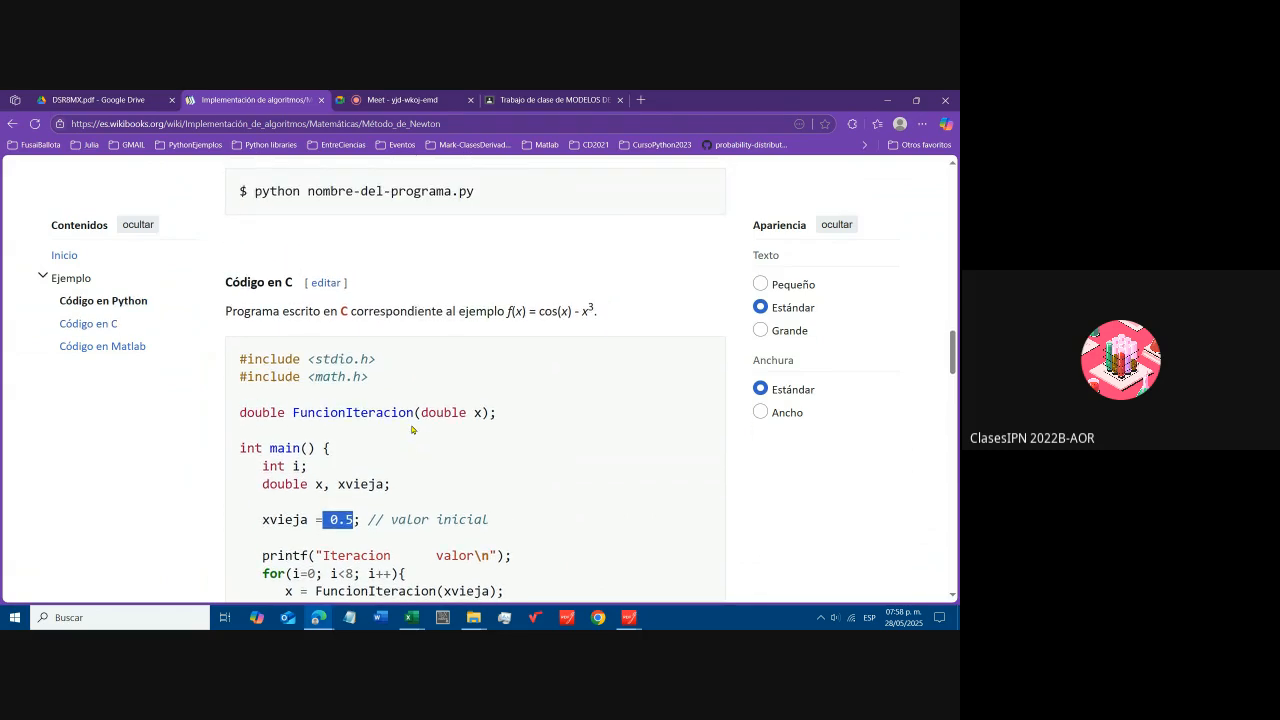
{"action": "scroll", "coordinate": [414, 428], "scroll_direction": "up", "scroll_amount": 2}
{"action": "scroll", "coordinate": [414, 428], "scroll_direction": "down", "scroll_amount": 3}
- Highlight the include lines and main's int type in the C example, and review the FuncionIteracion definition
{"action": "left_click_drag", "start_coordinate": [240, 317], "coordinate": [362, 335]}
{"action": "left_click", "coordinate": [338, 354]}
{"action": "scroll", "coordinate": [322, 323], "scroll_direction": "down", "scroll_amount": 1}
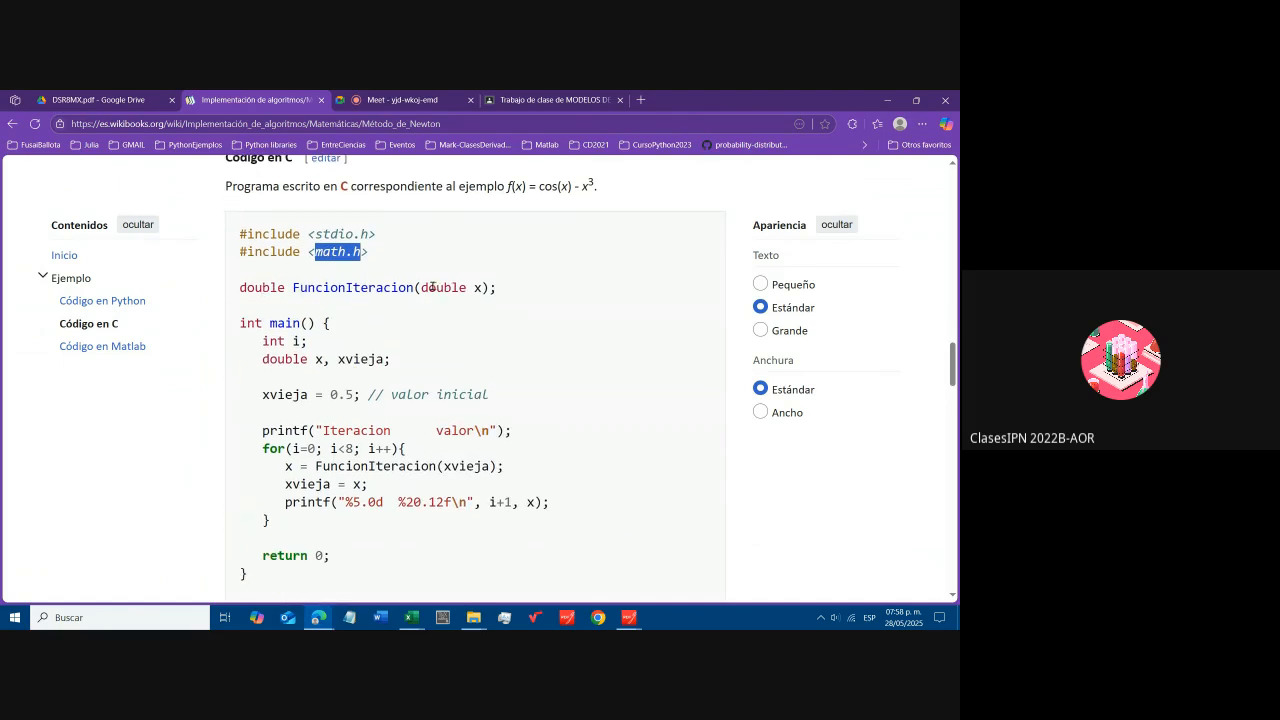
{"action": "left_click_drag", "start_coordinate": [242, 322], "coordinate": [263, 322]}
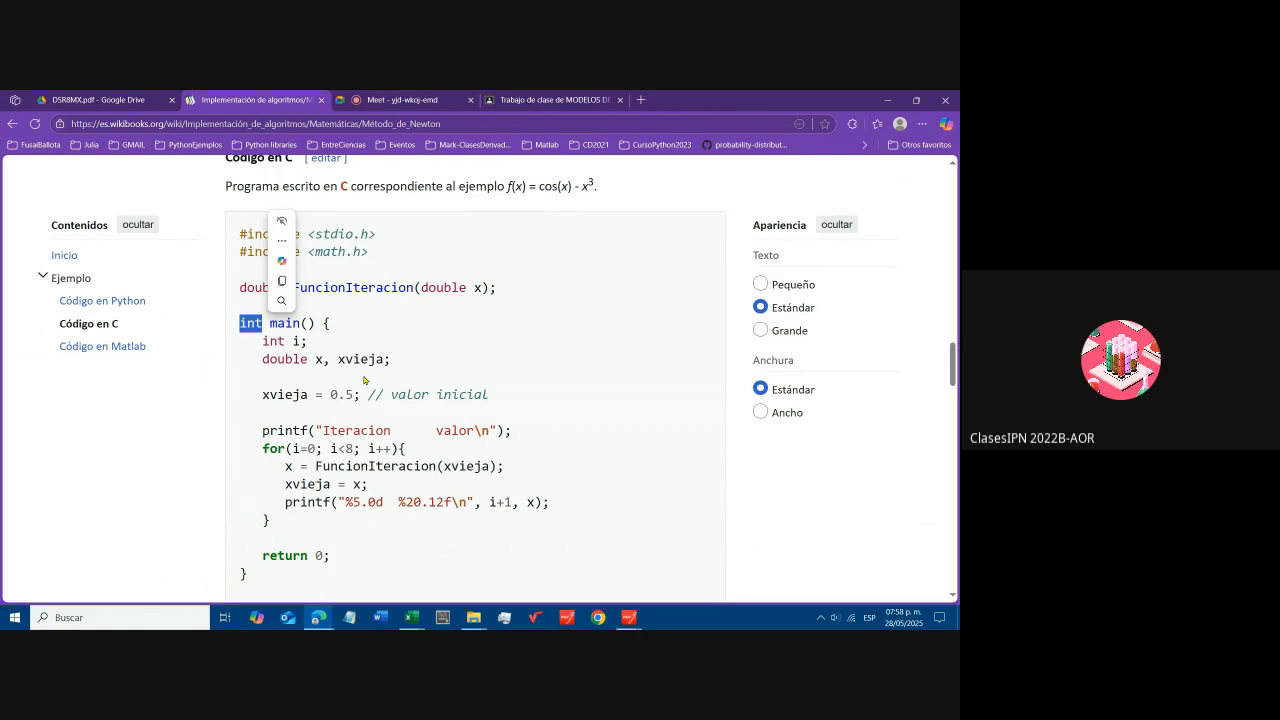
{"action": "left_click", "coordinate": [403, 338]}
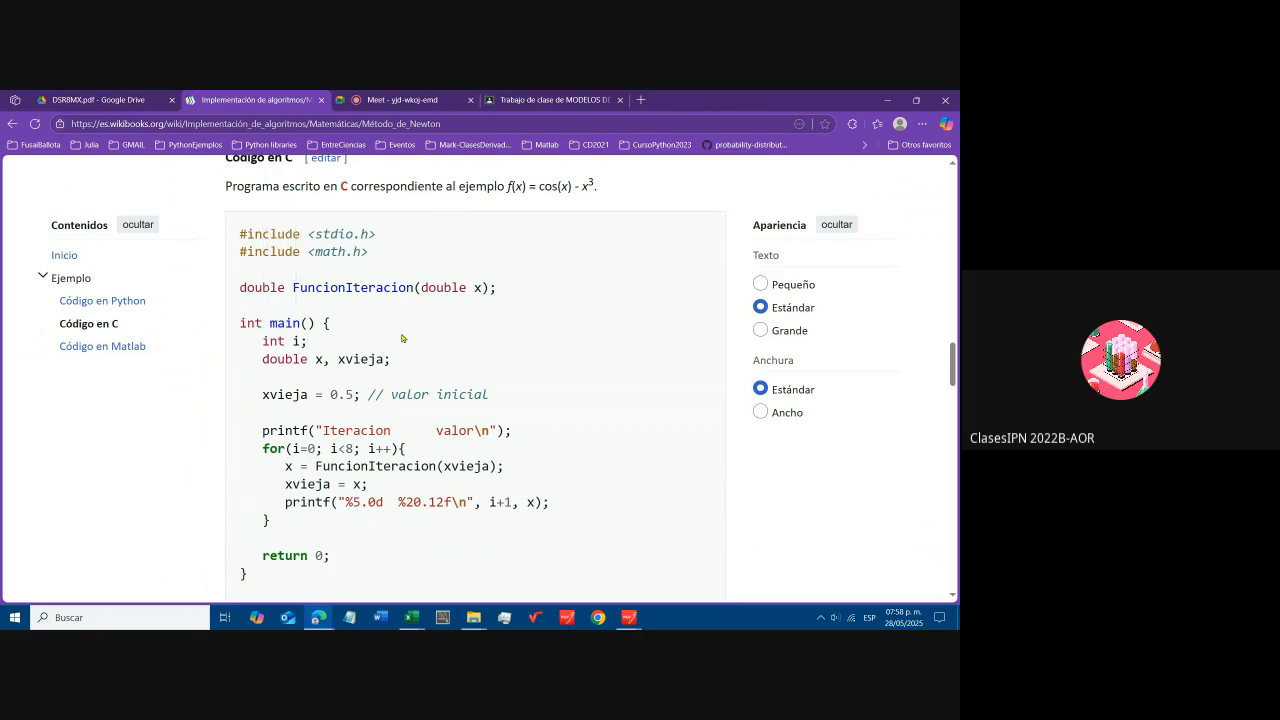
{"action": "scroll", "coordinate": [407, 337], "scroll_direction": "down", "scroll_amount": 4}
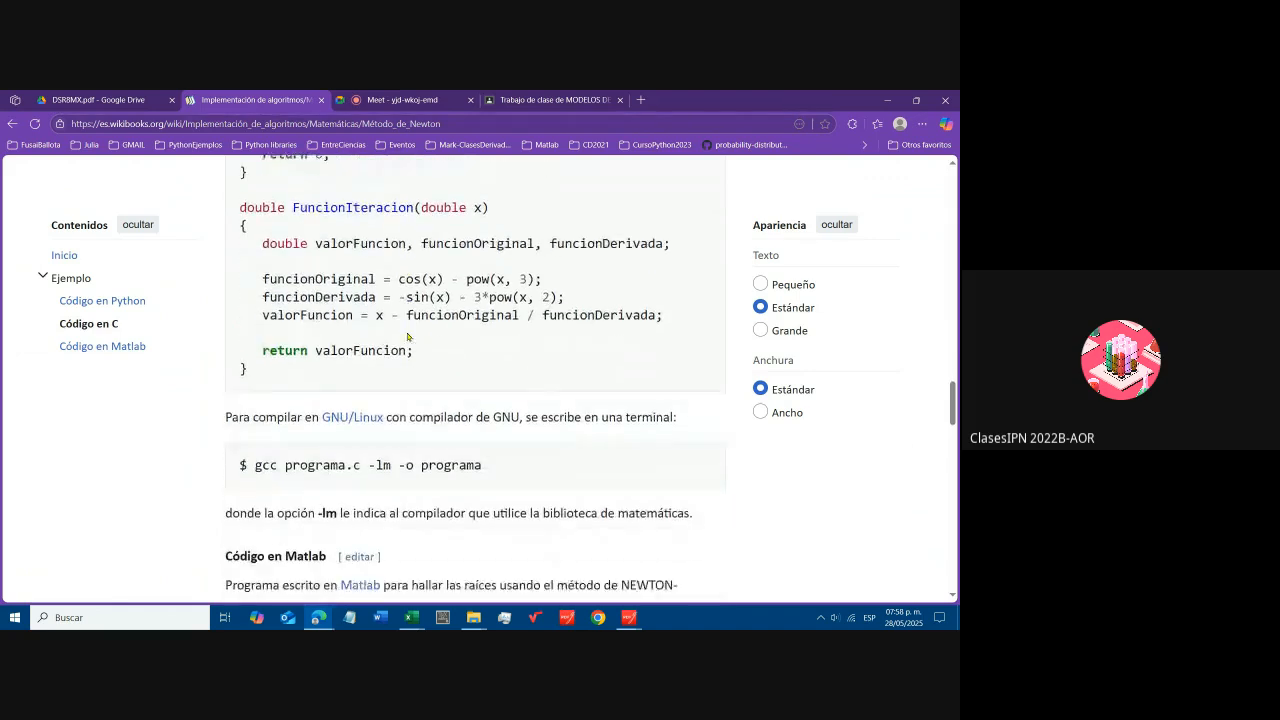
{"action": "scroll", "coordinate": [408, 337], "scroll_direction": "down", "scroll_amount": 3}
{"action": "scroll", "coordinate": [357, 336], "scroll_direction": "up", "scroll_amount": 4}
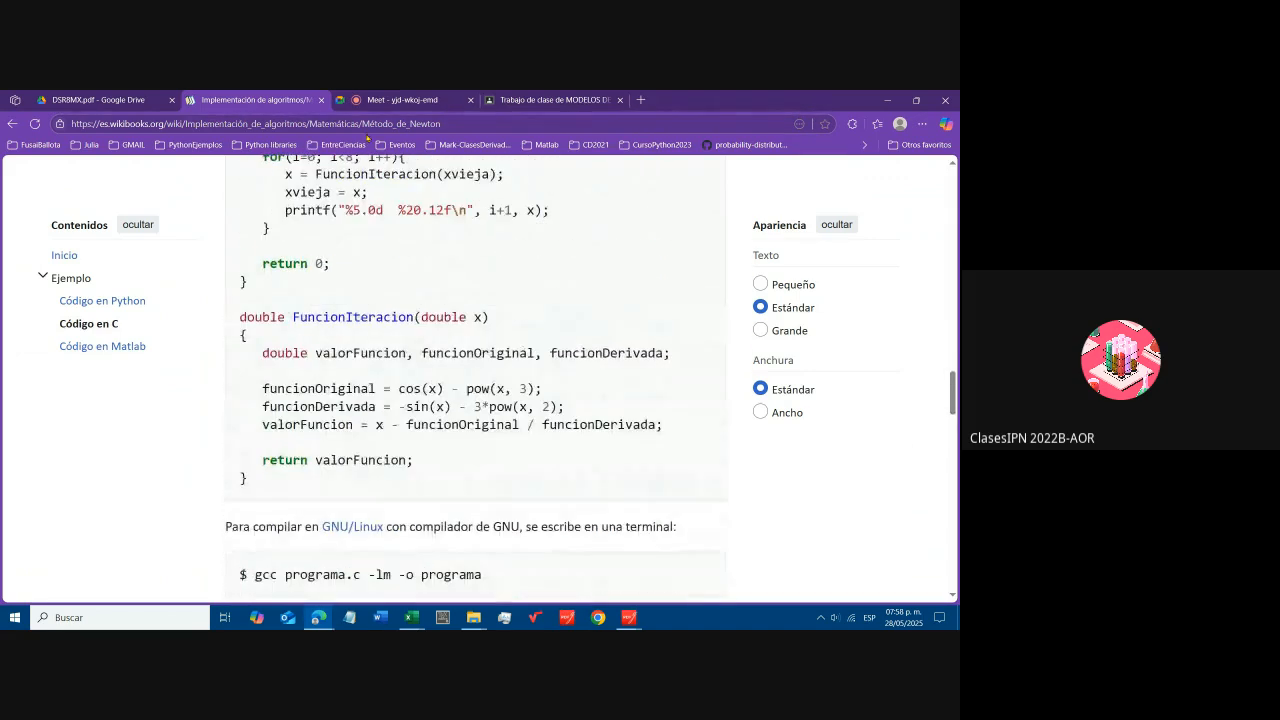
- Return to the Excel workbook at the empty first Newton-Raphson cell on sheet AMXL1
{"action": "mouse_move", "coordinate": [409, 617]}
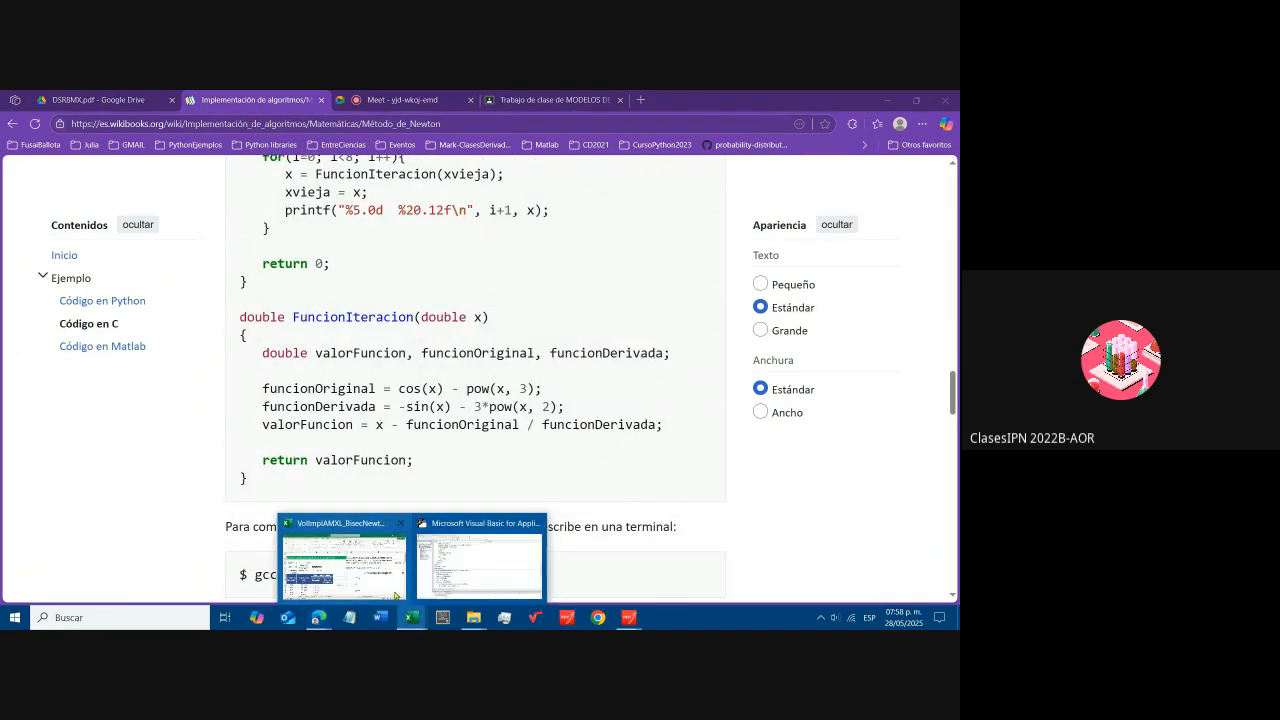
{"action": "left_click", "coordinate": [345, 578]}
{"action": "scroll", "coordinate": [378, 460], "scroll_direction": "down", "scroll_amount": 1}
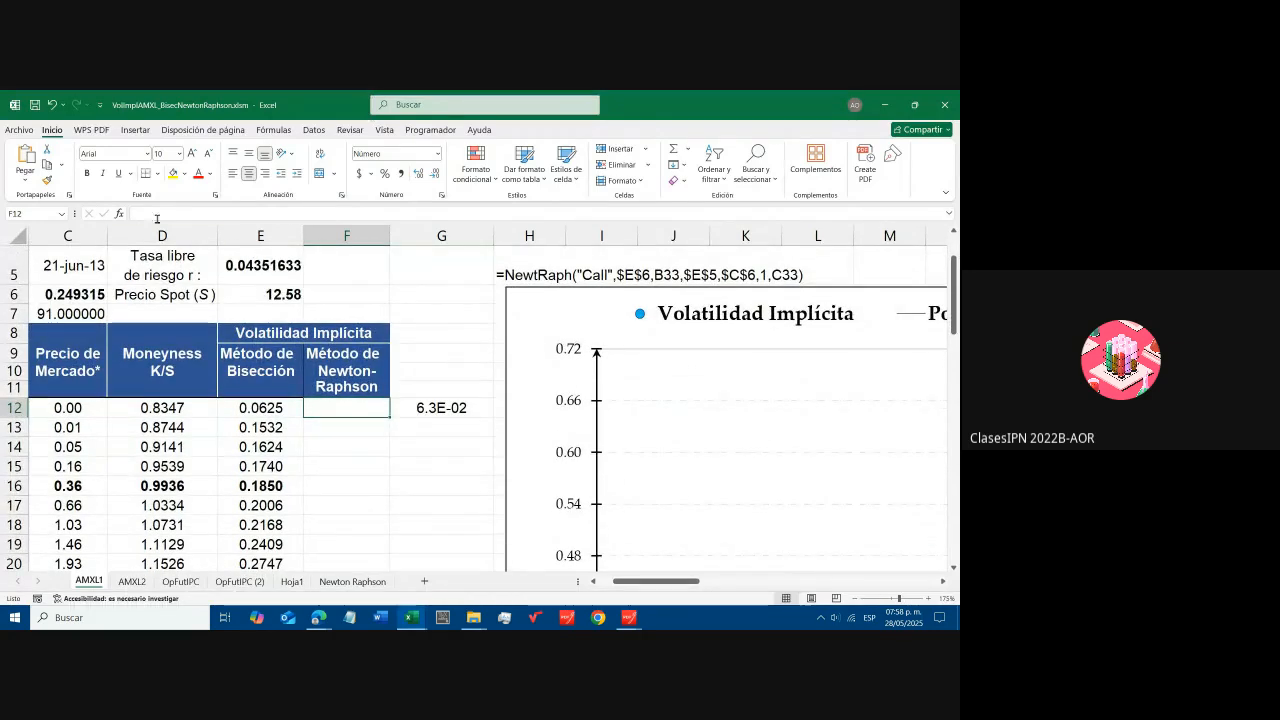
- Insert the user-defined NewtRaph function into cell F12
{"action": "left_click", "coordinate": [119, 213]}
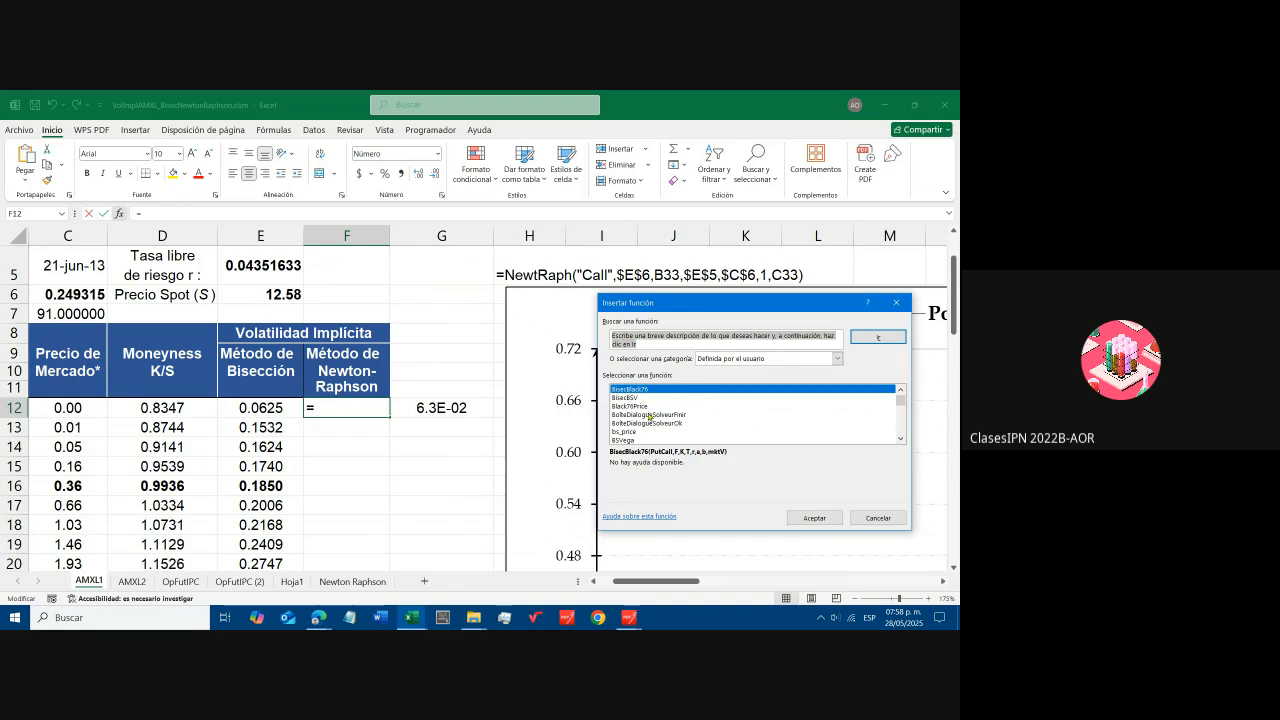
{"action": "scroll", "coordinate": [650, 419], "scroll_direction": "down", "scroll_amount": 3}
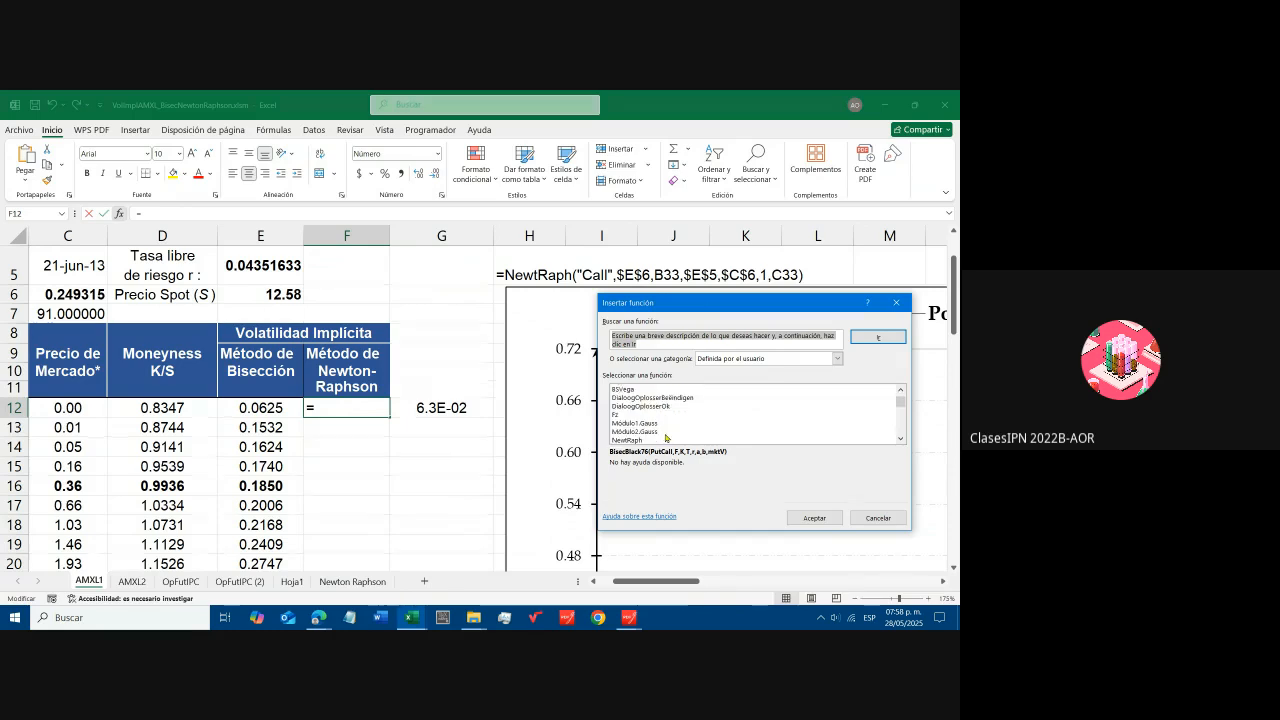
{"action": "left_click", "coordinate": [643, 424]}
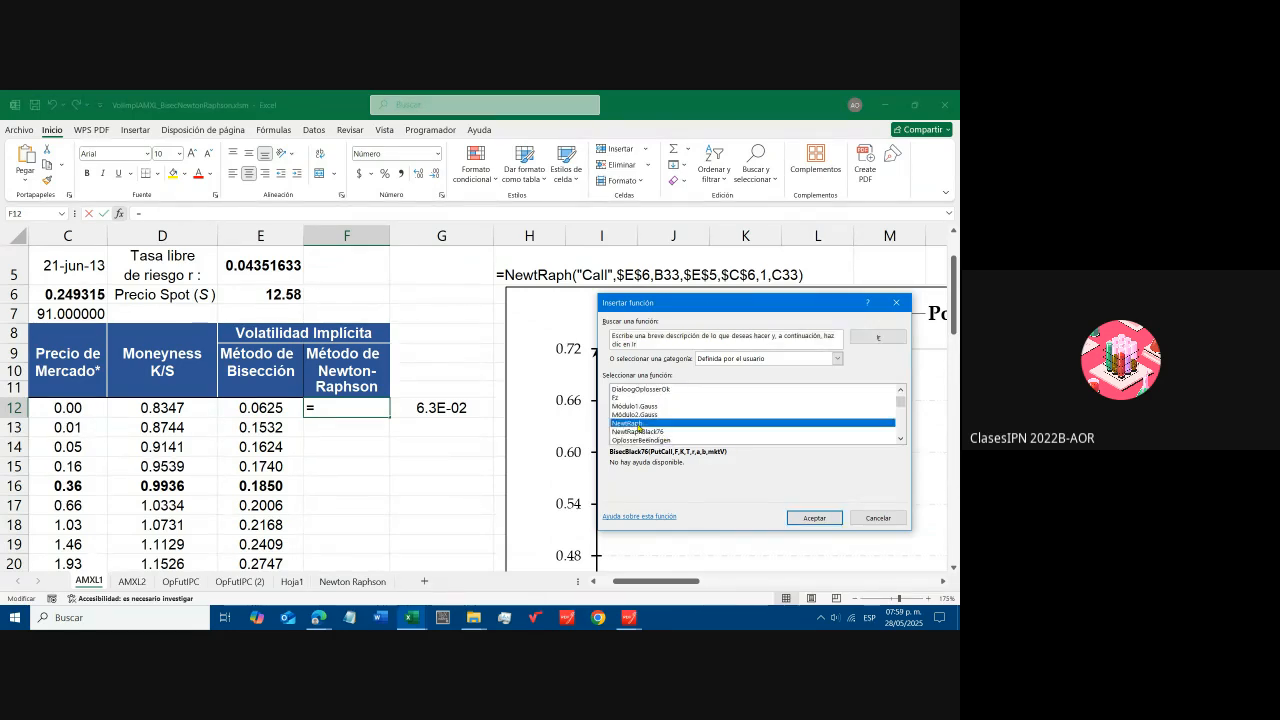
{"action": "left_click", "coordinate": [813, 516]}
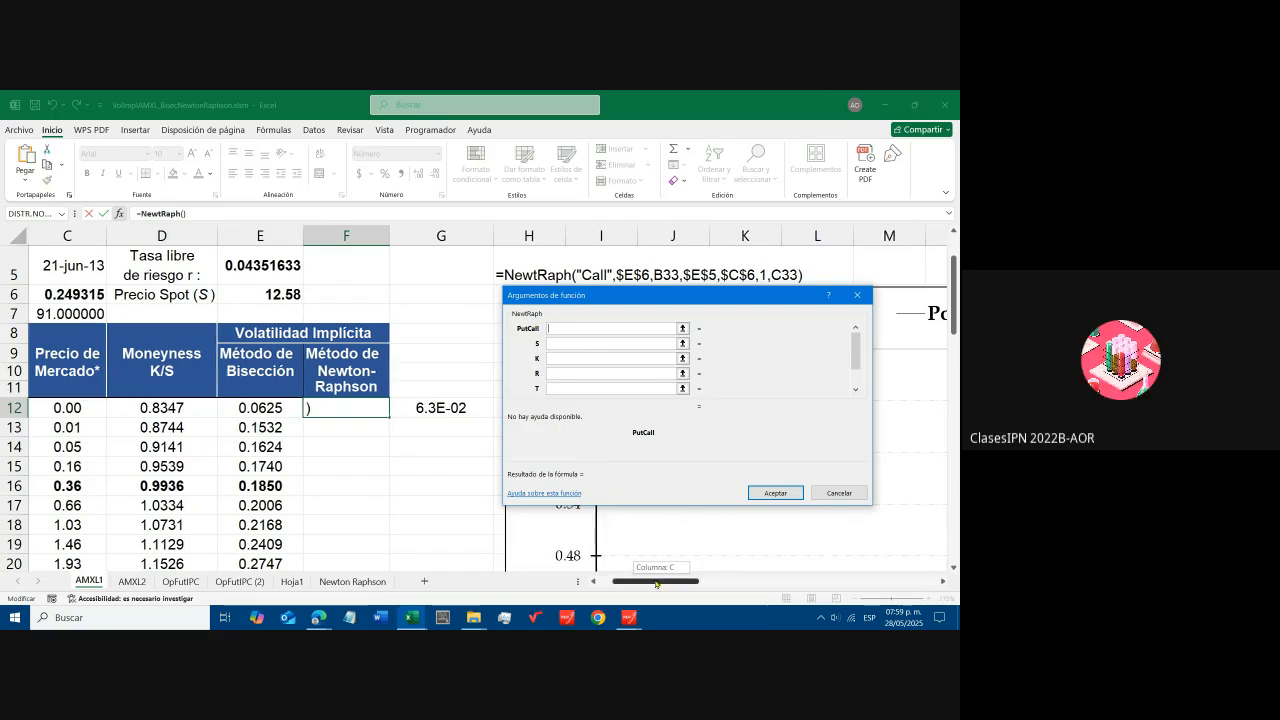
- Set the NewtRaph arguments PutCall to "Put", S to the absolute reference $E$6, and K to B12
{"action": "left_click_drag", "start_coordinate": [662, 583], "coordinate": [642, 583]}
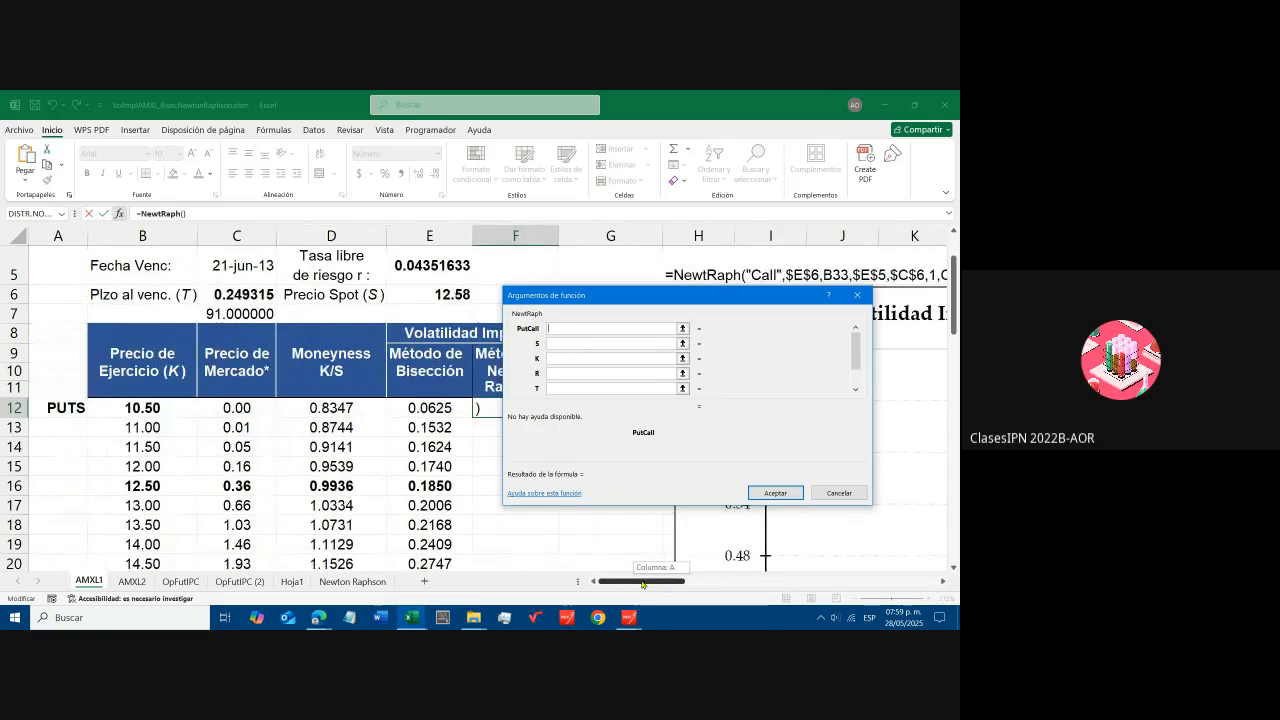
{"action": "type", "text": "Put"}
{"action": "left_click", "coordinate": [578, 346]}
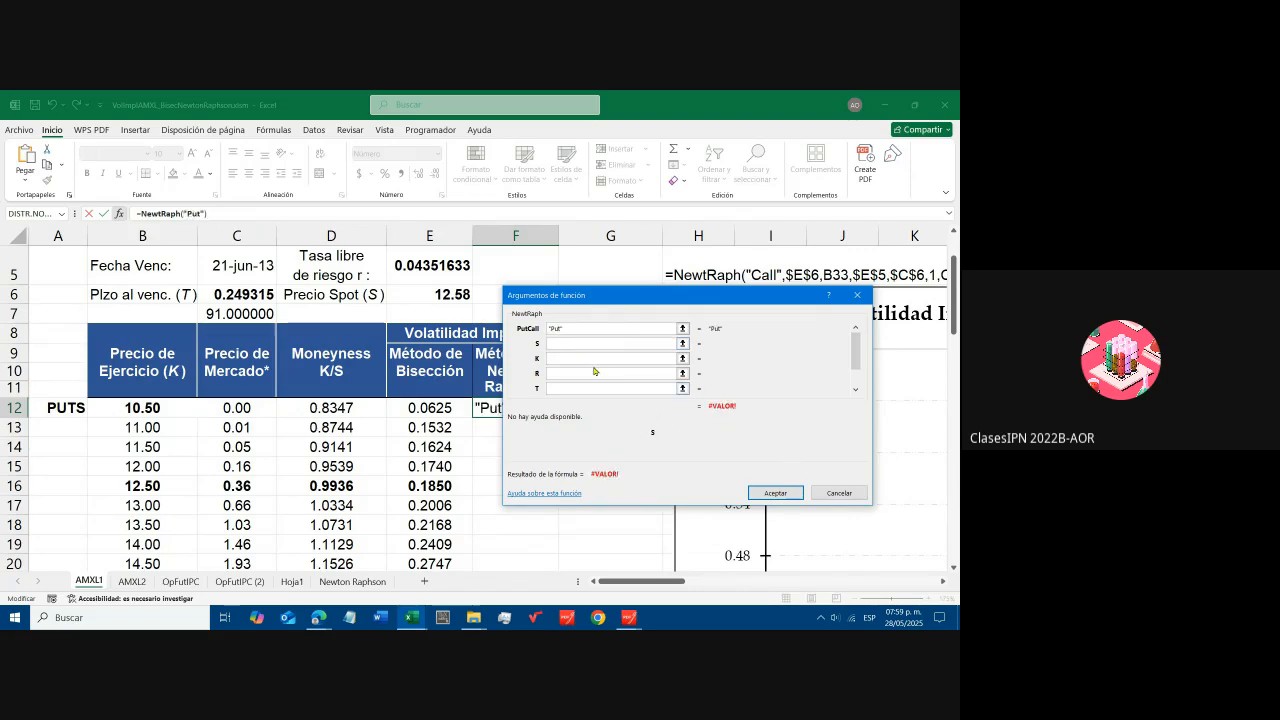
{"action": "left_click", "coordinate": [455, 296]}
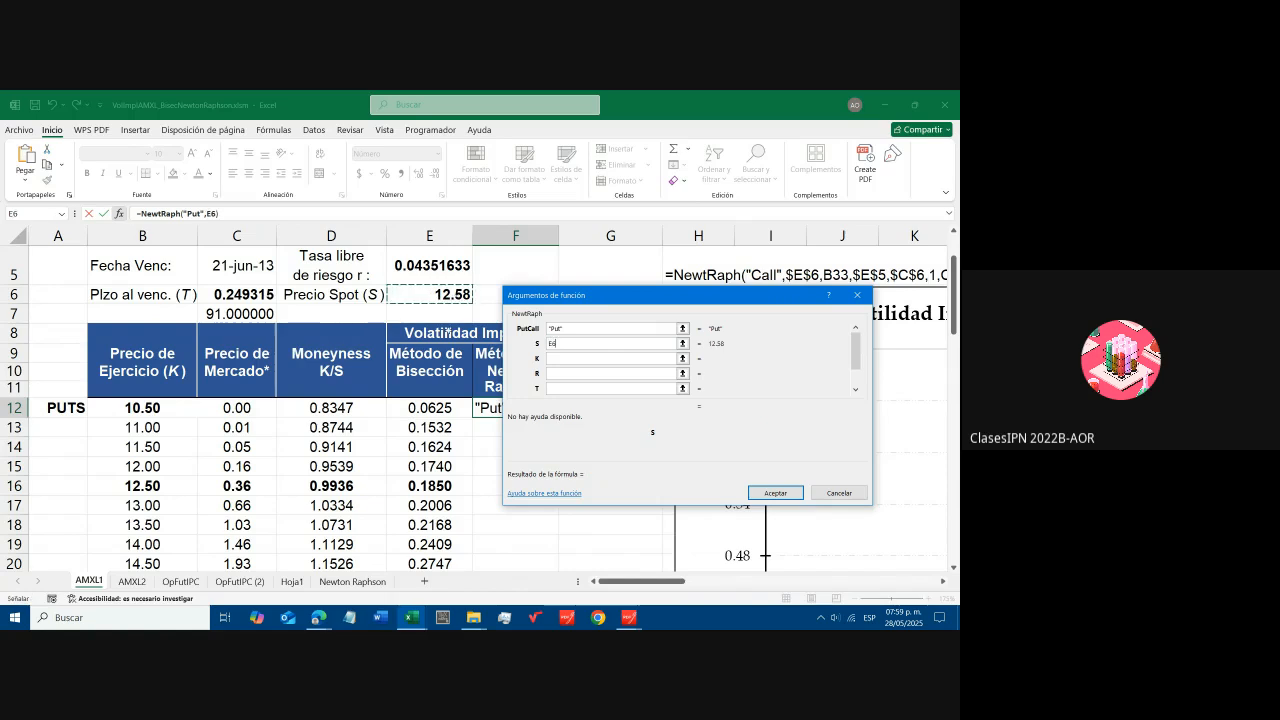
{"action": "key", "text": "F4"}
{"action": "left_click", "coordinate": [560, 358]}
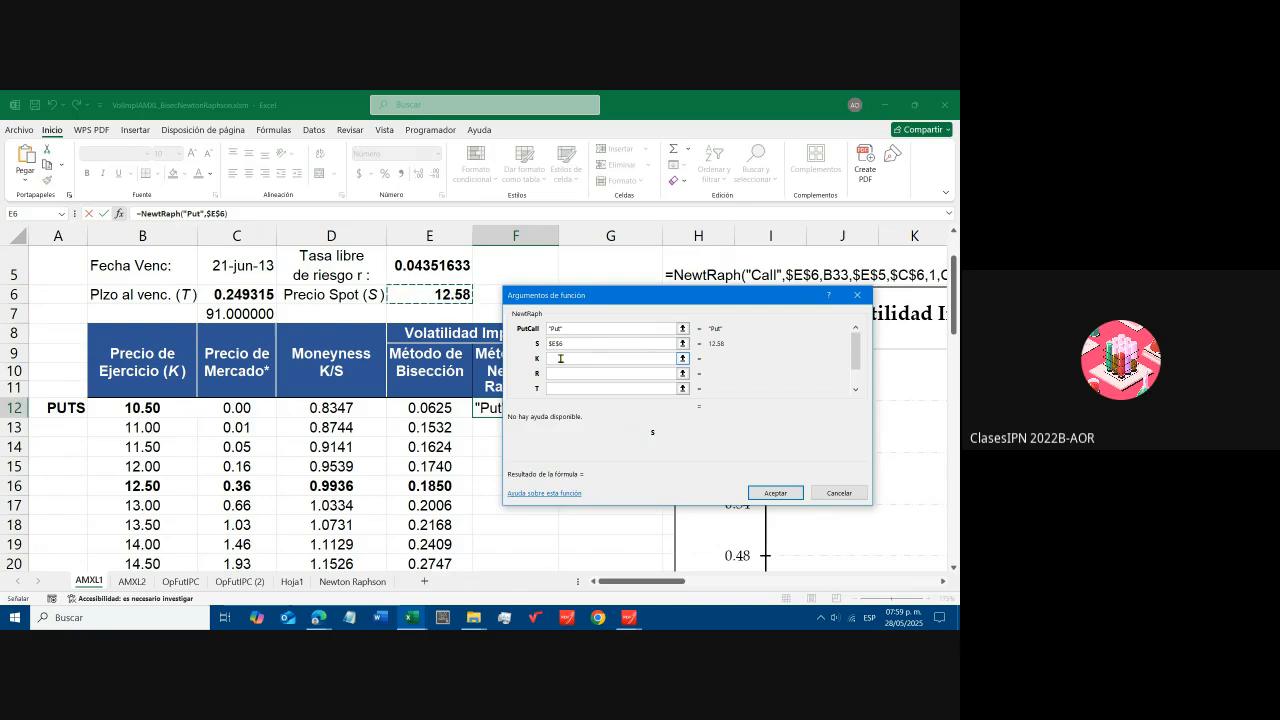
{"action": "left_click", "coordinate": [150, 408]}
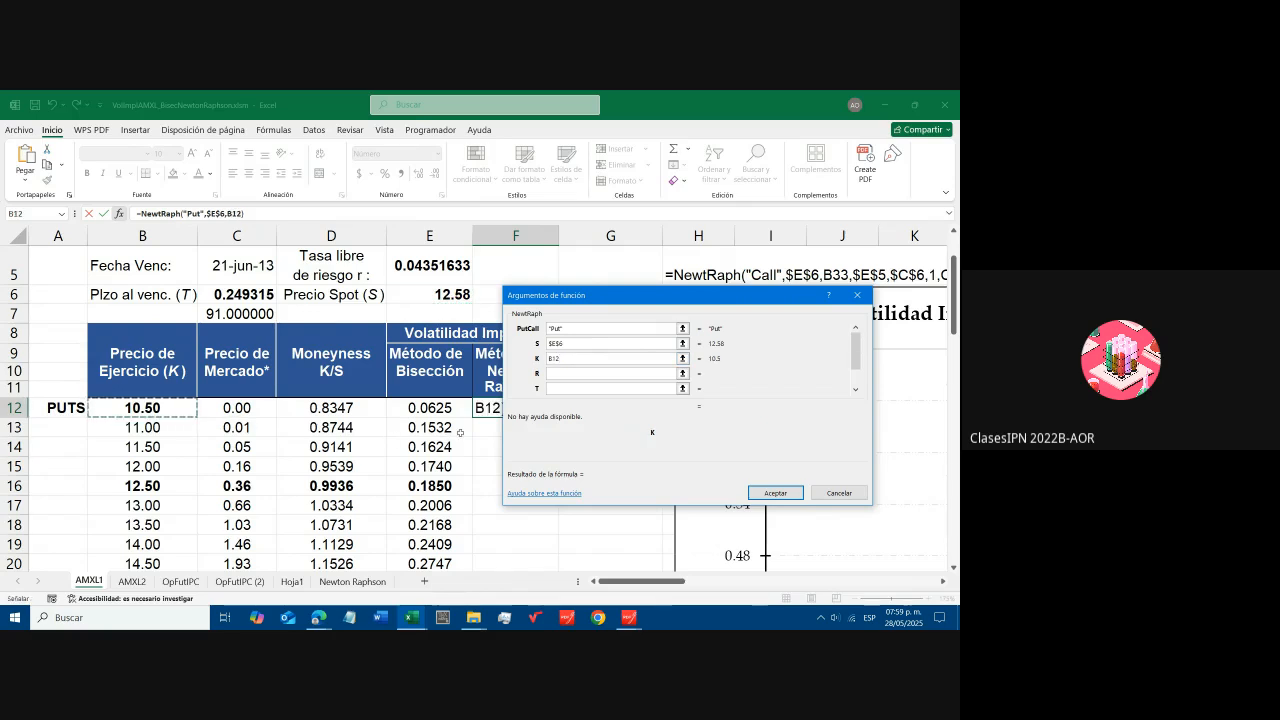
- Set the R argument to the absolute reference $E$5 and T to $C$6
{"action": "left_click", "coordinate": [566, 374]}
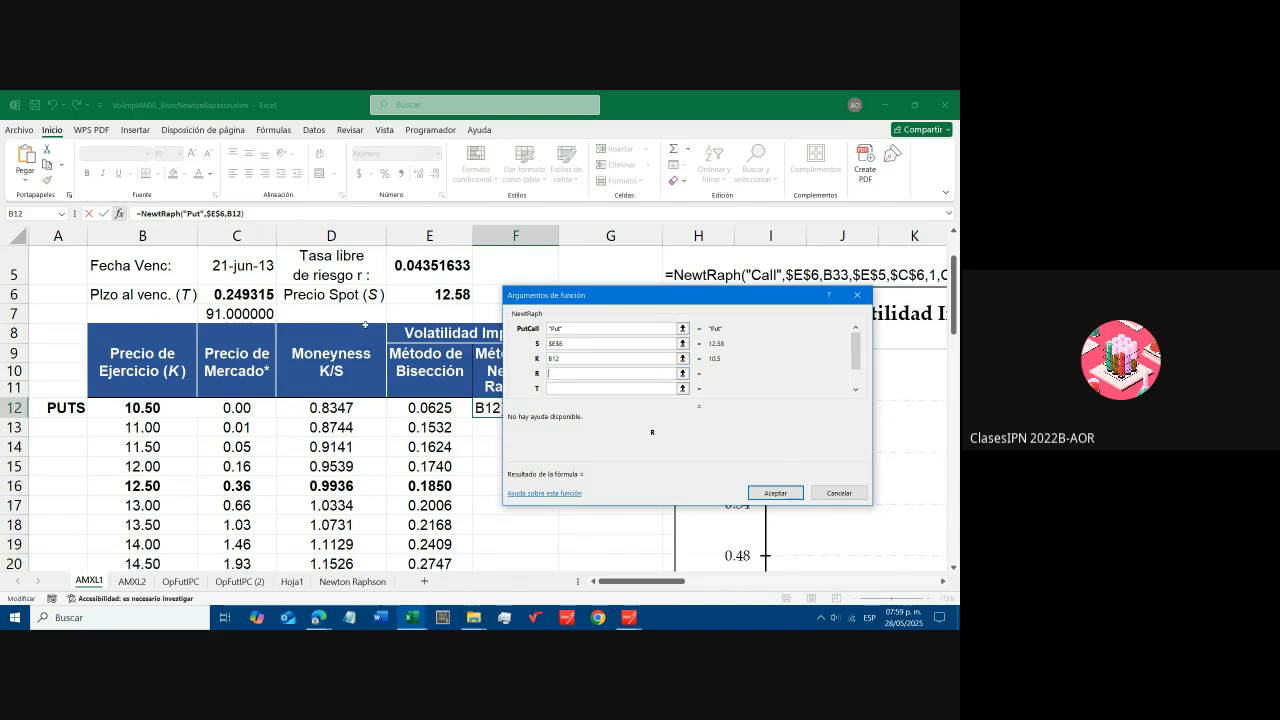
{"action": "left_click", "coordinate": [410, 272]}
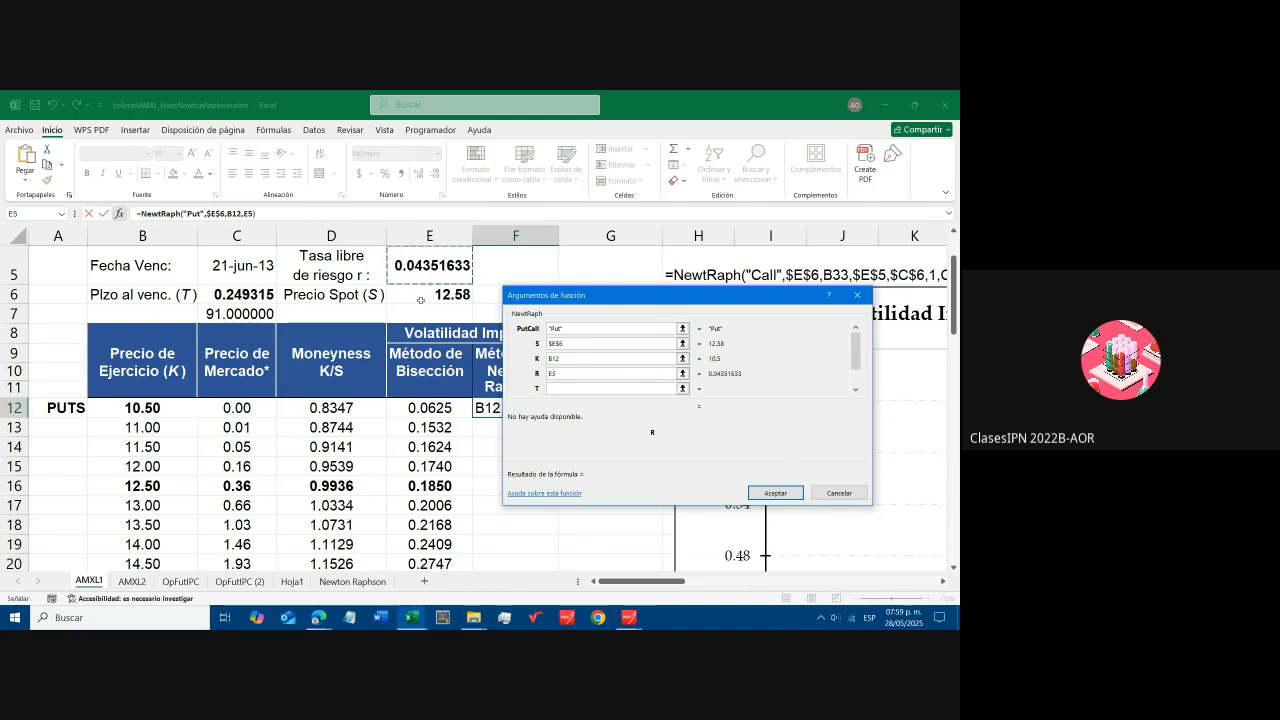
{"action": "key", "text": "F4"}
{"action": "left_click", "coordinate": [579, 390]}
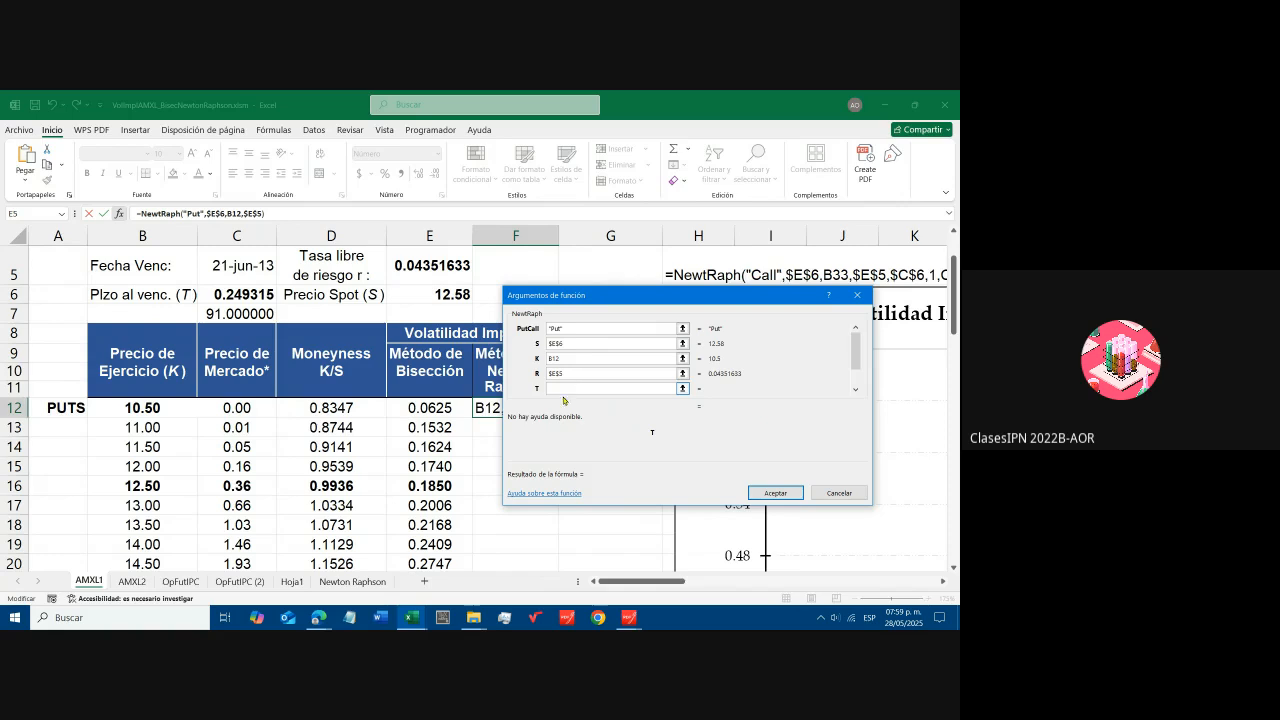
{"action": "left_click", "coordinate": [248, 296]}
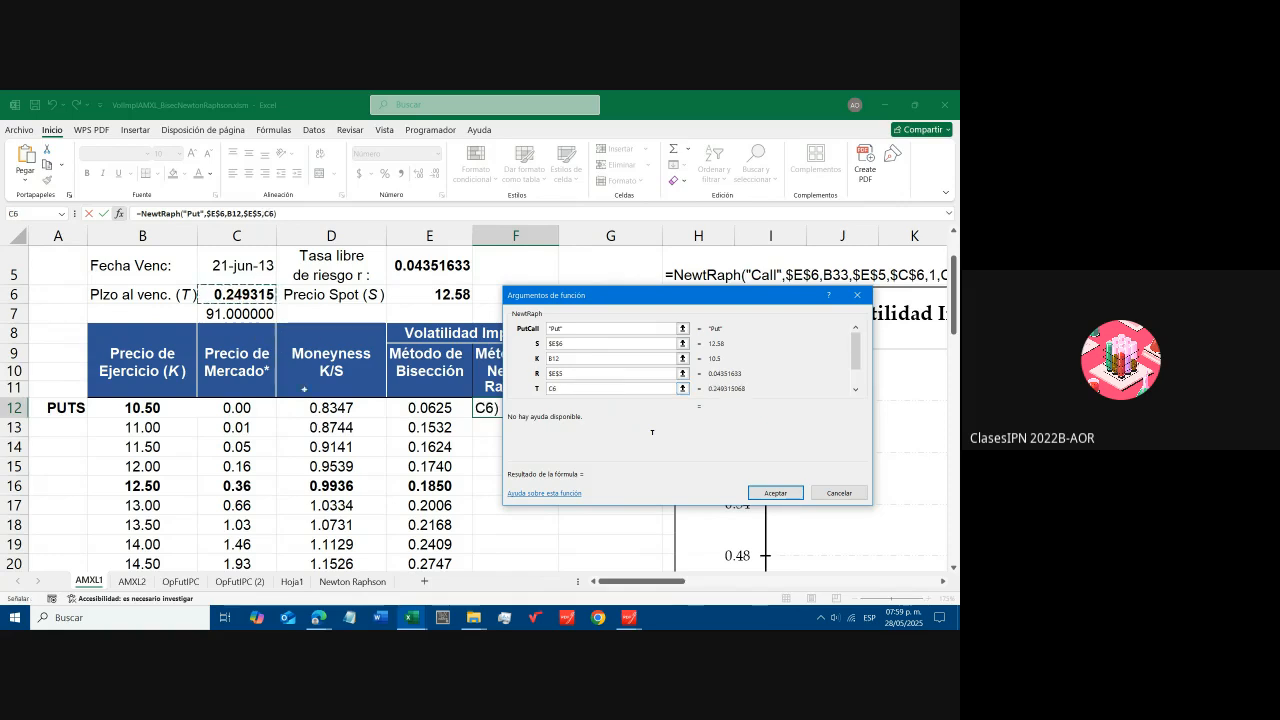
{"action": "key", "text": "F4"}
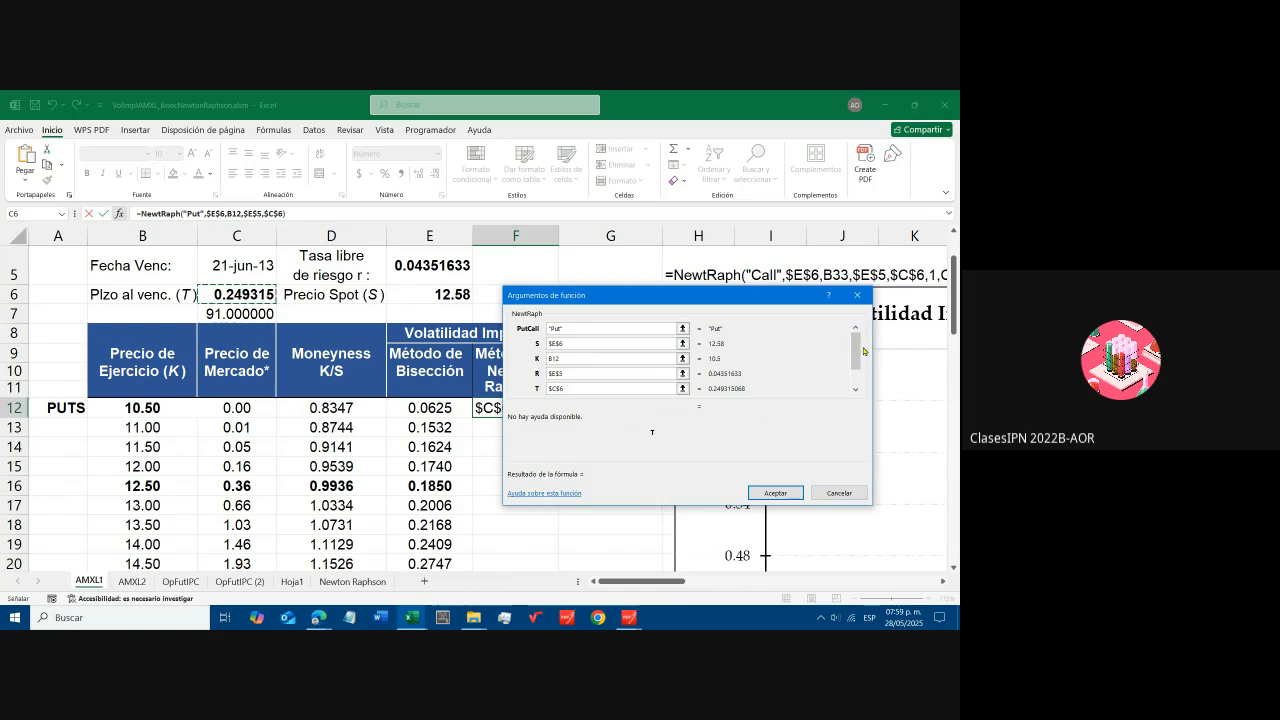
- Set X_guess to 1 and RealC to C12, and accept the NewtRaph formula in F12
{"action": "key", "text": "Tab"}
{"action": "key", "text": "Tab"}
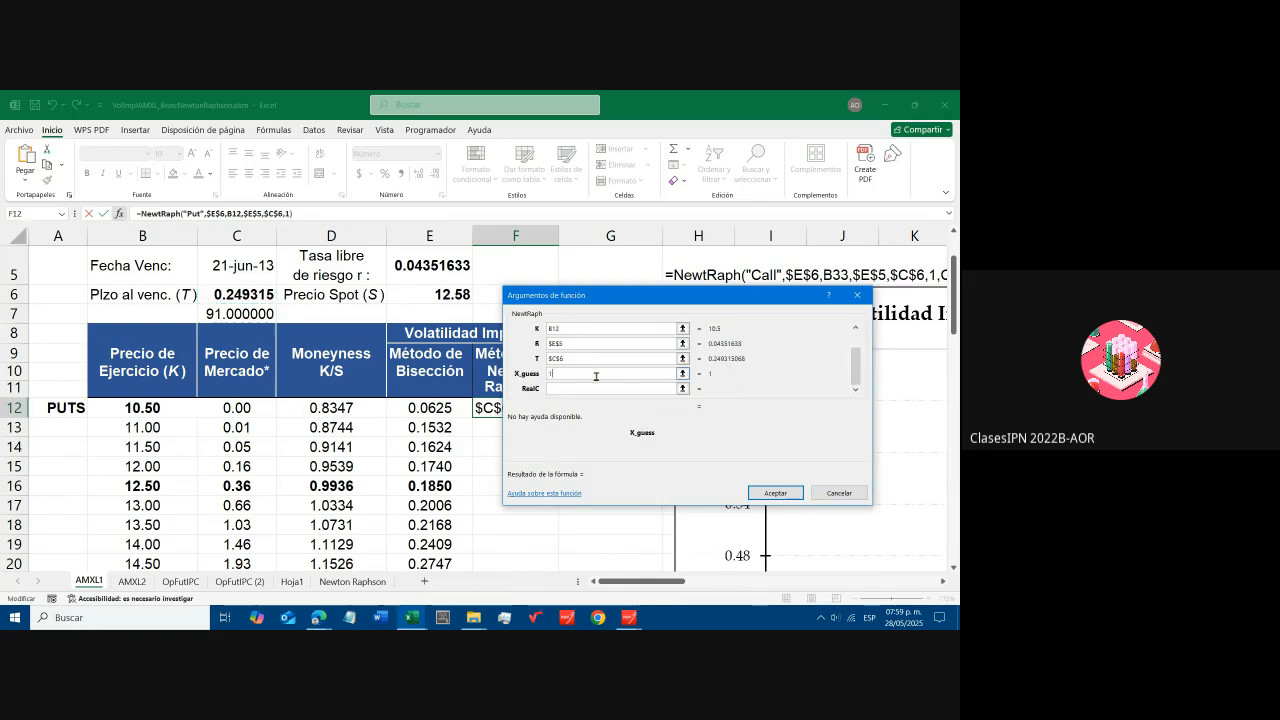
{"action": "left_click", "coordinate": [583, 391]}
{"action": "left_click", "coordinate": [240, 408]}
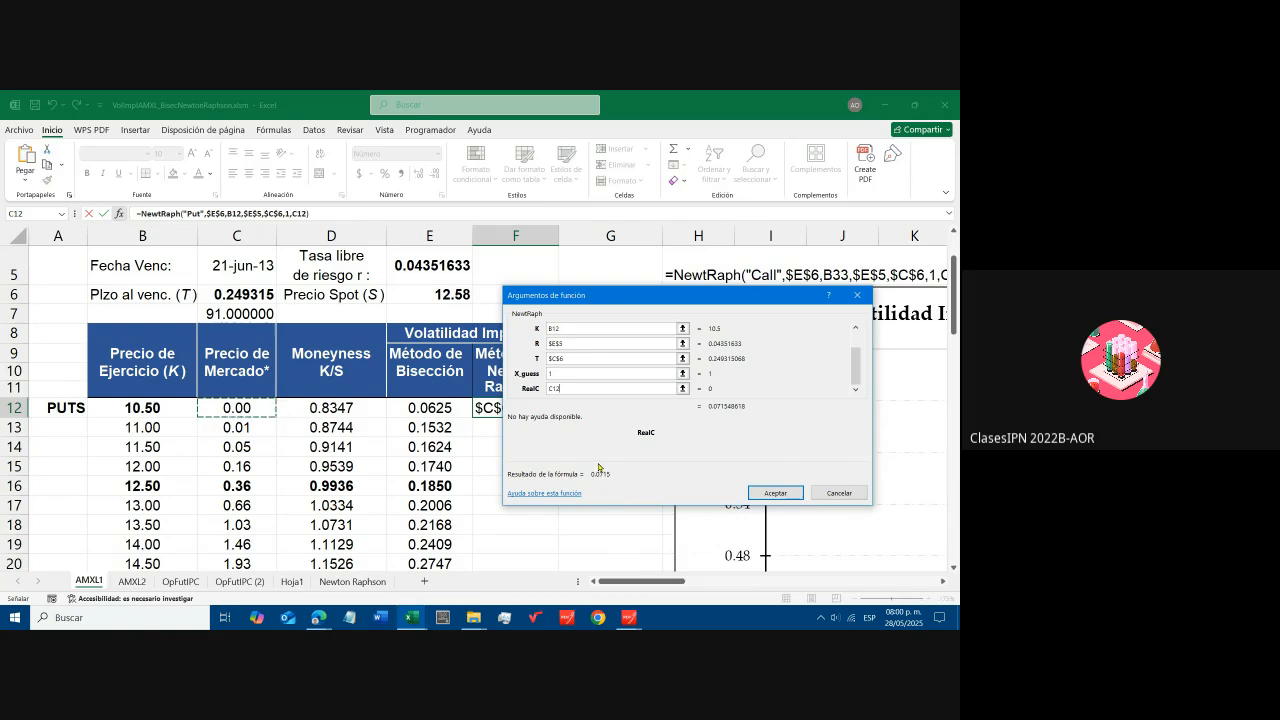
{"action": "left_click", "coordinate": [776, 492]}
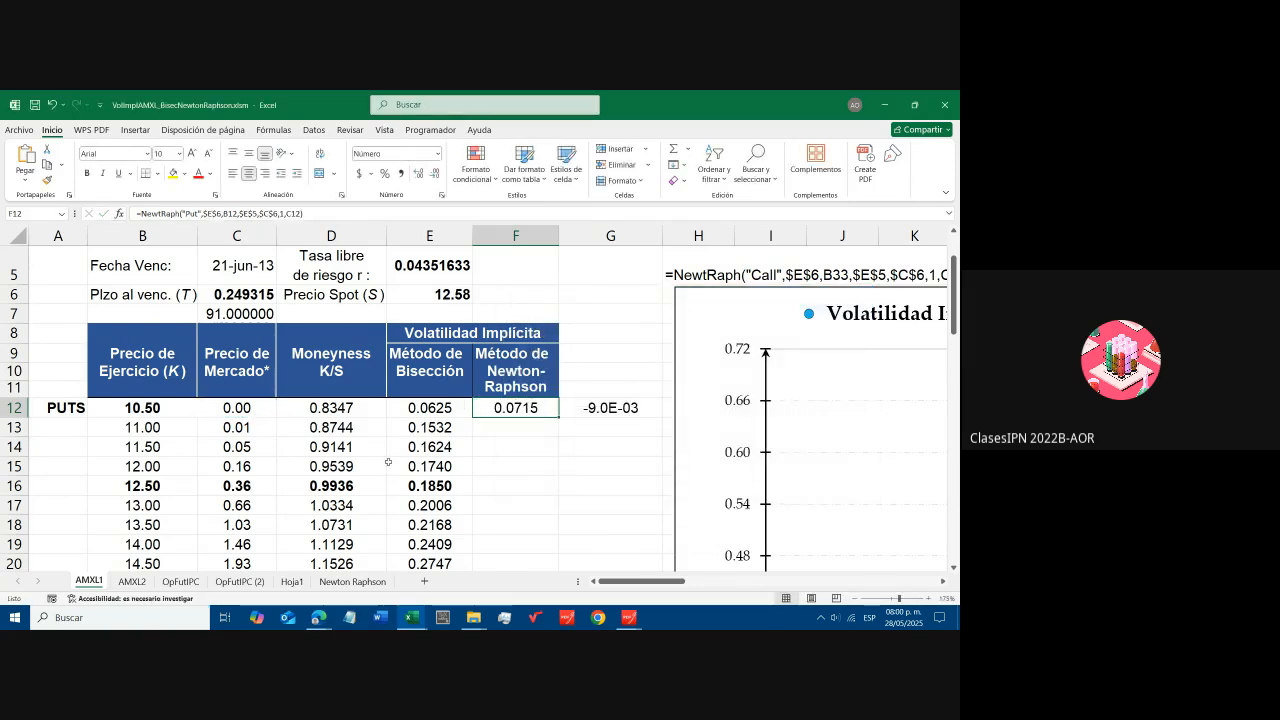
- Check the difference formula in G12, and fill F12's NewtRaph formula down through F45 without copying its formatting
{"action": "left_click", "coordinate": [624, 408]}
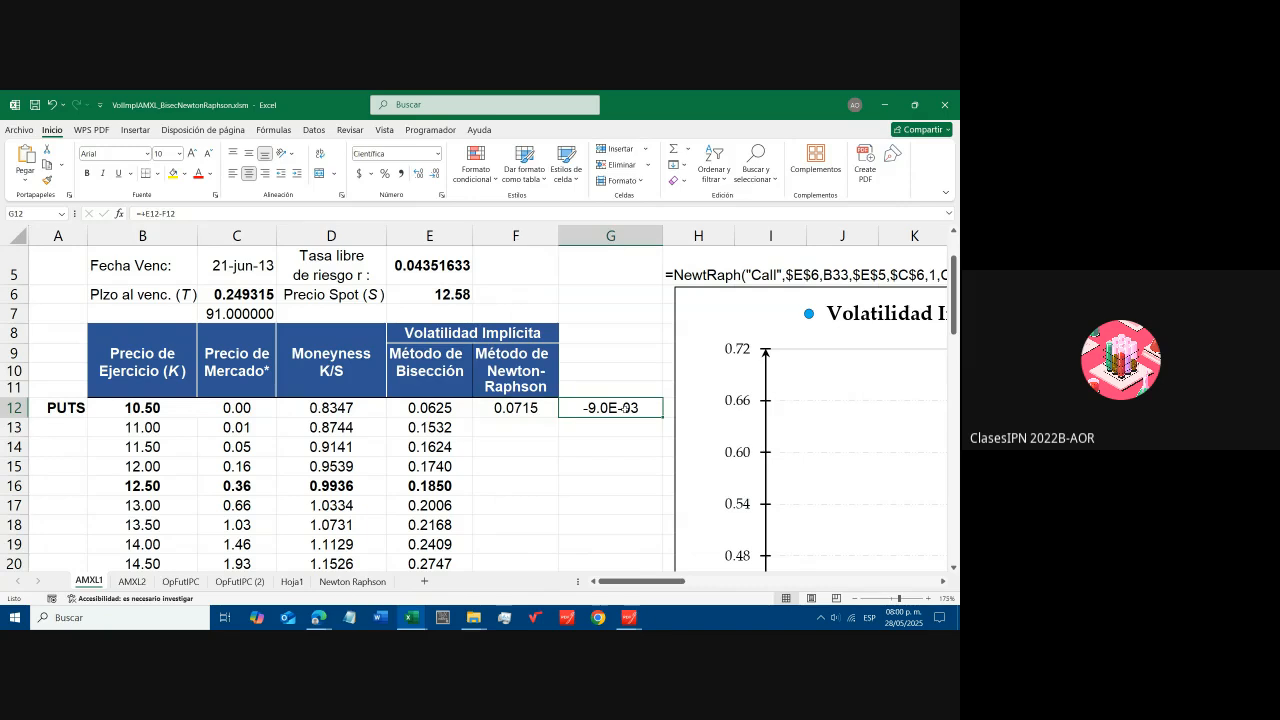
{"action": "left_click", "coordinate": [527, 411]}
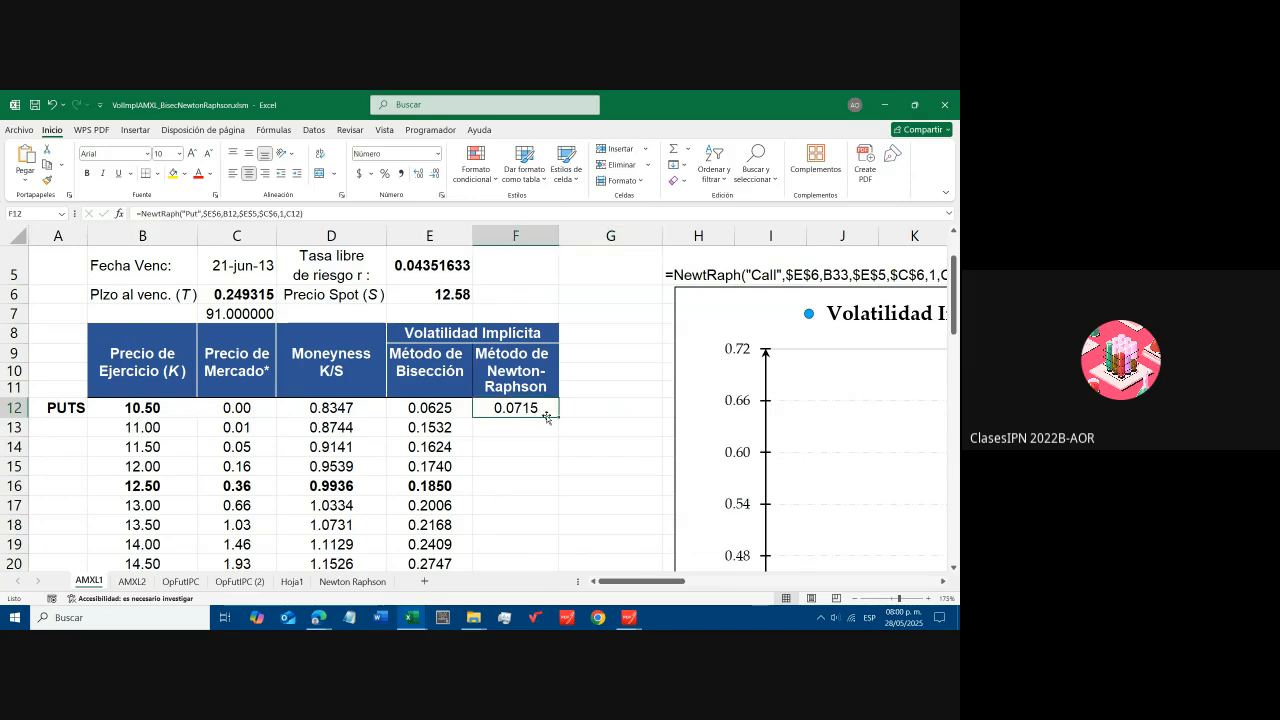
{"action": "double_click", "coordinate": [556, 418]}
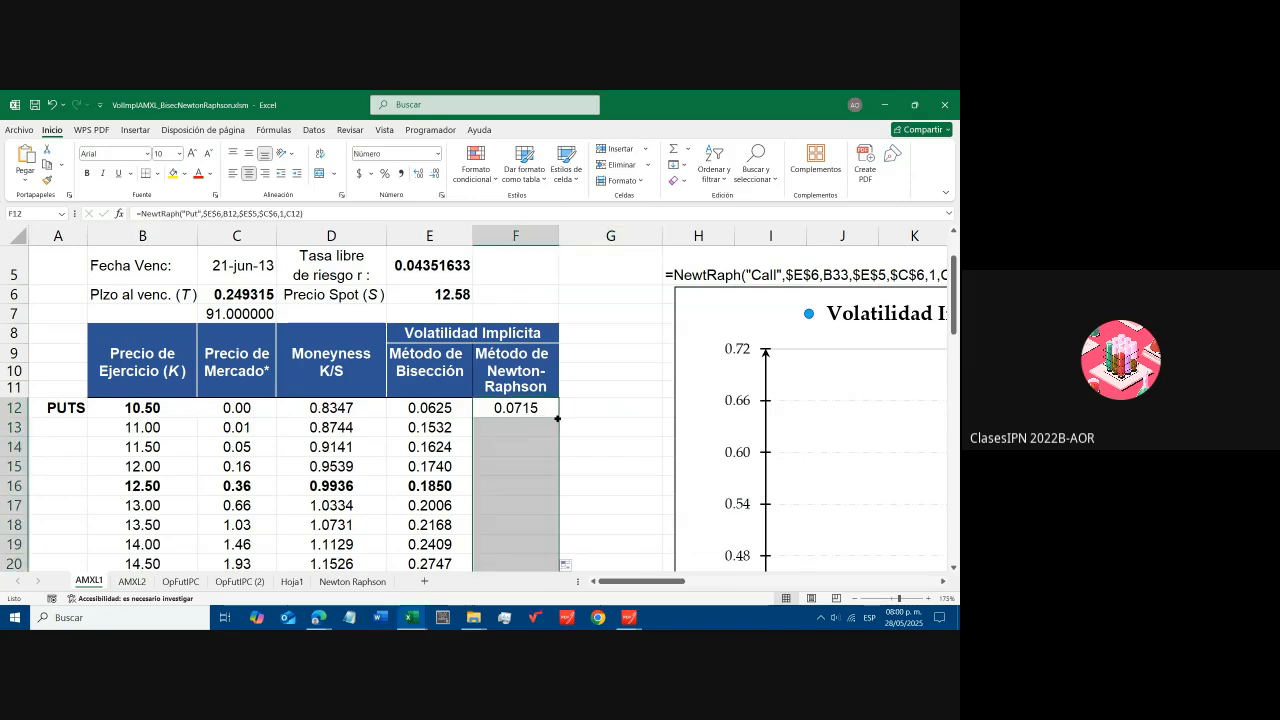
{"action": "left_click", "coordinate": [572, 567]}
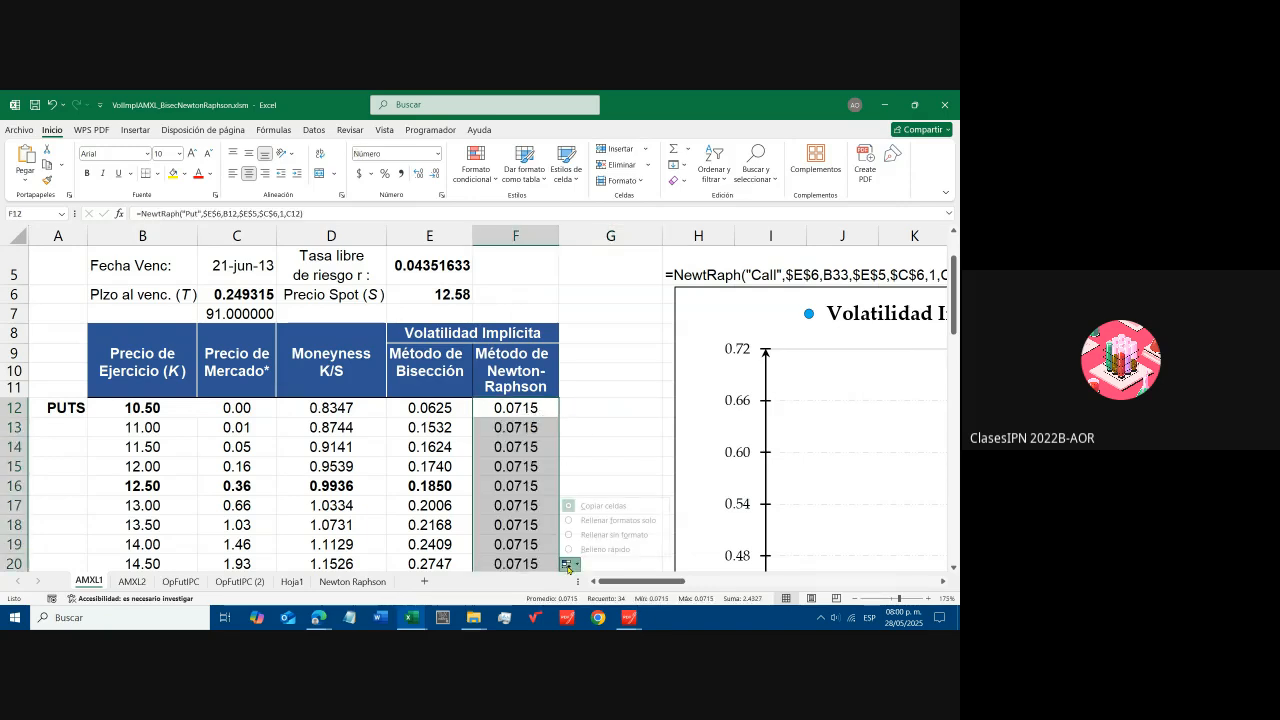
{"action": "left_click", "coordinate": [617, 540]}
- Compare the filled Newton-Raphson values with the bisection values in the call rows, and inspect the implied volatility chart
{"action": "left_click", "coordinate": [525, 465]}
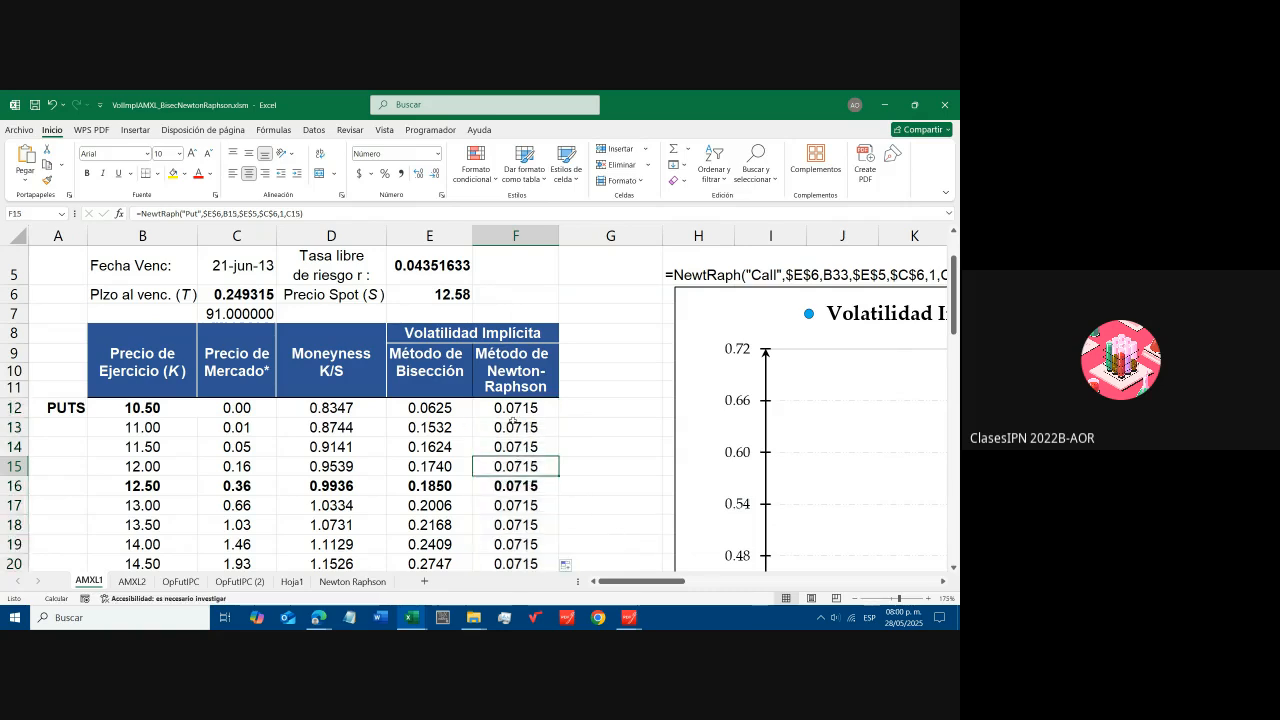
{"action": "scroll", "coordinate": [514, 420], "scroll_direction": "down", "scroll_amount": 3}
{"action": "left_click", "coordinate": [514, 411]}
{"action": "scroll", "coordinate": [541, 491], "scroll_direction": "down", "scroll_amount": 3}
{"action": "left_click_drag", "start_coordinate": [527, 453], "coordinate": [530, 532]}
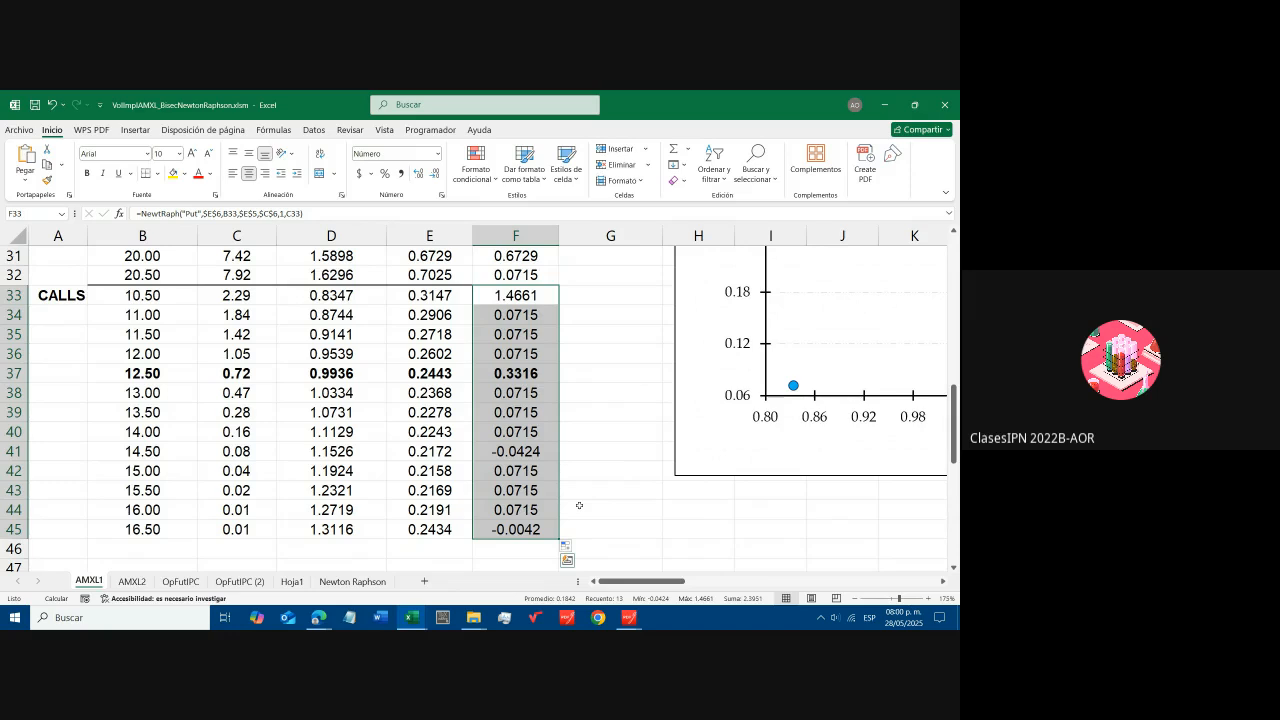
{"action": "left_click_drag", "start_coordinate": [443, 300], "coordinate": [434, 527]}
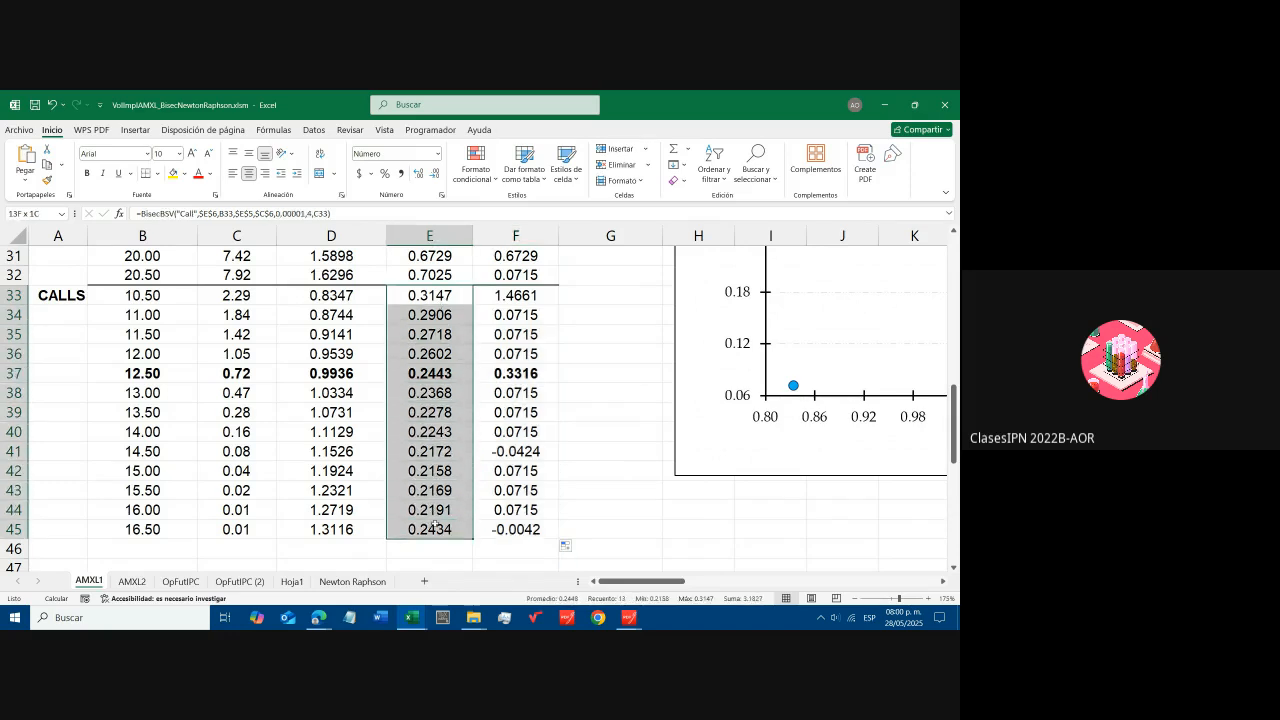
{"action": "left_click", "coordinate": [515, 451]}
{"action": "left_click", "coordinate": [507, 298]}
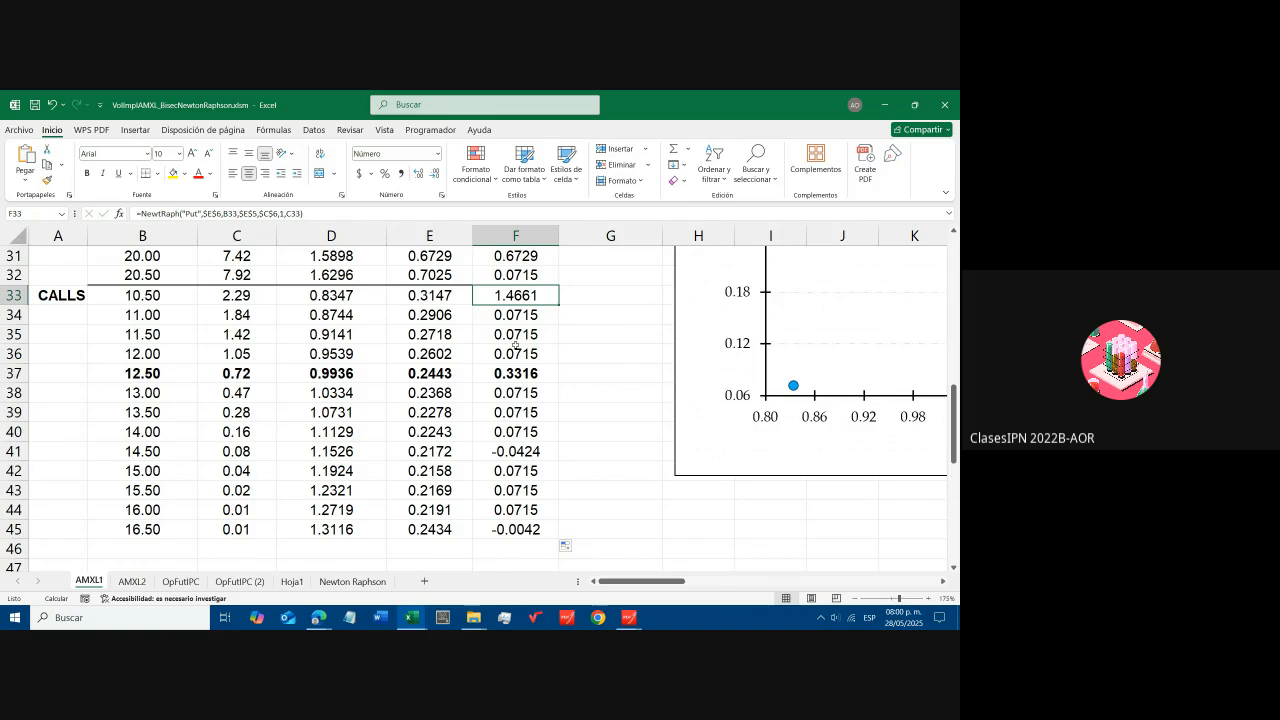
{"action": "scroll", "coordinate": [664, 517], "scroll_direction": "right", "scroll_amount": 5}
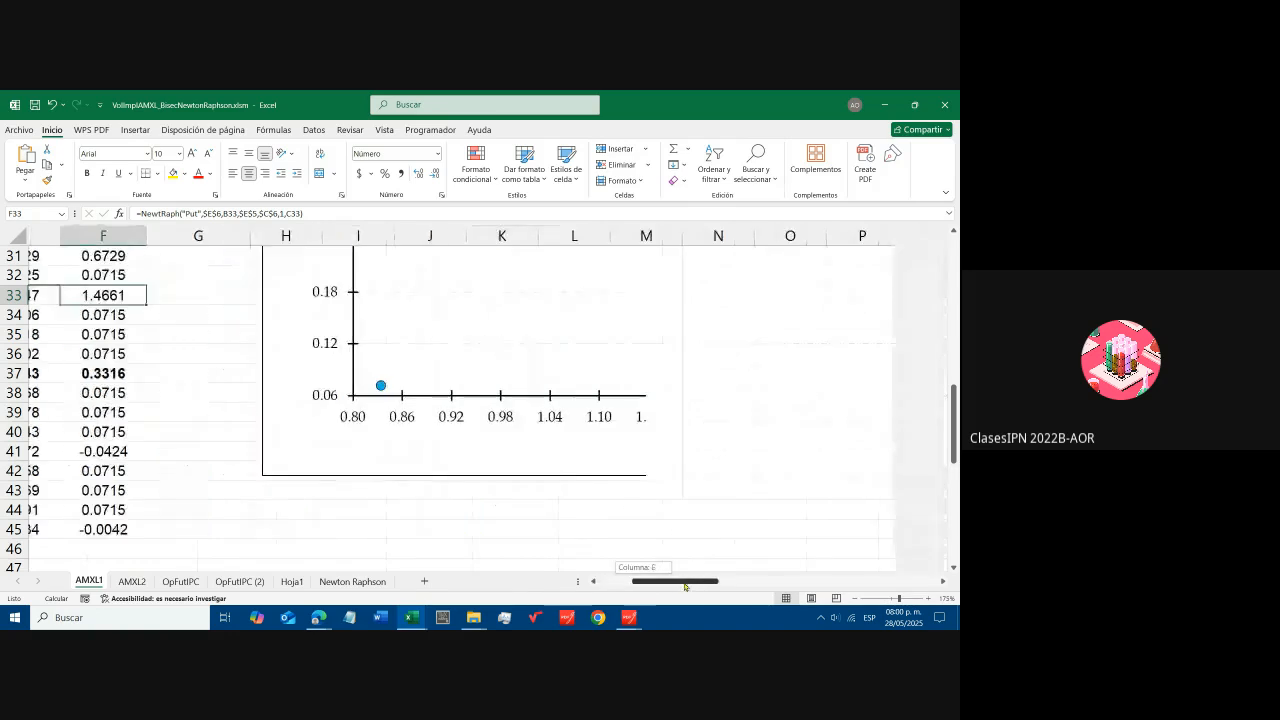
{"action": "scroll", "coordinate": [664, 517], "scroll_direction": "up", "scroll_amount": 3}
{"action": "scroll", "coordinate": [664, 517], "scroll_direction": "up", "scroll_amount": 3}
{"action": "scroll", "coordinate": [664, 517], "scroll_direction": "down", "scroll_amount": 4}
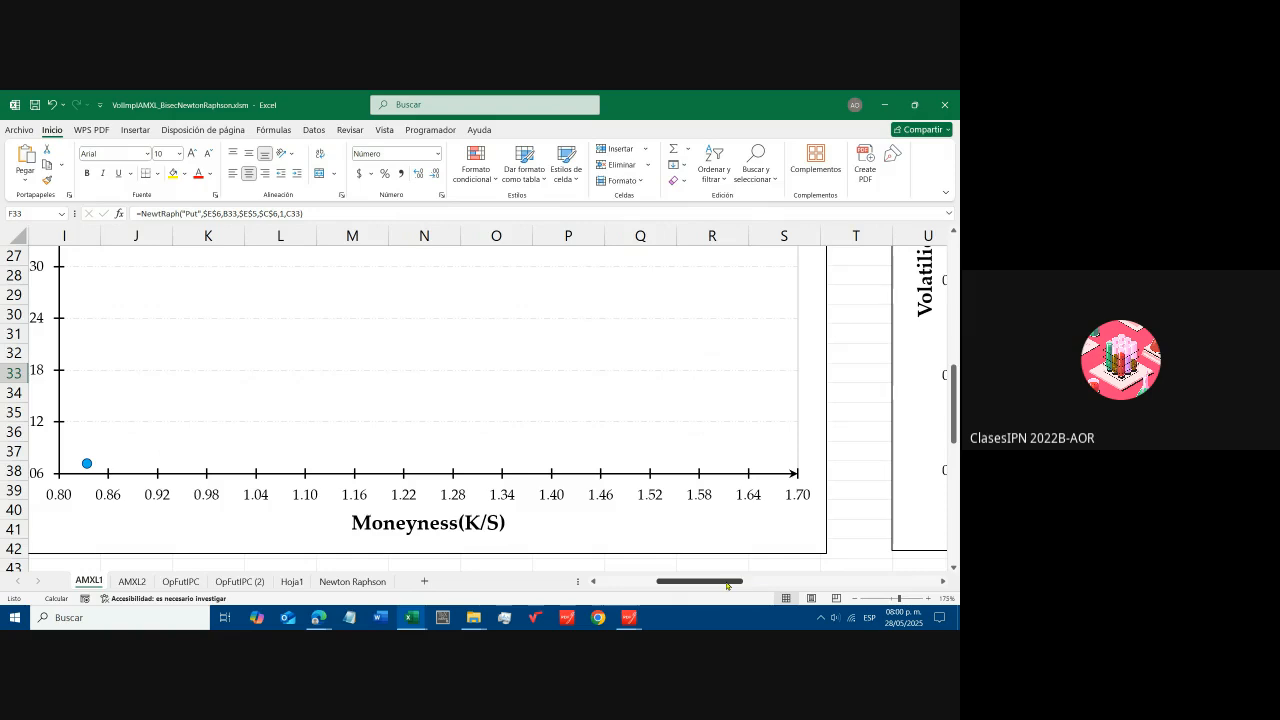
- Change the option type in F33's NewtRaph formula to "Call" for the first call row
{"action": "left_click_drag", "start_coordinate": [698, 584], "coordinate": [639, 584]}
{"action": "scroll", "coordinate": [574, 446], "scroll_direction": "down", "scroll_amount": 1}
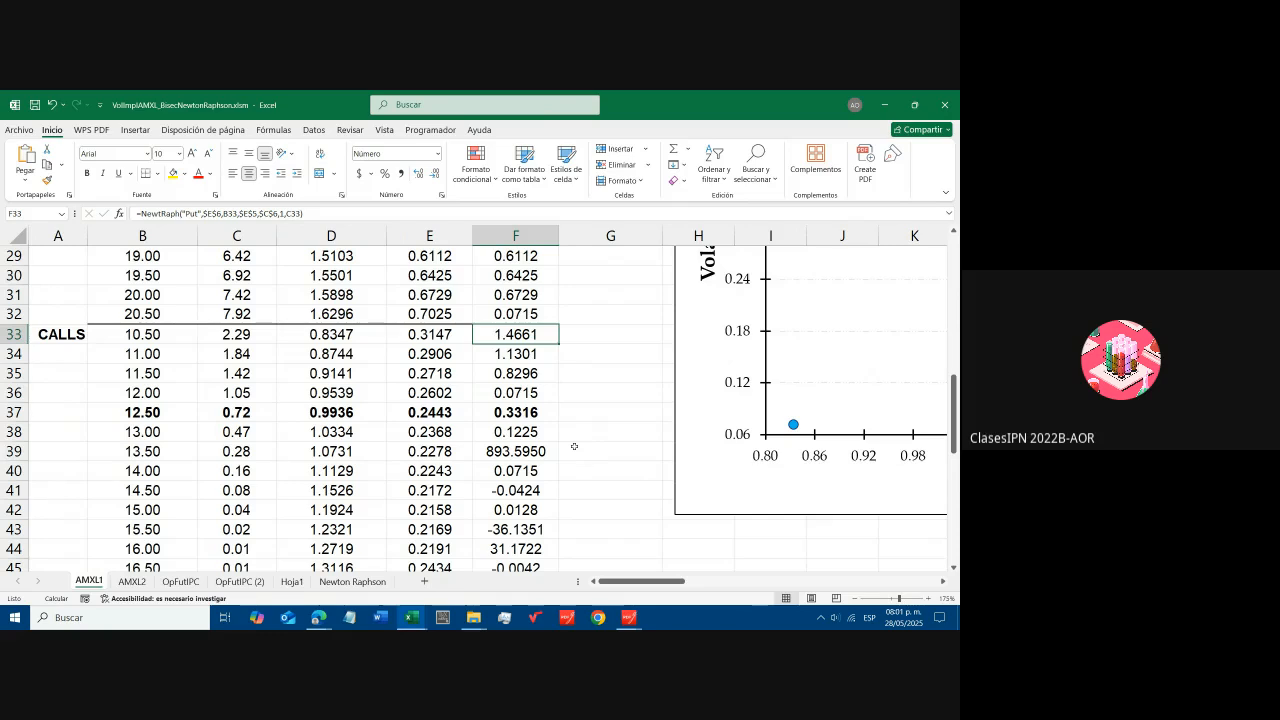
{"action": "key", "text": "F2"}
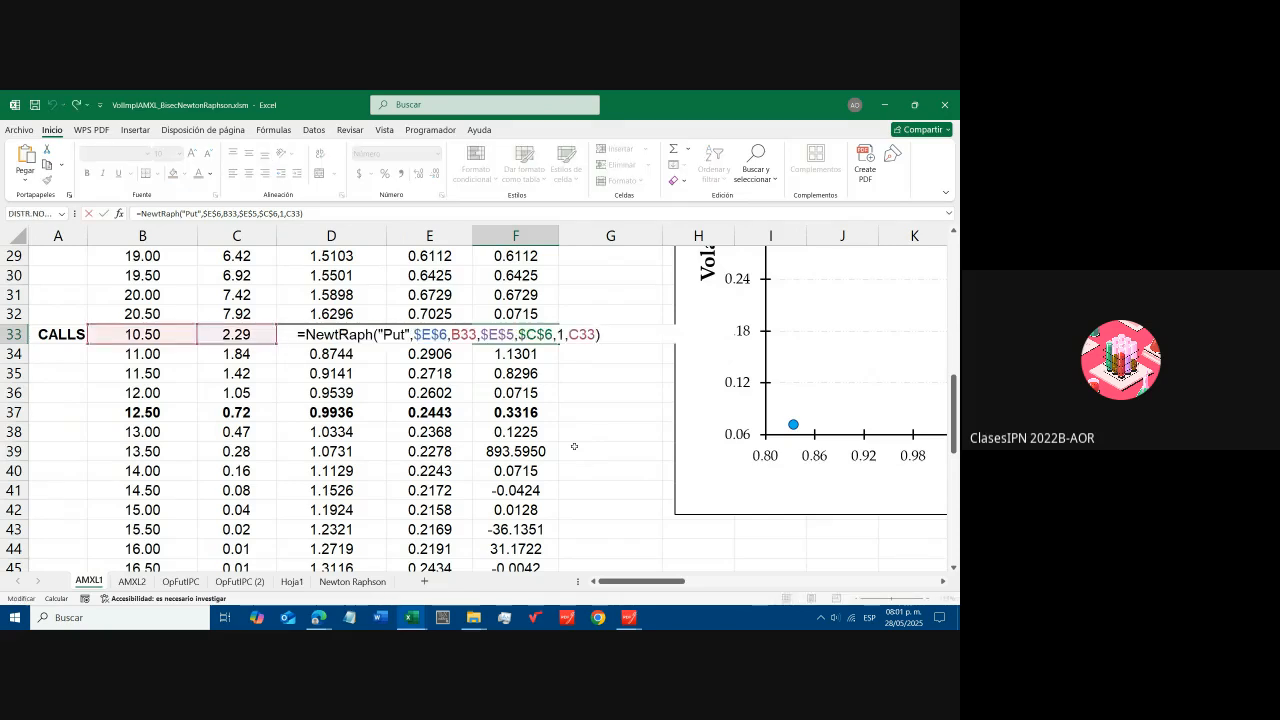
{"action": "key", "text": "BackSpace"}
{"action": "key", "text": "BackSpace"}
{"action": "key", "text": "BackSpace"}
{"action": "type", "text": "Call"}
{"action": "key", "text": "Return"}
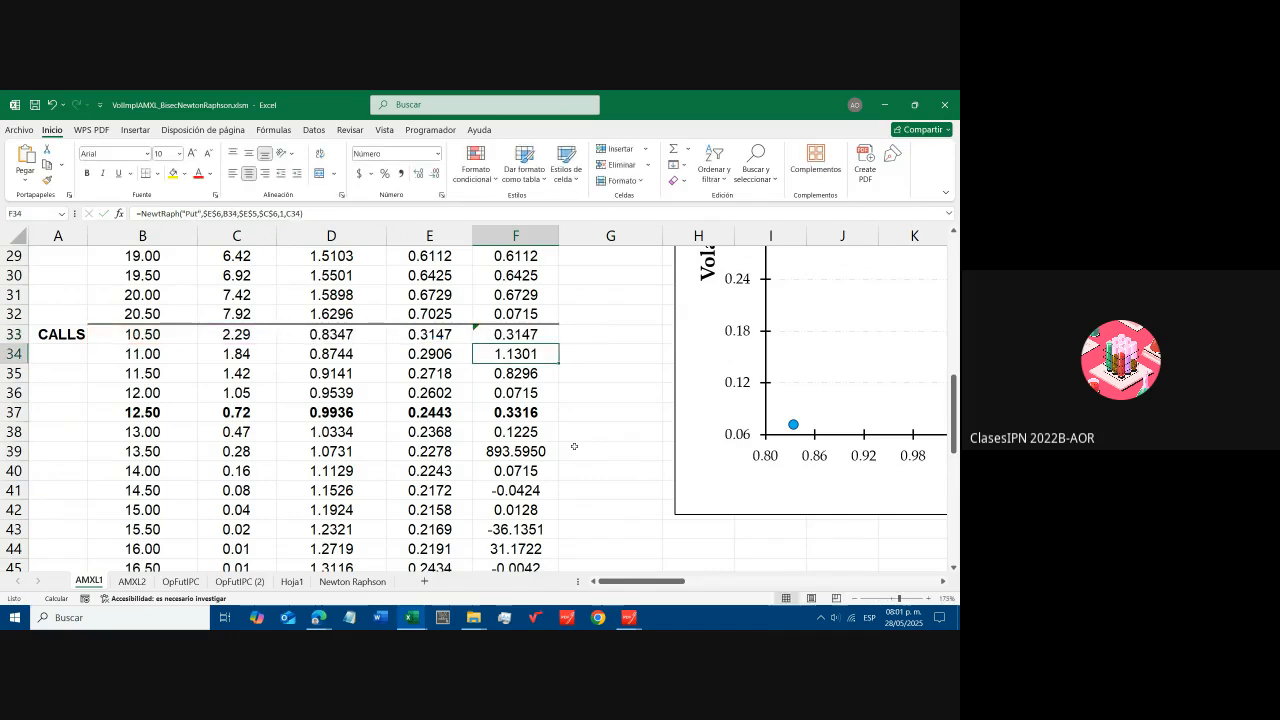
- Fill the "Call" NewtRaph formula from F33 down to F45, and review the Newton-Raphson column against the bisection column
{"action": "left_click", "coordinate": [539, 335]}
{"action": "double_click", "coordinate": [559, 344]}
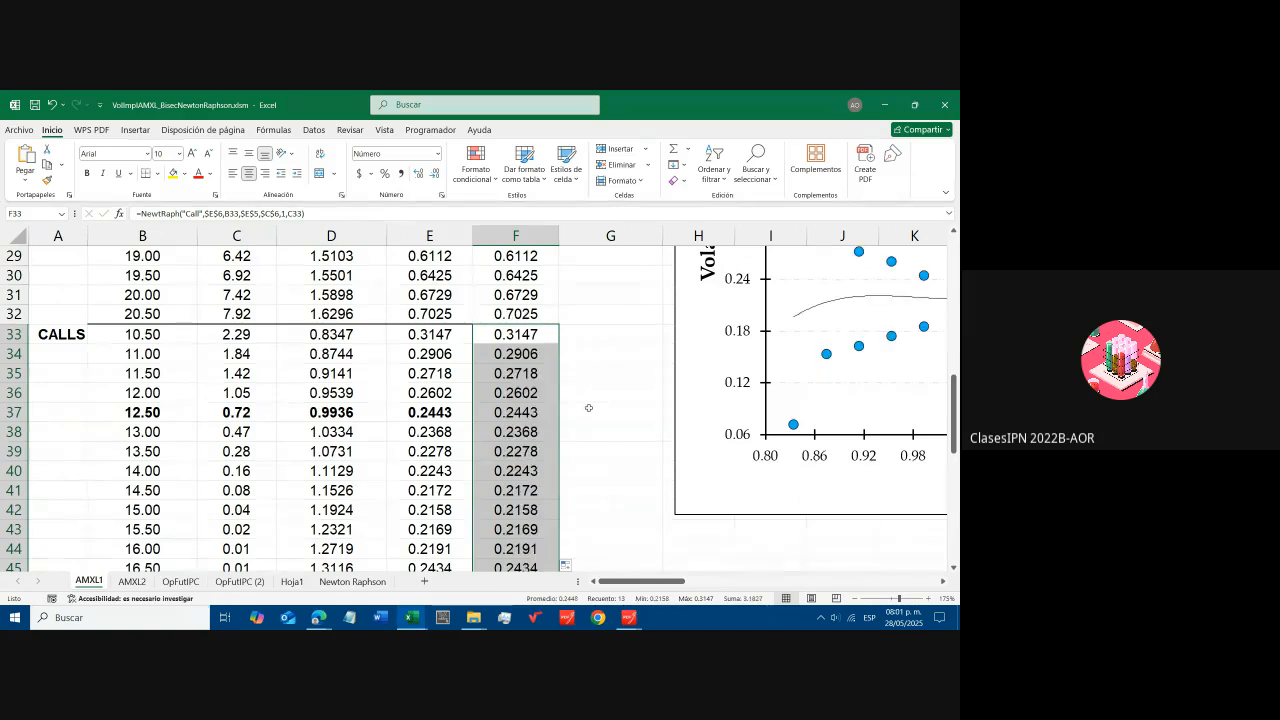
{"action": "left_click", "coordinate": [586, 410]}
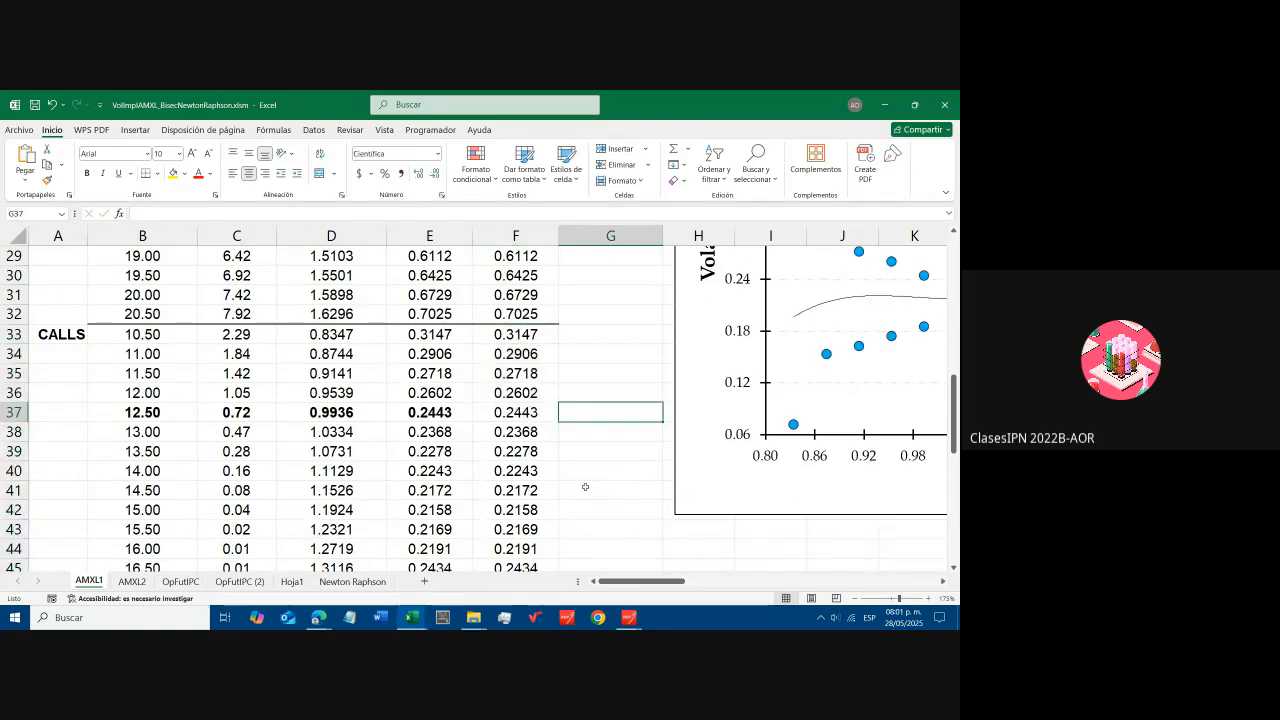
{"action": "scroll", "coordinate": [586, 486], "scroll_direction": "down", "scroll_amount": 2}
{"action": "scroll", "coordinate": [749, 366], "scroll_direction": "up", "scroll_amount": 1}
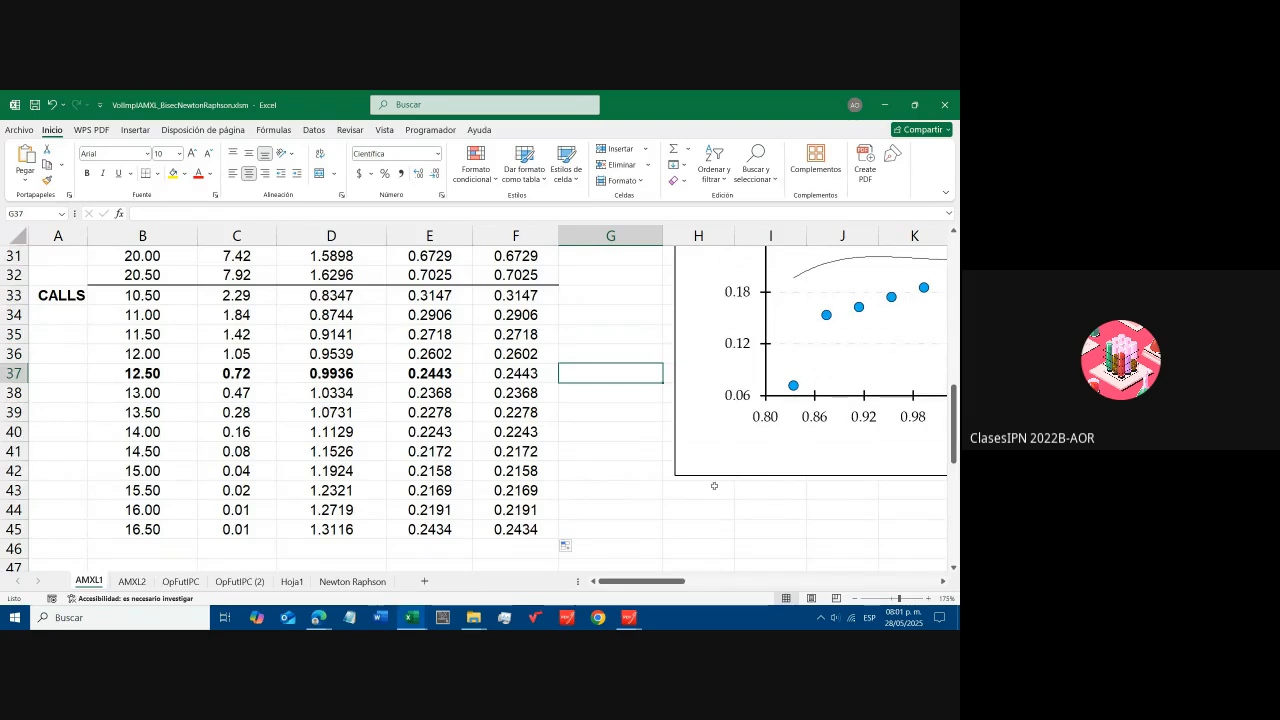
{"action": "scroll", "coordinate": [541, 472], "scroll_direction": "up", "scroll_amount": 3}
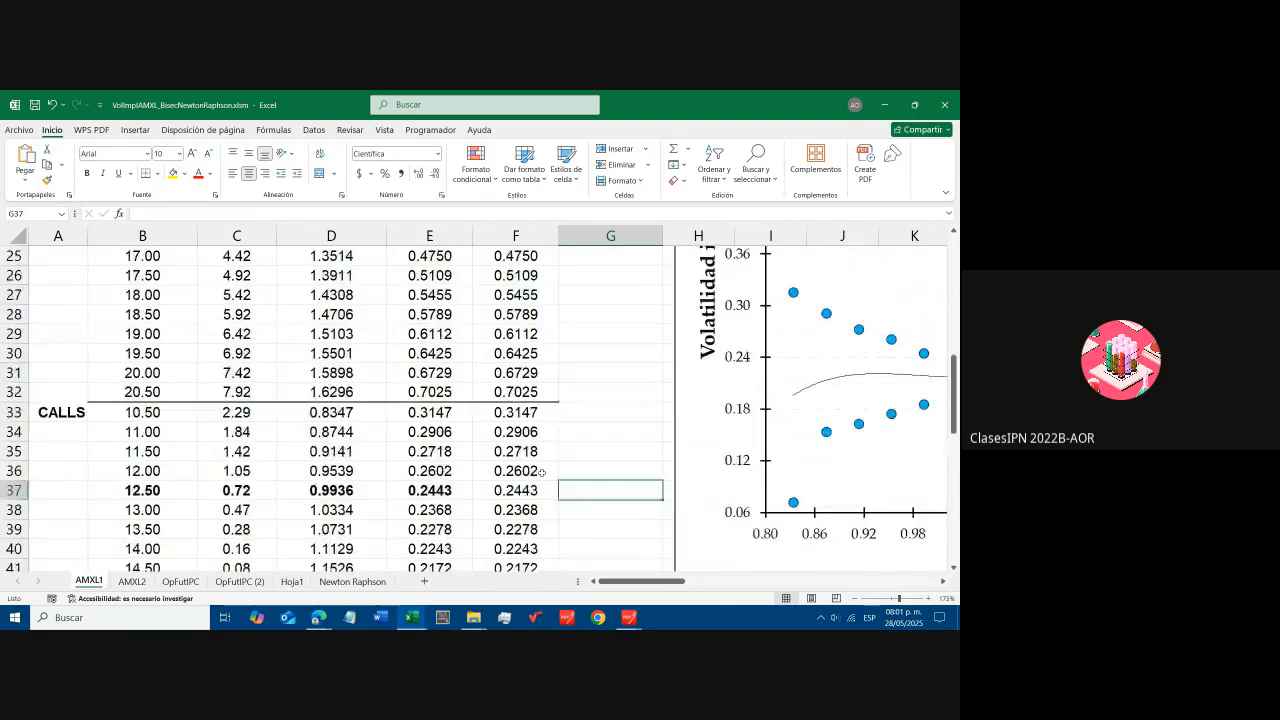
{"action": "scroll", "coordinate": [541, 472], "scroll_direction": "up", "scroll_amount": 4}
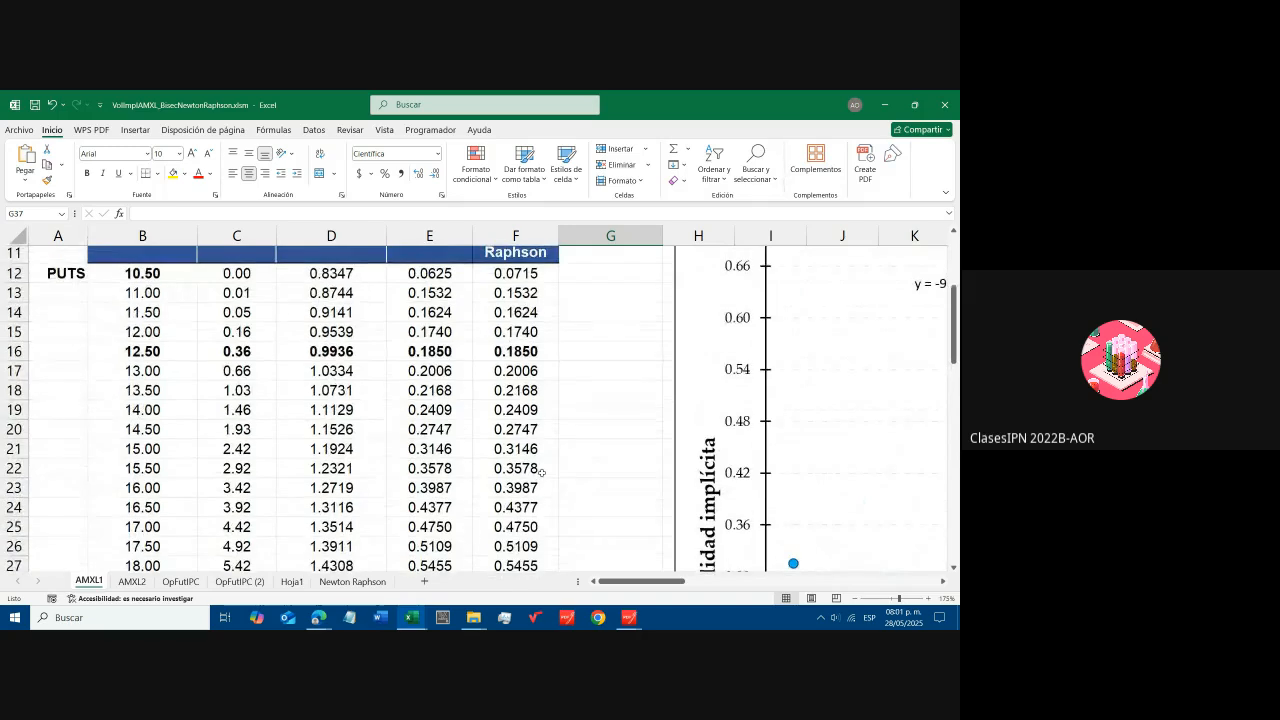
- Check the NewtRaph formula in F33 for the first call row
{"action": "scroll", "coordinate": [541, 472], "scroll_direction": "down", "scroll_amount": 5}
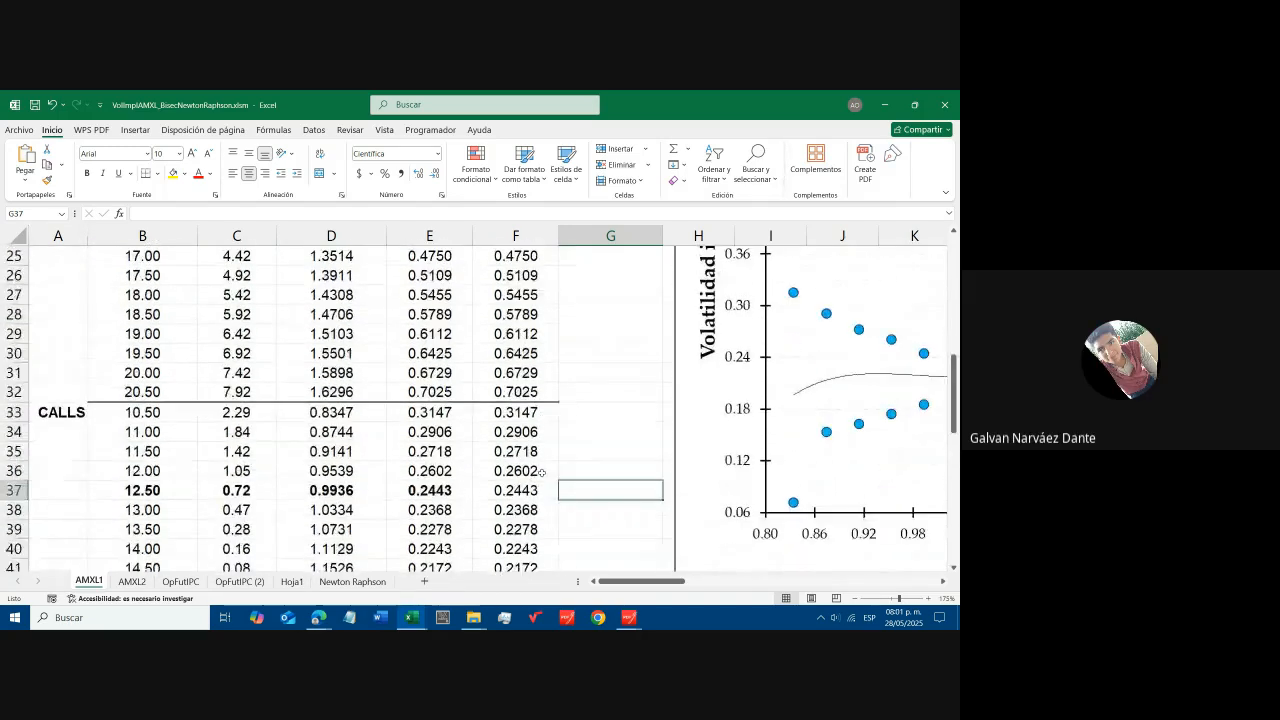
{"action": "scroll", "coordinate": [541, 472], "scroll_direction": "down", "scroll_amount": 1}
{"action": "left_click", "coordinate": [521, 375]}
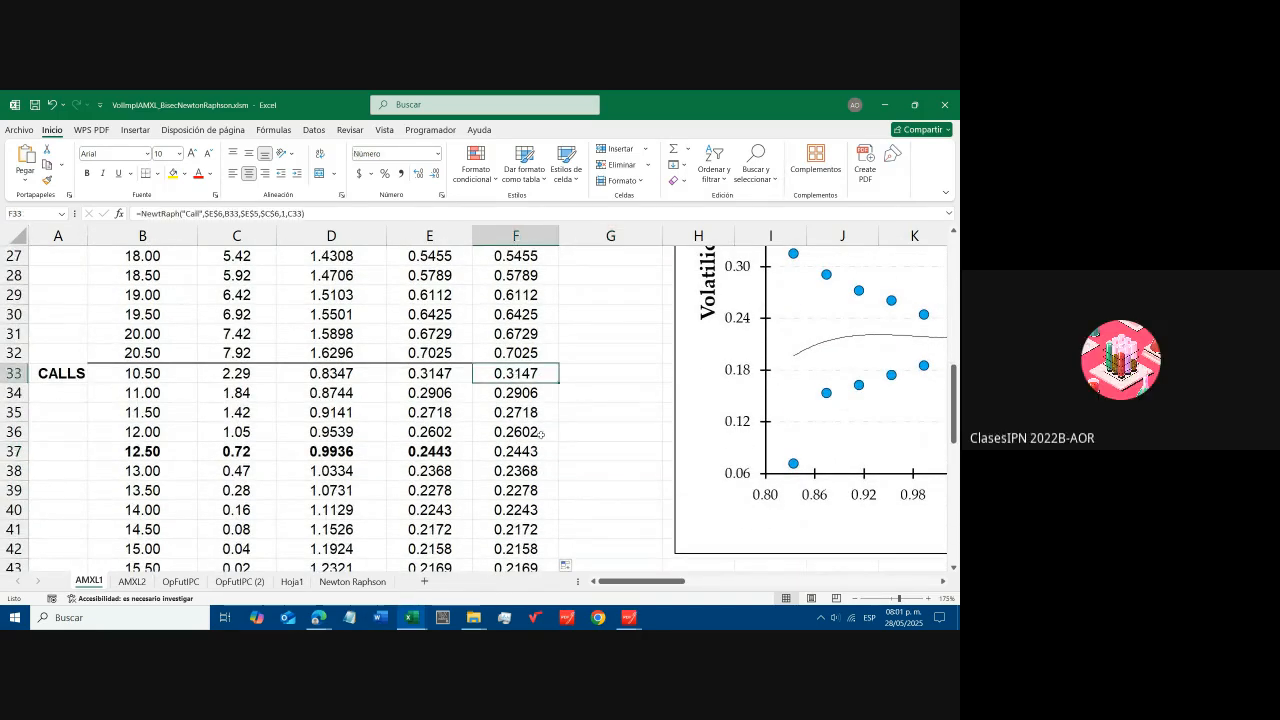
{"action": "scroll", "coordinate": [541, 432], "scroll_direction": "up", "scroll_amount": 7}
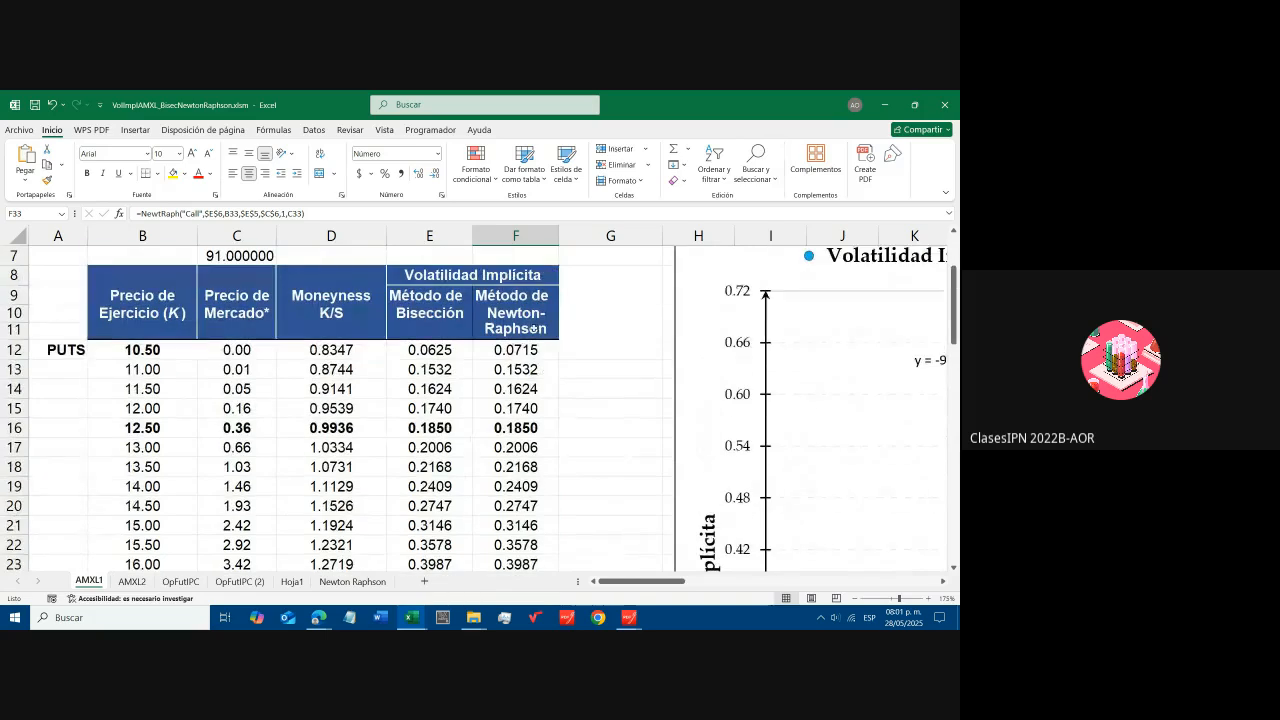
- Clear the Newton-Raphson results in column F from F12 down to the last call row
{"action": "left_click", "coordinate": [523, 351]}
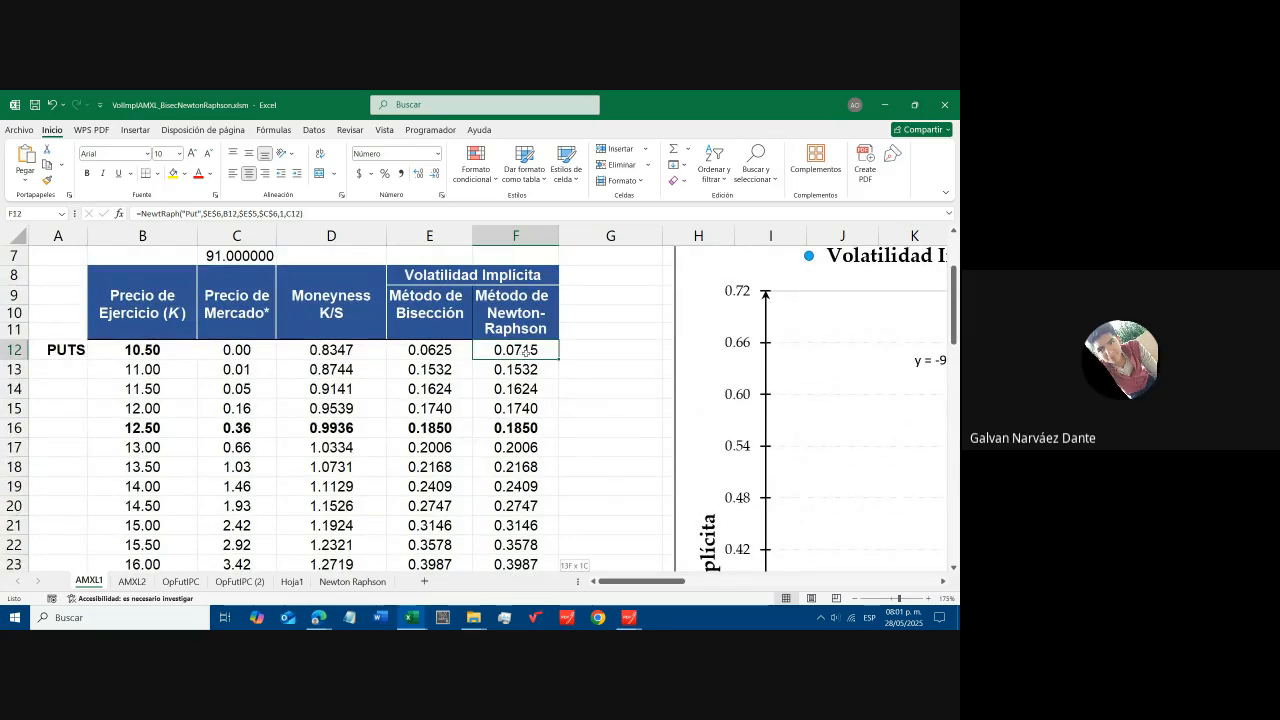
{"action": "key", "text": "ctrl+shift+Down"}
{"action": "key", "text": "Delete"}
{"action": "key", "text": "Down"}
{"action": "key", "text": "Up"}
- Insert the user-defined NewtRaph function in F12, ready for entering its arguments
{"action": "left_click", "coordinate": [119, 213]}
{"action": "scroll", "coordinate": [584, 399], "scroll_direction": "down", "scroll_amount": 3}
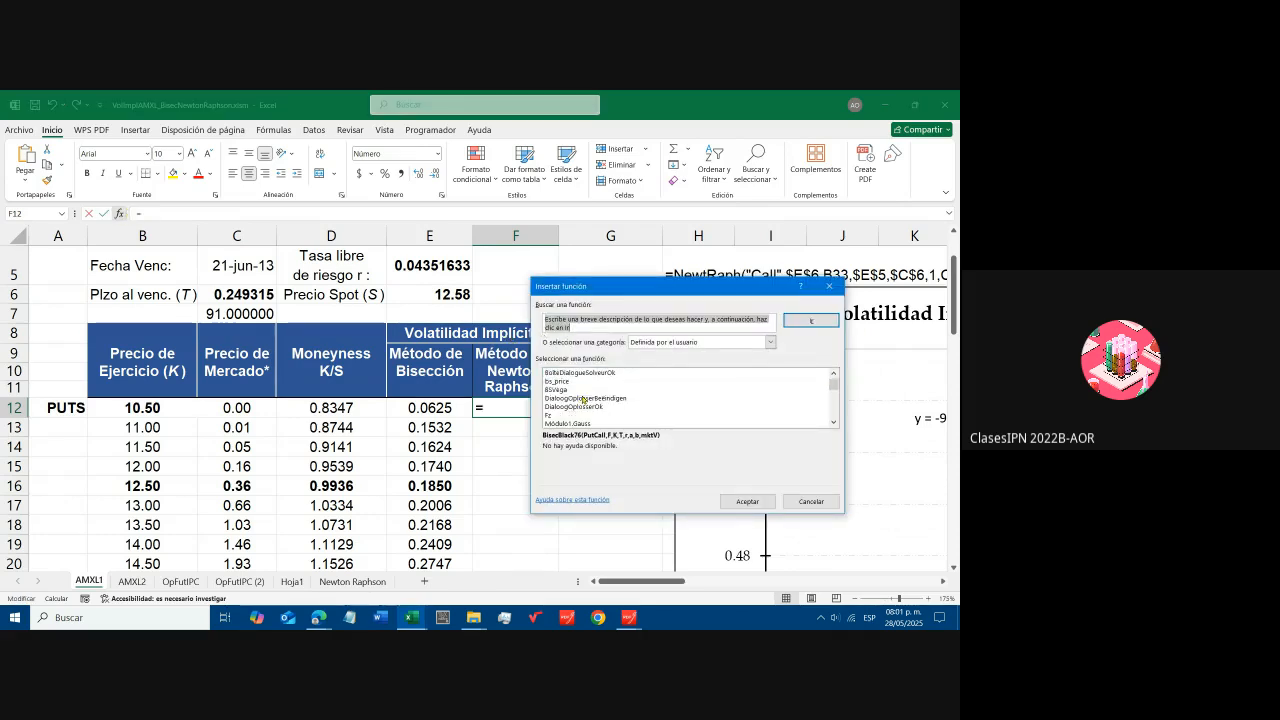
{"action": "scroll", "coordinate": [576, 413], "scroll_direction": "down", "scroll_amount": 1}
{"action": "left_click", "coordinate": [567, 389]}
{"action": "left_click", "coordinate": [745, 501]}
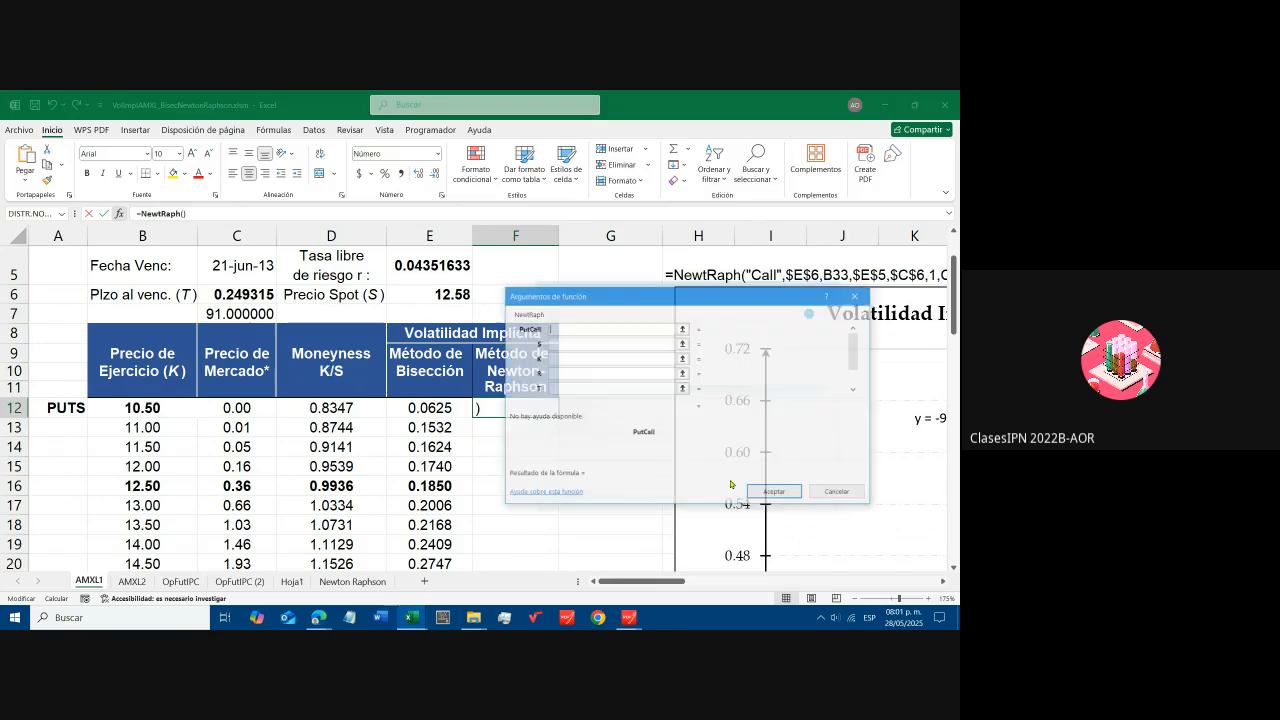
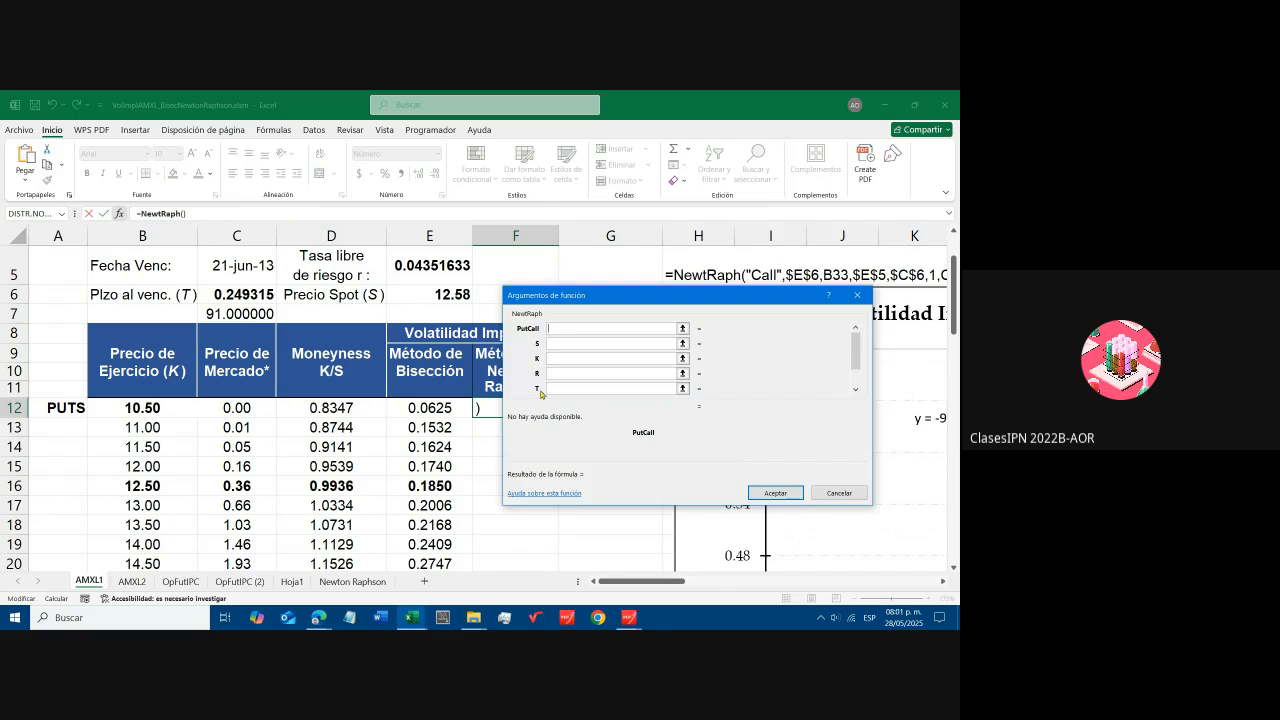
- Set the NewtRaph arguments PutCall to "Put", S to the absolute reference $E$6, and K to B12
{"action": "type", "text": "Put"}
{"action": "left_click", "coordinate": [560, 344]}
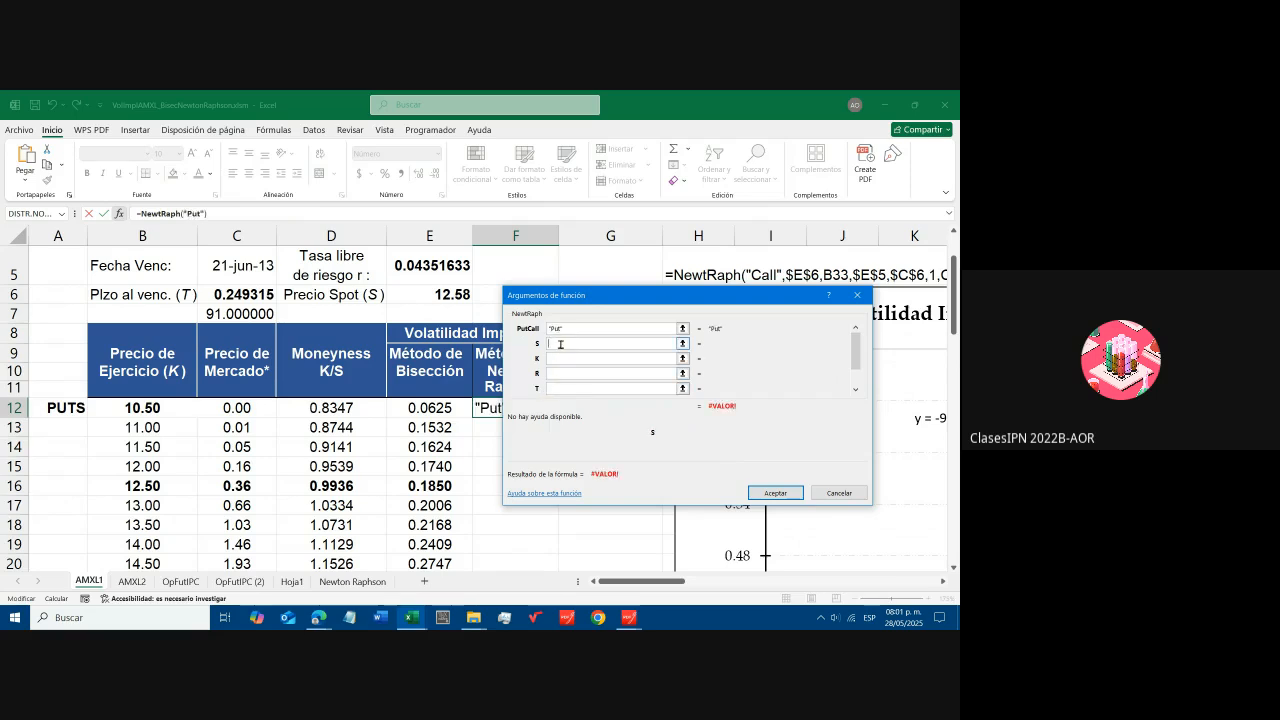
{"action": "left_click", "coordinate": [436, 294]}
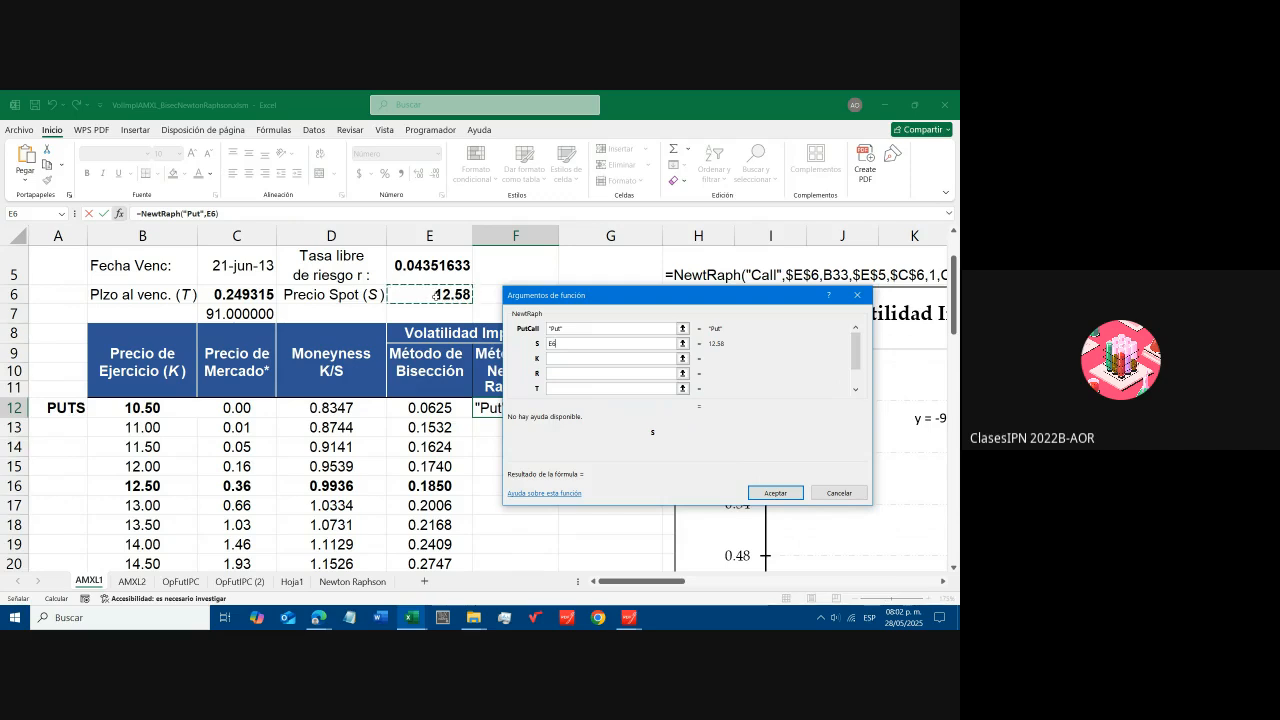
{"action": "key", "text": "F4"}
{"action": "left_click", "coordinate": [561, 363]}
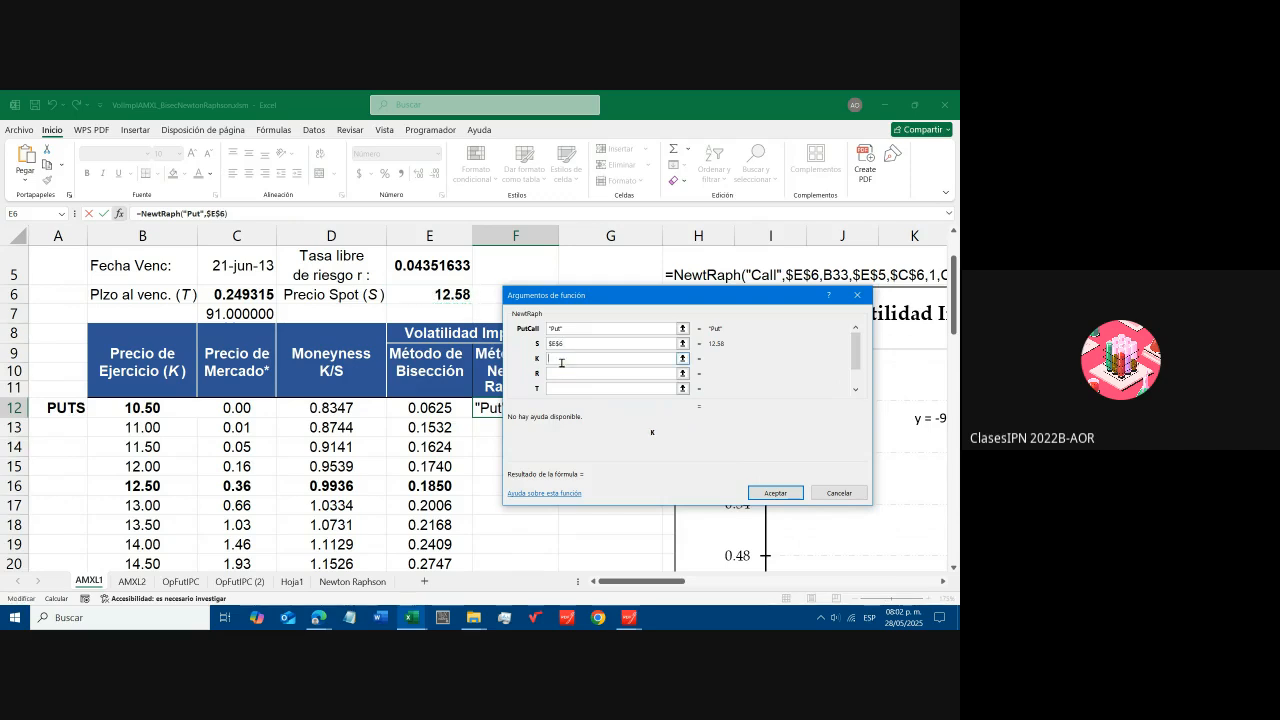
{"action": "left_click", "coordinate": [152, 410]}
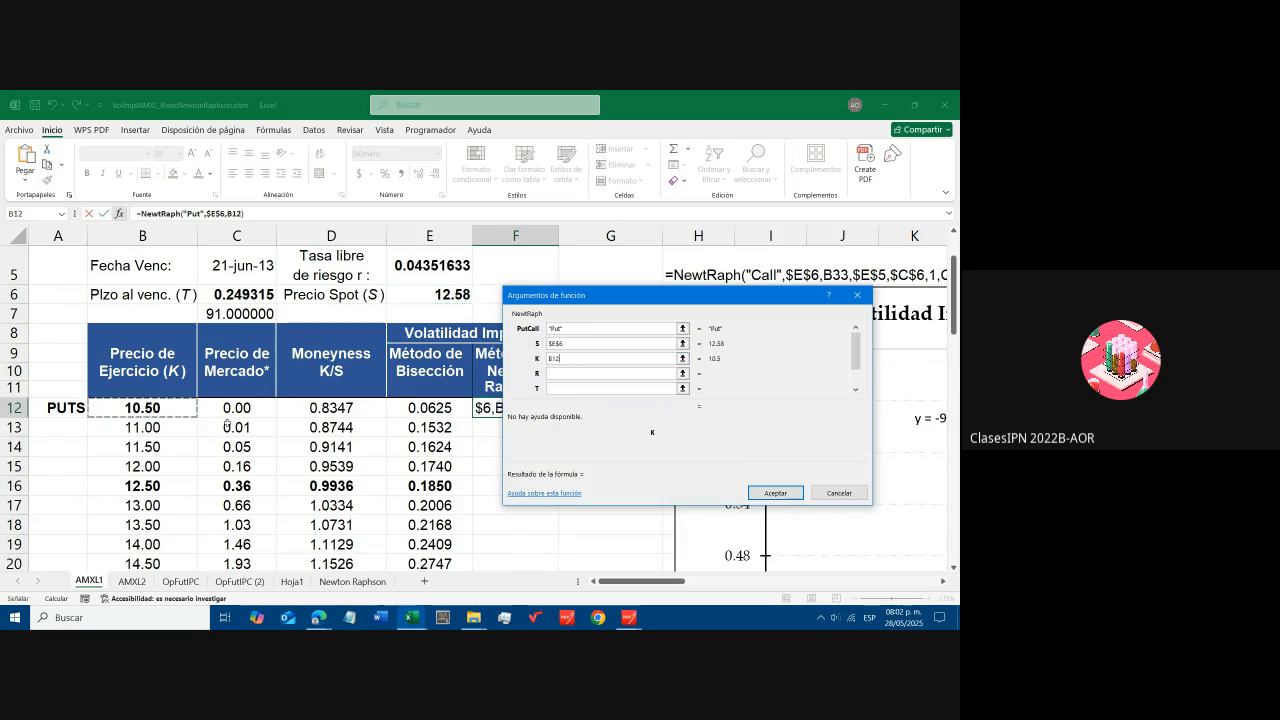
- Set the R argument to the absolute reference $E$5 and the T argument to $C$6
{"action": "left_click", "coordinate": [600, 373]}
{"action": "left_click", "coordinate": [240, 294]}
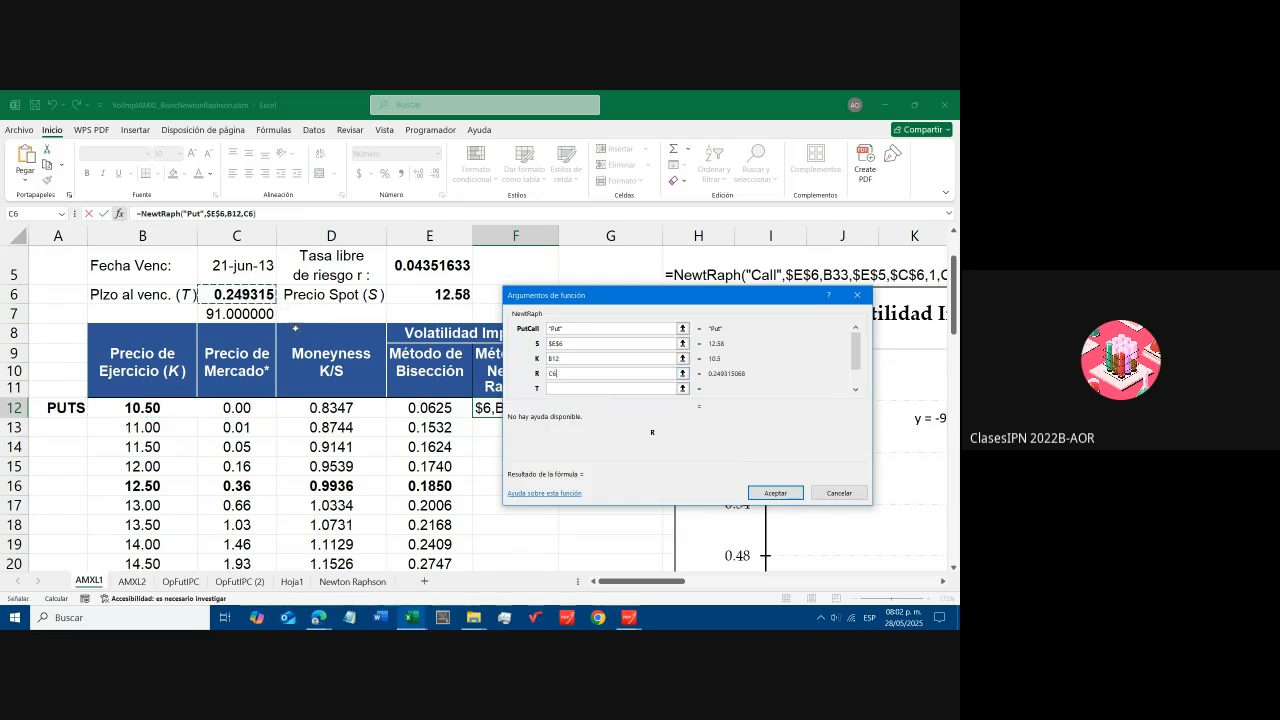
{"action": "left_click", "coordinate": [443, 276]}
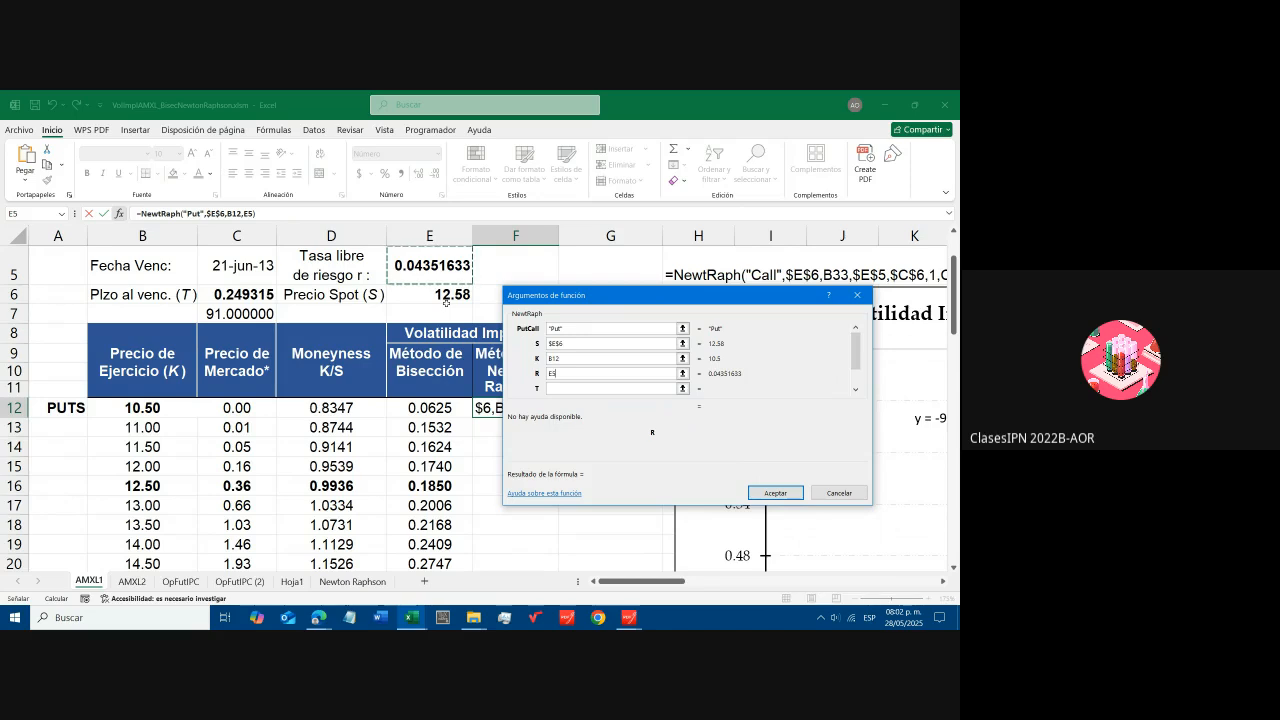
{"action": "key", "text": "F4"}
{"action": "key", "text": "Tab"}
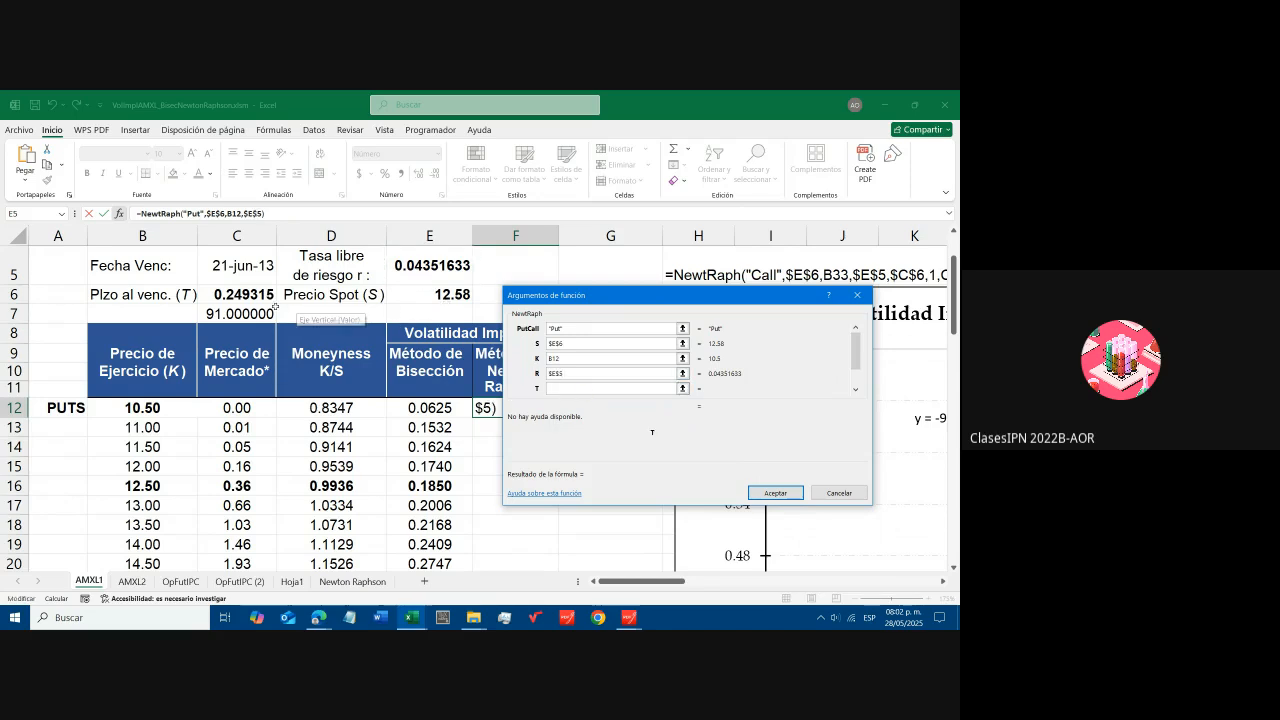
{"action": "left_click", "coordinate": [240, 300]}
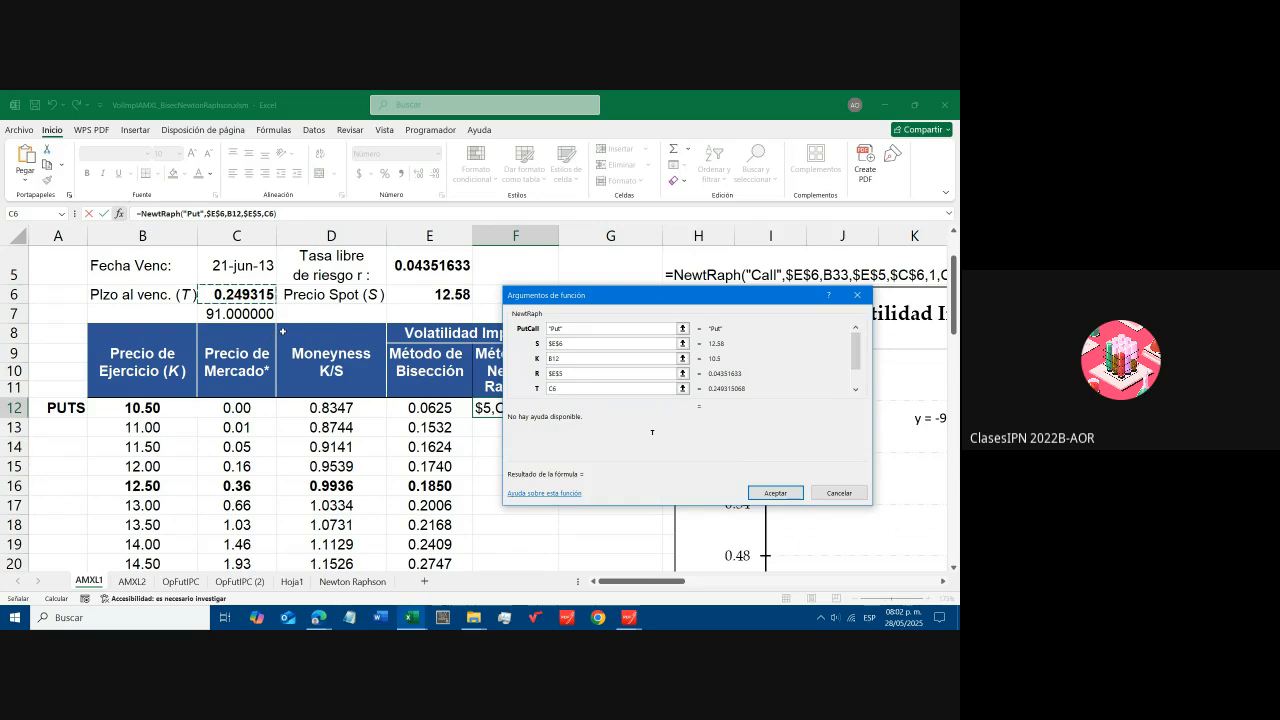
{"action": "key", "text": "F4"}
- Set the X_guess argument to 1 and the RealC argument to market price cell C12
{"action": "left_click_drag", "start_coordinate": [855, 347], "coordinate": [856, 373]}
{"action": "left_click", "coordinate": [570, 374]}
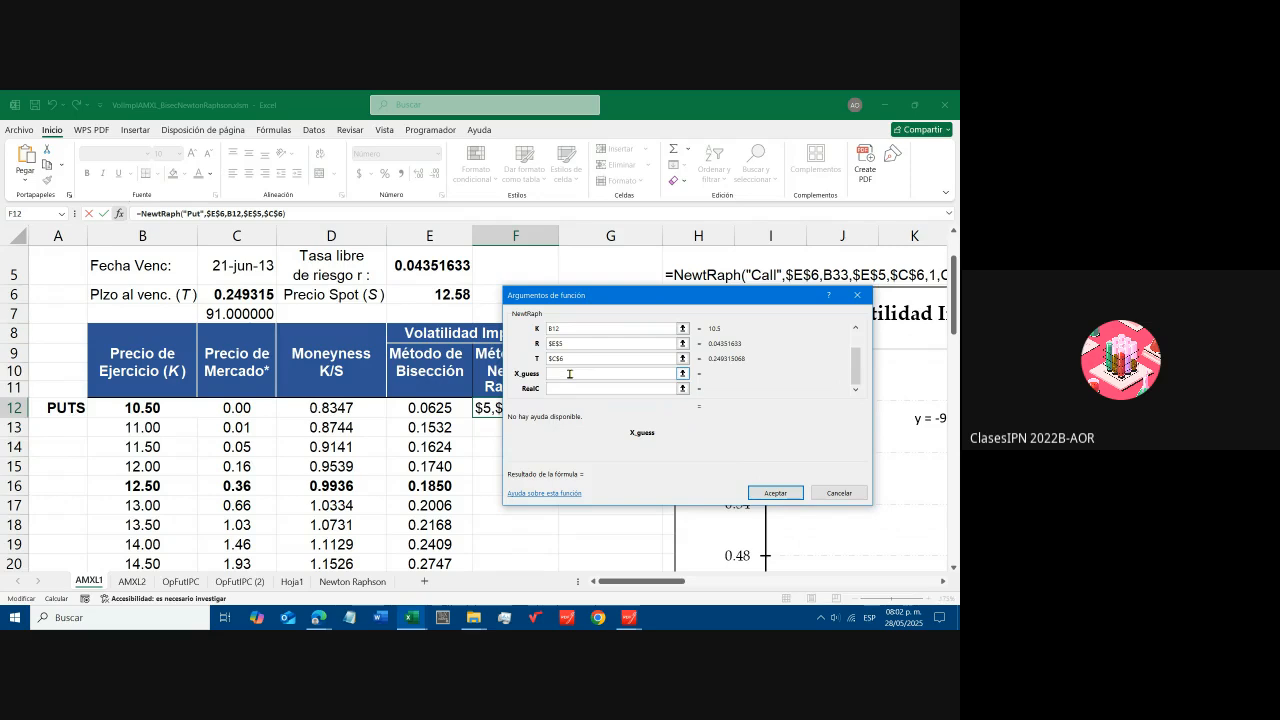
{"action": "left_click", "coordinate": [237, 408]}
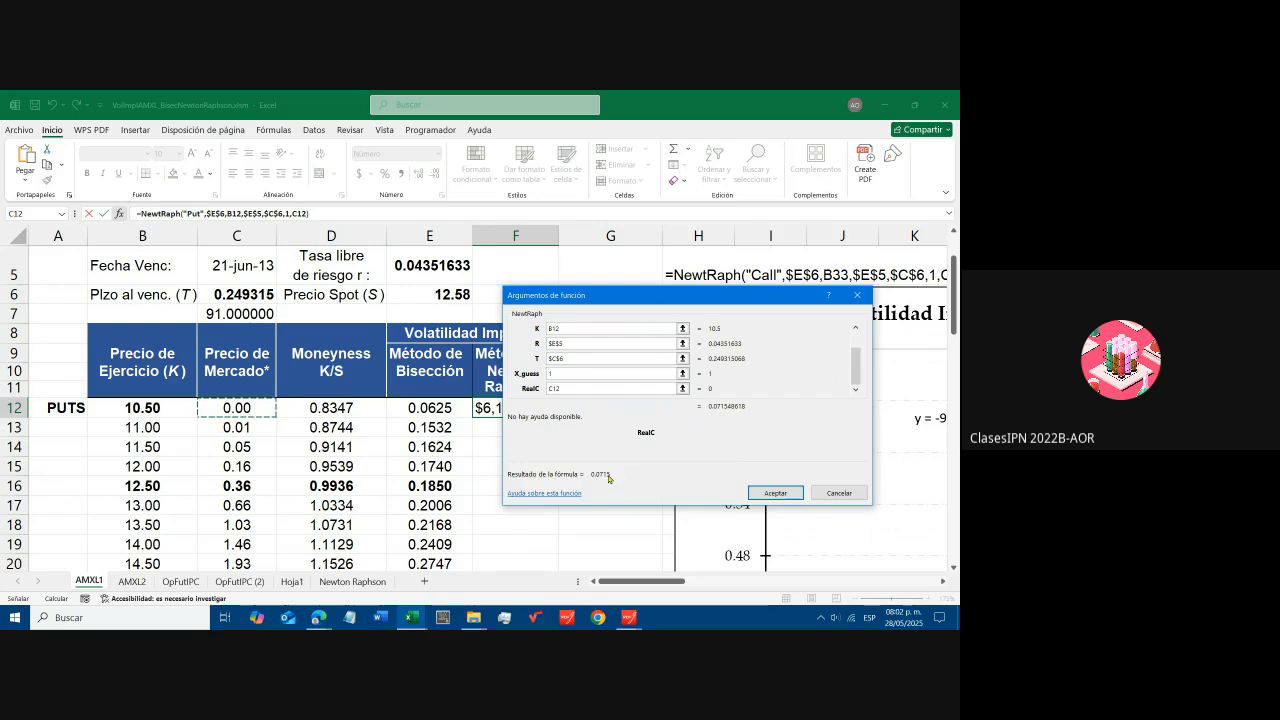
- Review each NewtRaph argument from PutCall through RealC against its source cell in the worksheet
{"action": "left_click_drag", "start_coordinate": [675, 301], "coordinate": [724, 289]}
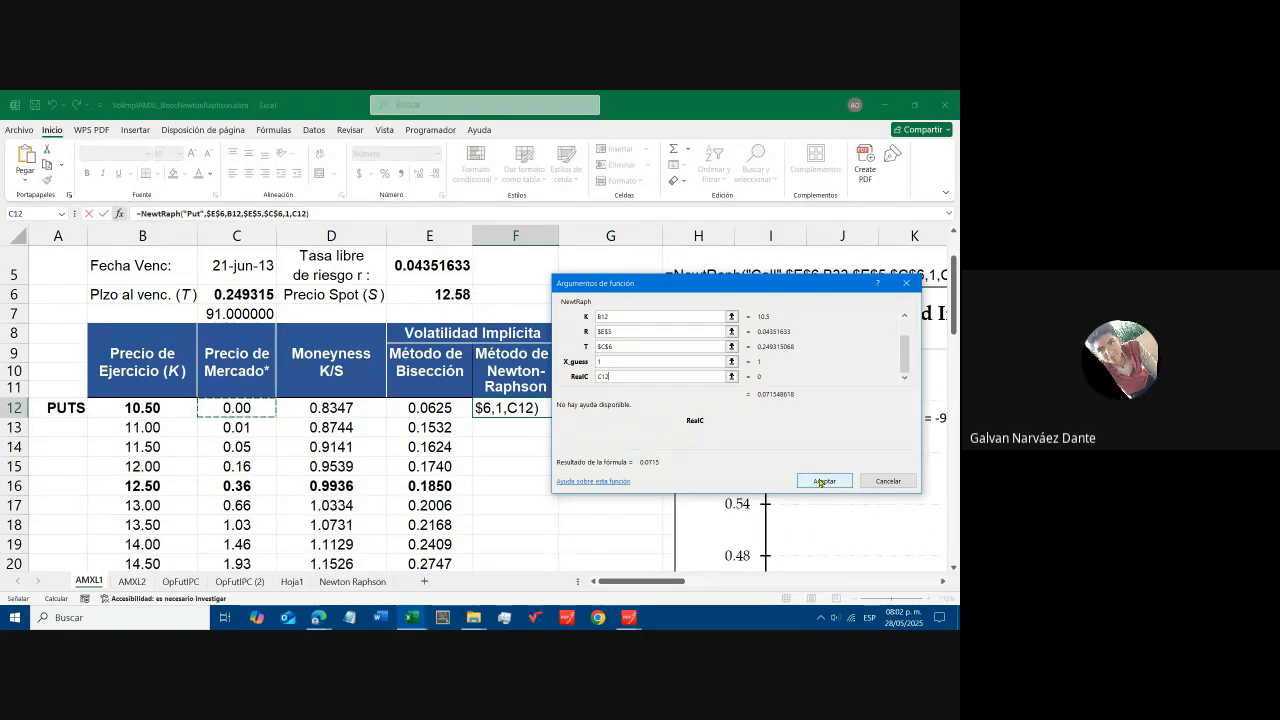
{"action": "left_click", "coordinate": [602, 331]}
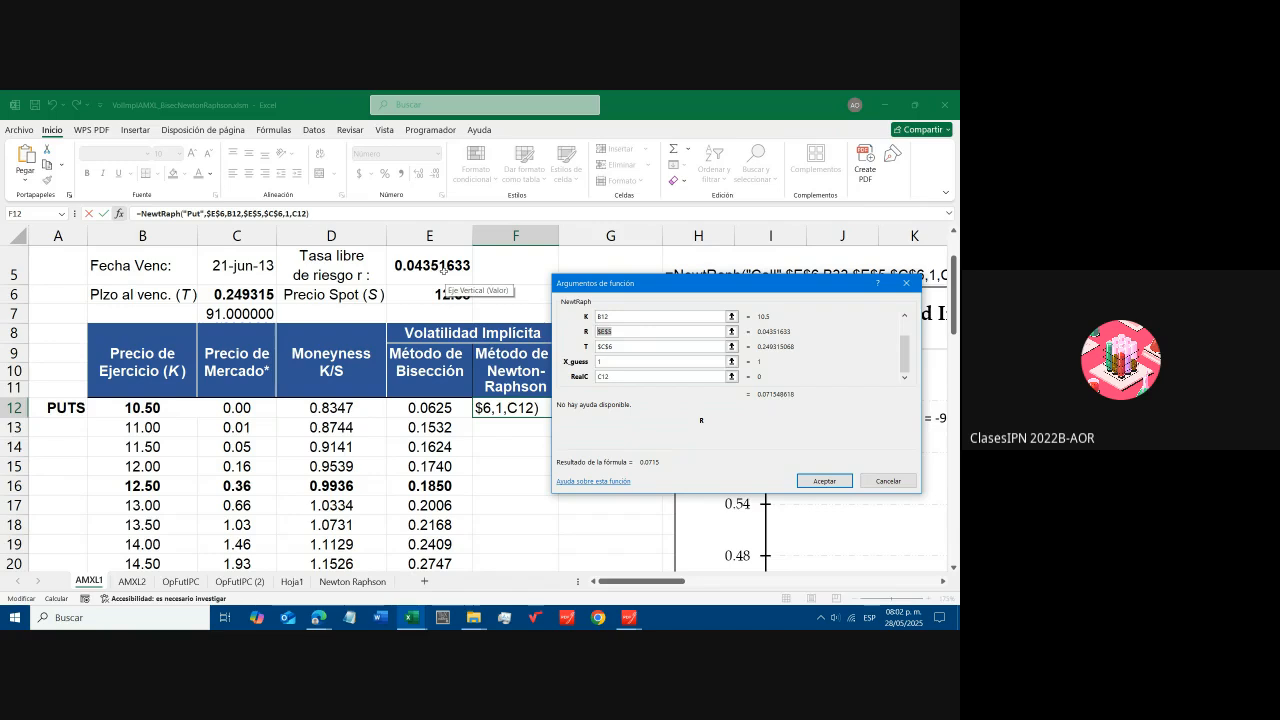
{"action": "left_click", "coordinate": [614, 334]}
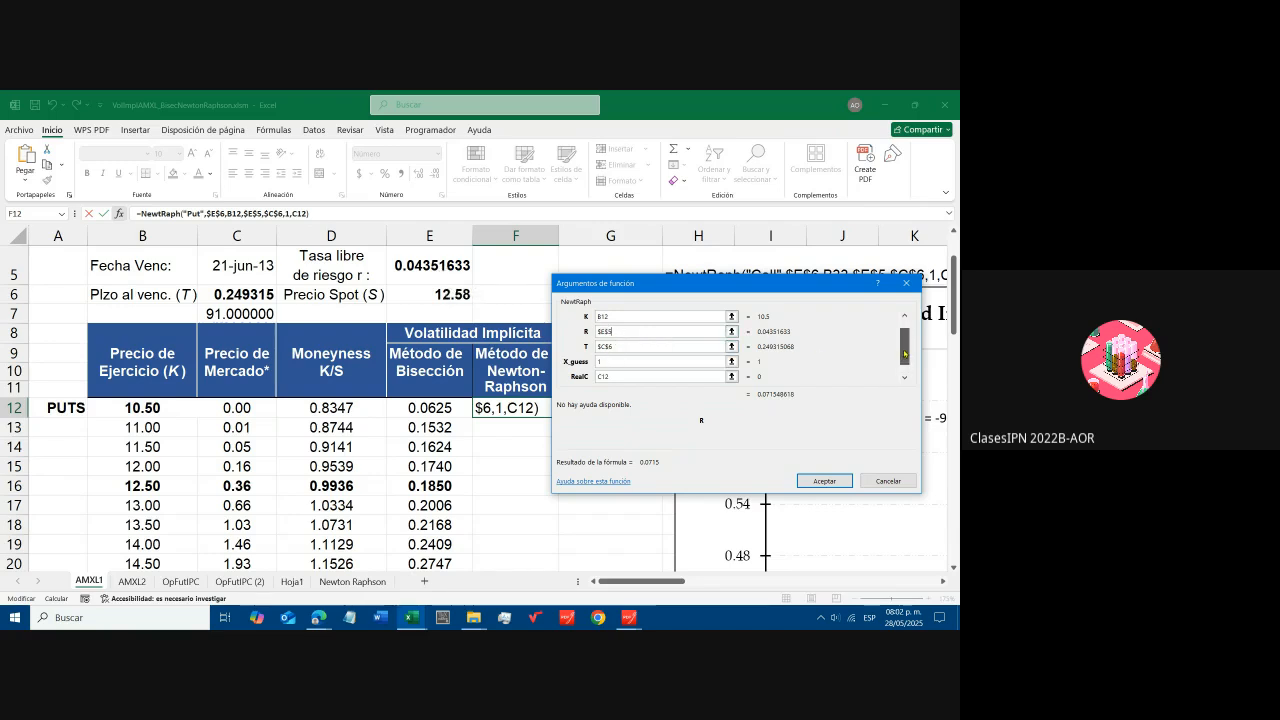
{"action": "scroll", "coordinate": [904, 353], "scroll_direction": "up", "scroll_amount": 1}
{"action": "left_click_drag", "start_coordinate": [904, 353], "coordinate": [904, 365]}
{"action": "left_click", "coordinate": [637, 333]}
{"action": "left_click_drag", "start_coordinate": [905, 356], "coordinate": [905, 332]}
{"action": "left_click", "coordinate": [634, 316]}
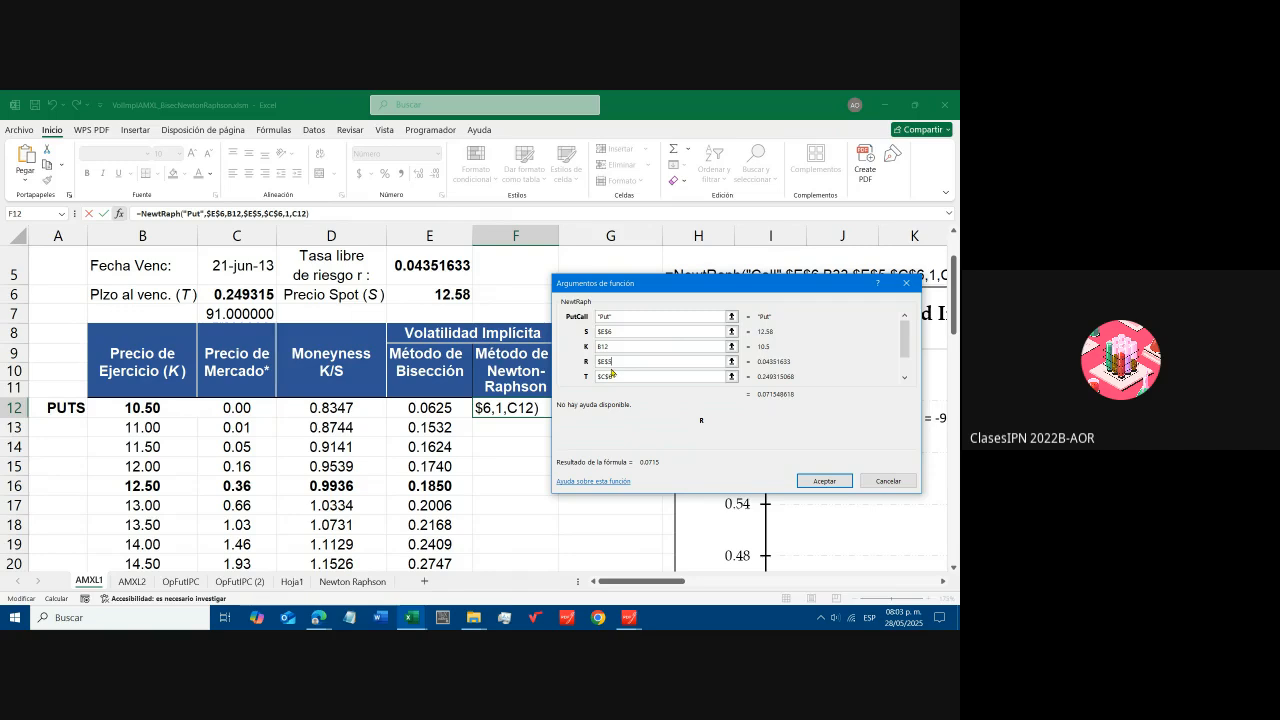
{"action": "left_click", "coordinate": [618, 376]}
{"action": "left_click", "coordinate": [904, 379]}
{"action": "left_click", "coordinate": [904, 379]}
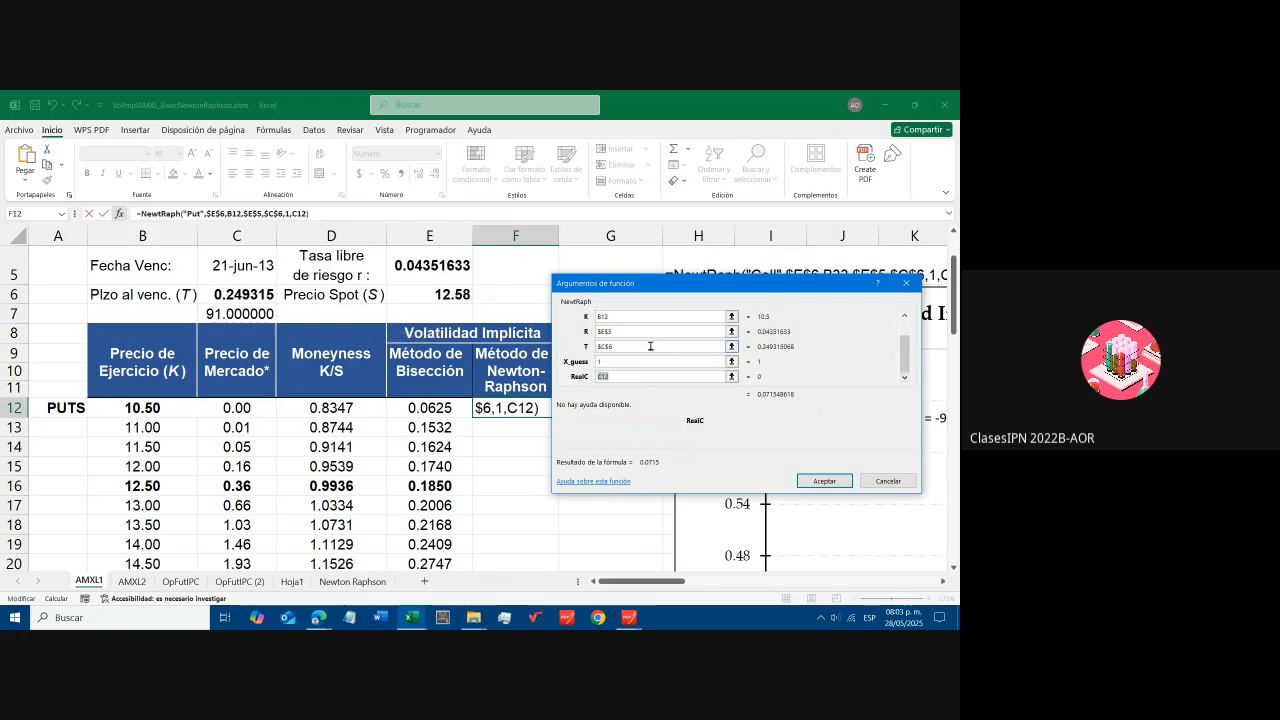
{"action": "left_click", "coordinate": [612, 363]}
{"action": "left_click", "coordinate": [613, 375]}
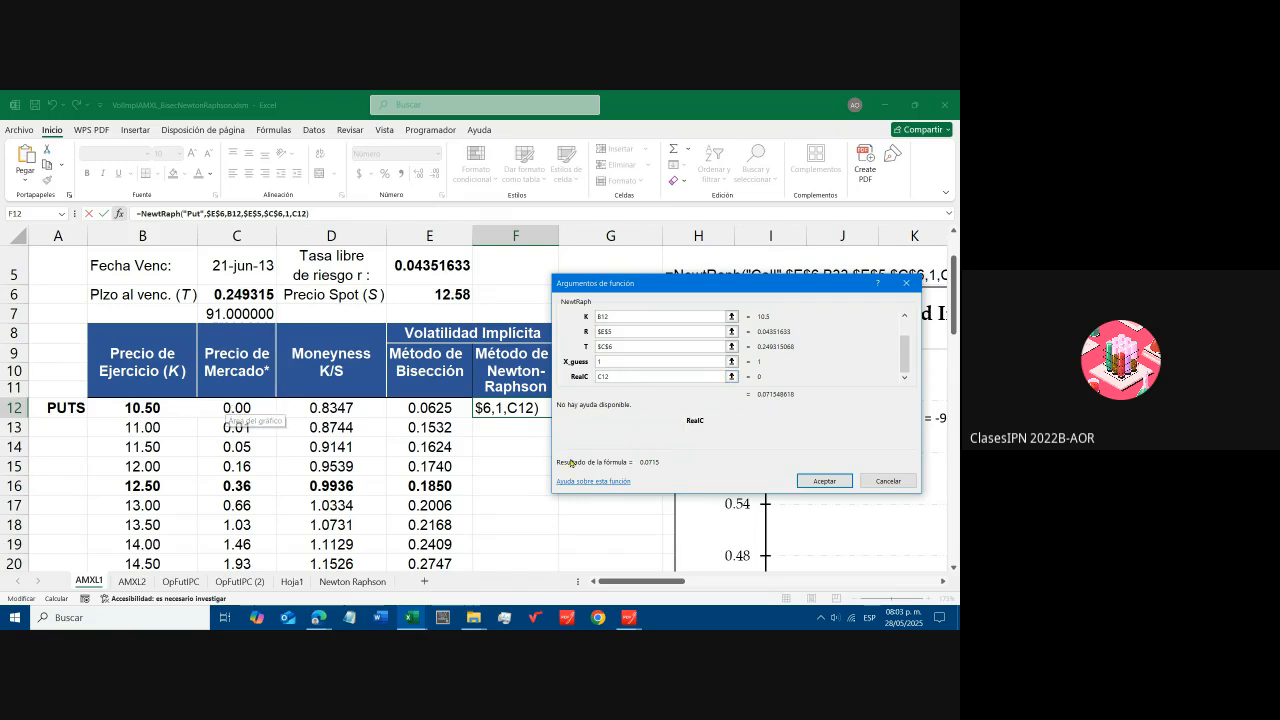
- Accept the NewtRaph function in F12 and fill its formula down through F45
{"action": "left_click", "coordinate": [822, 481]}
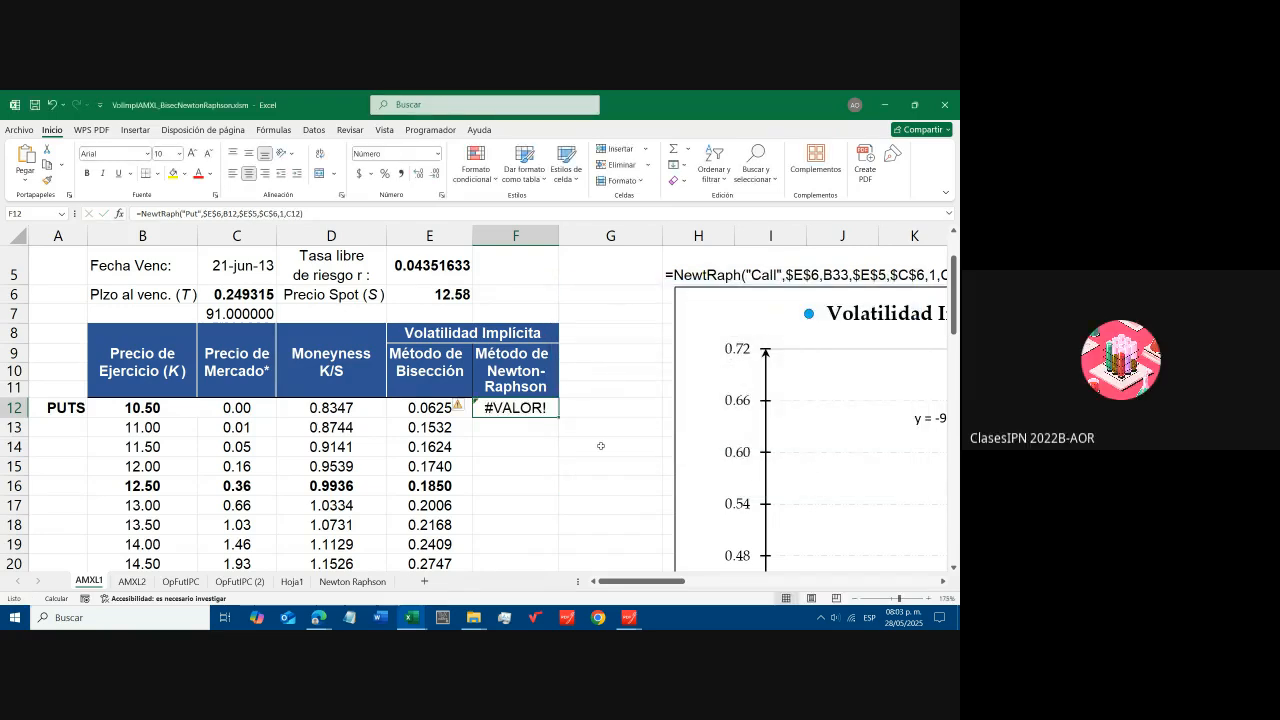
{"action": "scroll", "coordinate": [566, 370], "scroll_direction": "down", "scroll_amount": 1}
{"action": "scroll", "coordinate": [566, 370], "scroll_direction": "down", "scroll_amount": 1}
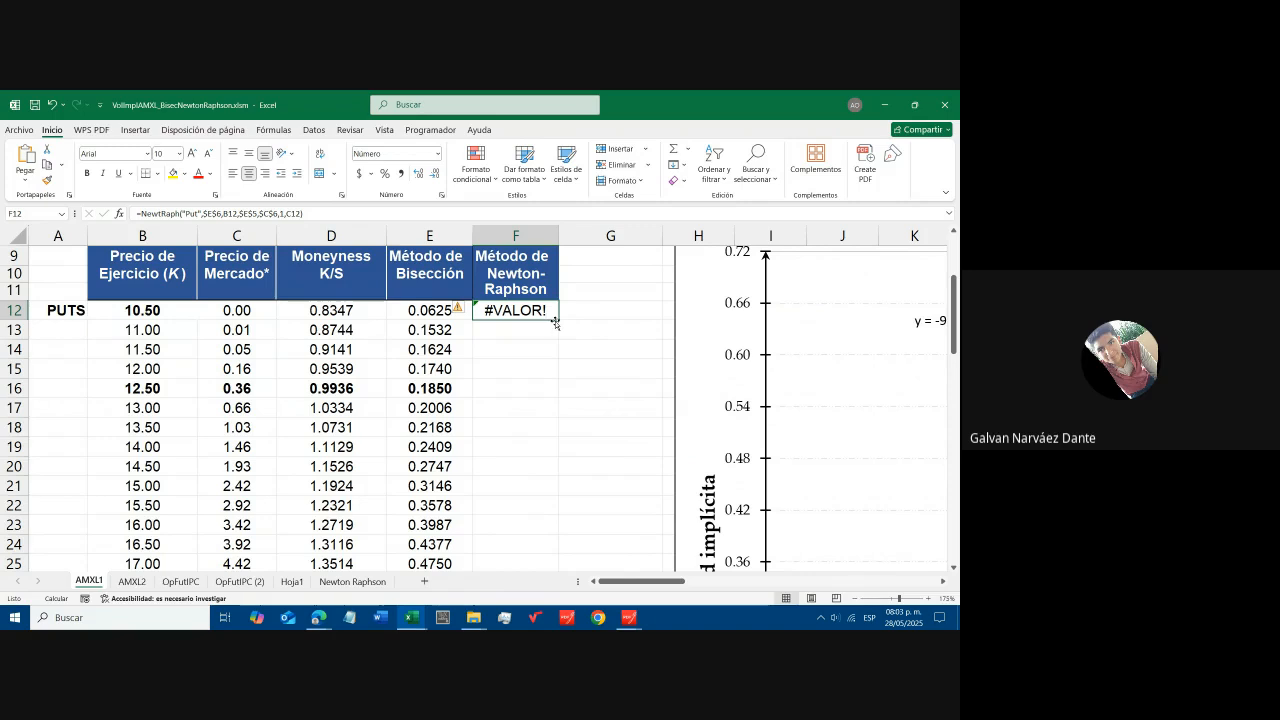
{"action": "double_click", "coordinate": [559, 320]}
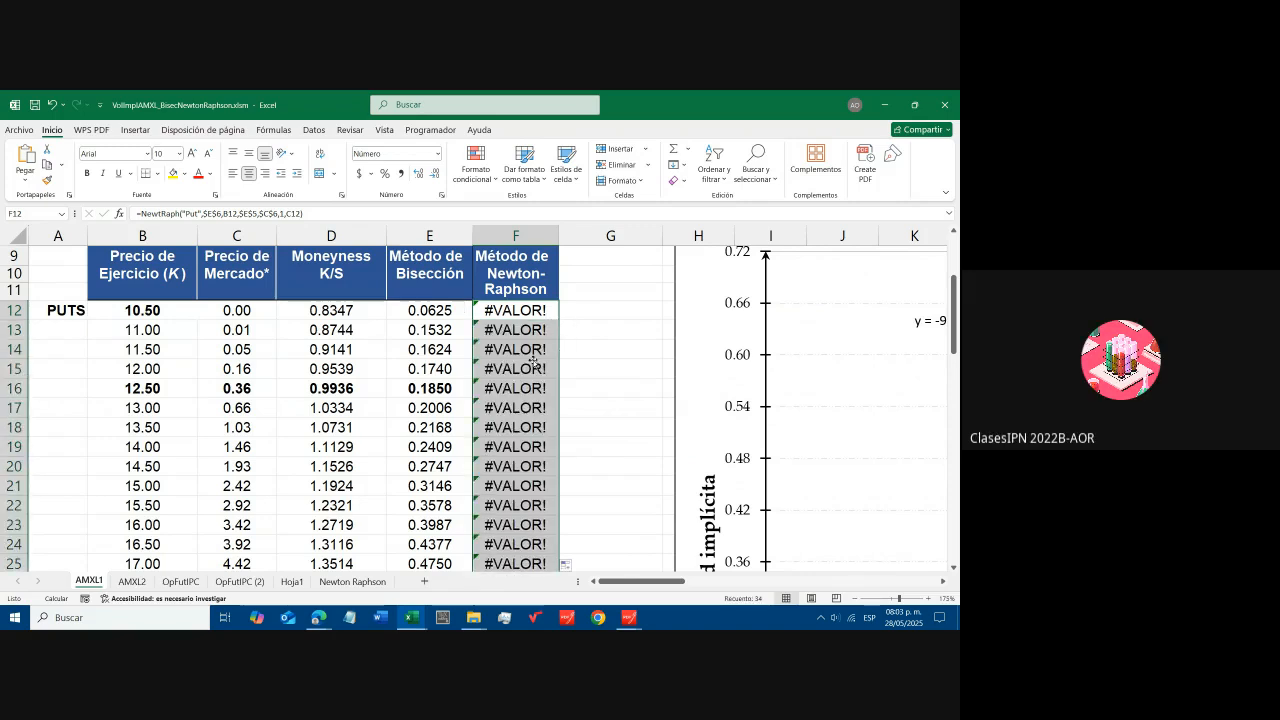
- Re-enter F12's NewtRaph formula unchanged to recalculate the Newton-Raphson column
{"action": "left_click", "coordinate": [521, 313]}
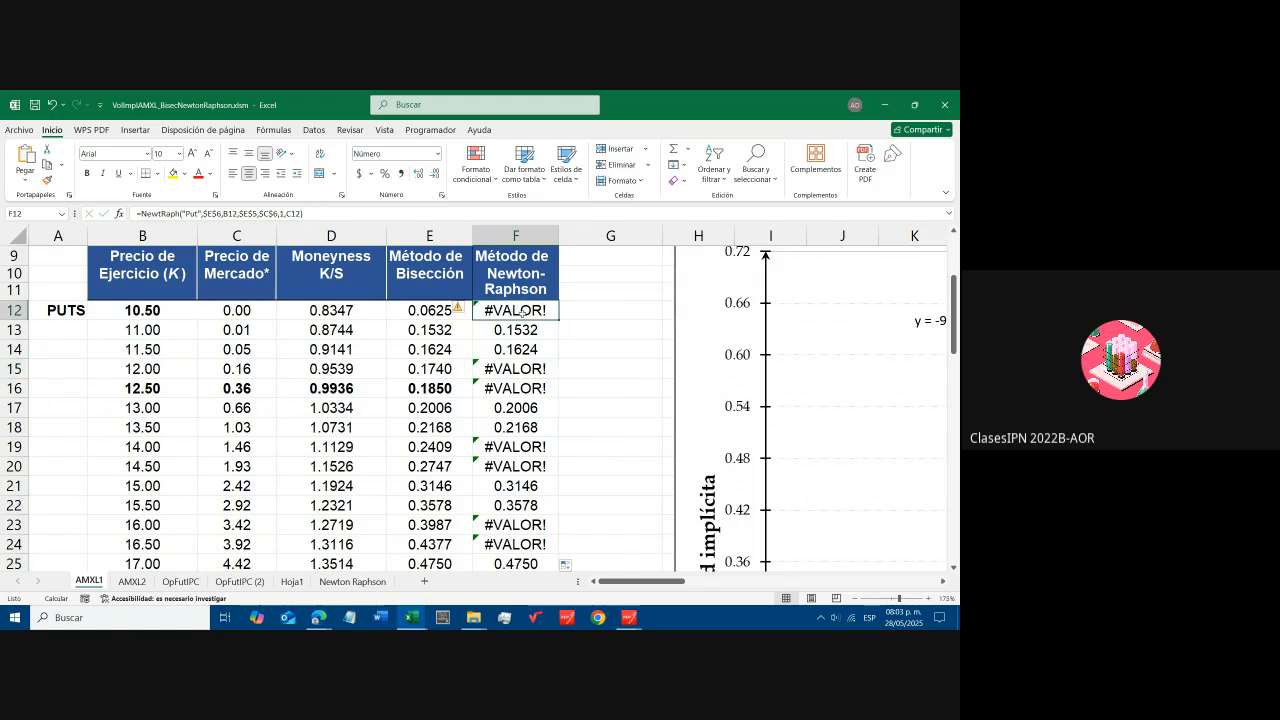
{"action": "key", "text": "F2"}
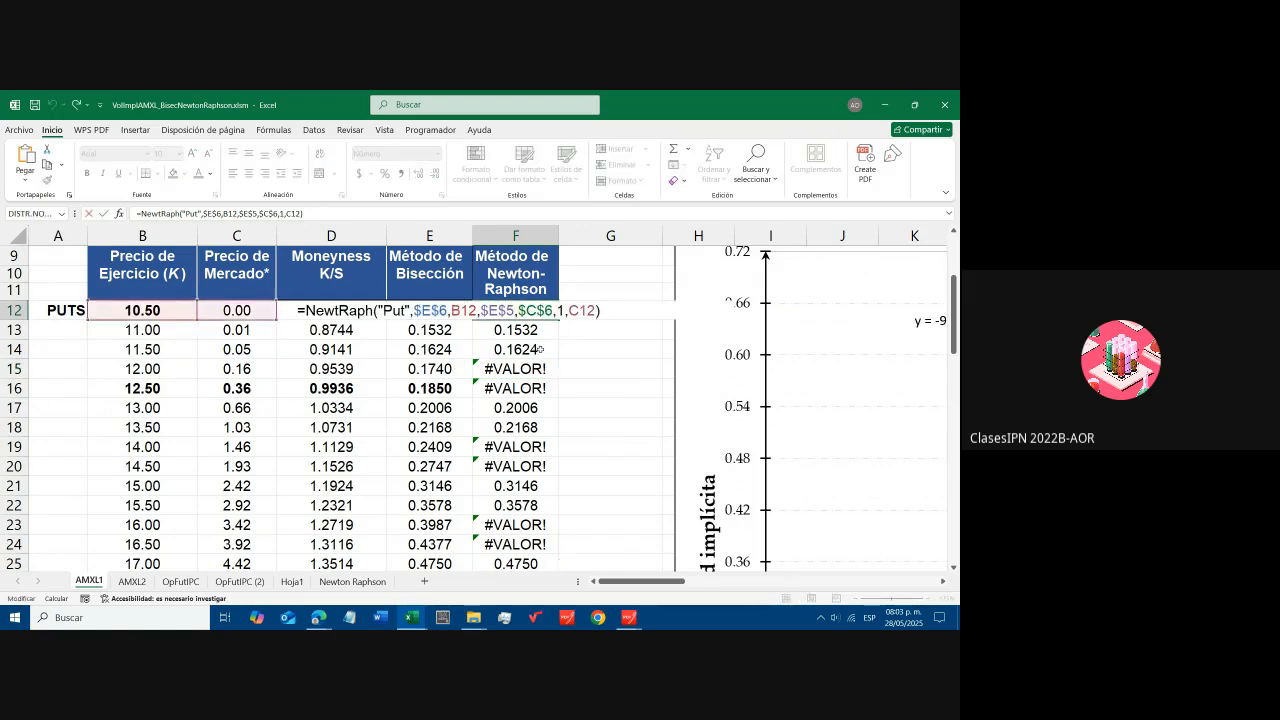
{"action": "key", "text": "Return"}
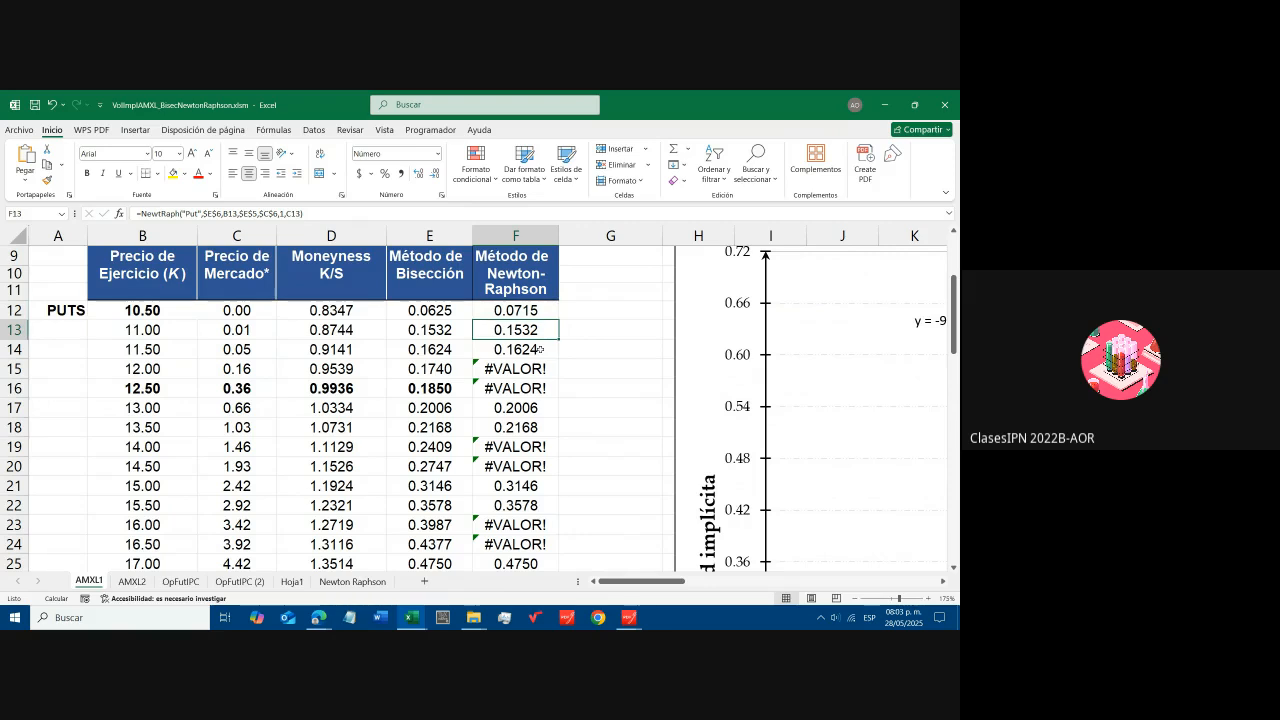
{"action": "key", "text": "Up"}
{"action": "key", "text": "Up"}
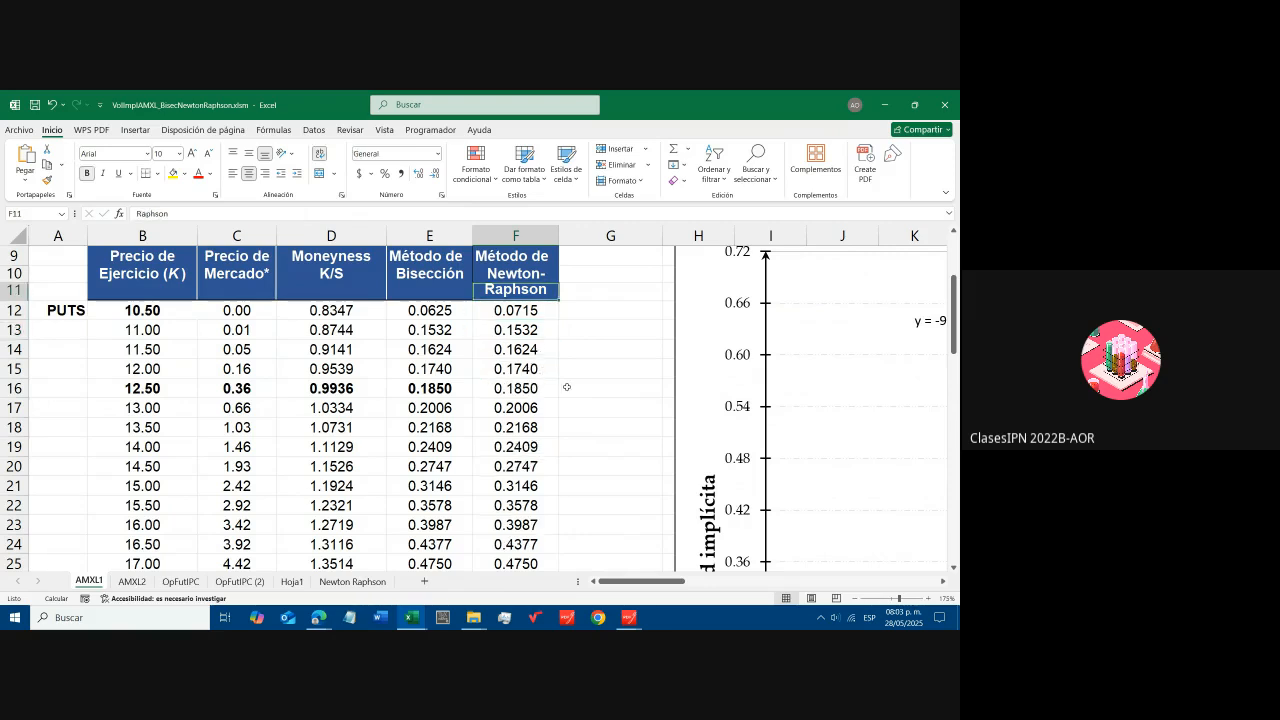
- Replace "Put" with "Call" in F33's NewtRaph formula for the 10.50 strike call
{"action": "scroll", "coordinate": [566, 387], "scroll_direction": "down", "scroll_amount": 2}
{"action": "scroll", "coordinate": [566, 387], "scroll_direction": "down", "scroll_amount": 5}
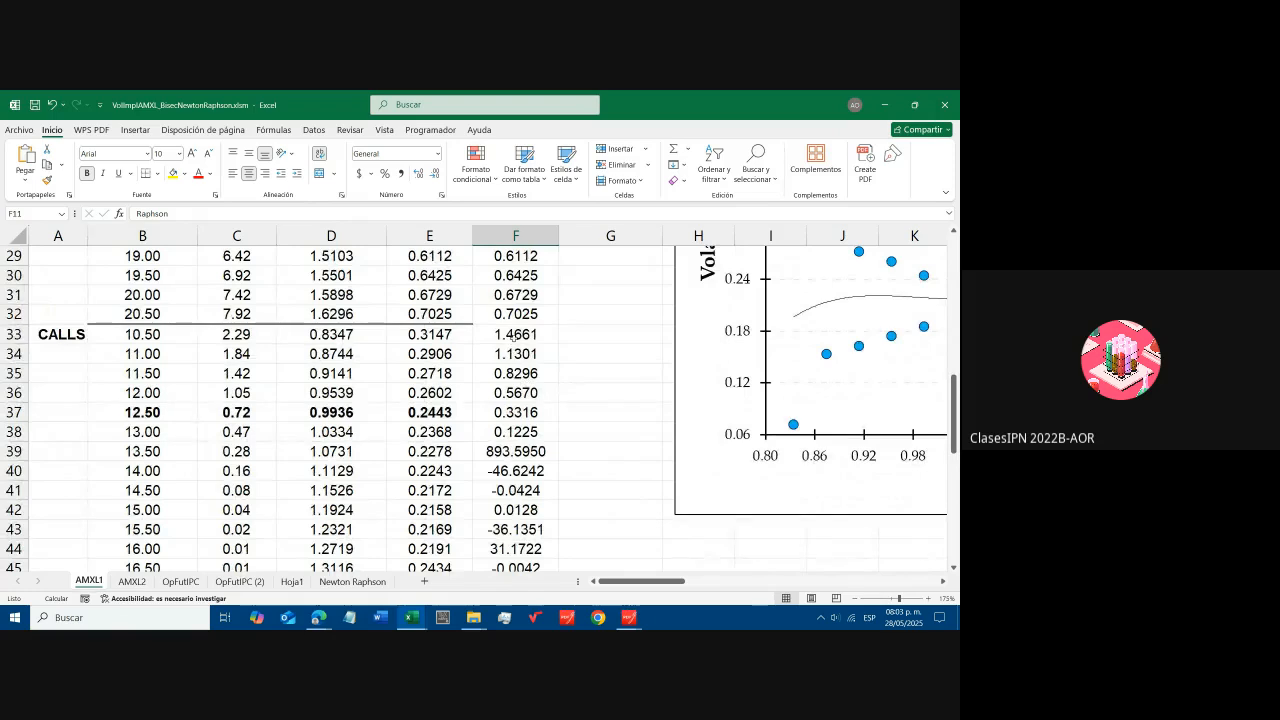
{"action": "left_click", "coordinate": [515, 334]}
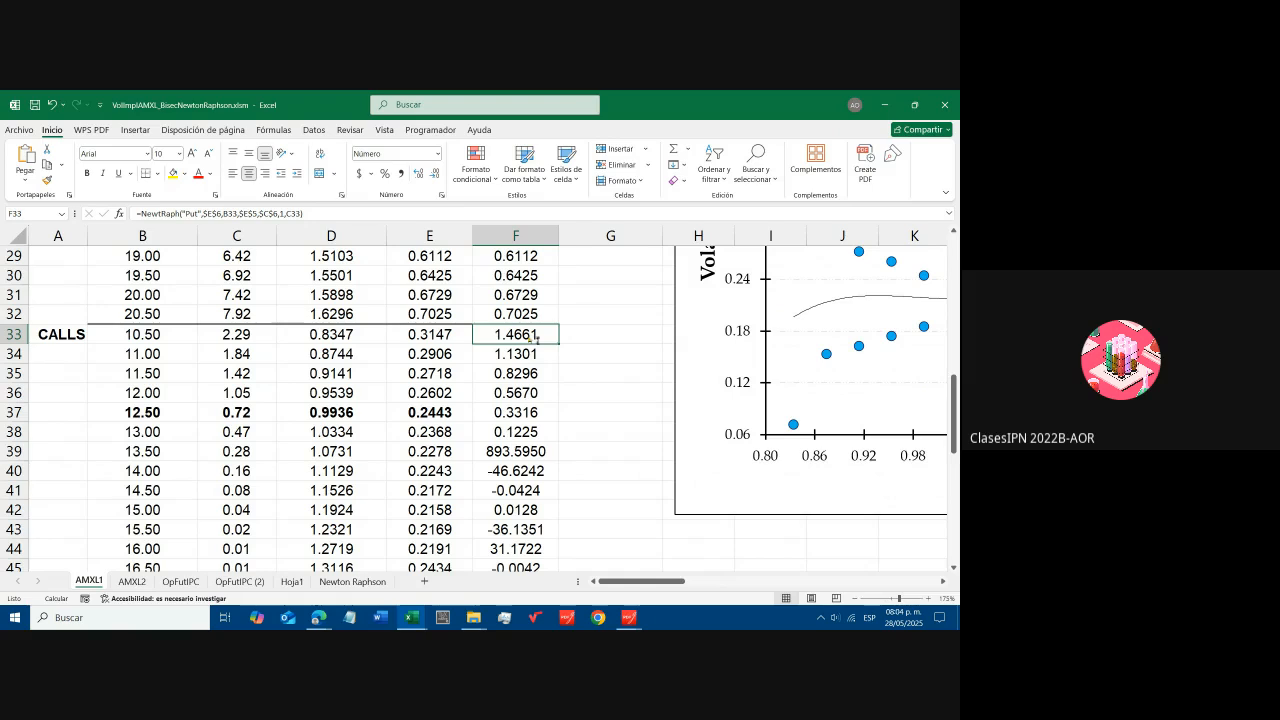
{"action": "key", "text": "F1"}
{"action": "double_click", "coordinate": [499, 334]}
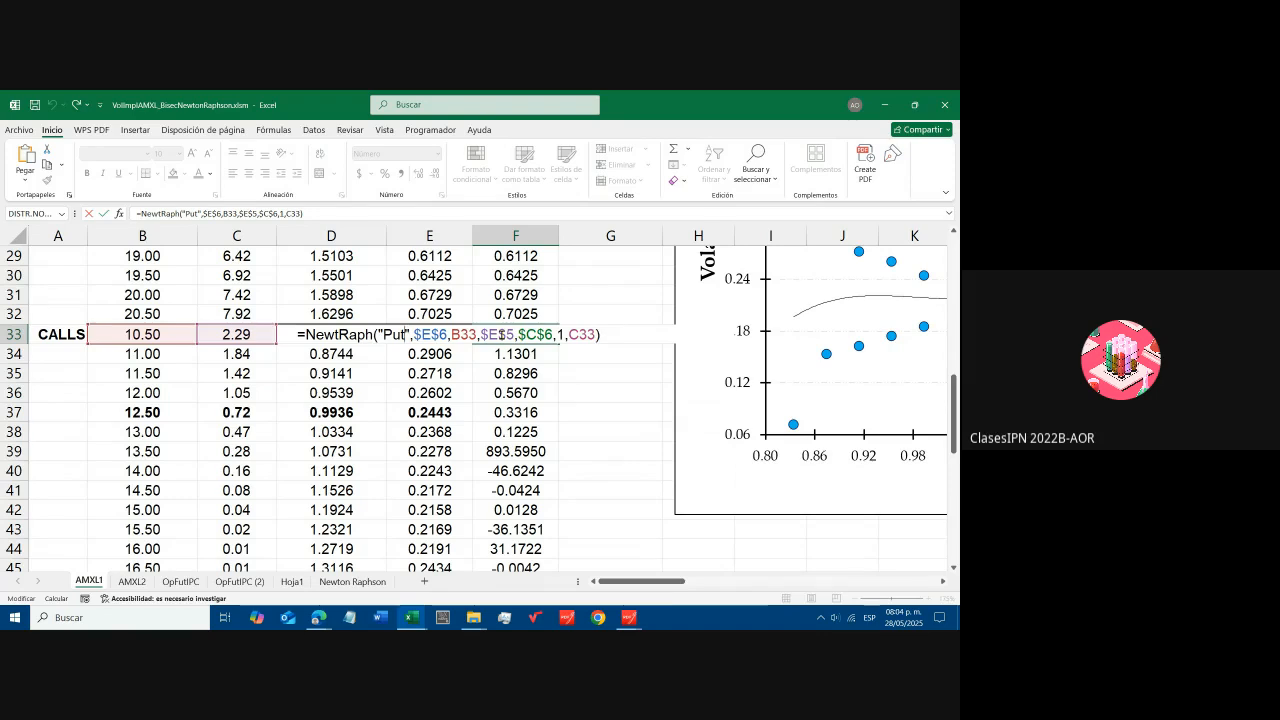
{"action": "key", "text": "BackSpace"}
{"action": "key", "text": "BackSpace"}
{"action": "key", "text": "BackSpace"}
{"action": "type", "text": "Call"}
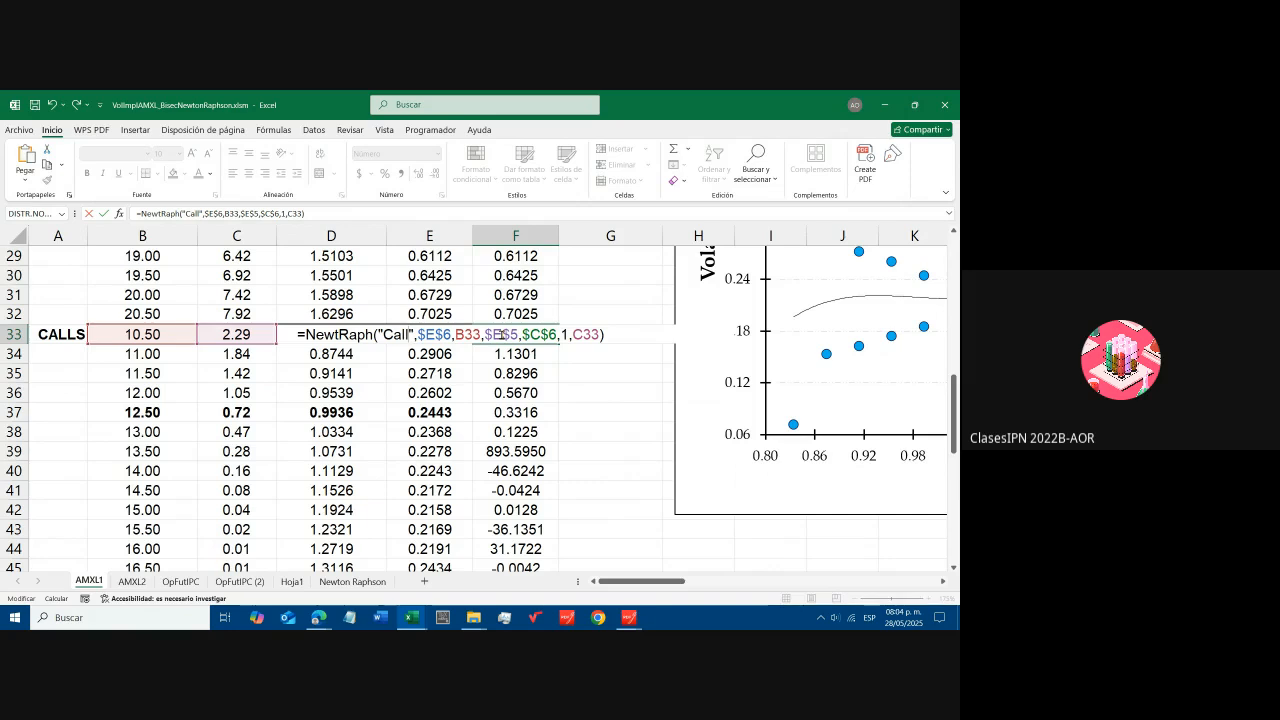
{"action": "key", "text": "Return"}
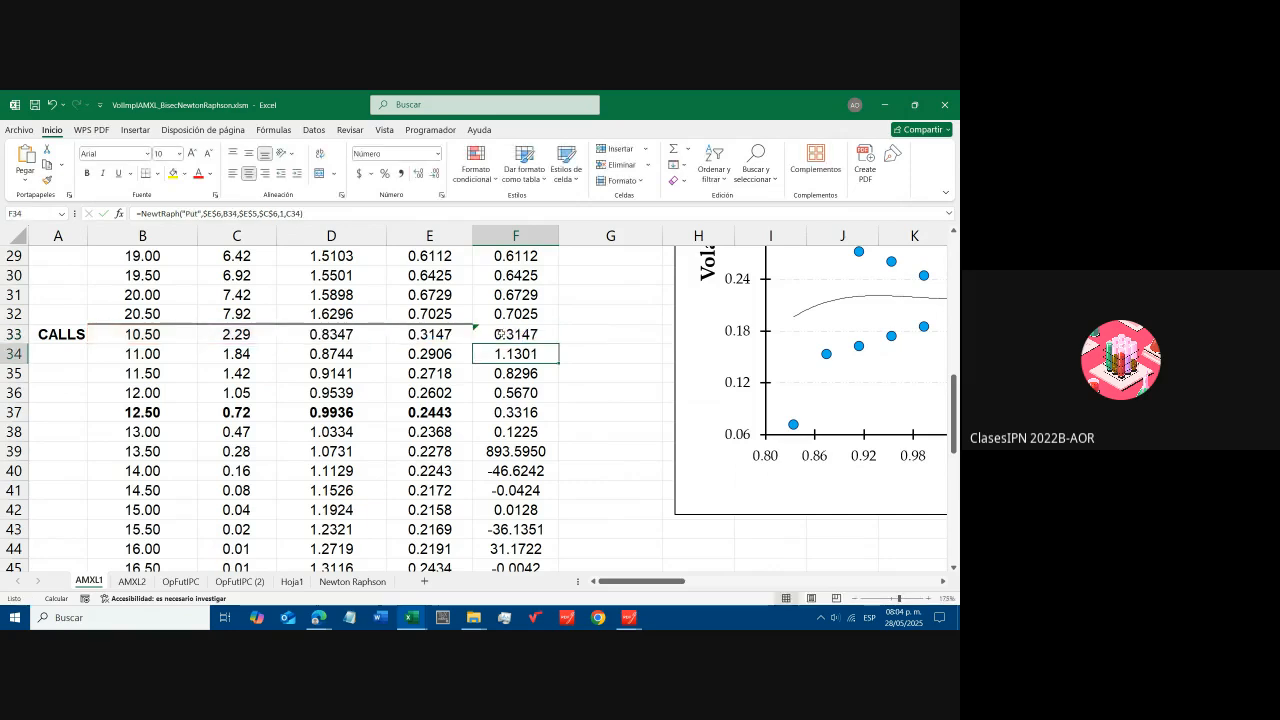
- Fill the "Call" NewtRaph formula in F33 down through F45 for the remaining call strikes
{"action": "left_click", "coordinate": [501, 334]}
{"action": "double_click", "coordinate": [558, 342]}
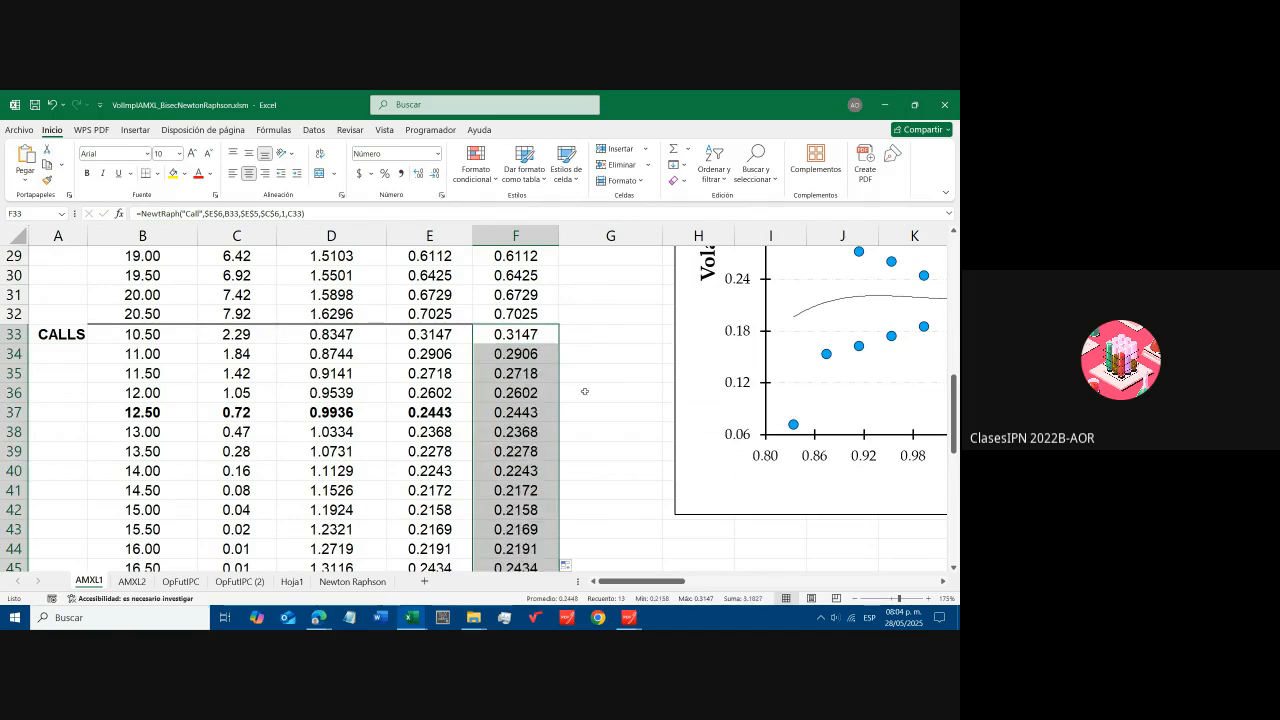
{"action": "left_click", "coordinate": [586, 391]}
- Delete the existing polynomial trendline from the implied volatility chart beside the table
{"action": "left_click_drag", "start_coordinate": [664, 582], "coordinate": [709, 585]}
{"action": "scroll", "coordinate": [643, 505], "scroll_direction": "up", "scroll_amount": 2}
{"action": "scroll", "coordinate": [643, 505], "scroll_direction": "up", "scroll_amount": 5}
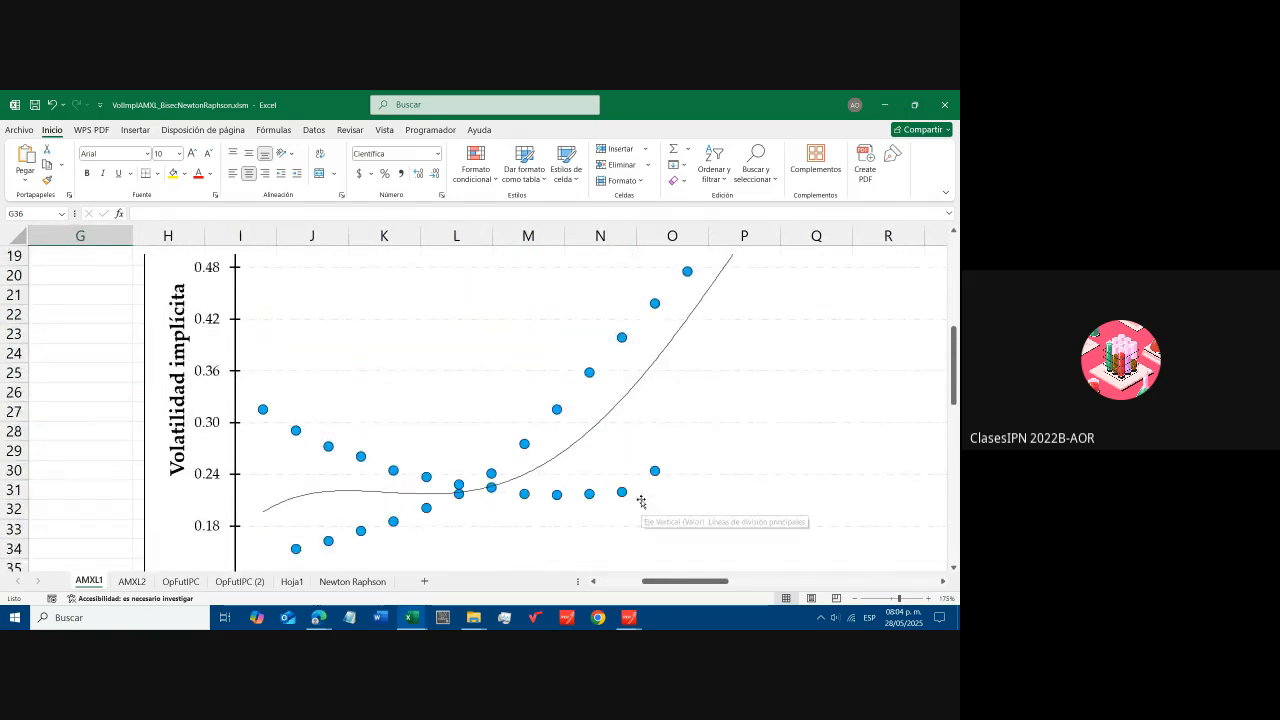
{"action": "scroll", "coordinate": [641, 501], "scroll_direction": "down", "scroll_amount": 1}
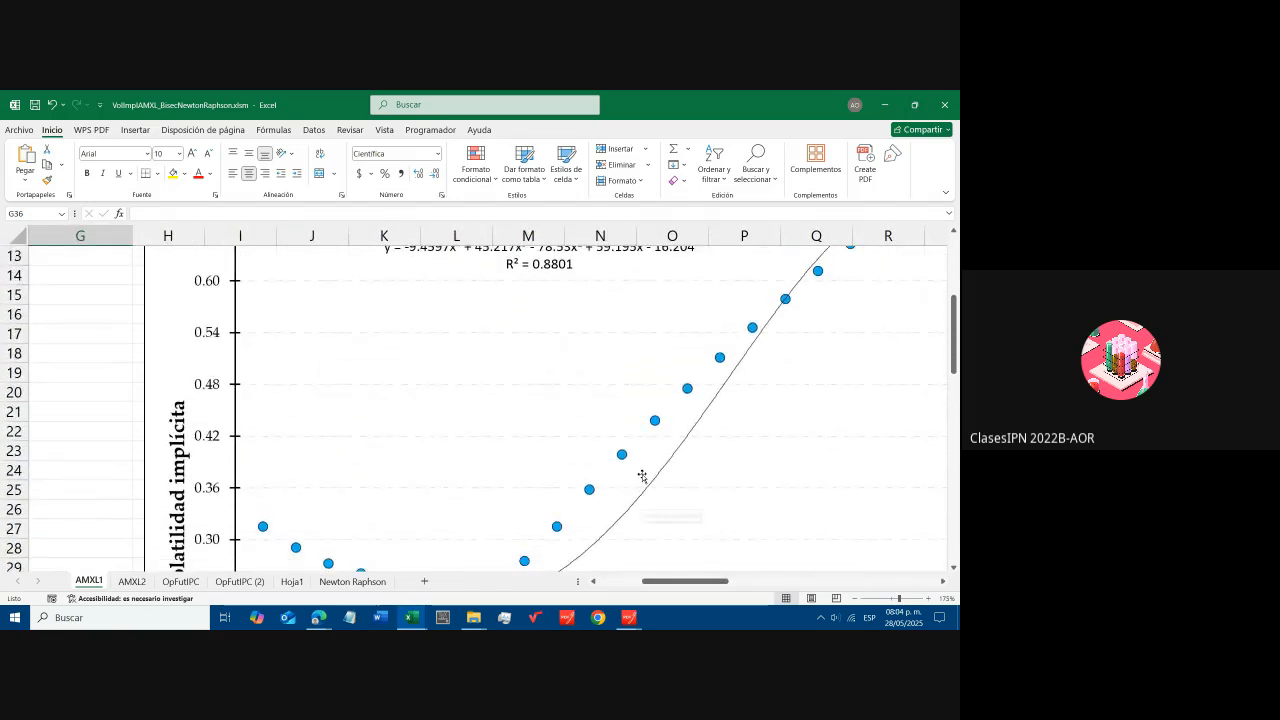
{"action": "left_click", "coordinate": [651, 486]}
{"action": "key", "text": "Delete"}
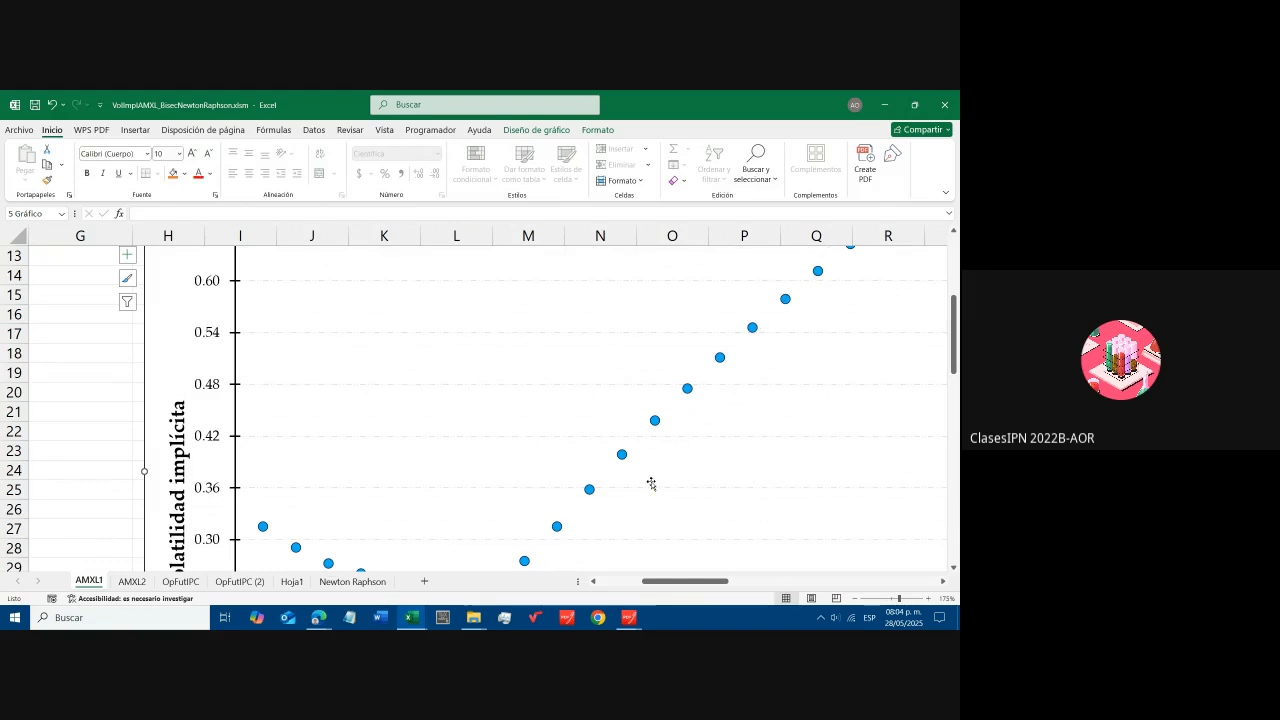
{"action": "scroll", "coordinate": [430, 452], "scroll_direction": "down", "scroll_amount": 2}
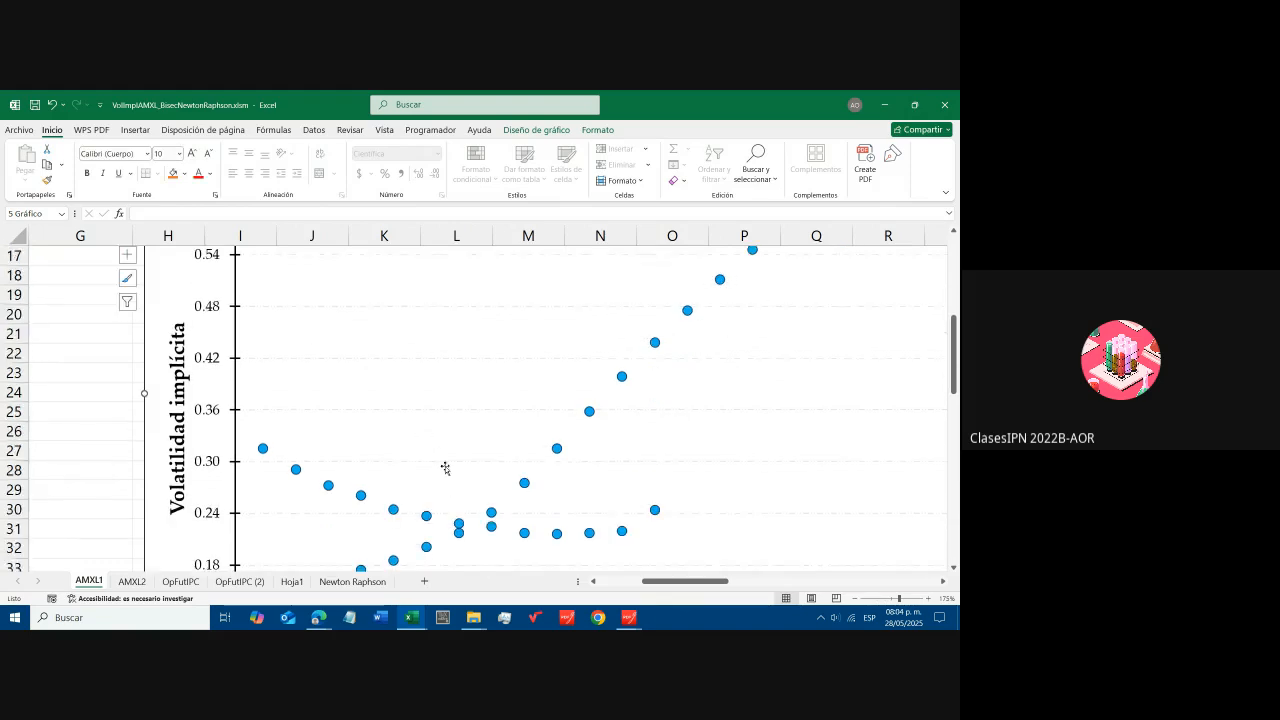
- Set the worksheet zoom to 100% so the table and the volatility chart fit side by side
{"action": "left_click", "coordinate": [385, 130]}
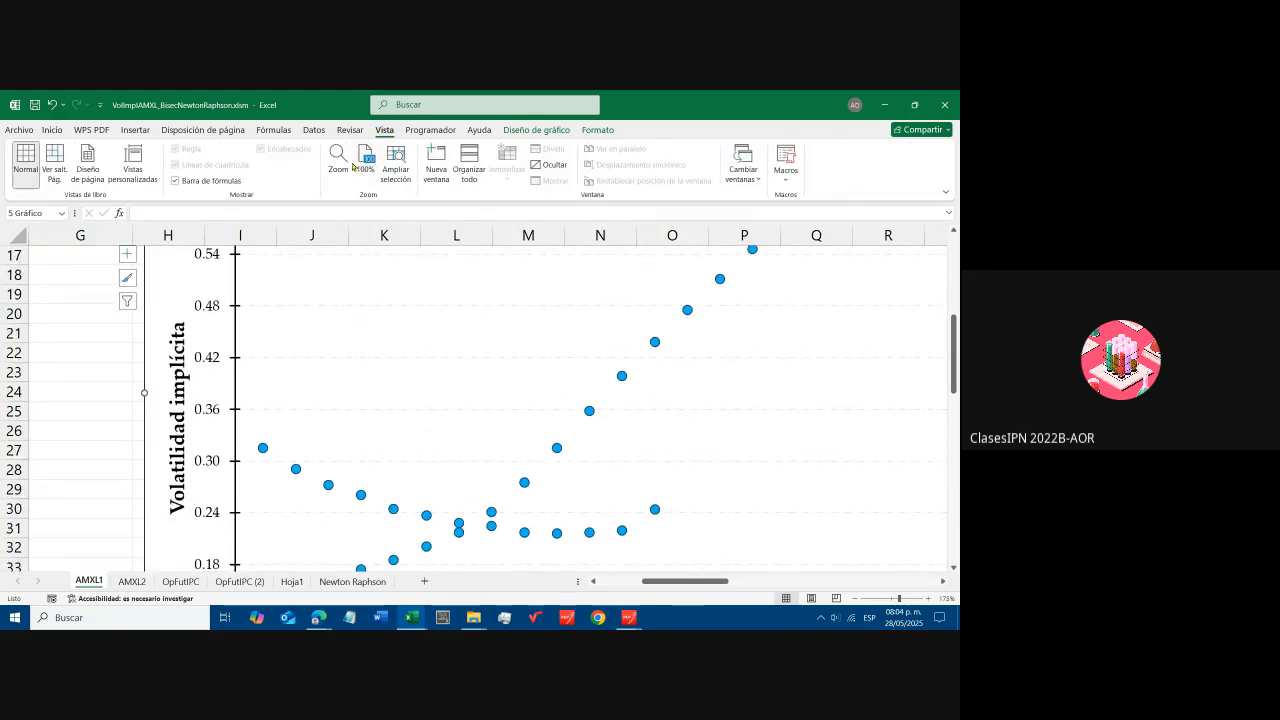
{"action": "left_click", "coordinate": [365, 163]}
{"action": "left_click_drag", "start_coordinate": [728, 581], "coordinate": [684, 587]}
{"action": "left_click", "coordinate": [294, 361]}
{"action": "scroll", "coordinate": [305, 458], "scroll_direction": "down", "scroll_amount": 4}
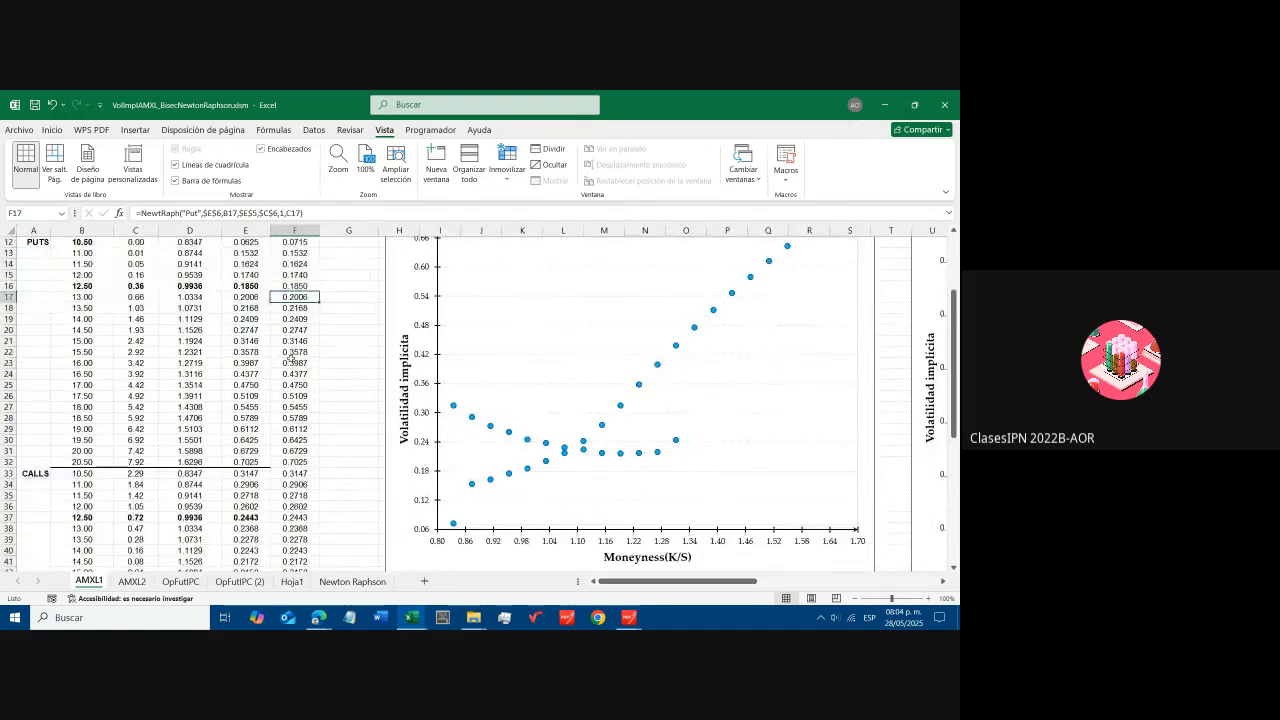
- Copy the cell formatting of E32 onto F32 so the border under the puts extends across the Newton-Raphson column
{"action": "left_click", "coordinate": [245, 440]}
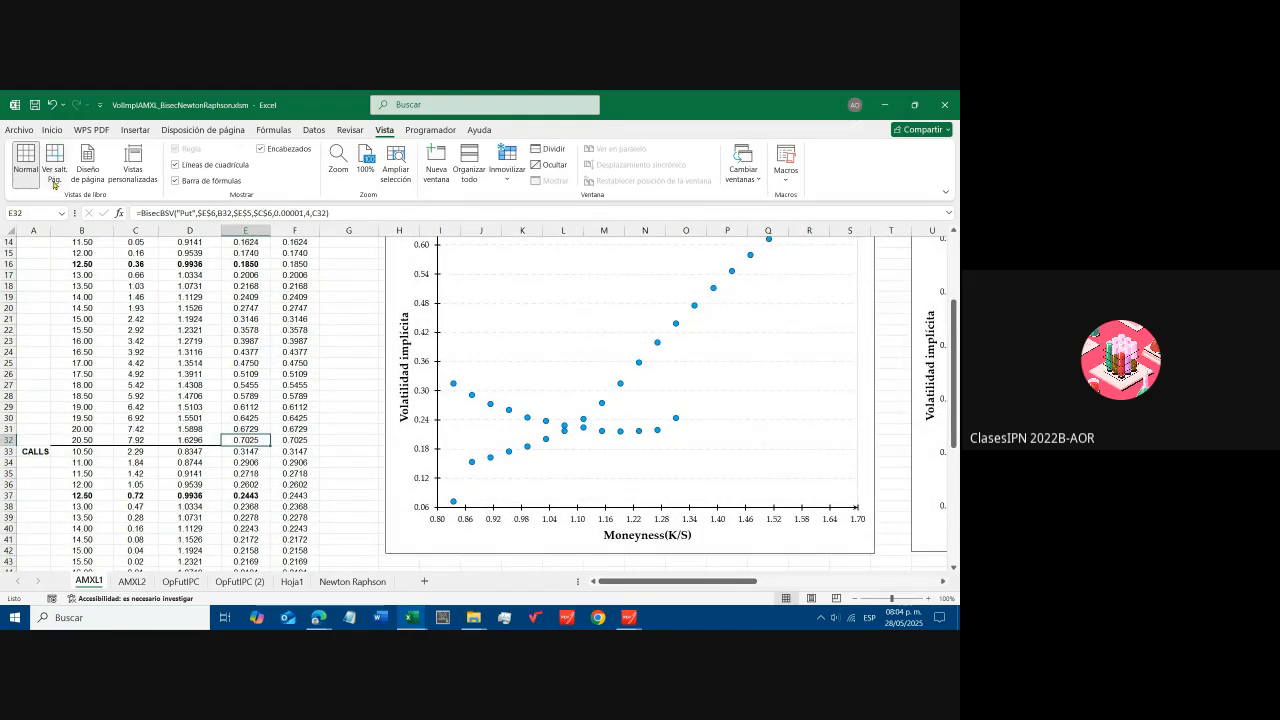
{"action": "left_click", "coordinate": [51, 130]}
{"action": "left_click", "coordinate": [47, 180]}
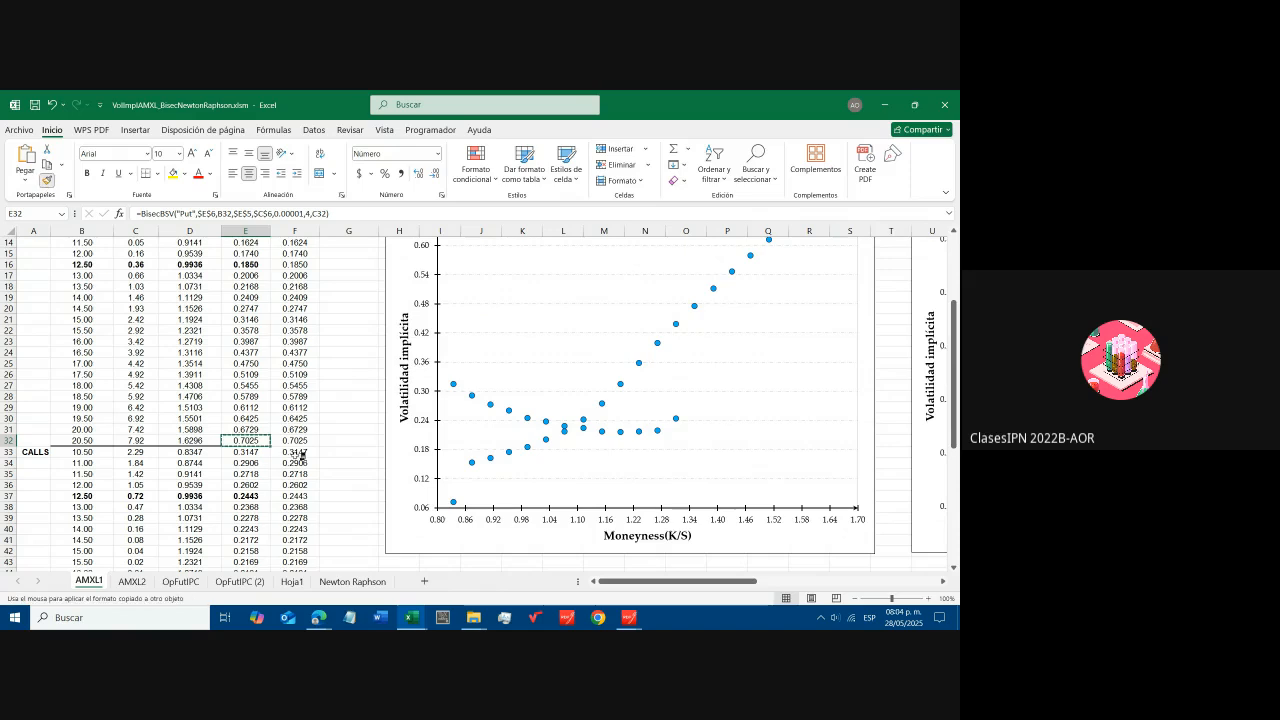
{"action": "left_click", "coordinate": [300, 440]}
{"action": "left_click", "coordinate": [343, 429]}
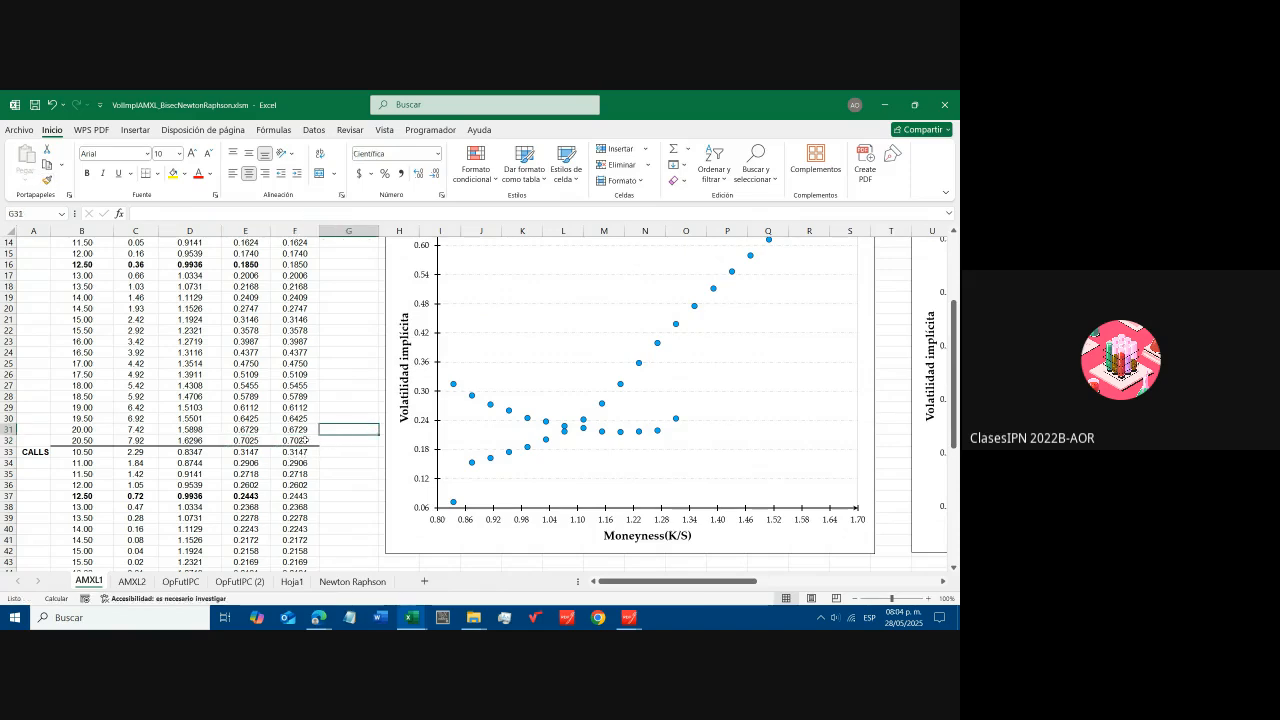
- Compare the bisection and Newton-Raphson volatilities for puts and calls, along with the call strikes and the chart
{"action": "scroll", "coordinate": [283, 440], "scroll_direction": "up", "scroll_amount": 2}
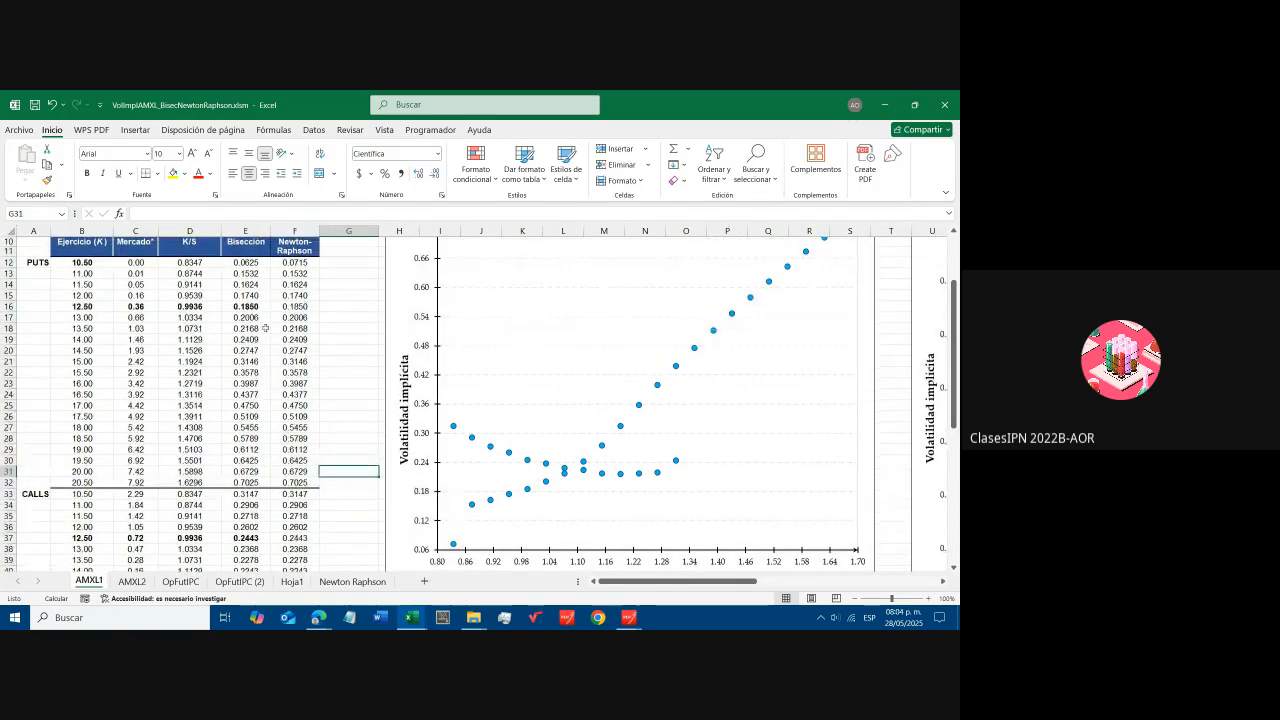
{"action": "left_click_drag", "start_coordinate": [252, 266], "coordinate": [298, 471]}
{"action": "scroll", "coordinate": [320, 450], "scroll_direction": "down", "scroll_amount": 3}
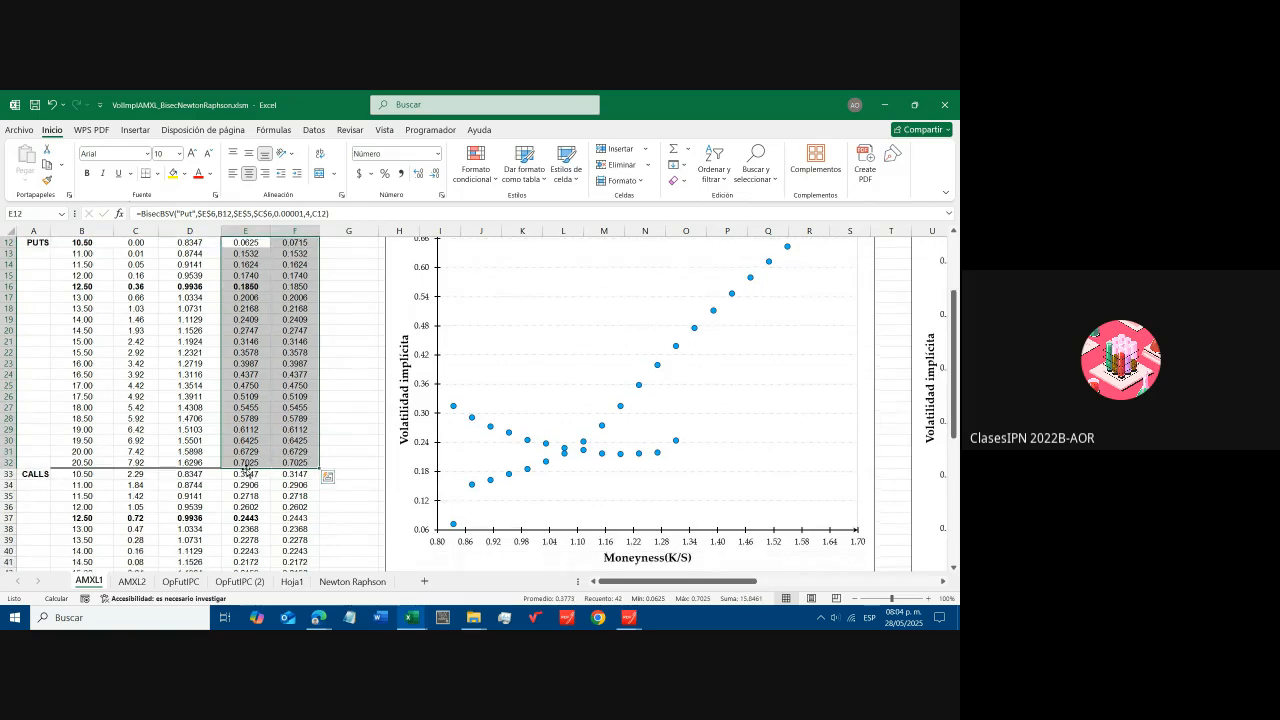
{"action": "left_click_drag", "start_coordinate": [245, 386], "coordinate": [300, 516]}
{"action": "left_click_drag", "start_coordinate": [82, 386], "coordinate": [82, 518]}
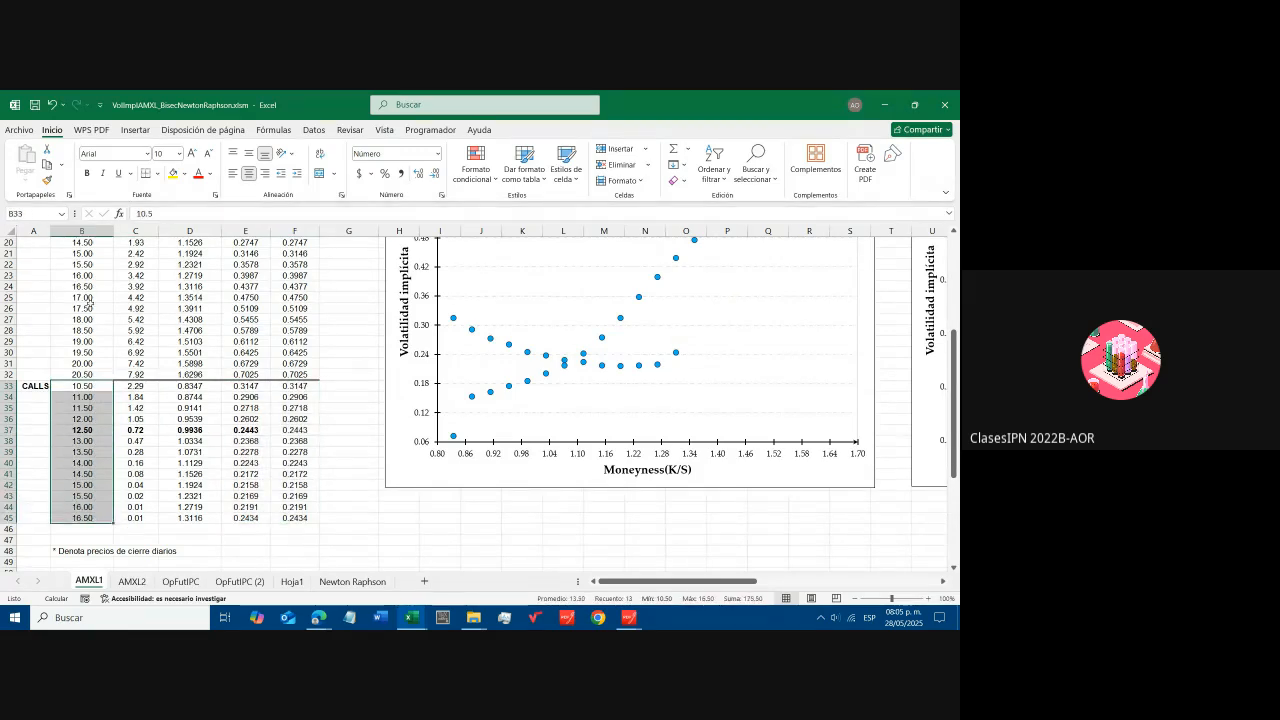
{"action": "left_click", "coordinate": [518, 527]}
{"action": "scroll", "coordinate": [560, 470], "scroll_direction": "up", "scroll_amount": 2}
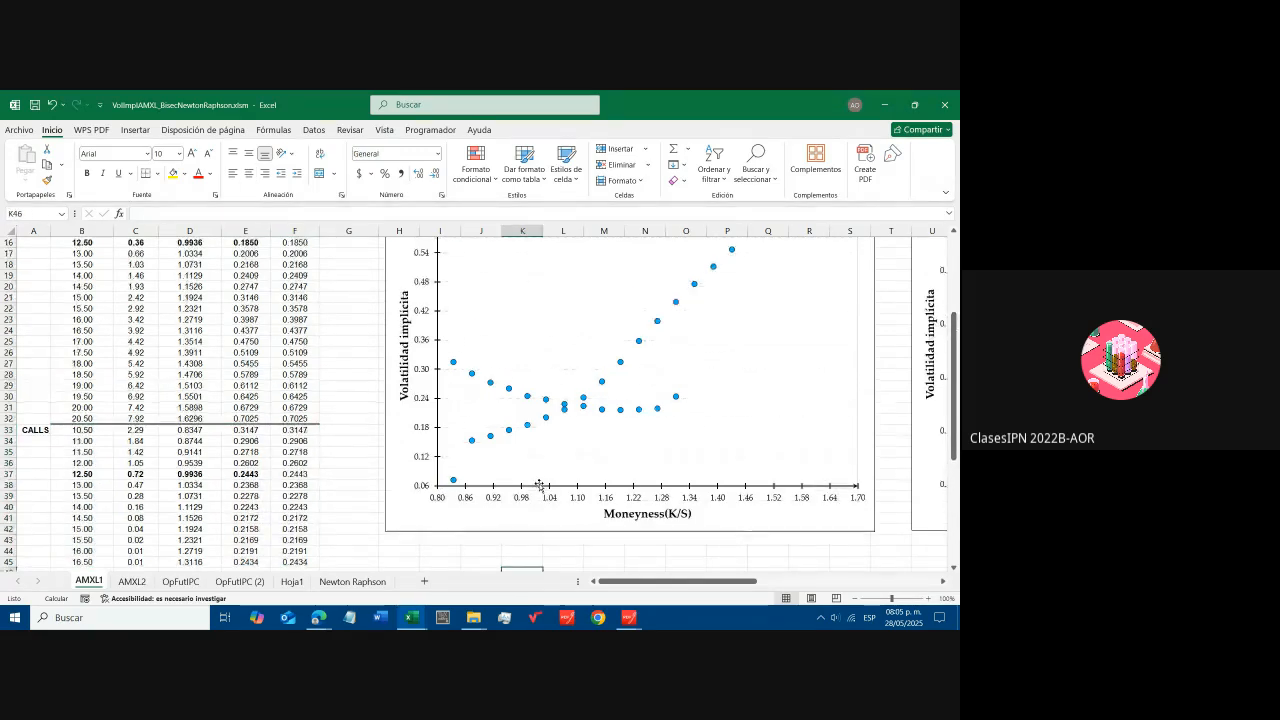
{"action": "scroll", "coordinate": [615, 435], "scroll_direction": "up", "scroll_amount": 1}
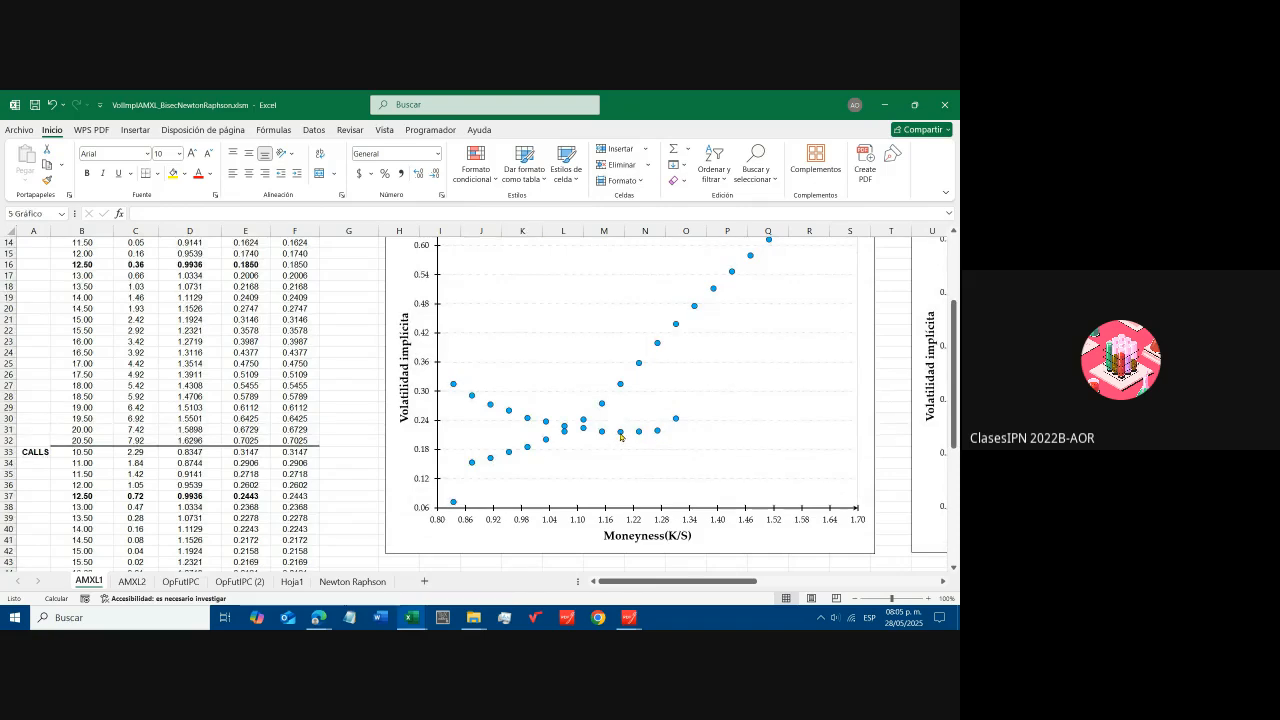
{"action": "right_click", "coordinate": [621, 436]}
{"action": "key", "text": "Escape"}
{"action": "right_click", "coordinate": [621, 436]}
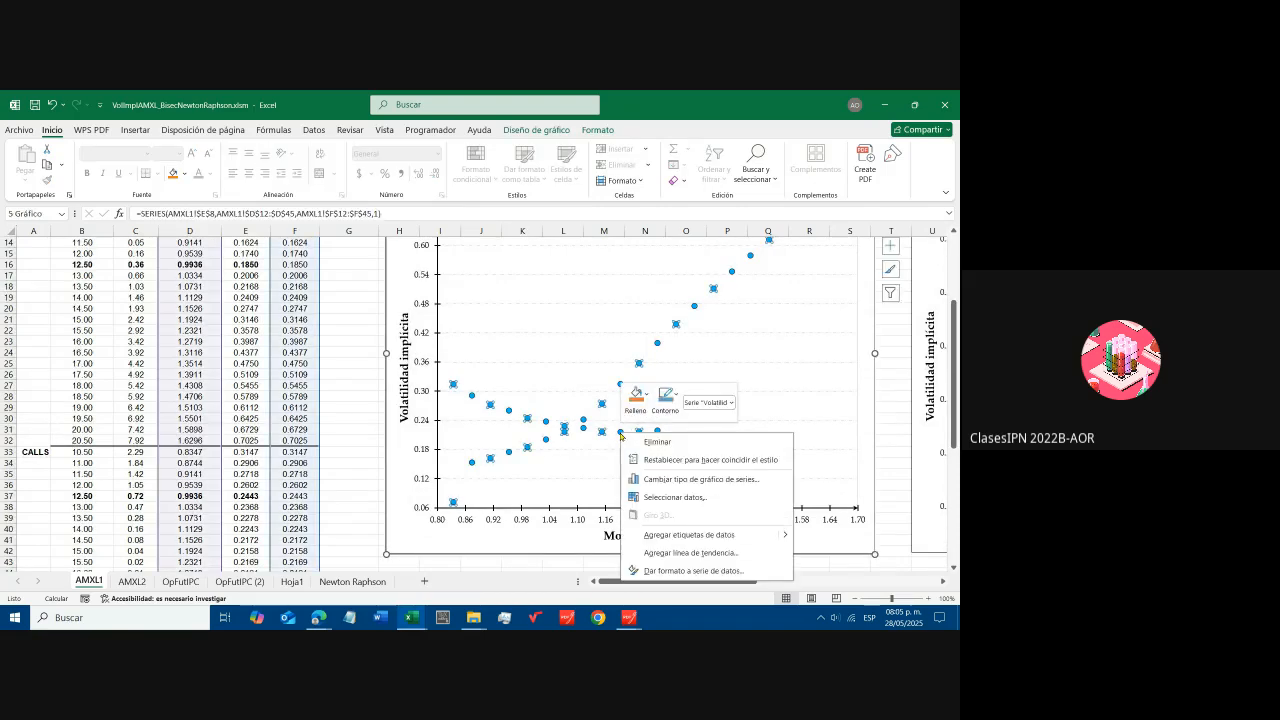
{"action": "key", "text": "Escape"}
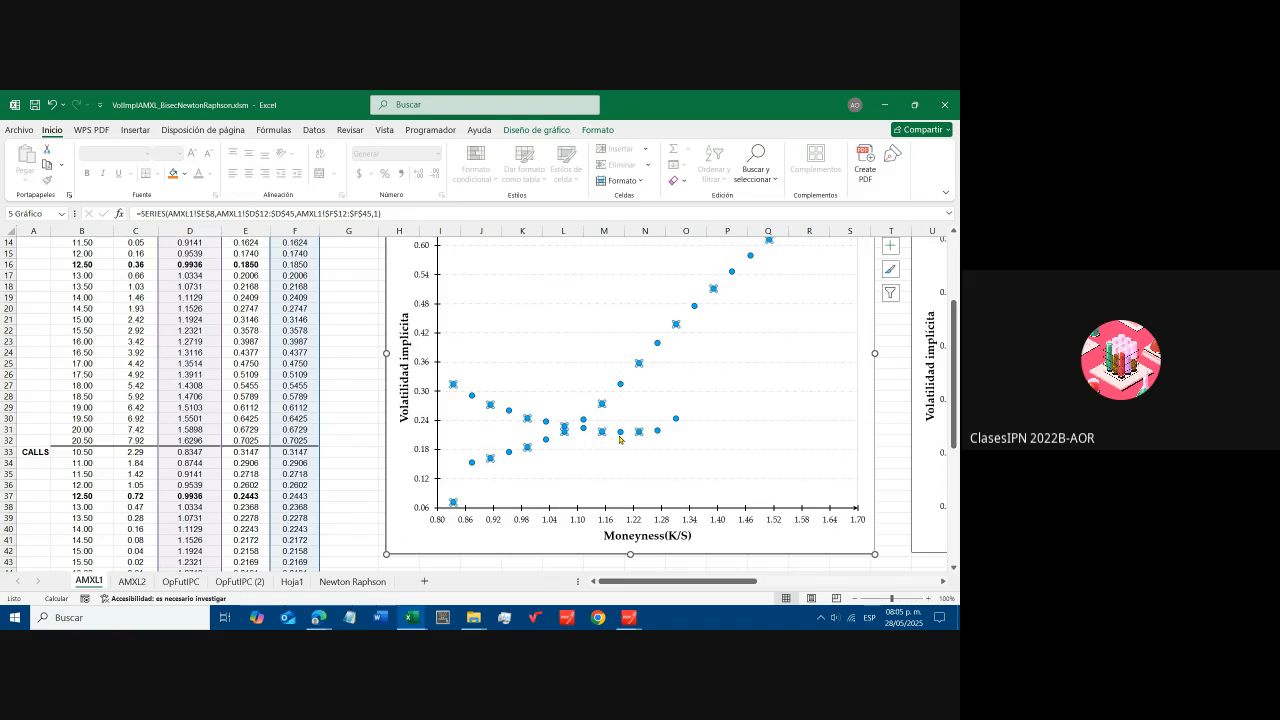
{"action": "left_click", "coordinate": [768, 403]}
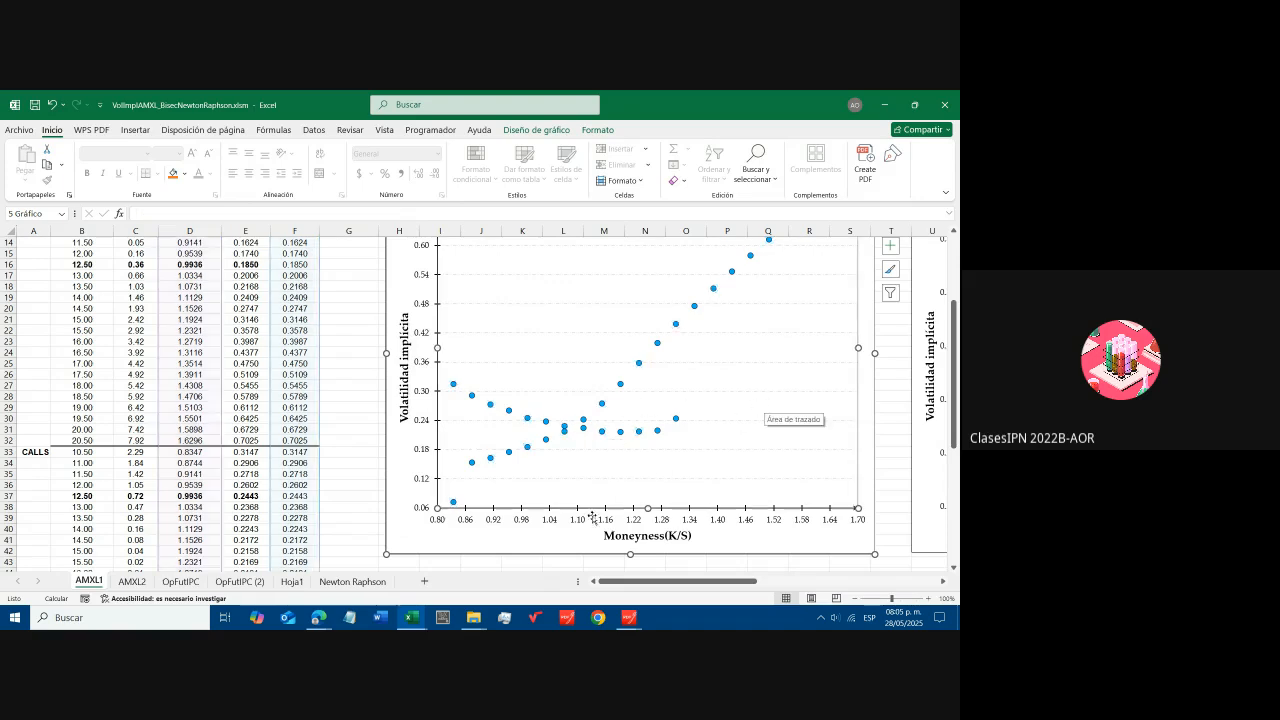
{"action": "left_click", "coordinate": [484, 562]}
- Add a degree 2 polynomial trendline to the implied volatility series, with its equation and R-squared value displayed on the chart
{"action": "right_click", "coordinate": [621, 385]}
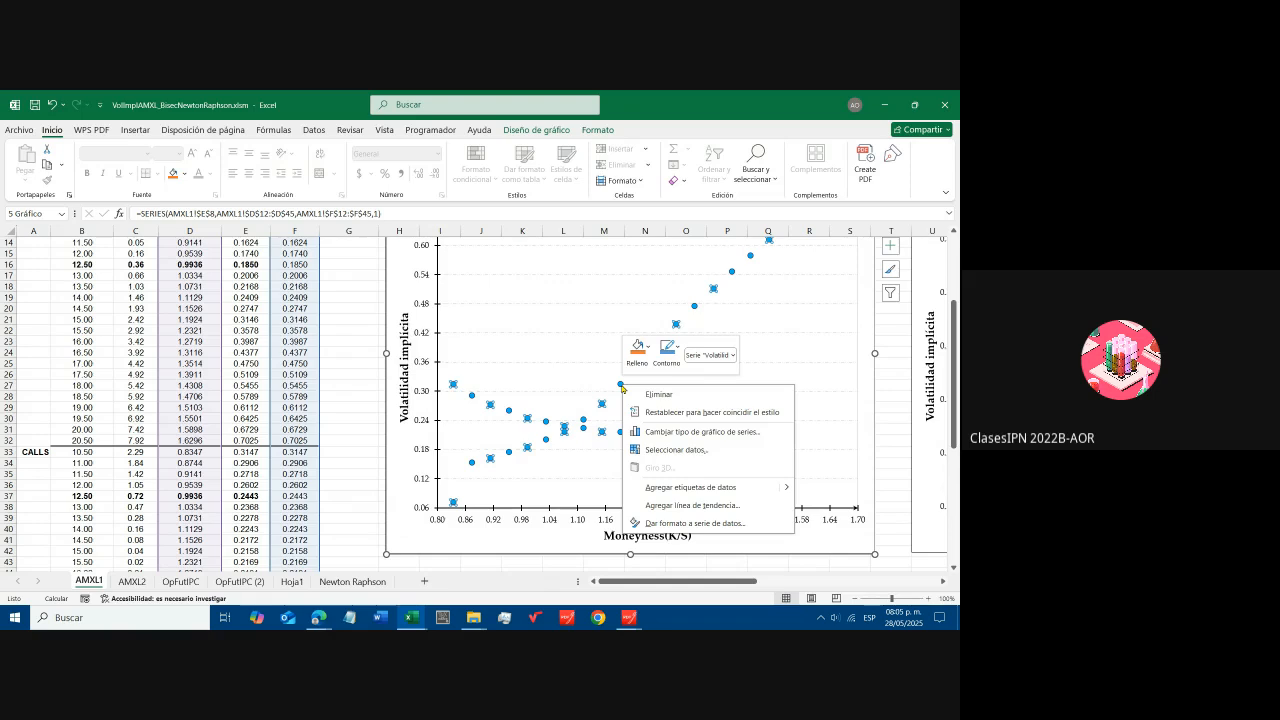
{"action": "key", "text": "Escape"}
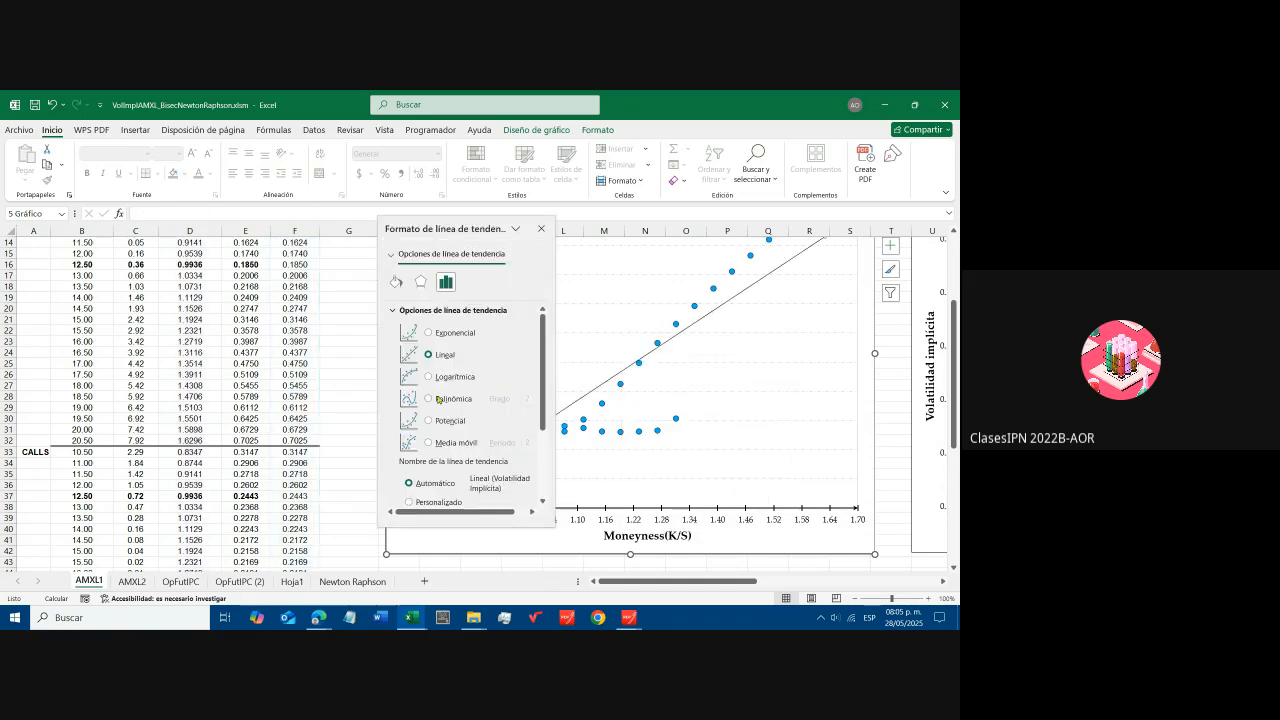
{"action": "left_click", "coordinate": [429, 398]}
{"action": "left_click_drag", "start_coordinate": [456, 229], "coordinate": [288, 208]}
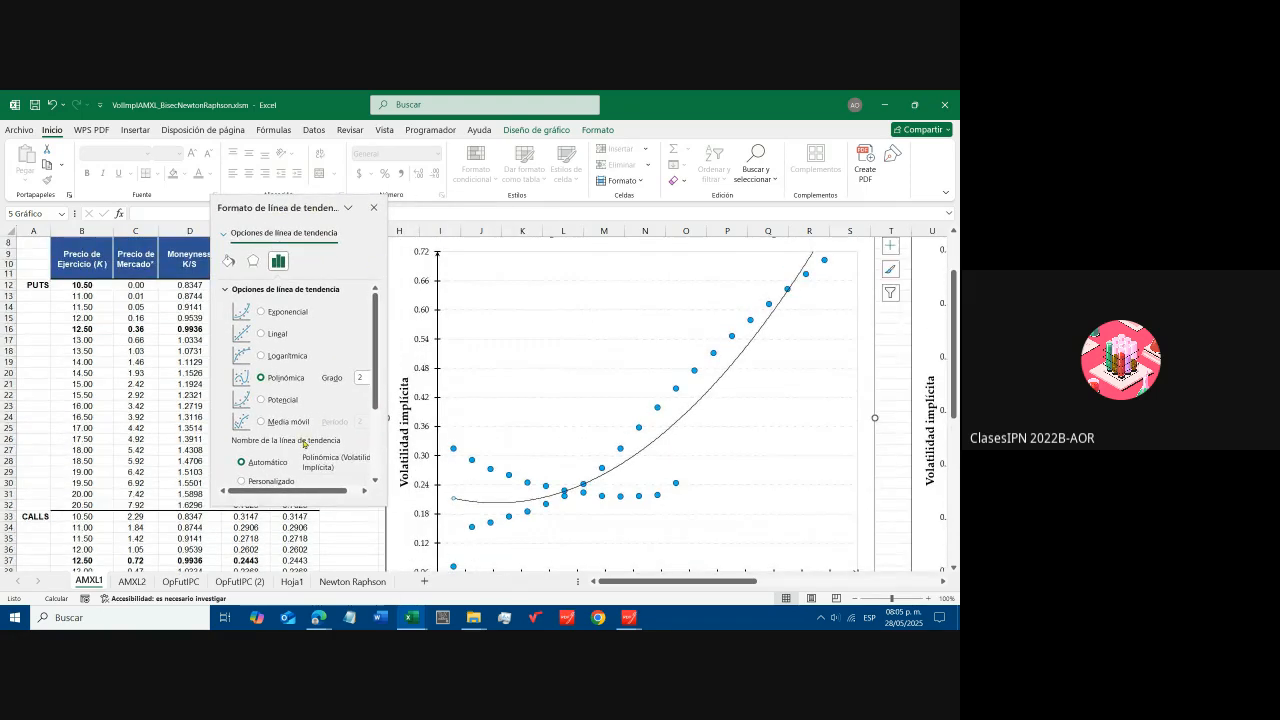
{"action": "scroll", "coordinate": [371, 359], "scroll_direction": "down", "scroll_amount": 3}
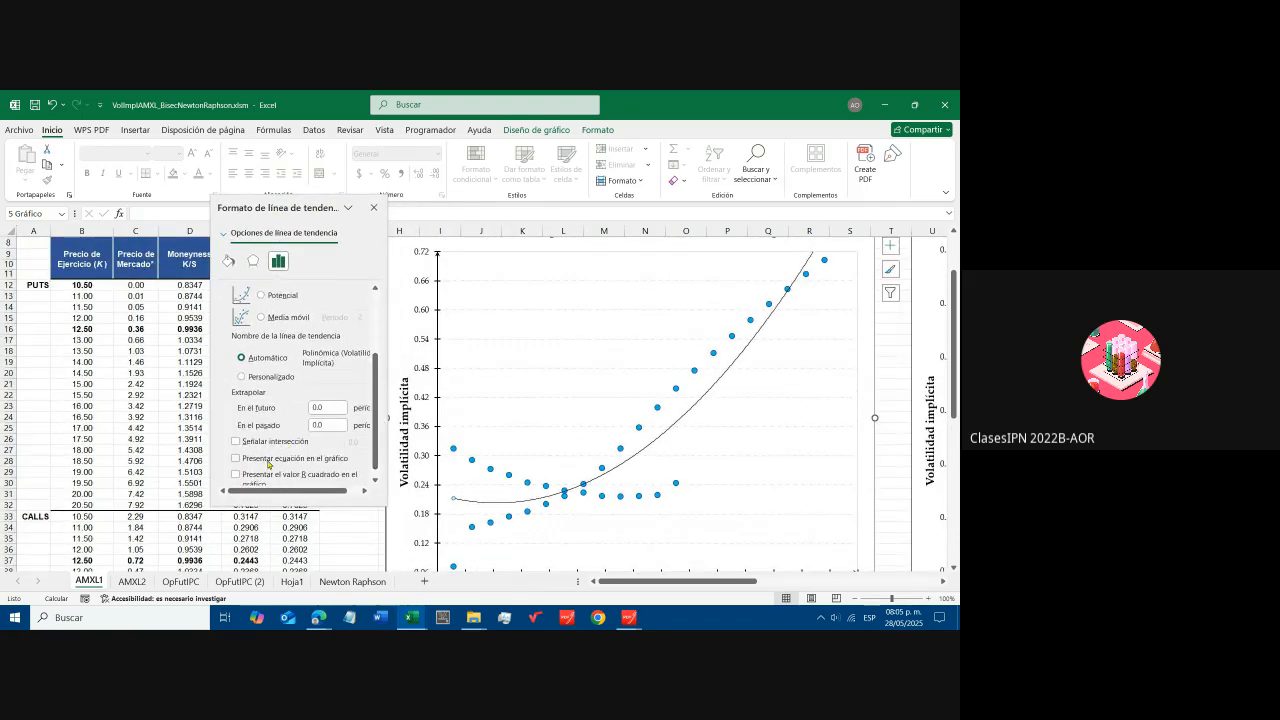
{"action": "left_click", "coordinate": [268, 461]}
{"action": "left_click", "coordinate": [237, 475]}
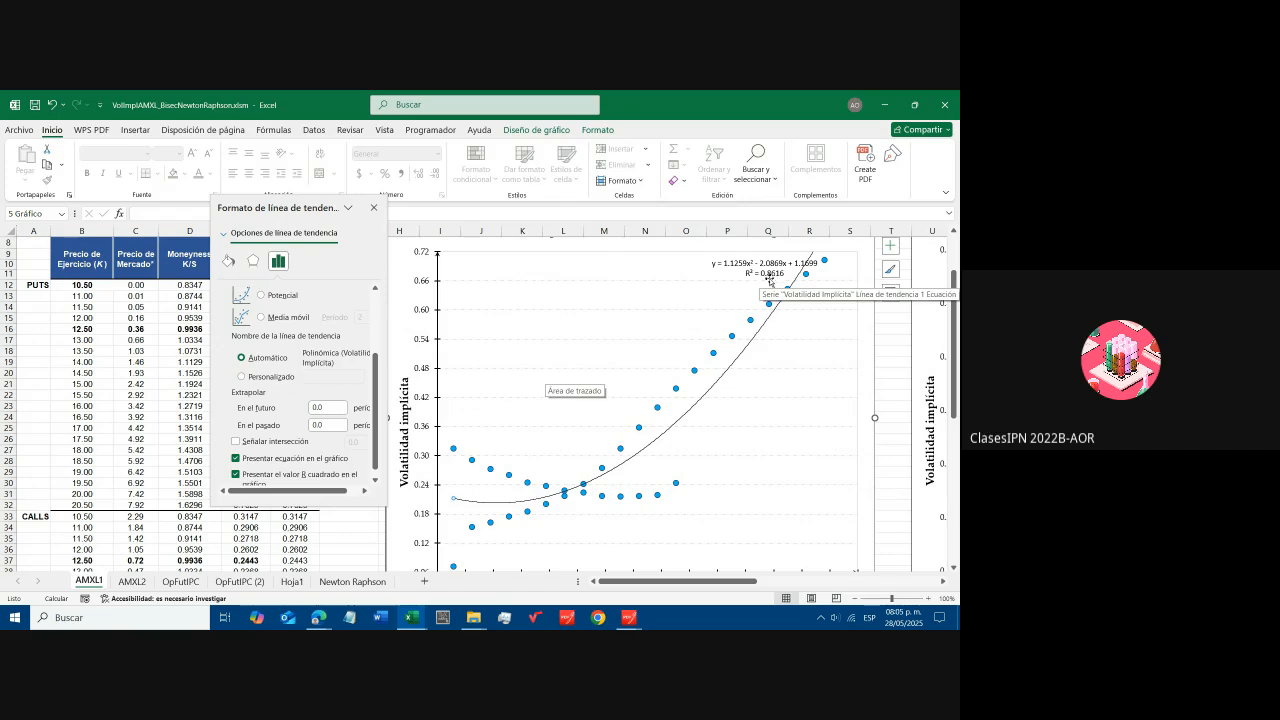
- Set the polynomial trendline's degree to 3
{"action": "scroll", "coordinate": [358, 347], "scroll_direction": "up", "scroll_amount": 2}
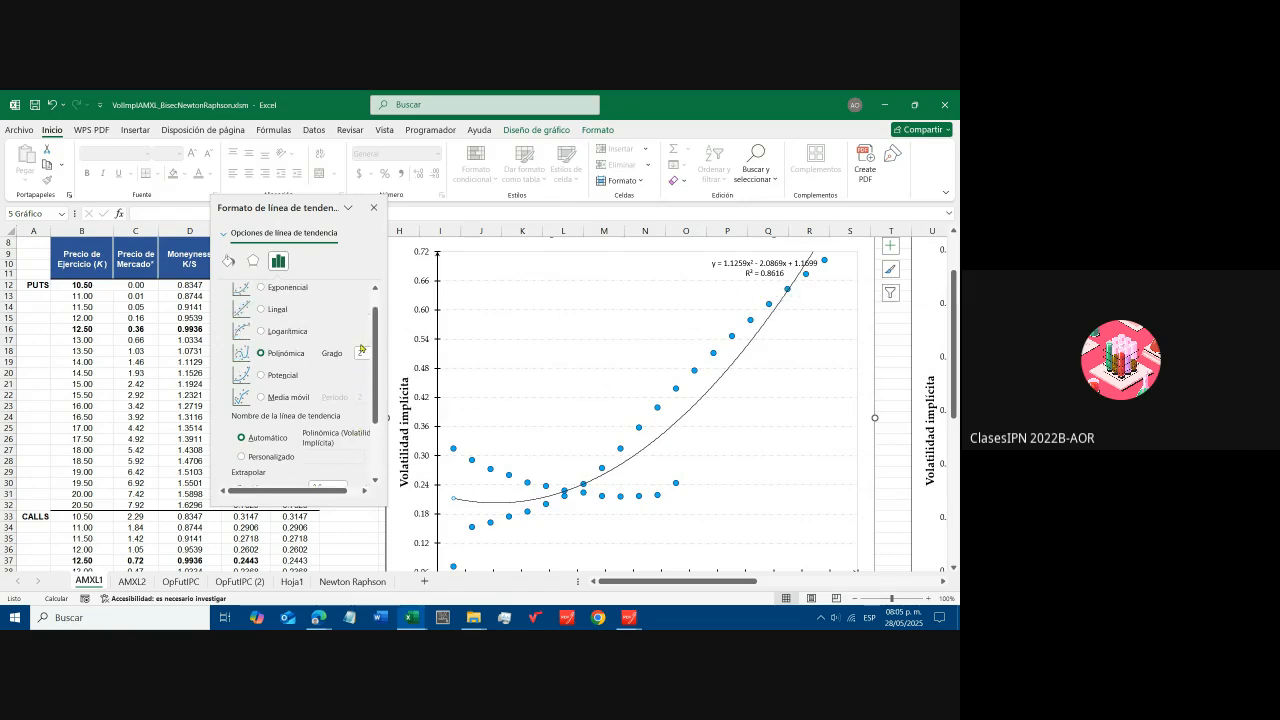
{"action": "left_click_drag", "start_coordinate": [386, 347], "coordinate": [394, 357]}
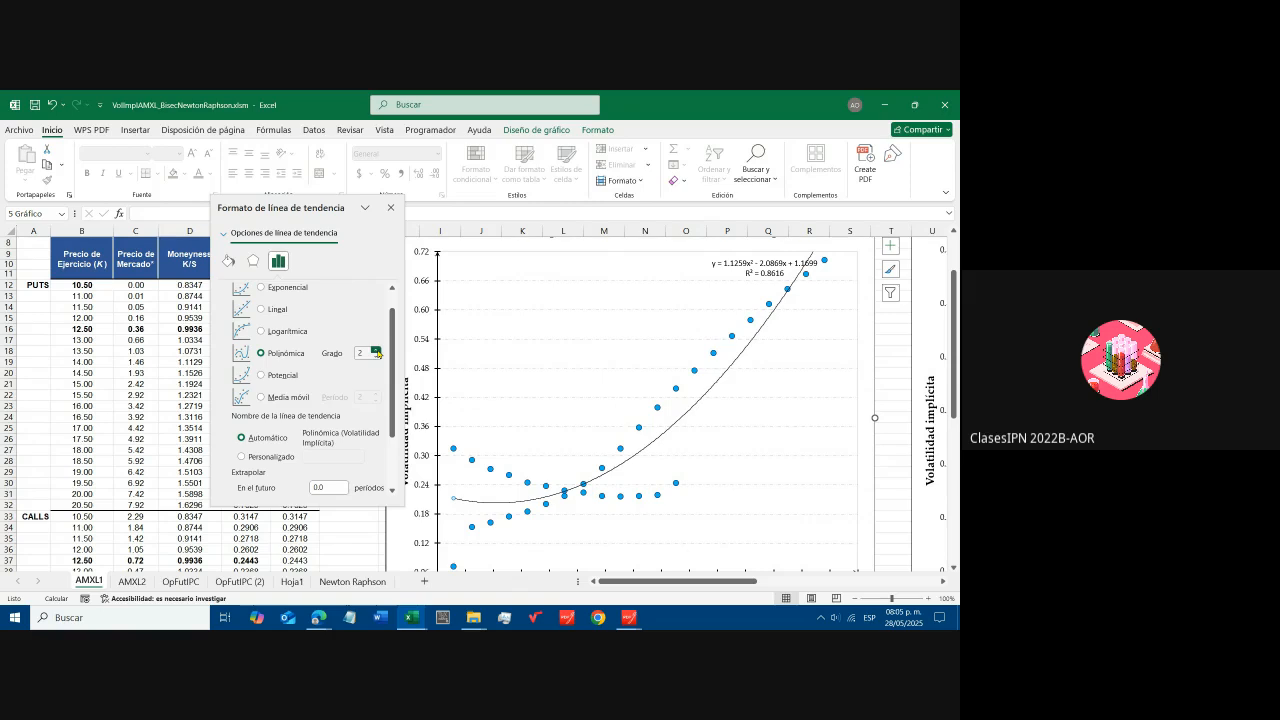
{"action": "left_click", "coordinate": [377, 349]}
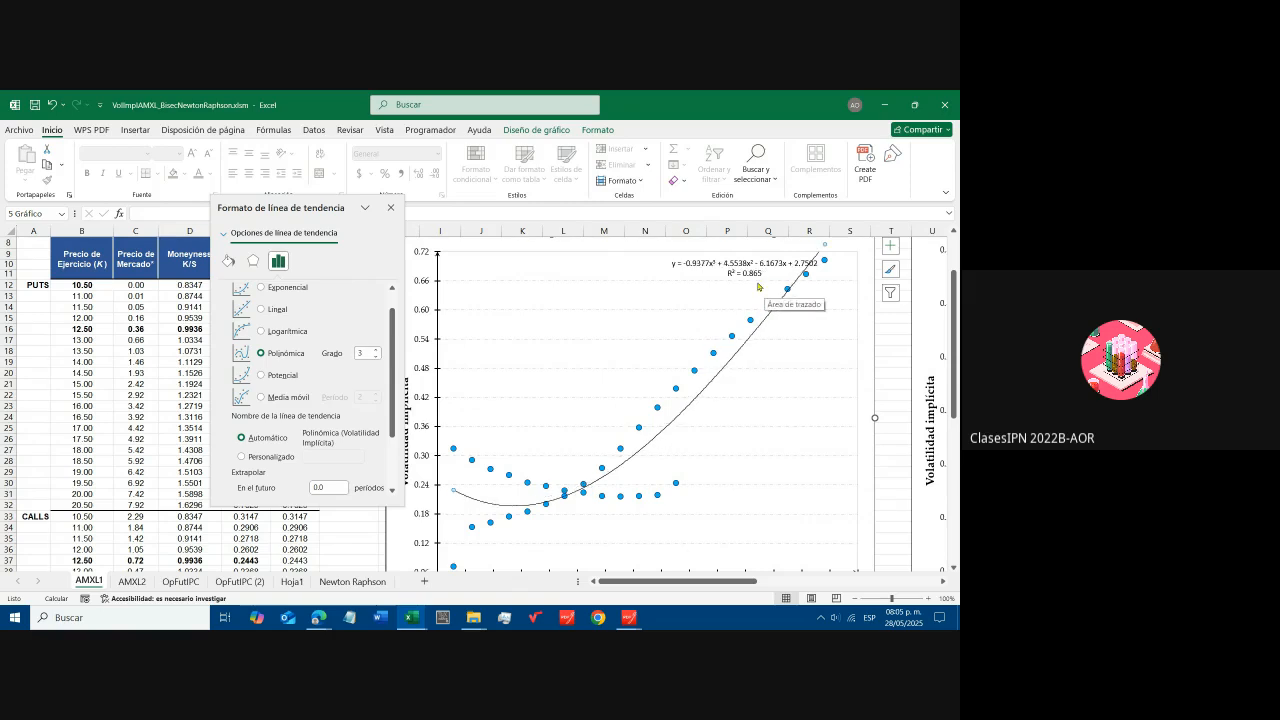
- Compare the chart's trendline equation and R-squared with the implied volatility slide in DSR8MX.pdf in the browser, and return to the workbook
{"action": "left_click", "coordinate": [628, 617]}
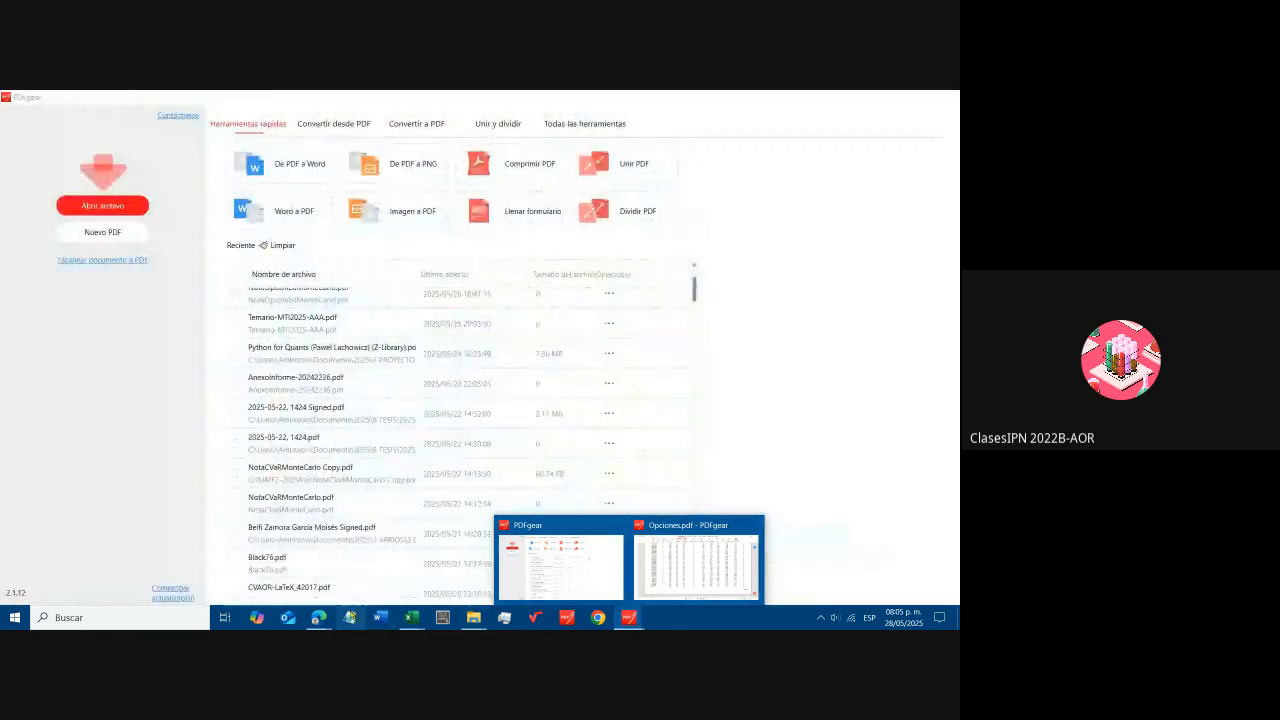
{"action": "mouse_move", "coordinate": [318, 617]}
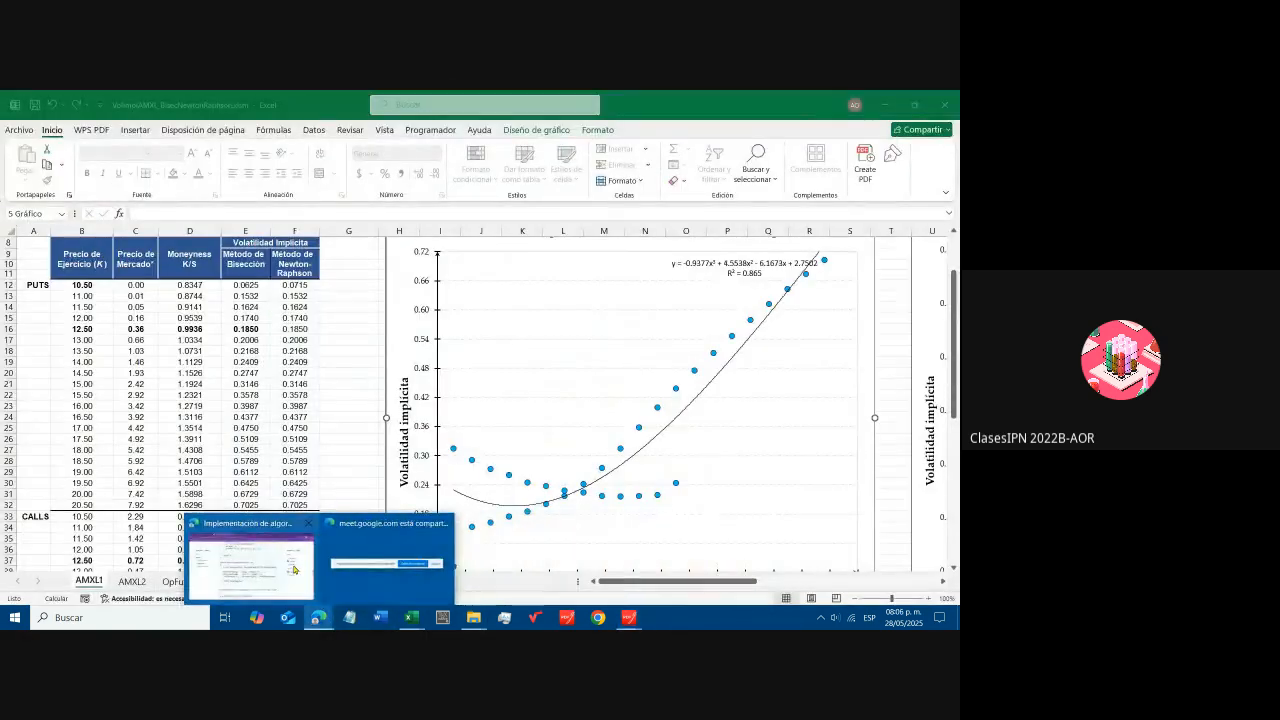
{"action": "left_click", "coordinate": [262, 564]}
{"action": "left_click", "coordinate": [90, 100]}
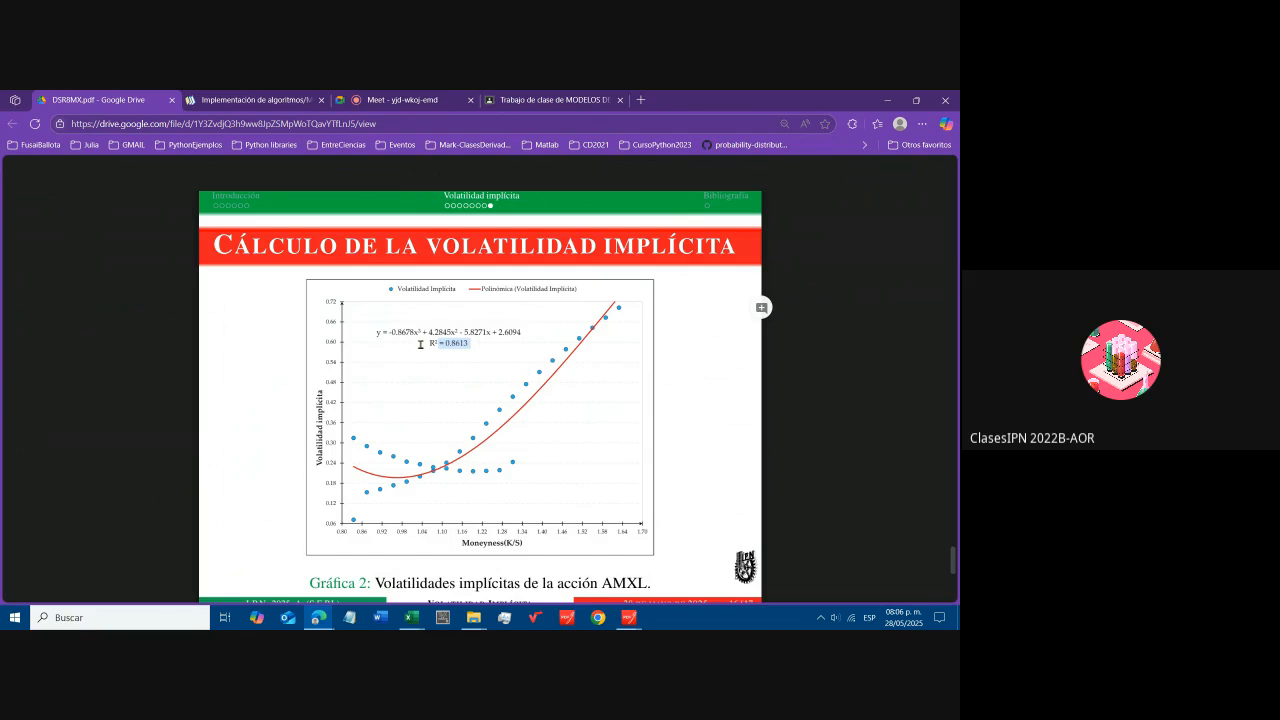
{"action": "mouse_move", "coordinate": [410, 617]}
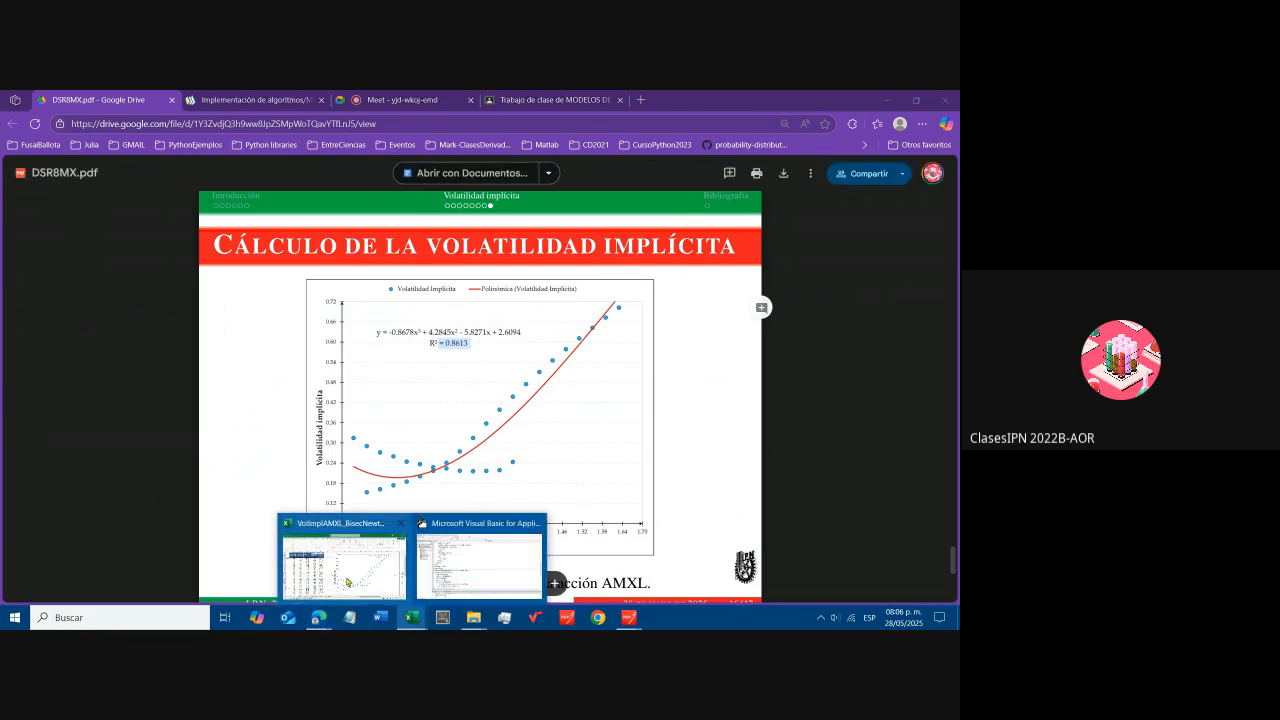
{"action": "left_click", "coordinate": [337, 555]}
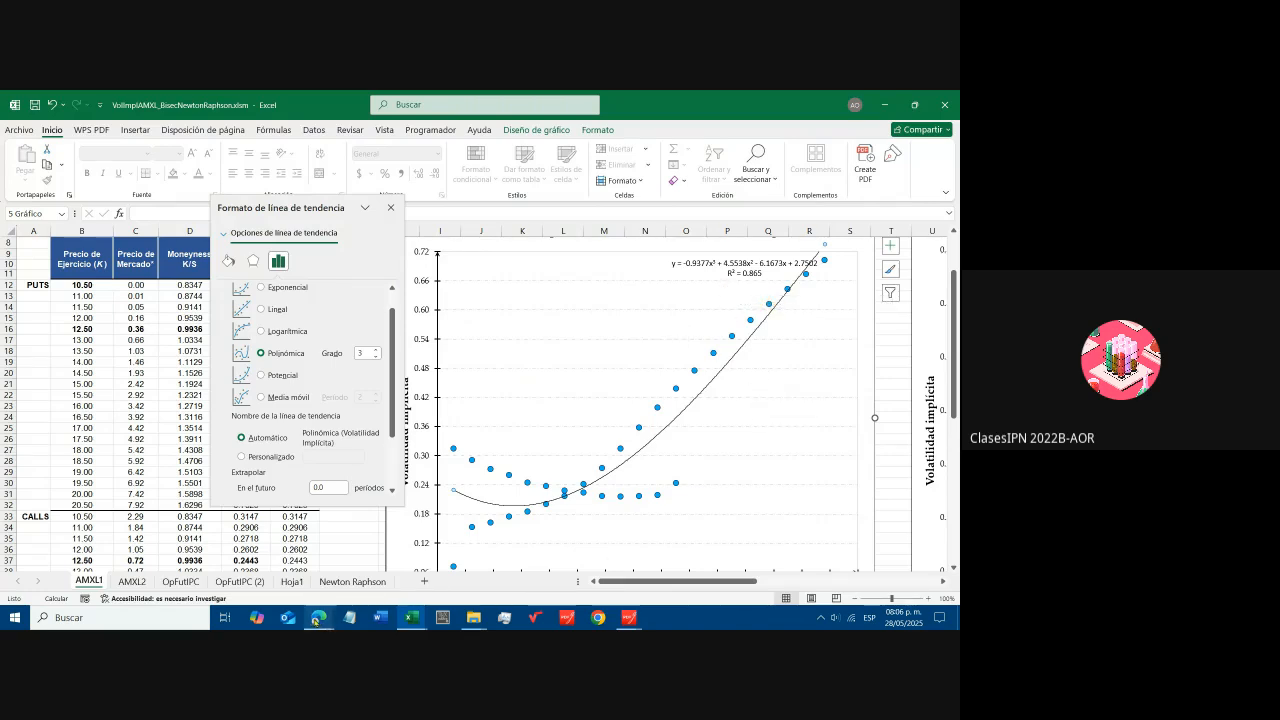
{"action": "mouse_move", "coordinate": [318, 617]}
{"action": "left_click", "coordinate": [245, 555]}
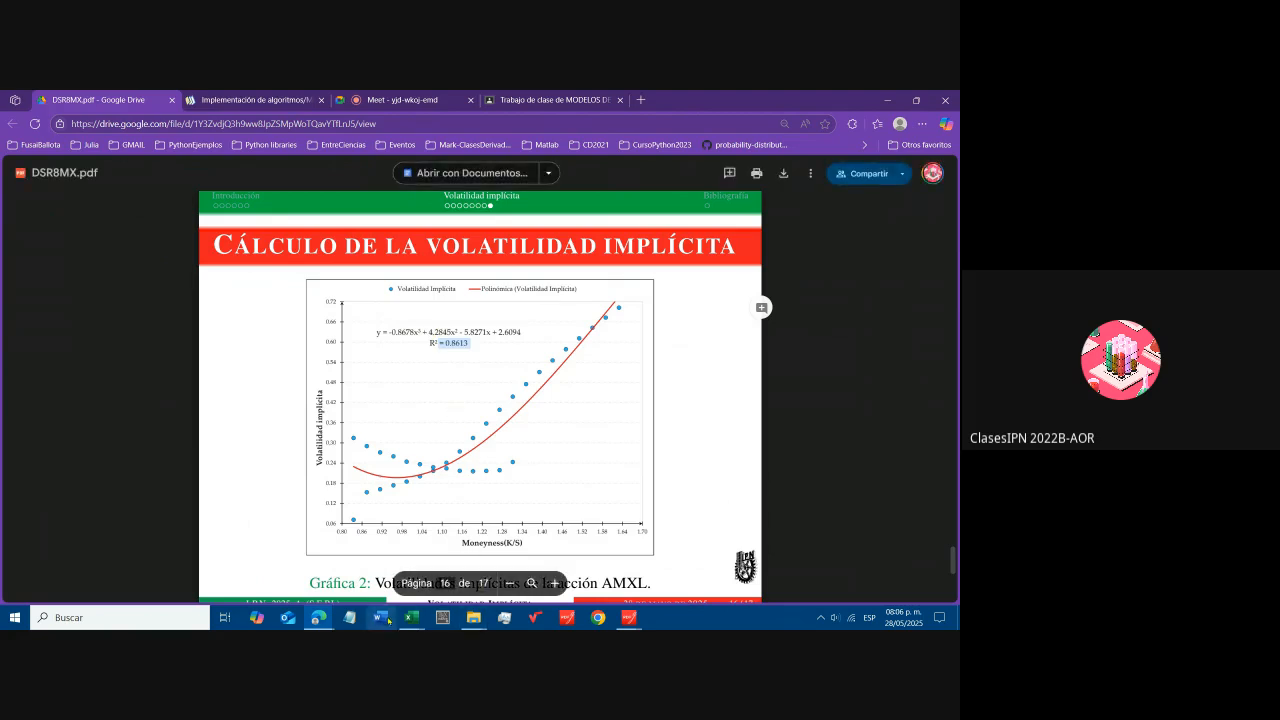
{"action": "mouse_move", "coordinate": [410, 617]}
{"action": "left_click", "coordinate": [338, 560]}
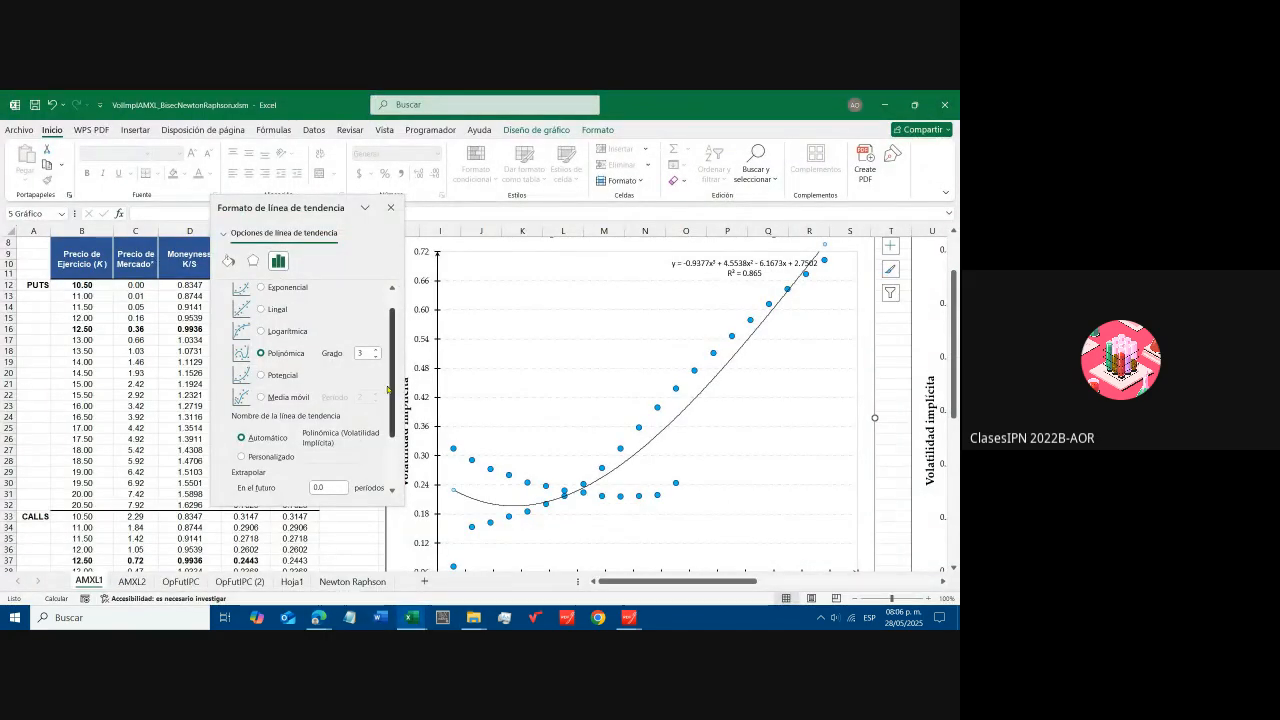
- Try degree 4 for the polynomial trendline and set it back to 3
{"action": "left_click", "coordinate": [377, 351]}
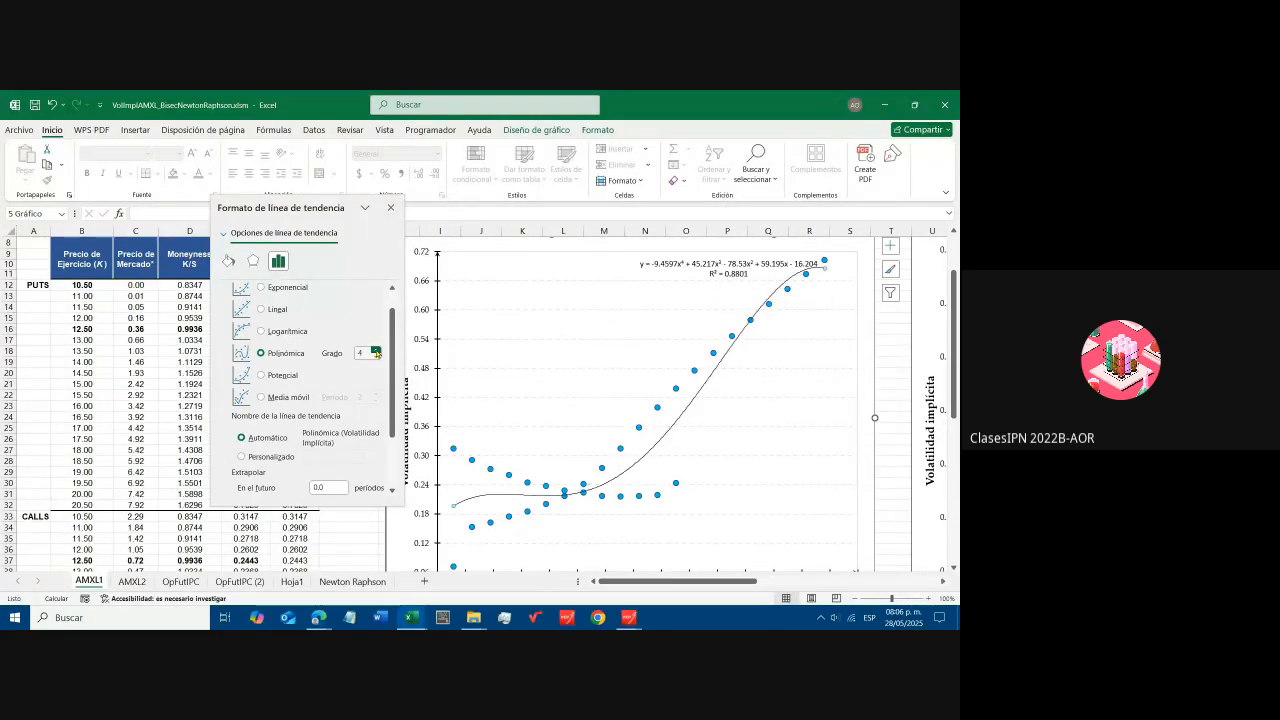
{"action": "left_click", "coordinate": [377, 357]}
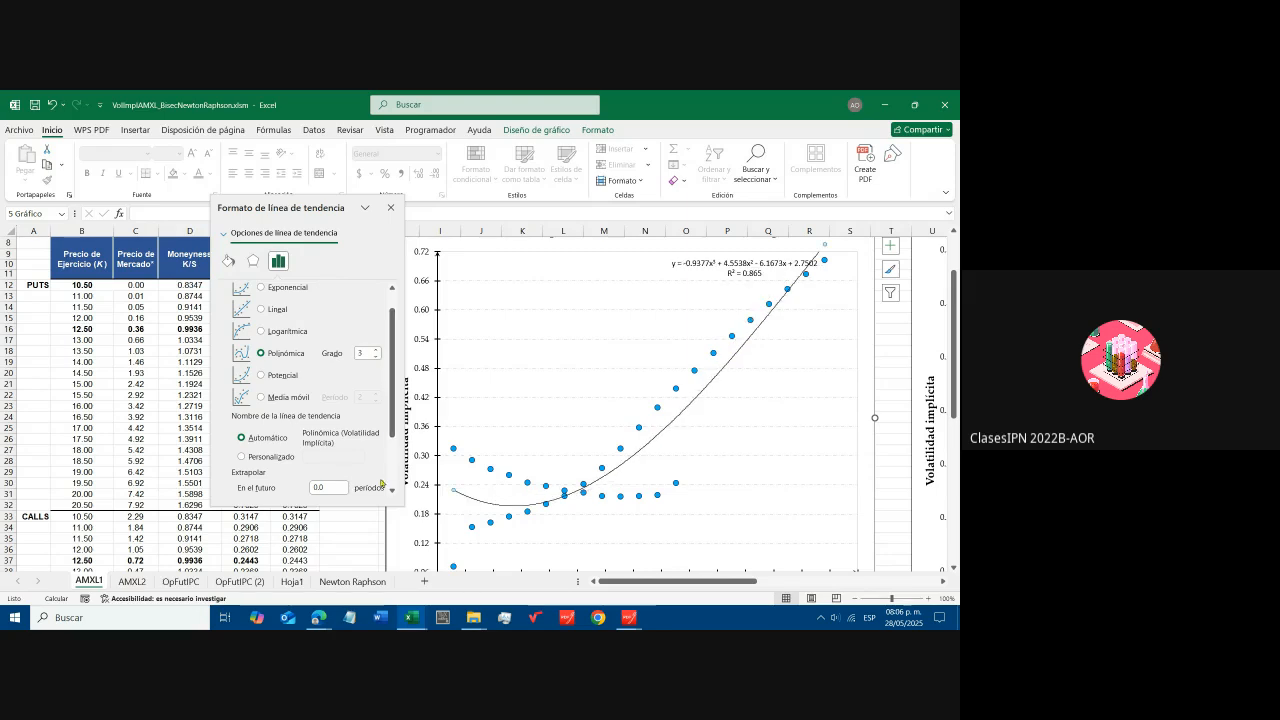
- Review the remaining trendline options and close the trendline formatting settings
{"action": "scroll", "coordinate": [372, 428], "scroll_direction": "down", "scroll_amount": 2}
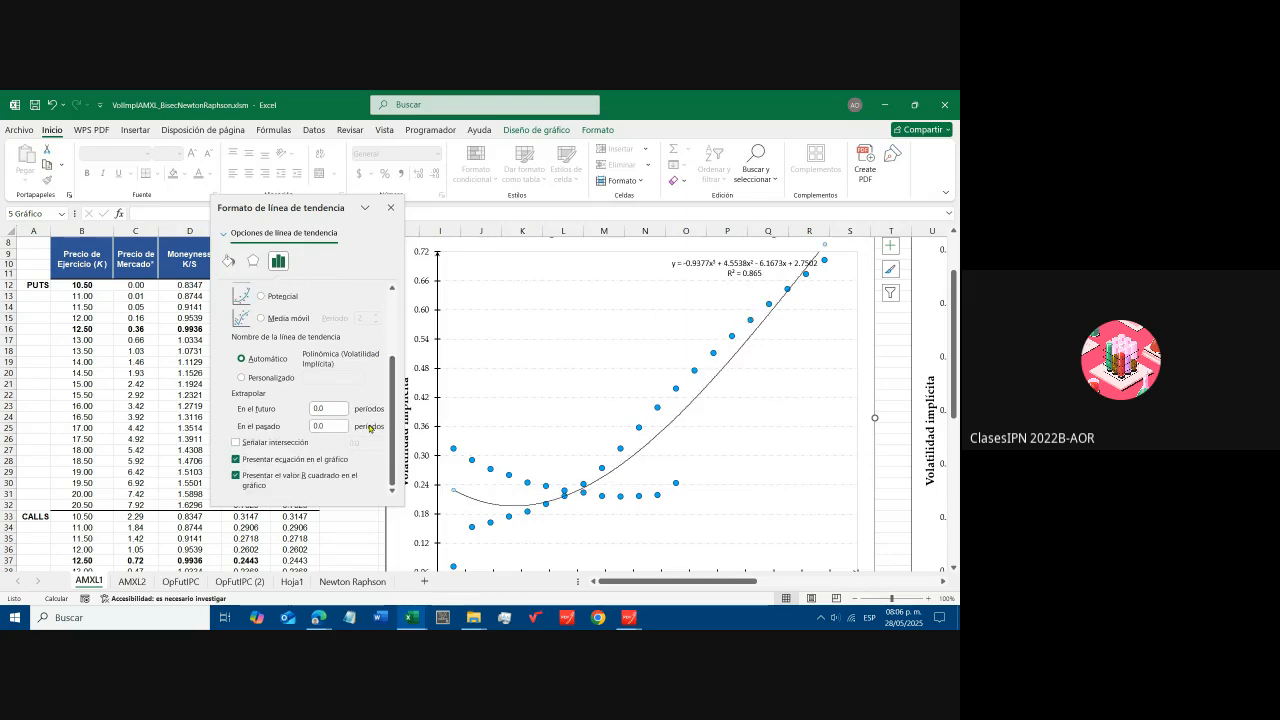
{"action": "left_click", "coordinate": [390, 207]}
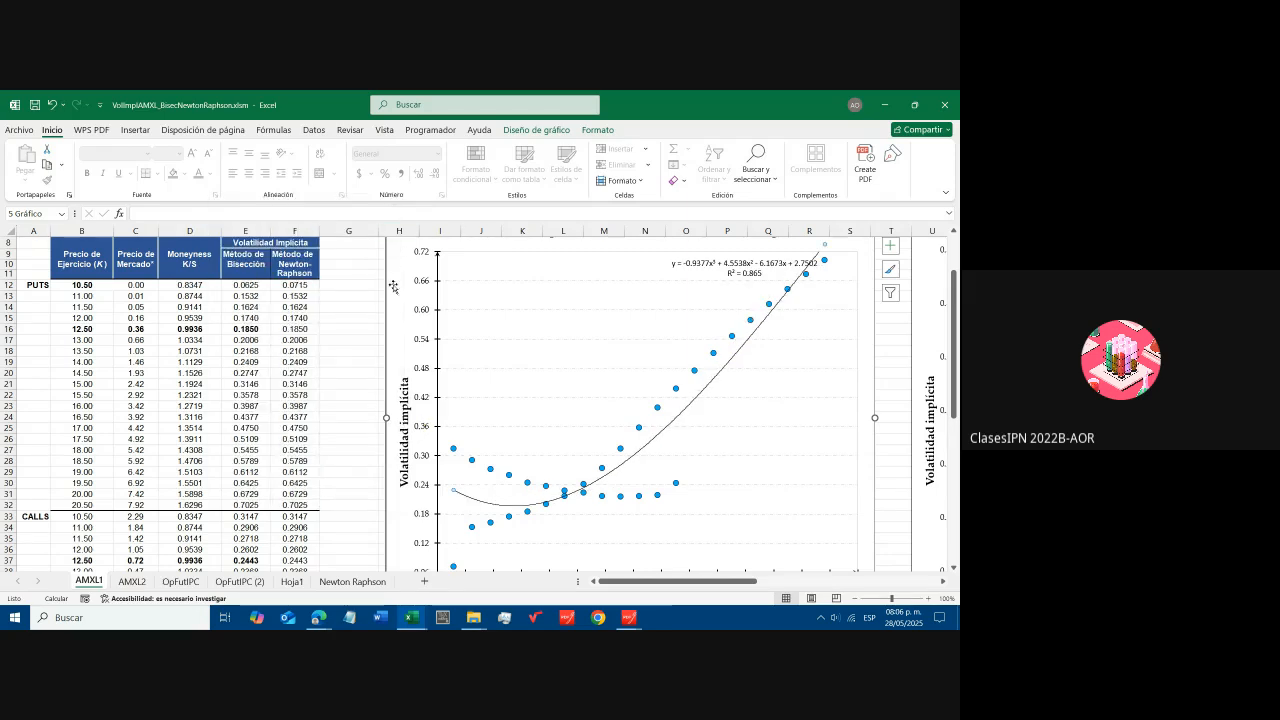
{"action": "left_click", "coordinate": [377, 341]}
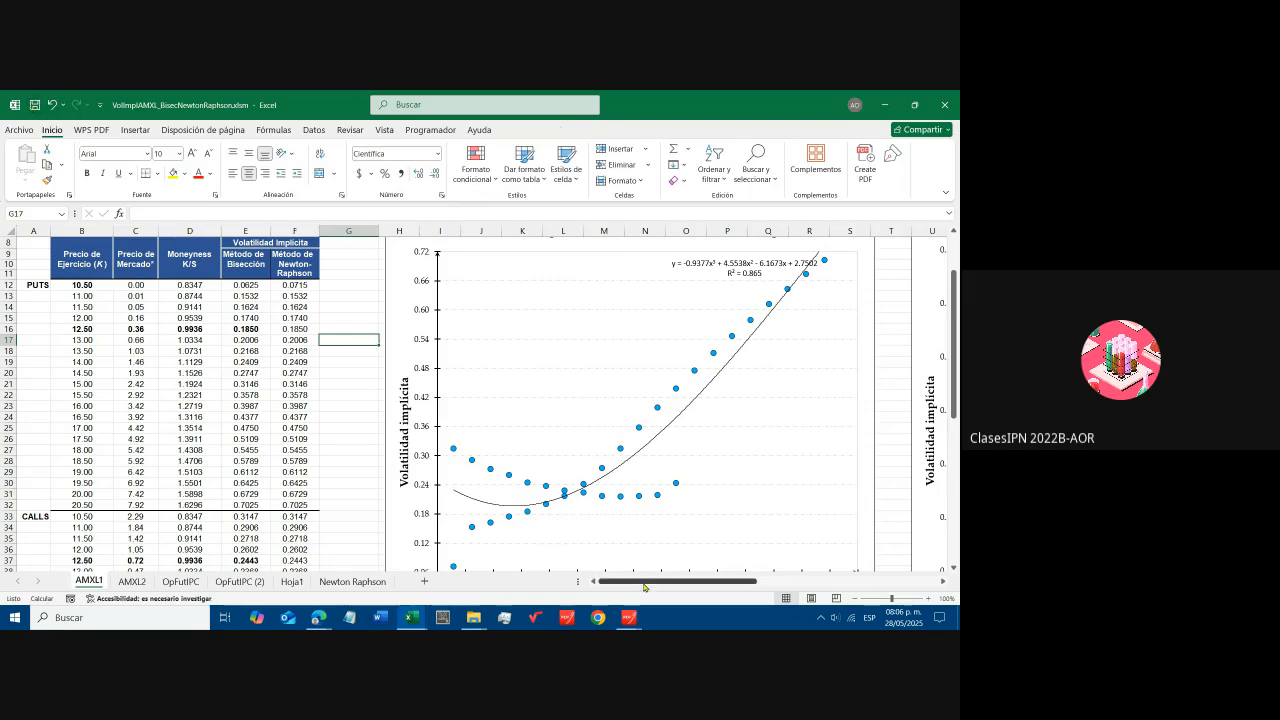
- Format the polynomial trendline on the combined implied volatility chart as a solid red line 1.25 pt wide
{"action": "scroll", "coordinate": [641, 555], "scroll_direction": "right", "scroll_amount": 5}
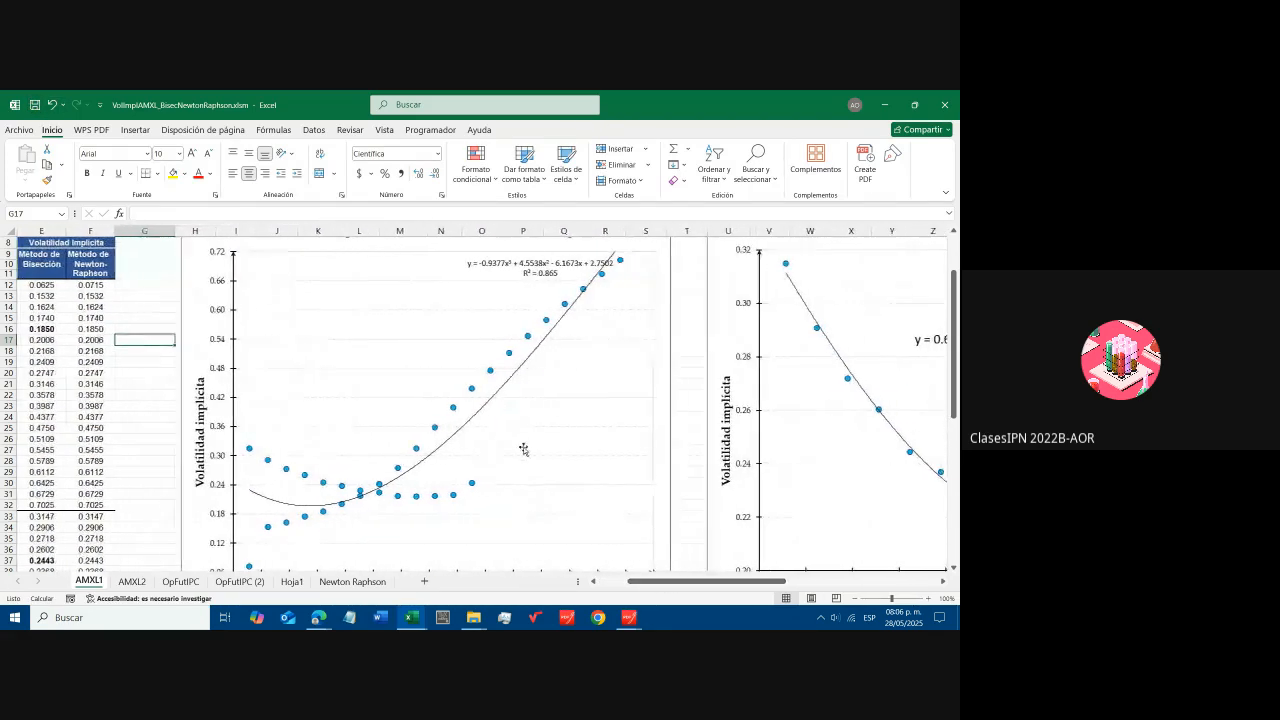
{"action": "right_click", "coordinate": [468, 423]}
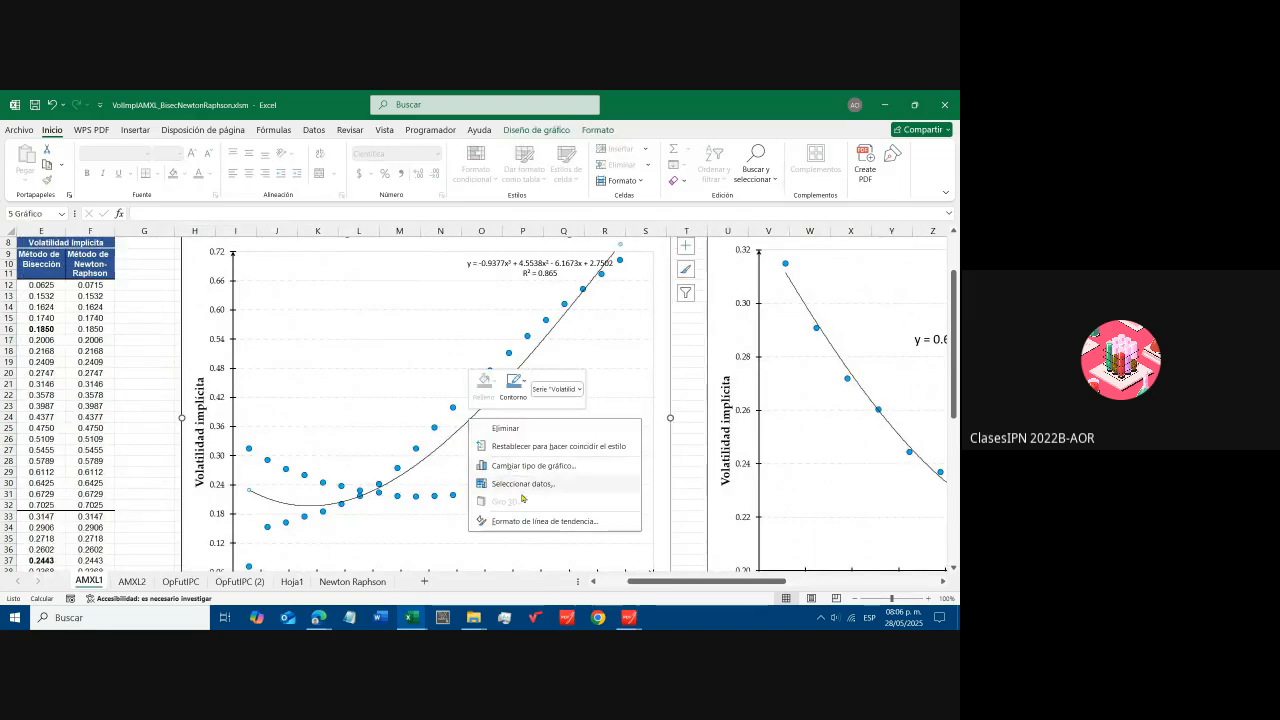
{"action": "left_click", "coordinate": [560, 531]}
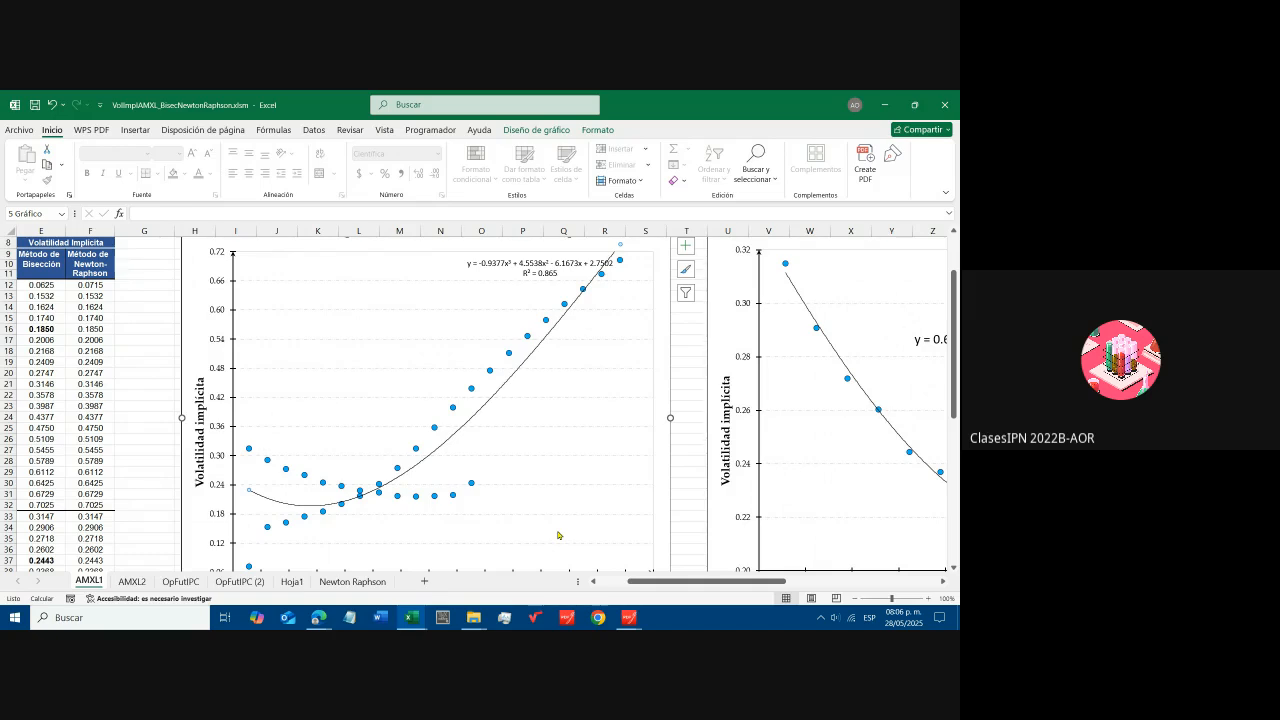
{"action": "right_click", "coordinate": [493, 401]}
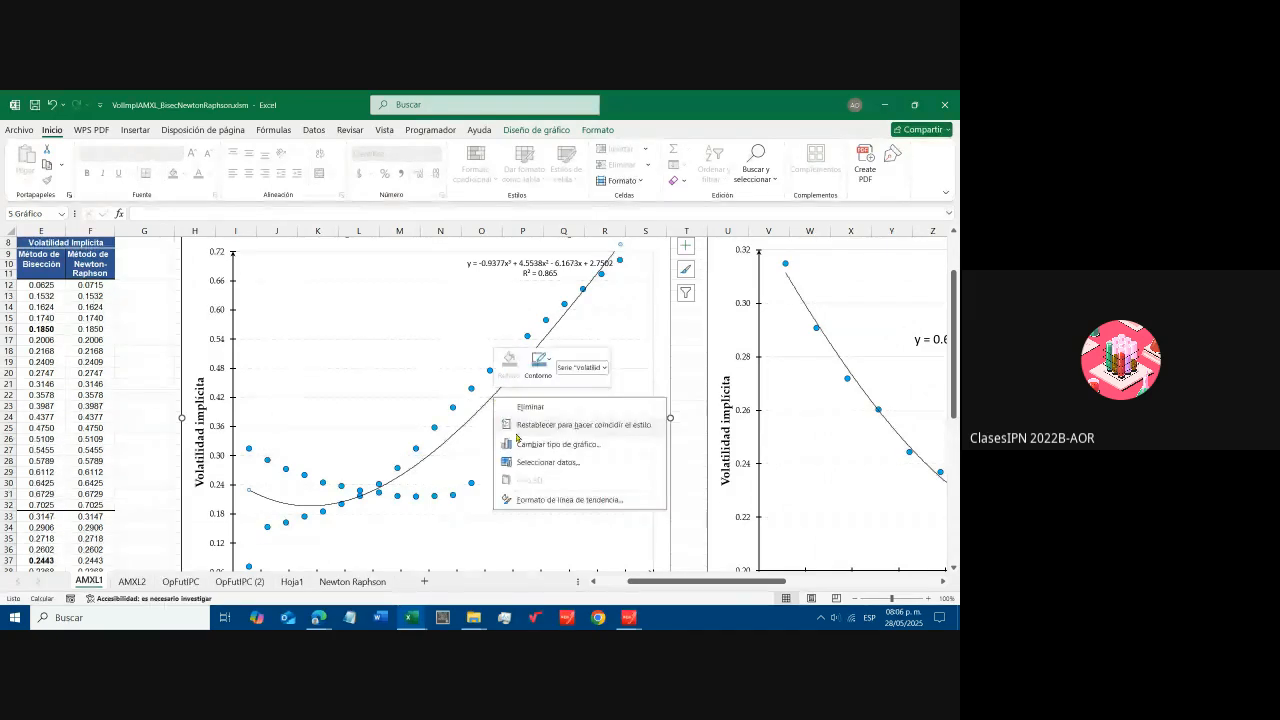
{"action": "left_click", "coordinate": [565, 499]}
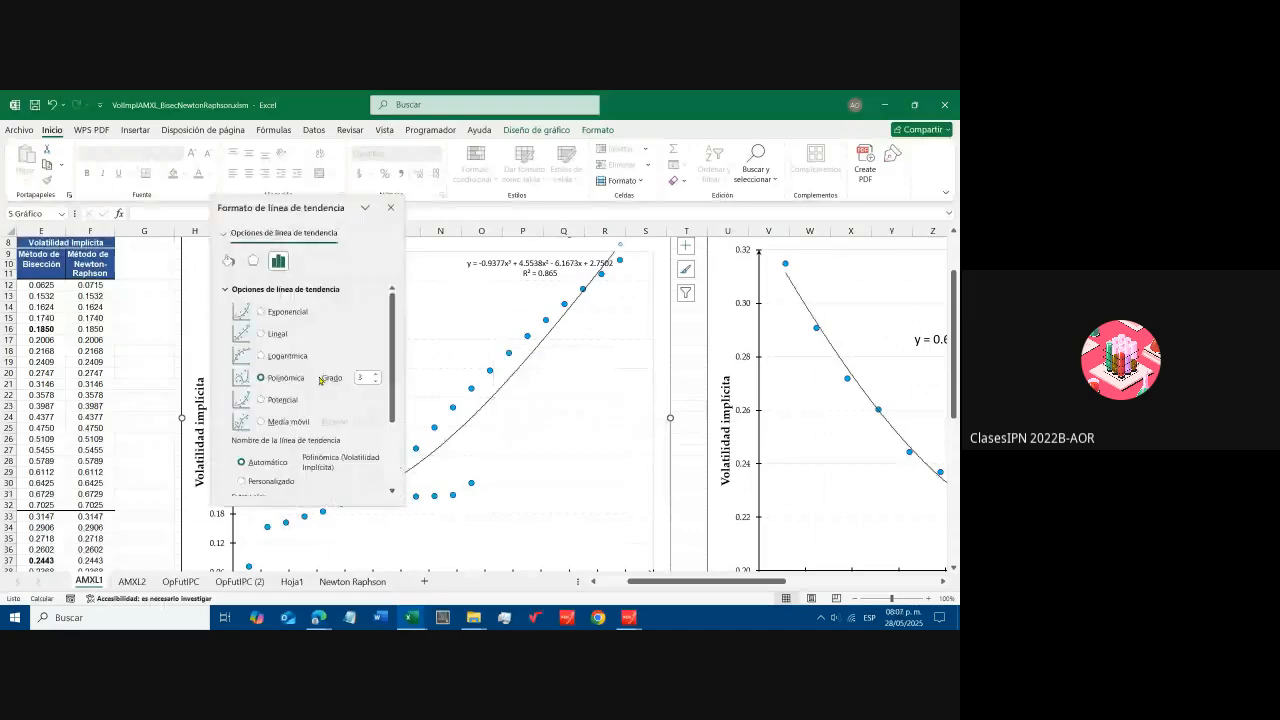
{"action": "scroll", "coordinate": [320, 379], "scroll_direction": "down", "scroll_amount": 3}
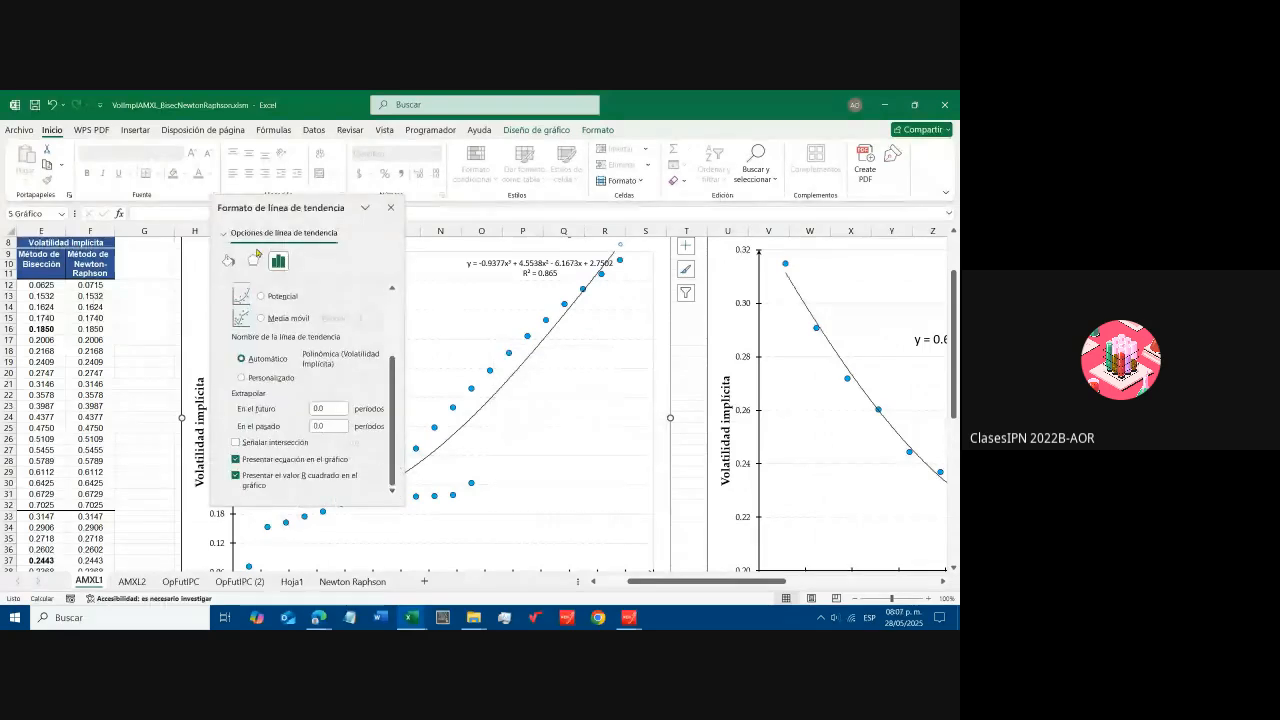
{"action": "left_click", "coordinate": [255, 259]}
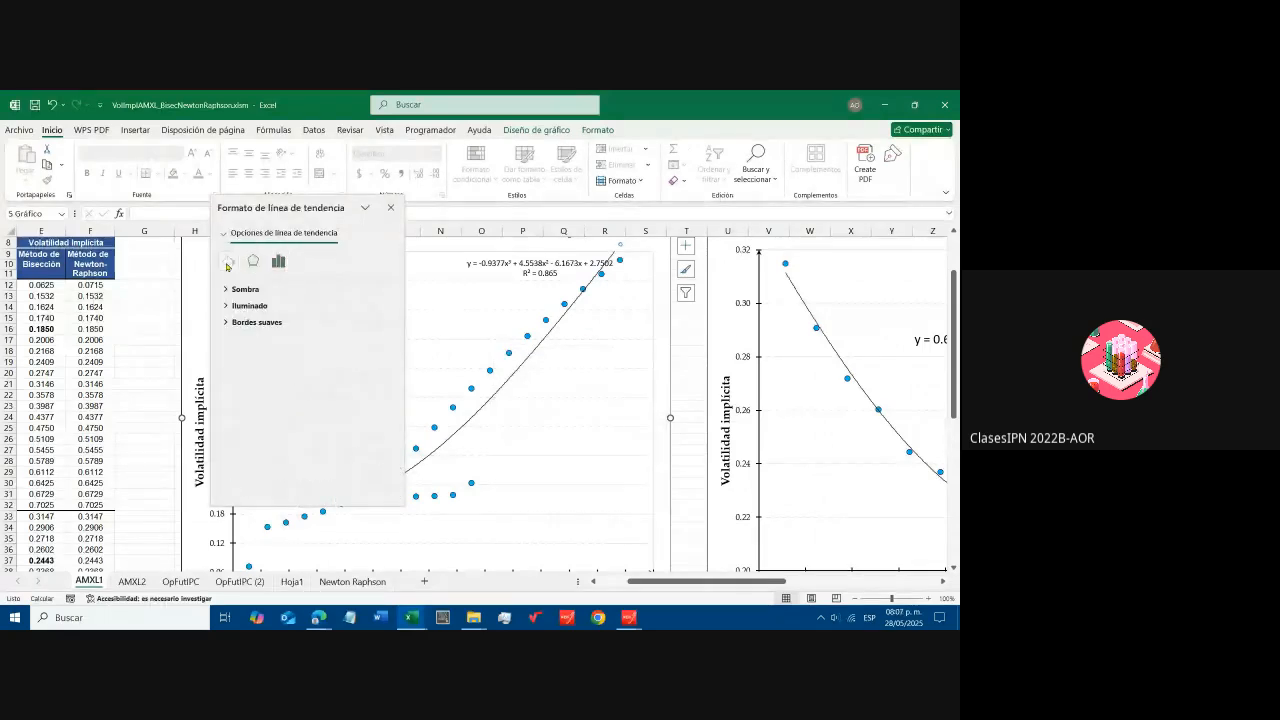
{"action": "left_click", "coordinate": [228, 262]}
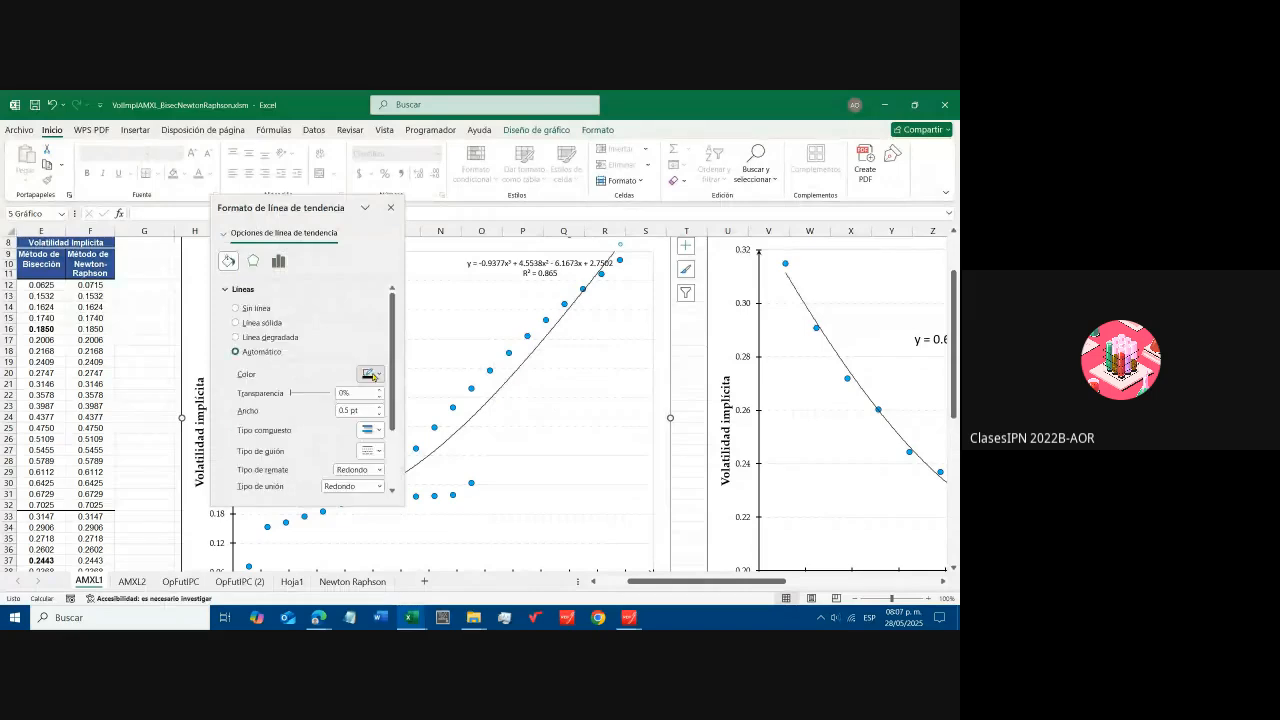
{"action": "left_click", "coordinate": [368, 374]}
{"action": "left_click", "coordinate": [379, 407]}
{"action": "left_click", "coordinate": [379, 407]}
{"action": "left_click", "coordinate": [379, 407]}
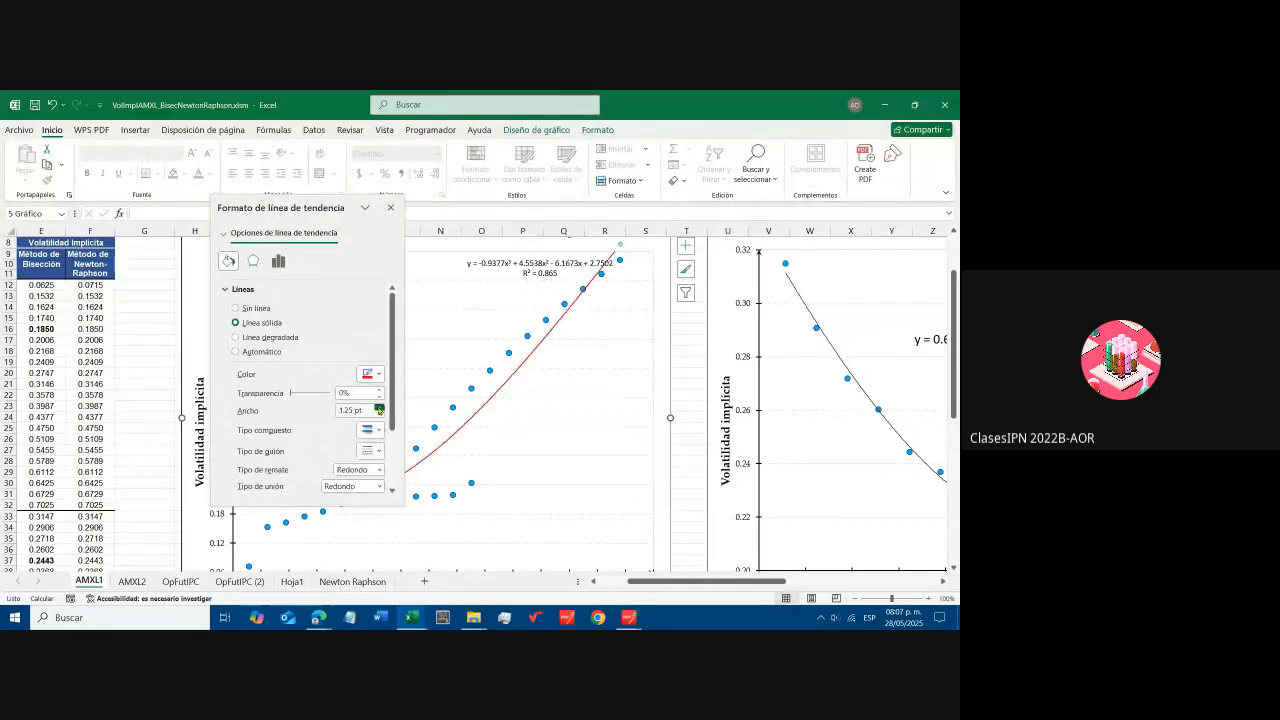
{"action": "left_click", "coordinate": [390, 207]}
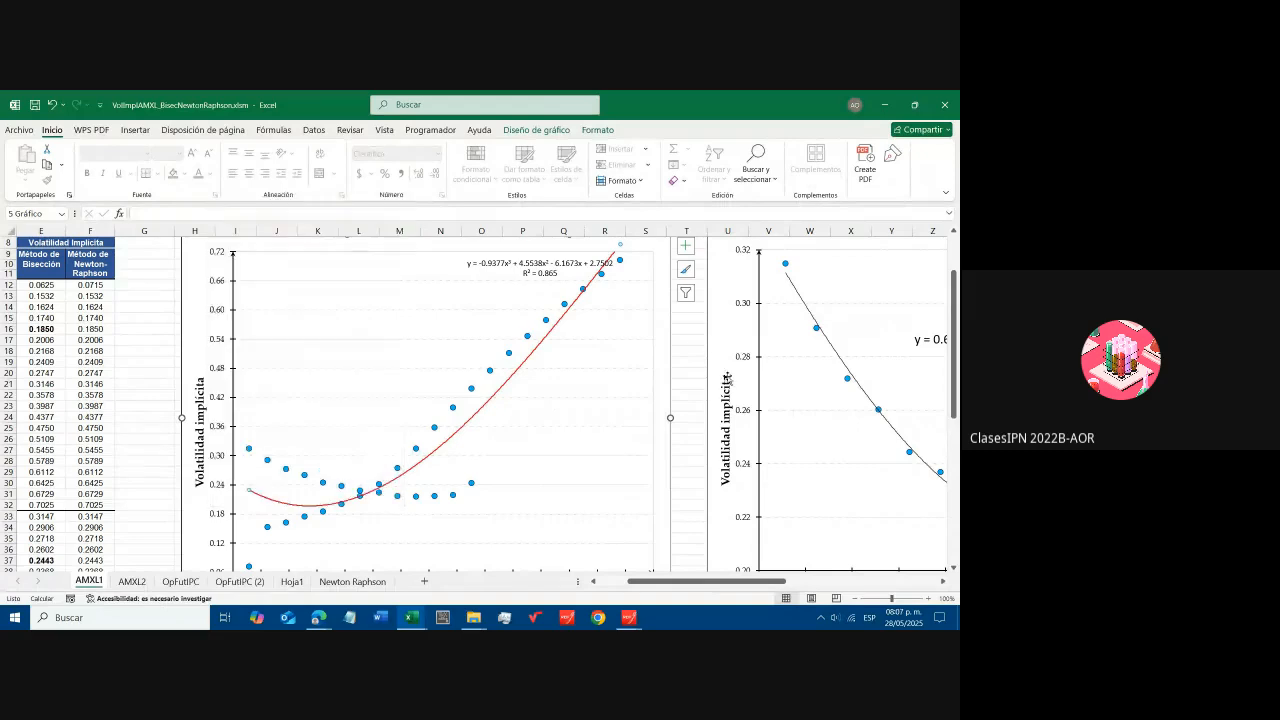
{"action": "left_click", "coordinate": [688, 350]}
- Examine the separate calls and puts implied volatility charts with their trendlines, equations and R-squared values
{"action": "left_click_drag", "start_coordinate": [725, 581], "coordinate": [836, 597]}
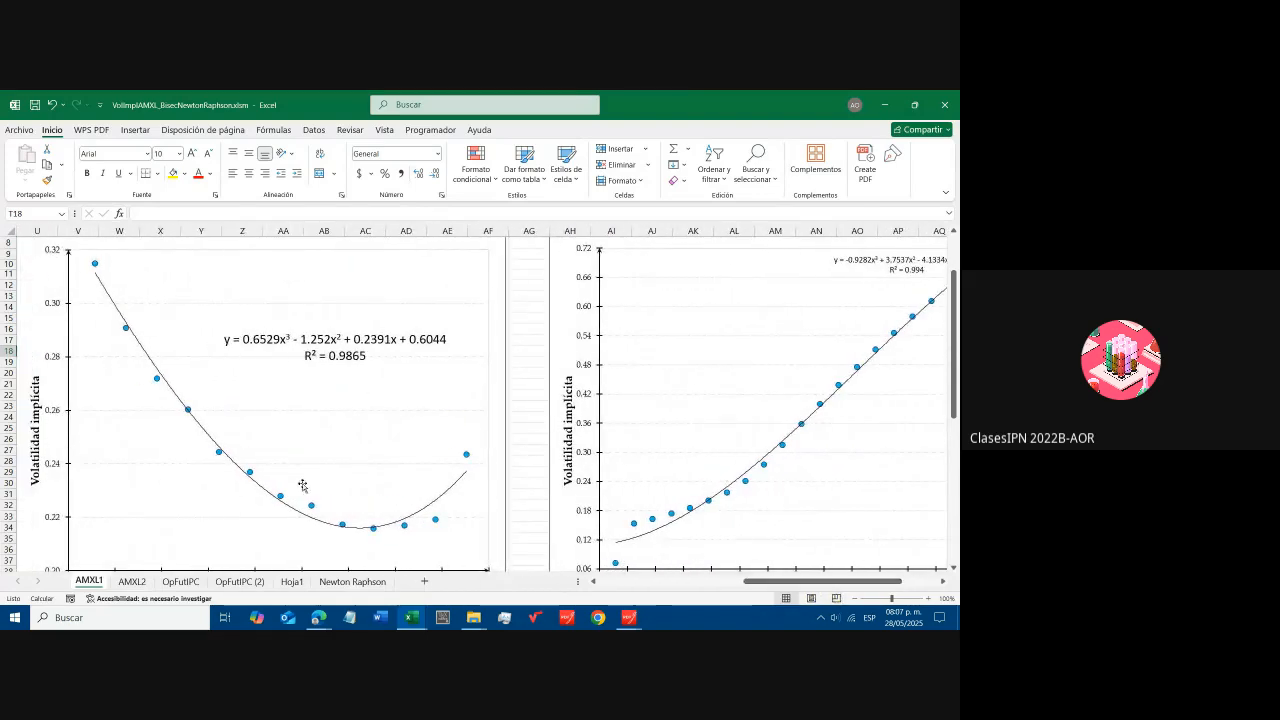
{"action": "scroll", "coordinate": [244, 467], "scroll_direction": "down", "scroll_amount": 2}
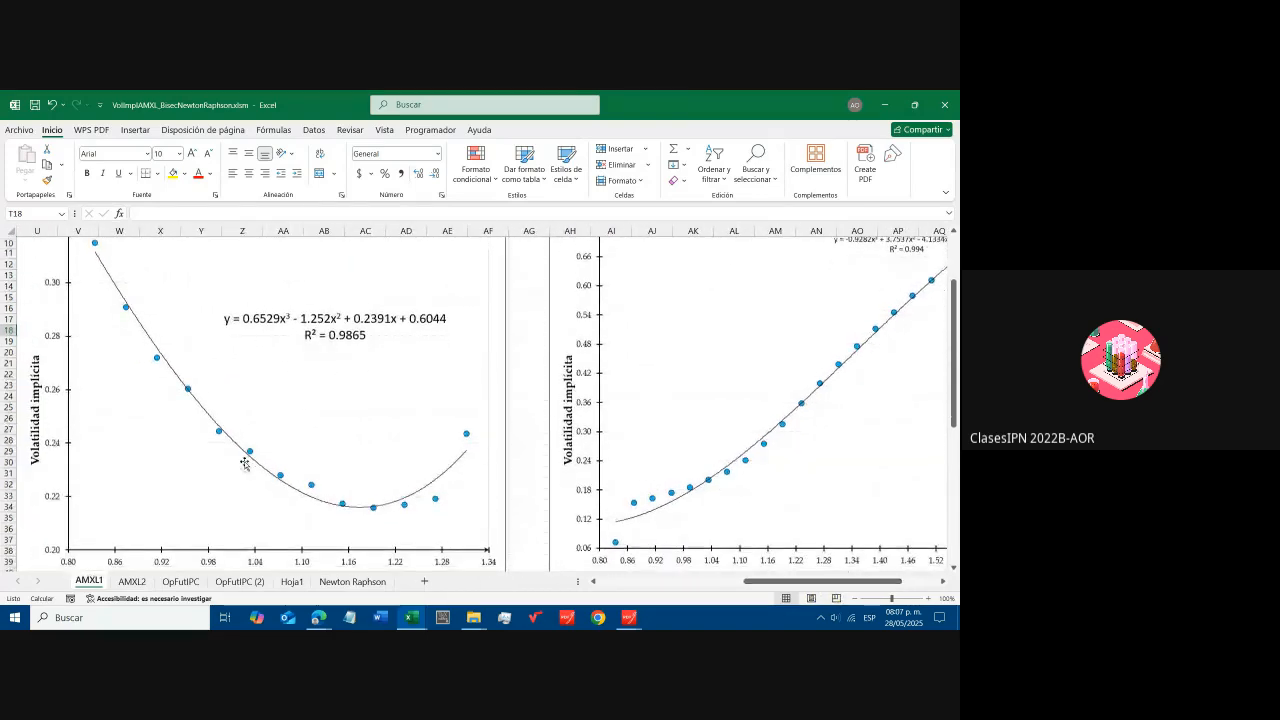
{"action": "scroll", "coordinate": [244, 463], "scroll_direction": "down", "scroll_amount": 2}
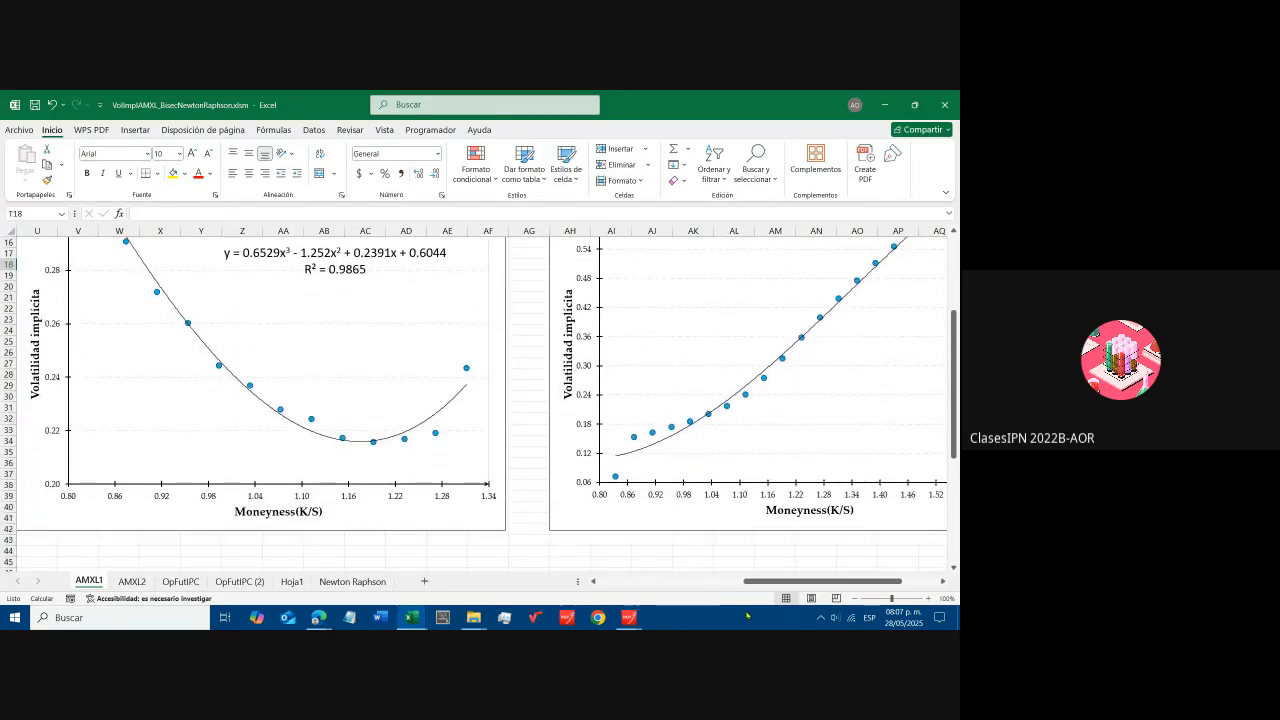
{"action": "left_click_drag", "start_coordinate": [776, 586], "coordinate": [770, 587]}
{"action": "scroll", "coordinate": [478, 482], "scroll_direction": "up", "scroll_amount": 6}
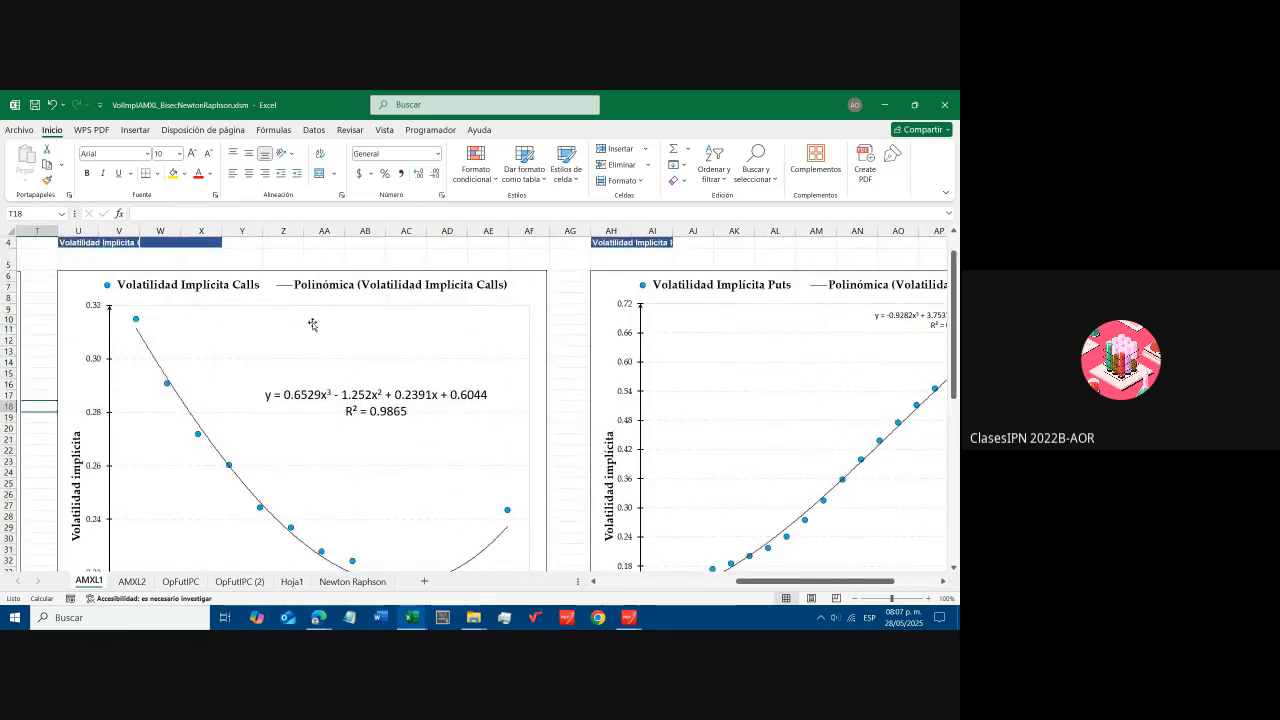
{"action": "scroll", "coordinate": [341, 394], "scroll_direction": "down", "scroll_amount": 1}
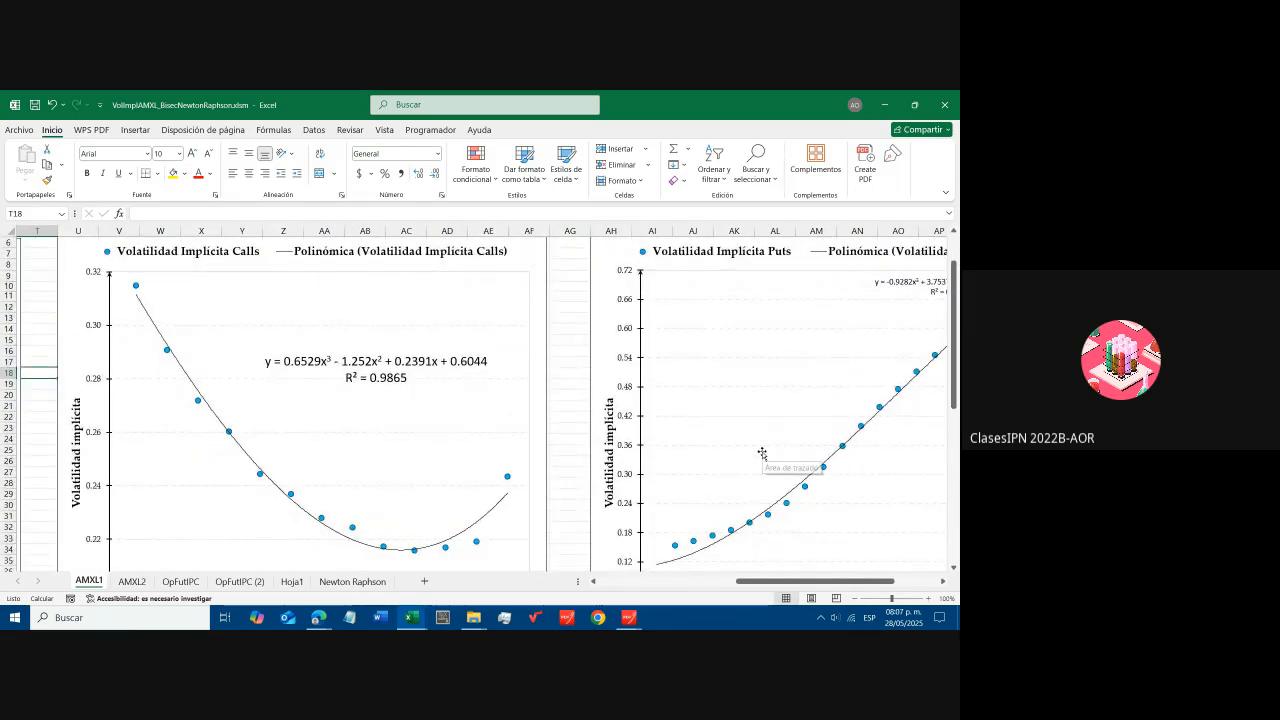
{"action": "left_click_drag", "start_coordinate": [807, 582], "coordinate": [821, 583]}
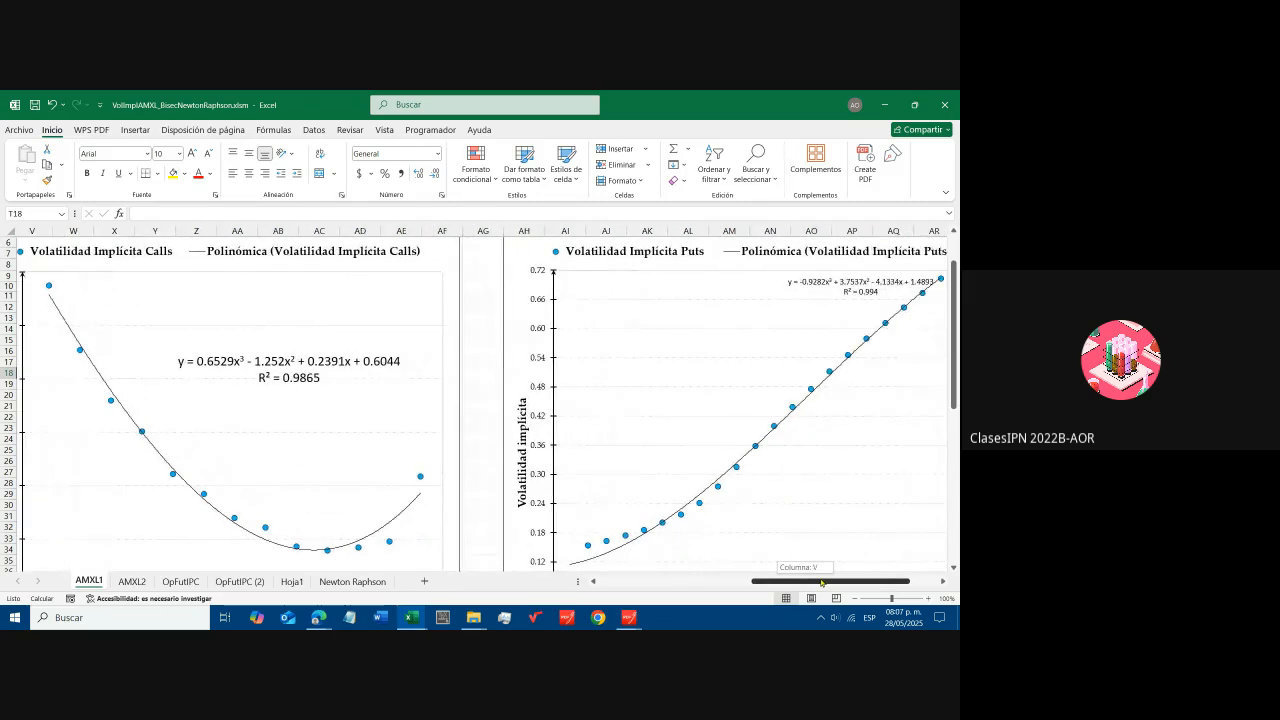
{"action": "left_click_drag", "start_coordinate": [822, 583], "coordinate": [819, 583]}
- Move the puts chart's trendline equation label to the upper-left area of the plot and enlarge its font
{"action": "left_click", "coordinate": [805, 276]}
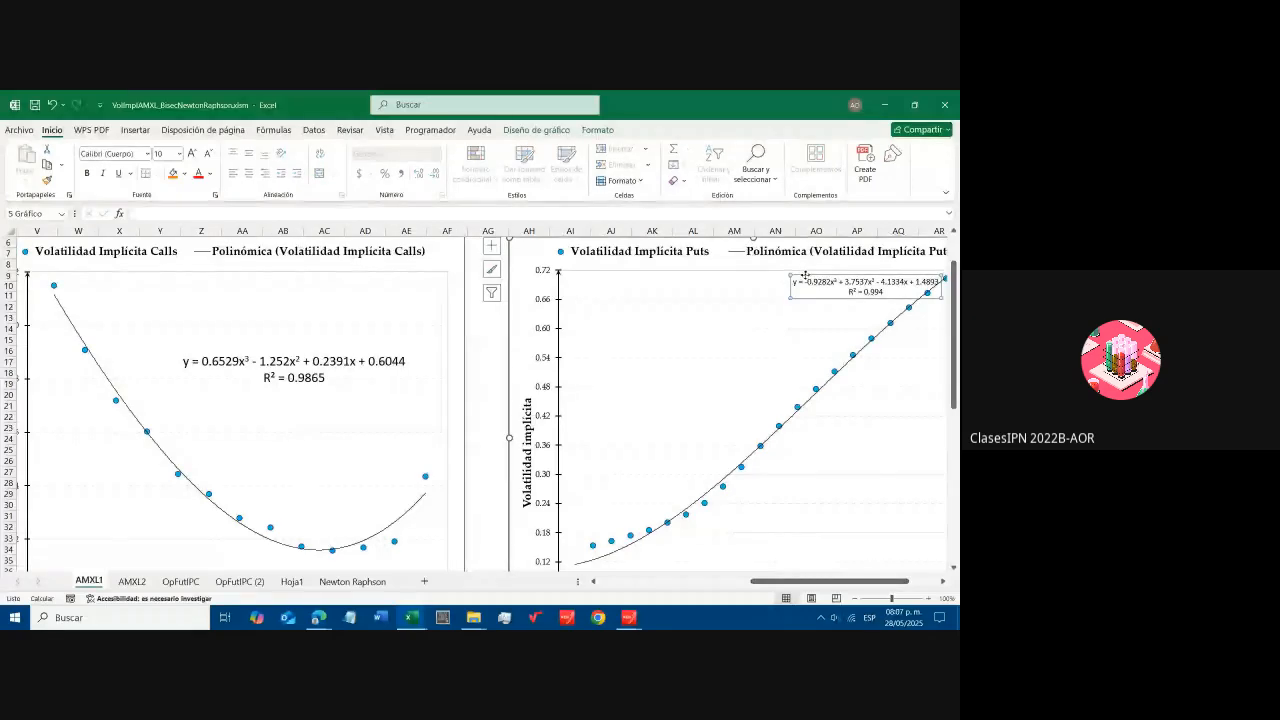
{"action": "left_click_drag", "start_coordinate": [805, 276], "coordinate": [638, 299]}
{"action": "left_click_drag", "start_coordinate": [722, 315], "coordinate": [627, 308]}
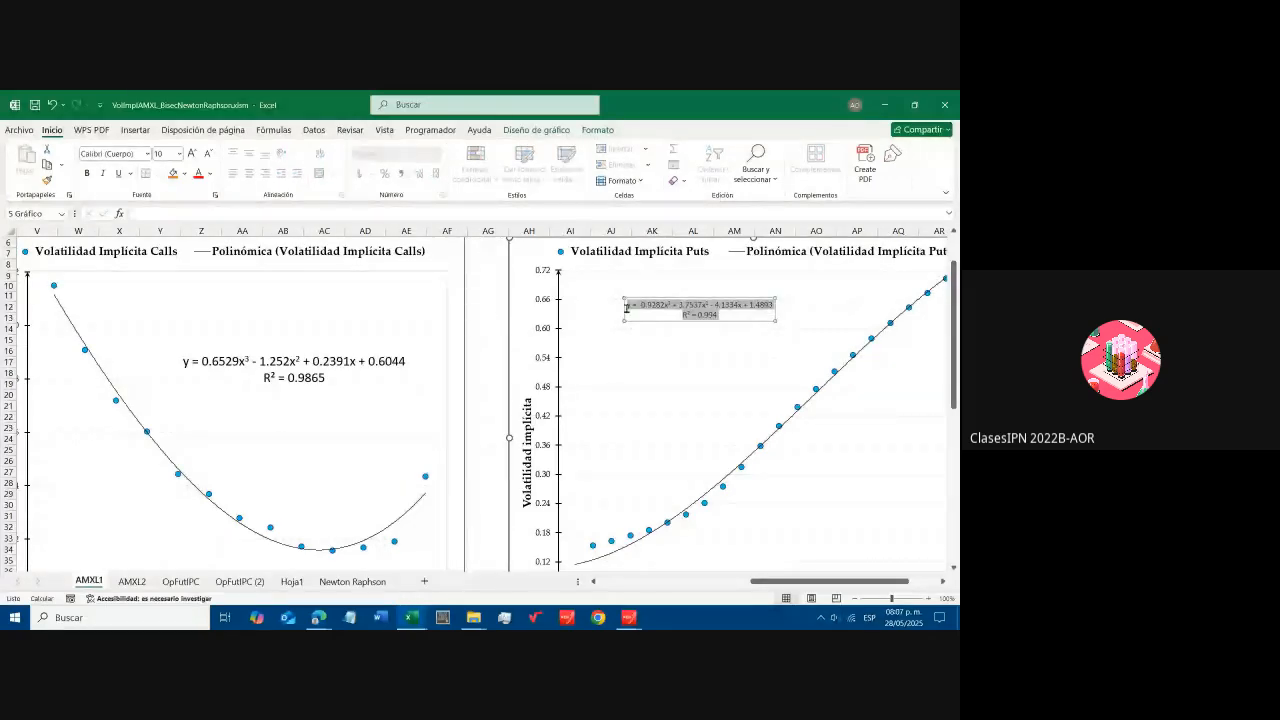
{"action": "left_click", "coordinate": [180, 153]}
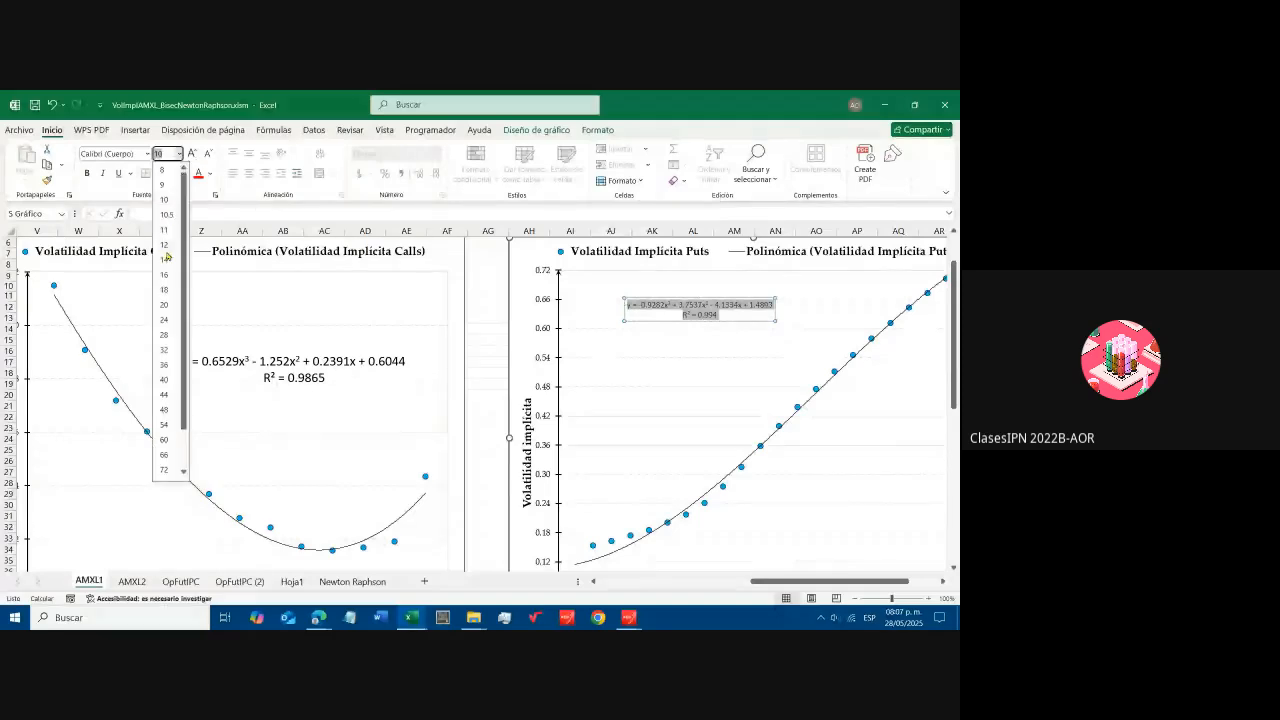
{"action": "left_click", "coordinate": [167, 257]}
{"action": "left_click", "coordinate": [643, 351]}
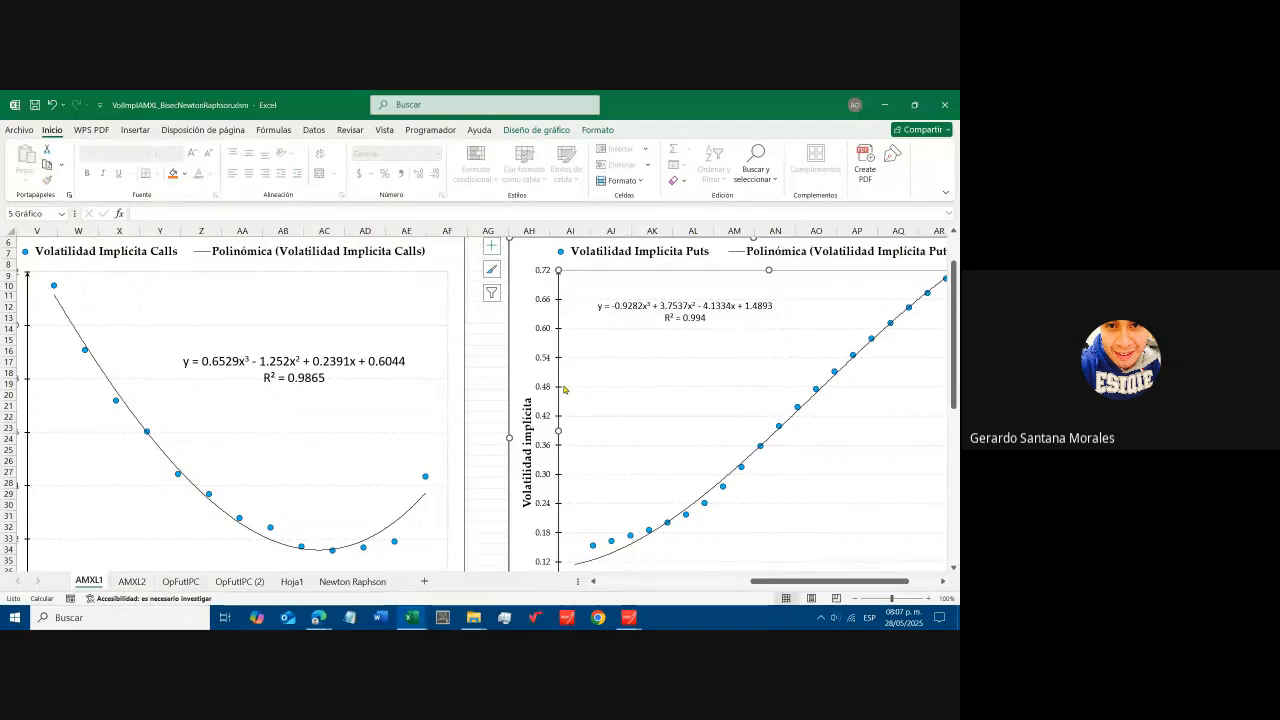
- Delete the polynomial trendlines from the calls and puts implied volatility charts
{"action": "left_click", "coordinate": [419, 503]}
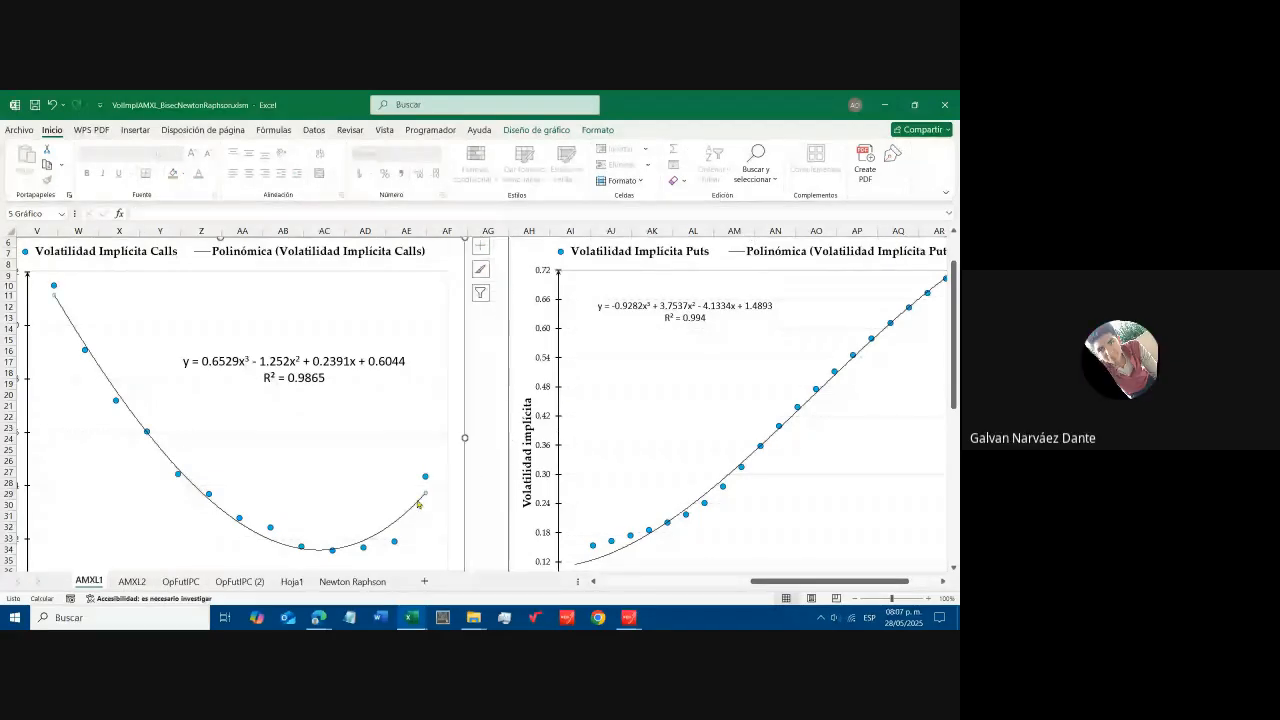
{"action": "key", "text": "Delete"}
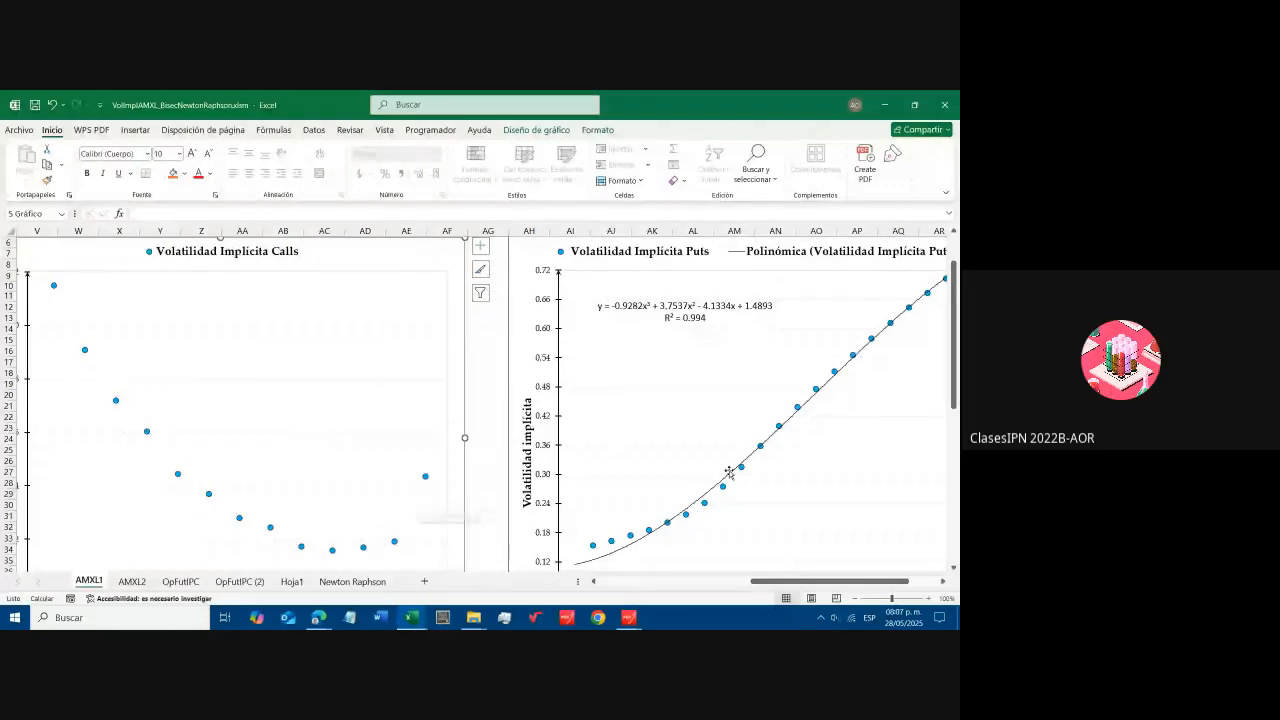
{"action": "left_click", "coordinate": [731, 474]}
{"action": "key", "text": "Delete"}
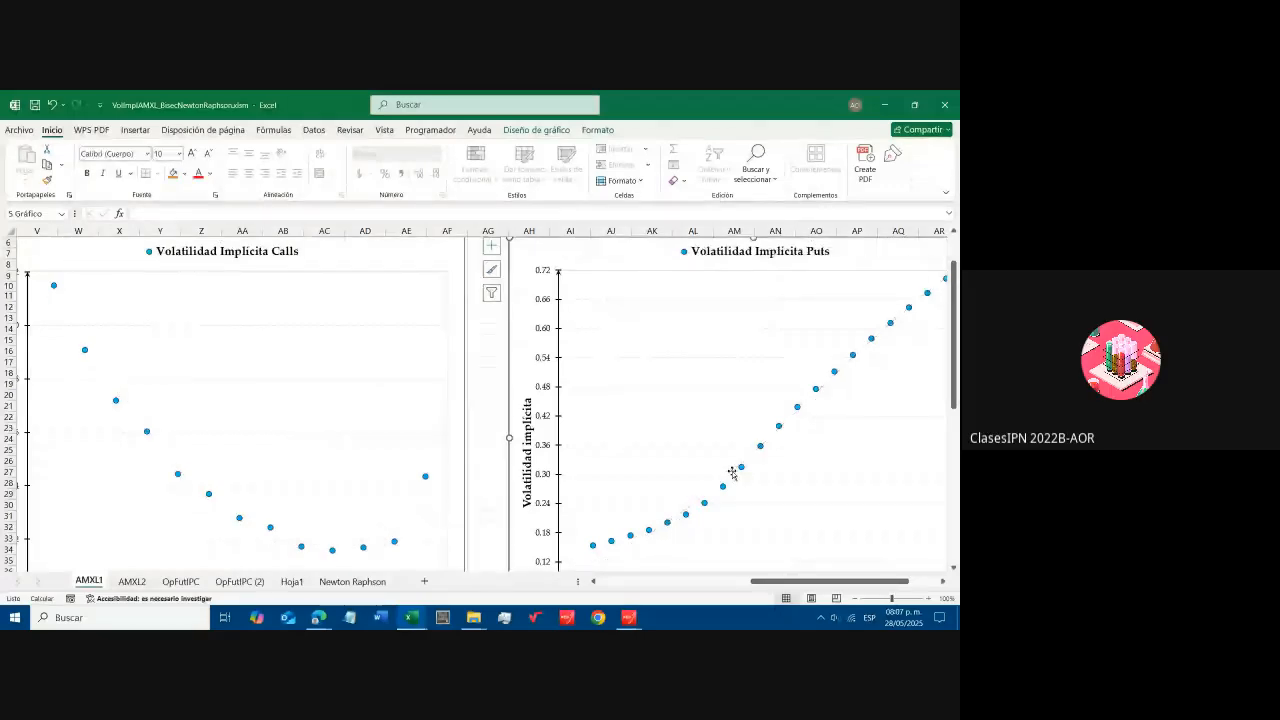
- Compare the calls and puts charts with the combined chart, checking each series' source range and the Newton-Raphson put volatility in F16
{"action": "scroll", "coordinate": [187, 386], "scroll_direction": "down", "scroll_amount": 1}
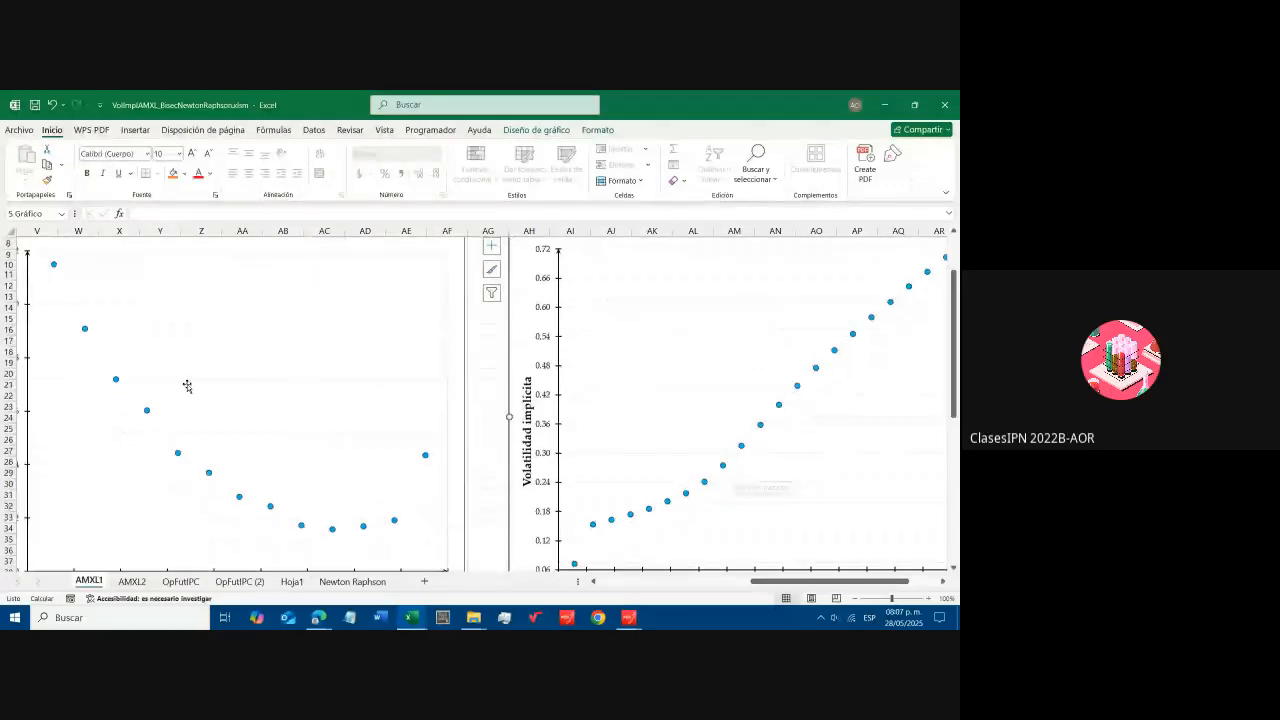
{"action": "scroll", "coordinate": [481, 438], "scroll_direction": "up", "scroll_amount": 1}
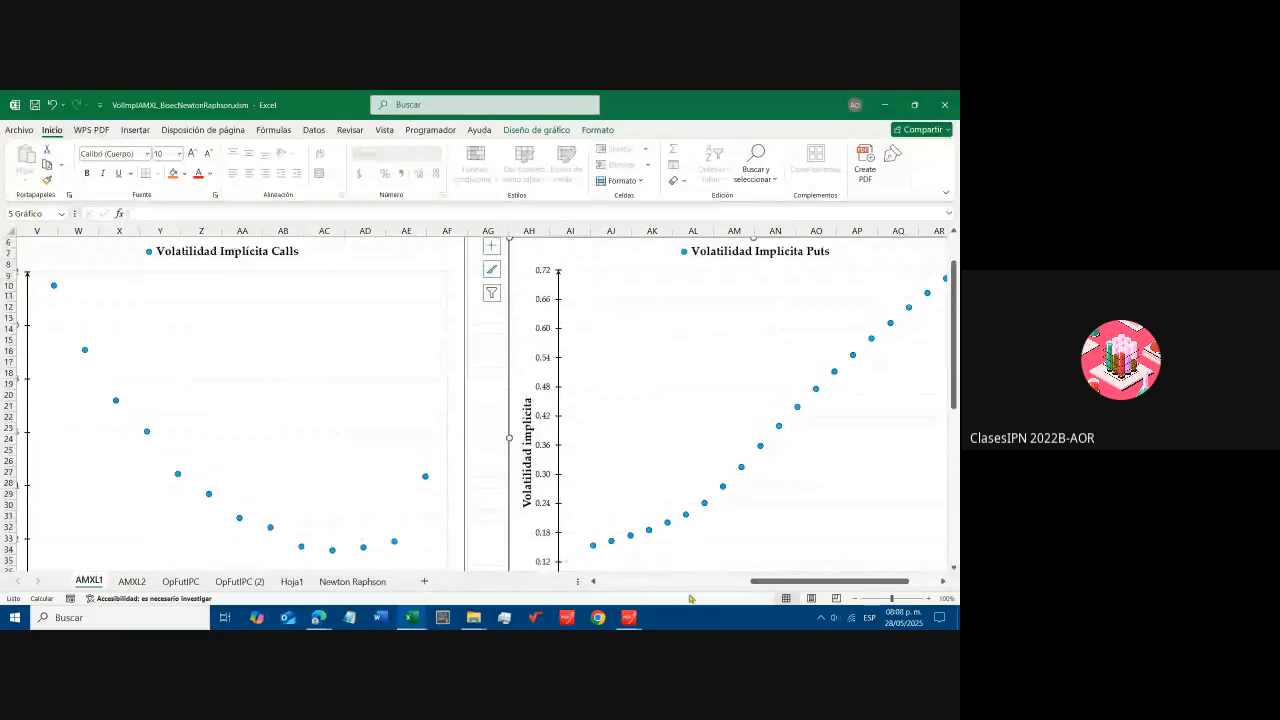
{"action": "left_click_drag", "start_coordinate": [803, 581], "coordinate": [770, 587]}
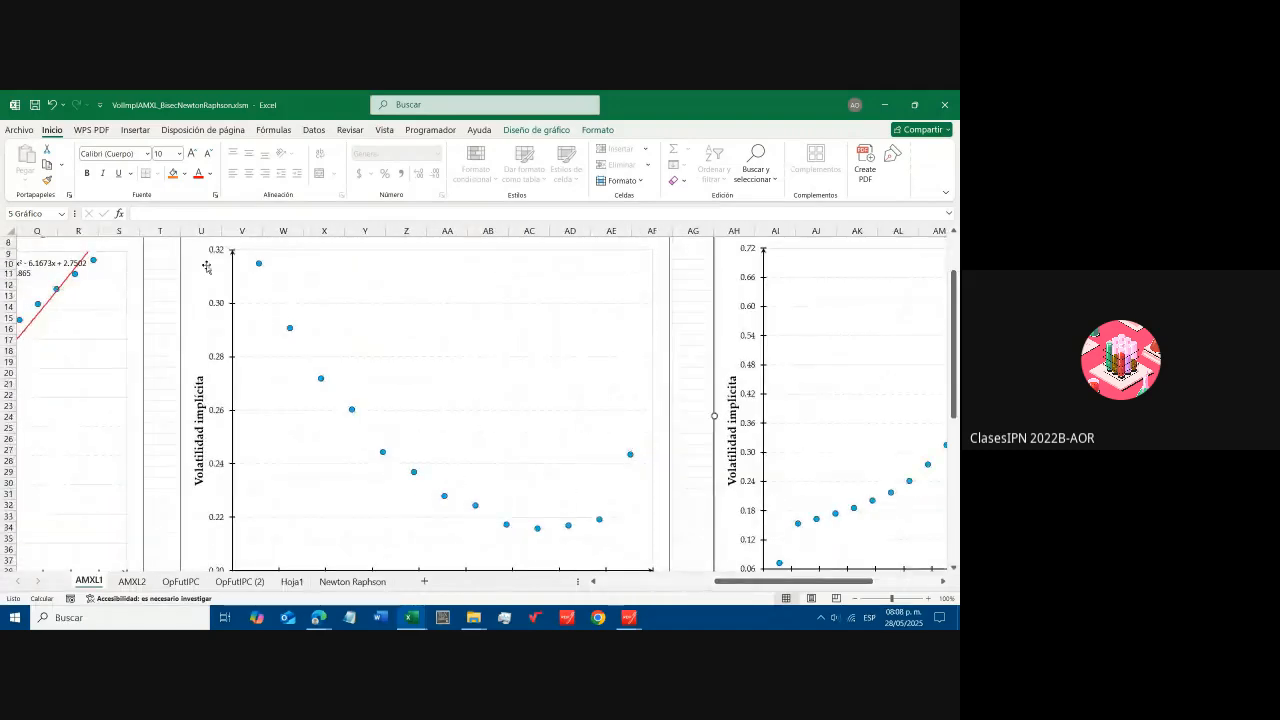
{"action": "left_click_drag", "start_coordinate": [785, 581], "coordinate": [845, 577]}
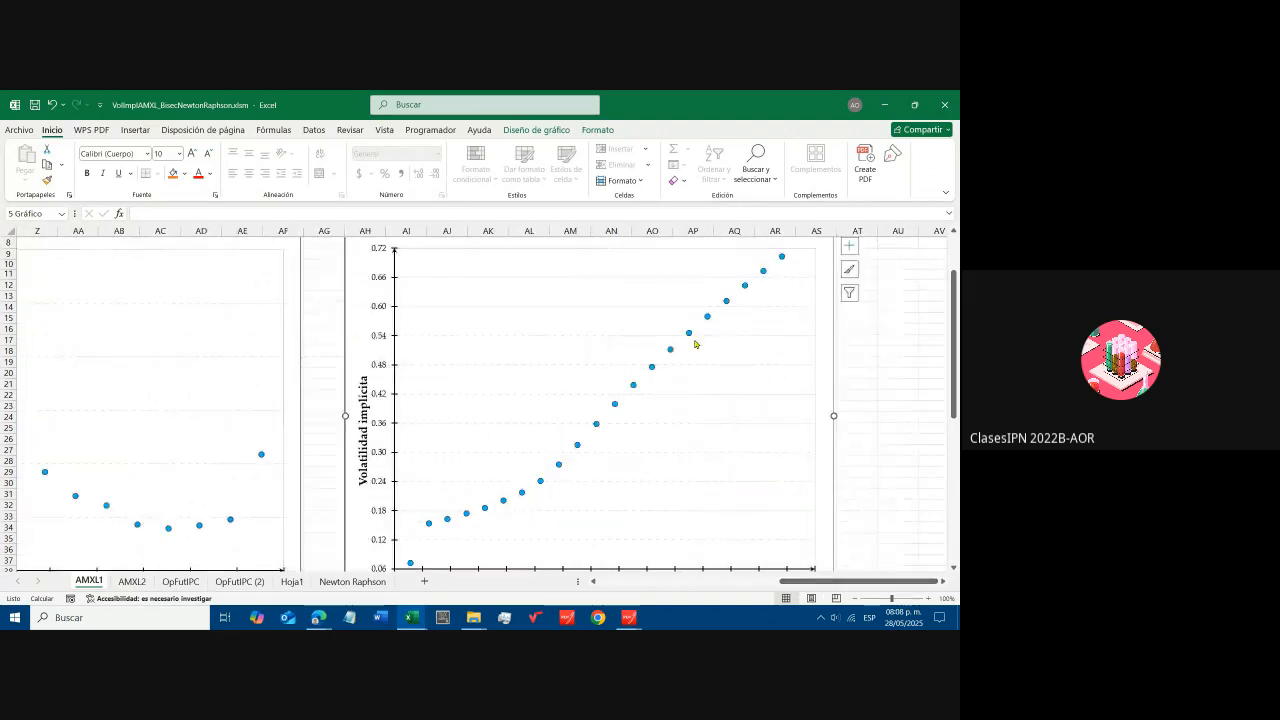
{"action": "left_click_drag", "start_coordinate": [805, 581], "coordinate": [711, 588]}
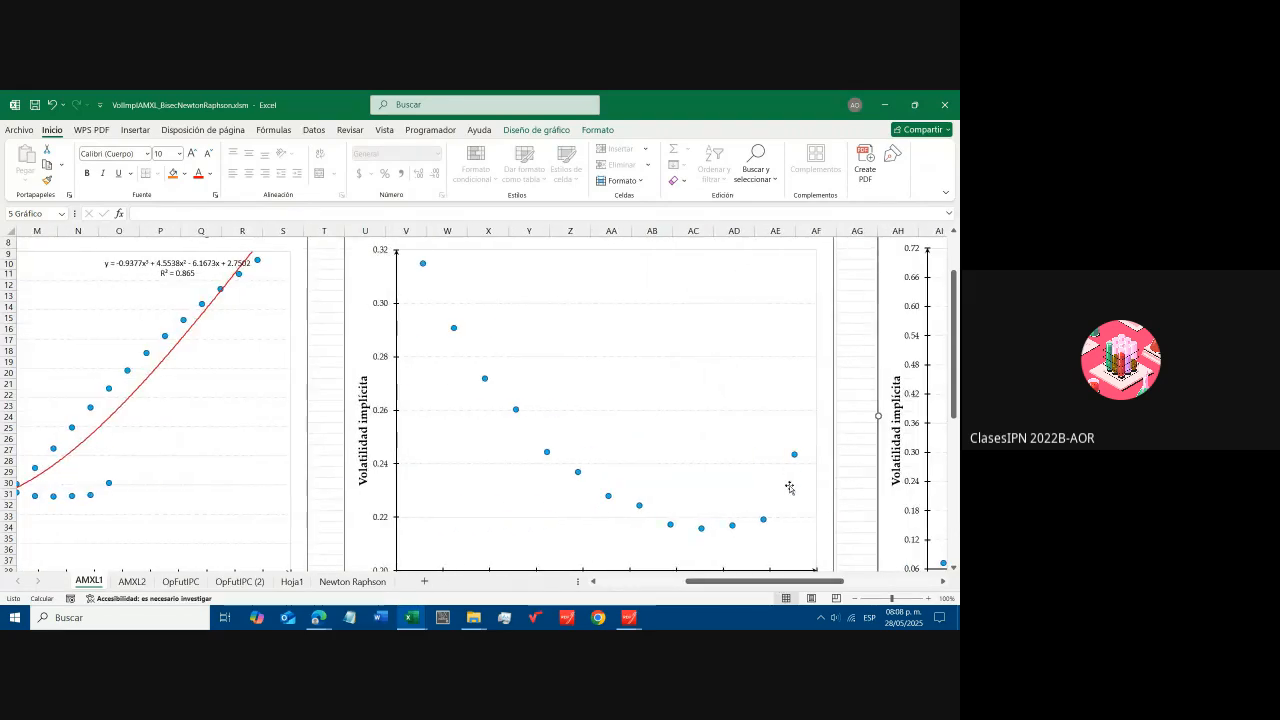
{"action": "left_click", "coordinate": [794, 456]}
{"action": "left_click_drag", "start_coordinate": [735, 583], "coordinate": [648, 586]}
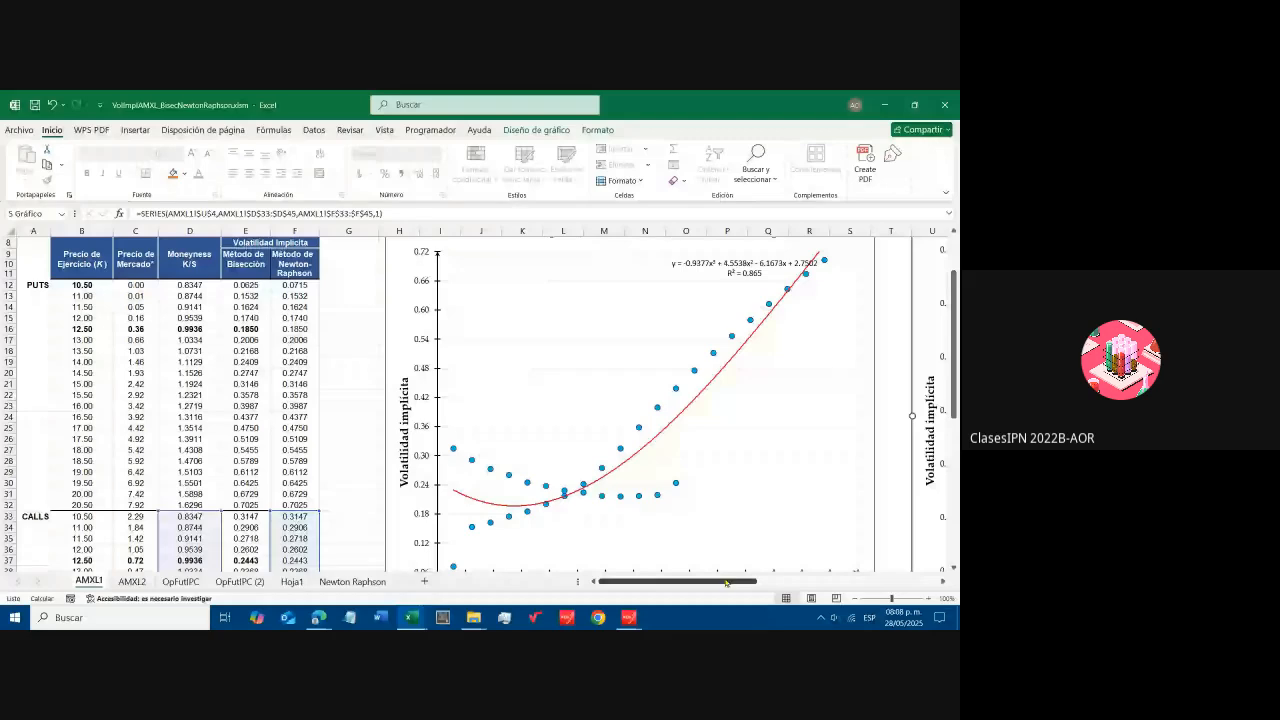
{"action": "left_click_drag", "start_coordinate": [726, 582], "coordinate": [863, 580]}
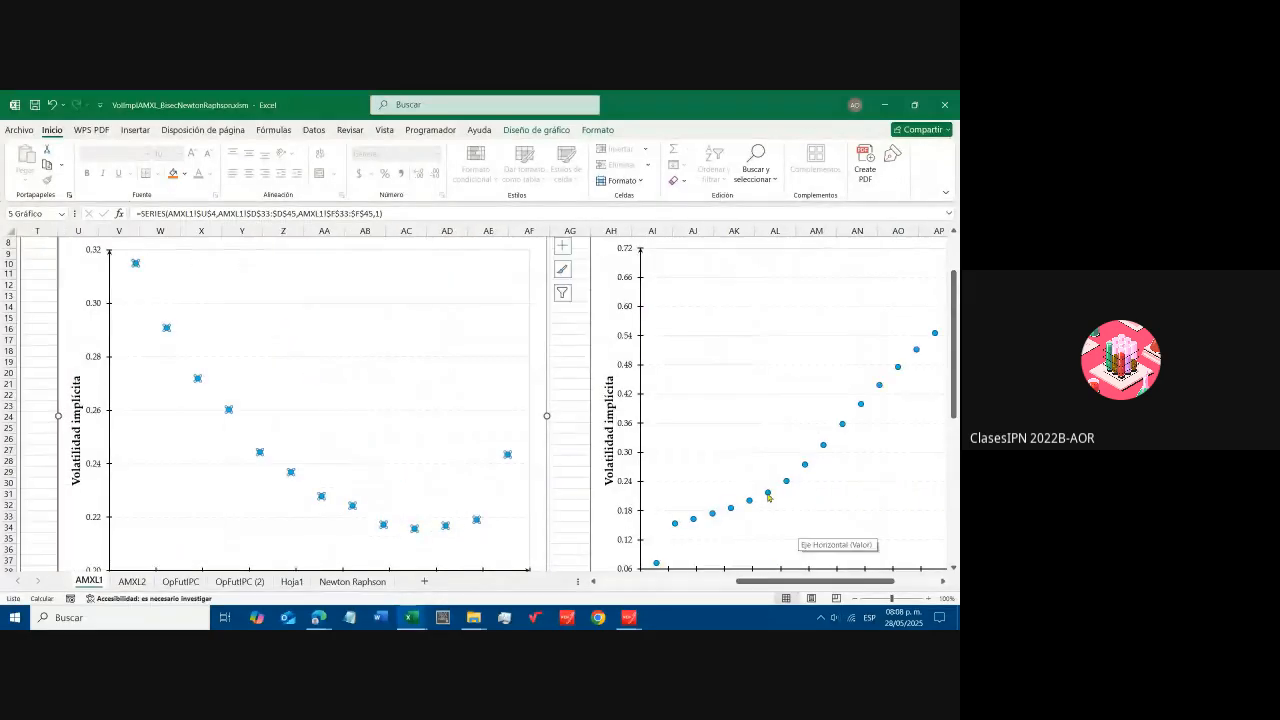
{"action": "left_click_drag", "start_coordinate": [778, 581], "coordinate": [662, 587]}
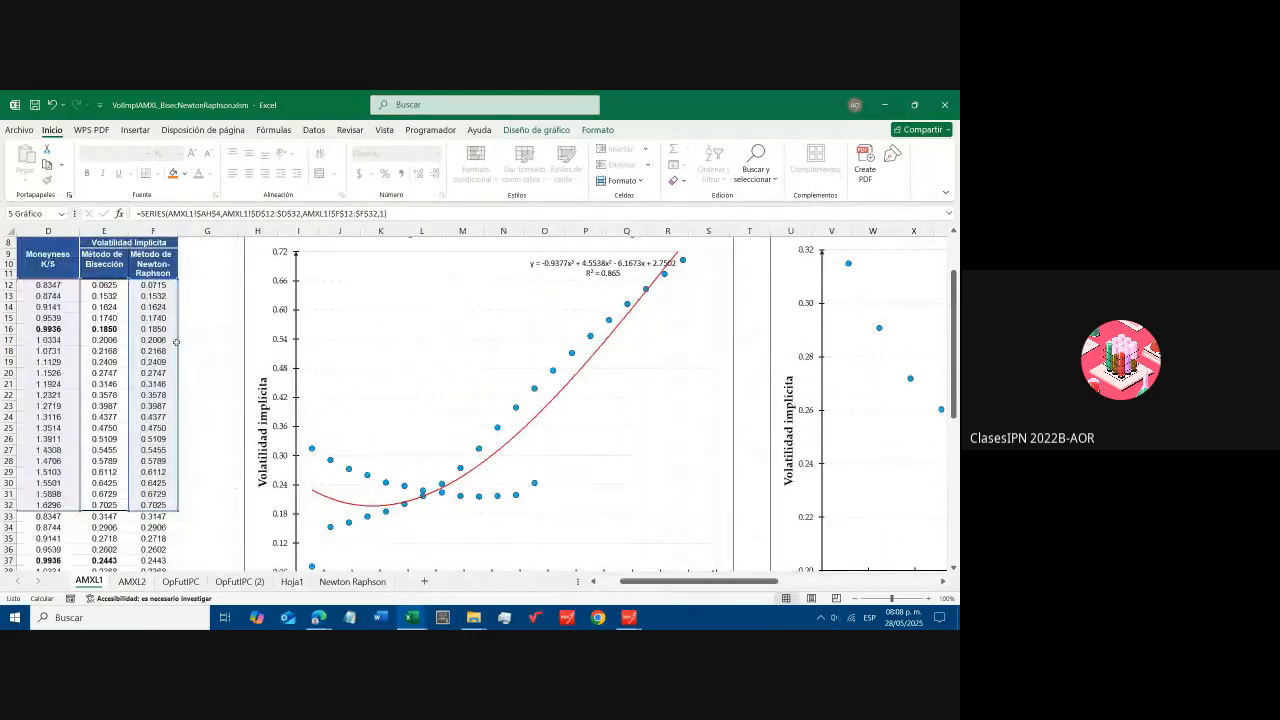
{"action": "left_click", "coordinate": [165, 328]}
{"action": "scroll", "coordinate": [155, 405], "scroll_direction": "down", "scroll_amount": 1}
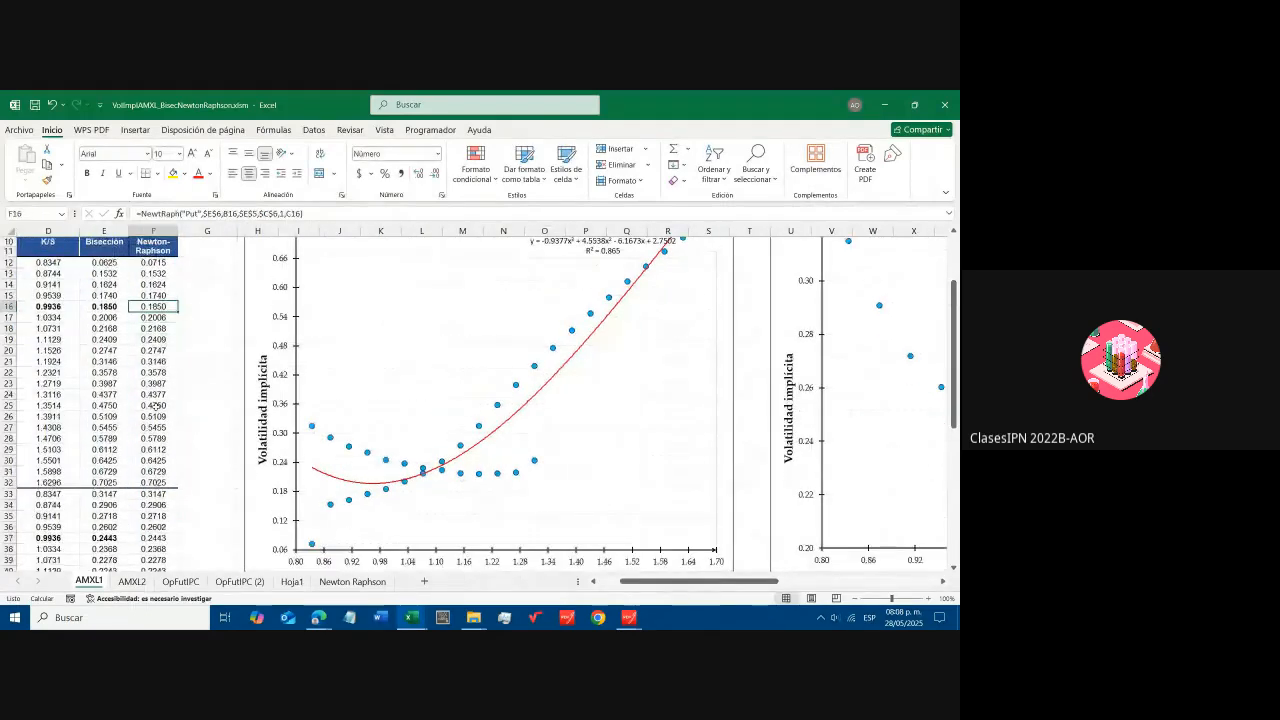
- Compare the bisection and Newton-Raphson implied volatilities in E12:F12
{"action": "scroll", "coordinate": [96, 307], "scroll_direction": "up", "scroll_amount": 2}
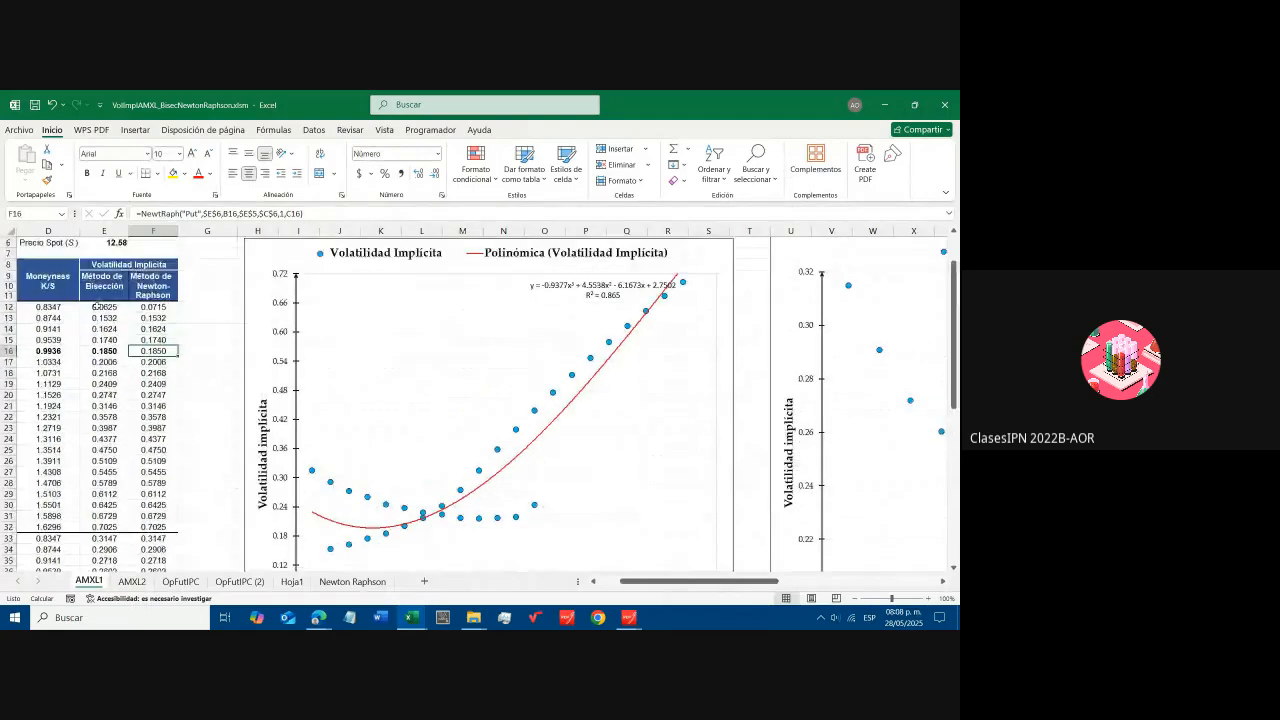
{"action": "left_click_drag", "start_coordinate": [96, 307], "coordinate": [153, 307]}
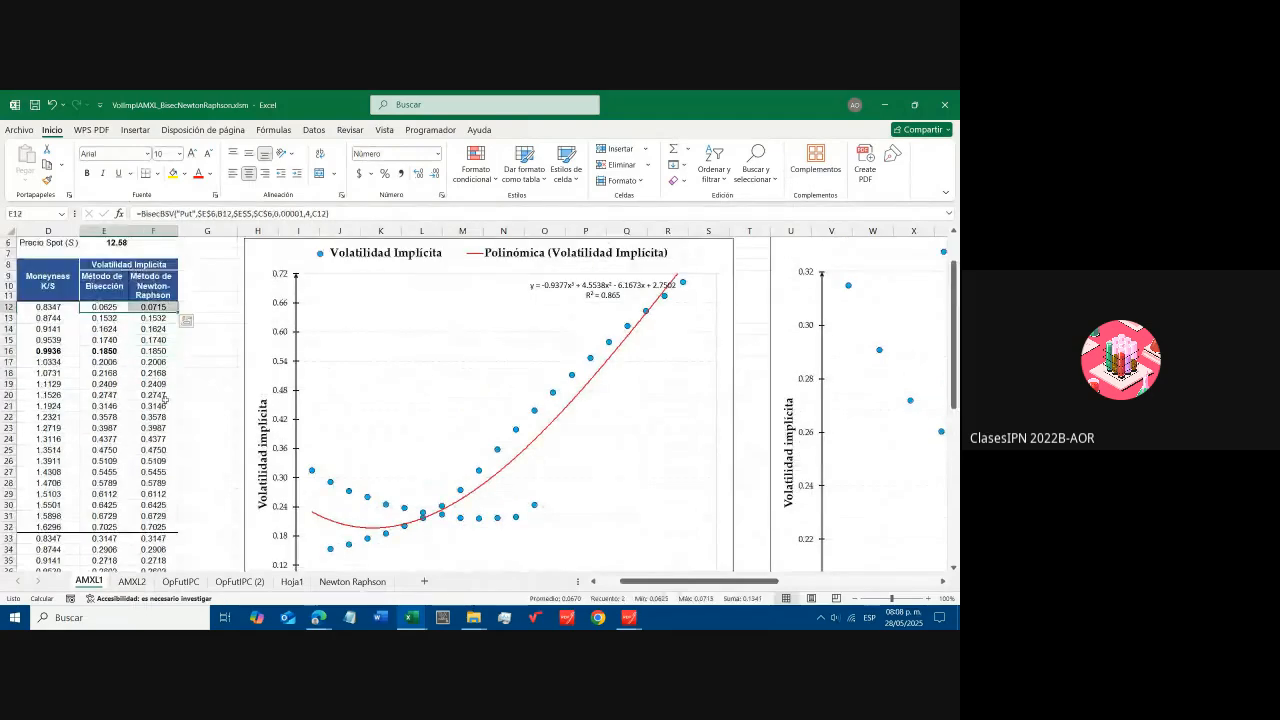
- Add a degree 2 polynomial trendline to the calls volatility chart, displaying its equation and R-squared value
{"action": "left_click_drag", "start_coordinate": [668, 583], "coordinate": [748, 584]}
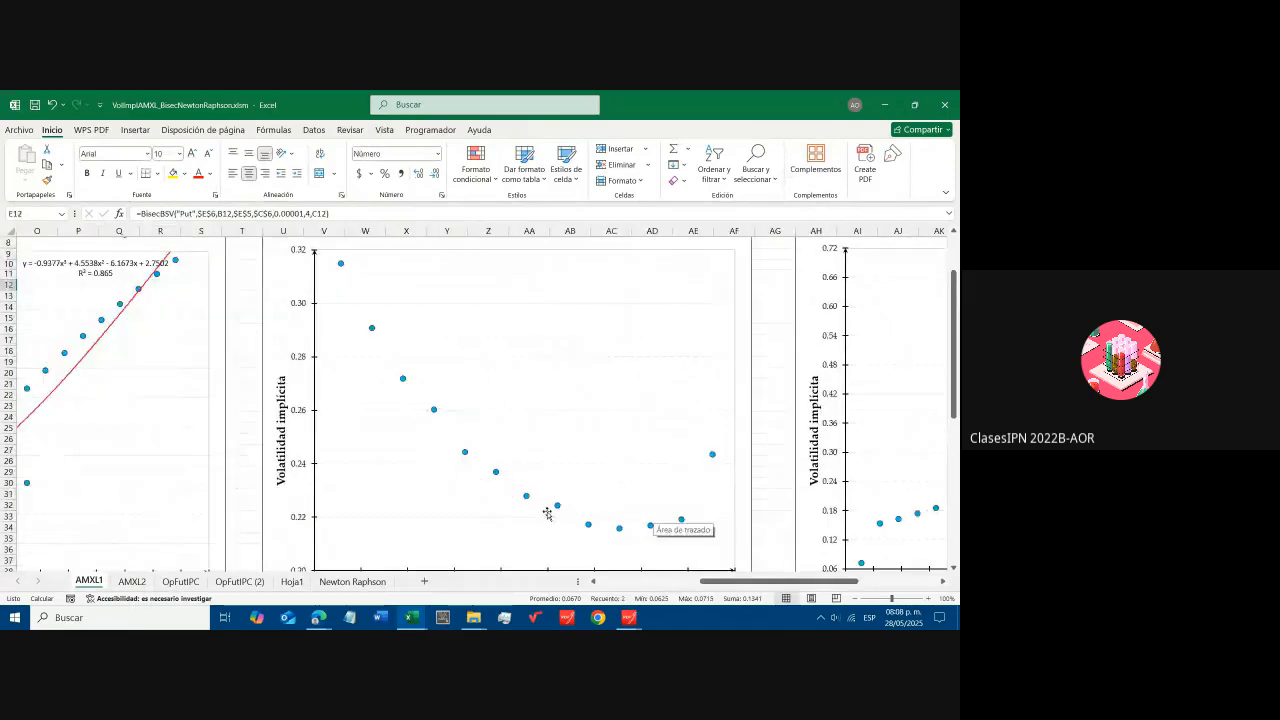
{"action": "right_click", "coordinate": [557, 507]}
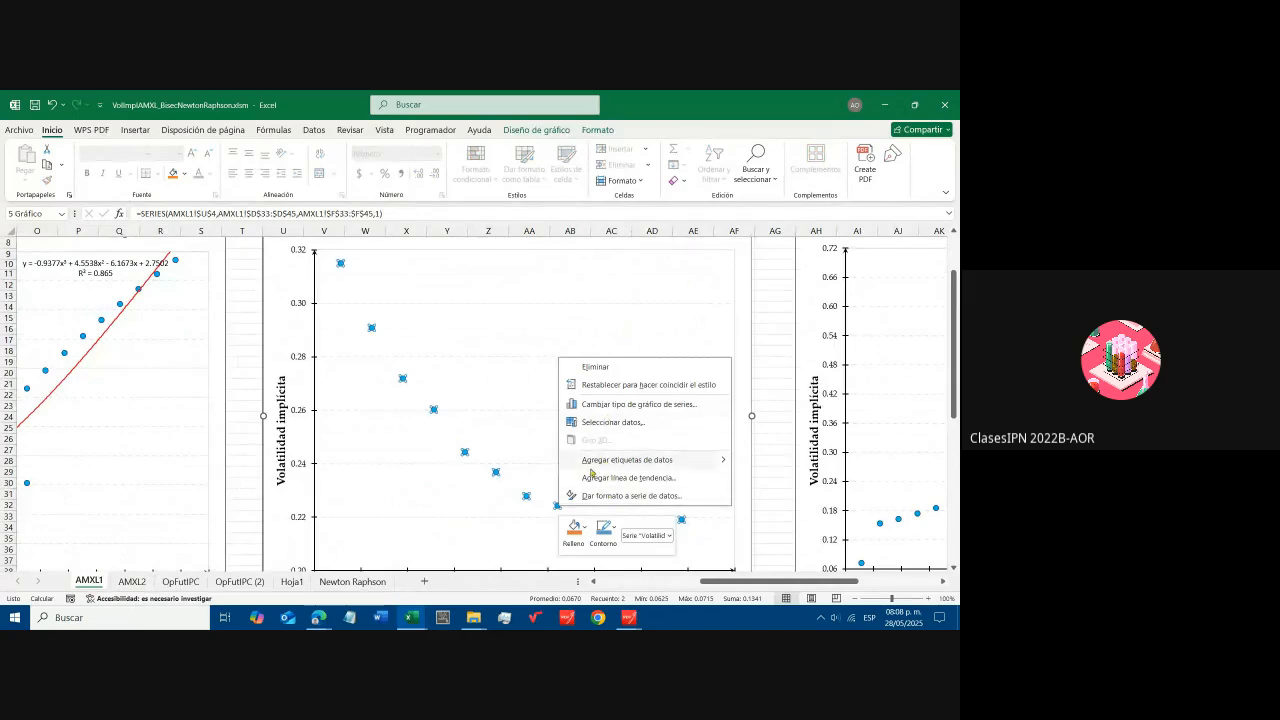
{"action": "left_click", "coordinate": [594, 477]}
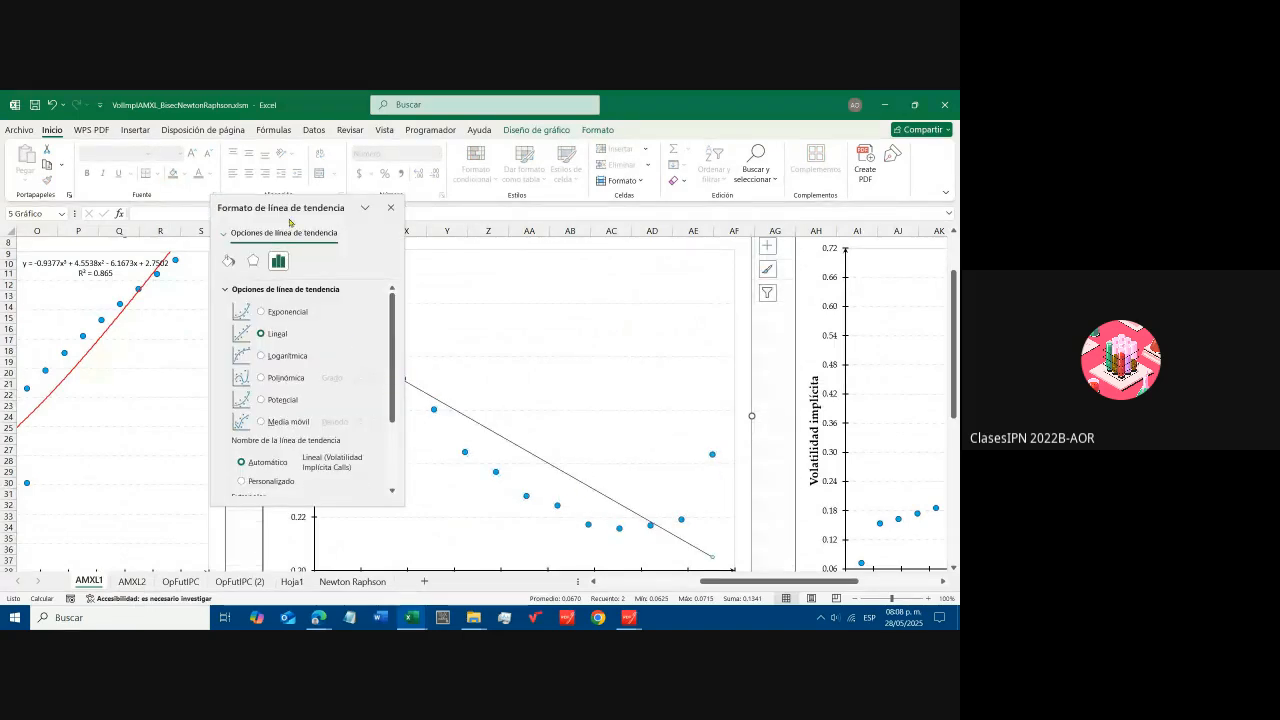
{"action": "left_click_drag", "start_coordinate": [290, 222], "coordinate": [138, 230]}
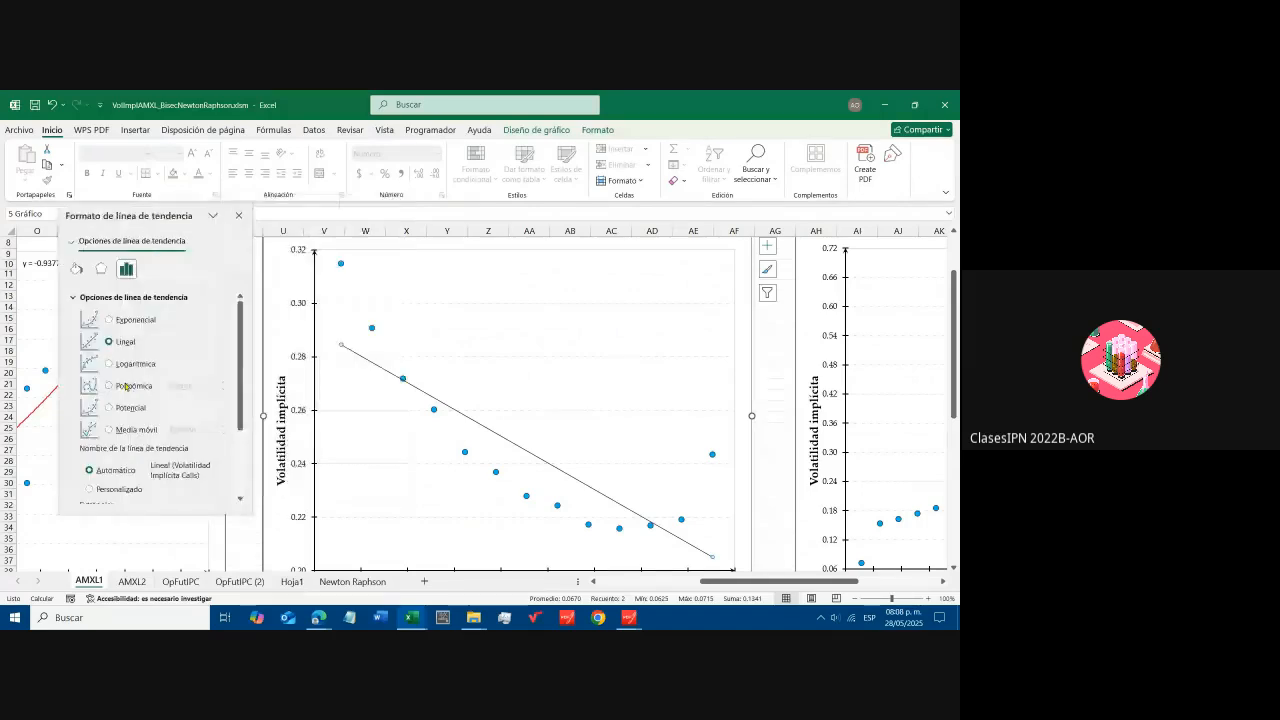
{"action": "left_click", "coordinate": [109, 364]}
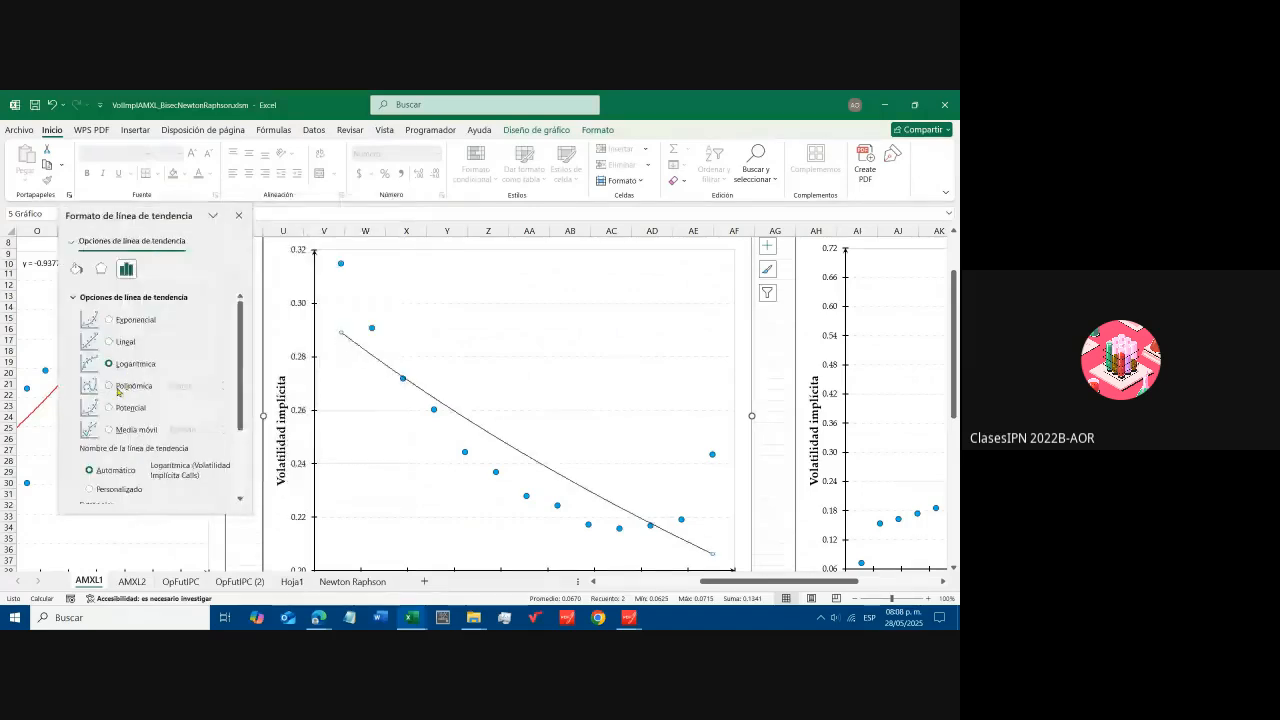
{"action": "left_click", "coordinate": [109, 386]}
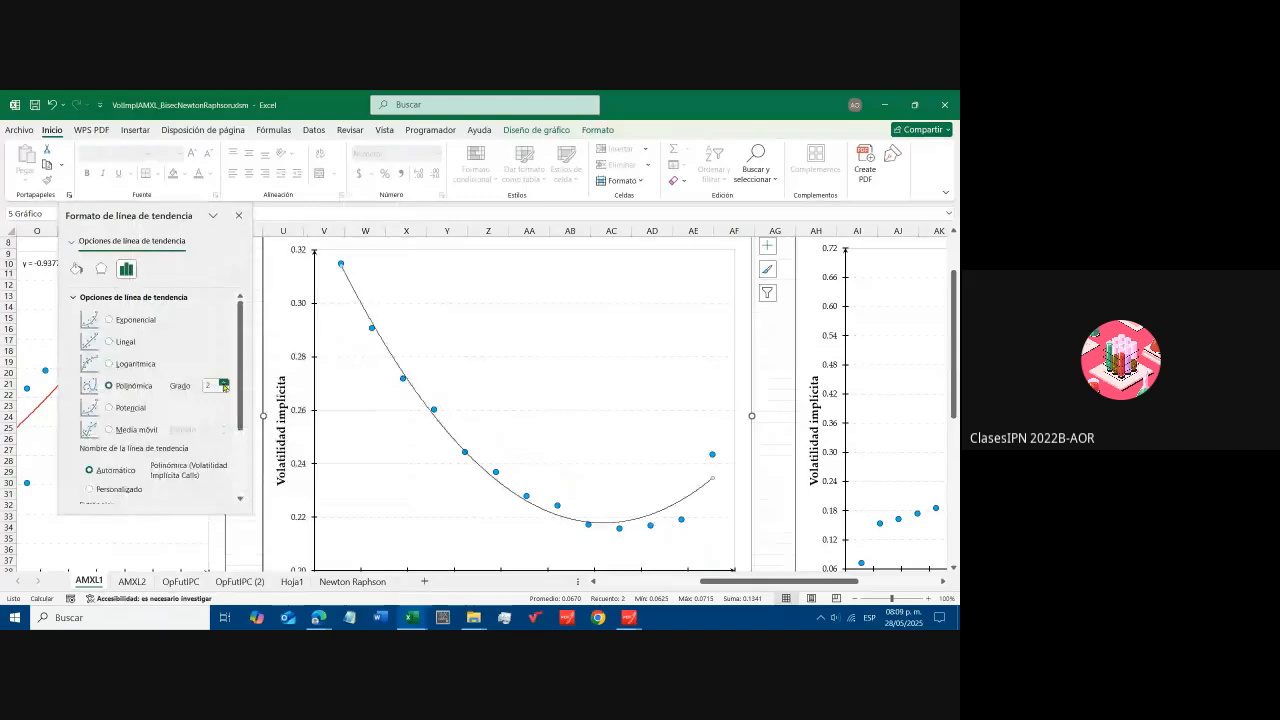
{"action": "scroll", "coordinate": [185, 449], "scroll_direction": "down", "scroll_amount": 3}
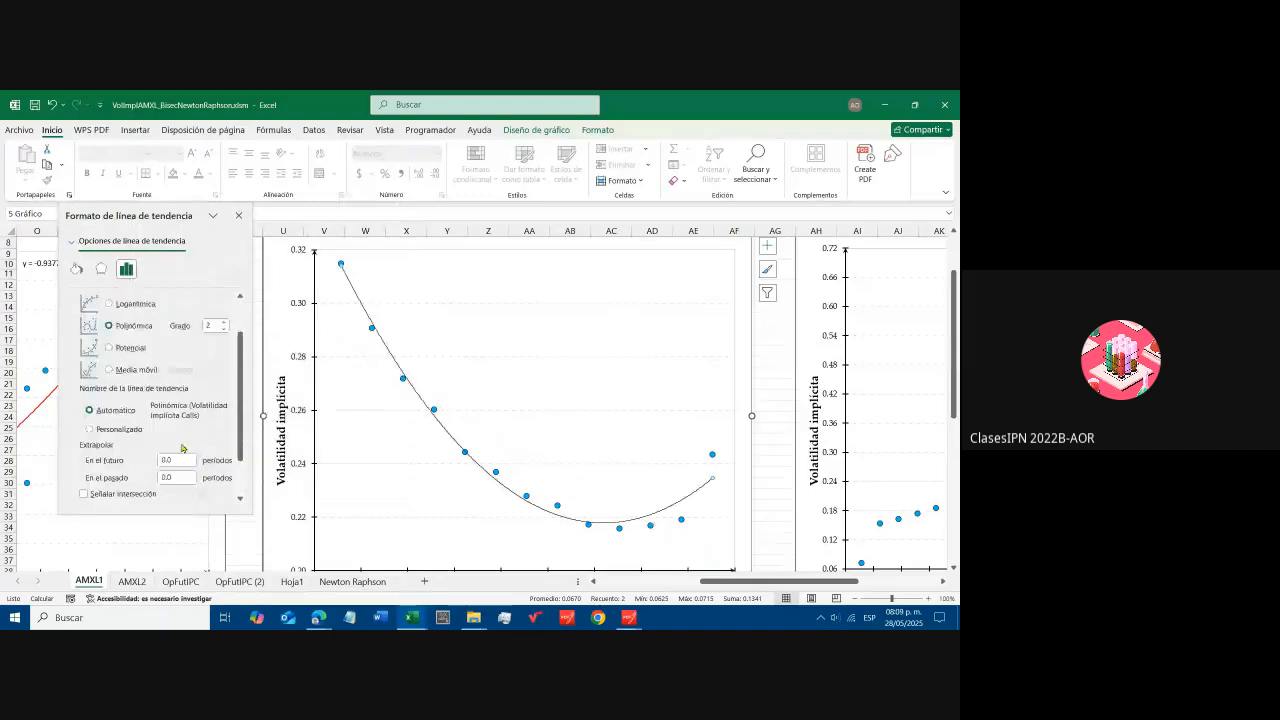
{"action": "left_click", "coordinate": [160, 467]}
{"action": "left_click", "coordinate": [140, 483]}
- Move the calls trendline's equation label to the upper middle of the plot and look through its formatting options
{"action": "left_click", "coordinate": [651, 481]}
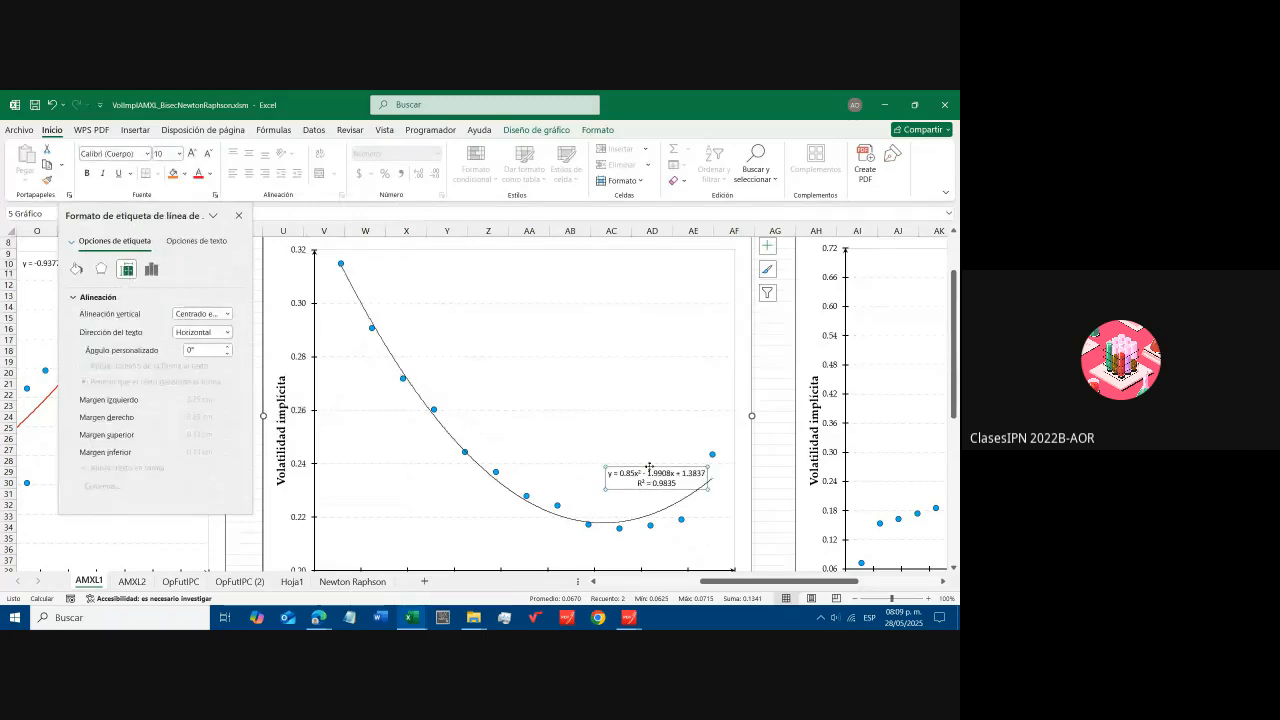
{"action": "left_click", "coordinate": [76, 268]}
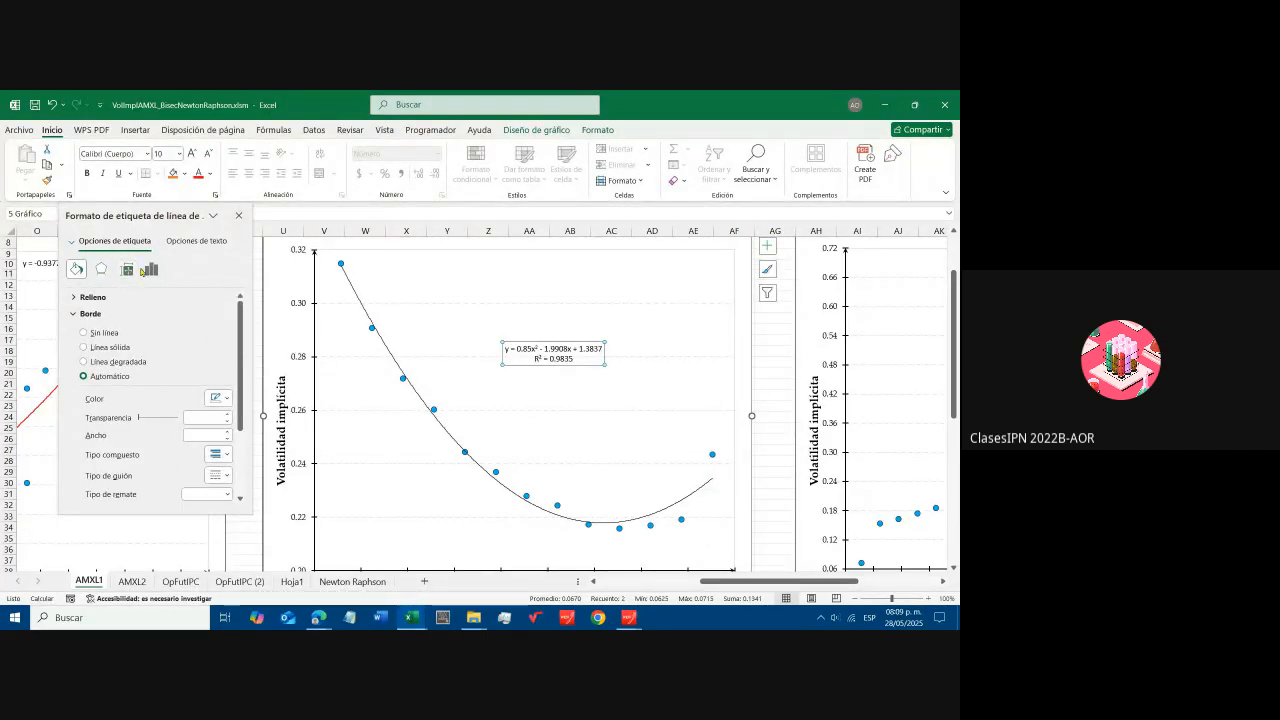
{"action": "left_click", "coordinate": [149, 269]}
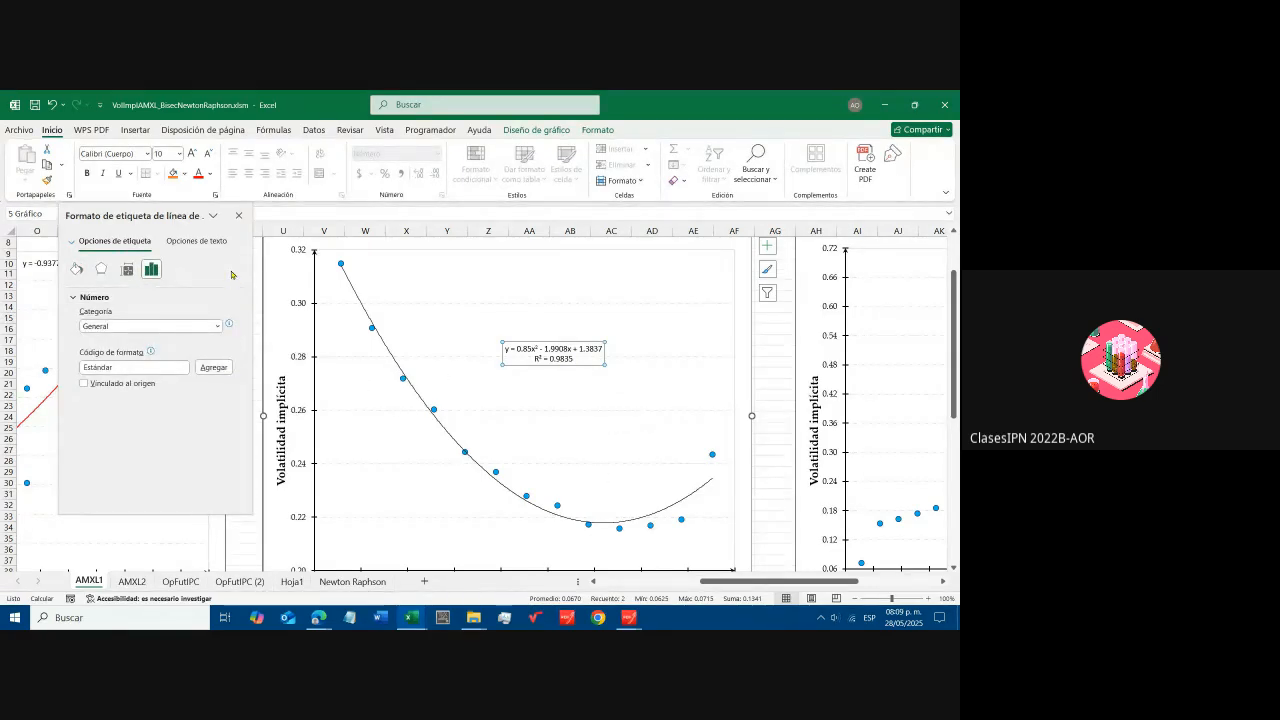
{"action": "left_click", "coordinate": [126, 270]}
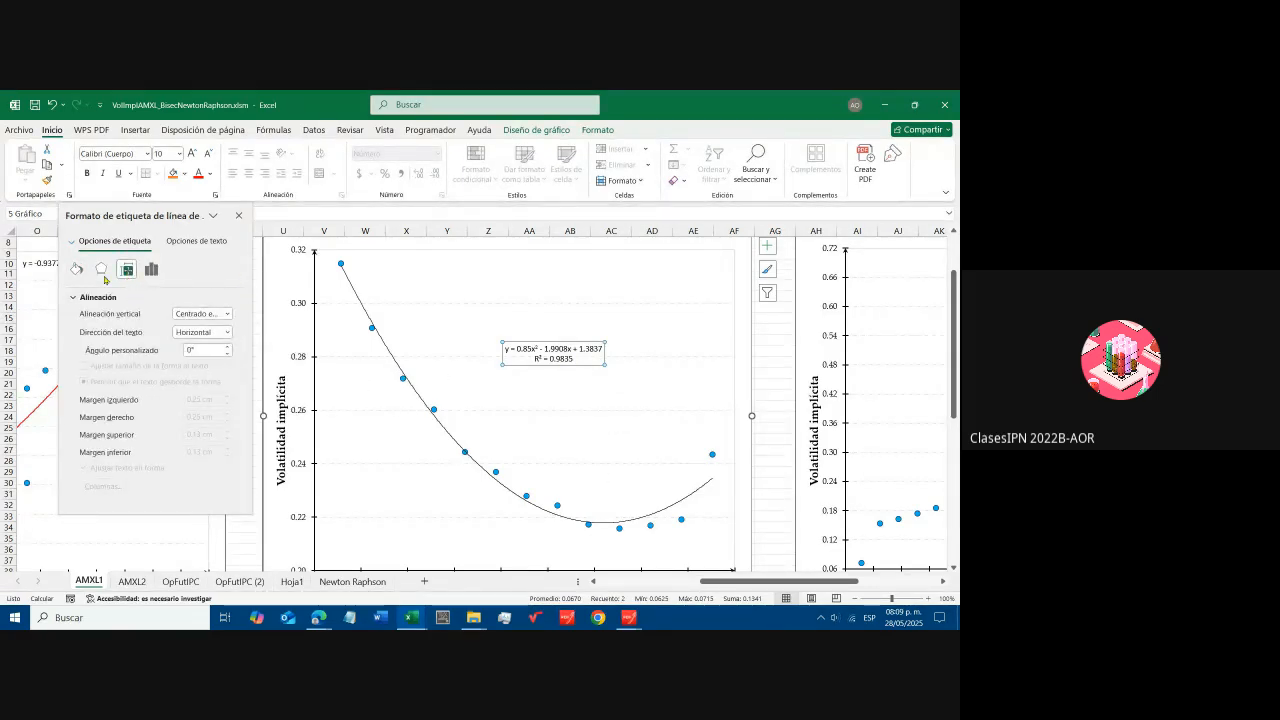
{"action": "left_click", "coordinate": [200, 243]}
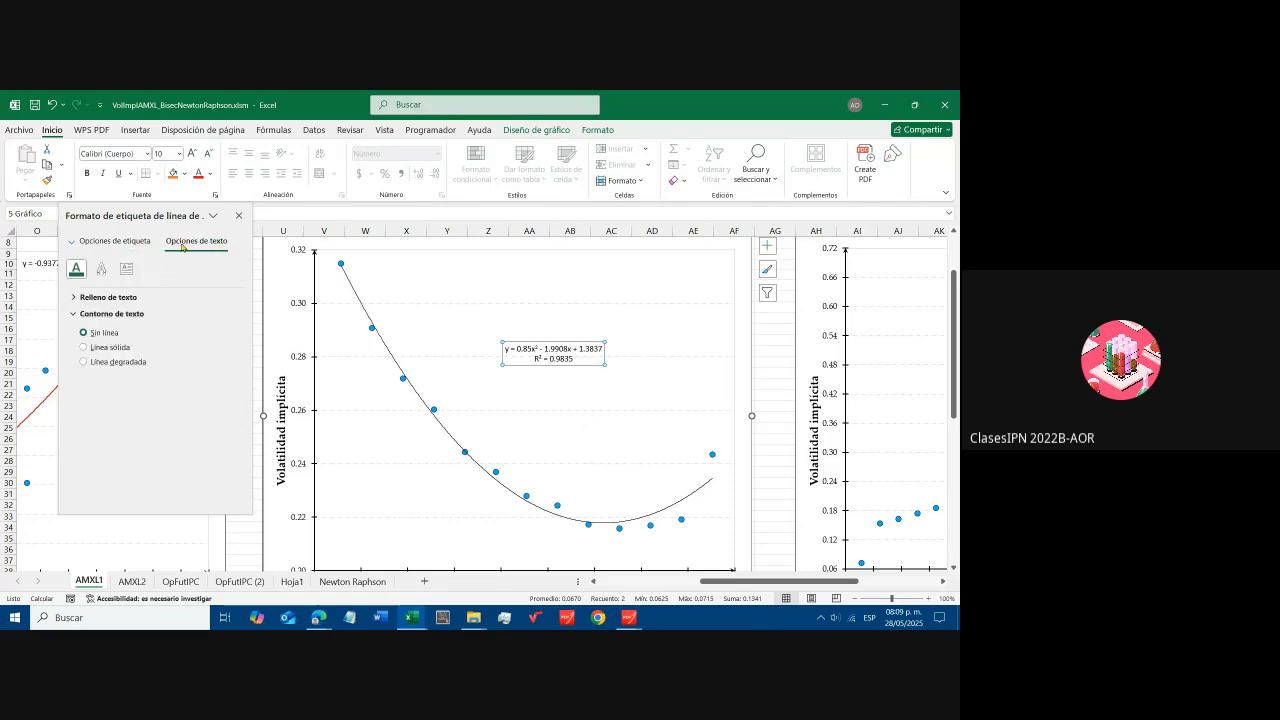
{"action": "left_click", "coordinate": [115, 241]}
{"action": "left_click", "coordinate": [97, 270]}
{"action": "left_click", "coordinate": [77, 271]}
{"action": "left_click", "coordinate": [238, 215]}
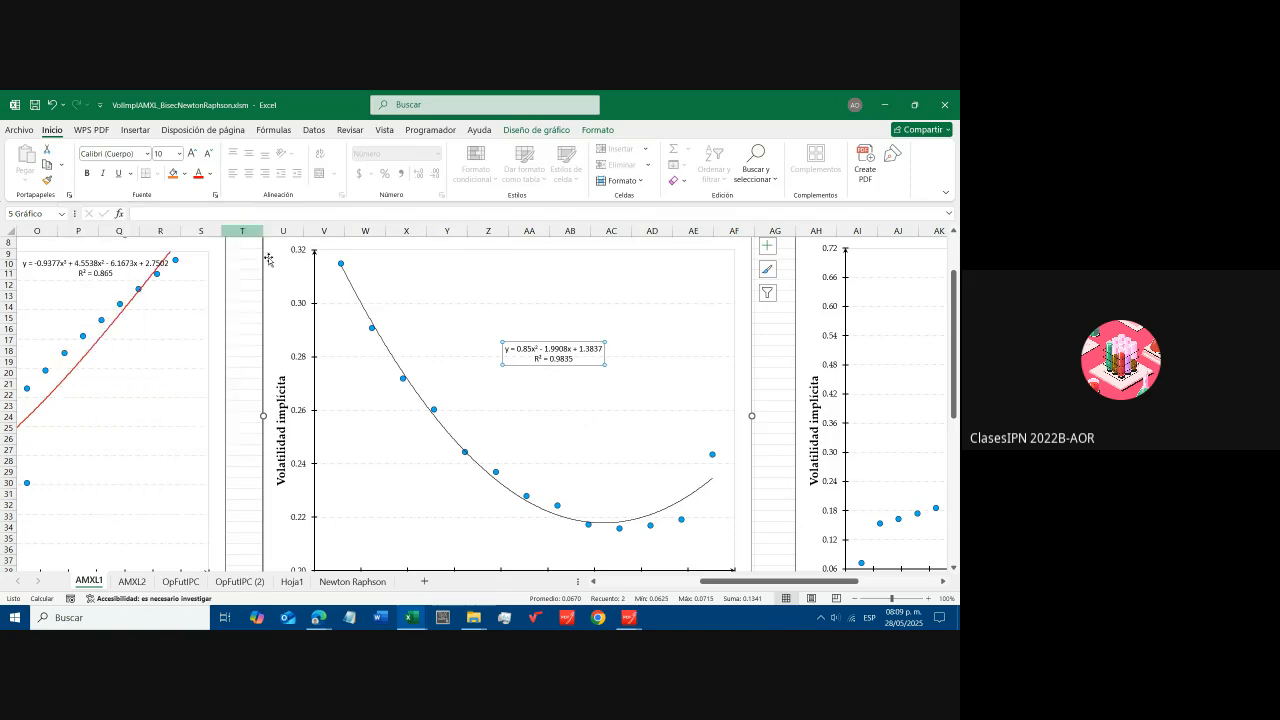
- Delete the equation label and the polynomial trendline from the calls chart
{"action": "left_click", "coordinate": [390, 430]}
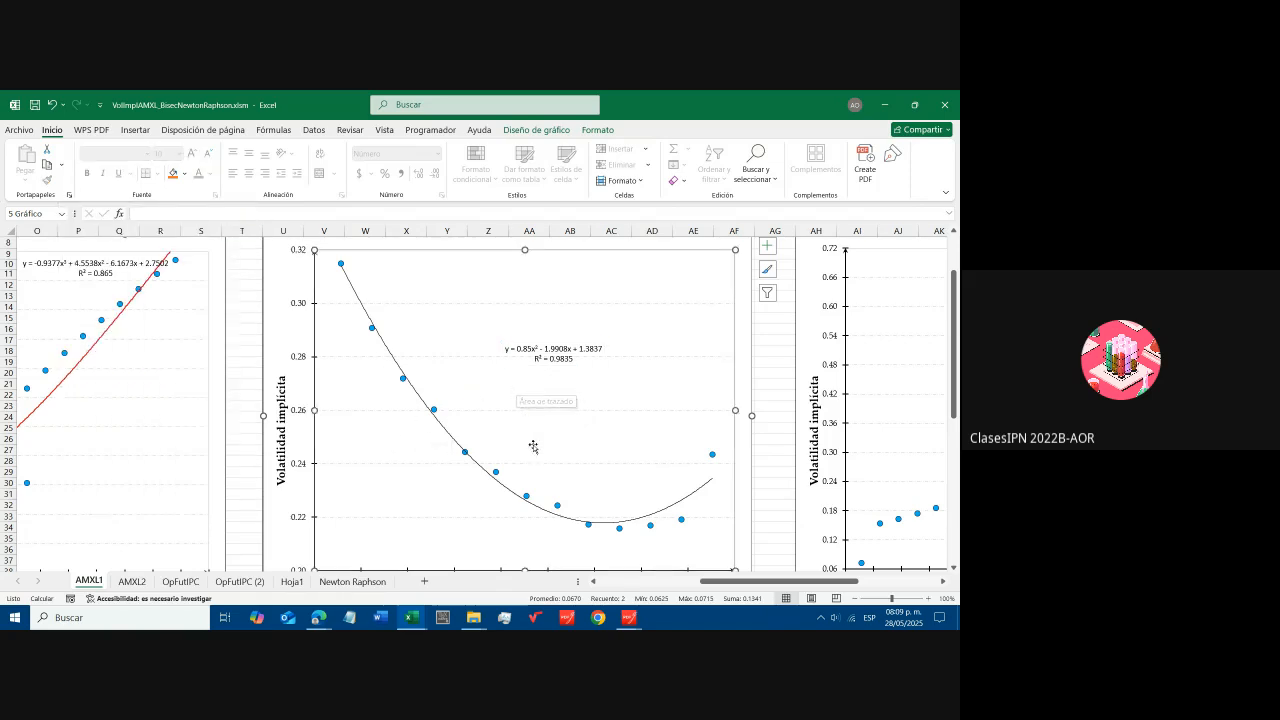
{"action": "left_click", "coordinate": [553, 360]}
{"action": "key", "text": "Delete"}
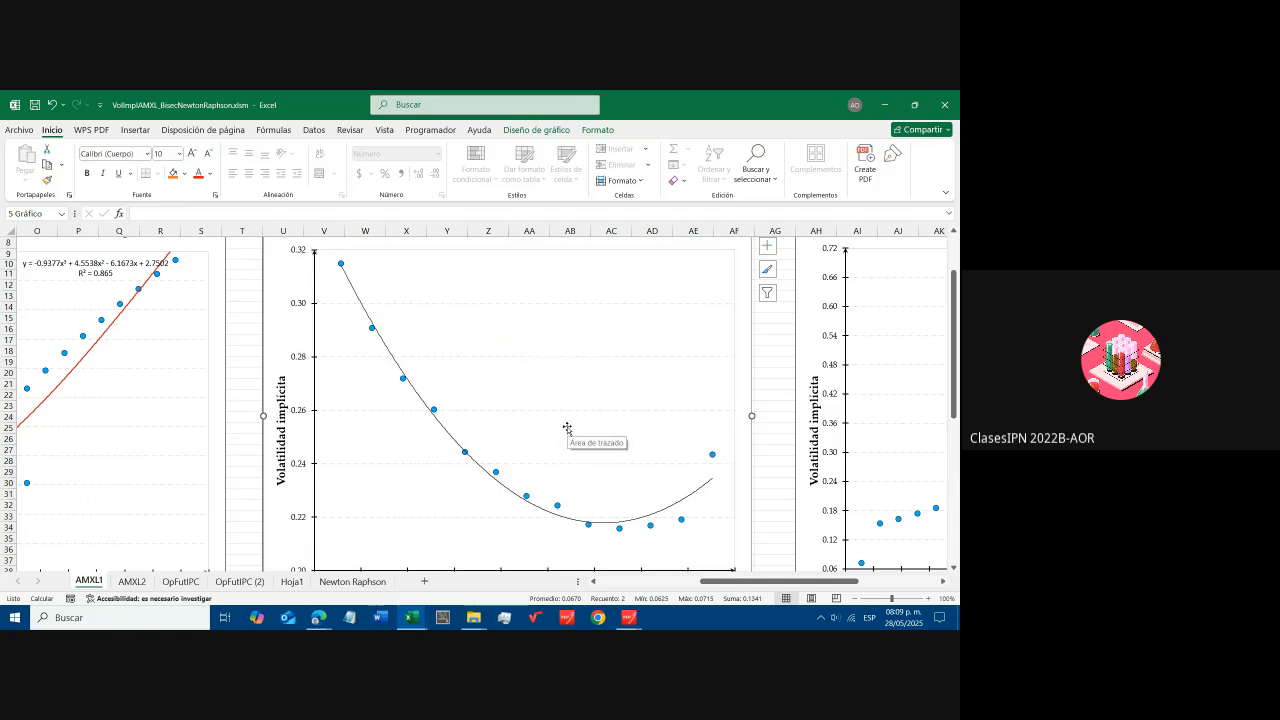
{"action": "left_click", "coordinate": [656, 518]}
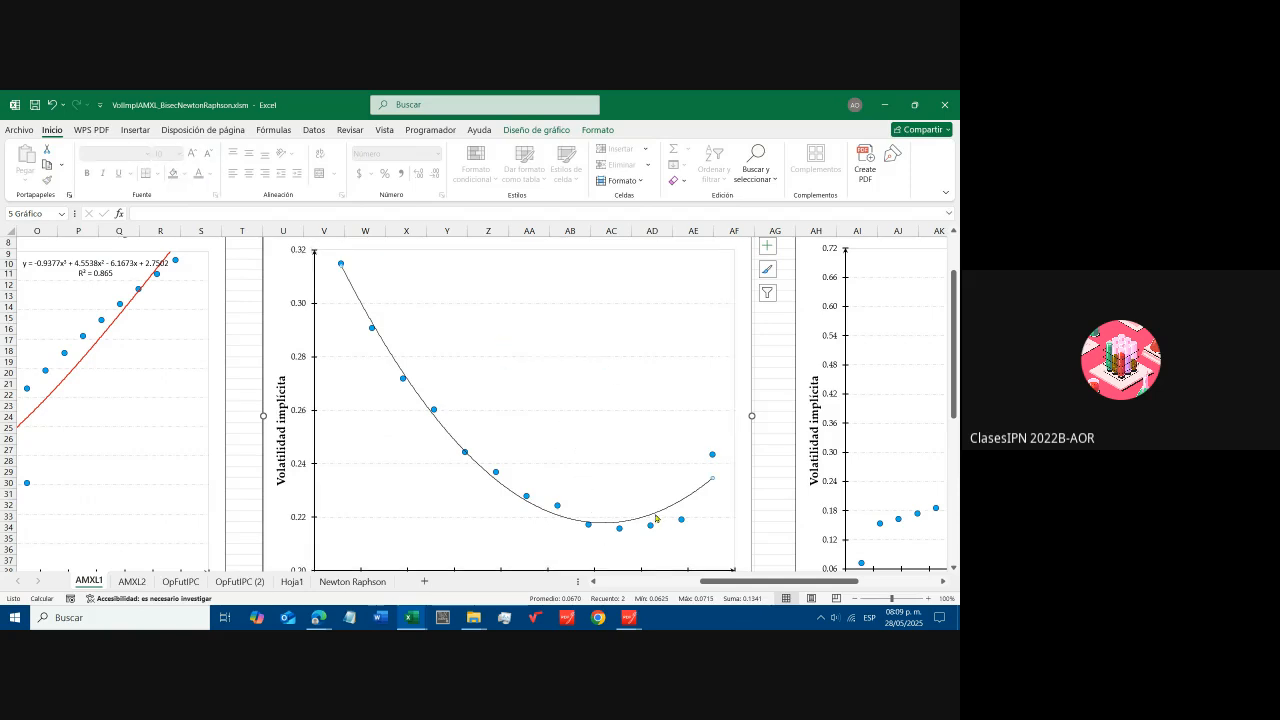
{"action": "key", "text": "Delete"}
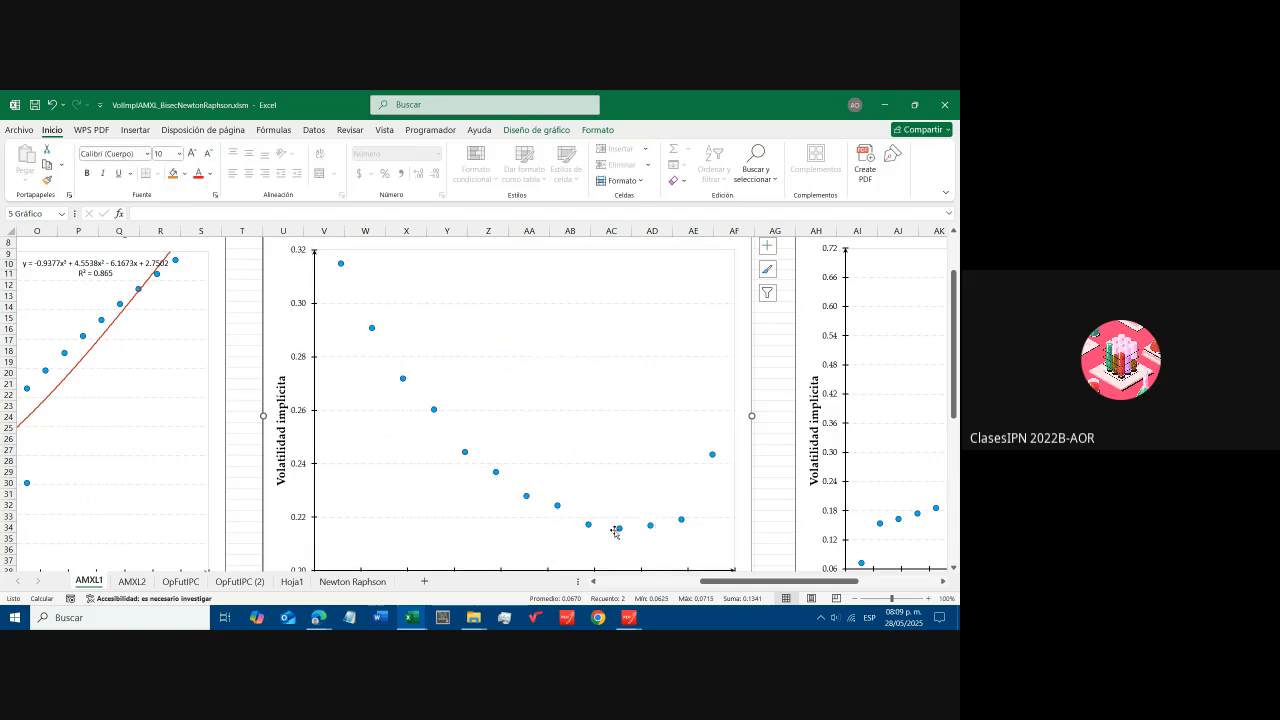
- Add a polynomial trendline to the calls volatility series again, with its equation and R-squared value shown on the chart
{"action": "left_click", "coordinate": [619, 529]}
{"action": "right_click", "coordinate": [619, 529]}
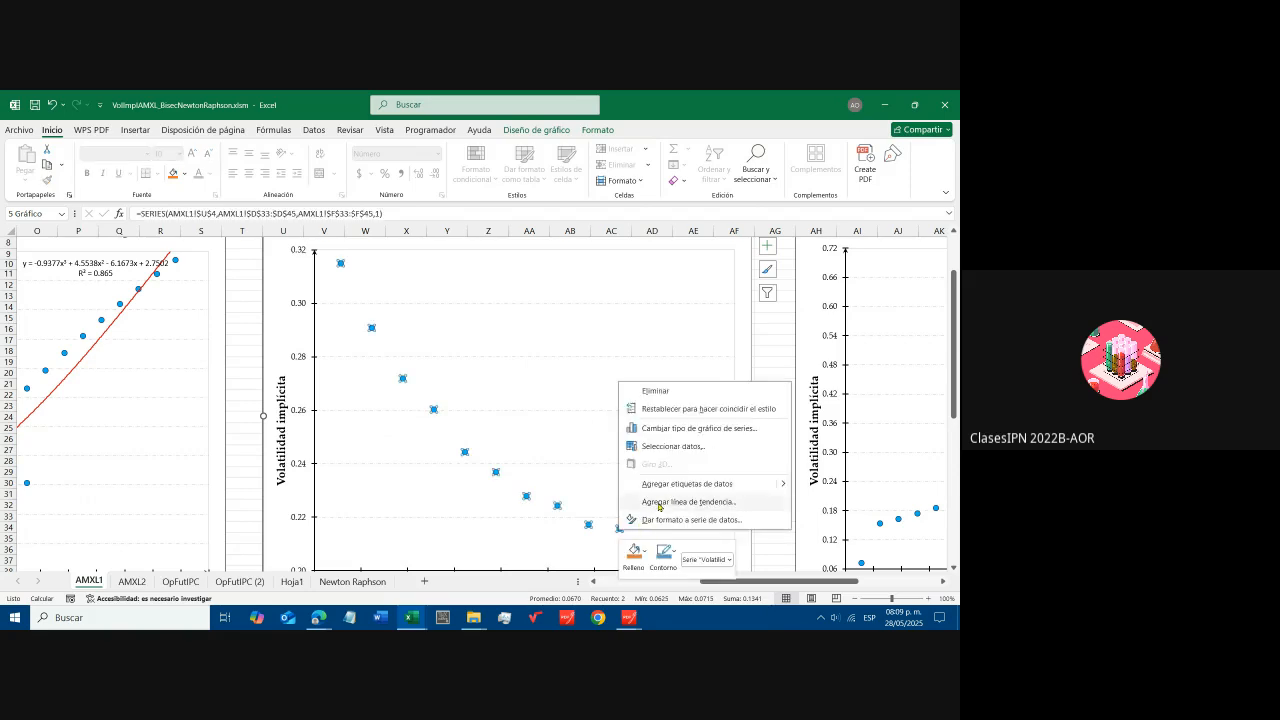
{"action": "left_click", "coordinate": [773, 523]}
{"action": "left_click", "coordinate": [123, 388]}
{"action": "scroll", "coordinate": [158, 425], "scroll_direction": "down", "scroll_amount": 3}
{"action": "left_click", "coordinate": [84, 467]}
{"action": "left_click", "coordinate": [84, 483]}
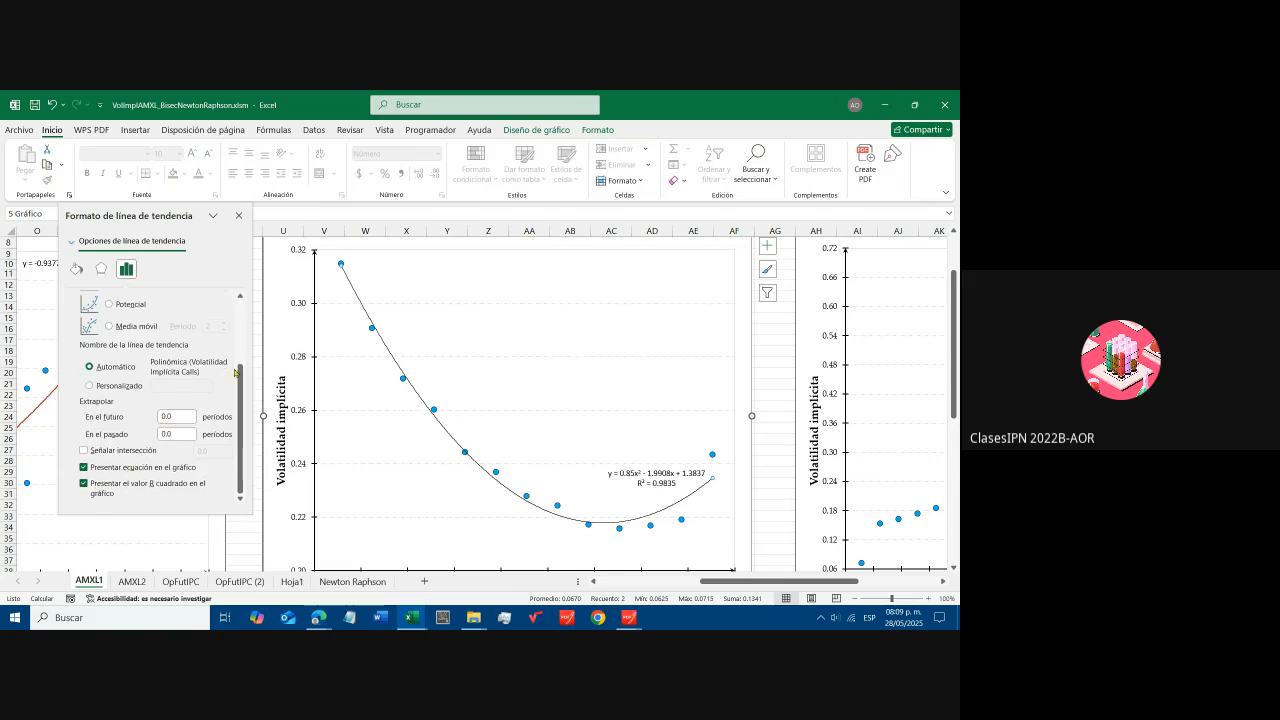
- Compare degrees 2 and 3 for the calls polynomial trendline and set its degree to 3
{"action": "scroll", "coordinate": [236, 370], "scroll_direction": "up", "scroll_amount": 3}
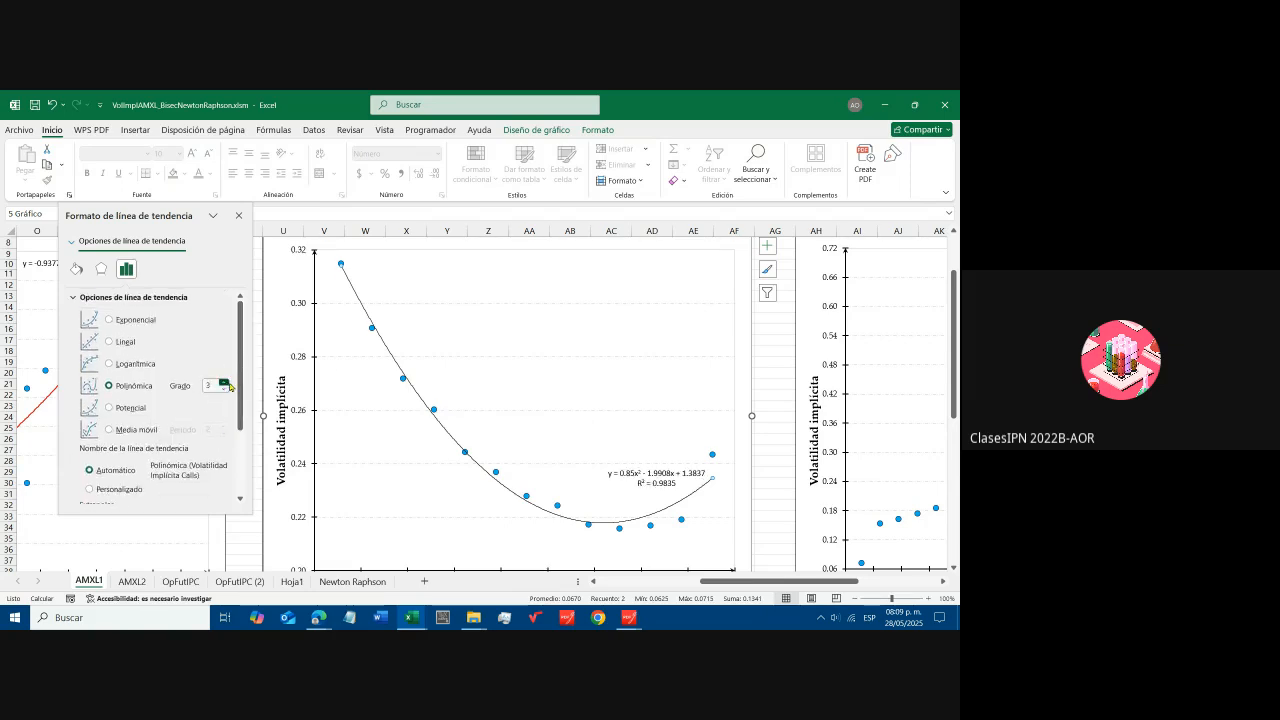
{"action": "left_click", "coordinate": [225, 383]}
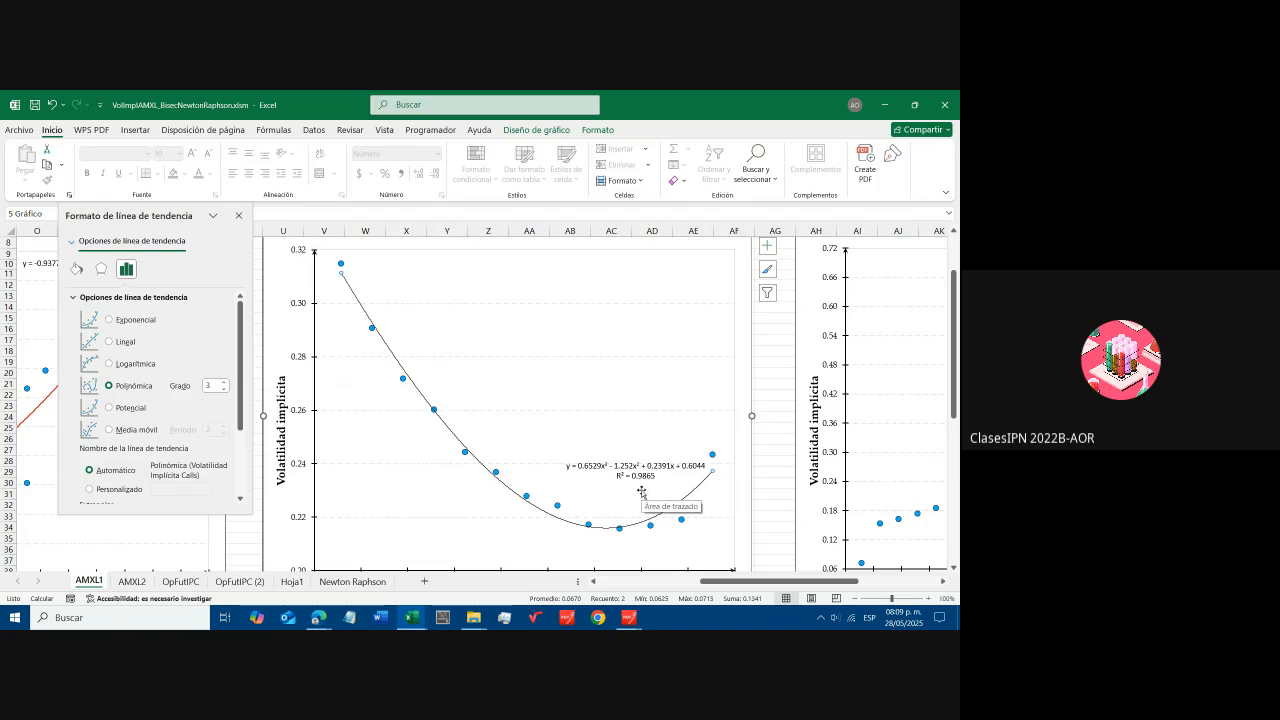
{"action": "left_click", "coordinate": [223, 389]}
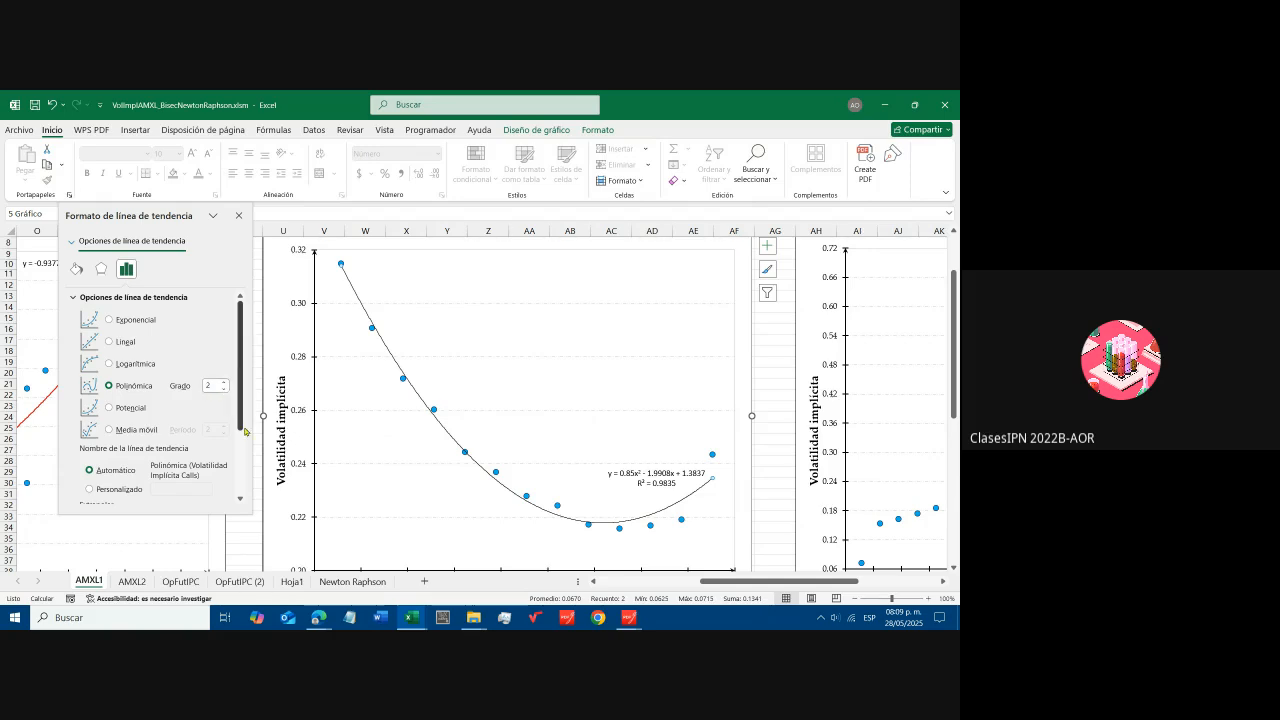
{"action": "left_click", "coordinate": [225, 383]}
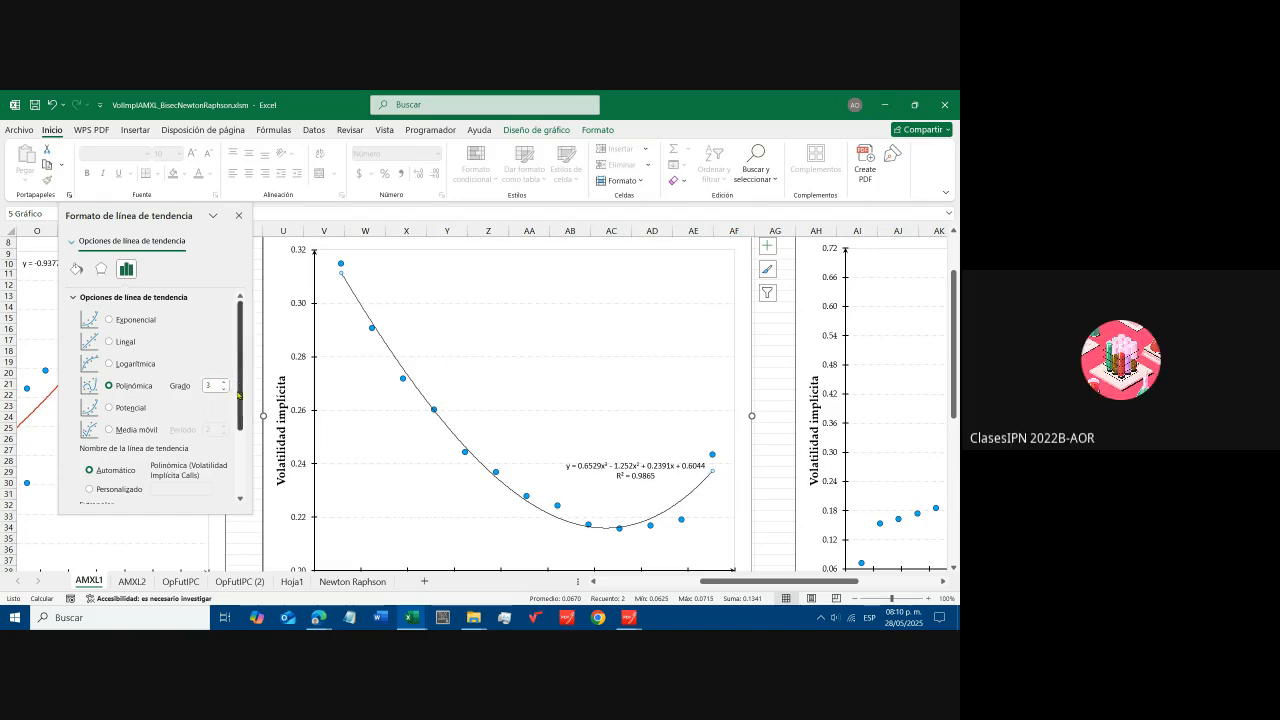
{"action": "left_click", "coordinate": [240, 216]}
- Move the calls chart's equation label to the upper middle of the plot, clear of the curve, and set its font size to 18
{"action": "left_click_drag", "start_coordinate": [778, 582], "coordinate": [830, 585]}
{"action": "left_click", "coordinate": [352, 467]}
{"action": "left_click_drag", "start_coordinate": [348, 461], "coordinate": [143, 313]}
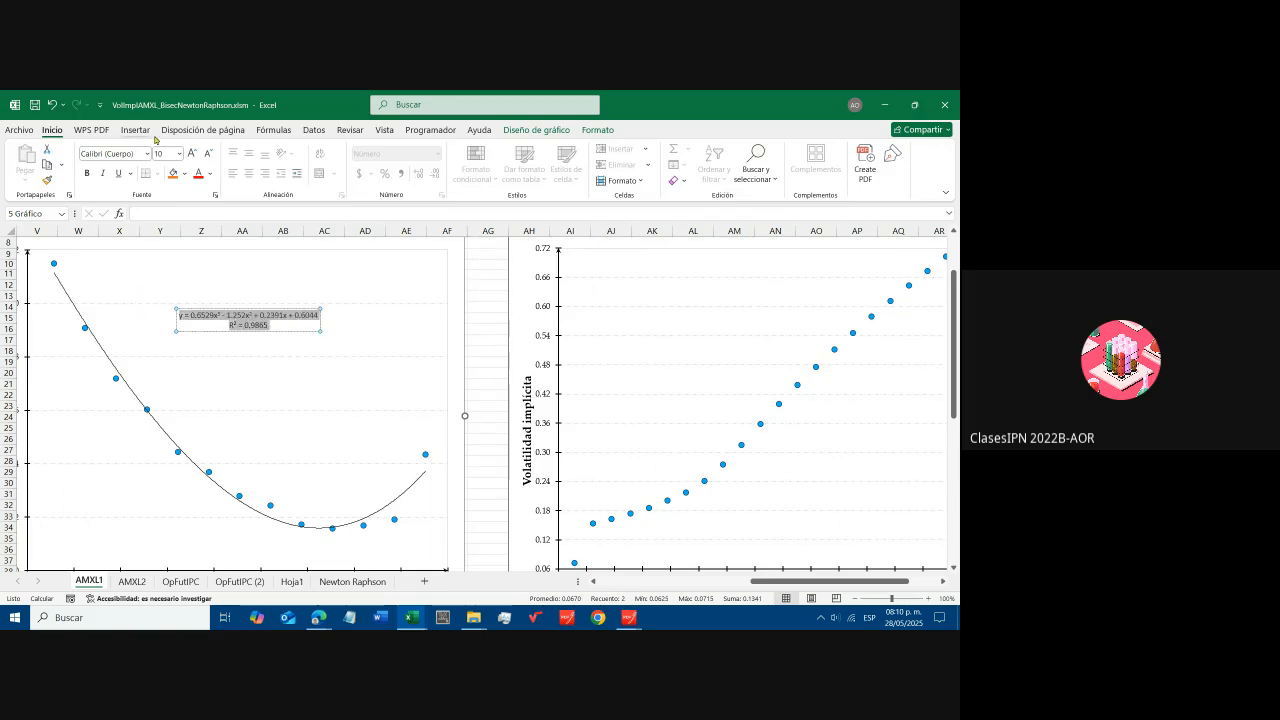
{"action": "left_click", "coordinate": [180, 154]}
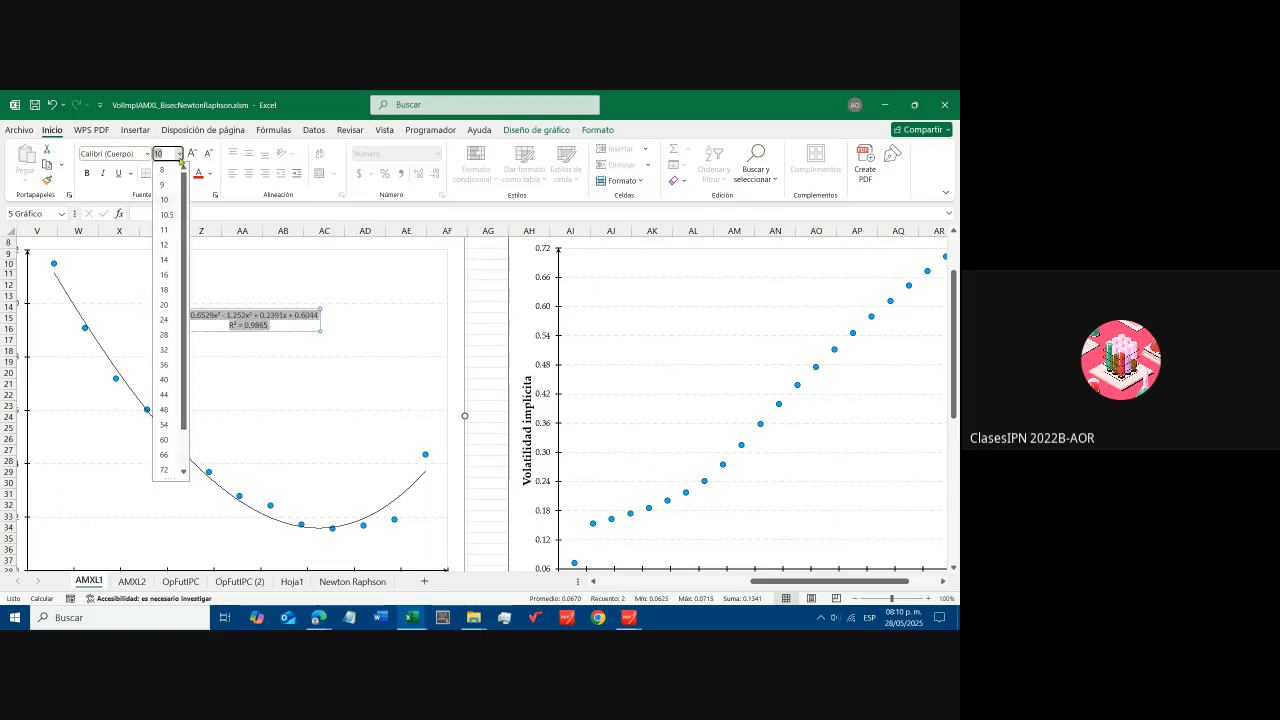
{"action": "left_click", "coordinate": [166, 312]}
{"action": "left_click", "coordinate": [449, 409]}
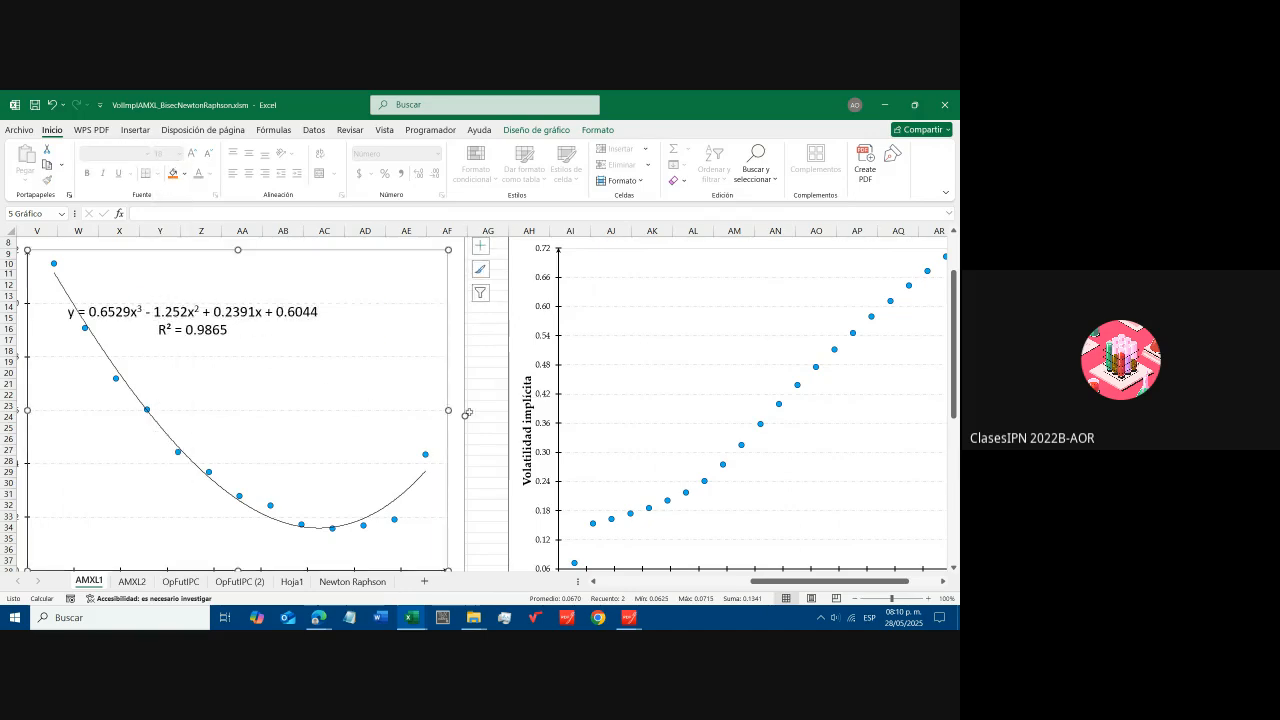
{"action": "left_click", "coordinate": [185, 311]}
{"action": "left_click_drag", "start_coordinate": [184, 301], "coordinate": [250, 301]}
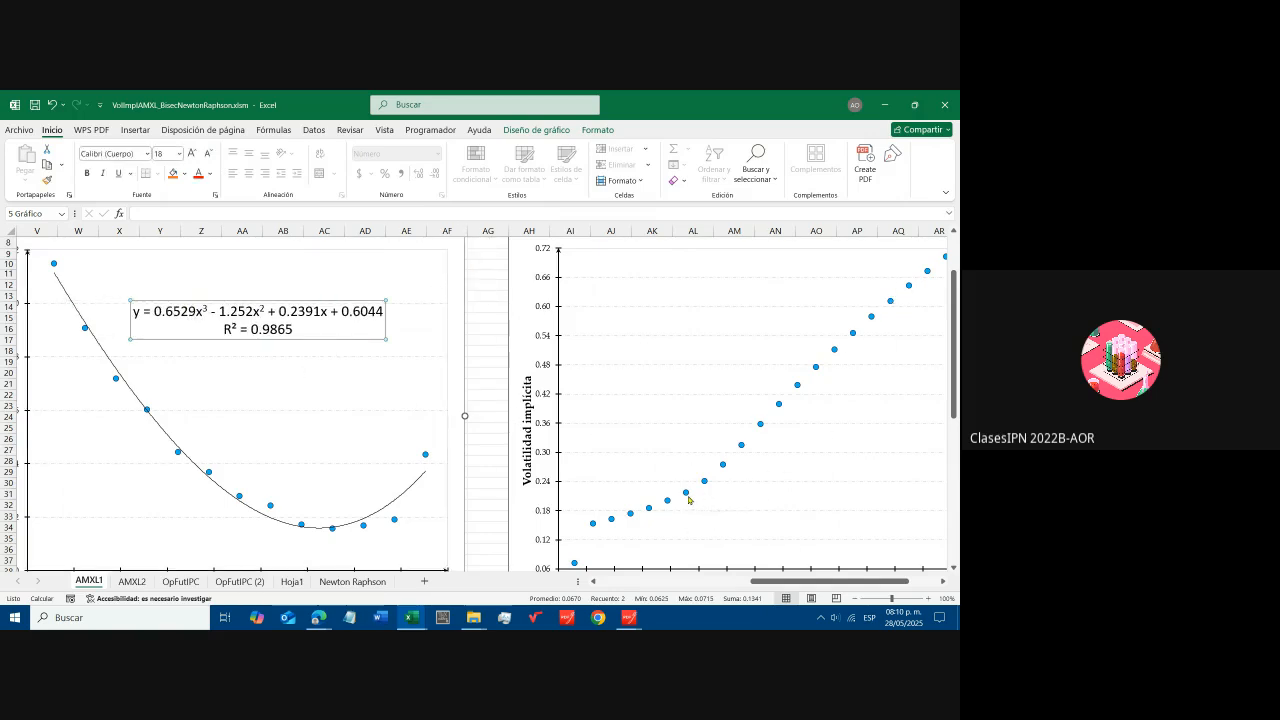
- Add a trendline to the puts volatility series, with its equation and R-squared value shown on the chart
{"action": "left_click", "coordinate": [687, 494]}
{"action": "right_click", "coordinate": [687, 494]}
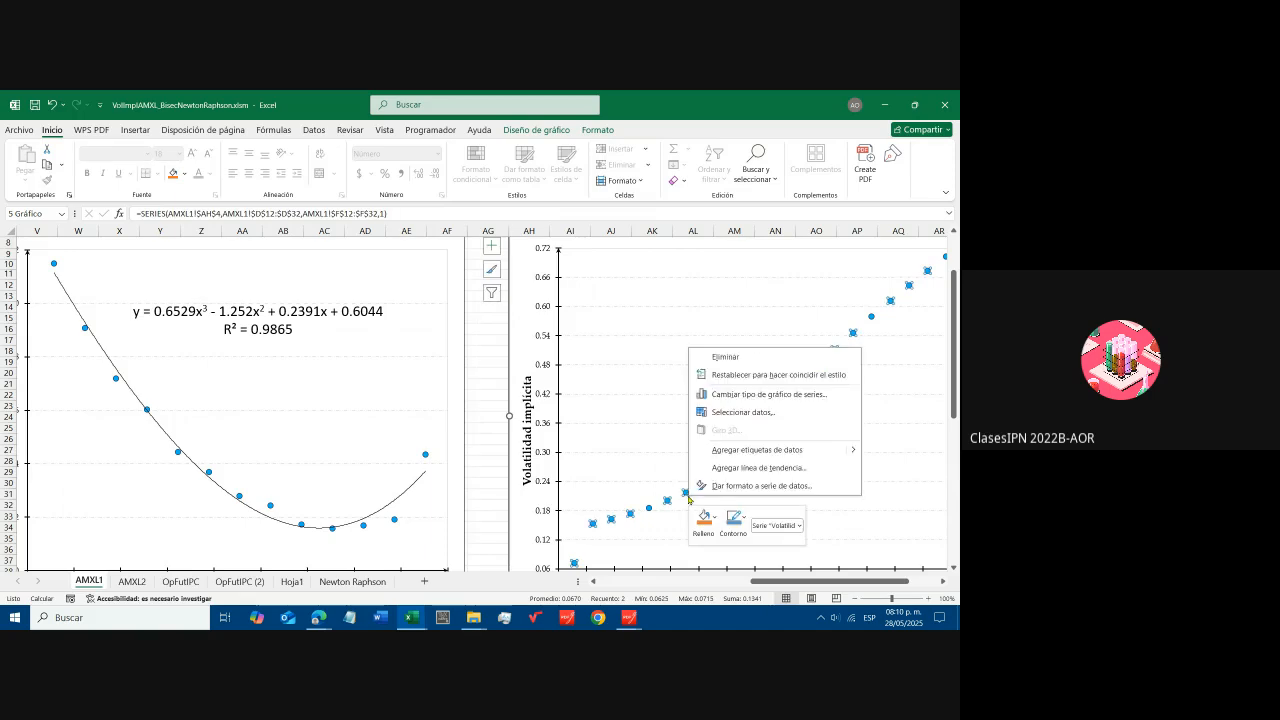
{"action": "left_click", "coordinate": [737, 468]}
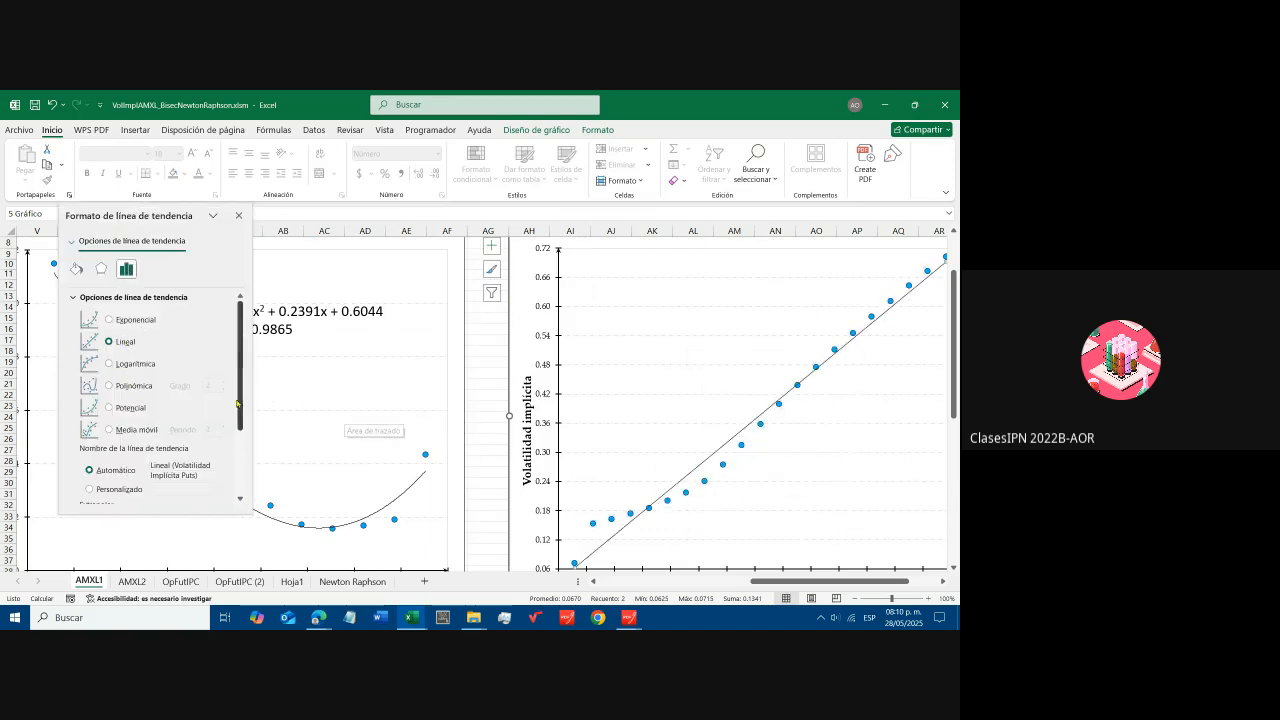
{"action": "scroll", "coordinate": [113, 470], "scroll_direction": "down", "scroll_amount": 3}
{"action": "left_click", "coordinate": [85, 467]}
{"action": "left_click", "coordinate": [85, 483]}
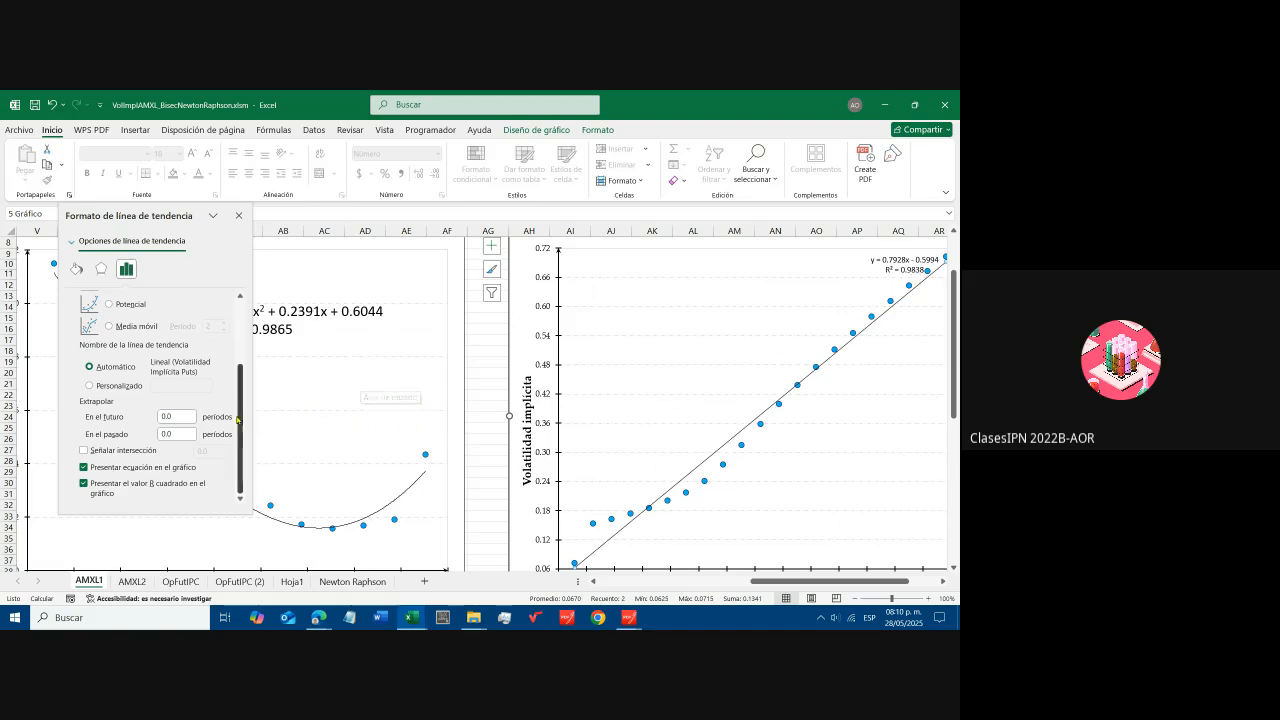
- Change the puts trendline to a polynomial of degree 3
{"action": "left_click_drag", "start_coordinate": [241, 420], "coordinate": [241, 358]}
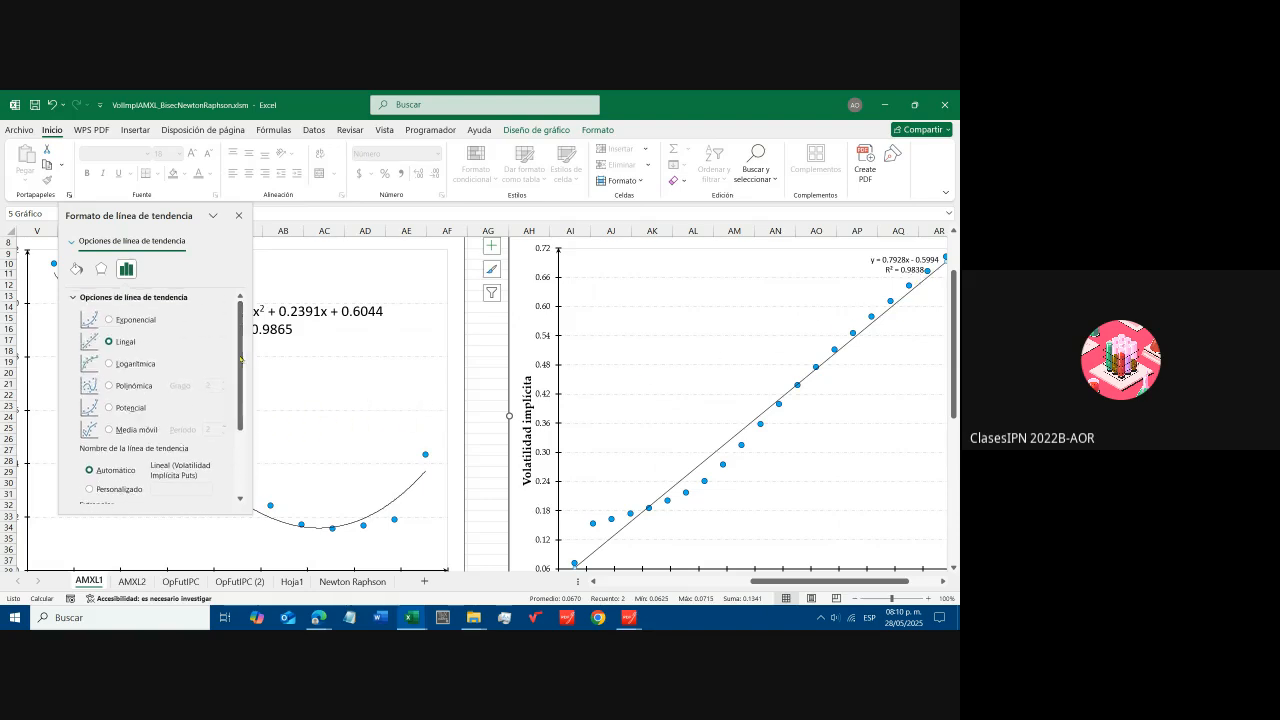
{"action": "left_click", "coordinate": [119, 388]}
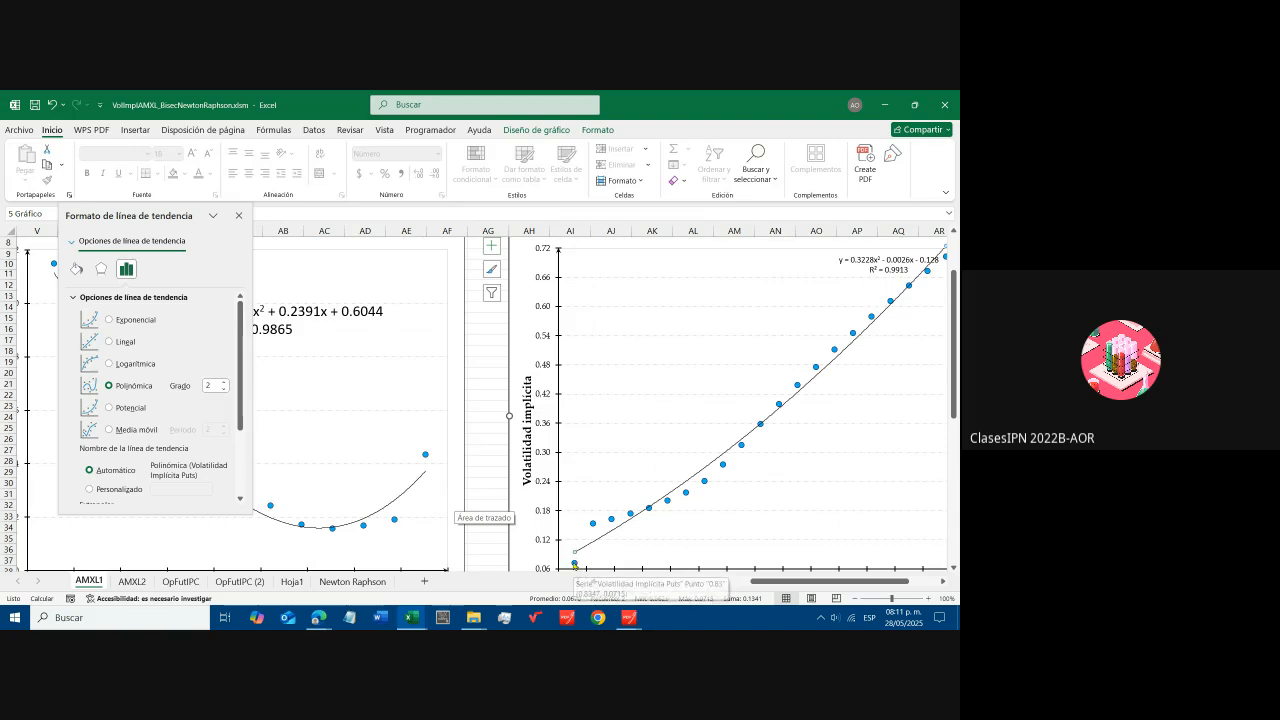
{"action": "left_click", "coordinate": [226, 384]}
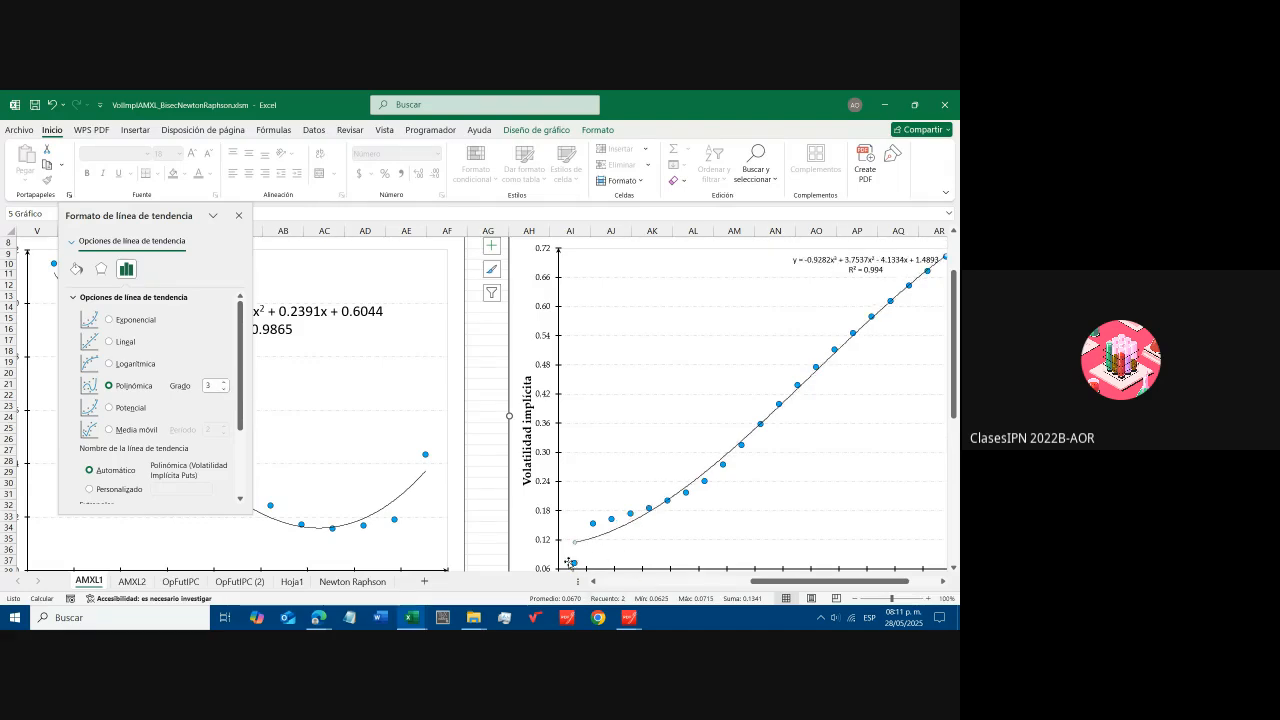
- Compare degrees 2 and 3 for the puts polynomial trendline and set its degree to 2
{"action": "left_click", "coordinate": [224, 389]}
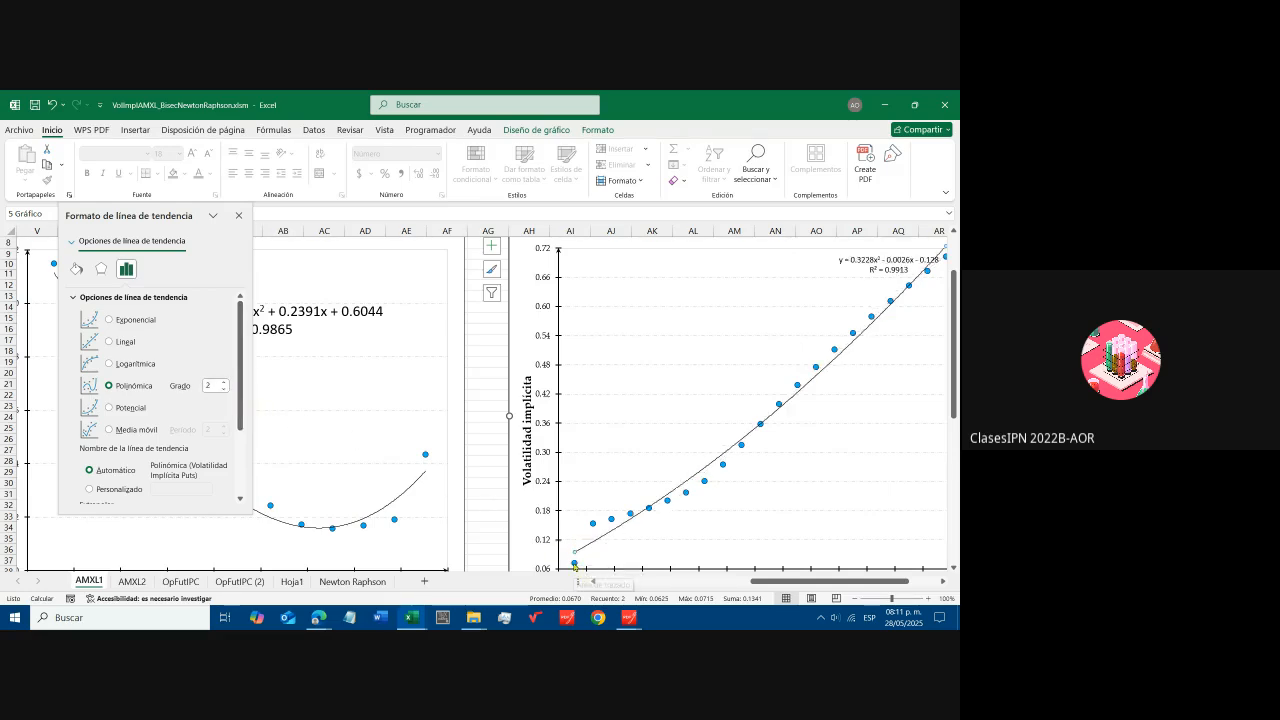
{"action": "mouse_move", "coordinate": [575, 566]}
{"action": "left_click", "coordinate": [224, 382]}
{"action": "left_click", "coordinate": [224, 389]}
{"action": "left_click", "coordinate": [238, 215]}
- Move the puts chart's equation label to the upper left of the plot, clear of the curve, and set its font size to 16
{"action": "left_click", "coordinate": [873, 262]}
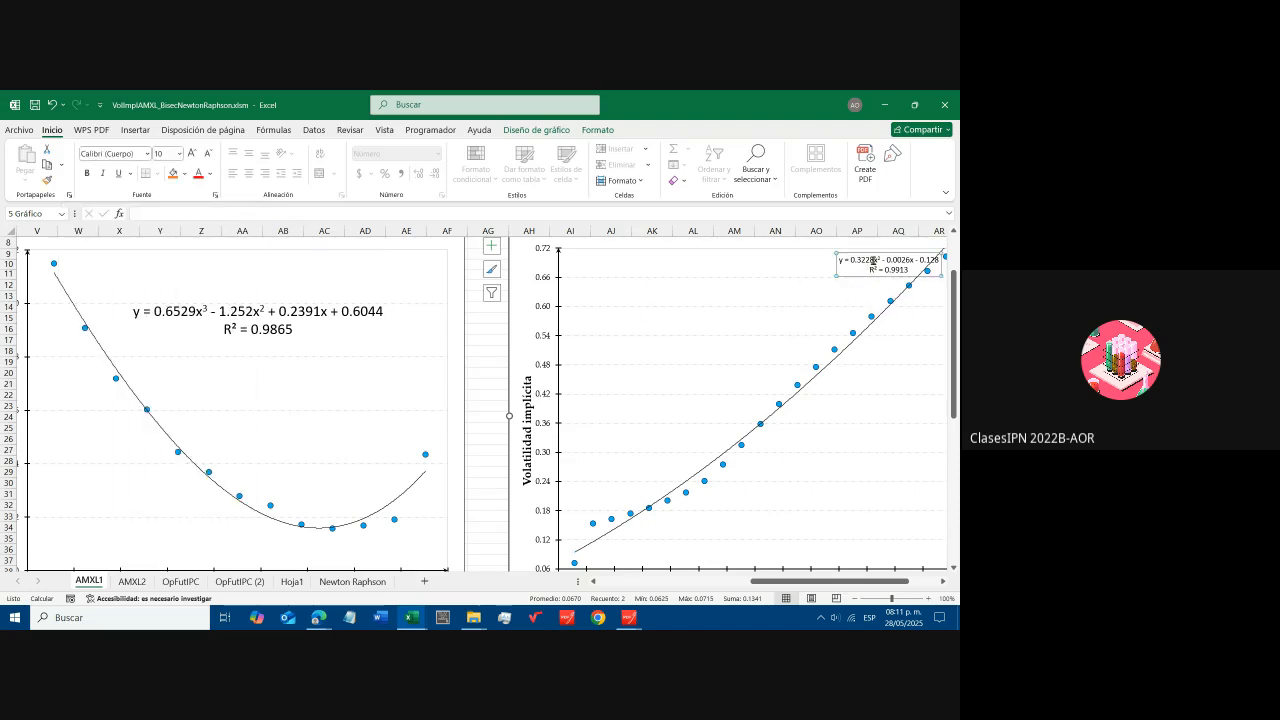
{"action": "left_click_drag", "start_coordinate": [873, 254], "coordinate": [630, 282]}
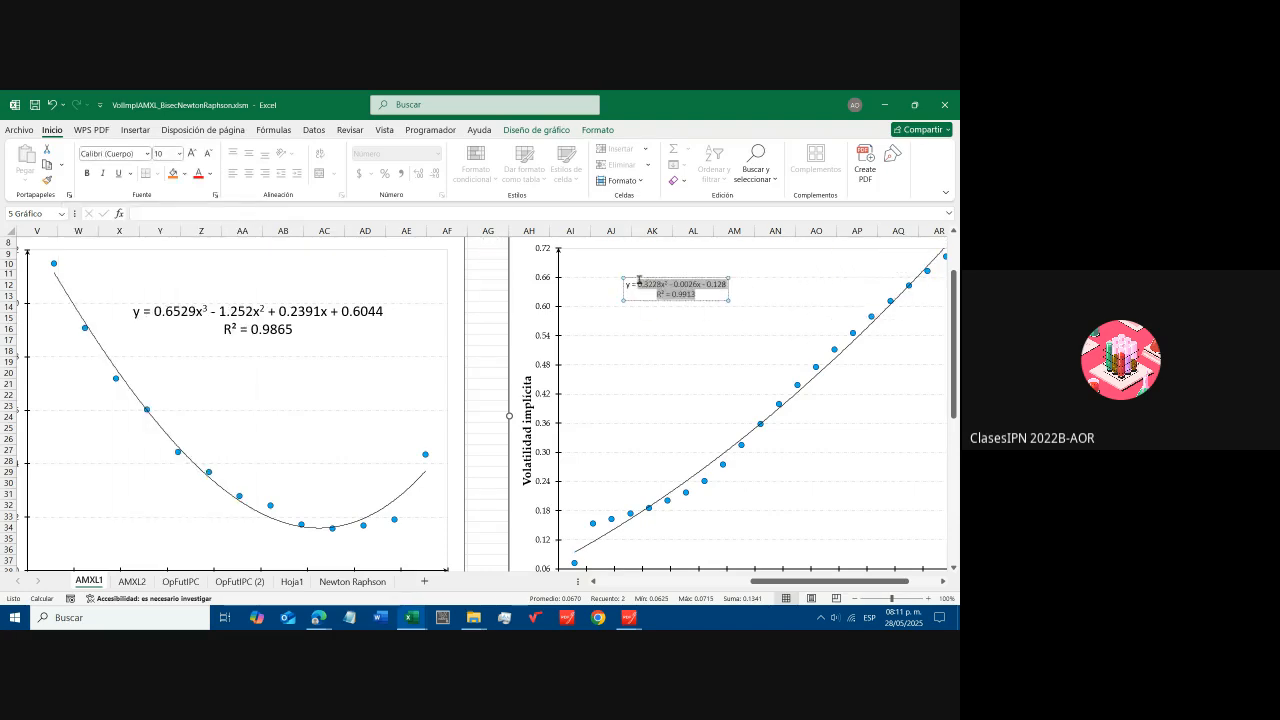
{"action": "left_click", "coordinate": [181, 161]}
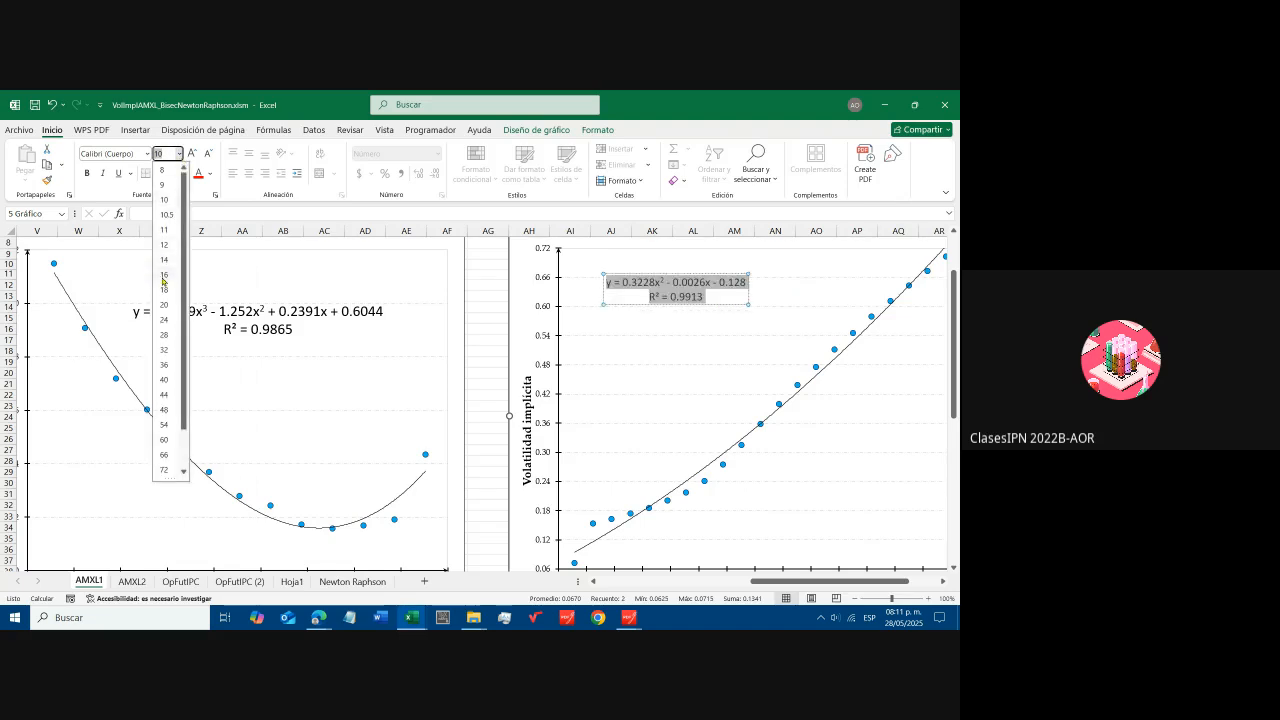
{"action": "left_click", "coordinate": [164, 281]}
{"action": "left_click", "coordinate": [684, 382]}
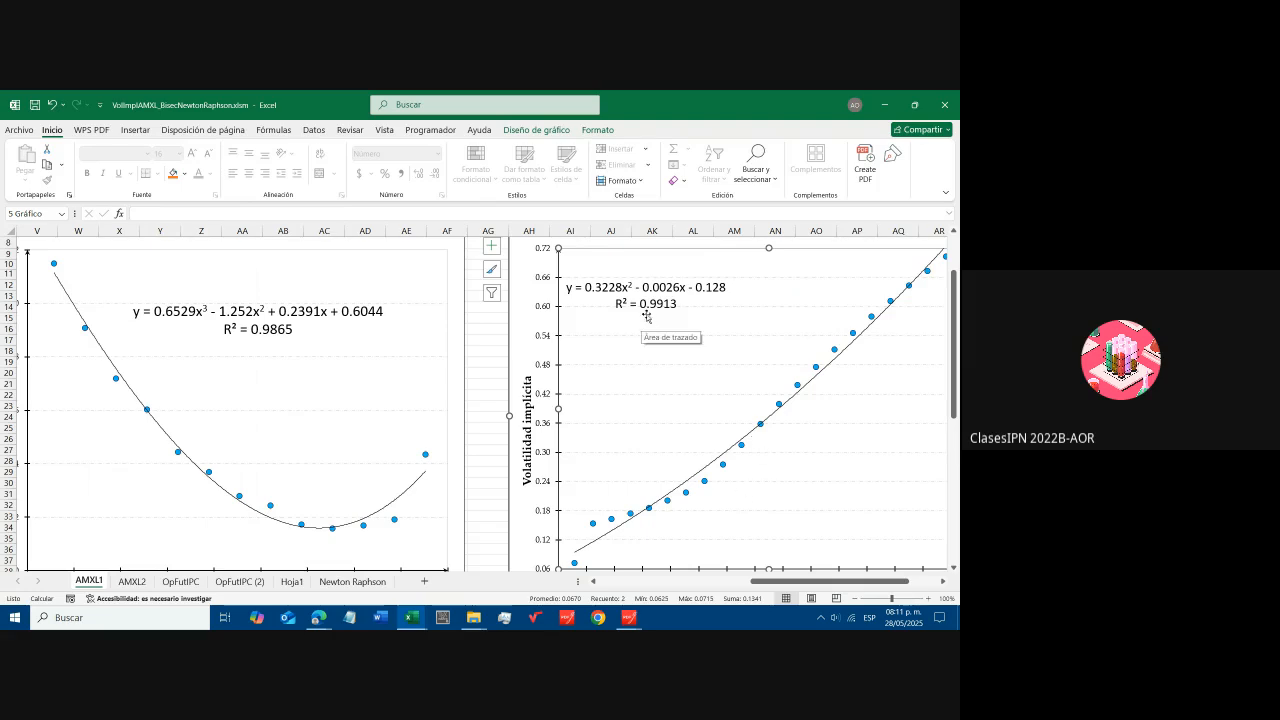
- Review the puts strike prices in B12:B32 and their bisection implied volatilities in E12:E32 against the charts
{"action": "scroll", "coordinate": [686, 425], "scroll_direction": "up", "scroll_amount": 1}
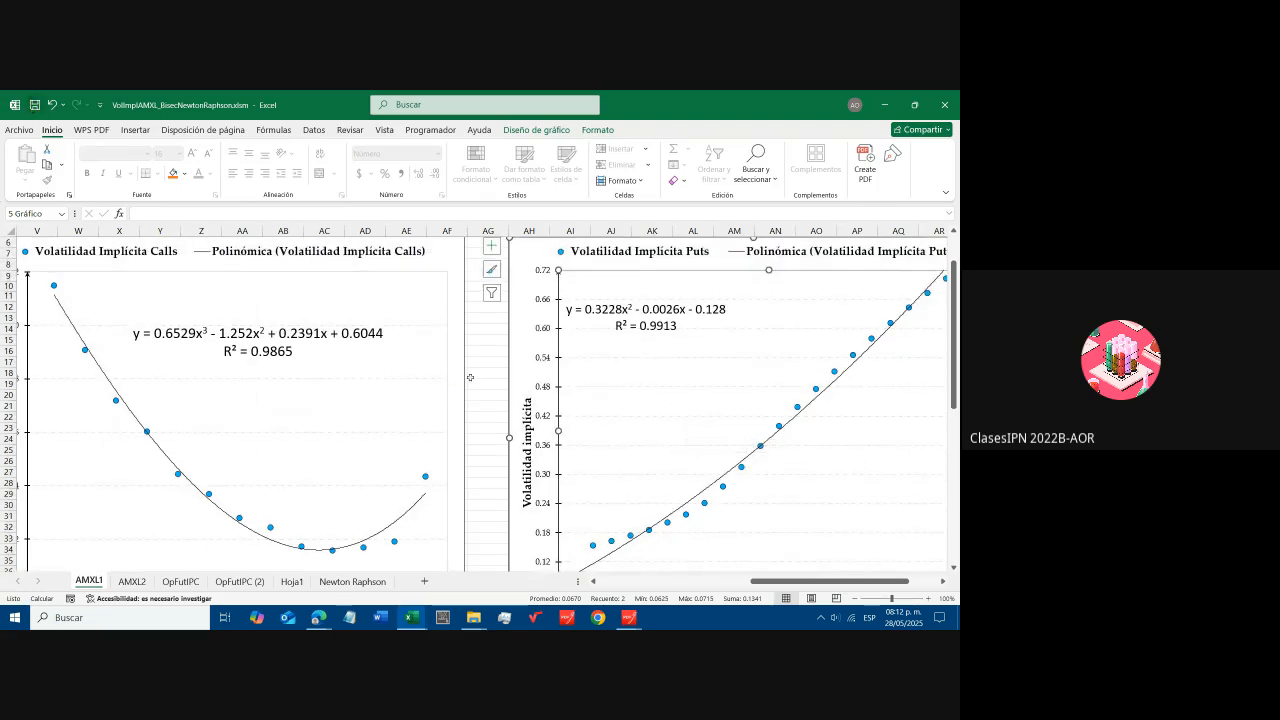
{"action": "scroll", "coordinate": [271, 412], "scroll_direction": "down", "scroll_amount": 2}
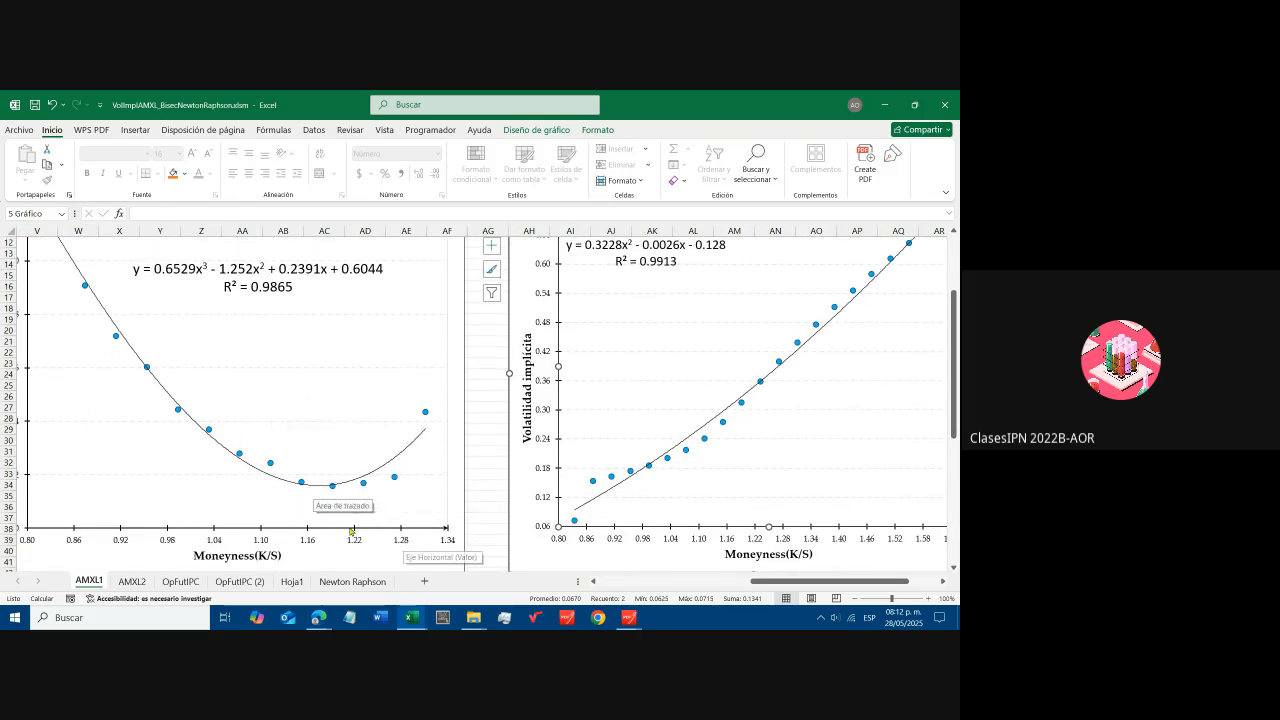
{"action": "left_click_drag", "start_coordinate": [615, 583], "coordinate": [598, 583]}
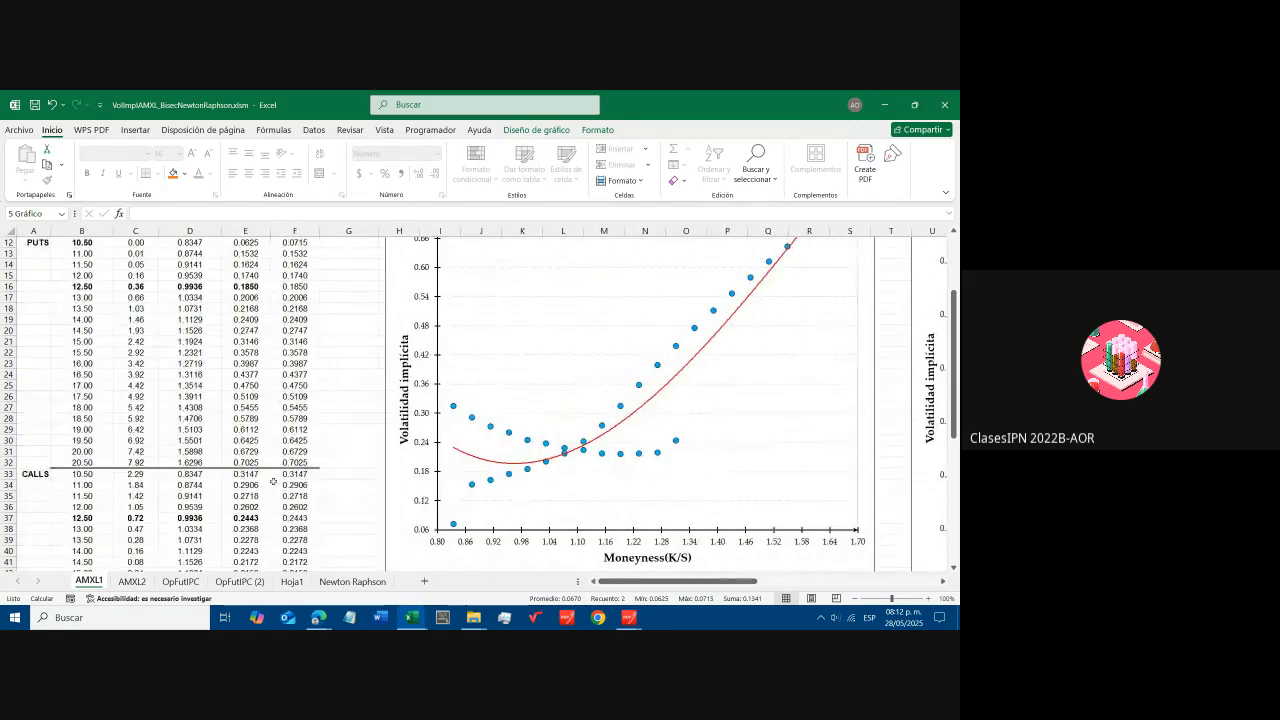
{"action": "scroll", "coordinate": [117, 399], "scroll_direction": "up", "scroll_amount": 1}
{"action": "left_click_drag", "start_coordinate": [84, 265], "coordinate": [80, 484]}
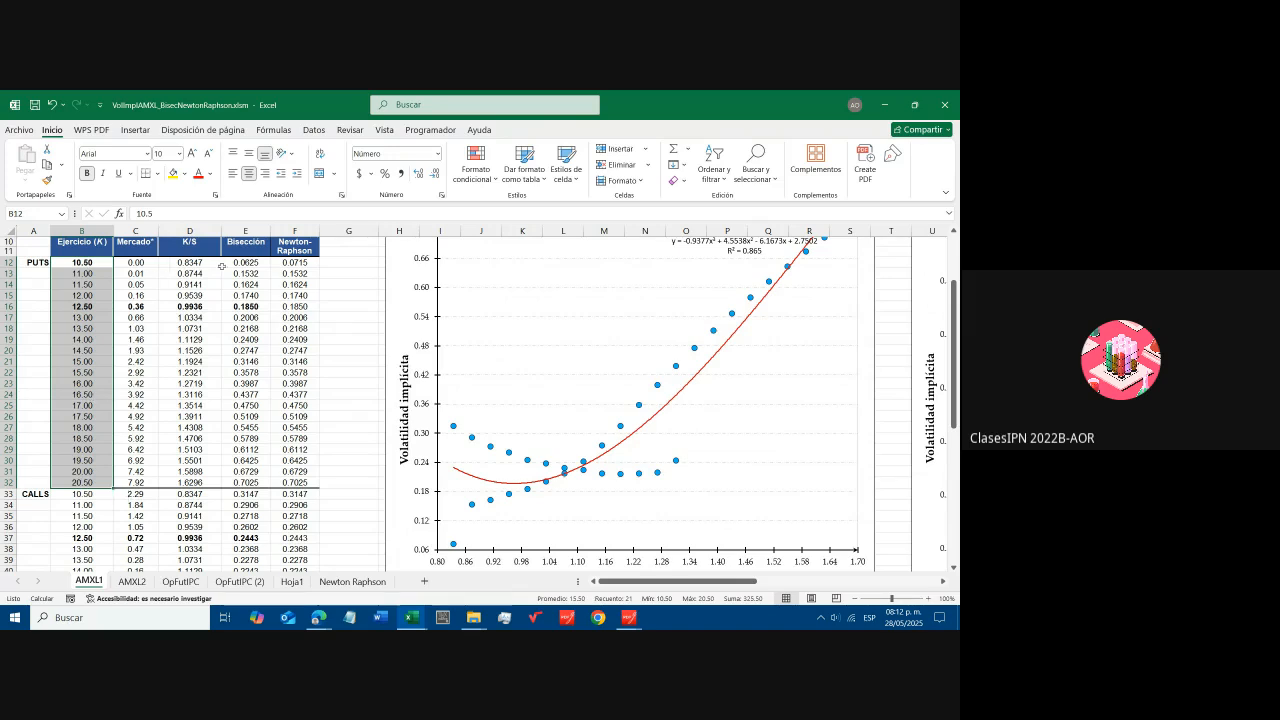
{"action": "left_click_drag", "start_coordinate": [244, 263], "coordinate": [259, 482]}
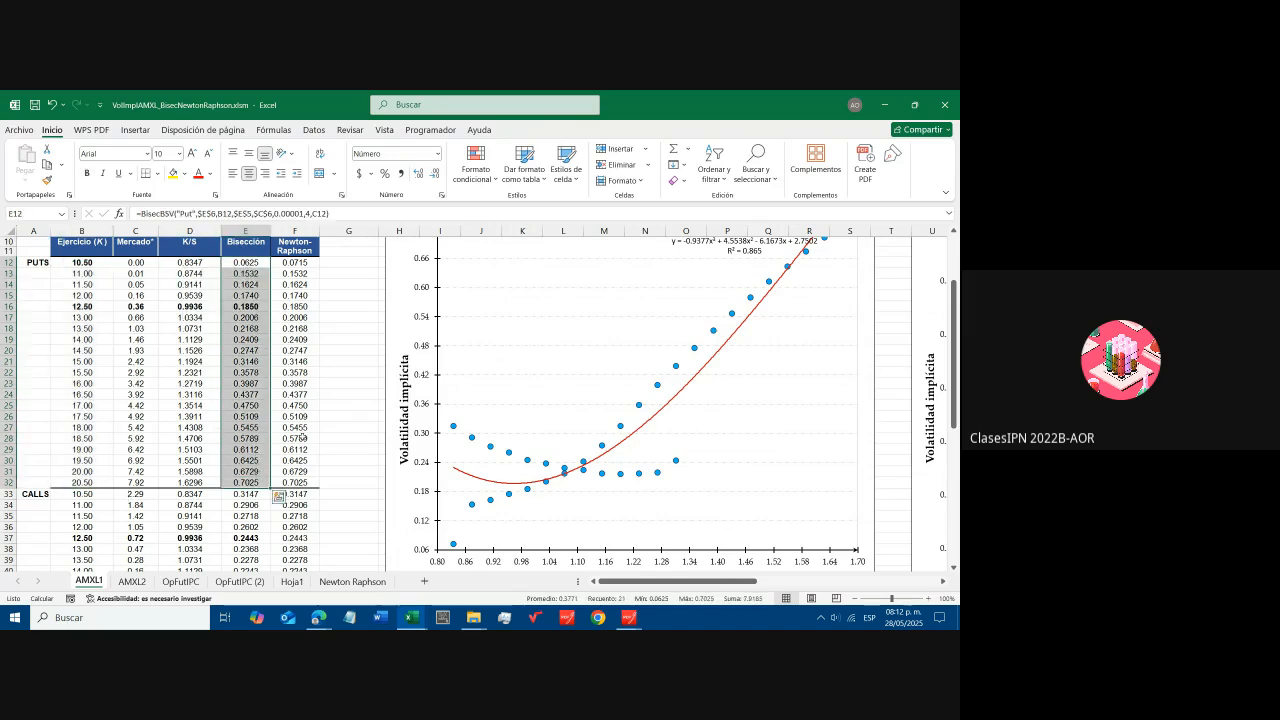
- Examine the calls chart's volatility curve along the moneyness axis together with its degree 3 equation and R-squared value
{"action": "left_click_drag", "start_coordinate": [705, 581], "coordinate": [819, 580]}
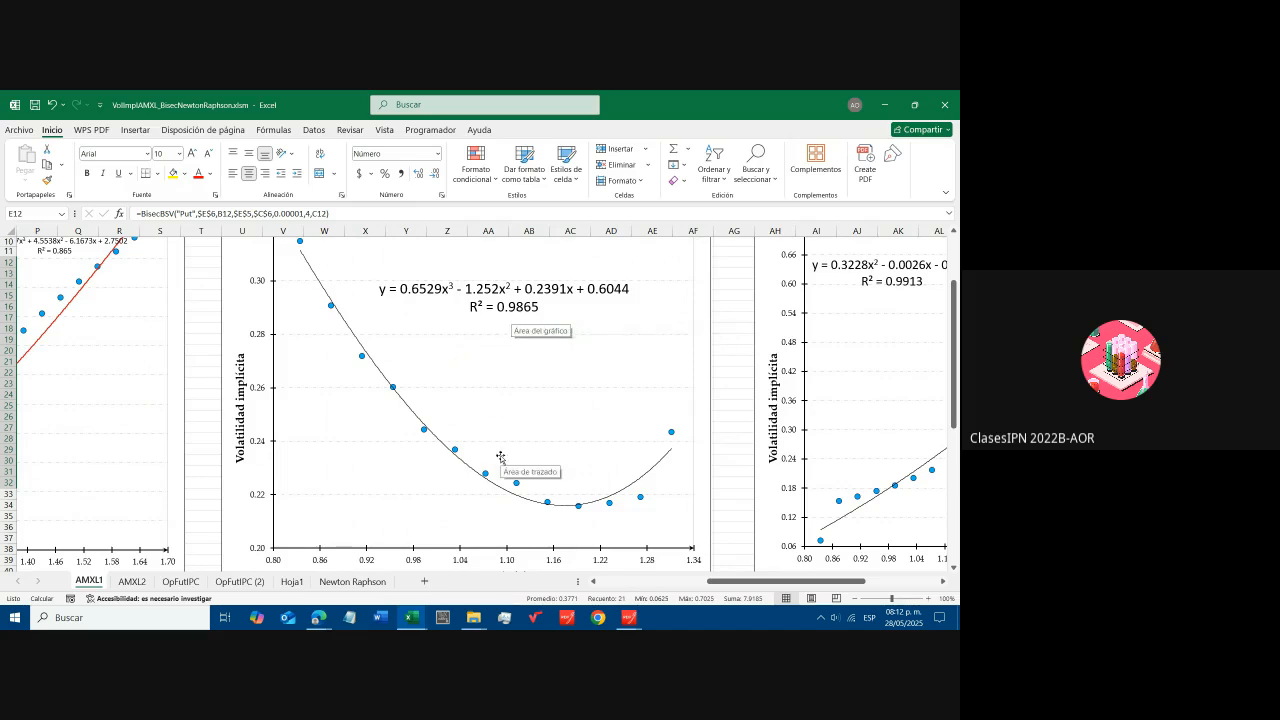
{"action": "scroll", "coordinate": [500, 457], "scroll_direction": "up", "scroll_amount": 1}
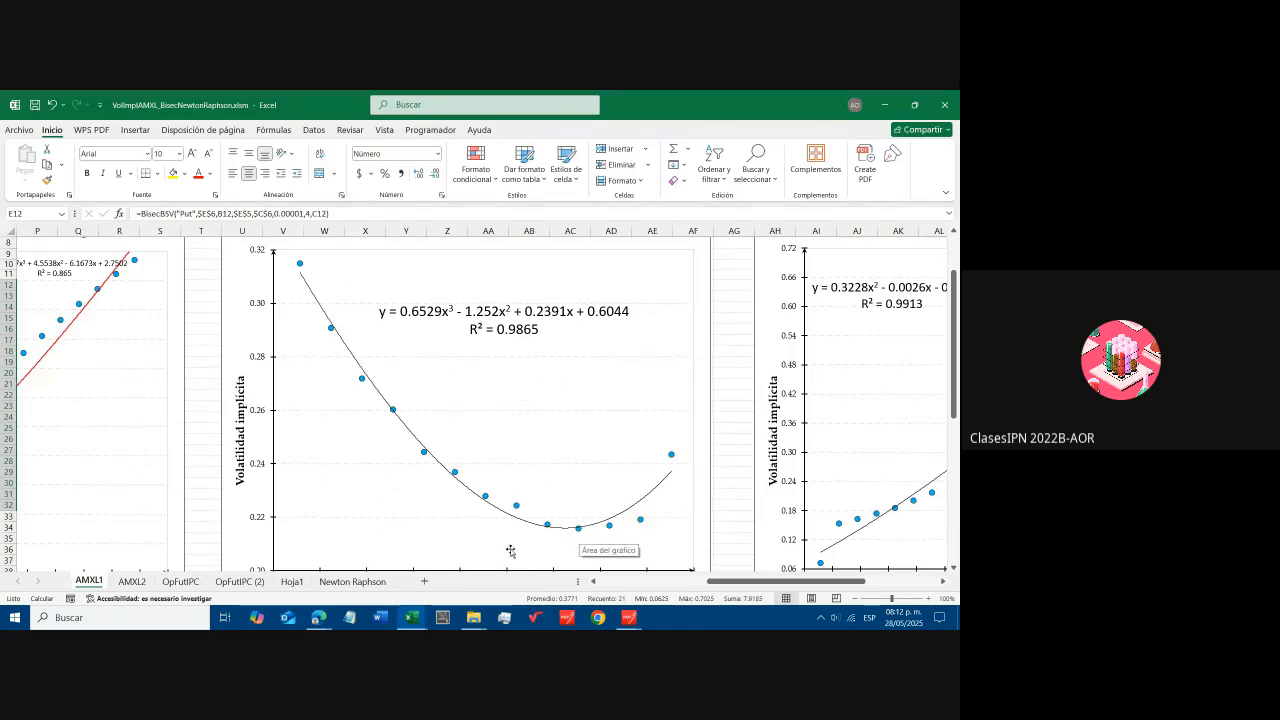
{"action": "scroll", "coordinate": [512, 550], "scroll_direction": "down", "scroll_amount": 1}
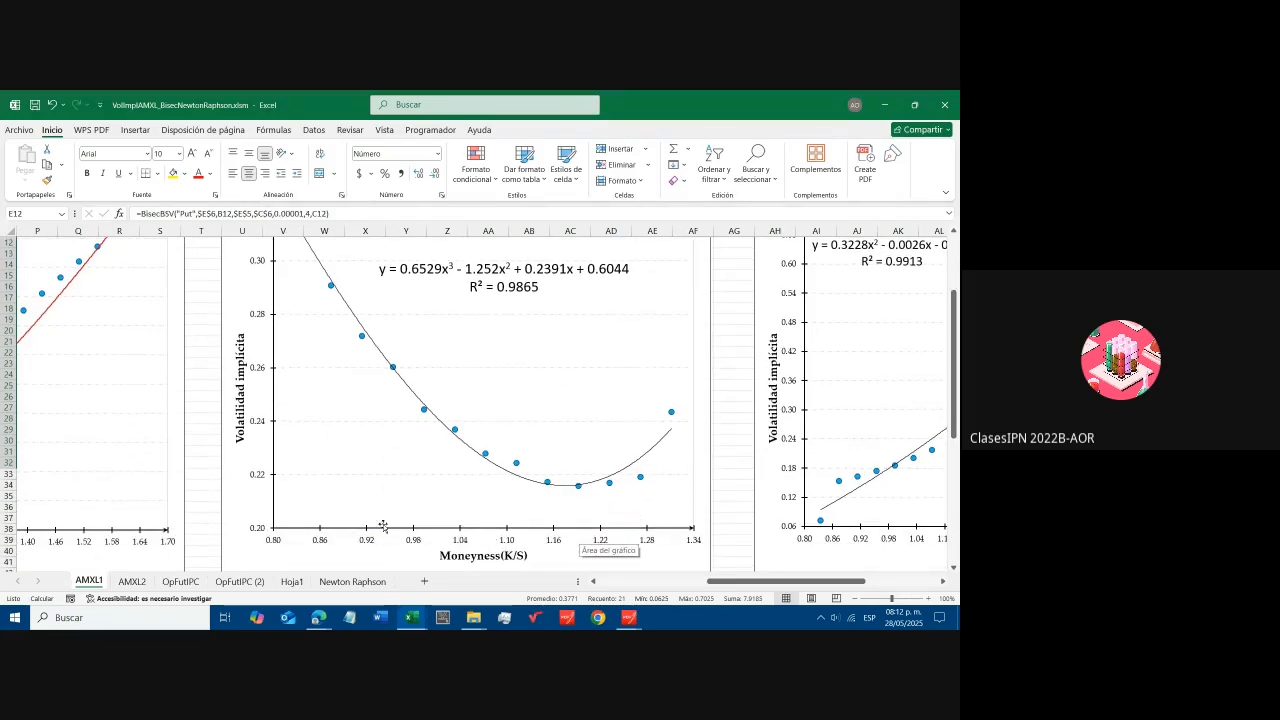
{"action": "scroll", "coordinate": [345, 395], "scroll_direction": "up", "scroll_amount": 1}
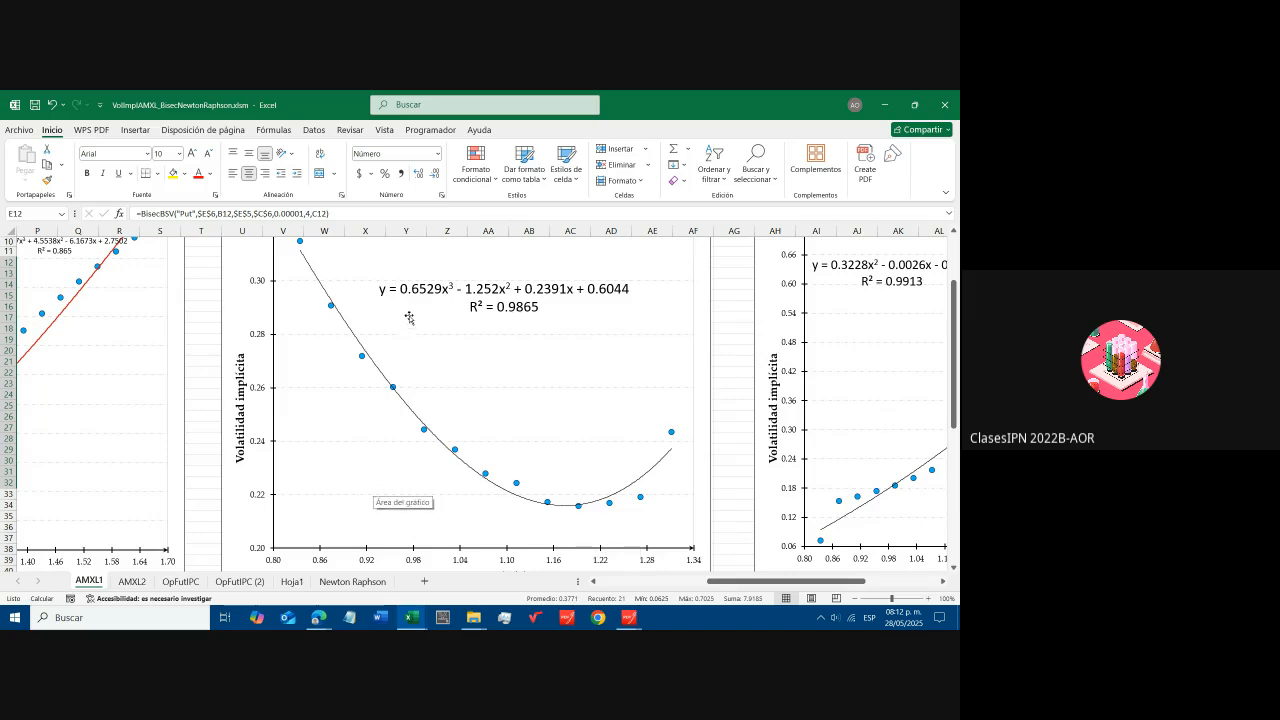
{"action": "scroll", "coordinate": [513, 433], "scroll_direction": "up", "scroll_amount": 3}
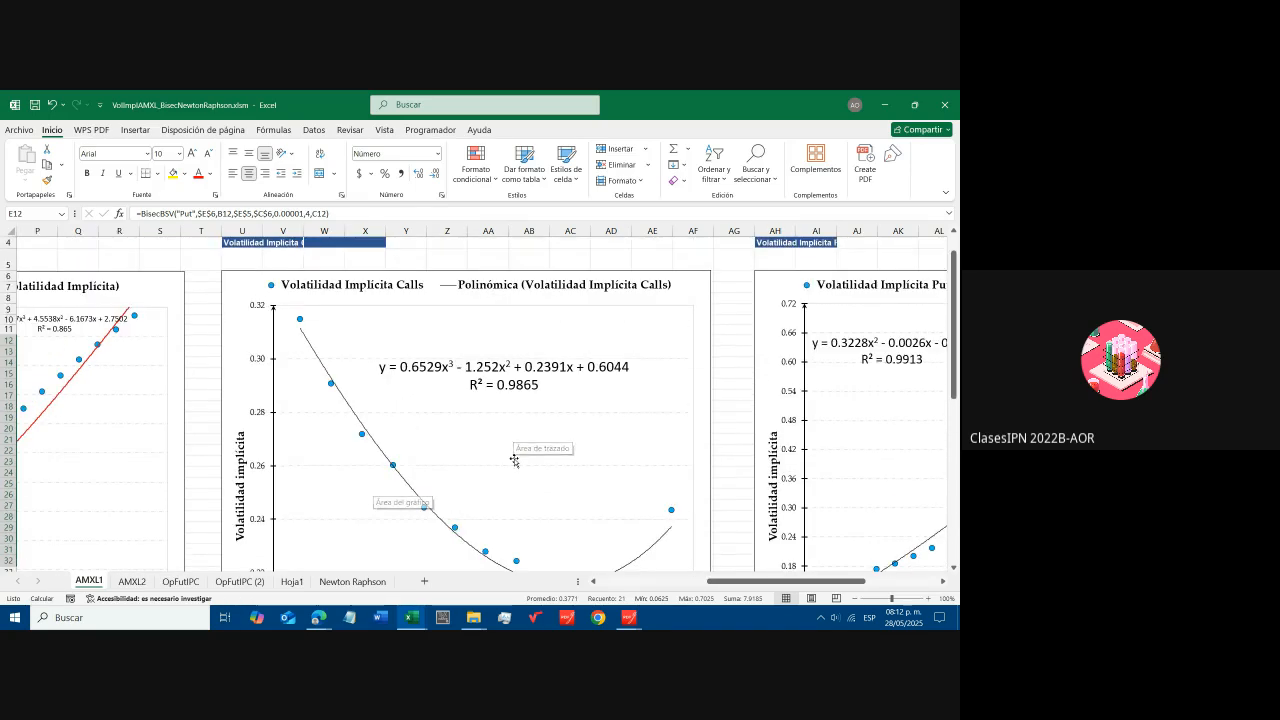
{"action": "scroll", "coordinate": [514, 460], "scroll_direction": "down", "scroll_amount": 3}
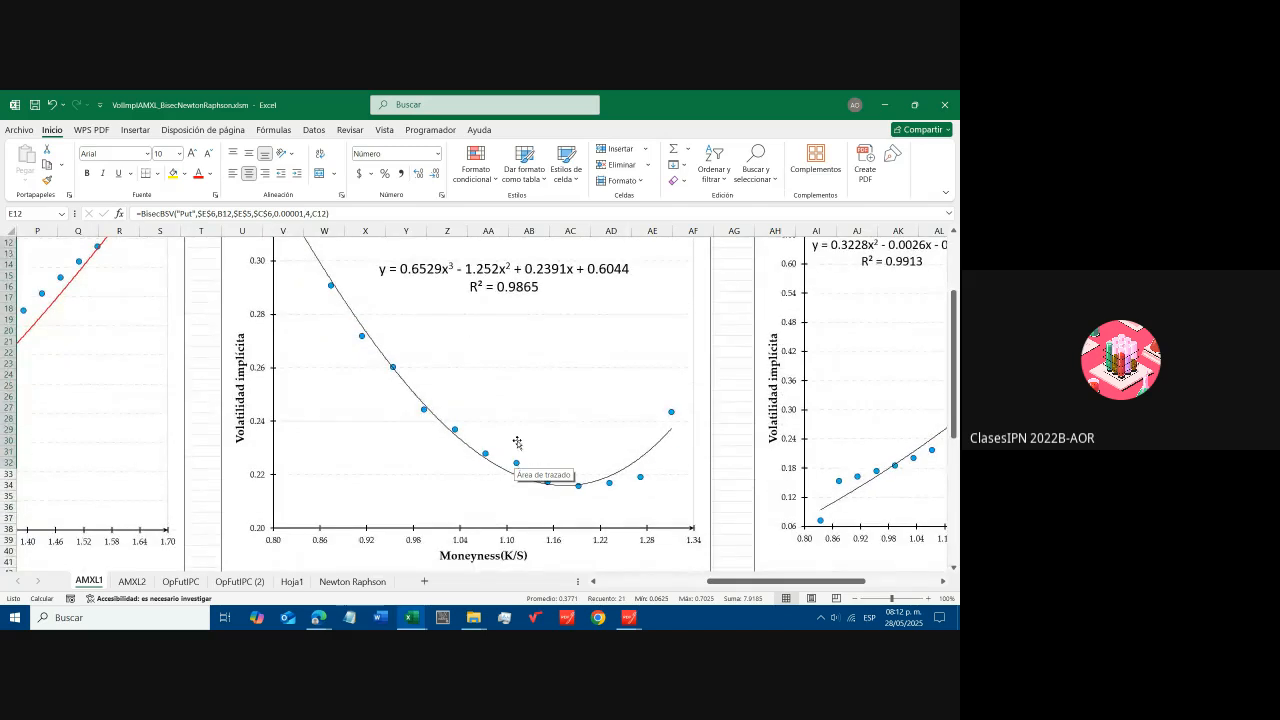
{"action": "scroll", "coordinate": [517, 443], "scroll_direction": "up", "scroll_amount": 1}
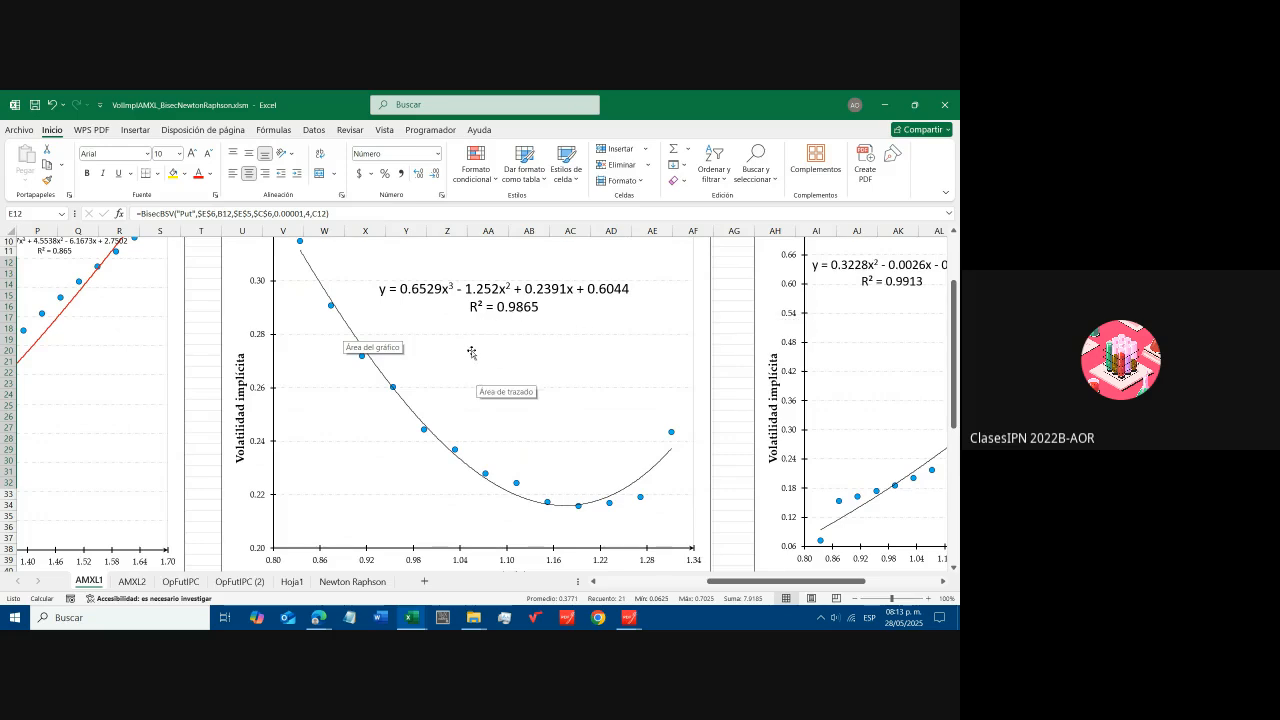
{"action": "scroll", "coordinate": [470, 350], "scroll_direction": "up", "scroll_amount": 1}
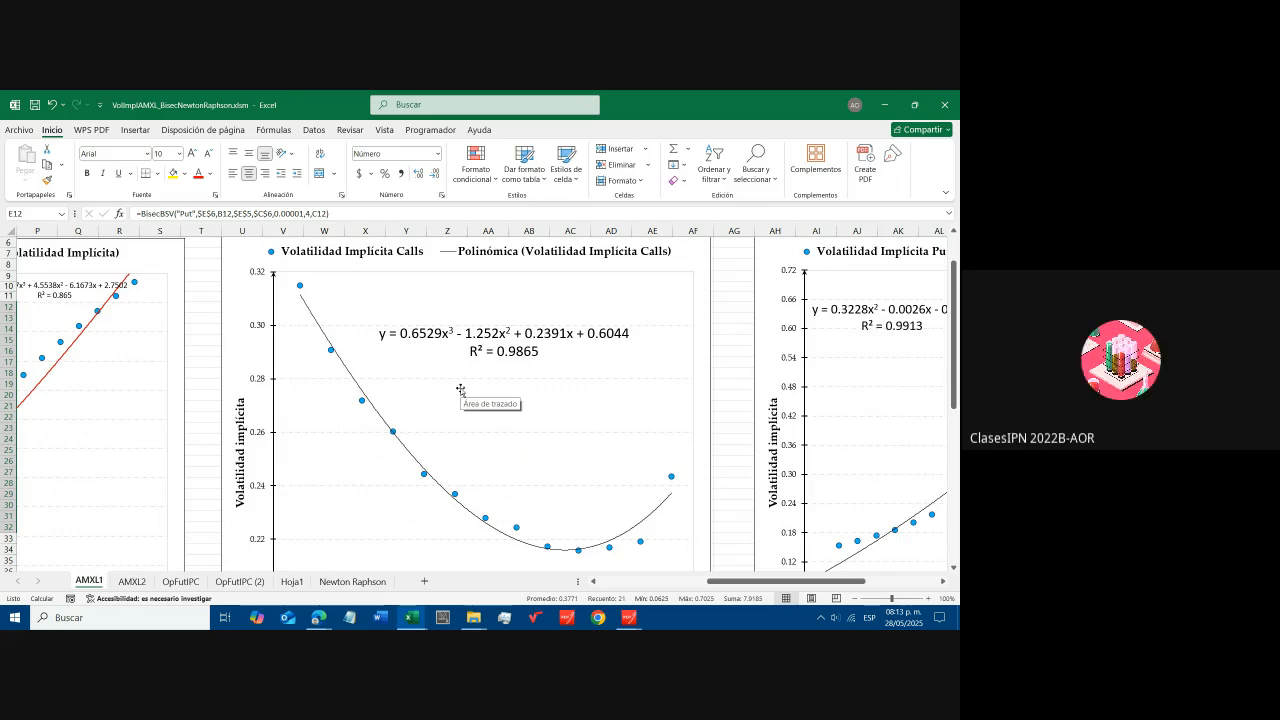
- Set the puts chart's equation label to font size 18 and shift it toward the upper middle of the plot
{"action": "left_click_drag", "start_coordinate": [767, 583], "coordinate": [803, 586]}
{"action": "left_click", "coordinate": [708, 325]}
{"action": "left_click", "coordinate": [718, 327]}
{"action": "left_click_drag", "start_coordinate": [720, 328], "coordinate": [607, 308]}
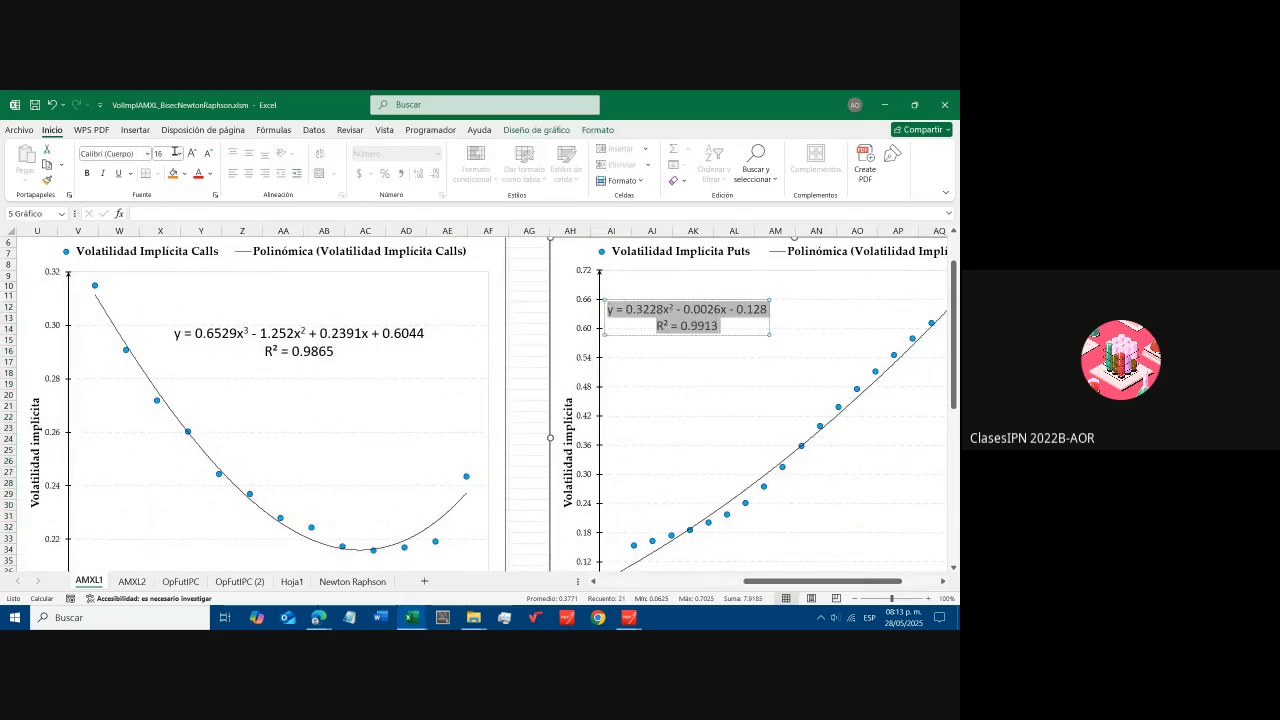
{"action": "left_click", "coordinate": [180, 155]}
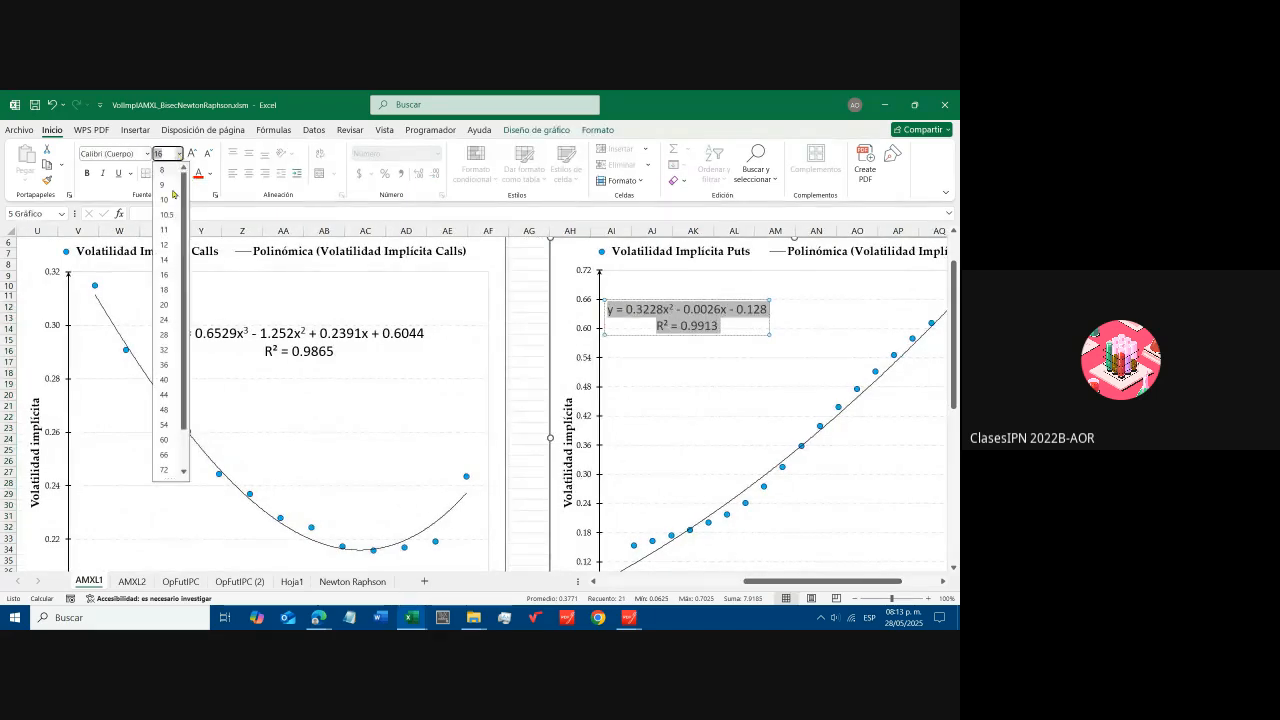
{"action": "left_click", "coordinate": [168, 291]}
{"action": "left_click", "coordinate": [648, 345]}
{"action": "left_click", "coordinate": [665, 313]}
{"action": "left_click_drag", "start_coordinate": [668, 298], "coordinate": [748, 305]}
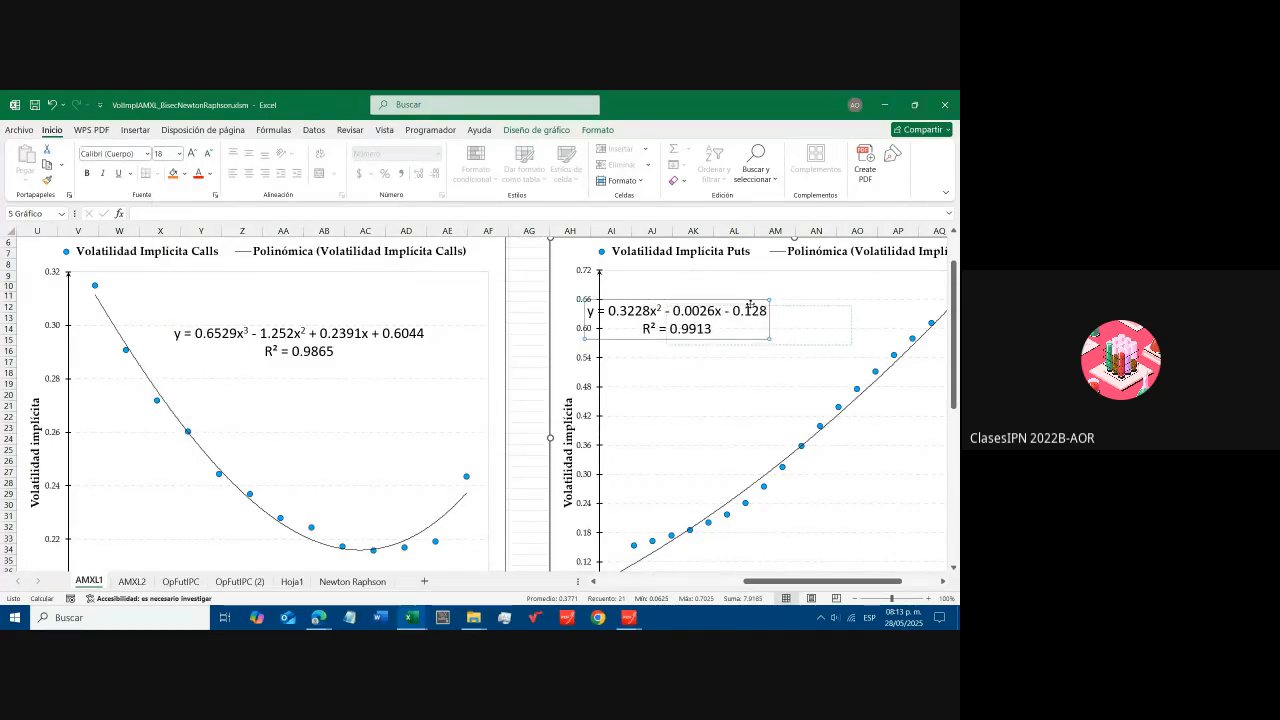
{"action": "left_click", "coordinate": [522, 350]}
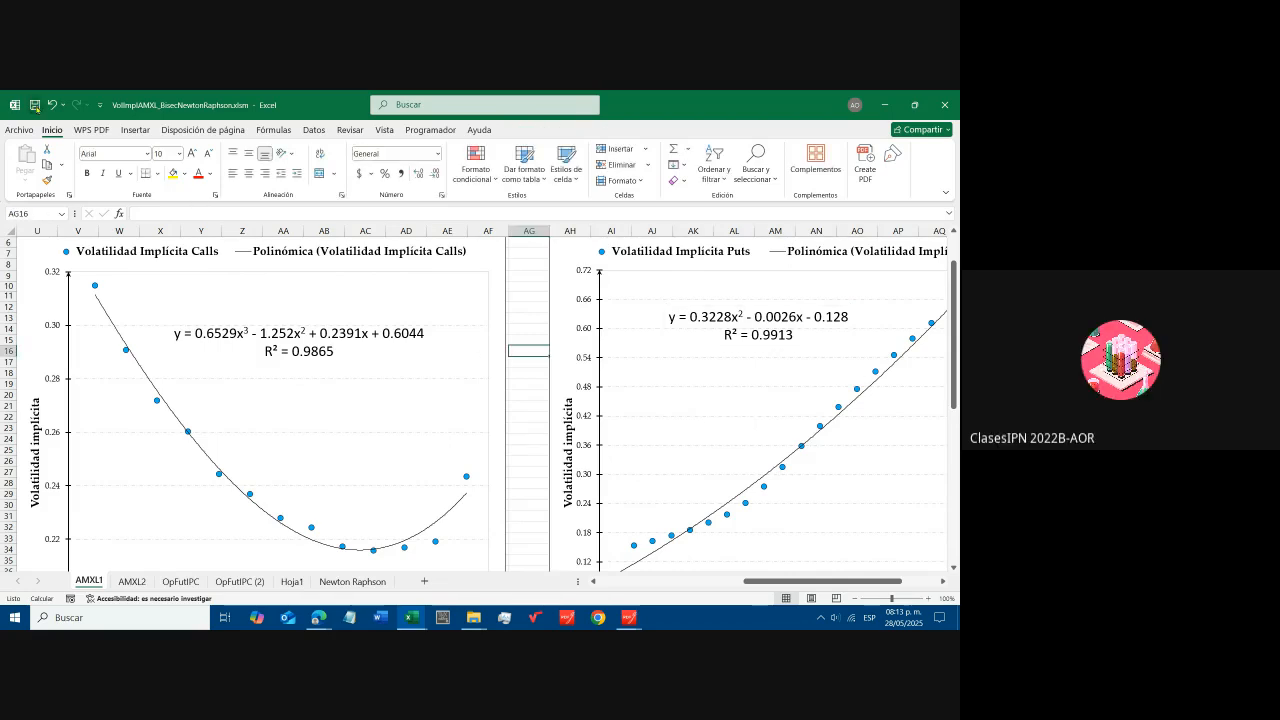
{"action": "left_click_drag", "start_coordinate": [816, 583], "coordinate": [670, 583]}
{"action": "scroll", "coordinate": [183, 349], "scroll_direction": "down", "scroll_amount": 4}
{"action": "scroll", "coordinate": [183, 349], "scroll_direction": "down", "scroll_amount": 1}
{"action": "scroll", "coordinate": [240, 395], "scroll_direction": "up", "scroll_amount": 5}
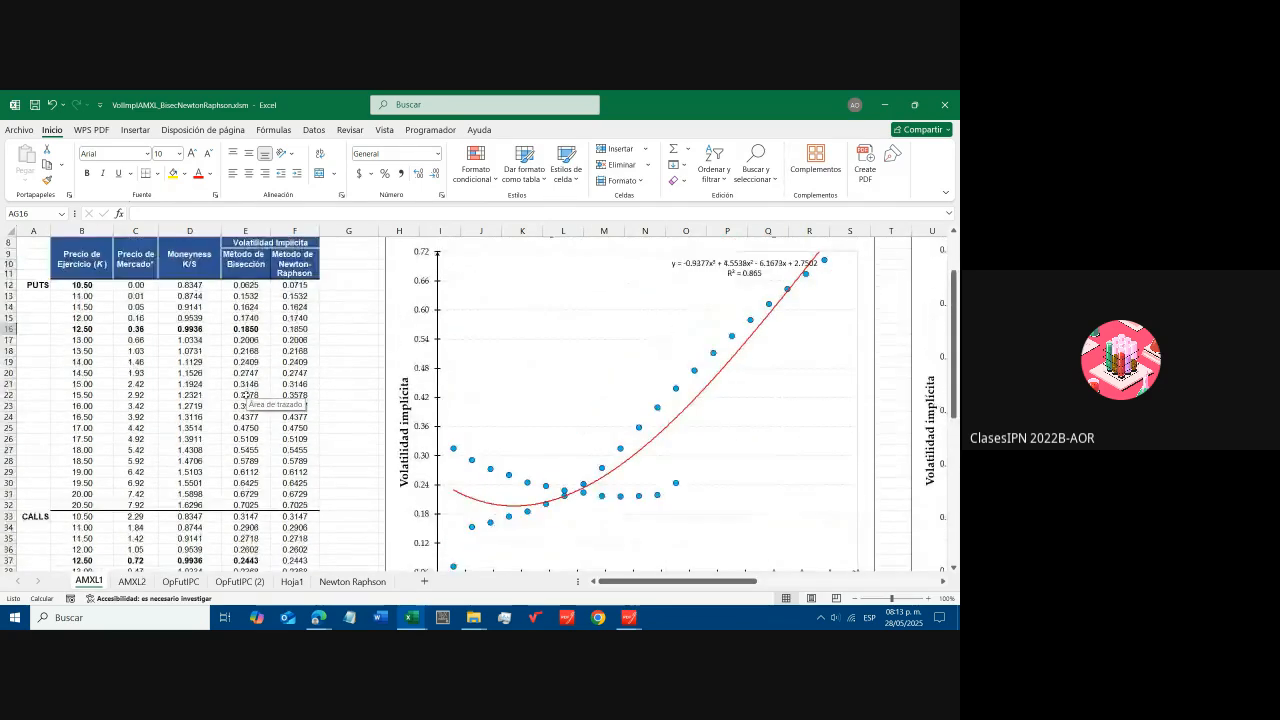